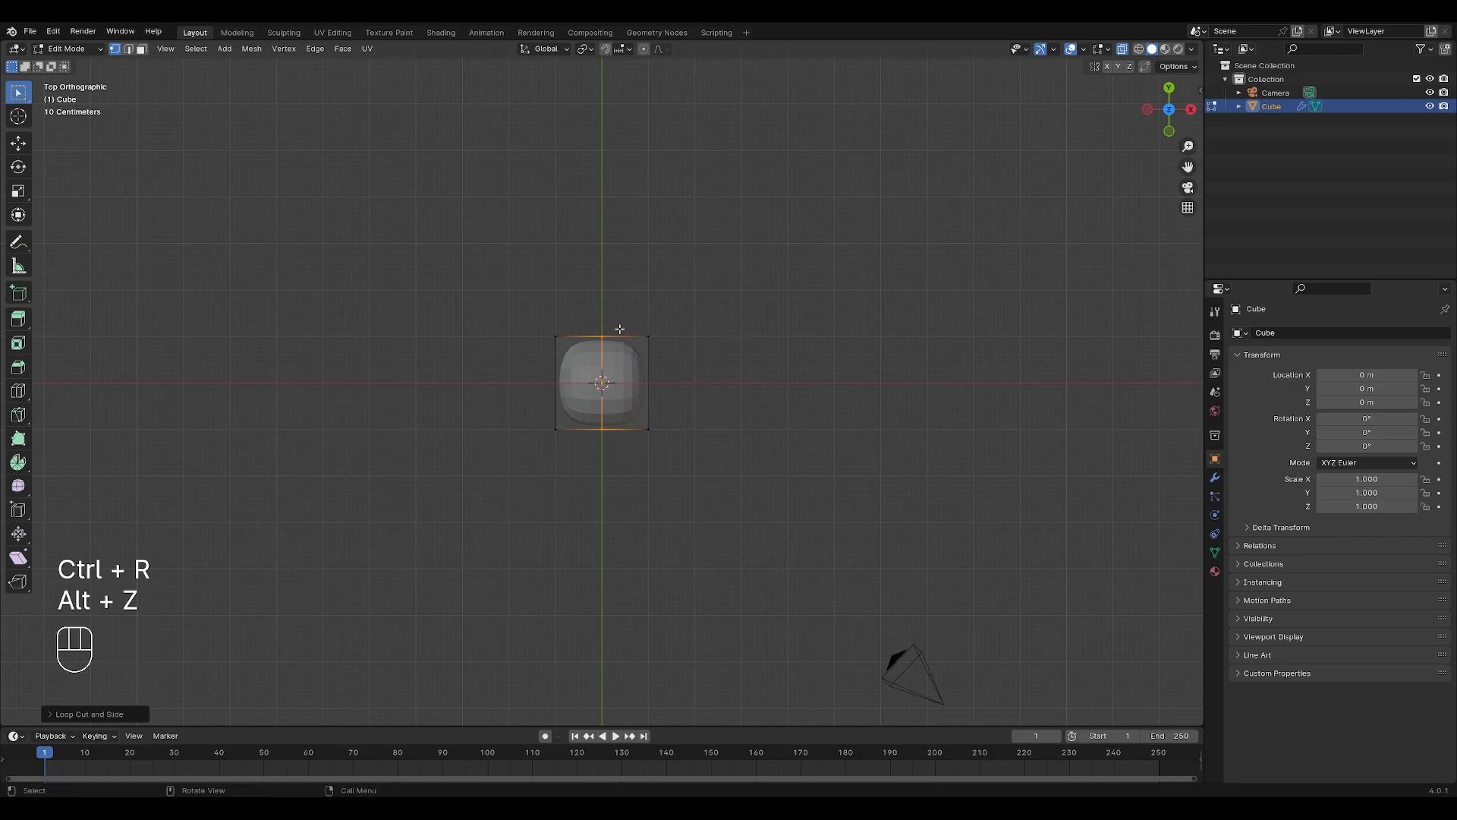
- Delete the cube's +X half and add a Mirror modifier on X, placed above the Subdivision modifier
key(x)
click(691, 430)
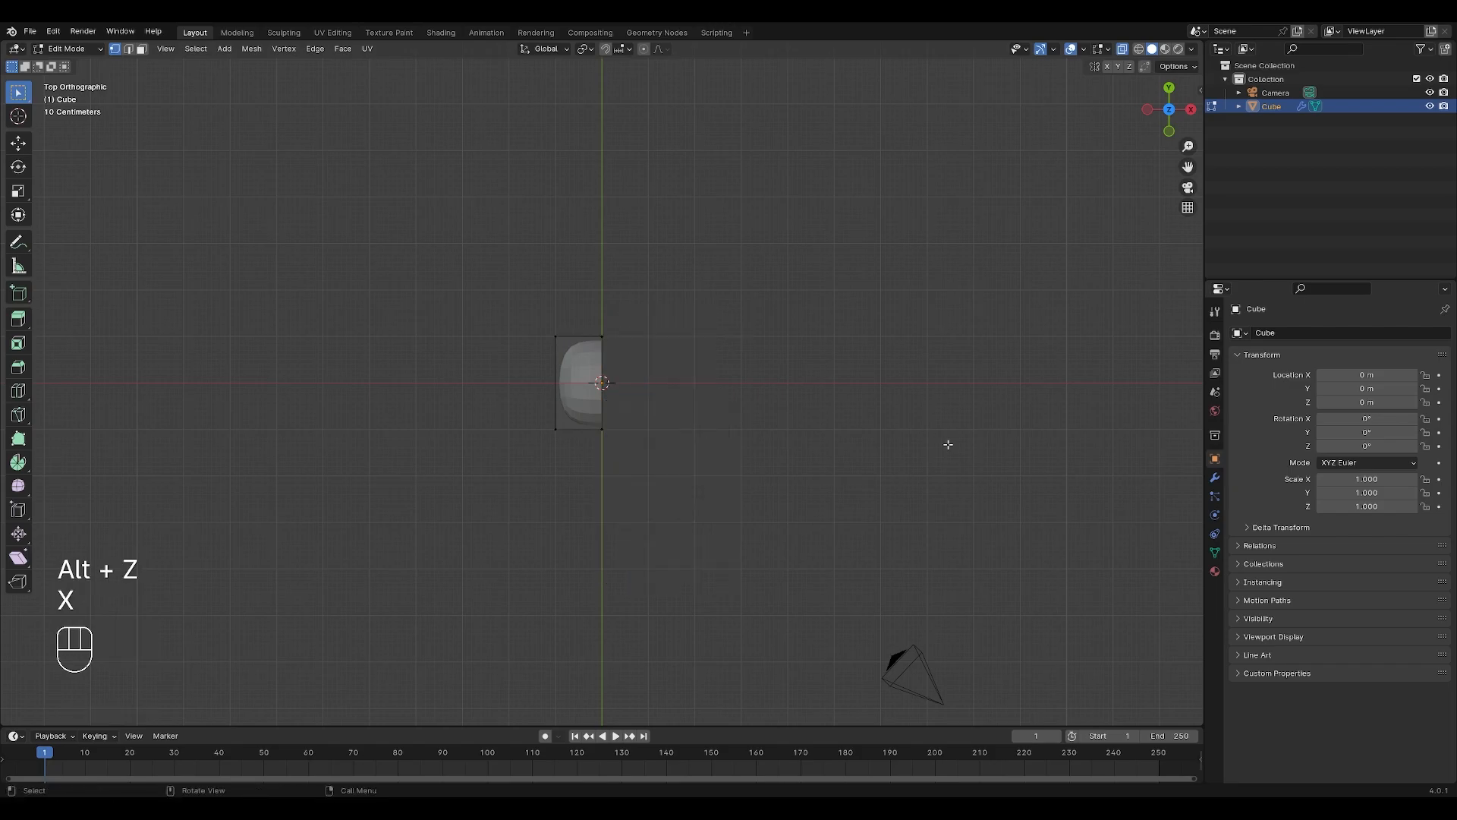
click(1215, 479)
click(1245, 333)
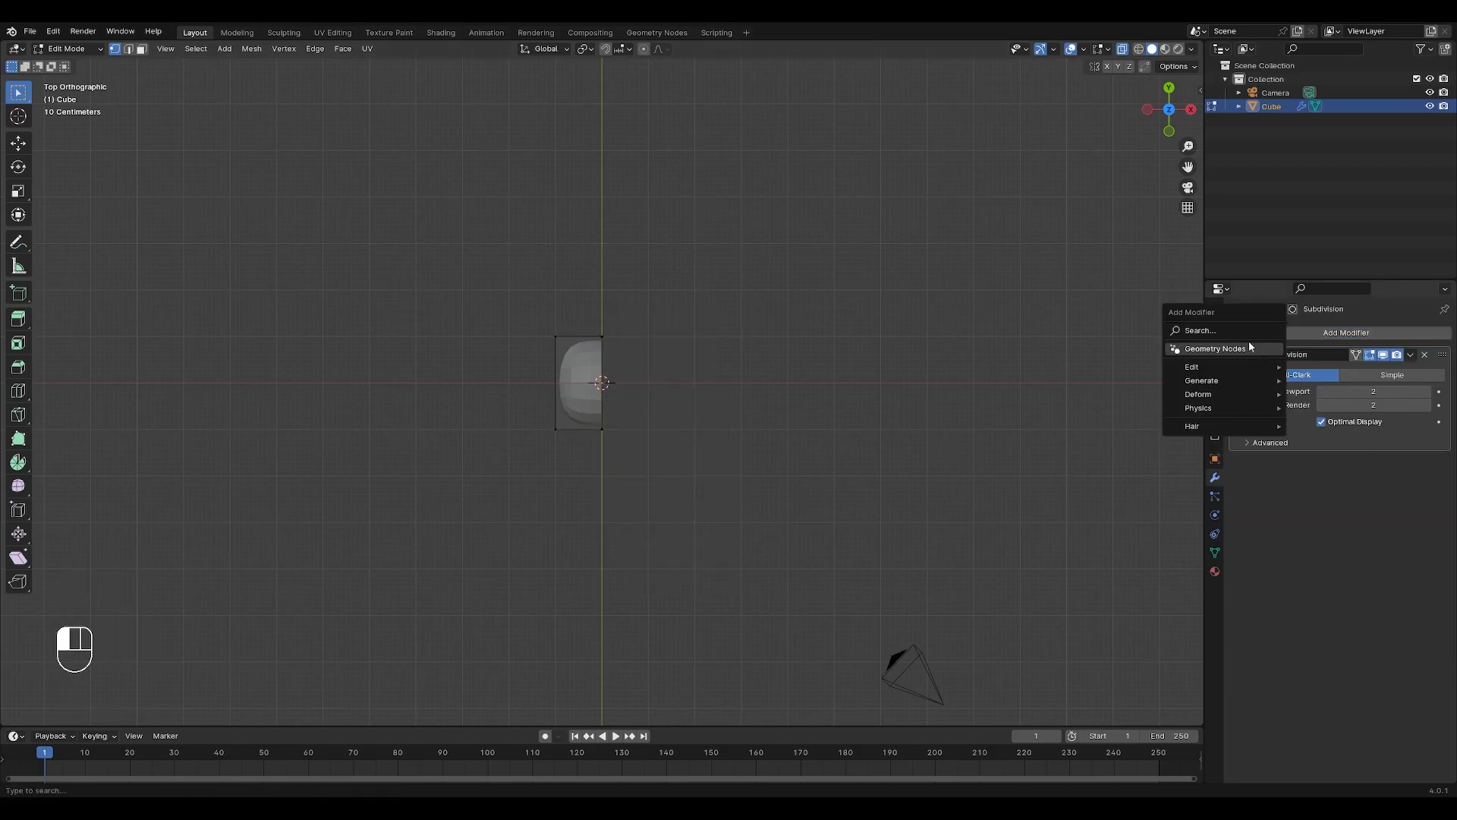
click(1233, 331)
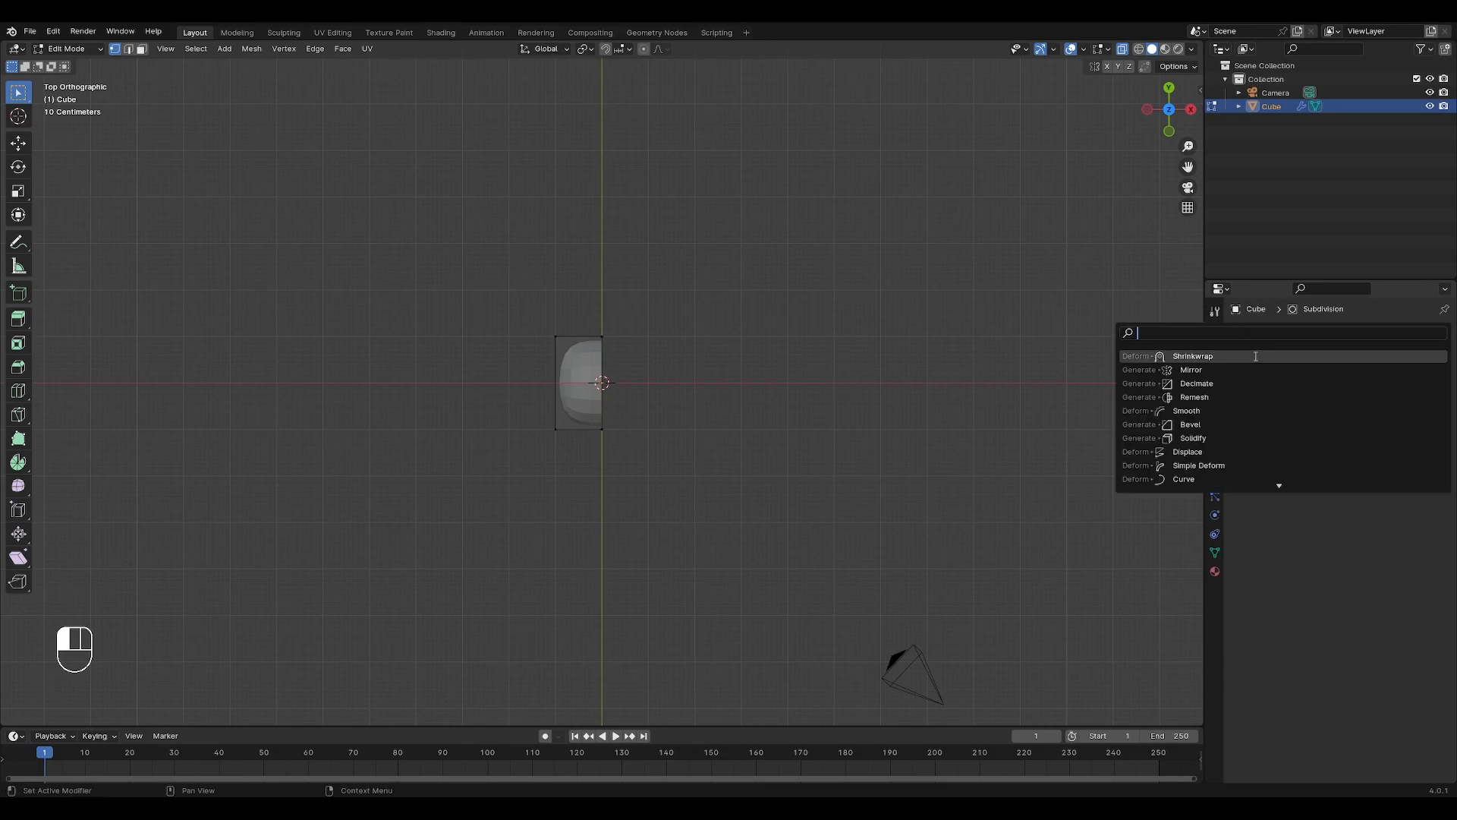
click(1231, 369)
drag(1432, 472, 1433, 351)
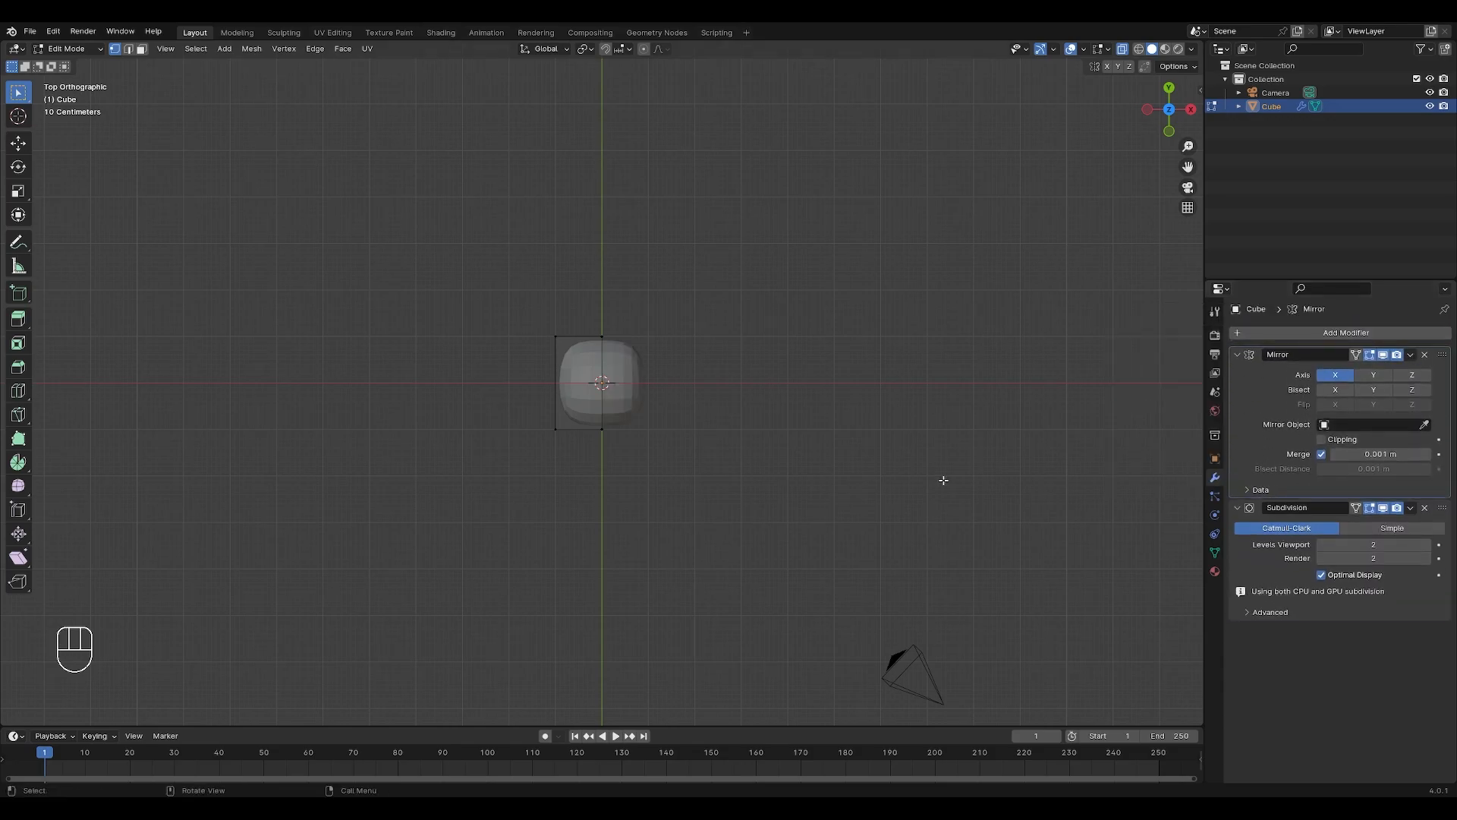
- Extrude the cube's -Y side outward three times to lengthen the body, the last two by about 1.06 m and 0.57 m
scroll(729, 483, up, 1)
drag(507, 425, 691, 473)
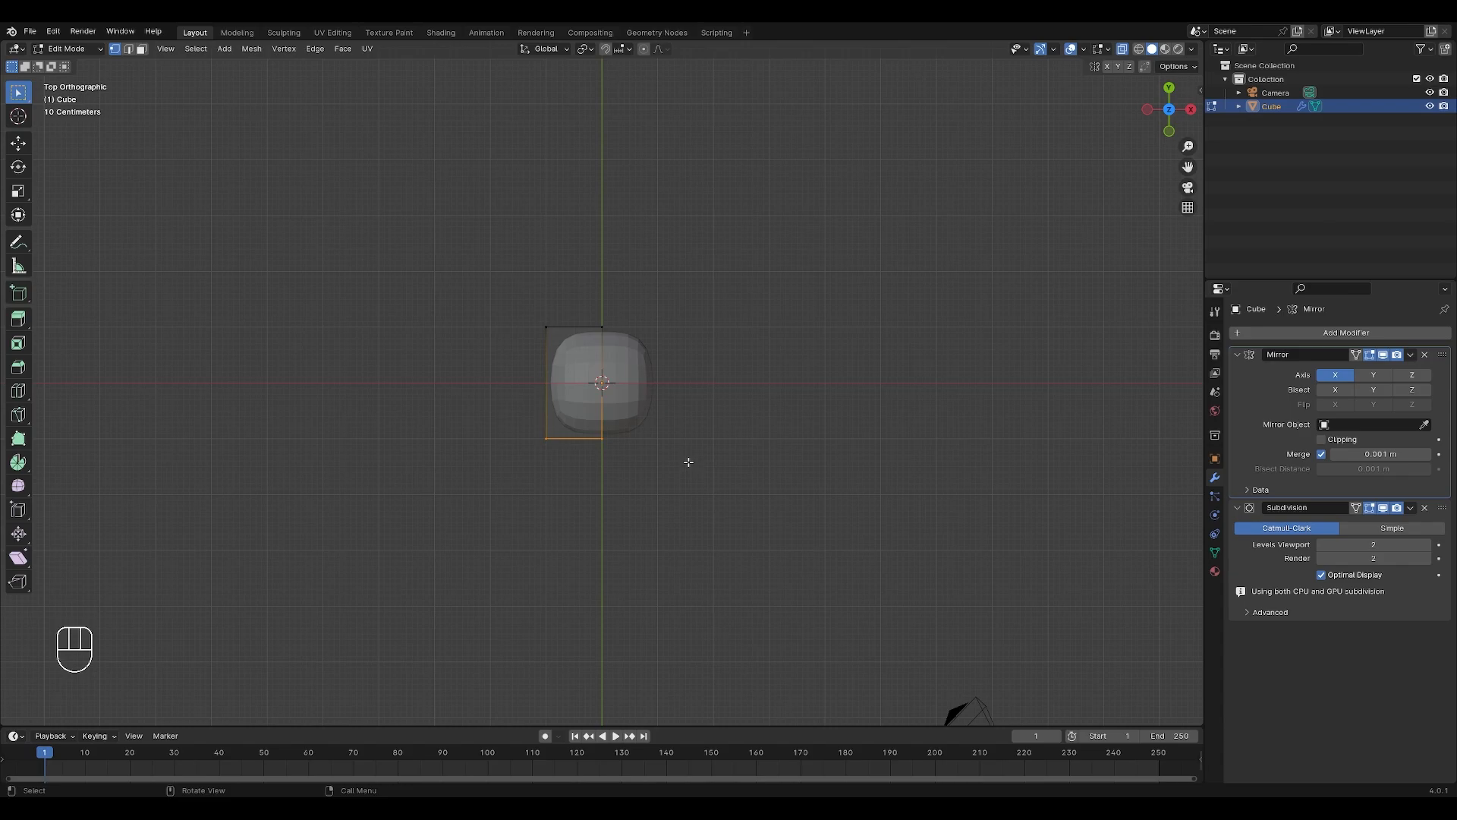
key(e)
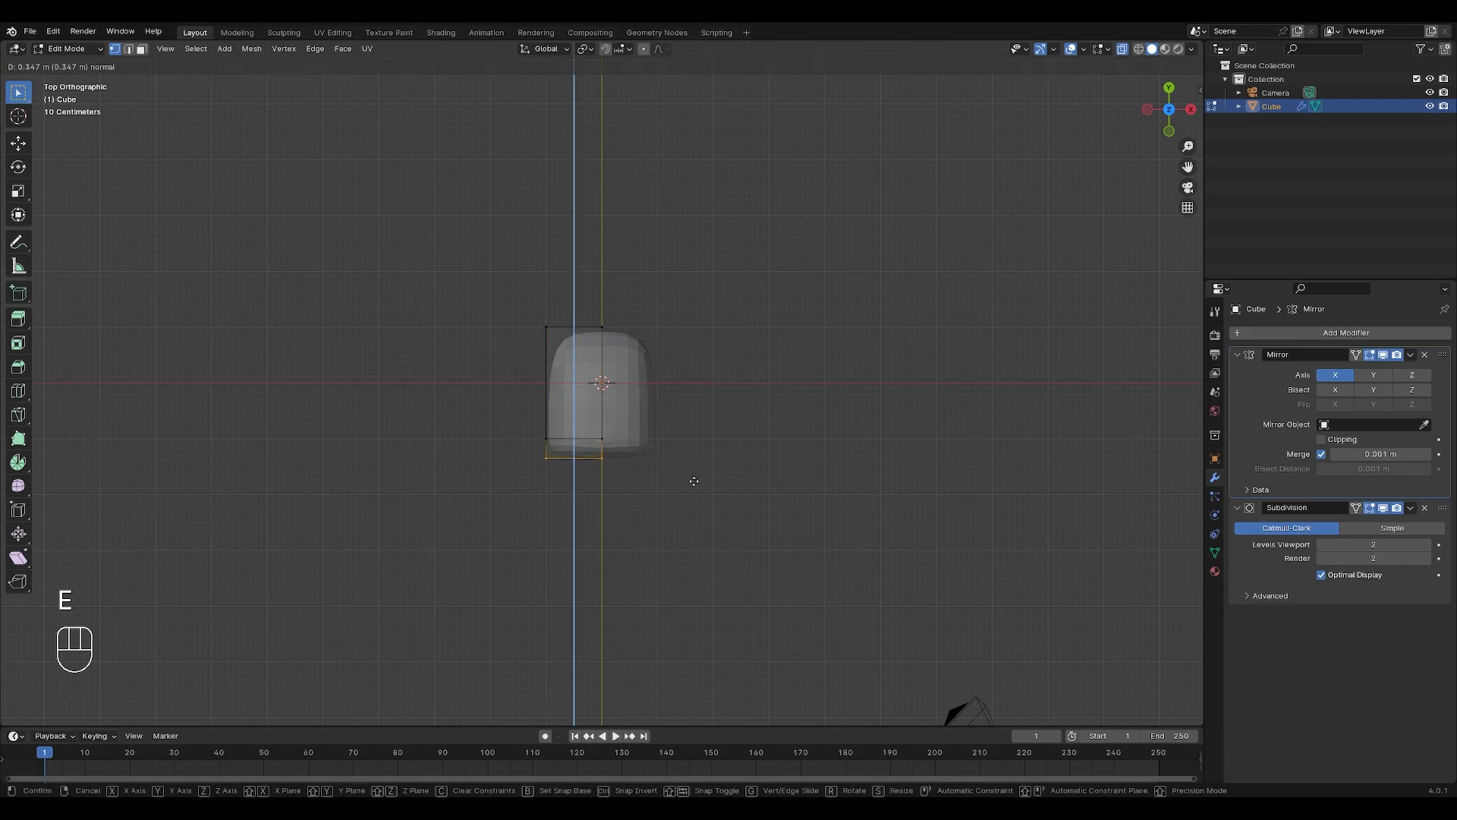
click(693, 486)
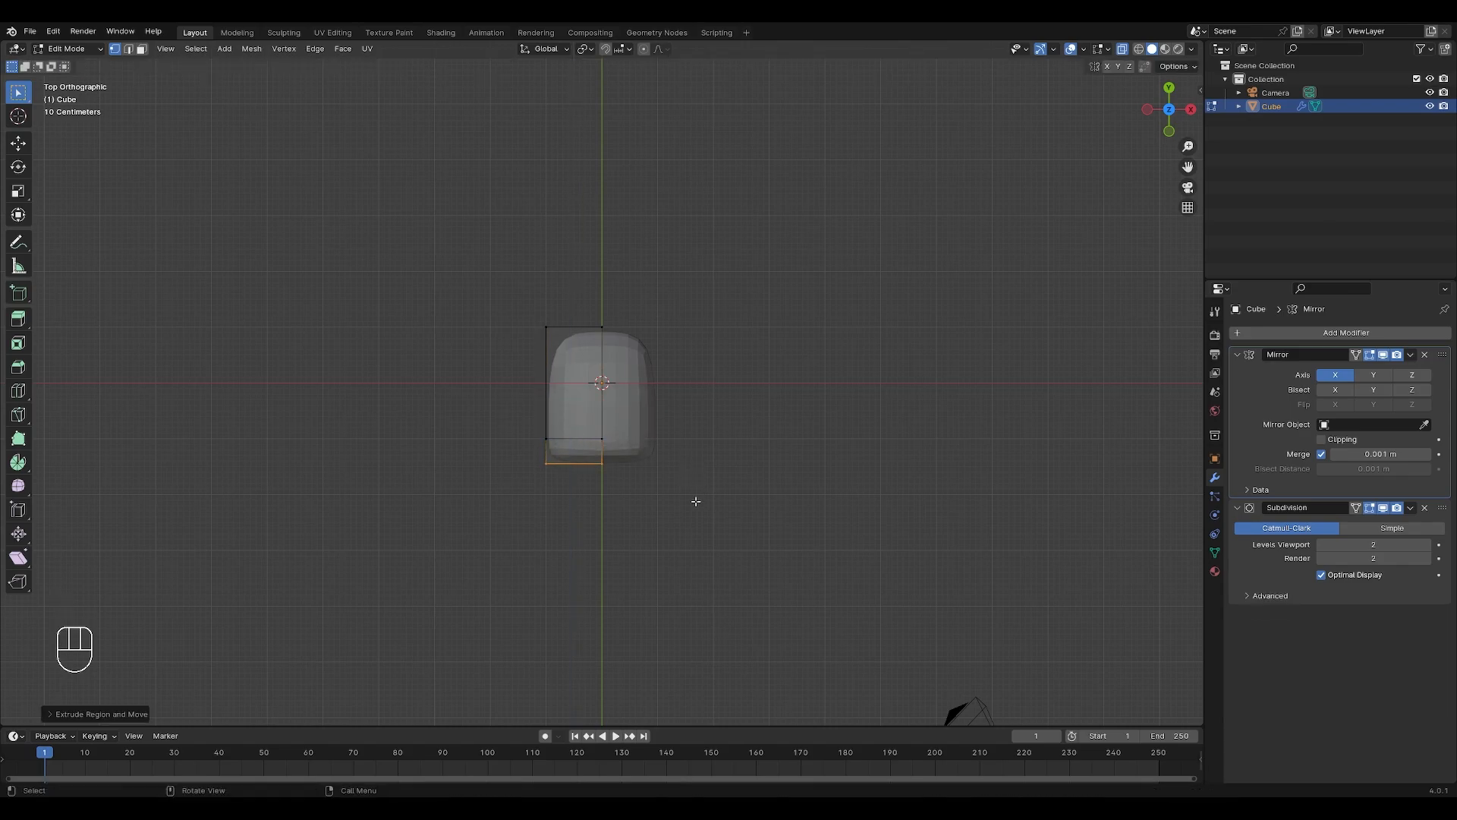
key(e)
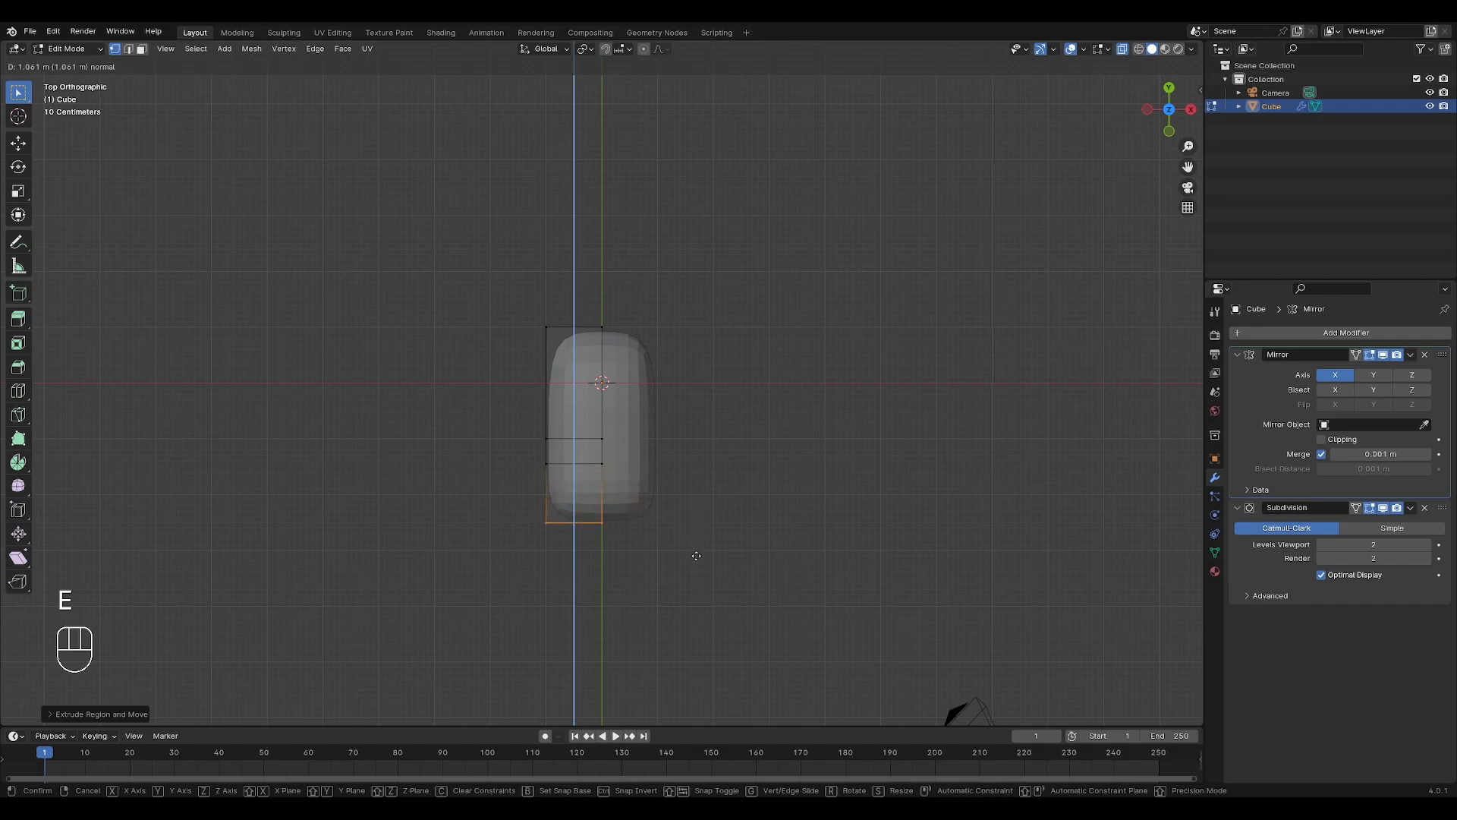
click(693, 563)
key(e)
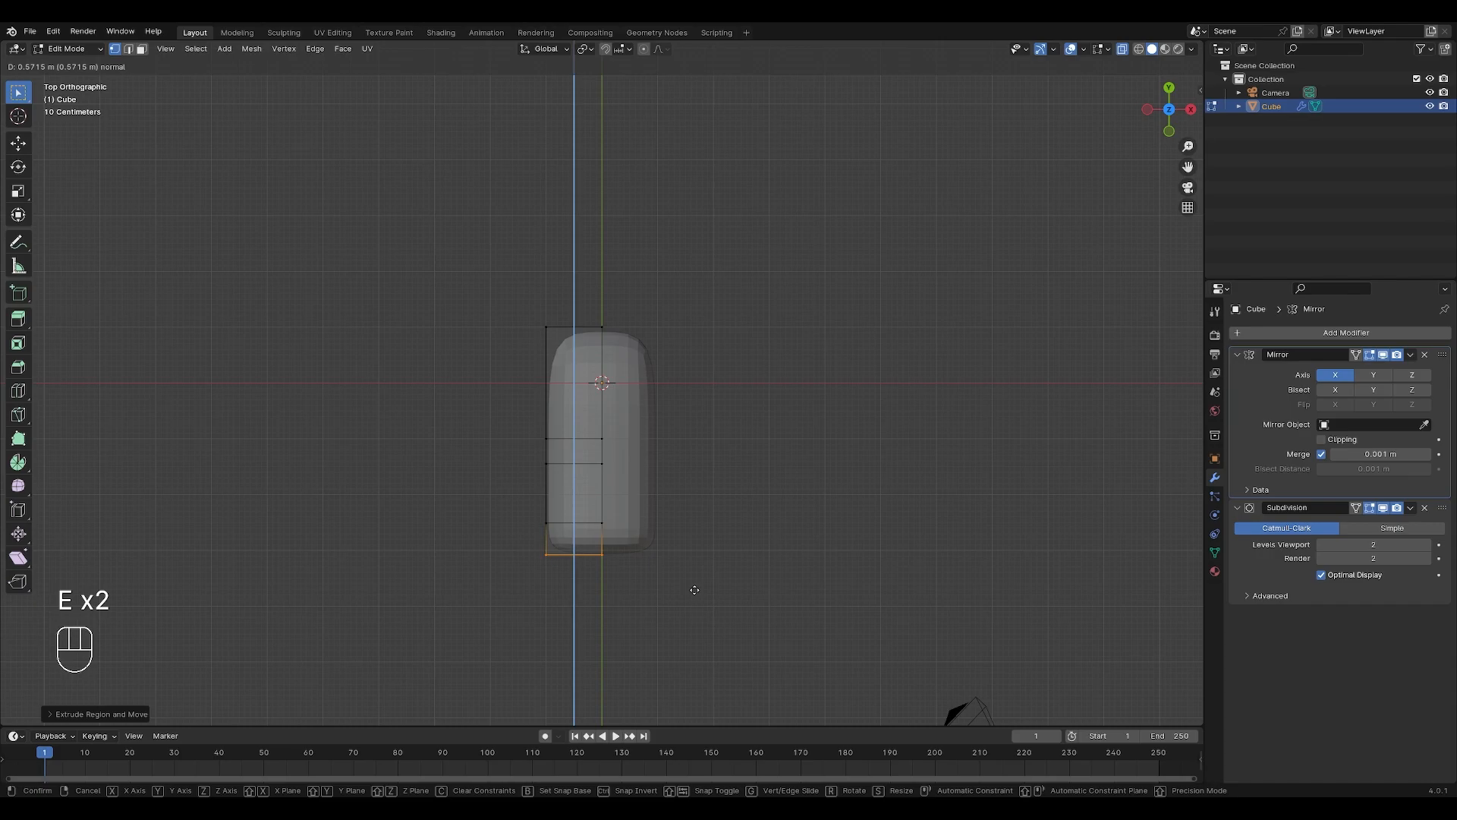
click(695, 590)
- Add a lengthwise loop cut along the body, close to the mirror centre line
key(ctrl+r)
click(599, 328)
click(603, 329)
- Try to form the legs by extruding the body's whole lower end and pulling its centre vertices up along Y
drag(526, 542, 615, 583)
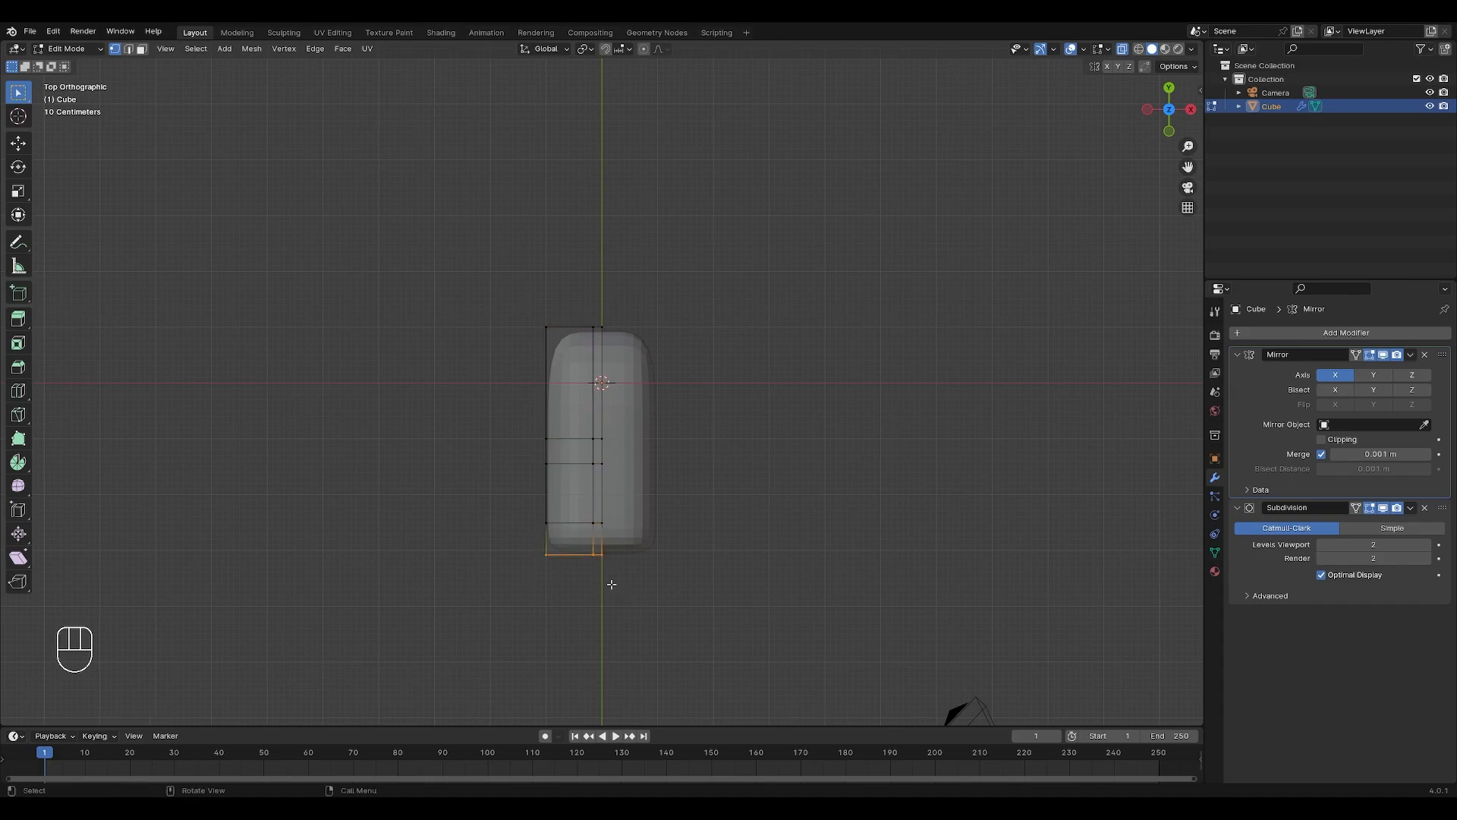
key(e)
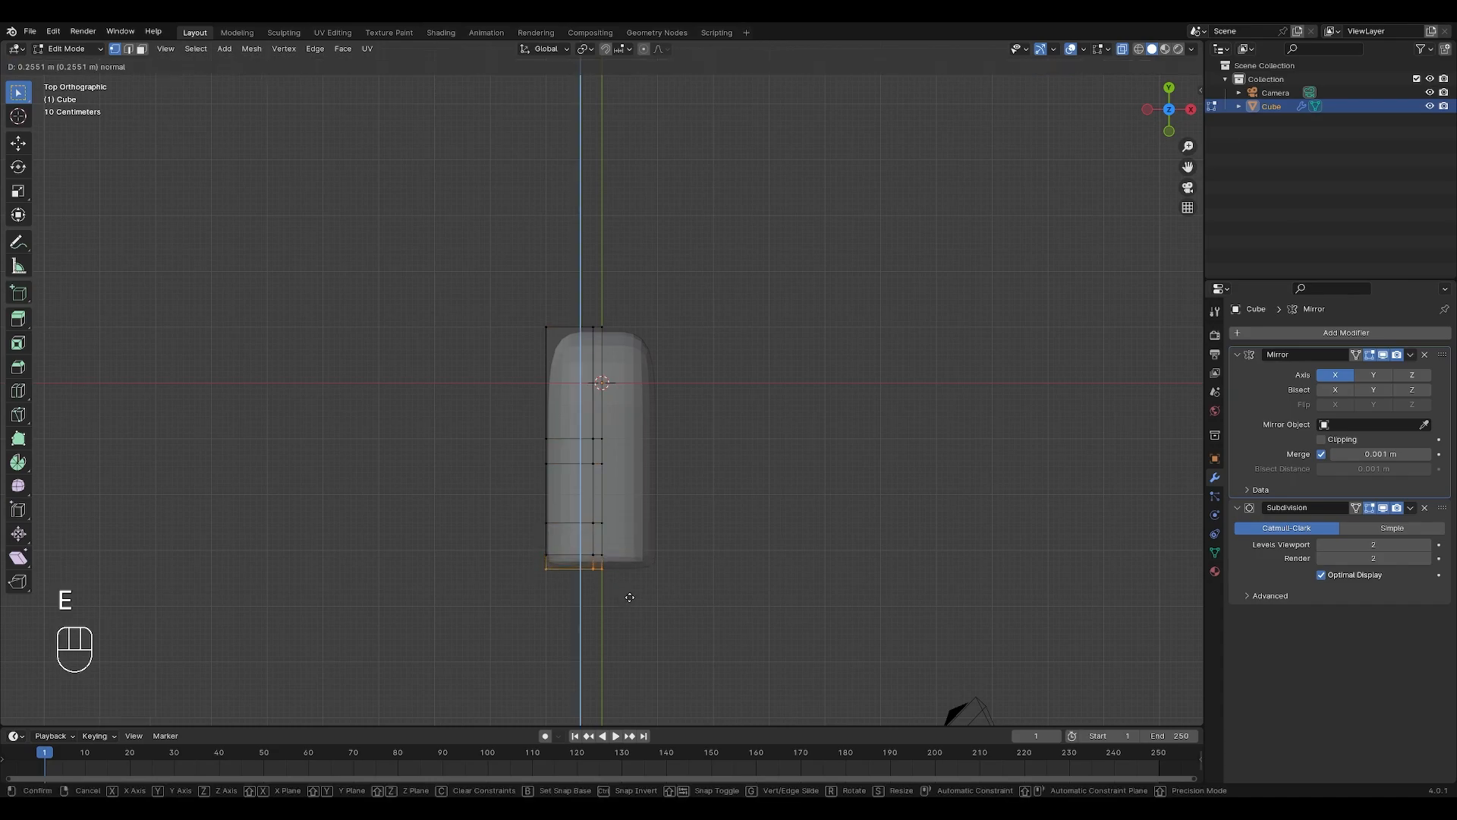
click(635, 655)
click(600, 633)
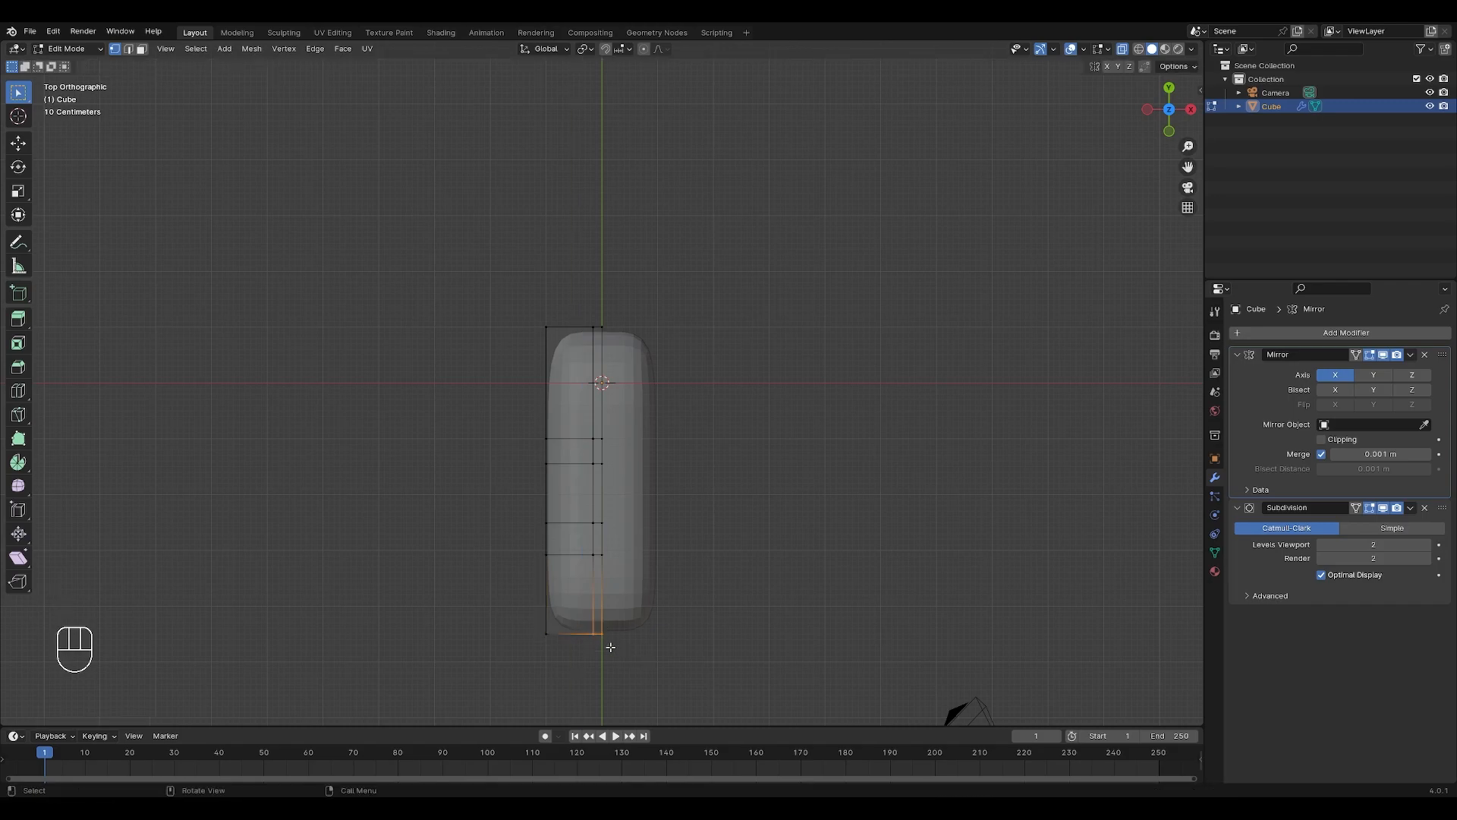
key(g)
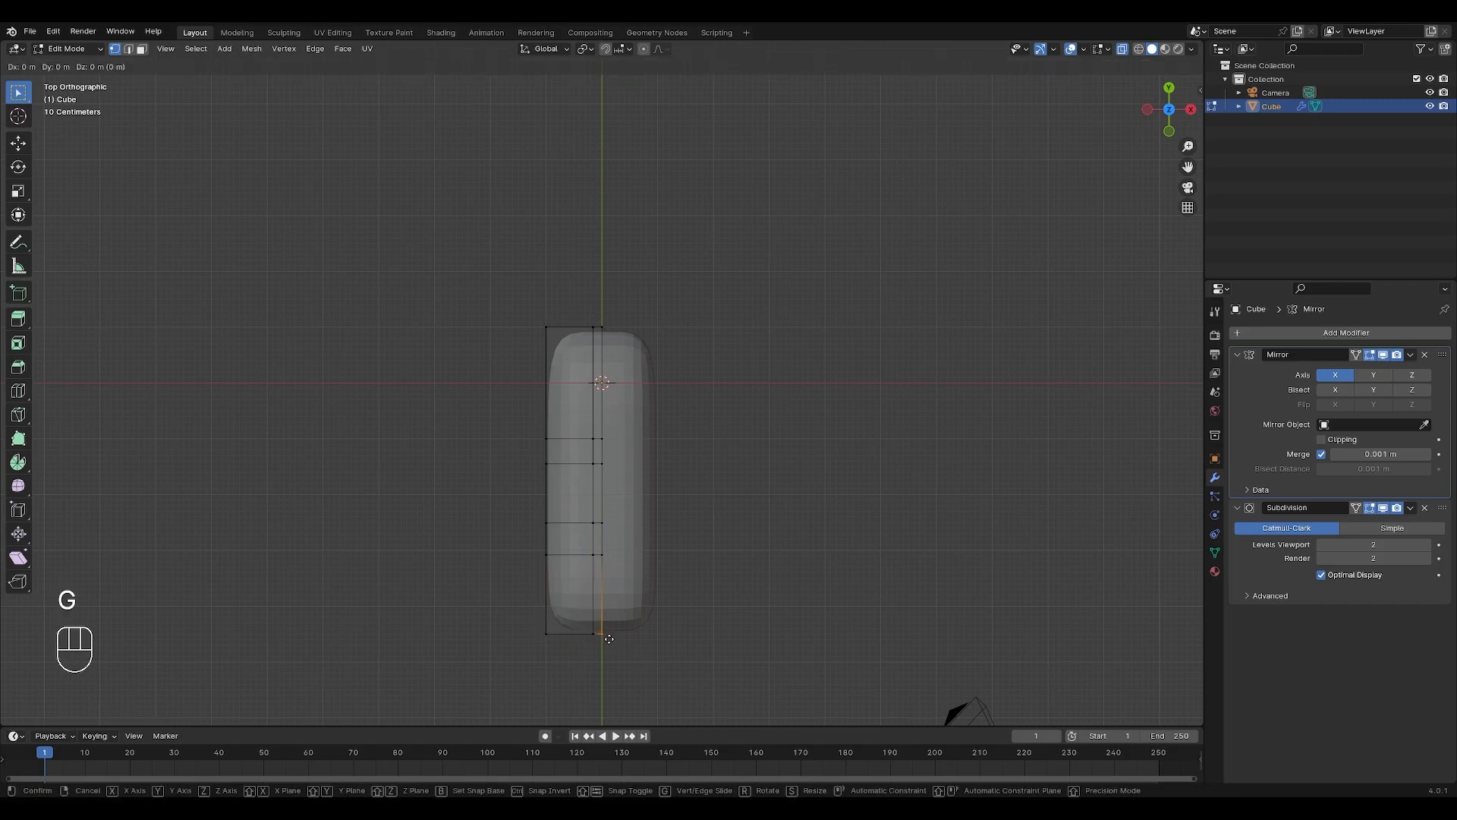
key(y)
click(585, 624)
click(593, 632)
key(g)
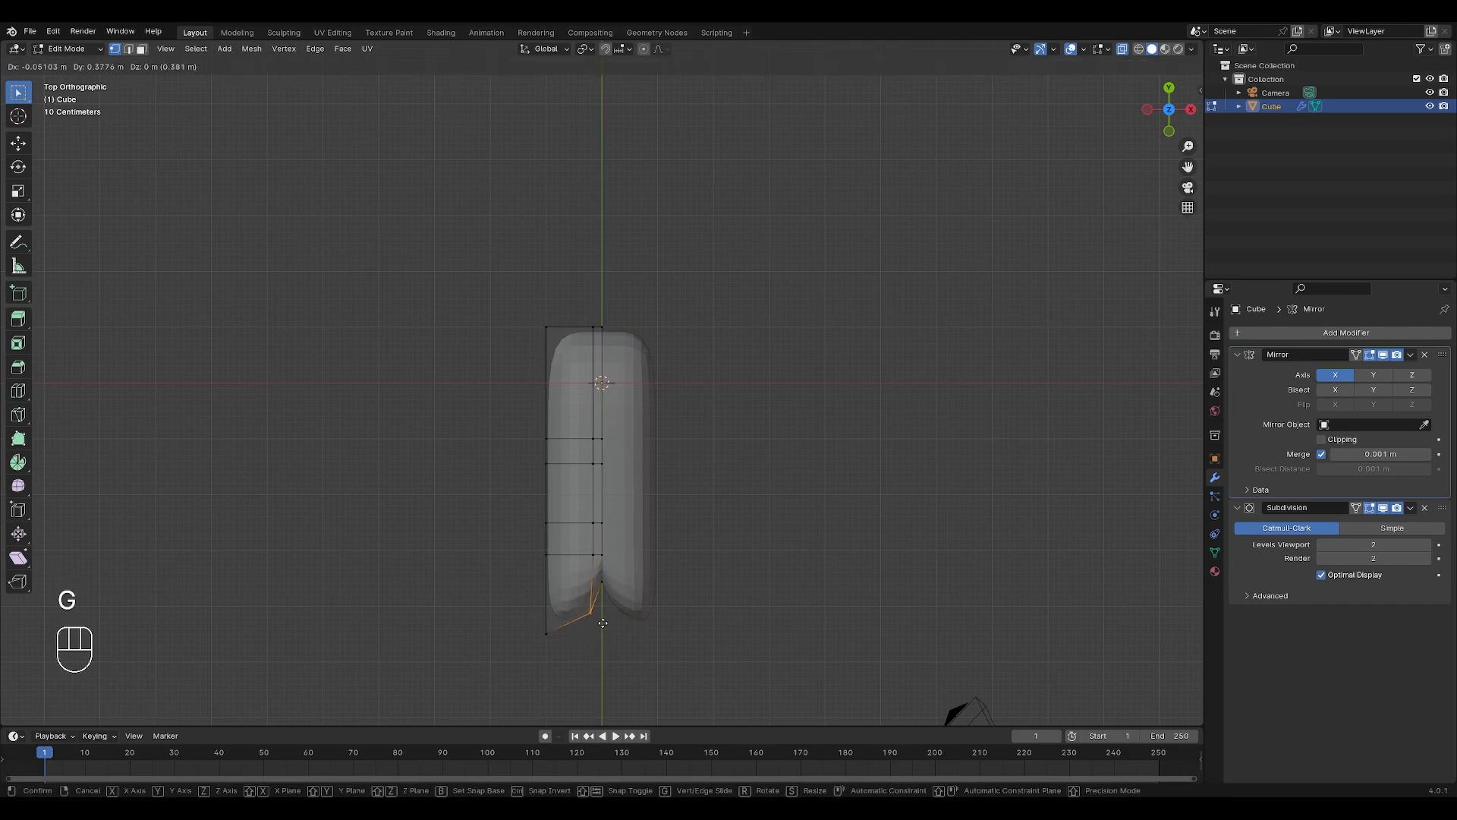
right_click(603, 623)
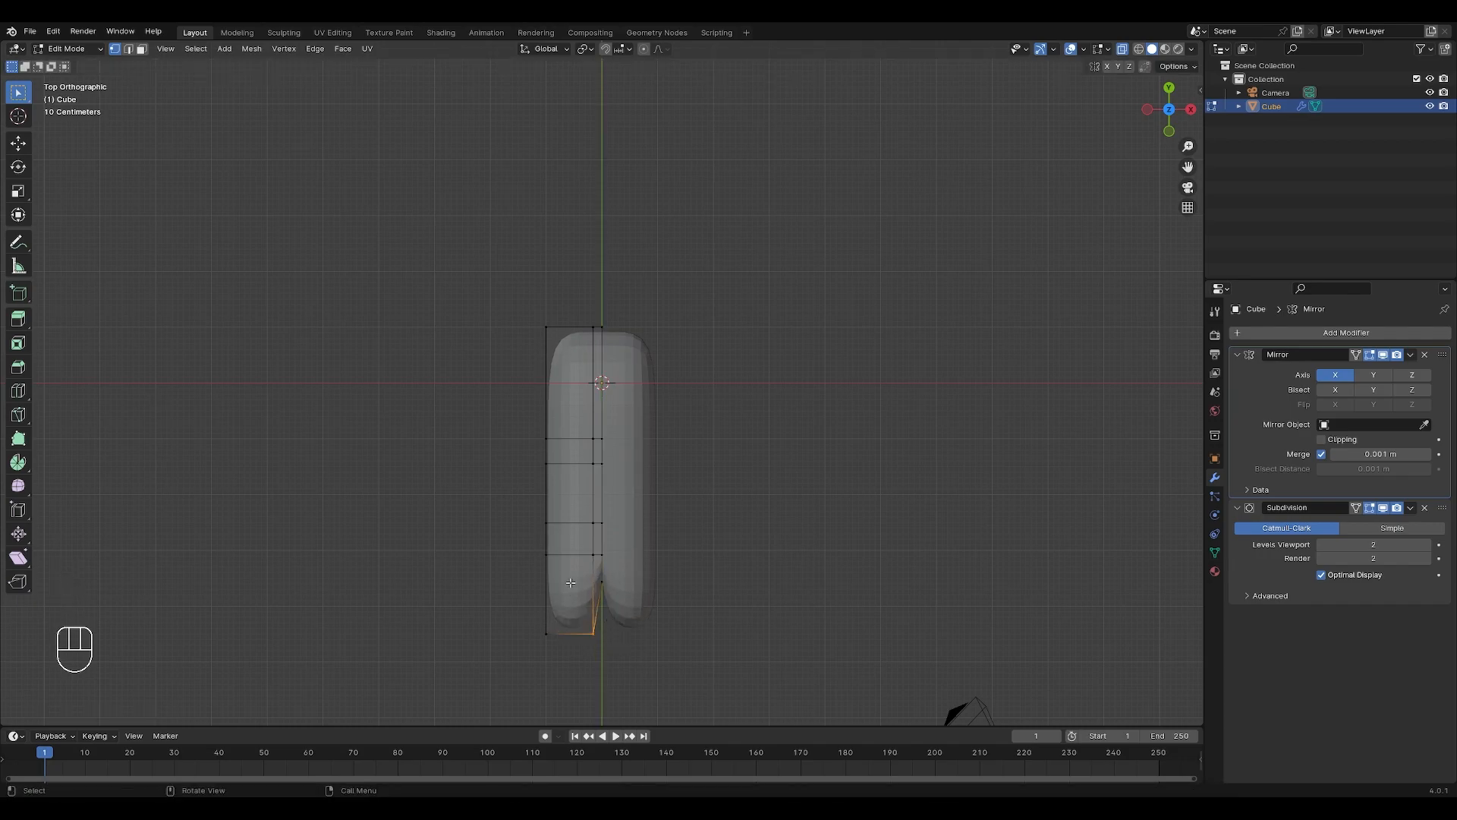
- Undo the centre vertex move and the extrusion of the body's whole lower end
key(ctrl+z)
key(ctrl+z)
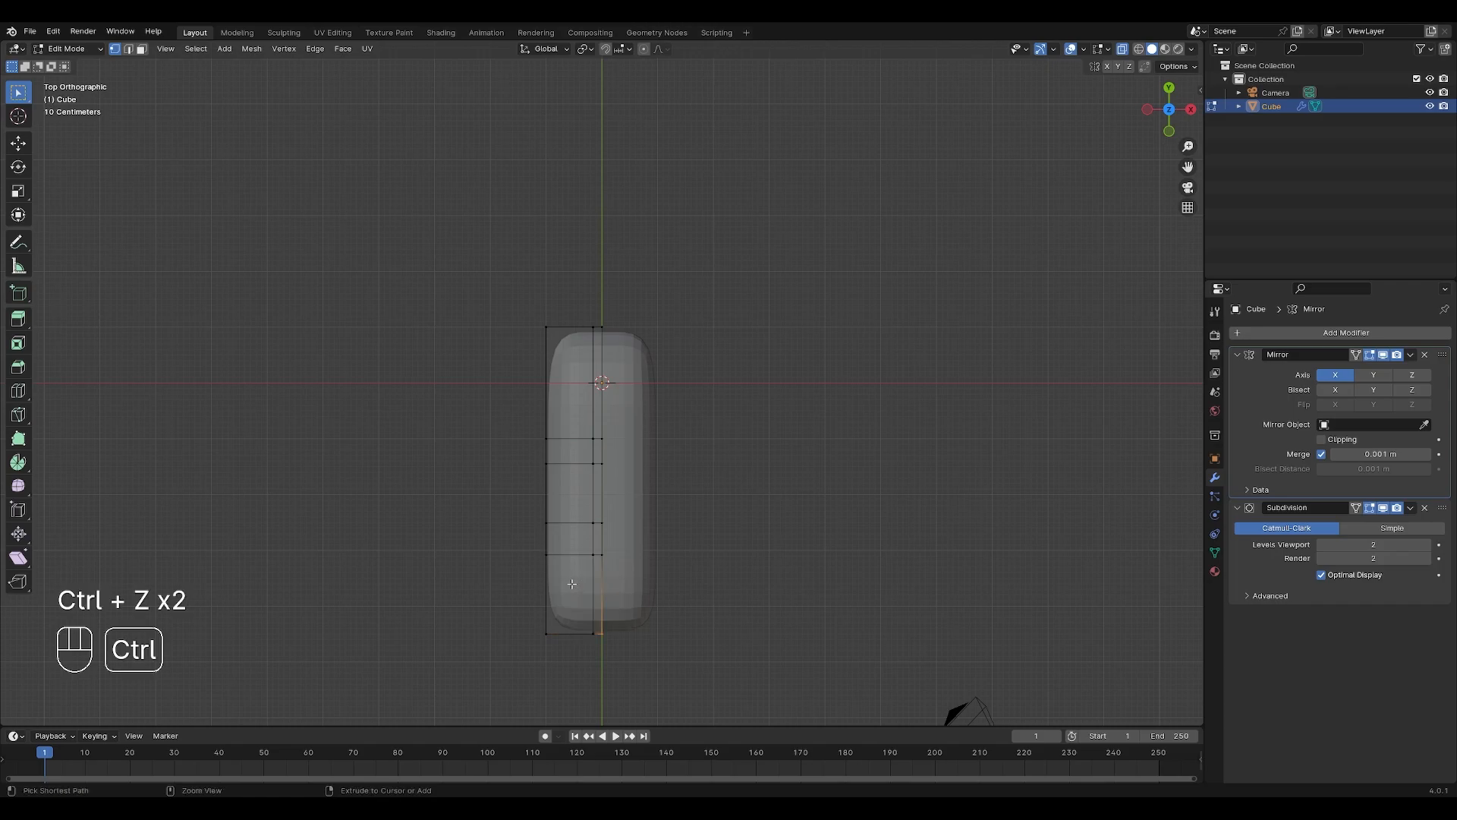
key(ctrl+z)
key(ctrl+z)
key(ctrl+z)
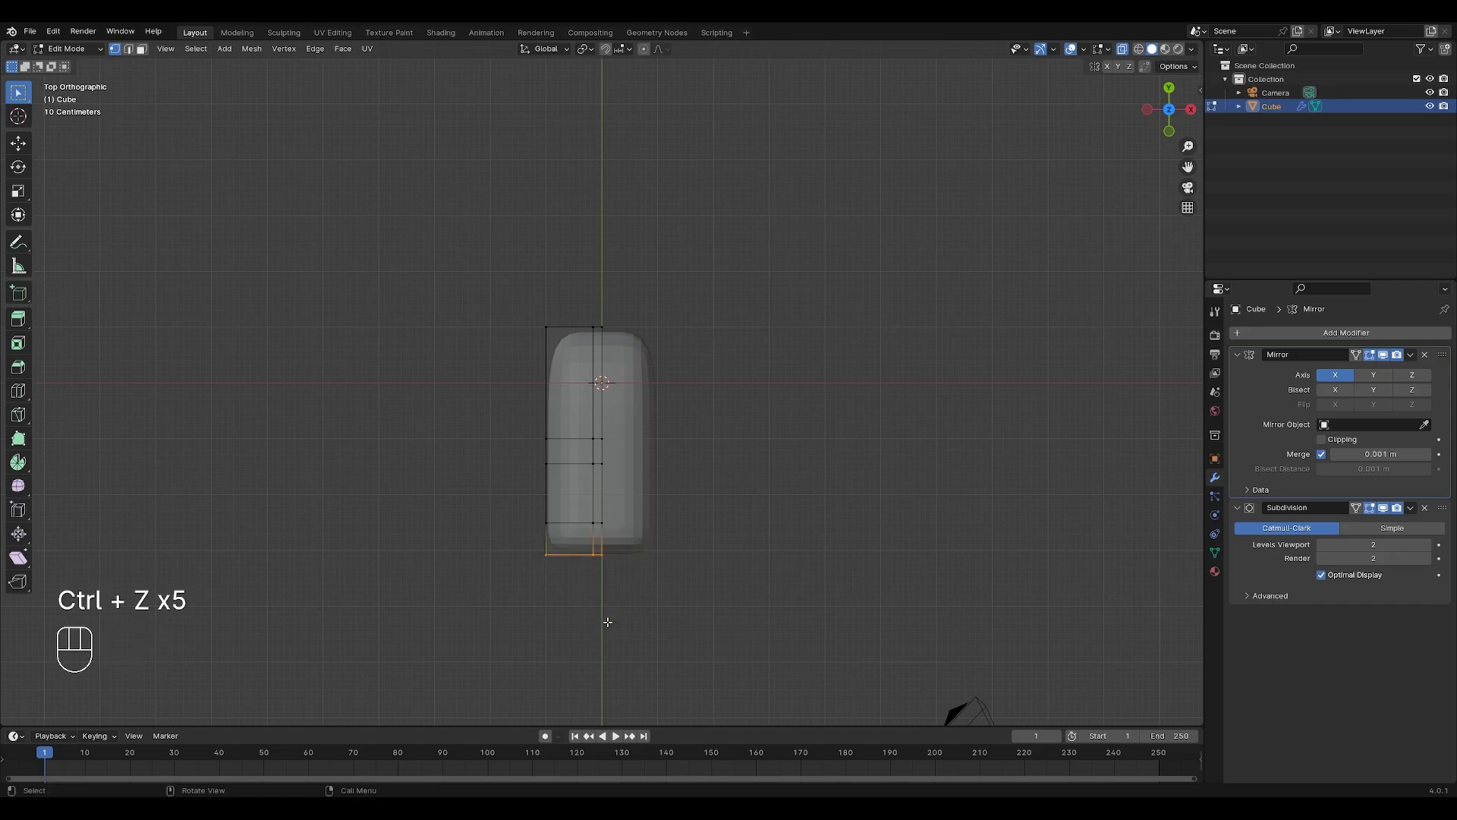
- Extrude only the outer part of the body's lower end downward to form a leg, excluding the centre-line vertices
drag(524, 540, 597, 579)
key(e)
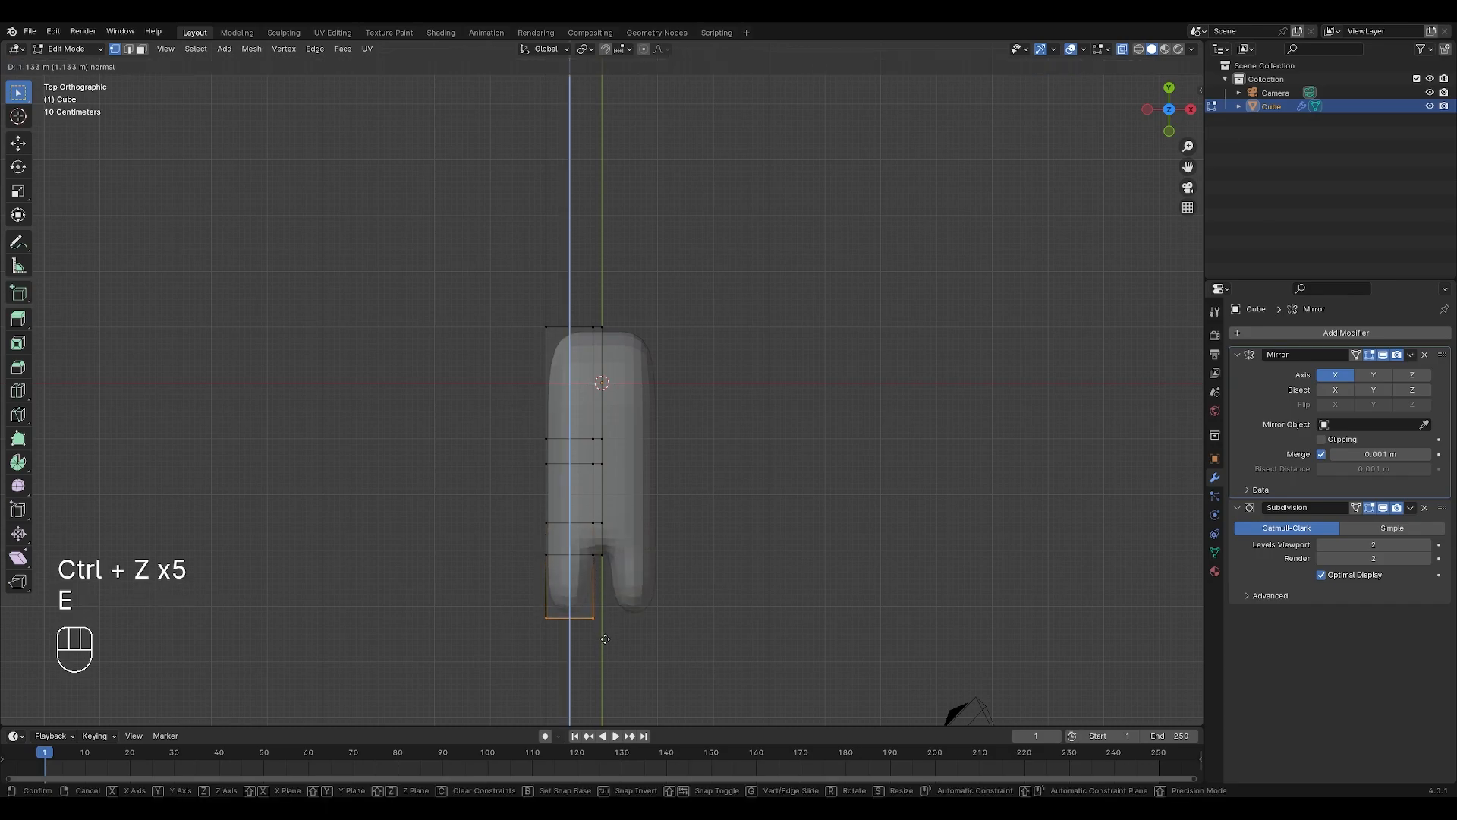
click(607, 646)
click(594, 560)
key(g)
right_click(592, 557)
- Move the vertices at the top of the leg down about 0.19 m along Y to shape the crotch
drag(533, 547, 603, 579)
key(g)
key(g)
key(y)
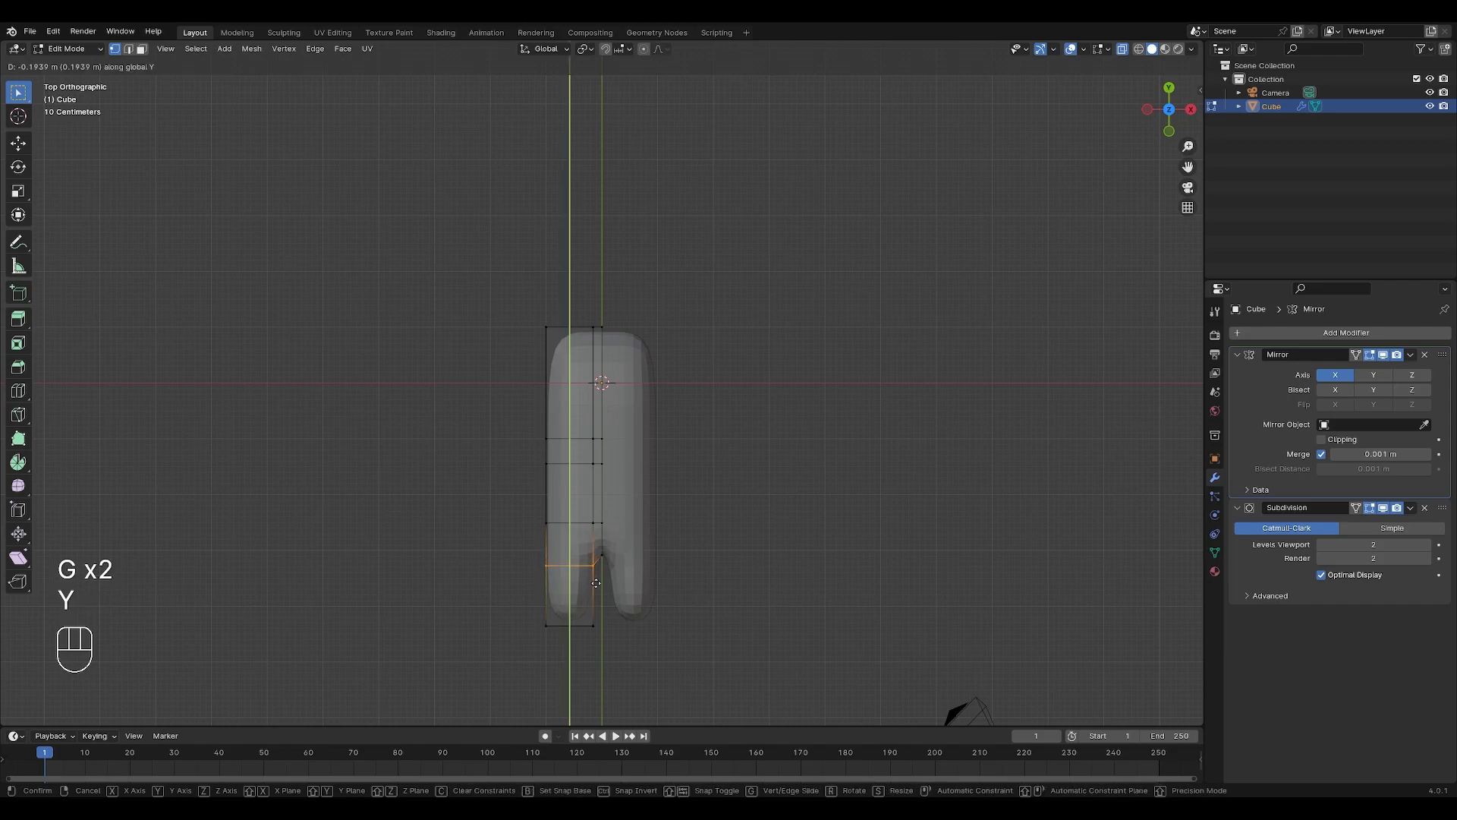
click(596, 583)
click(701, 609)
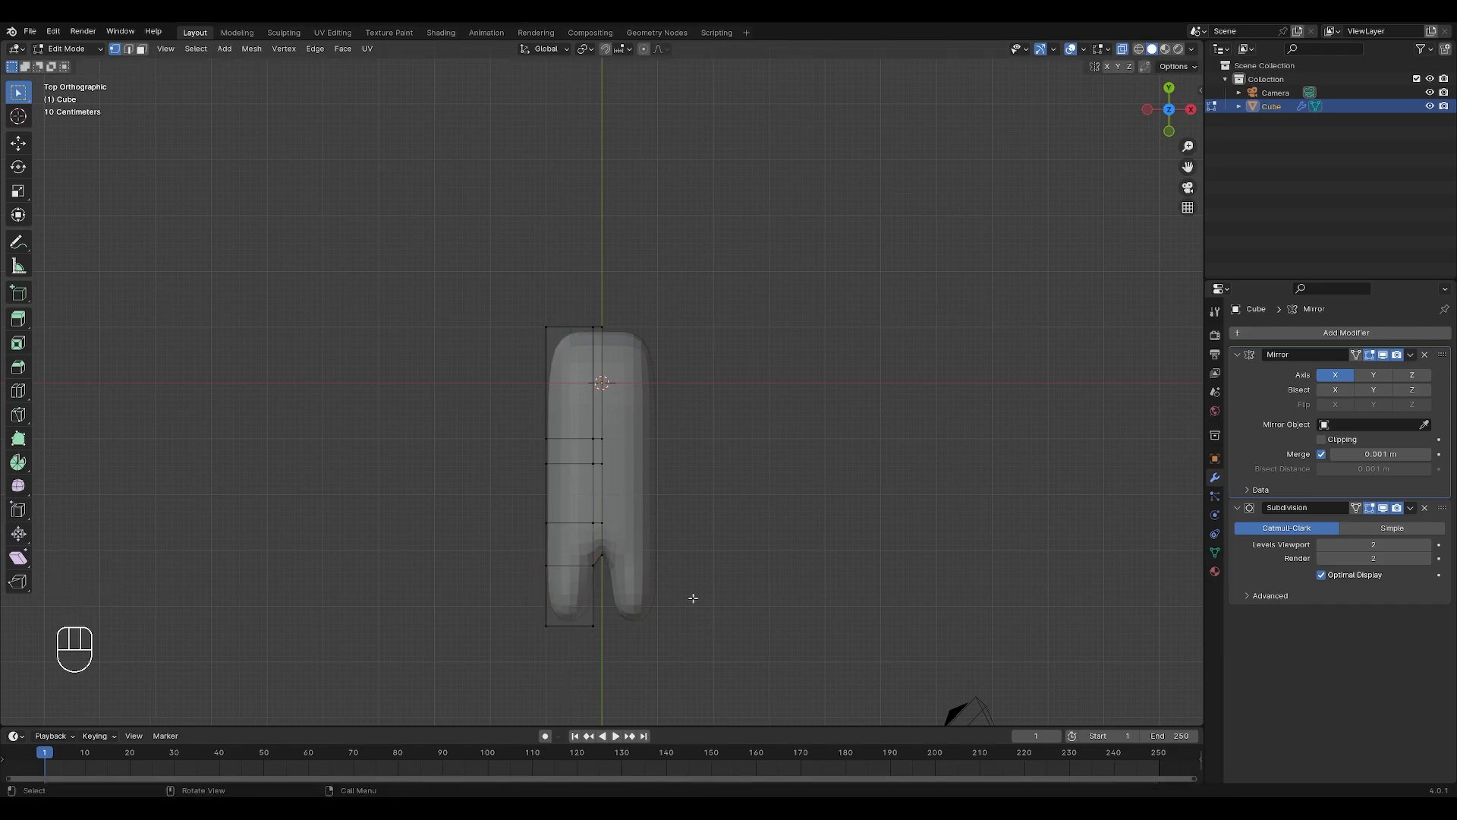
- Extrude the outer side face of the upper torso outward to form the arm
middle_drag(509, 559, 616, 488)
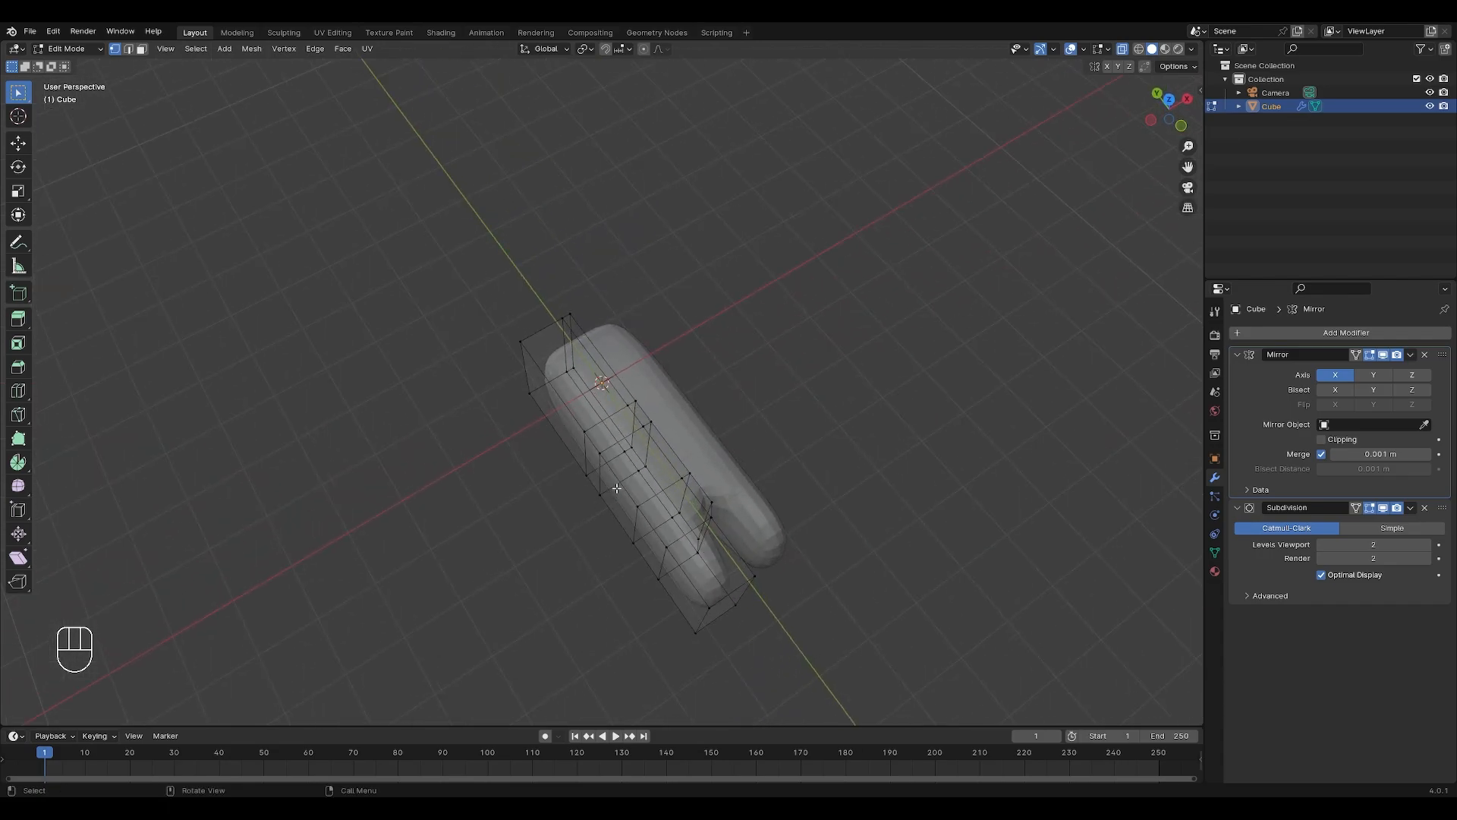
key(3)
click(619, 493)
key(e)
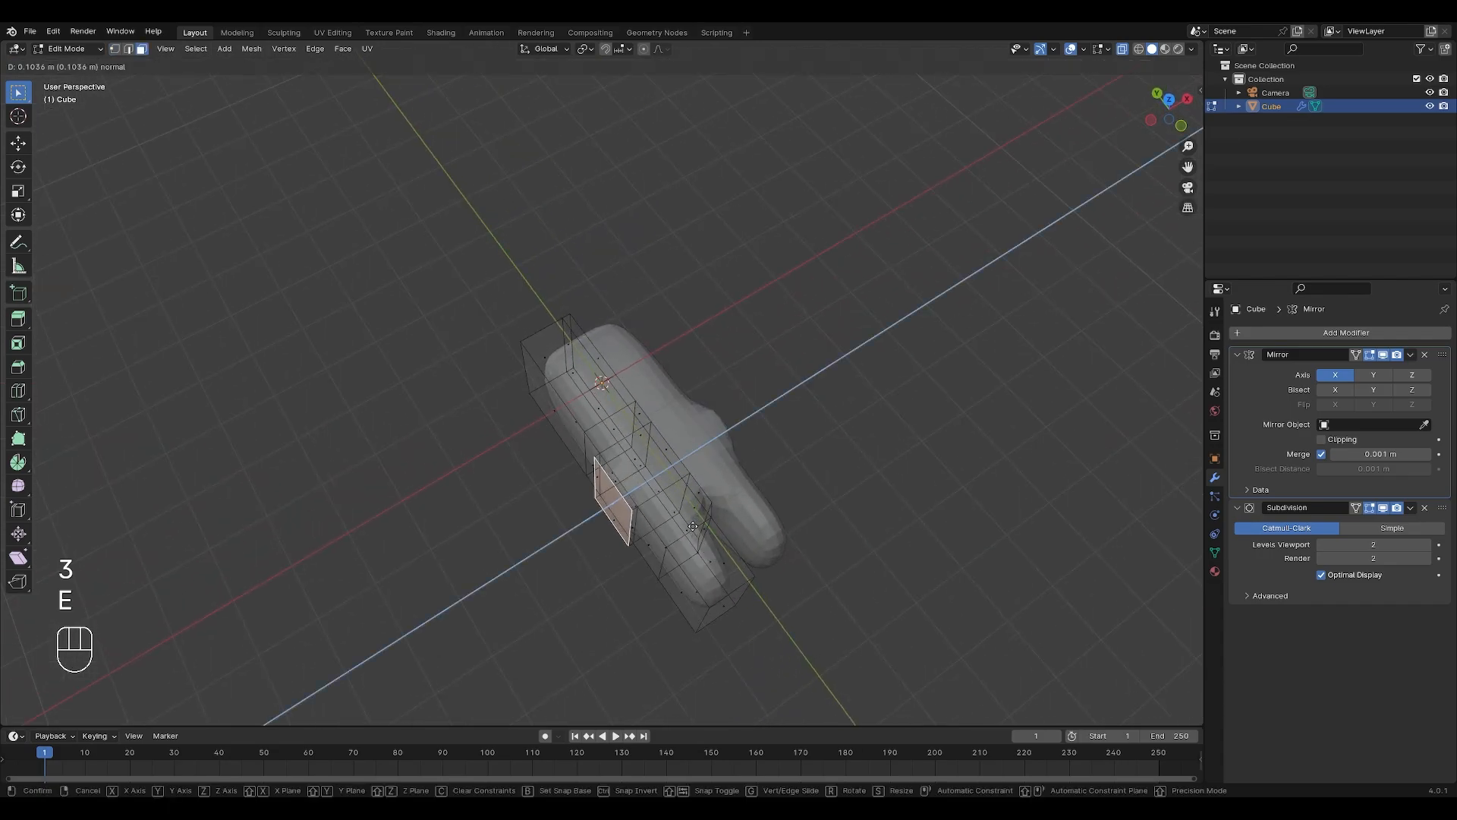
click(692, 540)
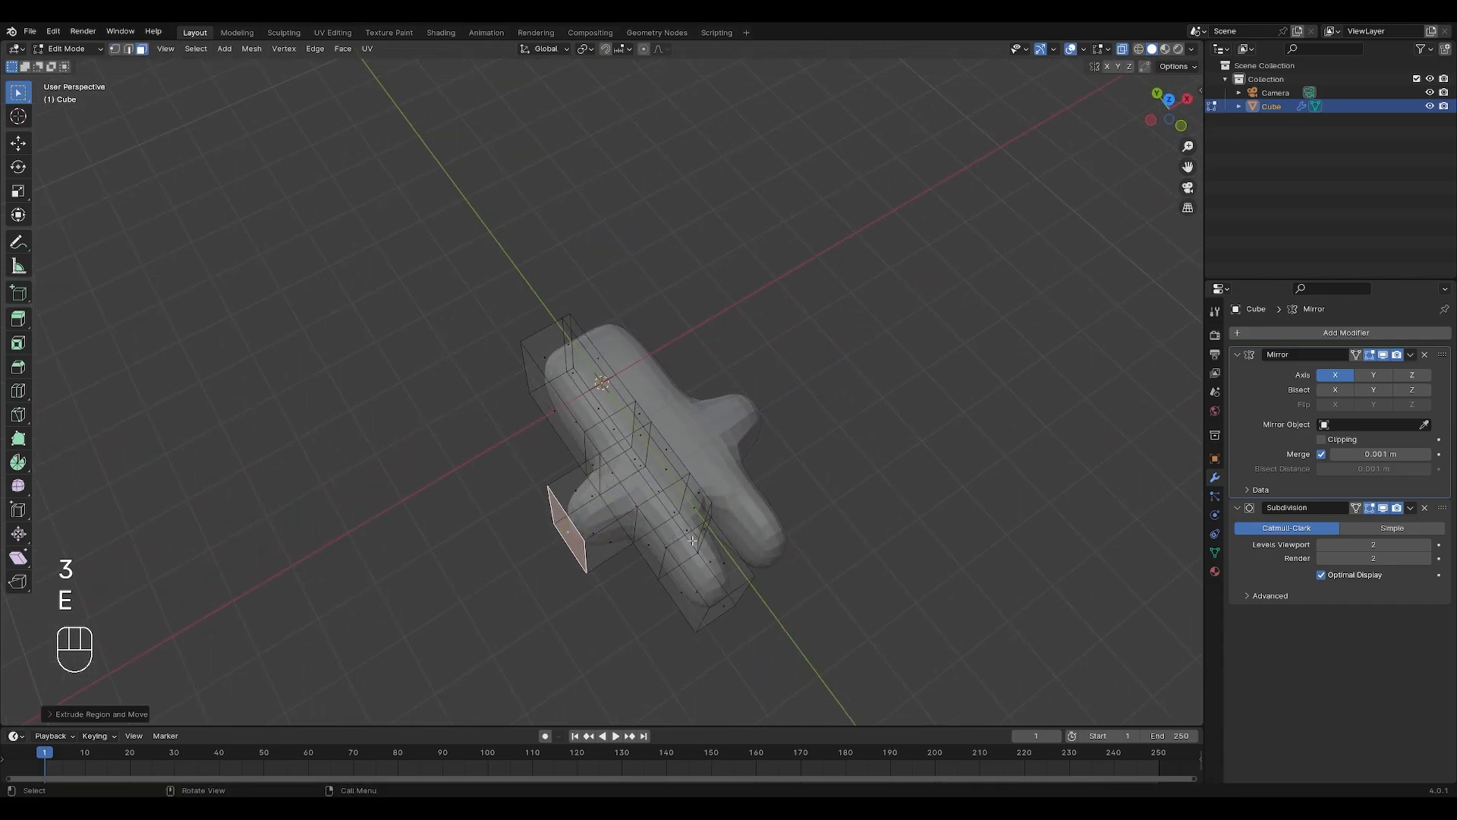
- Add a horizontal loop cut across the middle of the head and bevel it into two spaced edge loops
click(1170, 99)
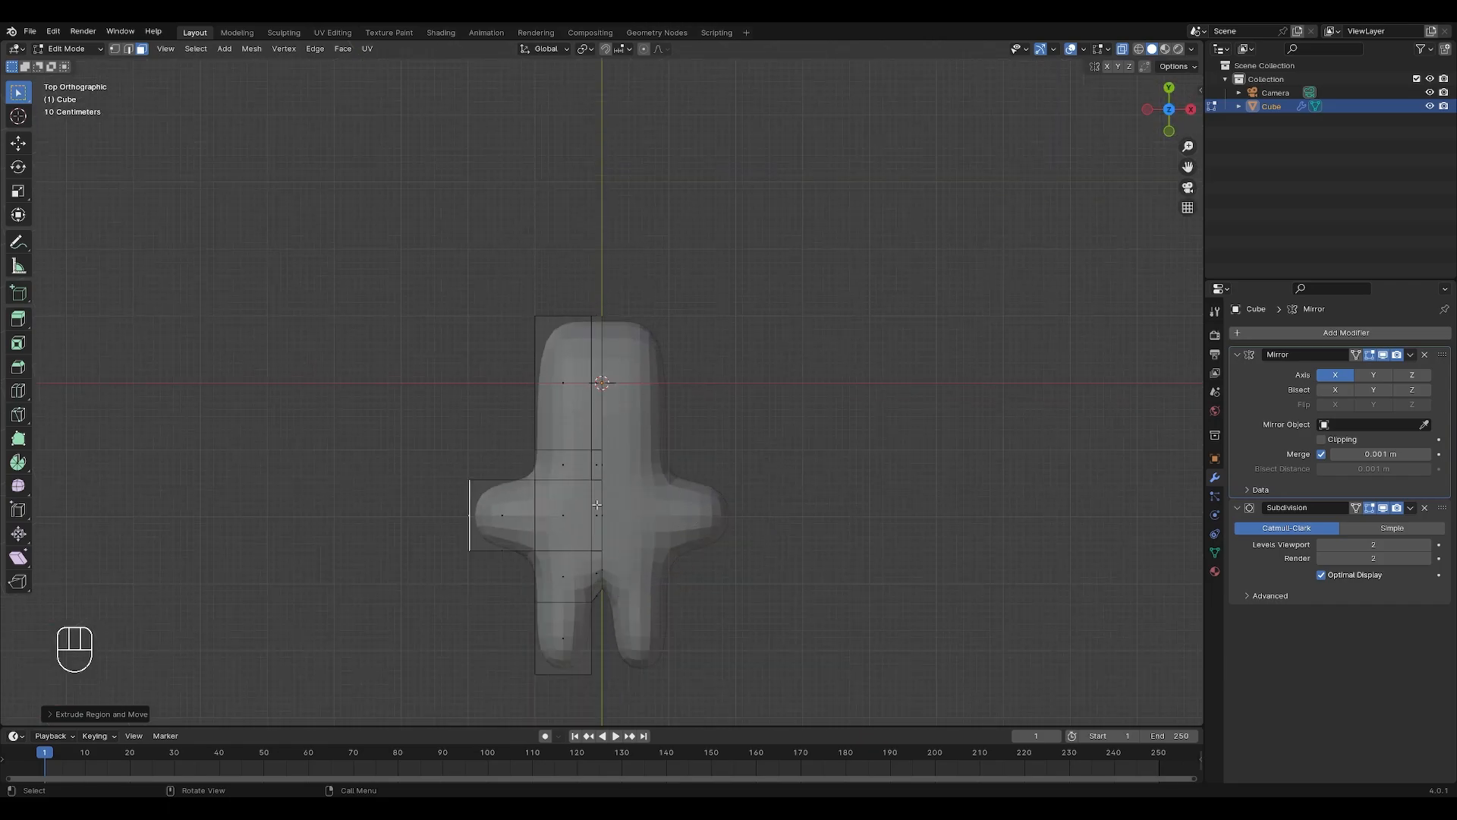
key(ctrl+r)
click(553, 374)
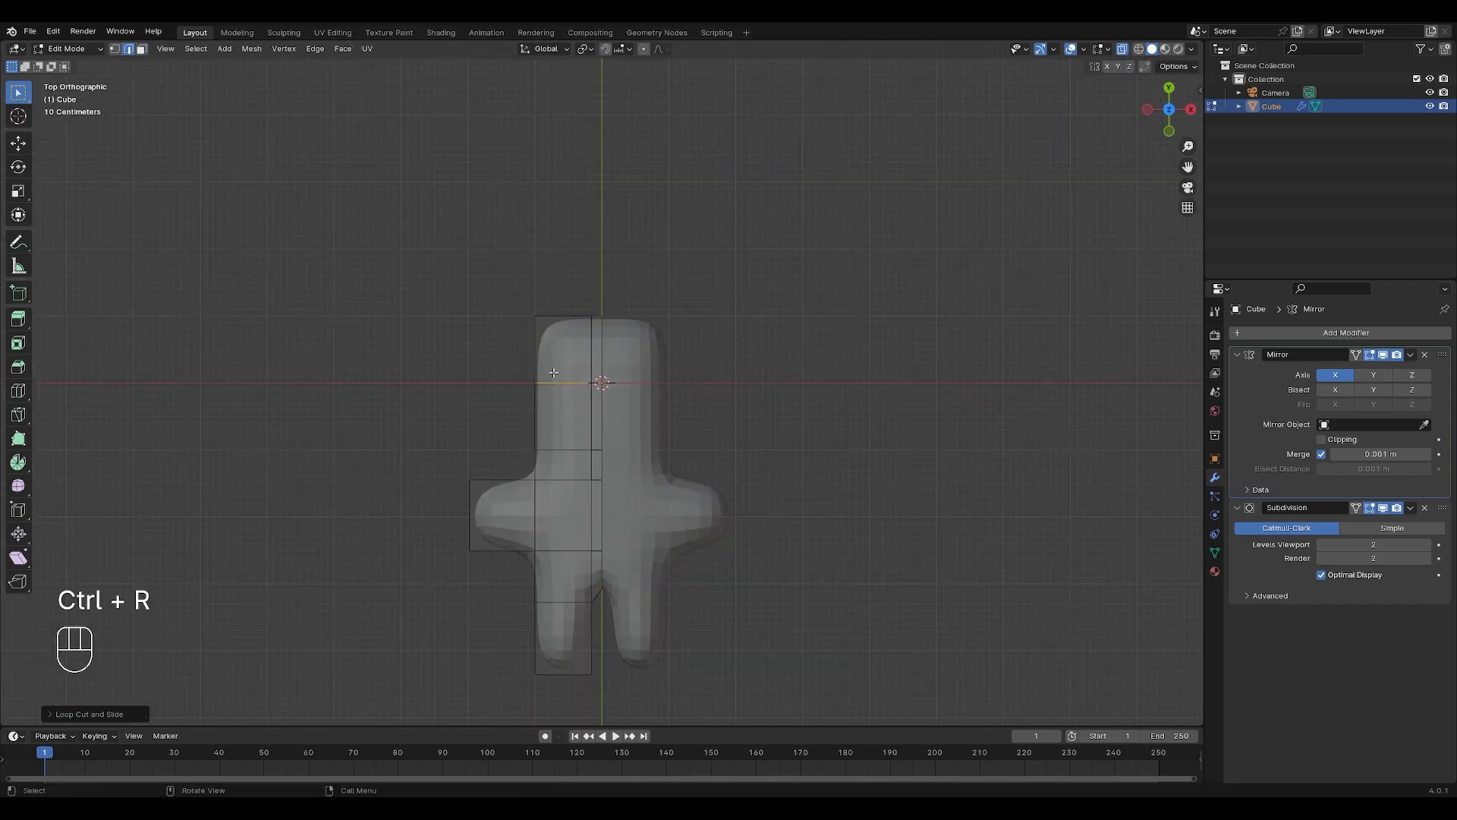
key(ctrl+b)
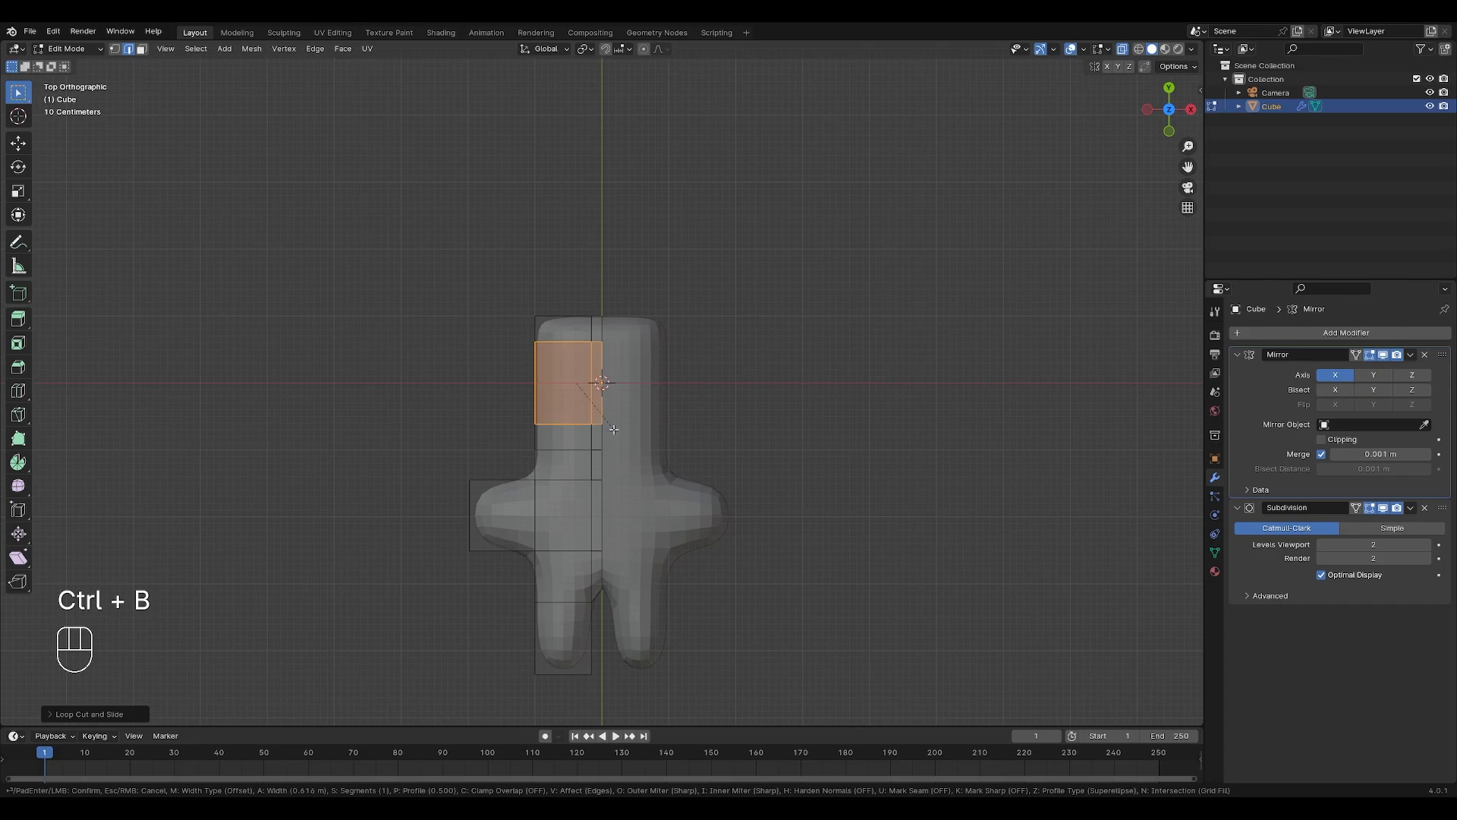
drag(614, 429, 613, 427)
click(614, 427)
- Move the outer vertices of the head's two middle loops outward along X to widen the head
key(1)
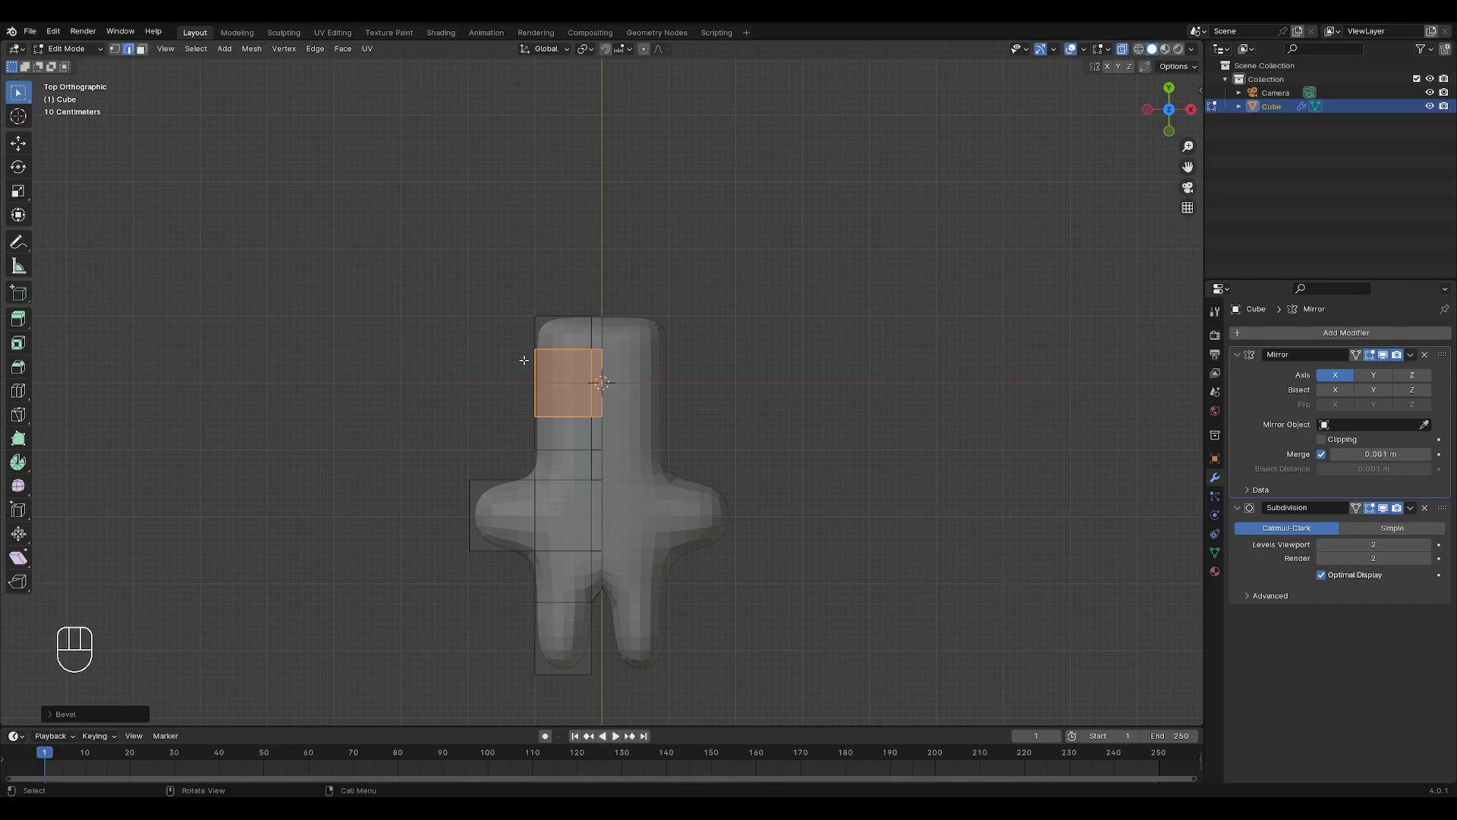
drag(514, 338, 561, 422)
key(g)
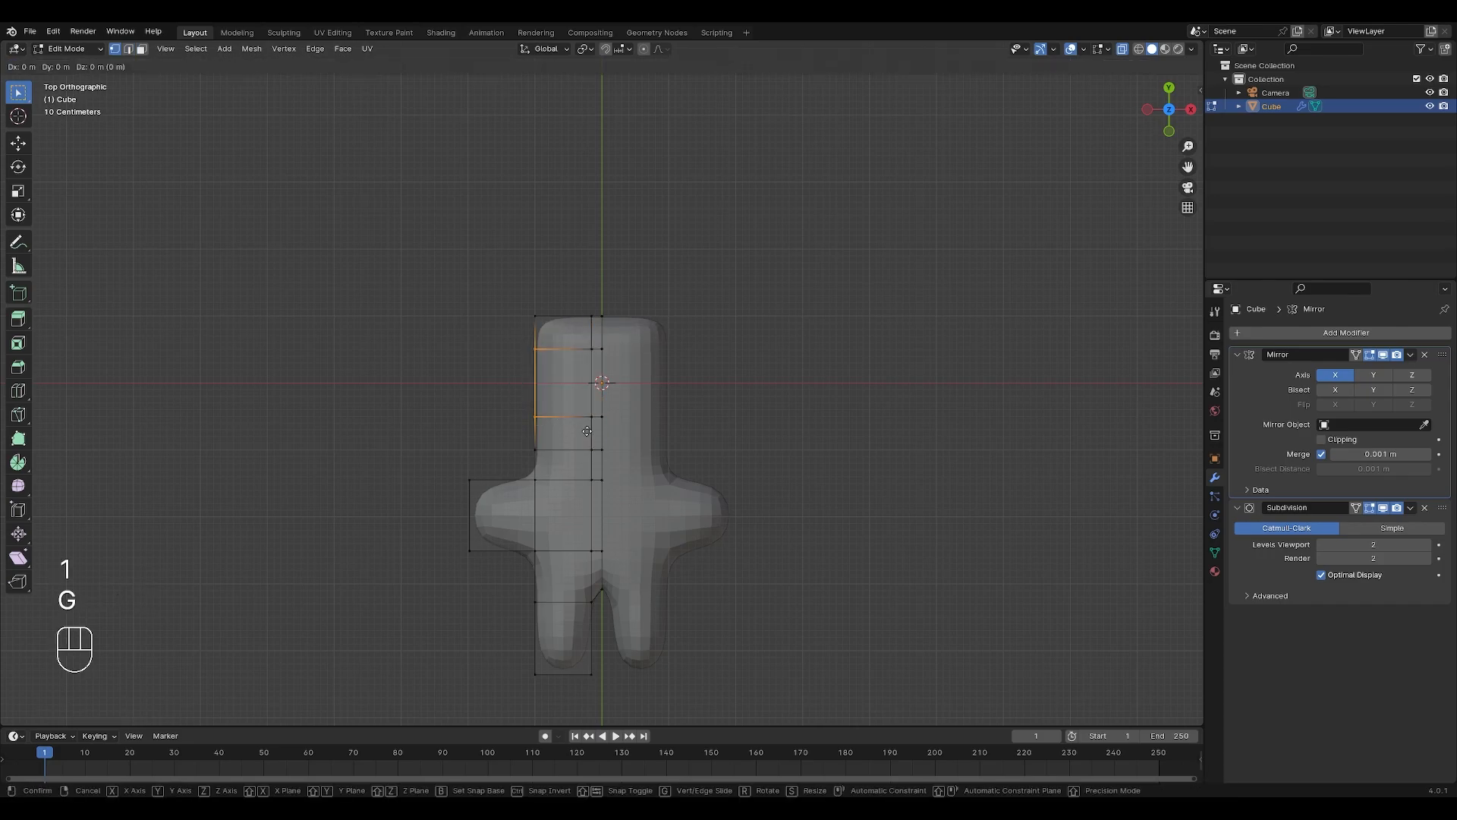
key(x)
click(570, 456)
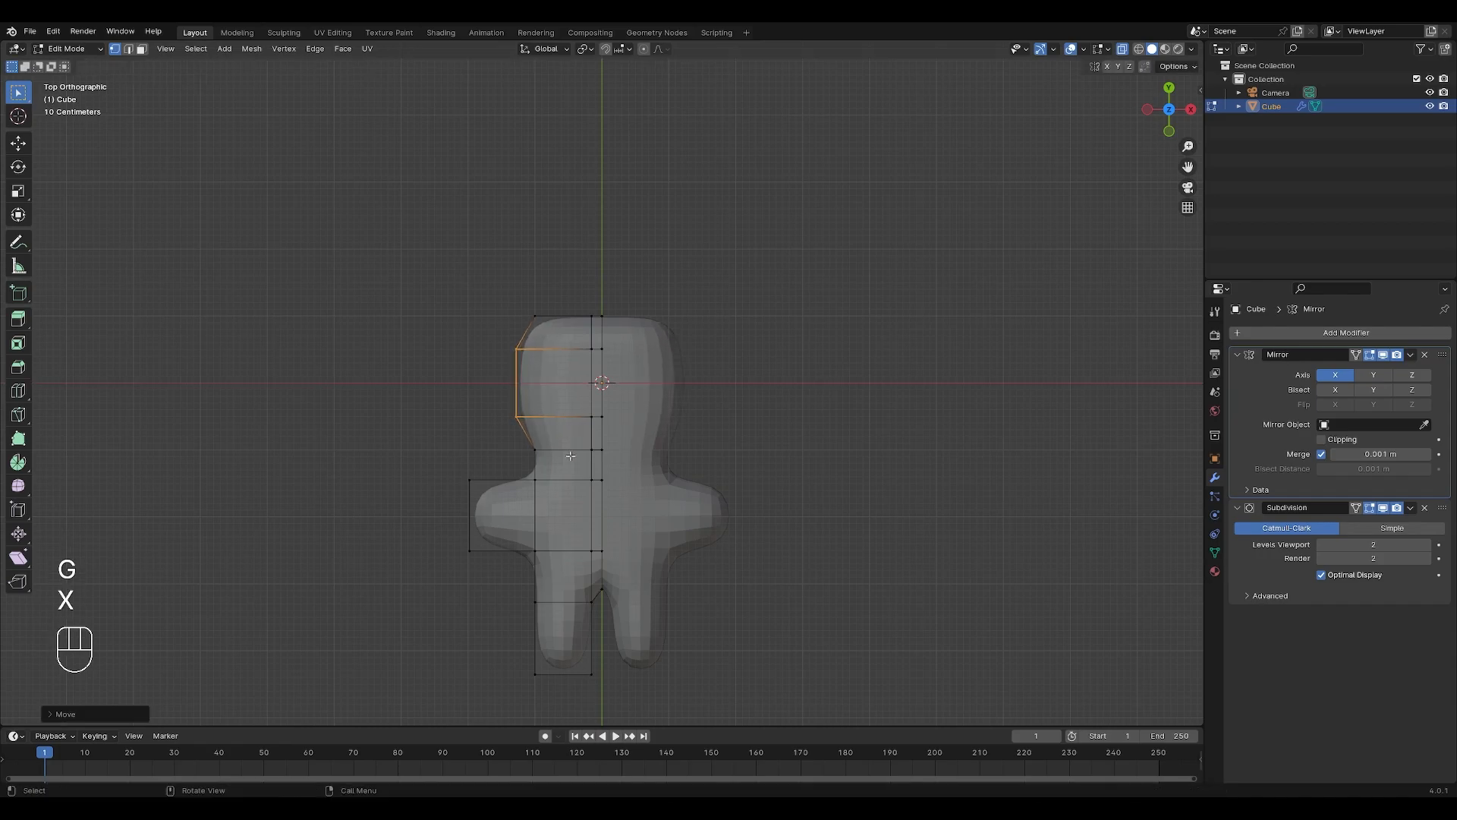
- Slide the inner lengthwise loop's vertices at the head's top and upper row outward, away from the centre line
click(592, 316)
key(g)
key(g)
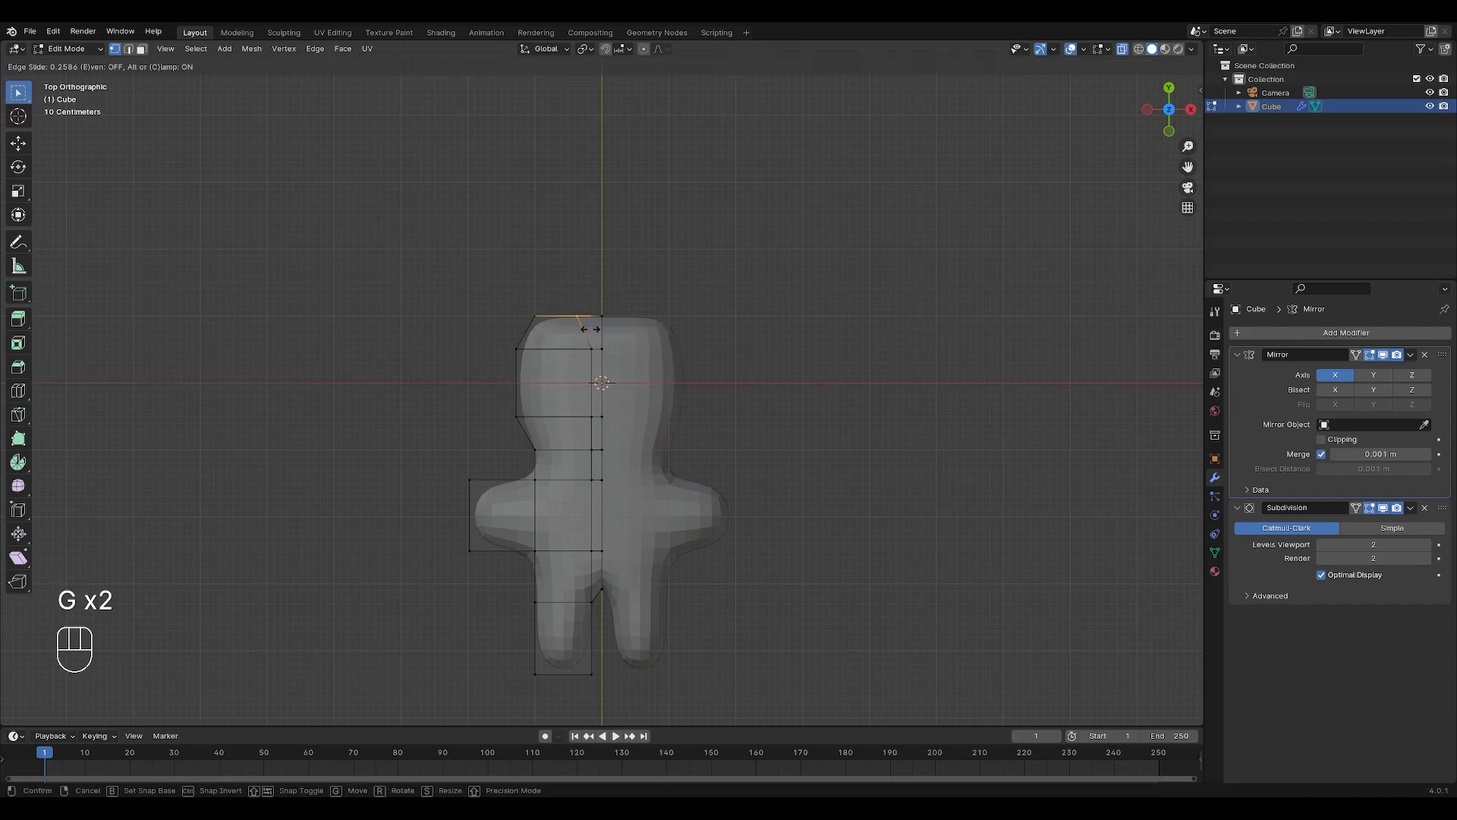
click(586, 329)
key(g)
key(g)
click(581, 350)
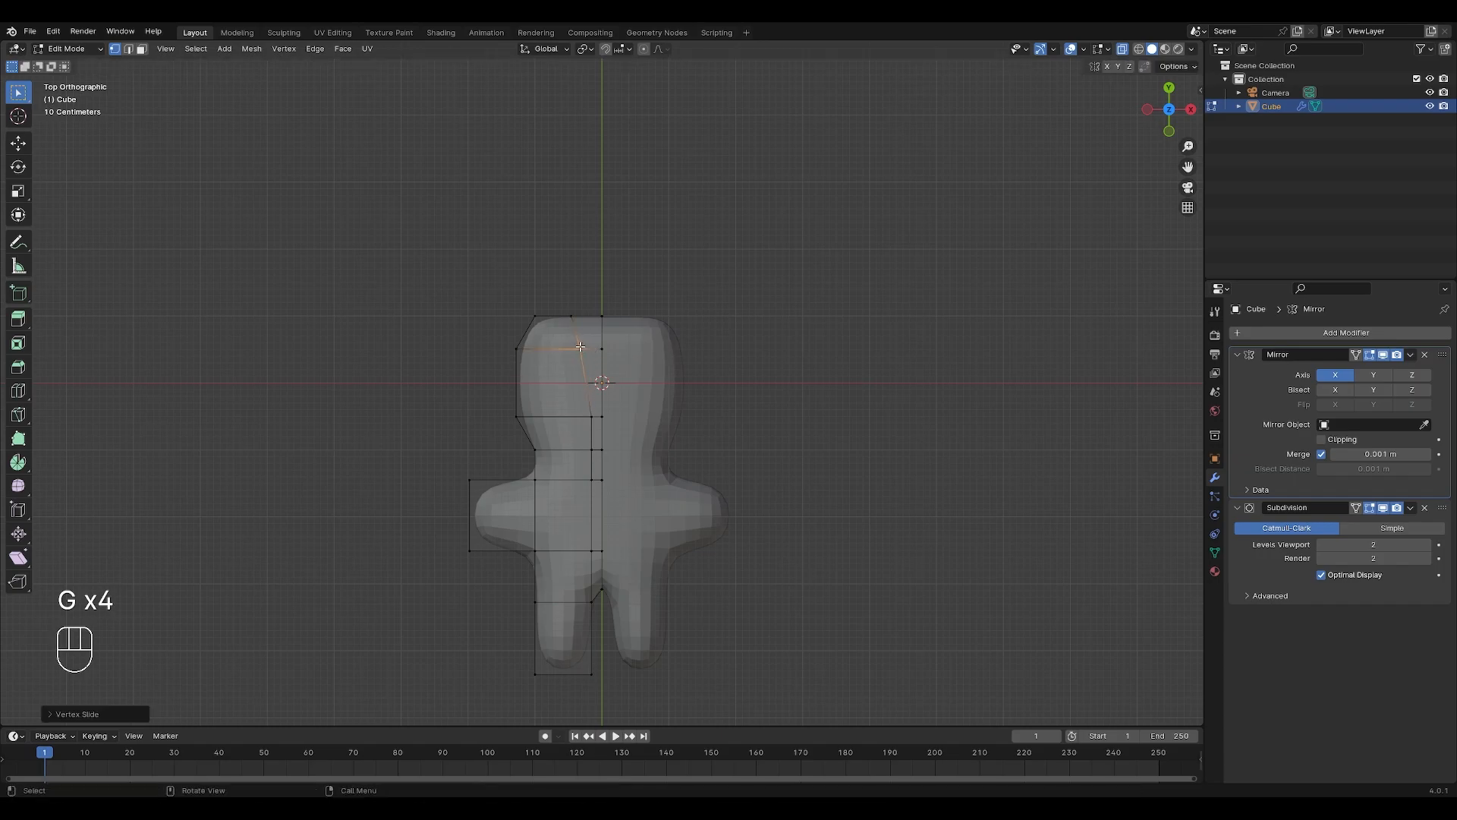
- Raise the inner and centre vertices on top of the head about 0.2 m along Y to round the crown
click(571, 315)
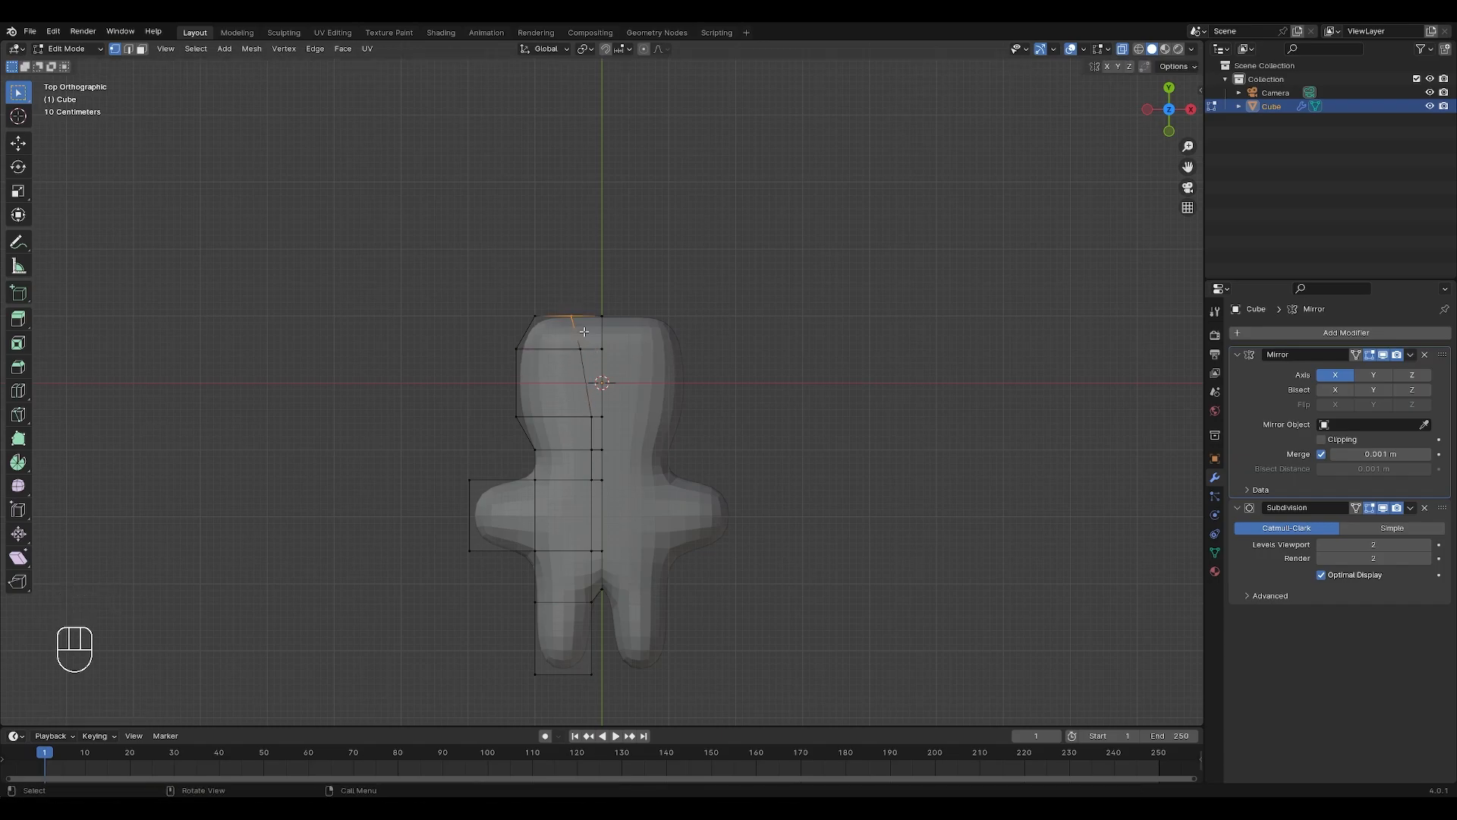
key(g)
key(y)
click(584, 315)
click(605, 321)
key(g)
key(y)
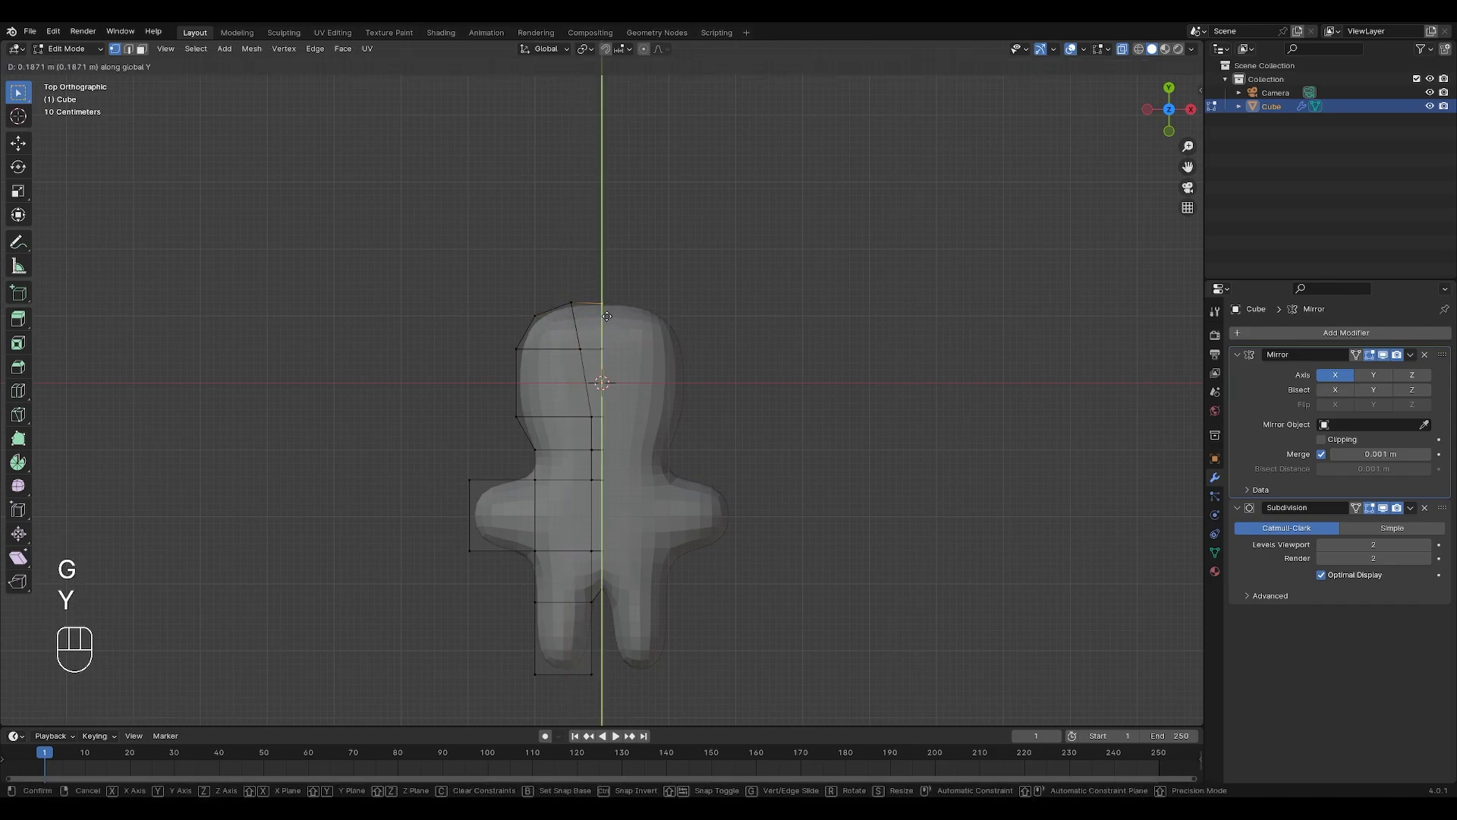
click(606, 312)
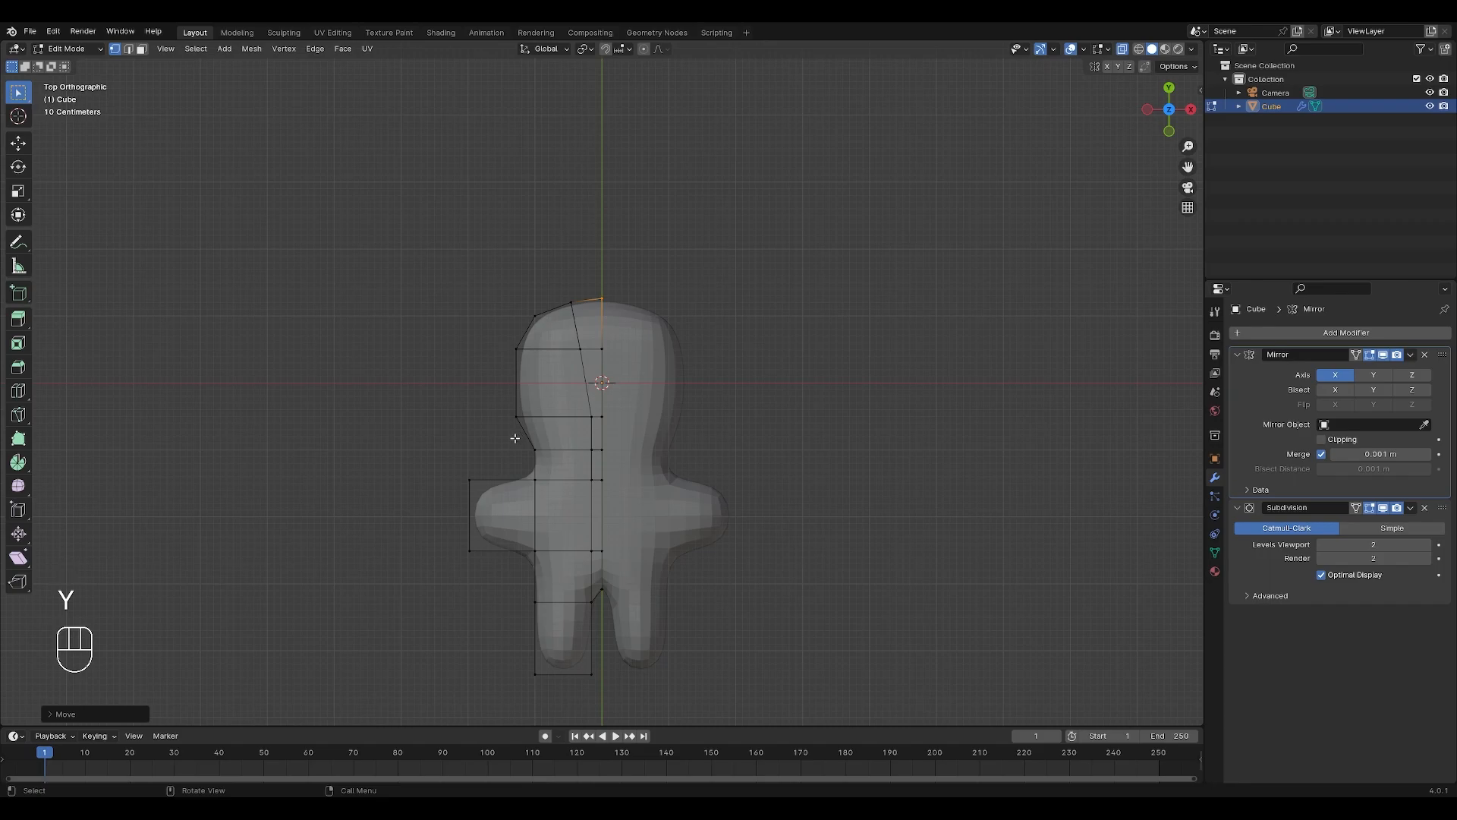
- Move the outer neck vertices just below the head inward along X to narrow the neck
click(539, 449)
key(g)
key(x)
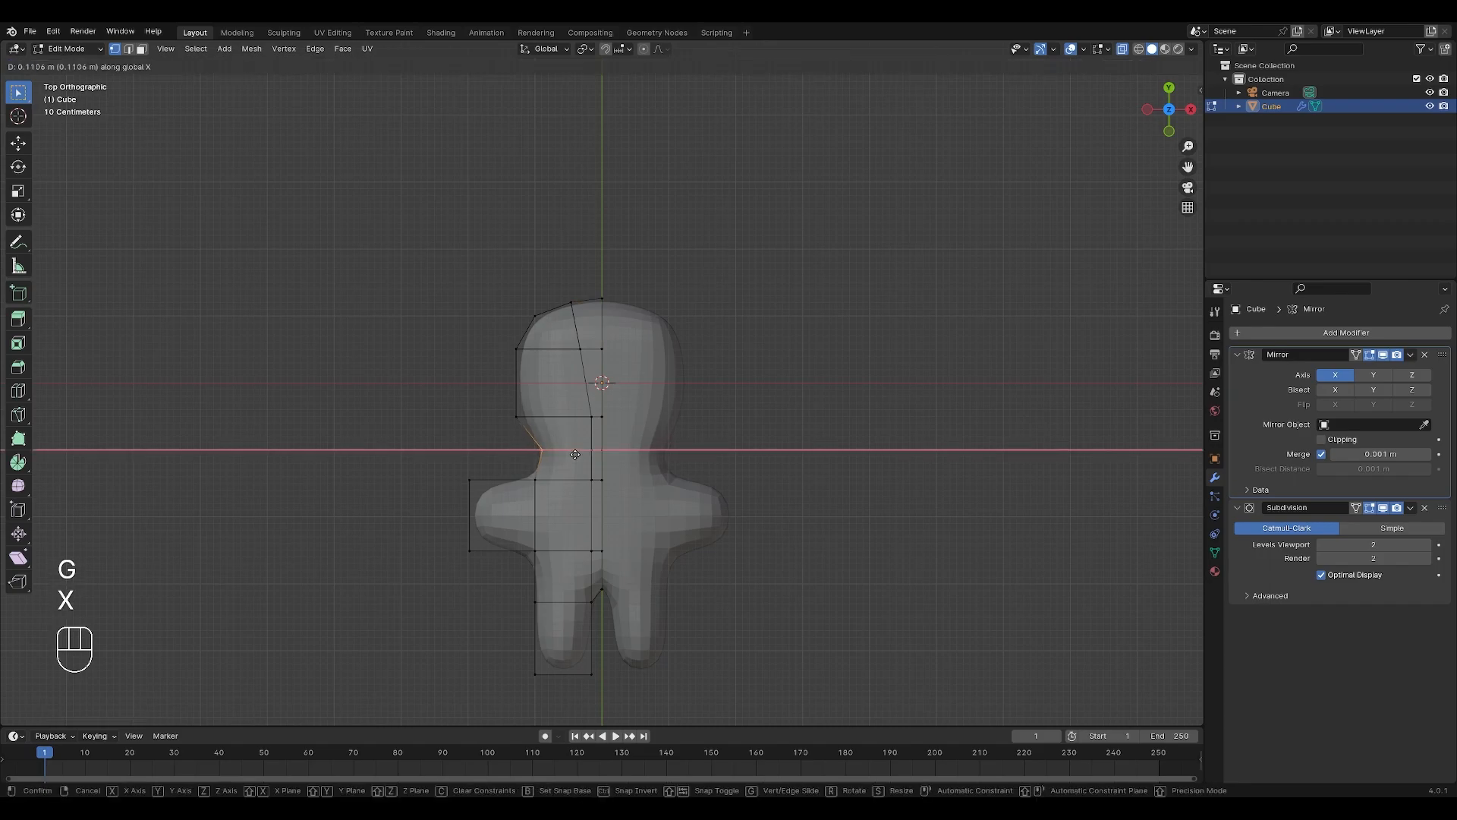
click(583, 456)
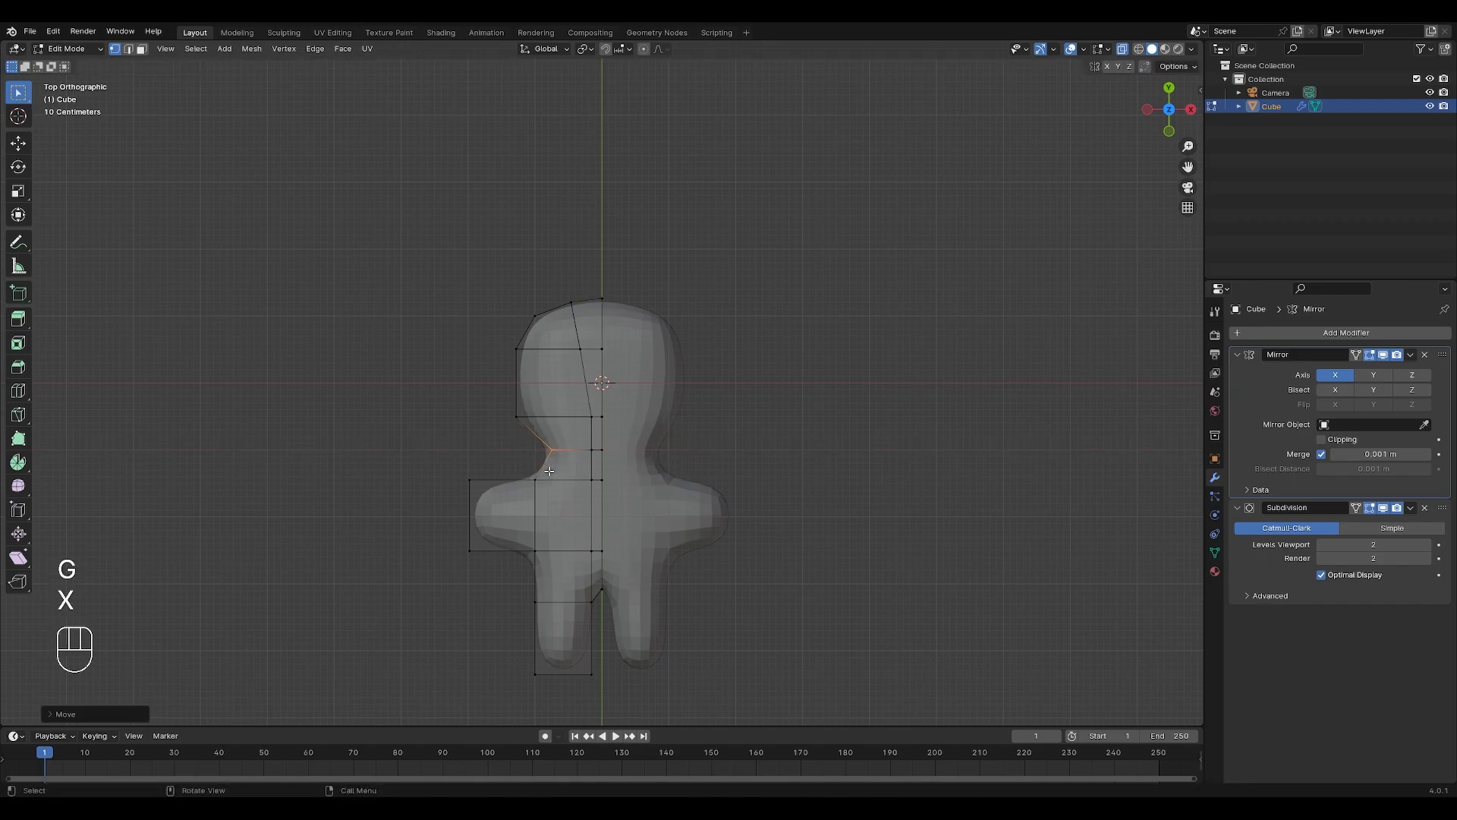
- Add a loop cut between the neck and the shoulder and move its outer vertices inward along X
key(ctrl+r)
click(545, 467)
right_click(530, 460)
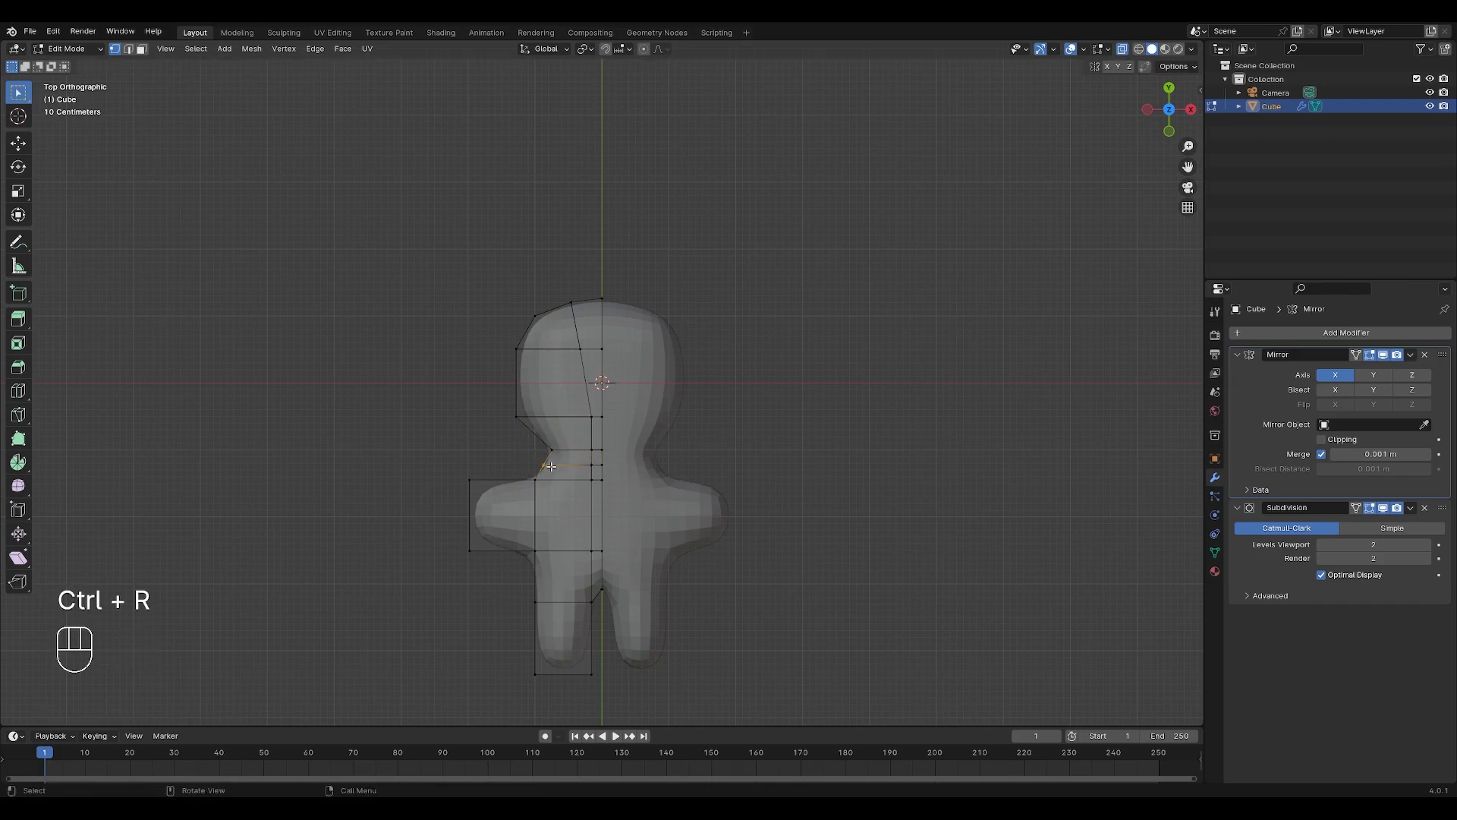
key(g)
key(x)
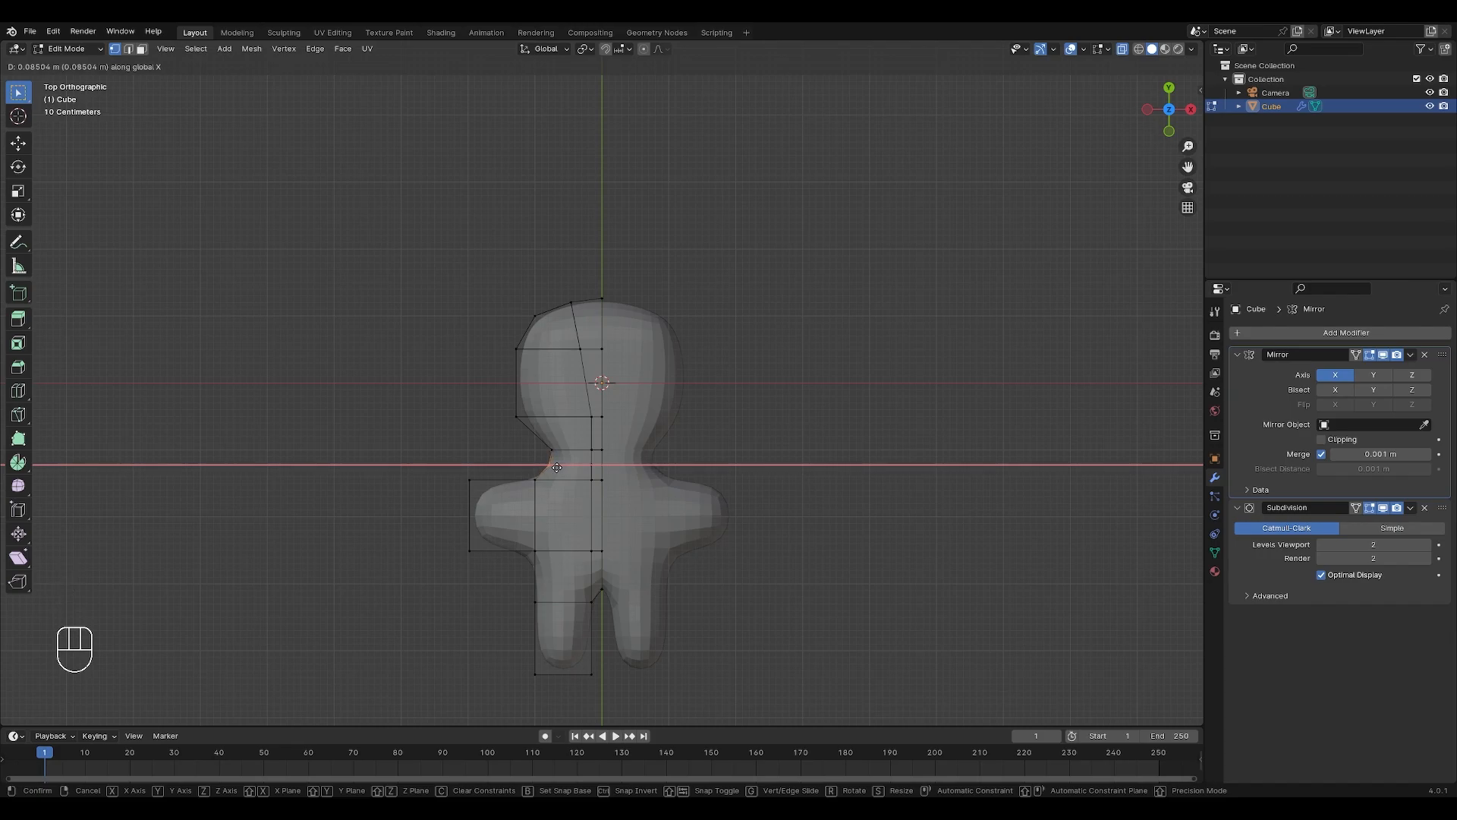
click(554, 478)
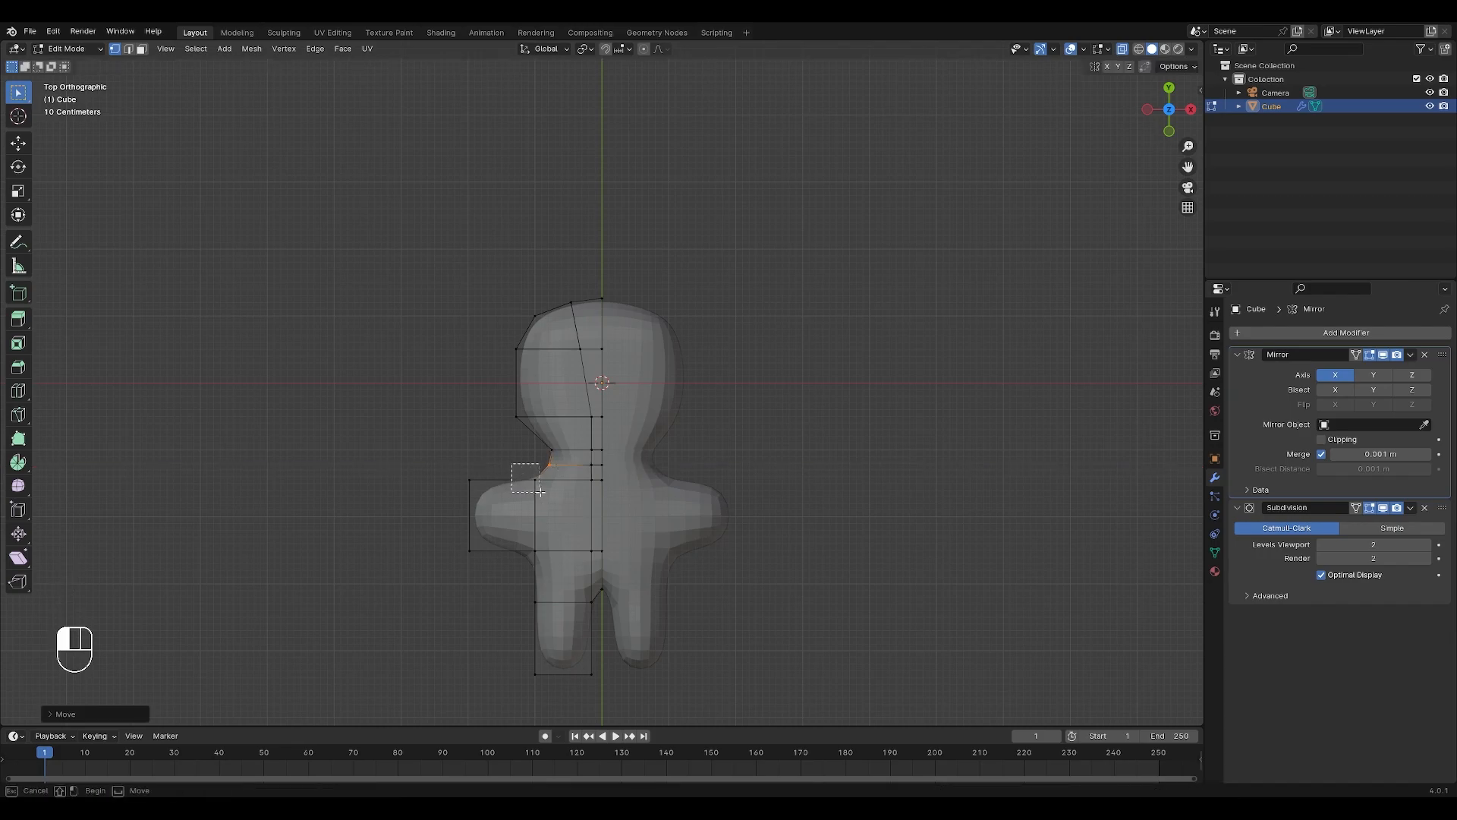
- Move the vertices at the upper and lower base of the arm inward along X by about 0.2 m to slim the torso
alt+click(541, 488)
key(g)
key(y)
key(x)
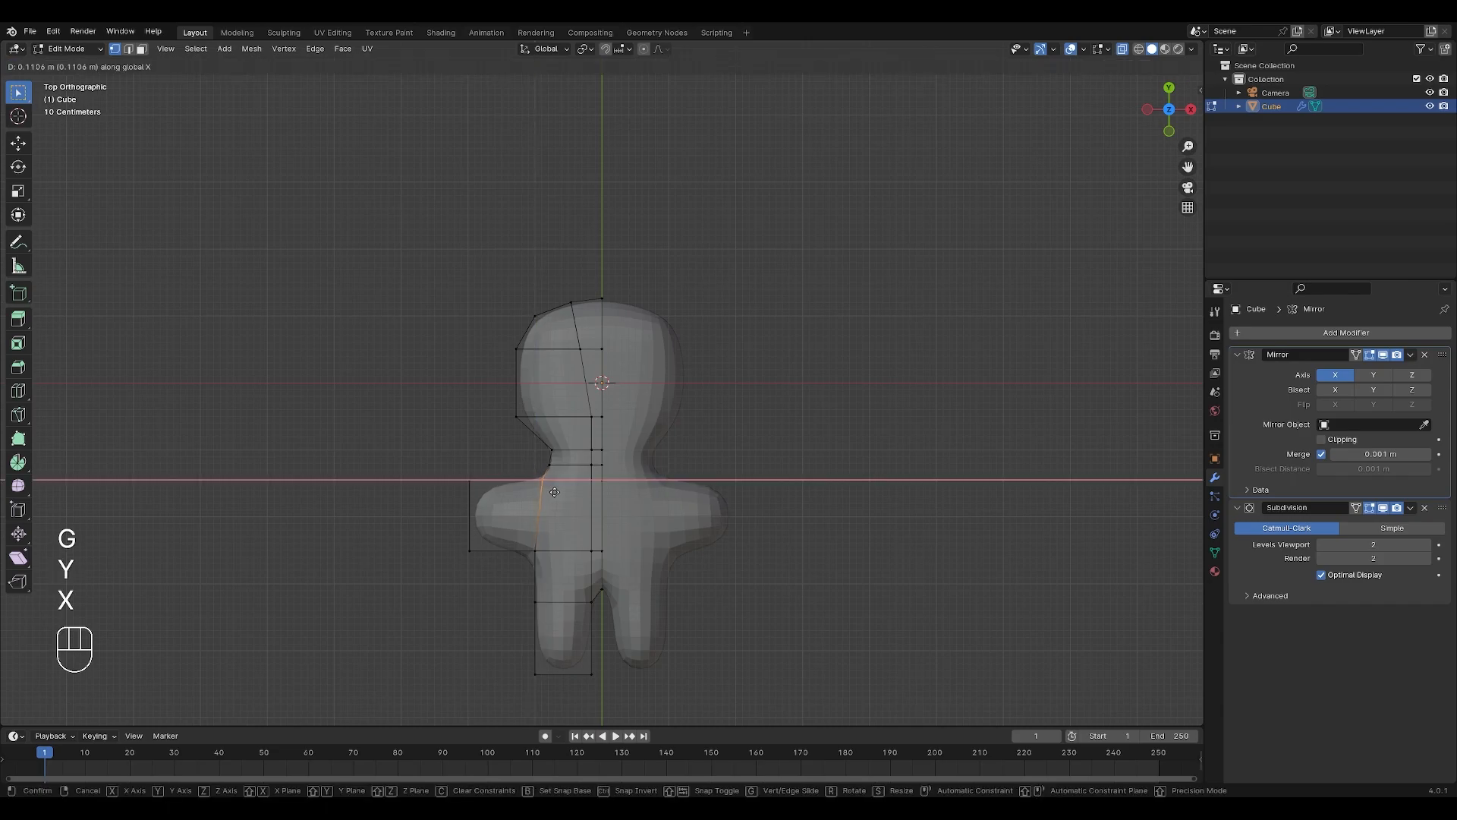
click(559, 492)
alt+click(524, 552)
key(g)
key(x)
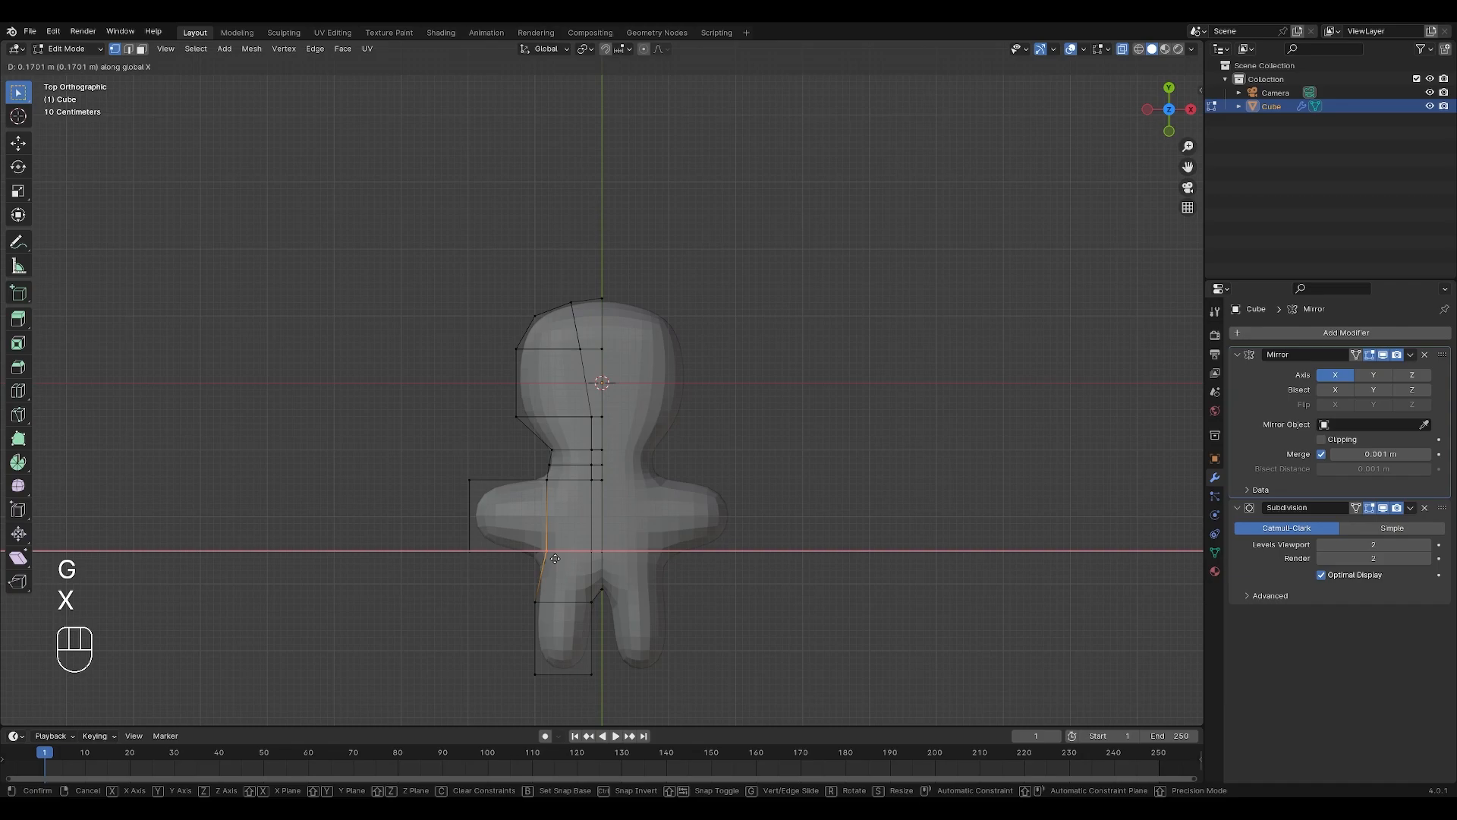
click(556, 559)
- Move the outer vertices of the leg, from its upper row to the foot, outward along X to widen the leg
alt+click(536, 645)
key(g)
key(x)
click(558, 684)
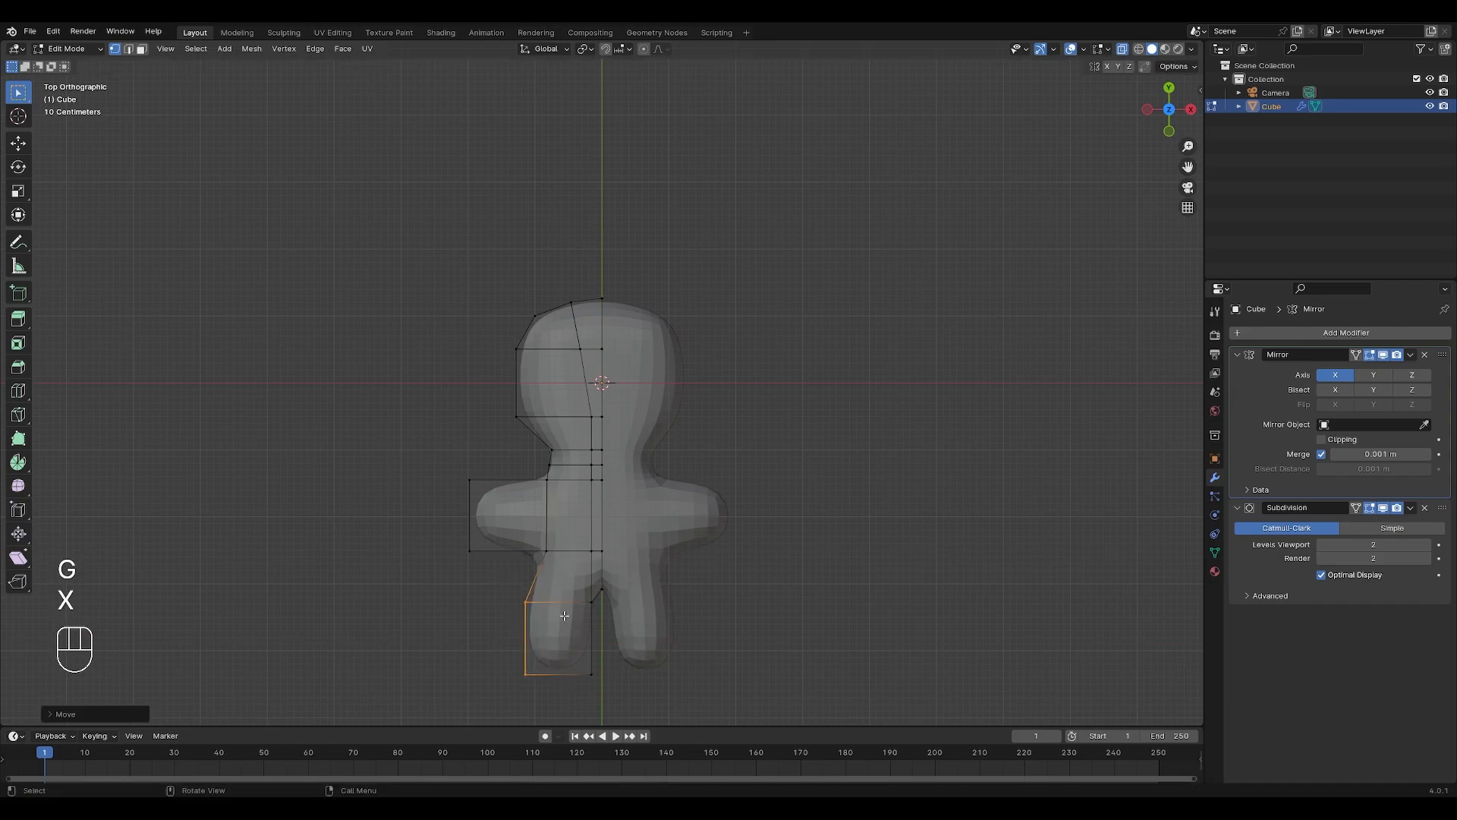
- Add a centred loop cut across the hips between the arm's lower base and the top of the leg
key(ctrl+r)
click(547, 583)
right_click(547, 583)
mouse_move(516, 567)
mouse_down()
mouse_move(541, 584)
mouse_move(606, 579)
mouse_up()
key(g)
right_click(607, 578)
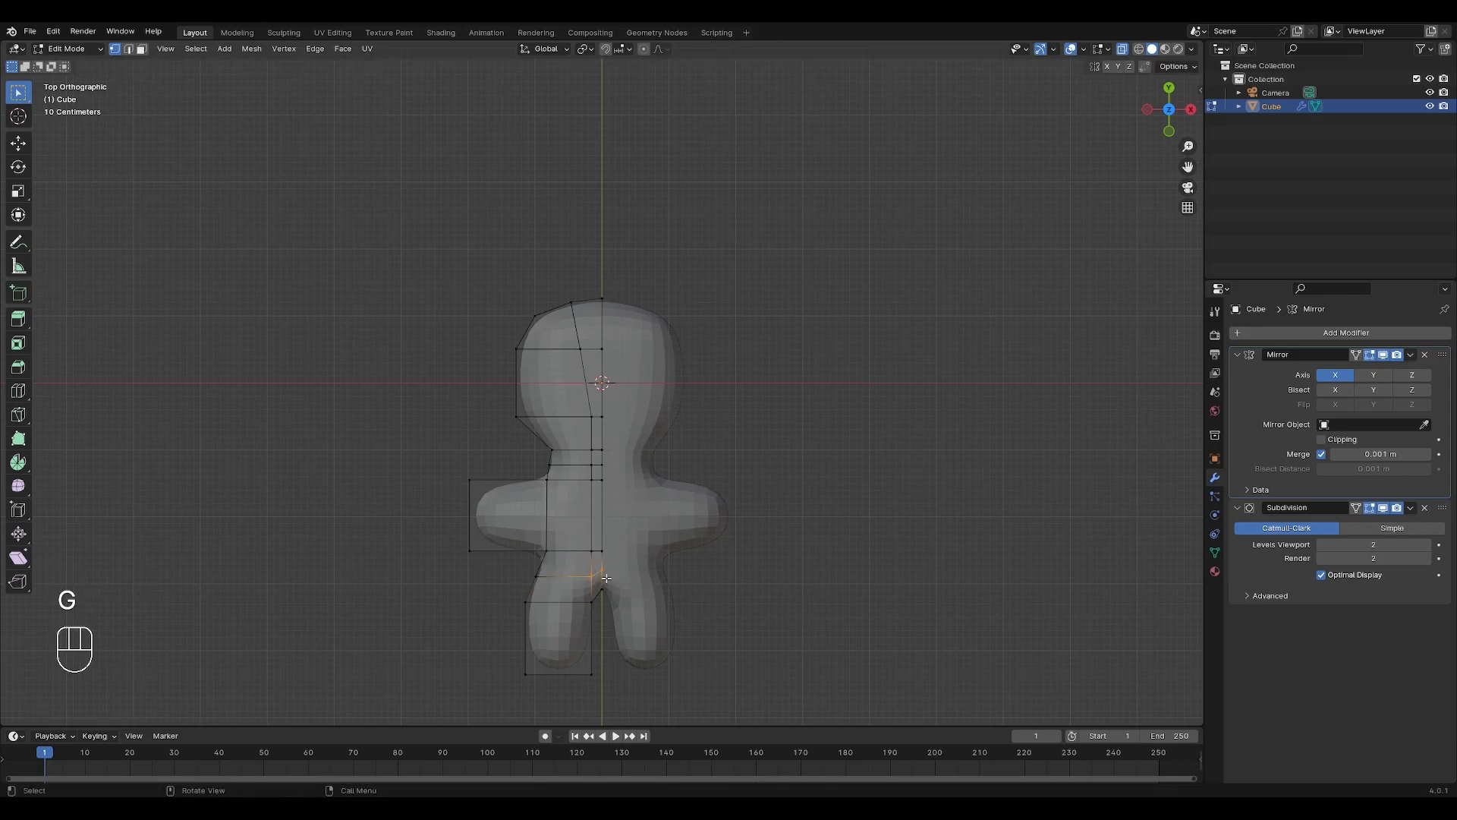
- Lower the new hip loop's centre-line vertices about 0.09 m along Y to line up with the rest of the loop
key(g)
key(x)
right_click(610, 586)
key(g)
key(y)
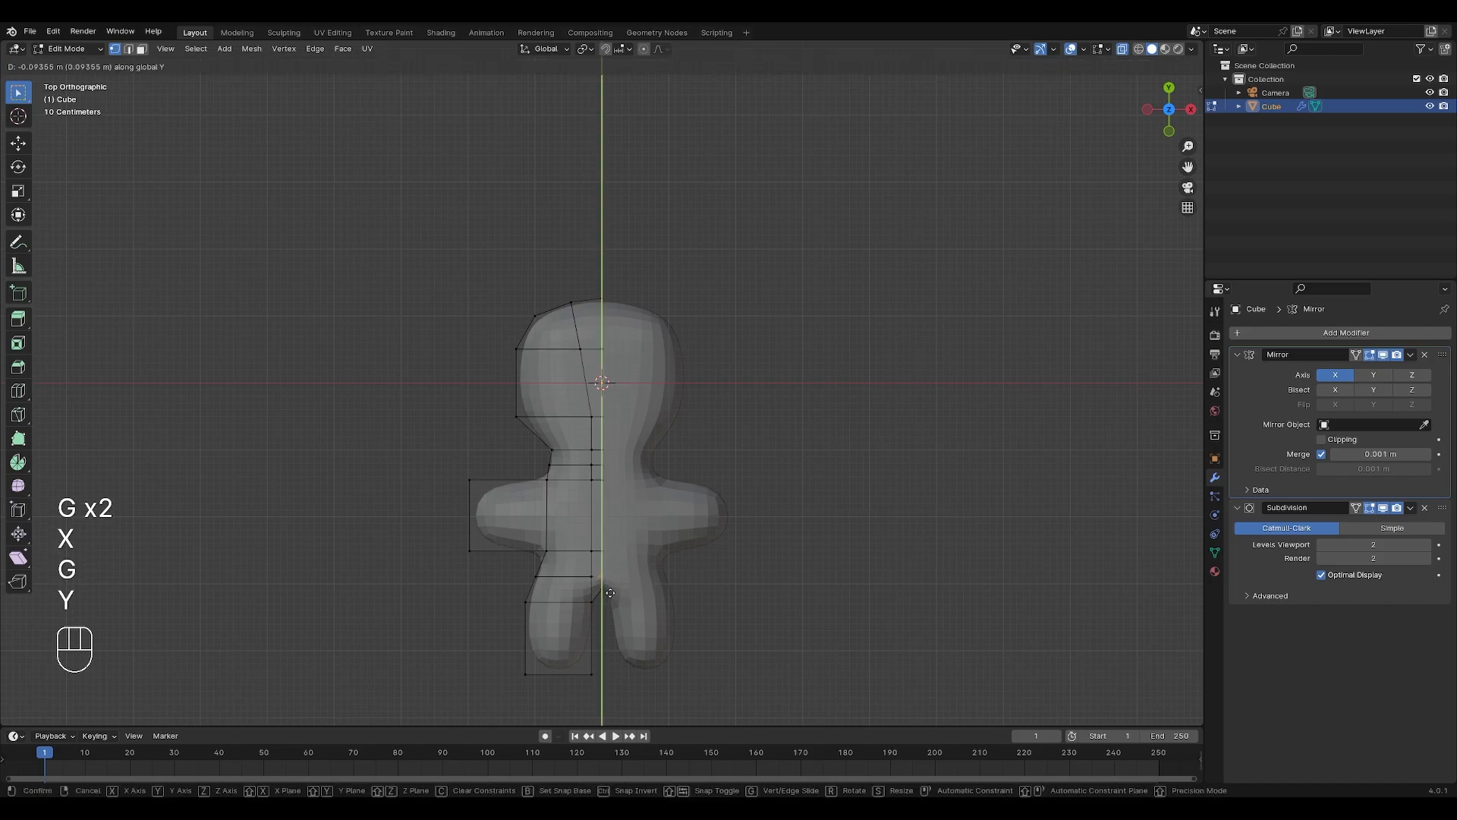
click(610, 591)
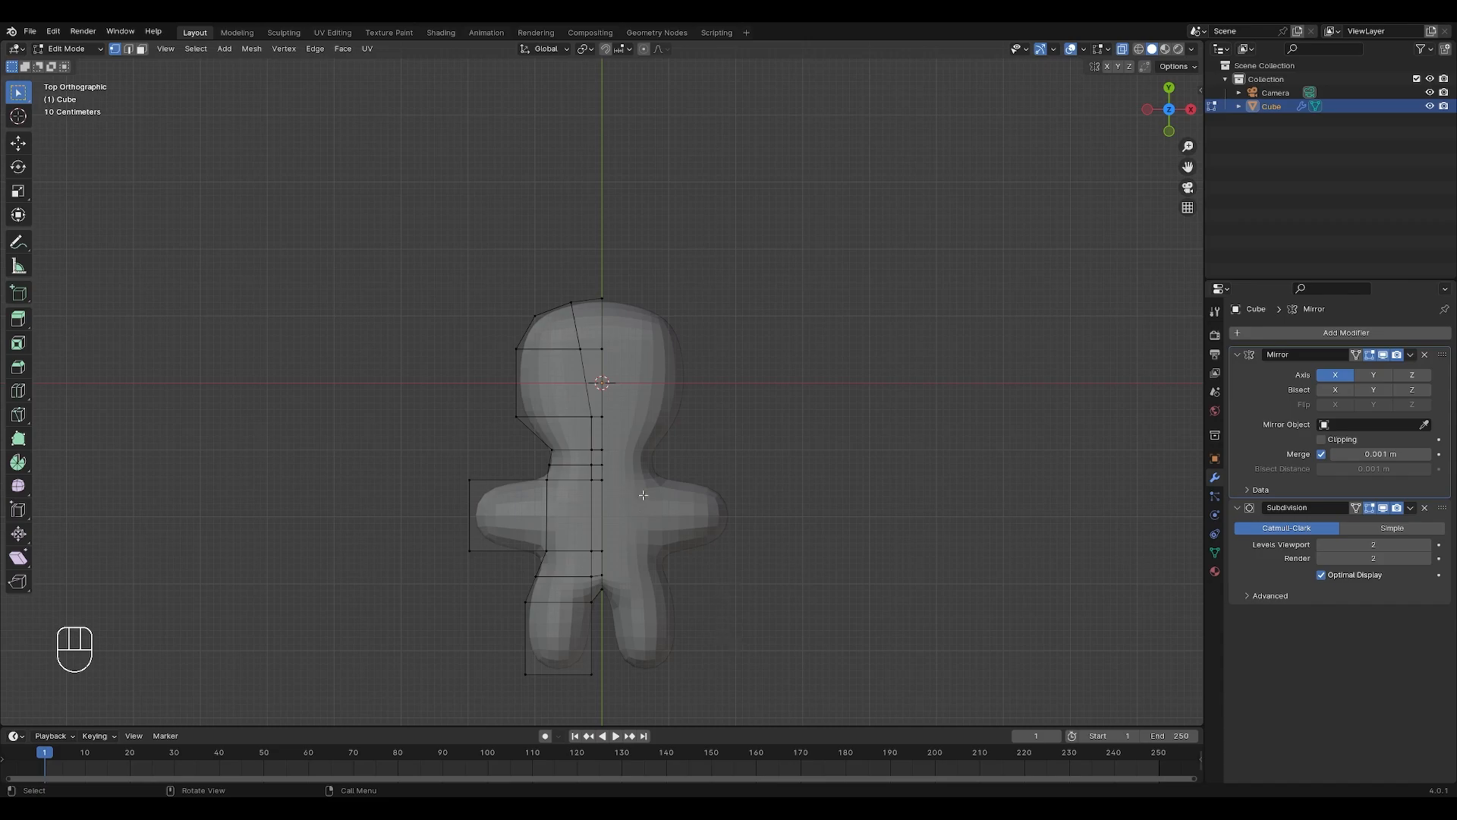
- Turn off the Mirror modifier's edit-mode display and X-ray to expose the inner side of the half body
middle_drag(667, 531, 847, 443)
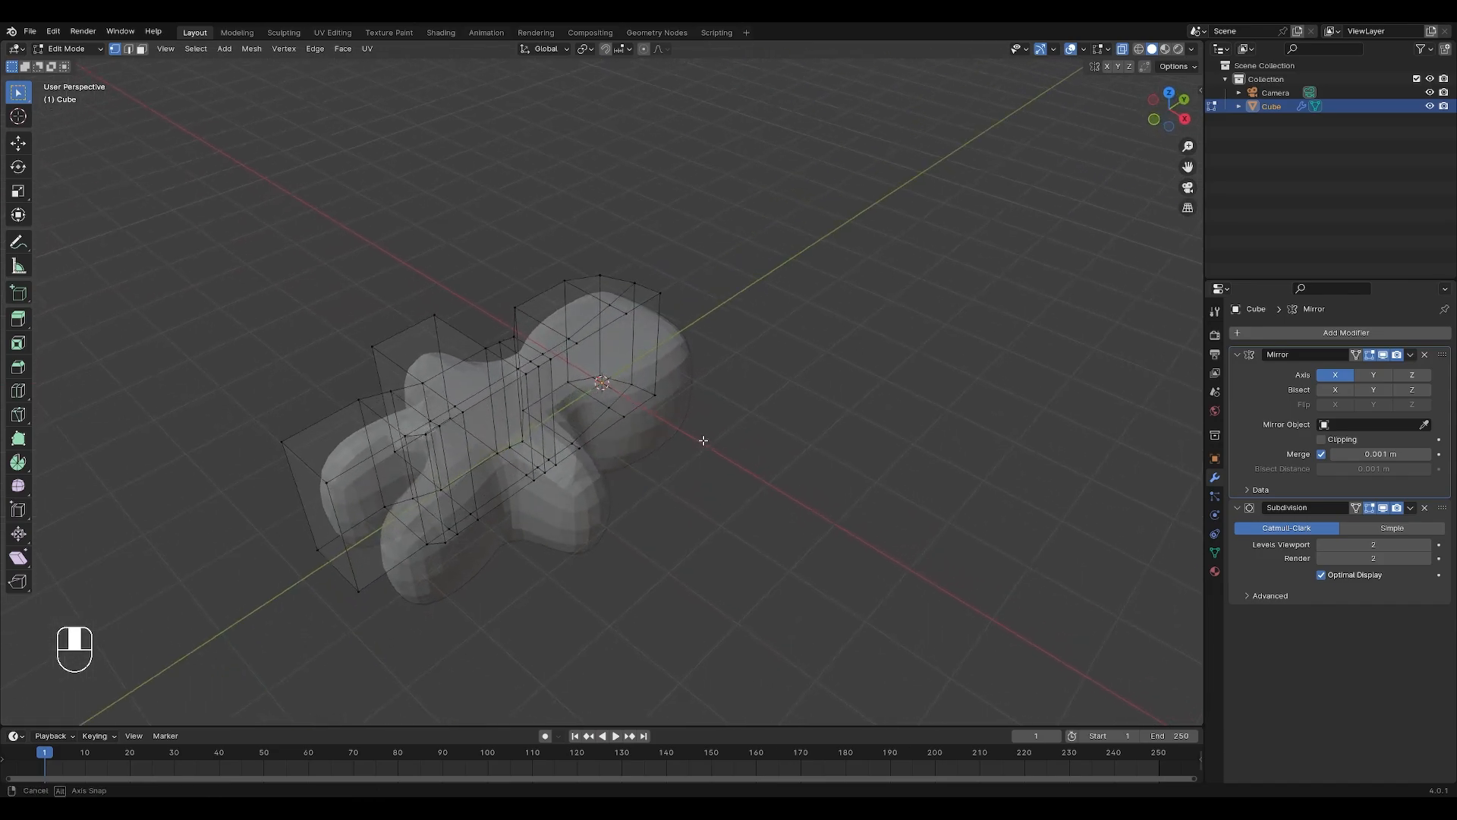
click(1373, 360)
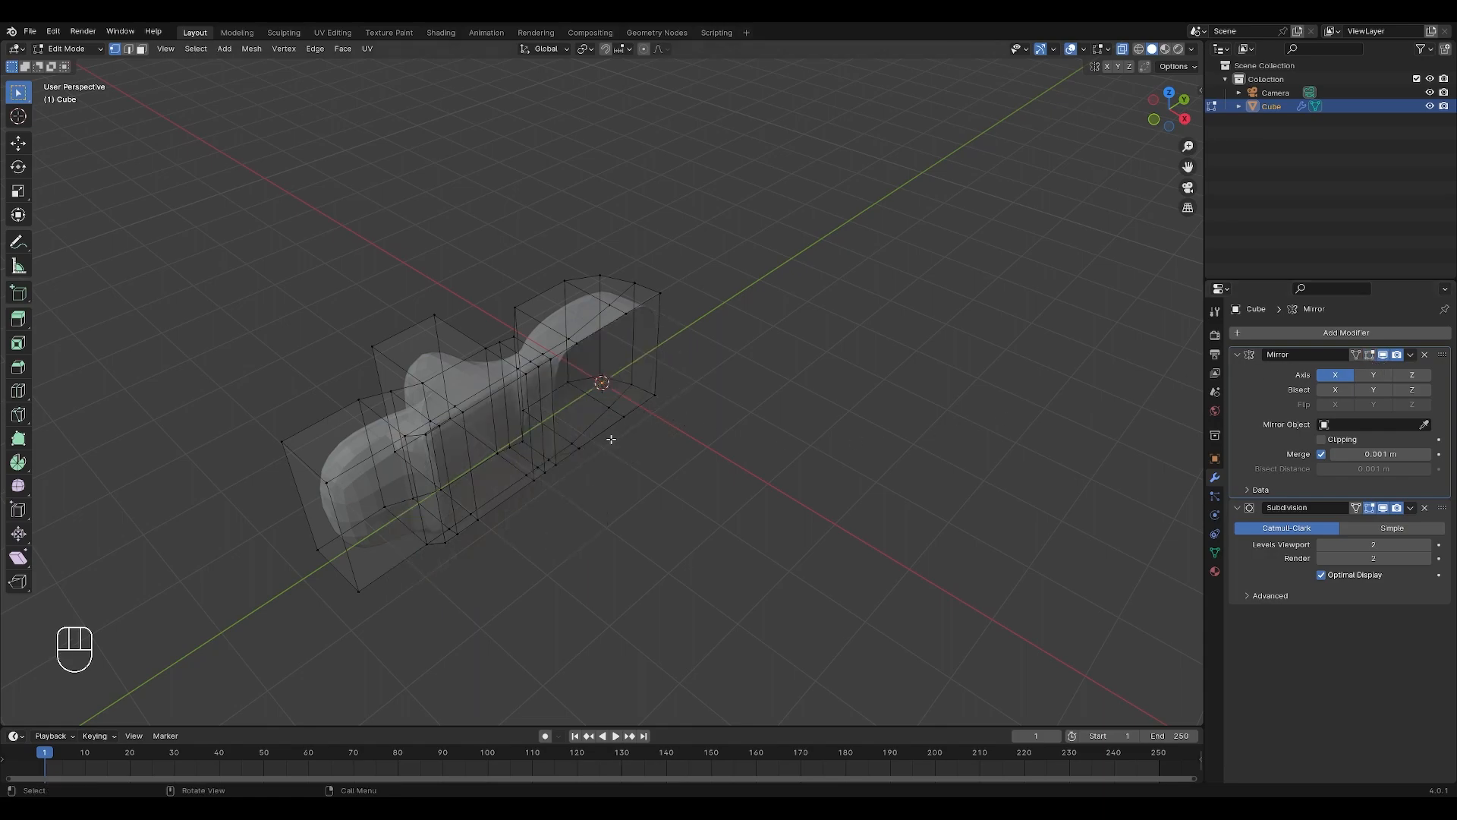
key(alt+z)
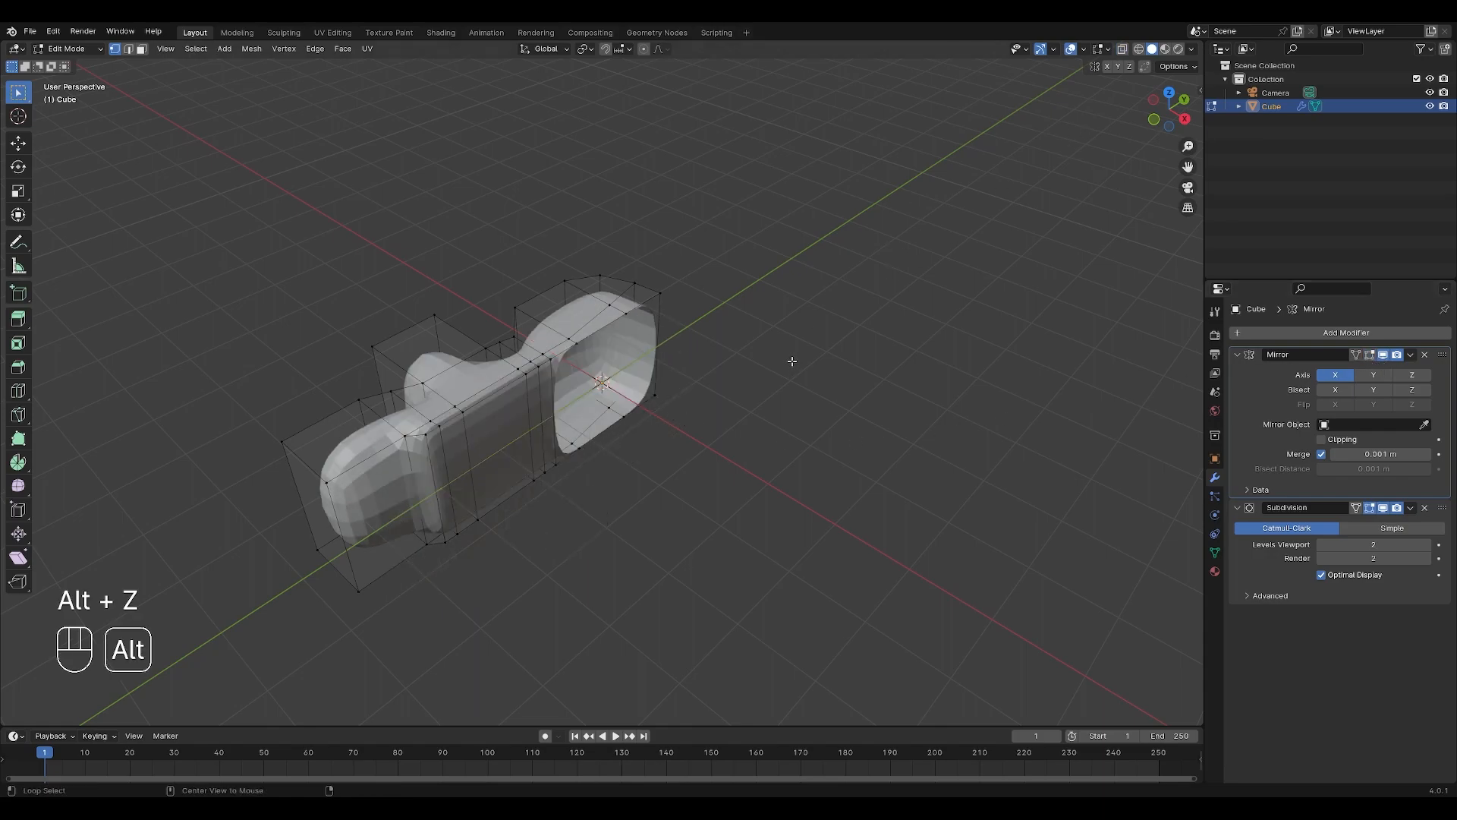
- Select the inner faces along the mirror plane from the neck to the hips and delete them
key(3)
click(537, 411)
shift+click(545, 413)
shift+click(539, 413)
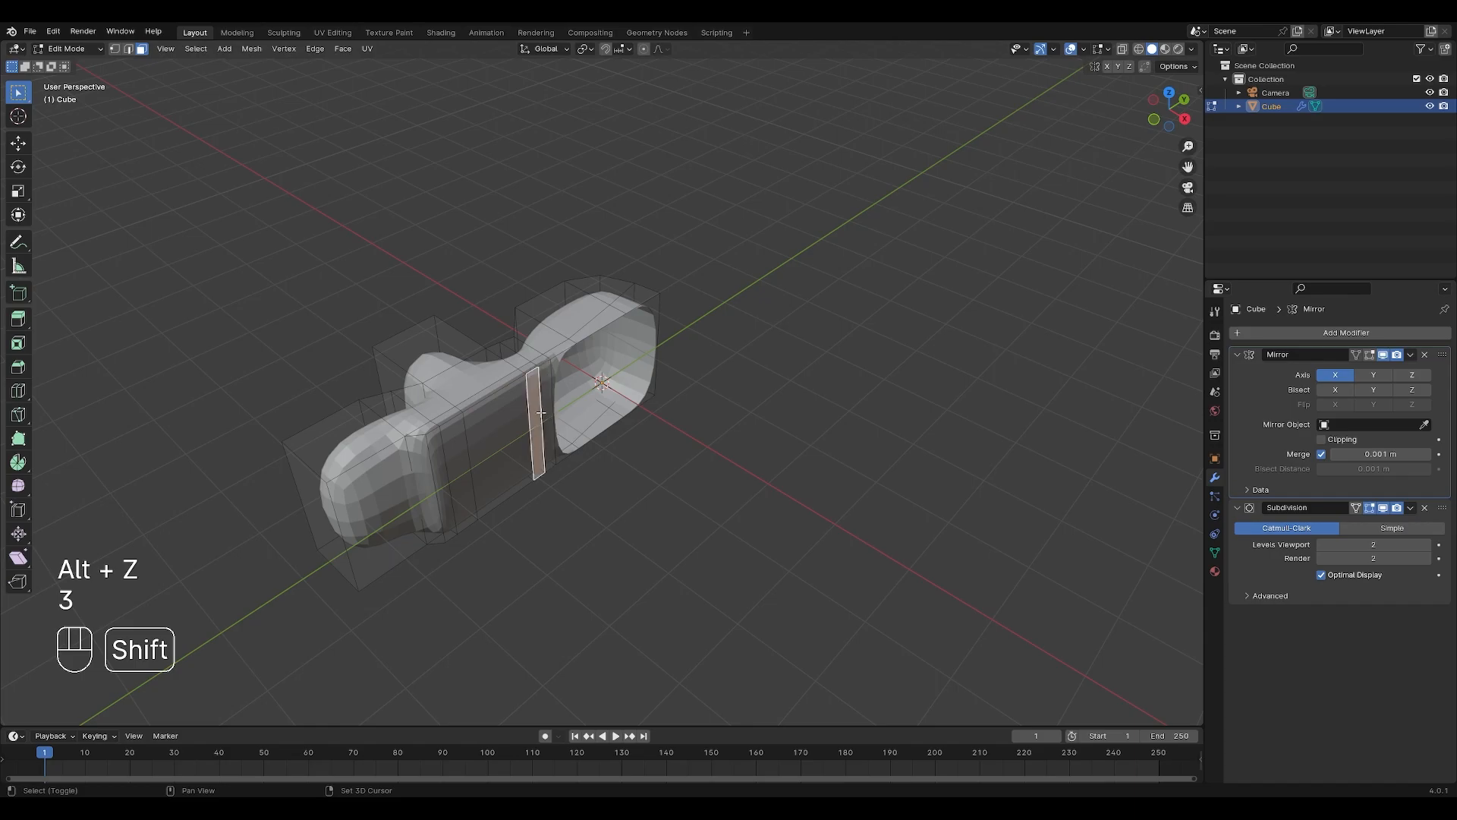
shift+click(552, 407)
click(636, 486)
shift+click(548, 410)
shift+click(536, 409)
shift+click(514, 429)
shift+click(459, 455)
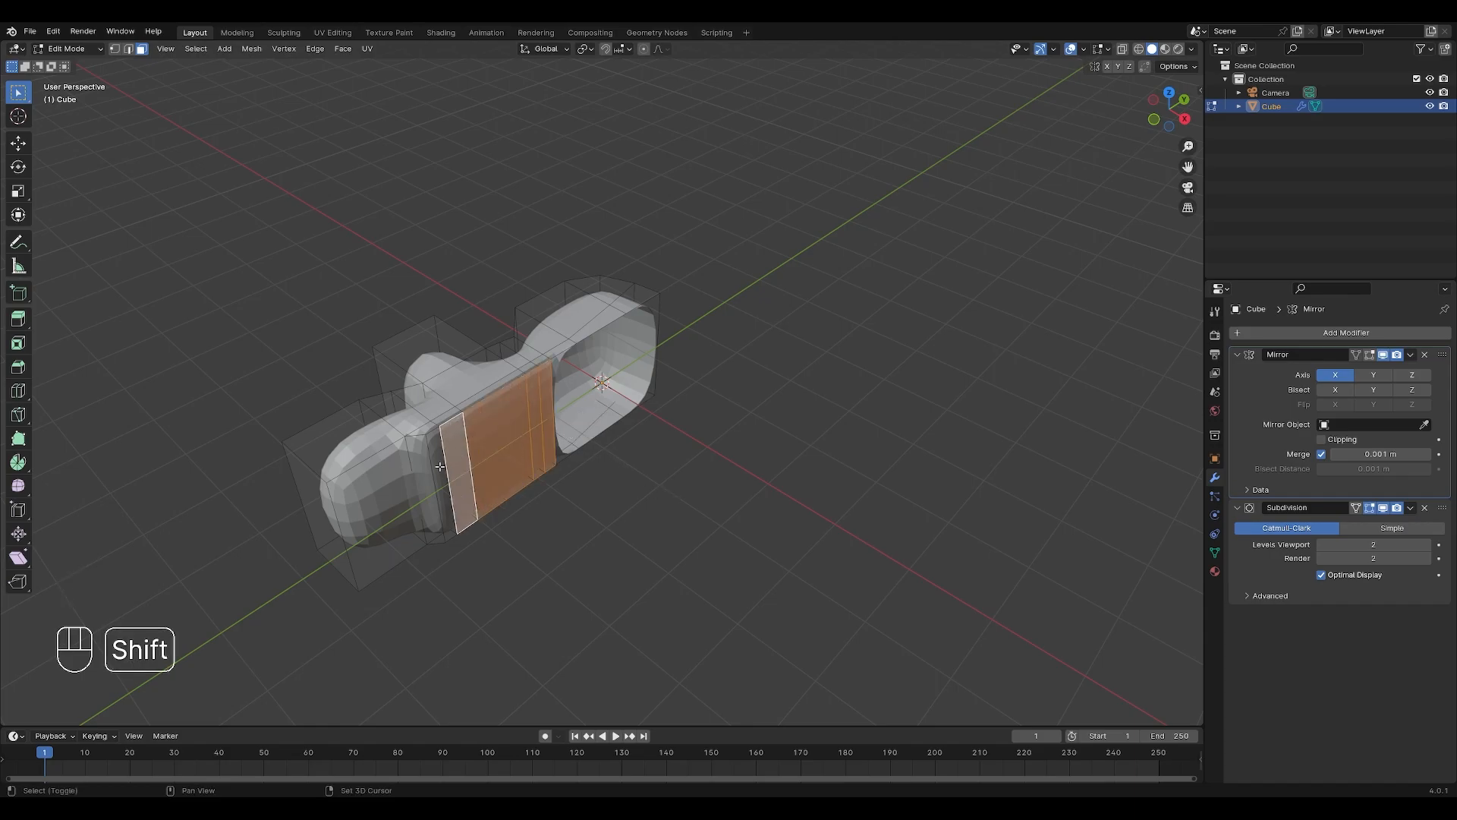
key(x)
click(436, 526)
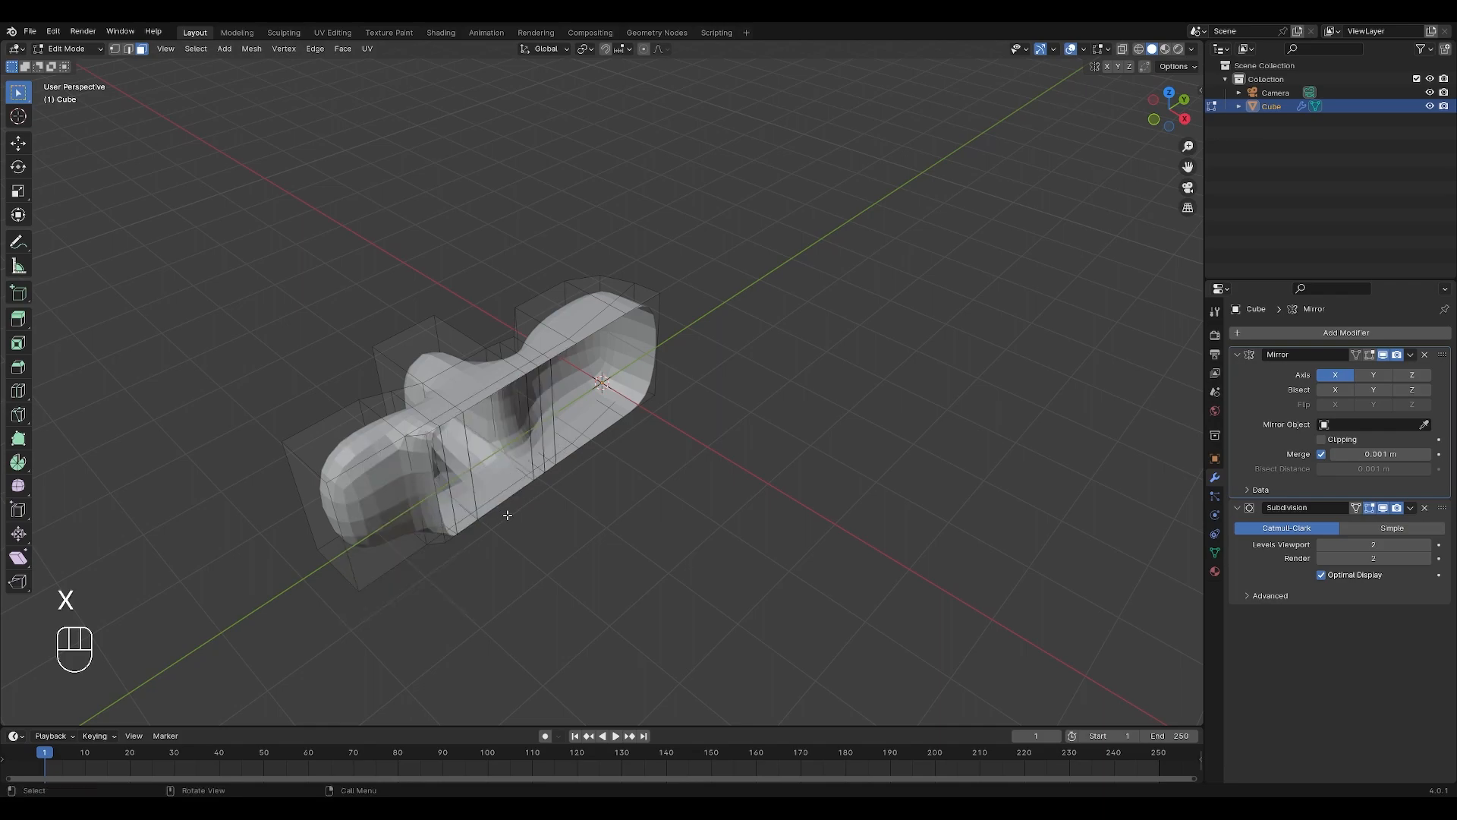
- Restore the Mirror modifier's edit-mode display and check the whole character in Object Mode before selecting the full mesh
click(1371, 355)
middle_drag(708, 466, 780, 454)
key(Tab)
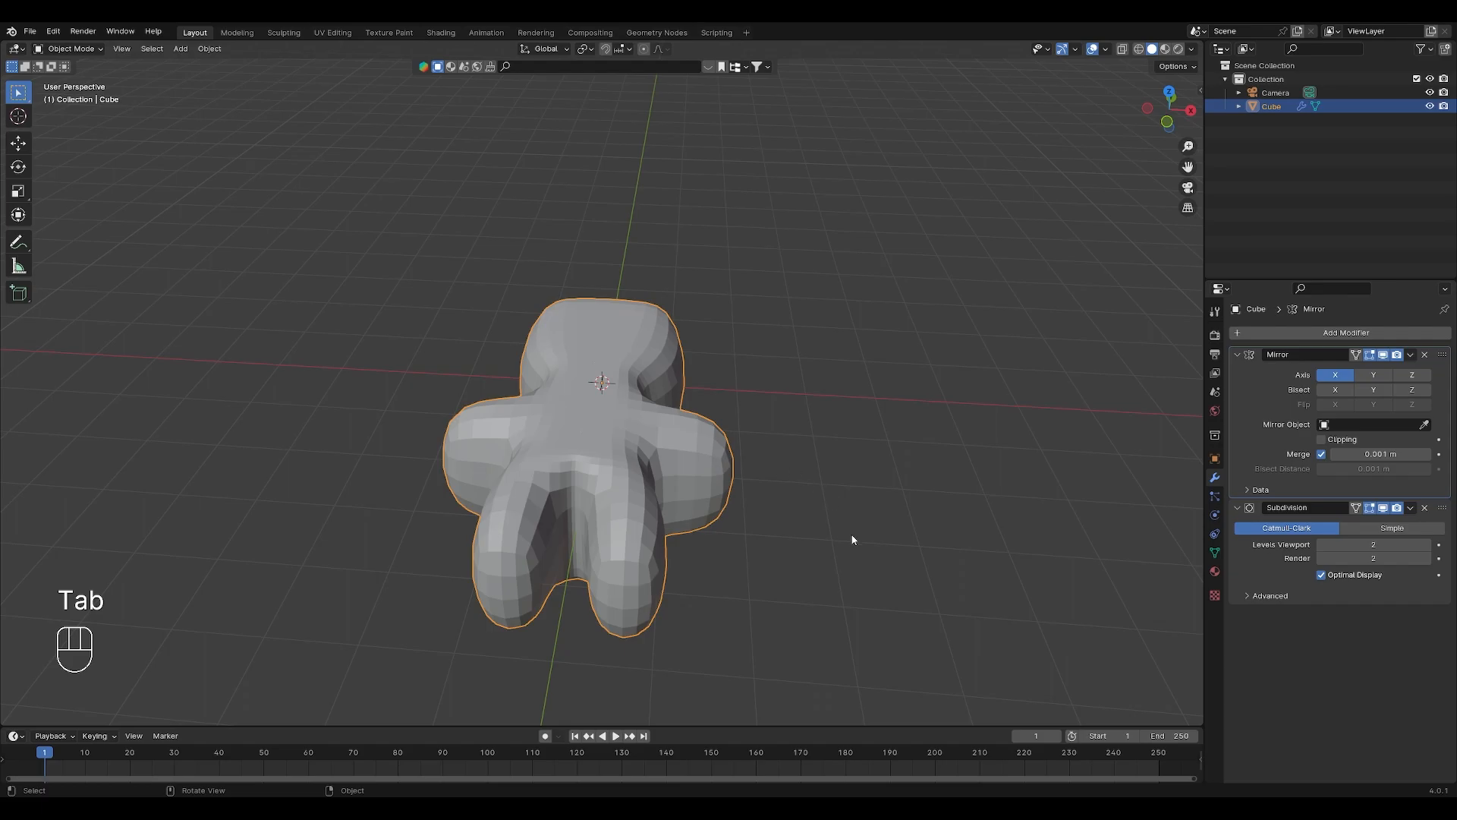
key(Tab)
key(a)
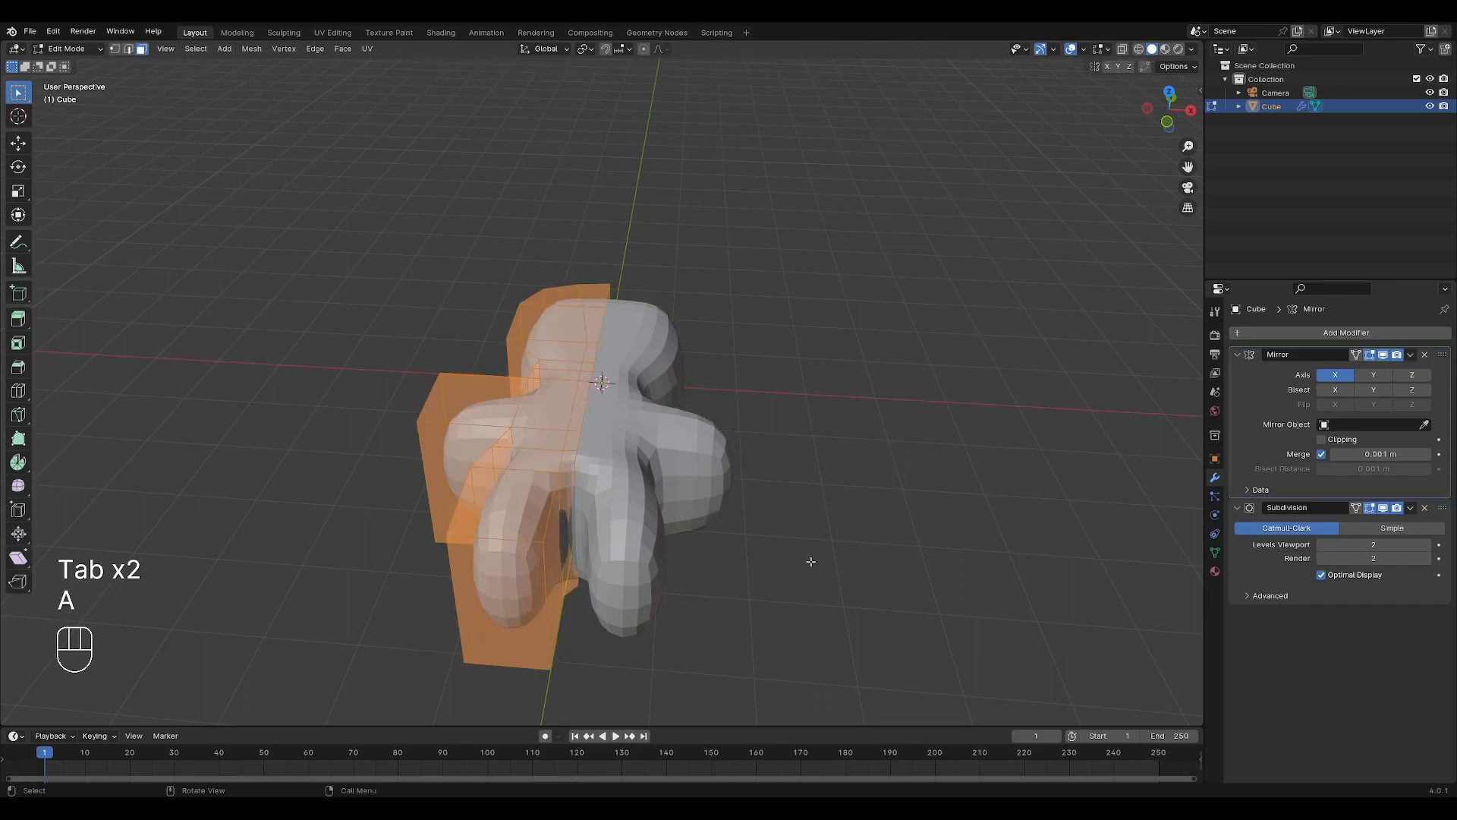
- Add a loop cut around the body's side walls and slide it close to the underside
key(ctrl+r)
click(541, 600)
click(712, 636)
middle_drag(712, 637, 862, 611)
- Scale the entire mesh down along Z to flatten the character
key(a)
key(s)
key(z)
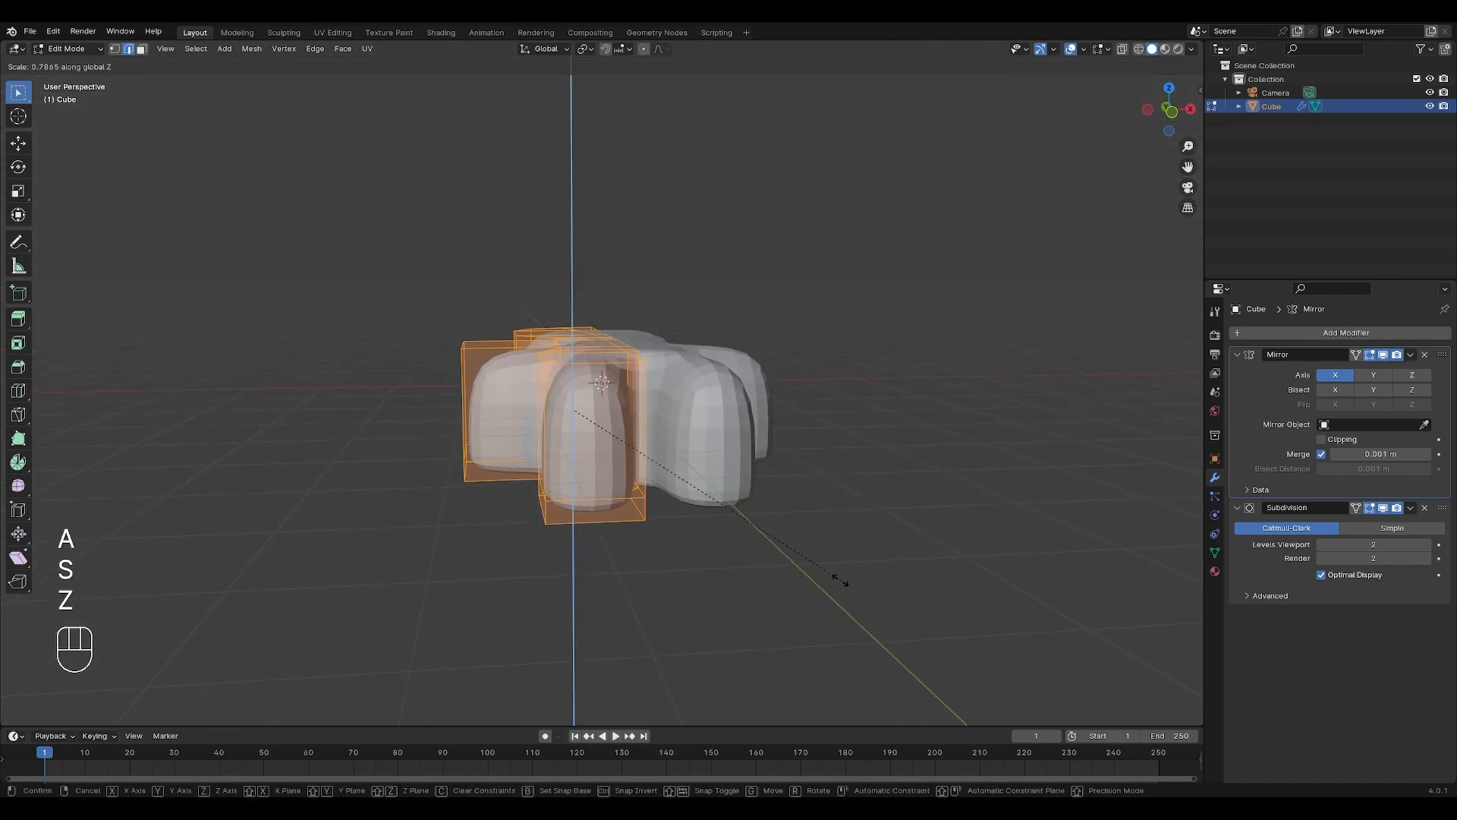
click(657, 482)
- Select all upper faces of the half body from above and inset them about 0.3 m with Boundary off
middle_drag(657, 483, 774, 452)
click(1166, 98)
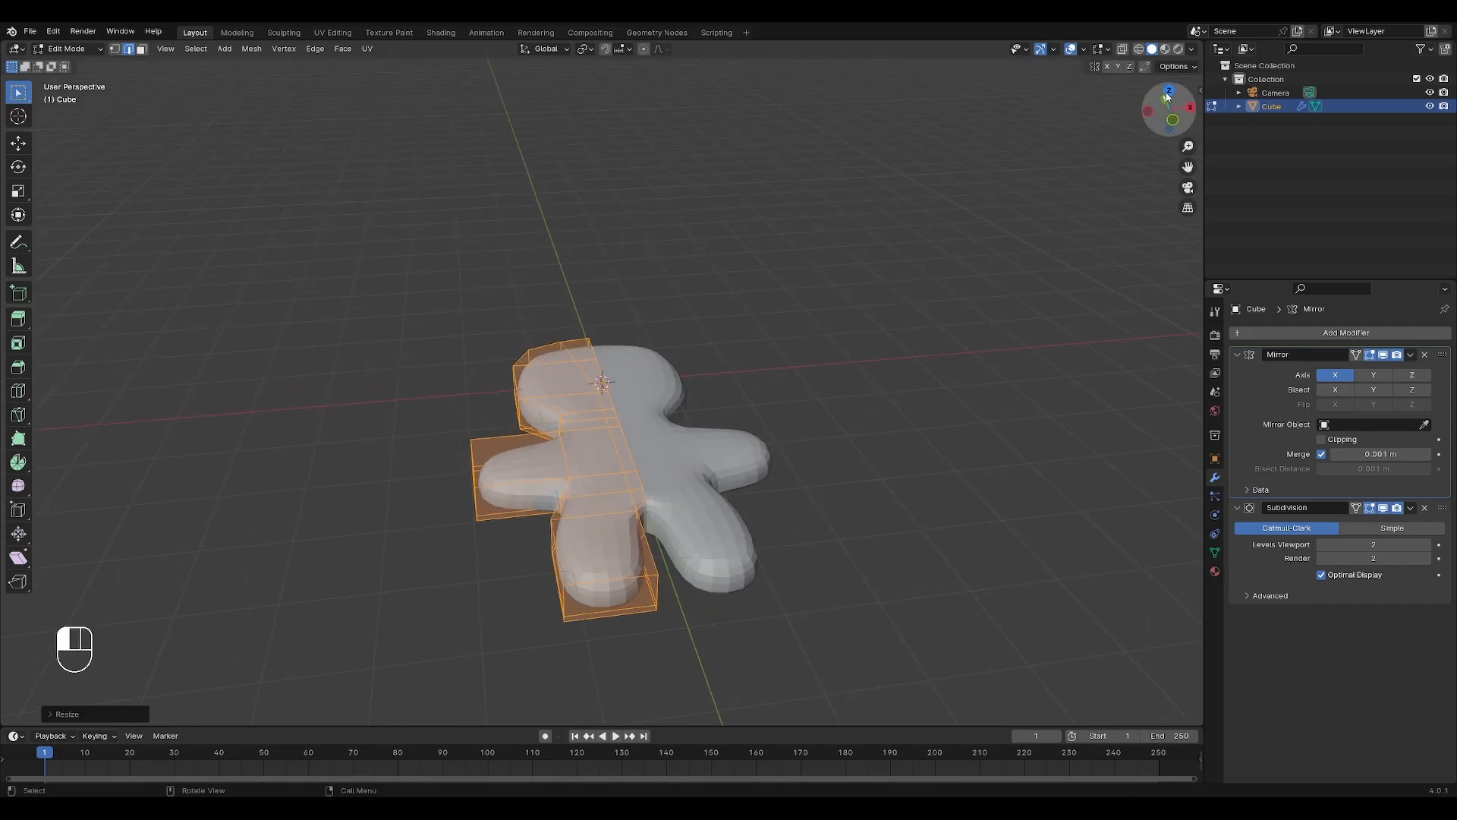
click(1169, 91)
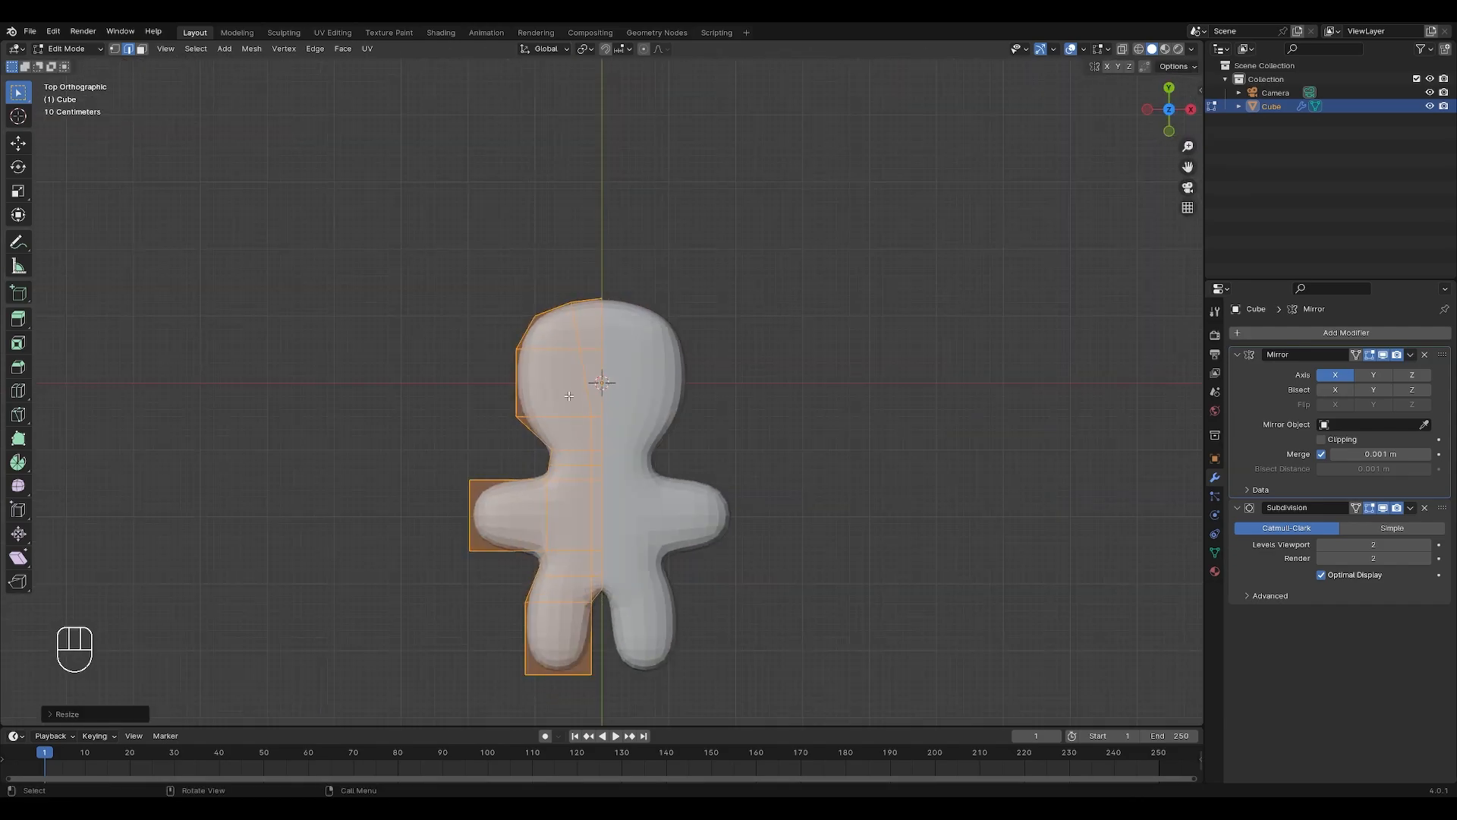
key(3)
drag(444, 270, 633, 675)
click(822, 372)
drag(441, 262, 612, 689)
key(i)
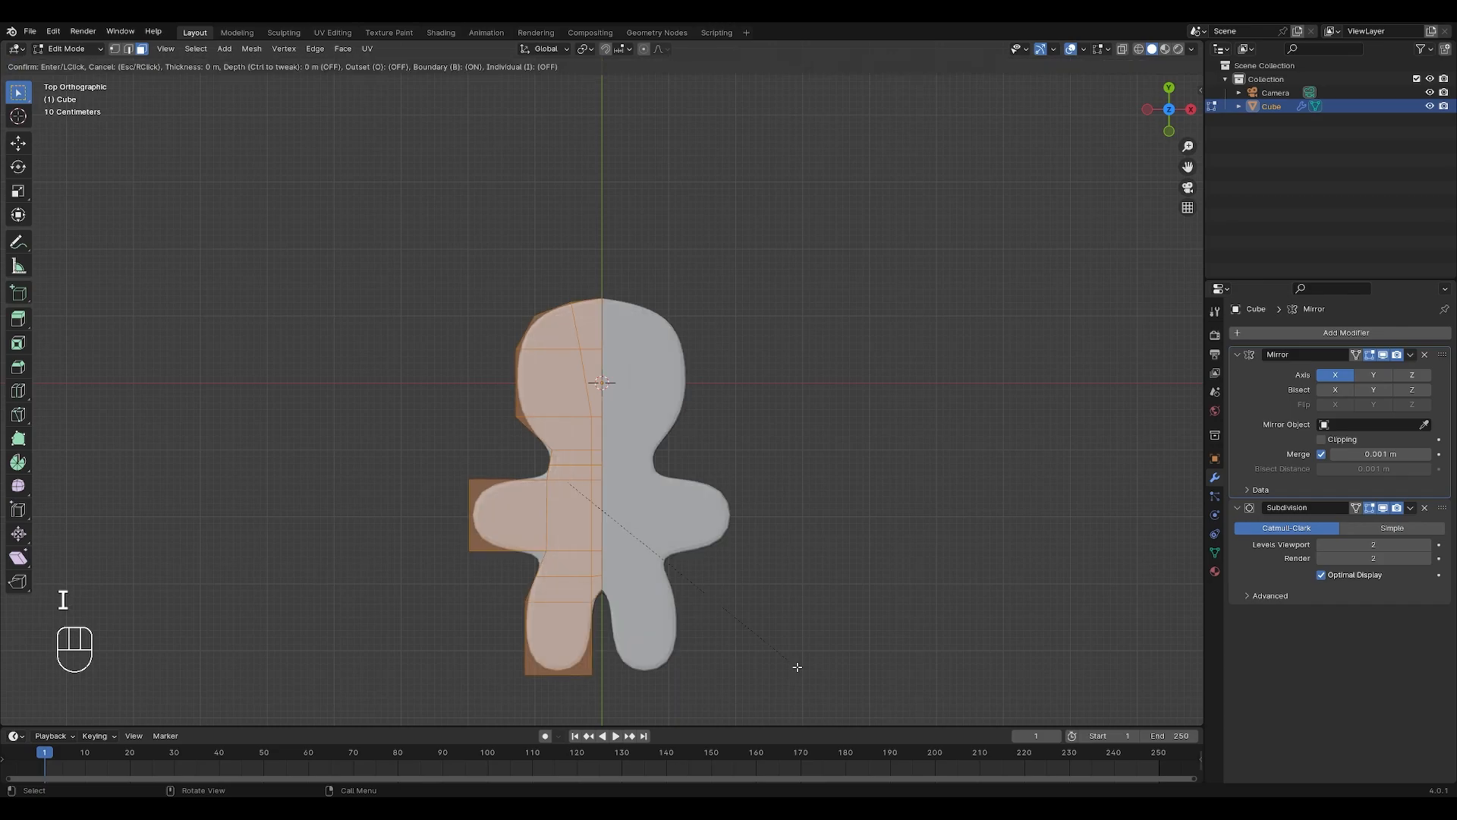
key(b)
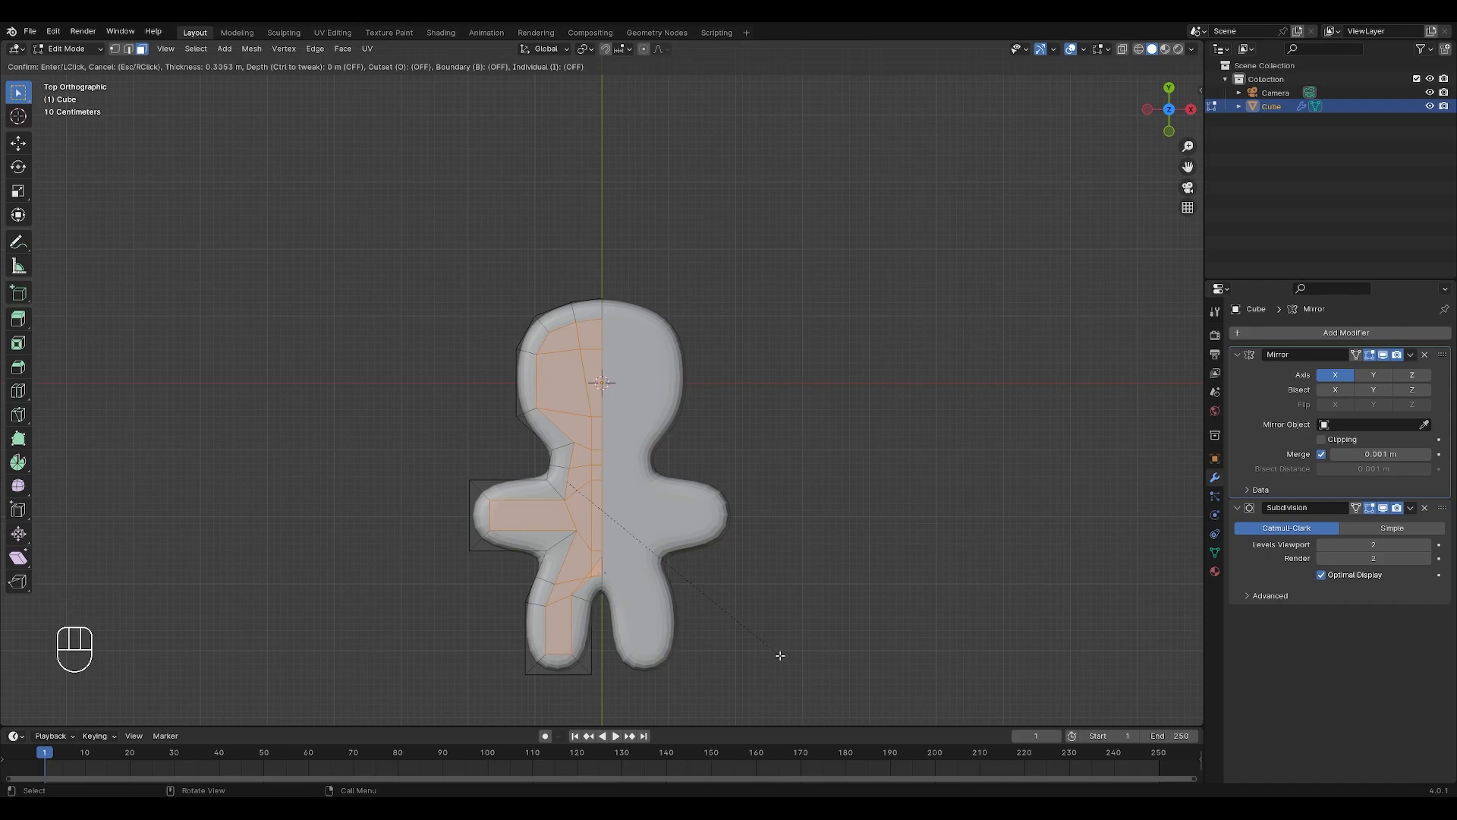
click(781, 655)
- Move the inset's centre-line vertex above the crotch down along Y, close to the gap between the legs
scroll(719, 648, up, 1)
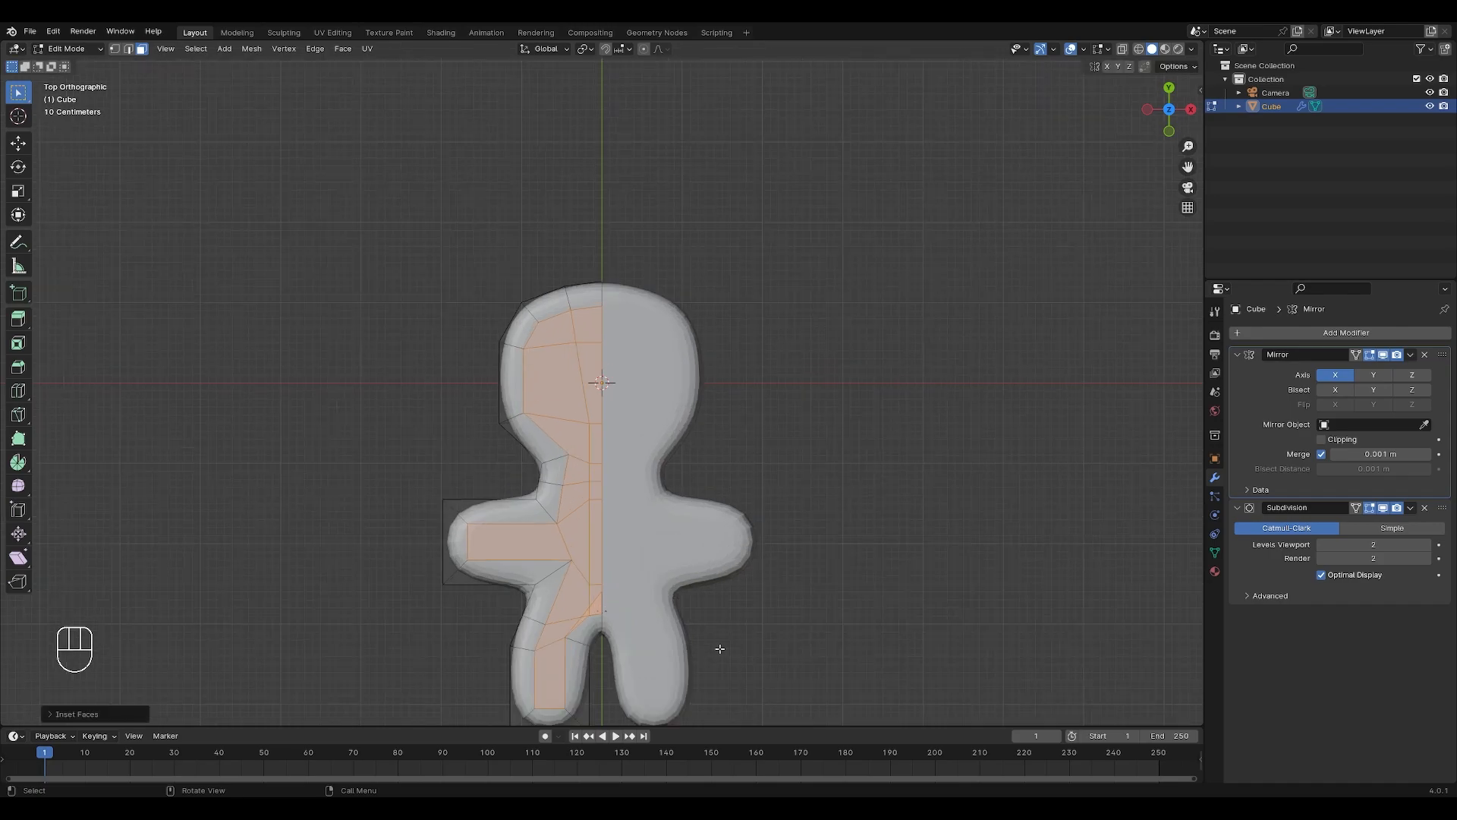
shift+middle_drag(719, 661, 736, 554)
scroll(735, 553, up, 4)
key(1)
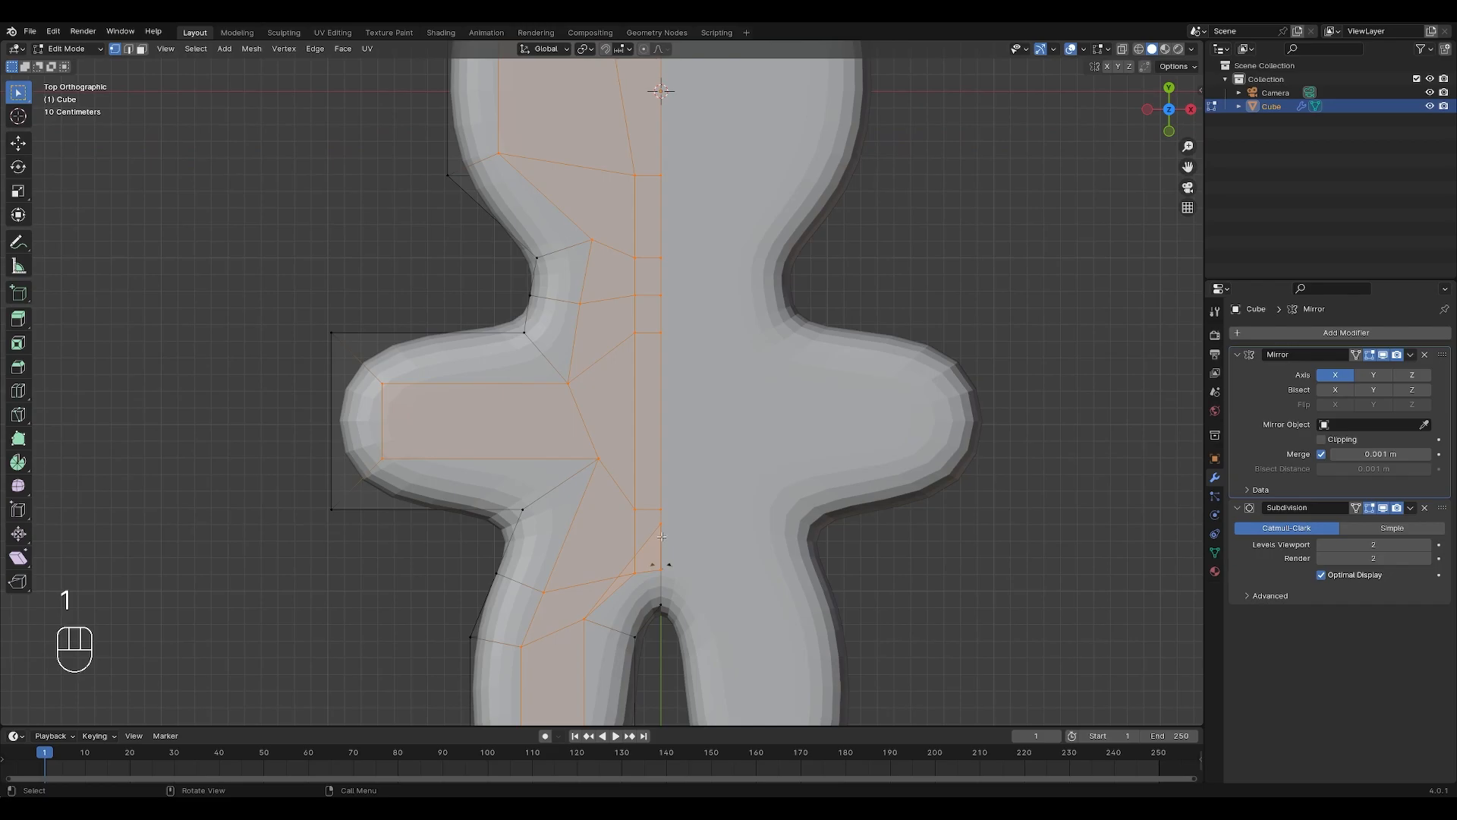
drag(671, 540, 671, 540)
key(g)
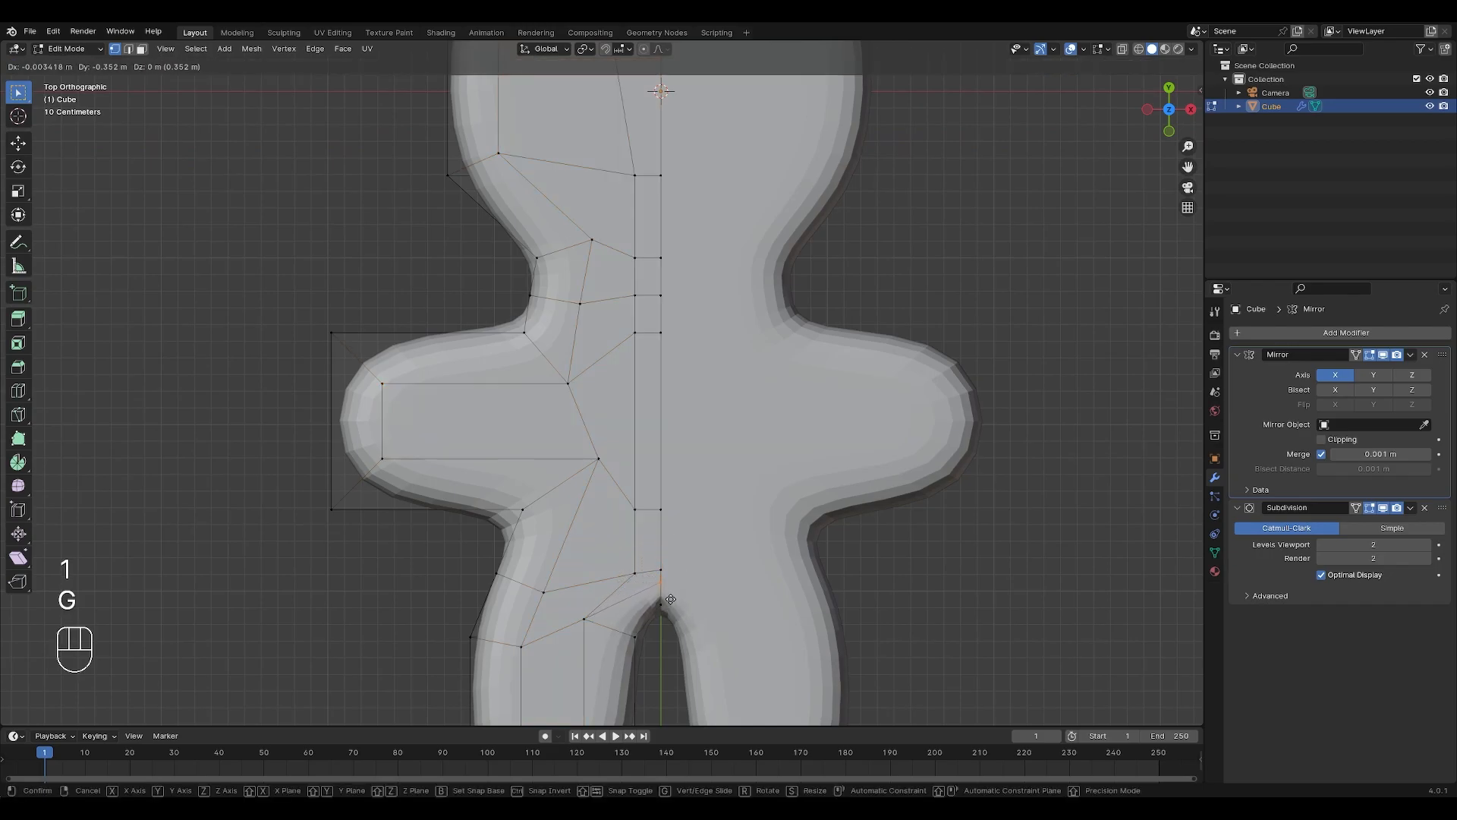
key(g)
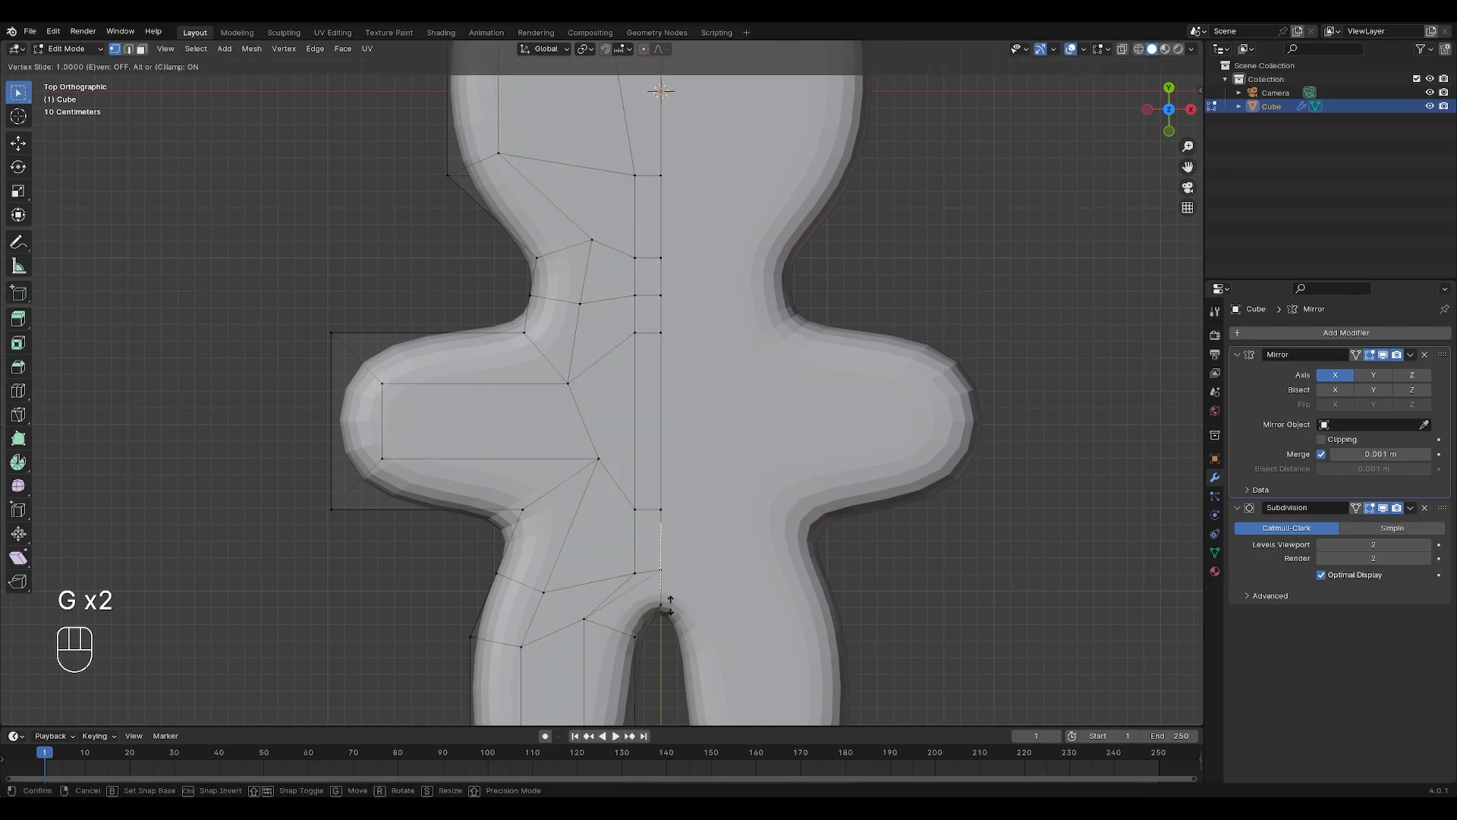
key(g)
key(g)
click(699, 624)
key(g)
key(y)
click(835, 635)
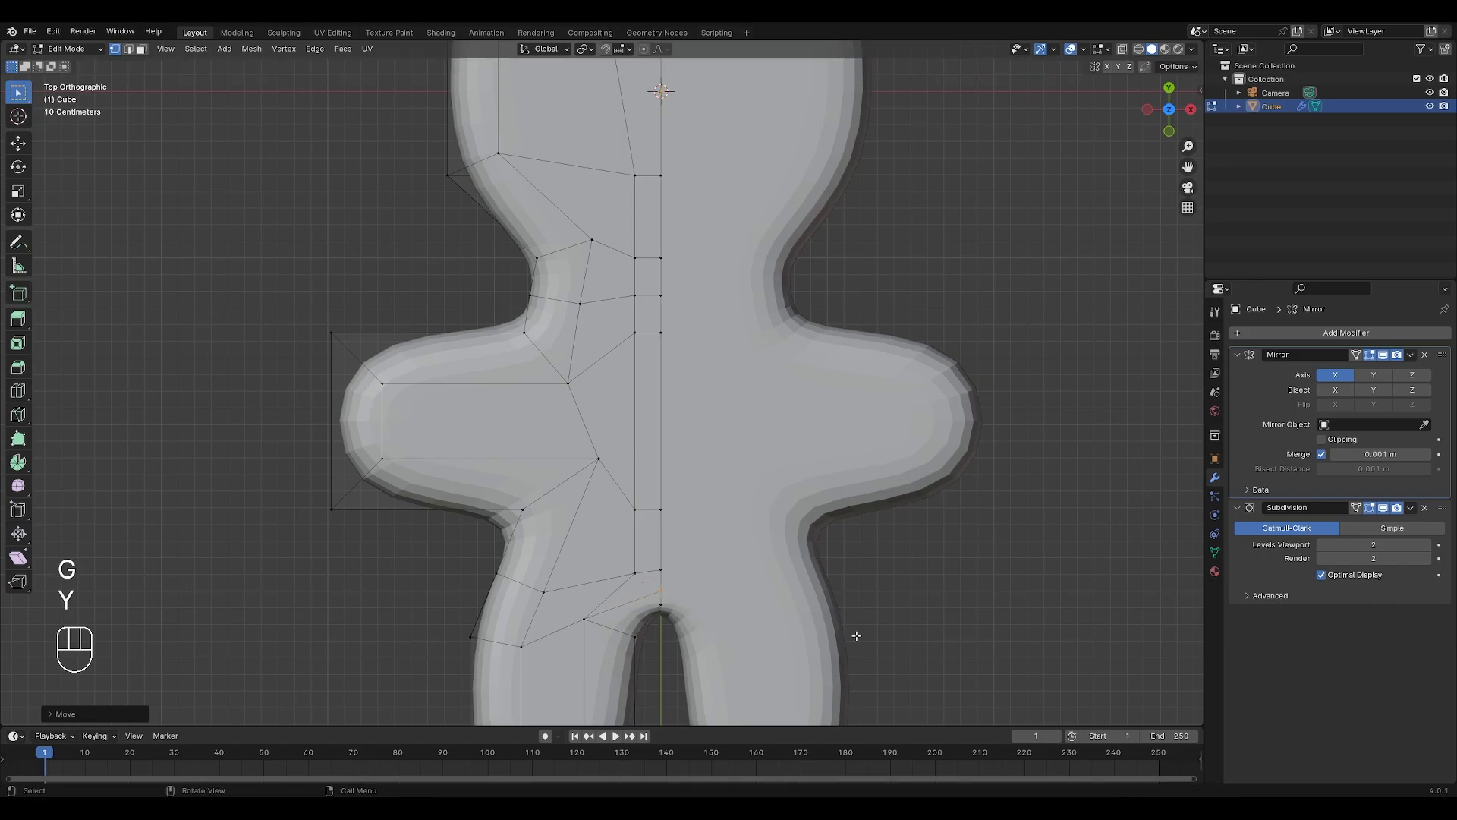
click(928, 618)
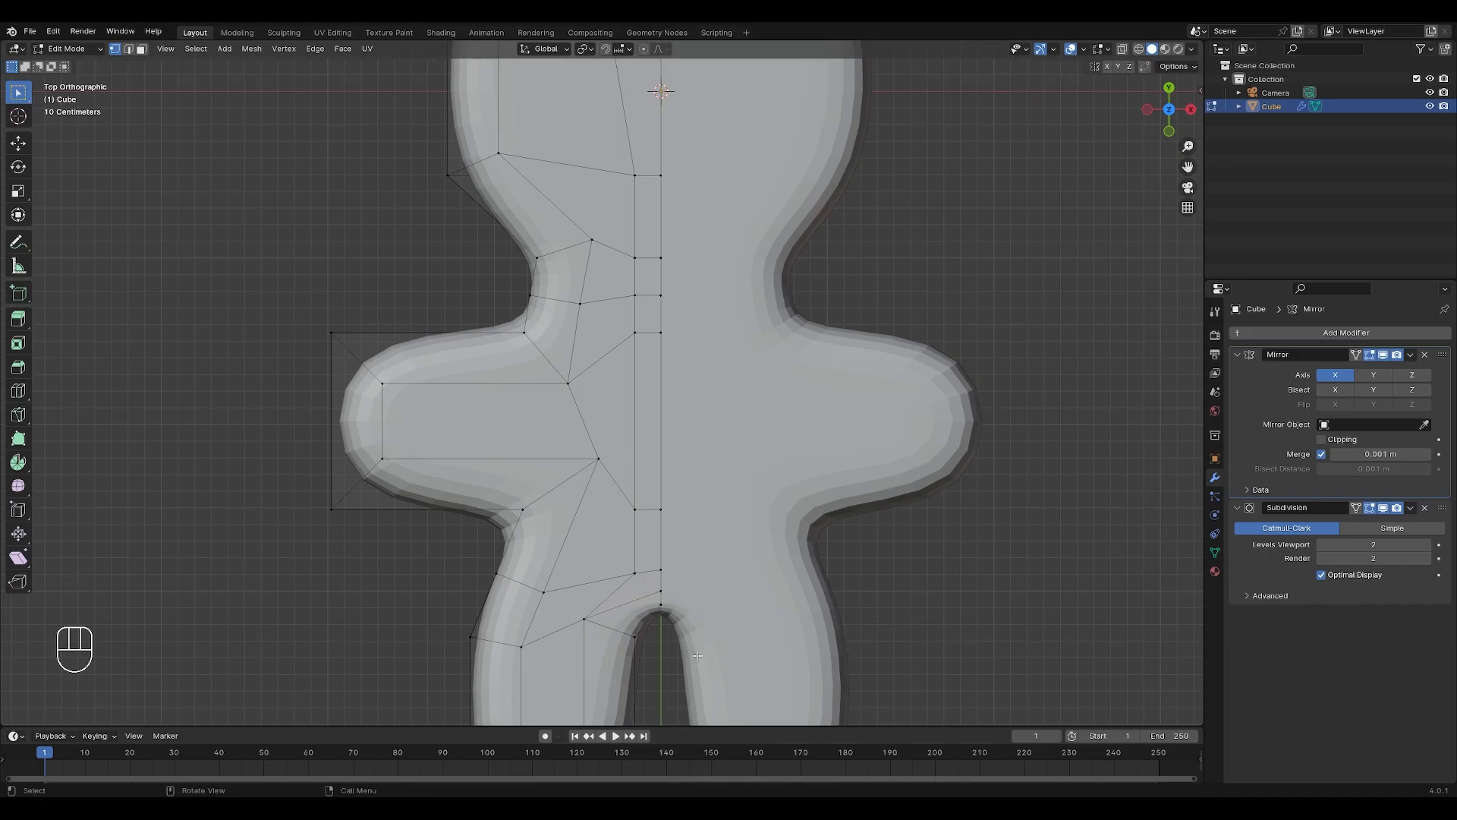
- Select the outer edge loop around the body's upper rim and lower it slightly along Z to round the edge
scroll(685, 652, down, 4)
middle_drag(685, 652, 662, 570)
middle_drag(596, 462, 638, 391)
alt+click(720, 569)
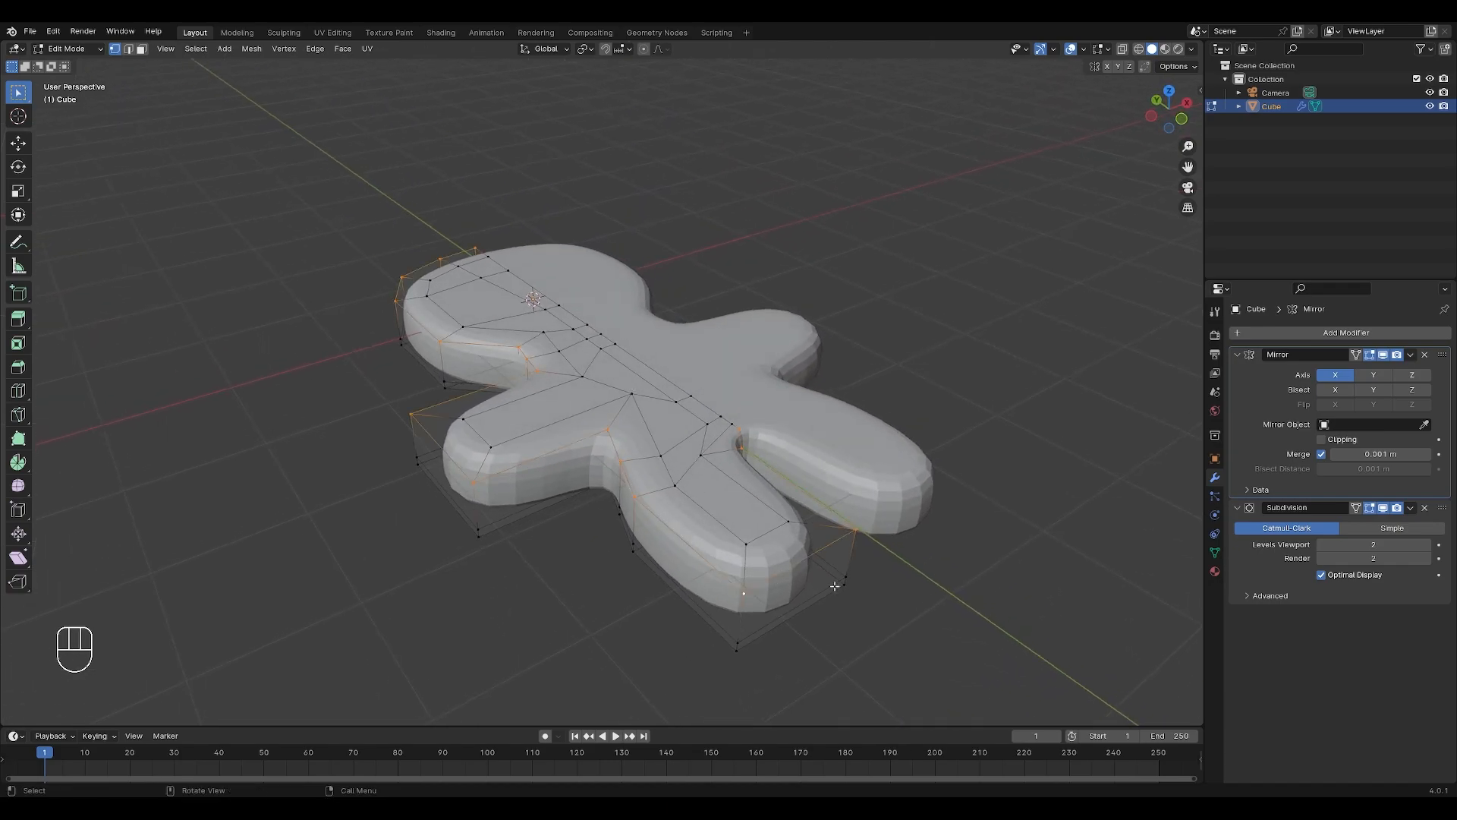
middle_drag(812, 582, 759, 578)
key(g)
key(z)
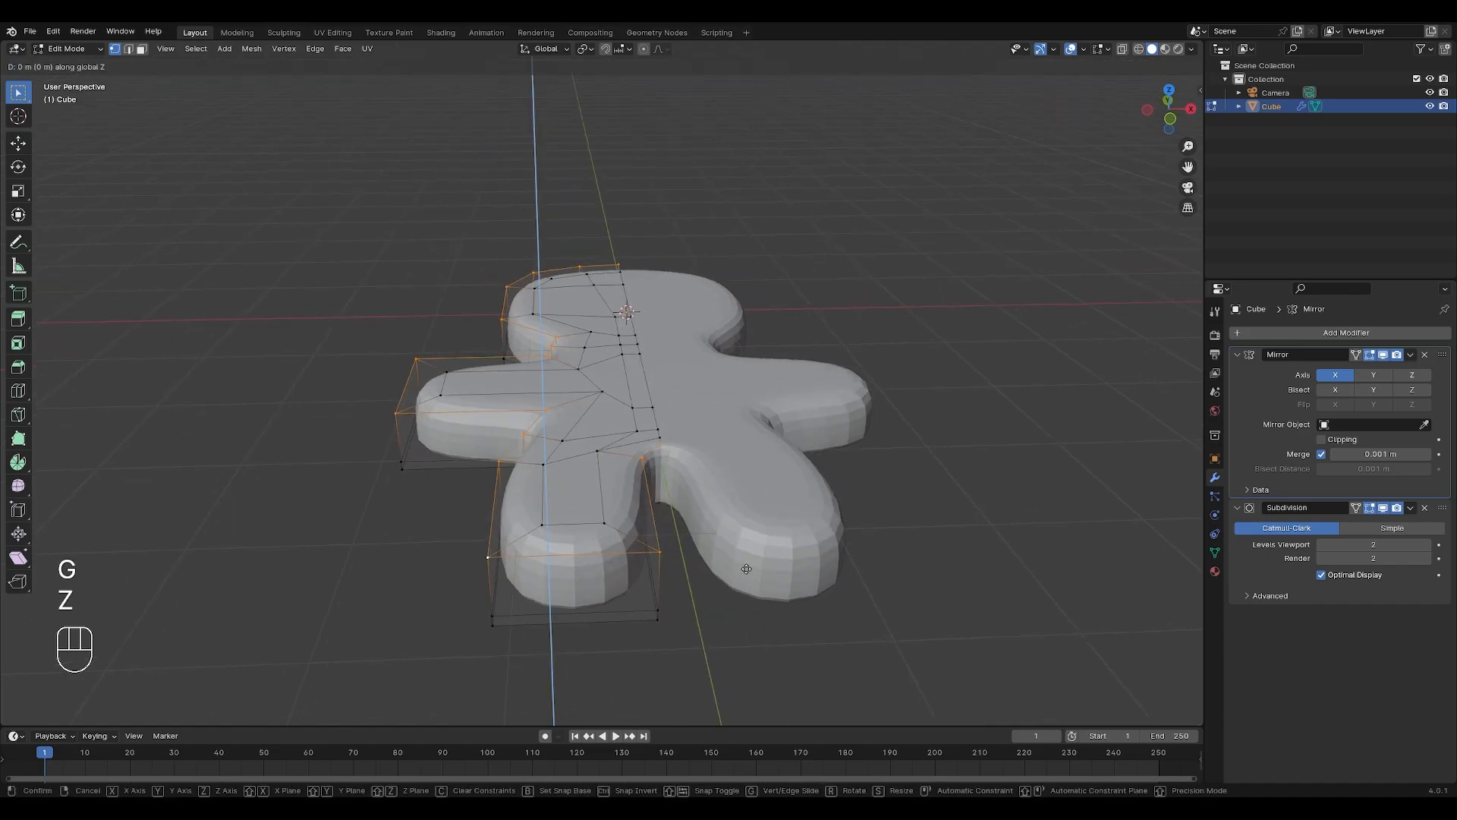
click(744, 582)
click(917, 558)
- Apply Shade Smooth to the character in Object Mode and reopen its mesh for editing in top view
middle_drag(917, 558, 896, 589)
key(Tab)
right_click(707, 443)
click(707, 443)
middle_drag(704, 492, 736, 526)
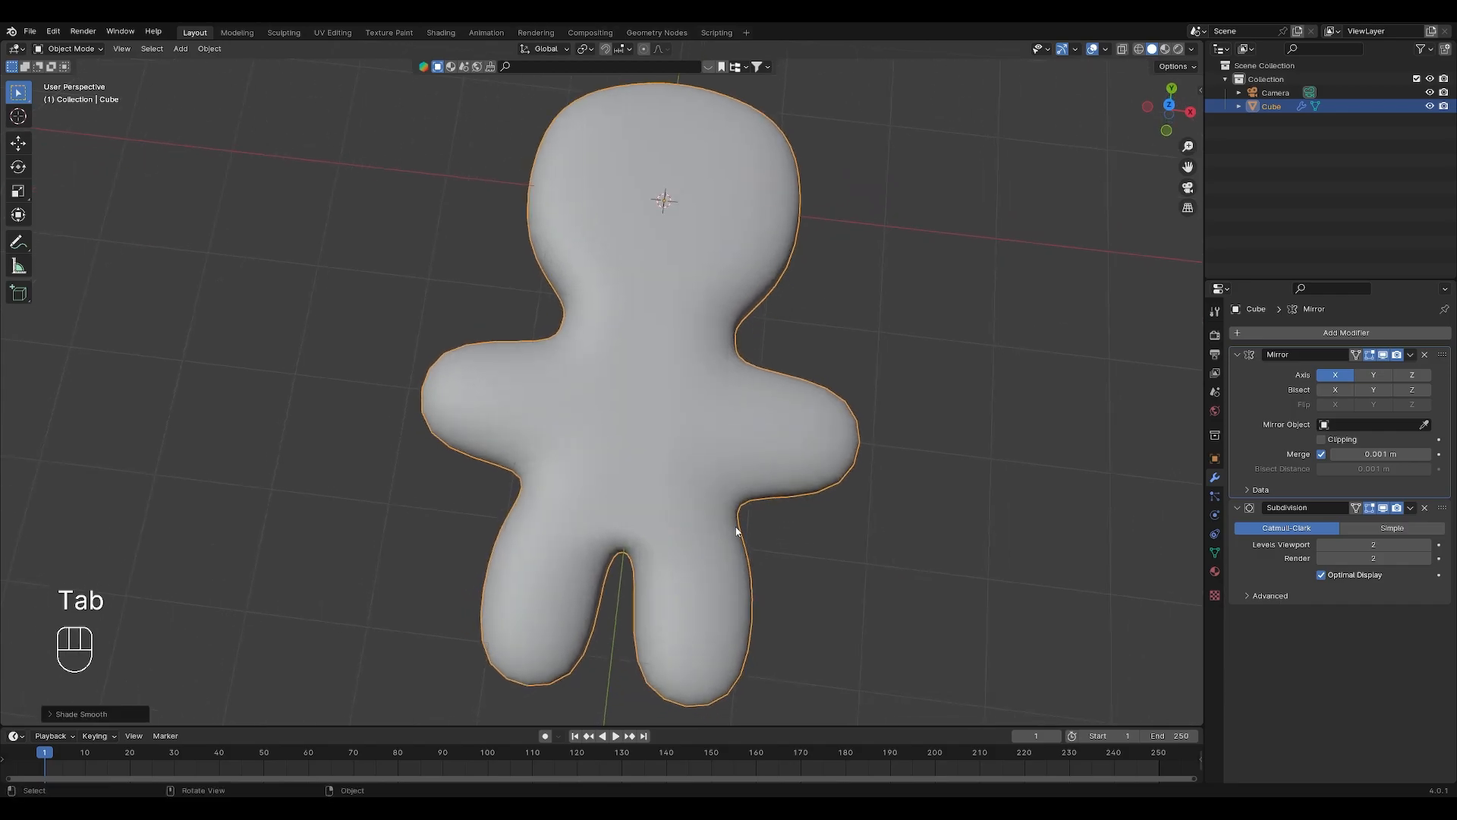
key(KP_7)
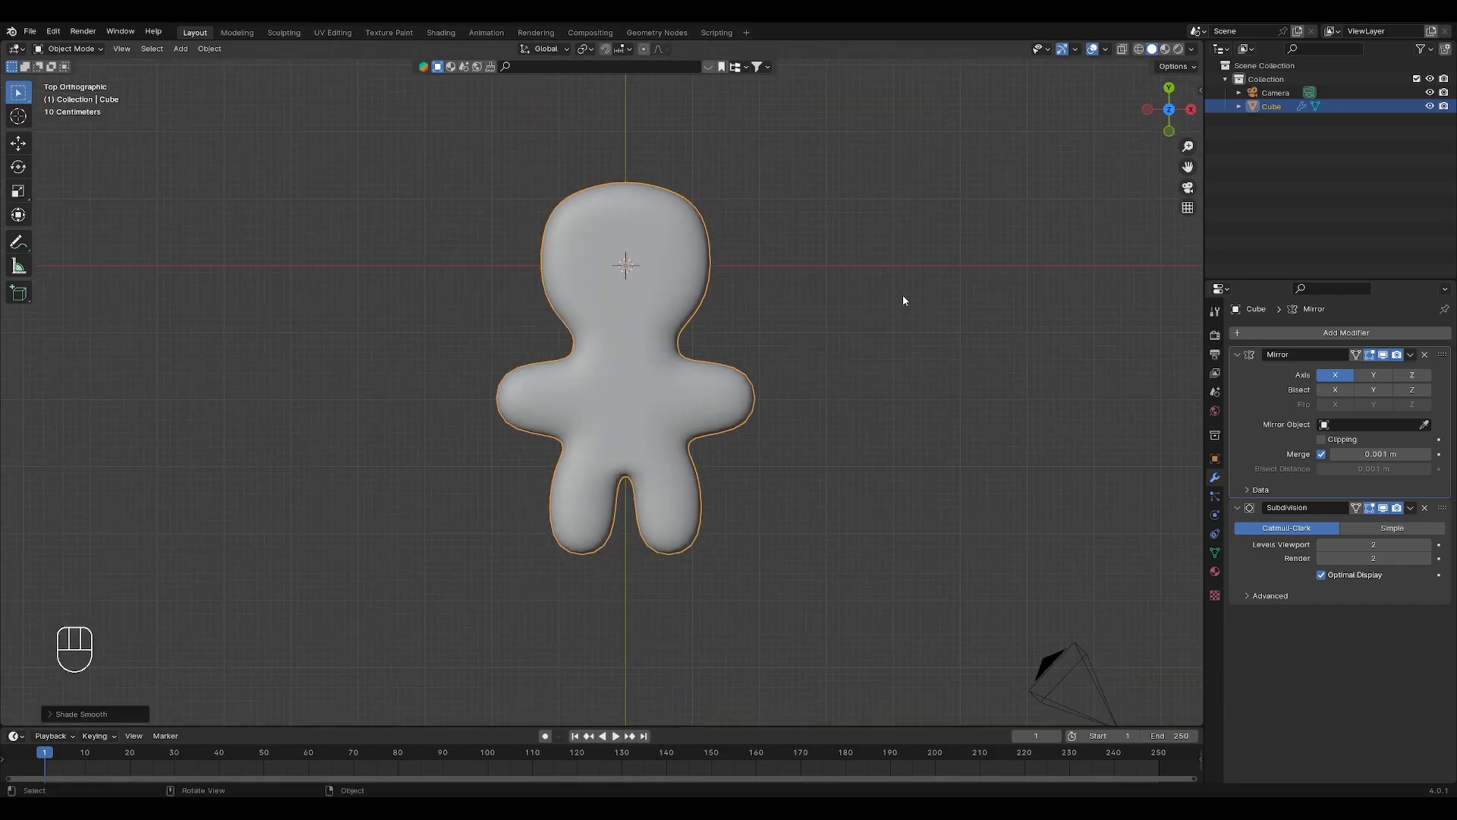
key(Tab)
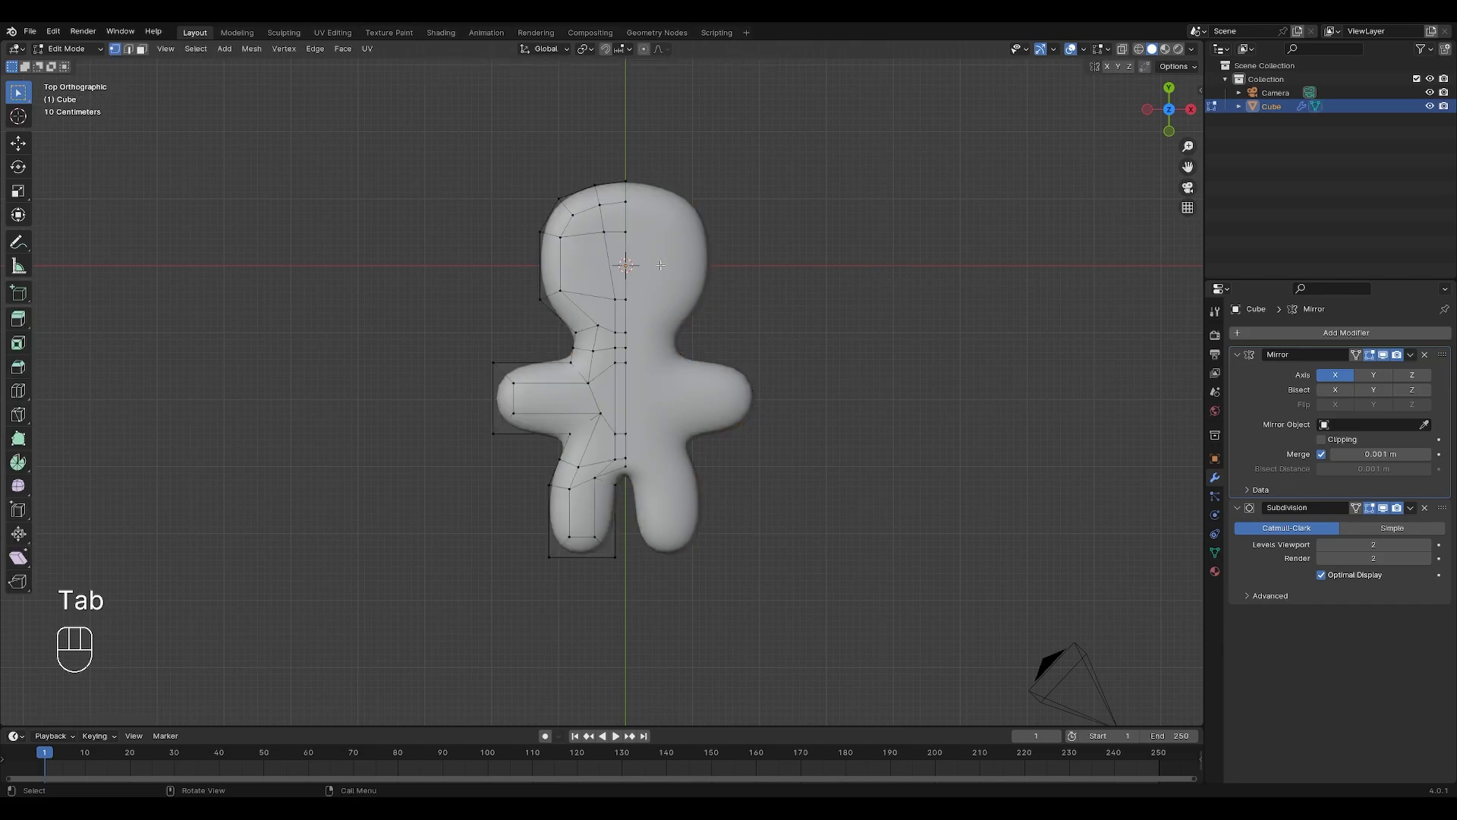
- Enable X-ray and reposition the head's upper vertices beside the centre line to refine the curve of the crown
drag(582, 176, 615, 228)
key(g)
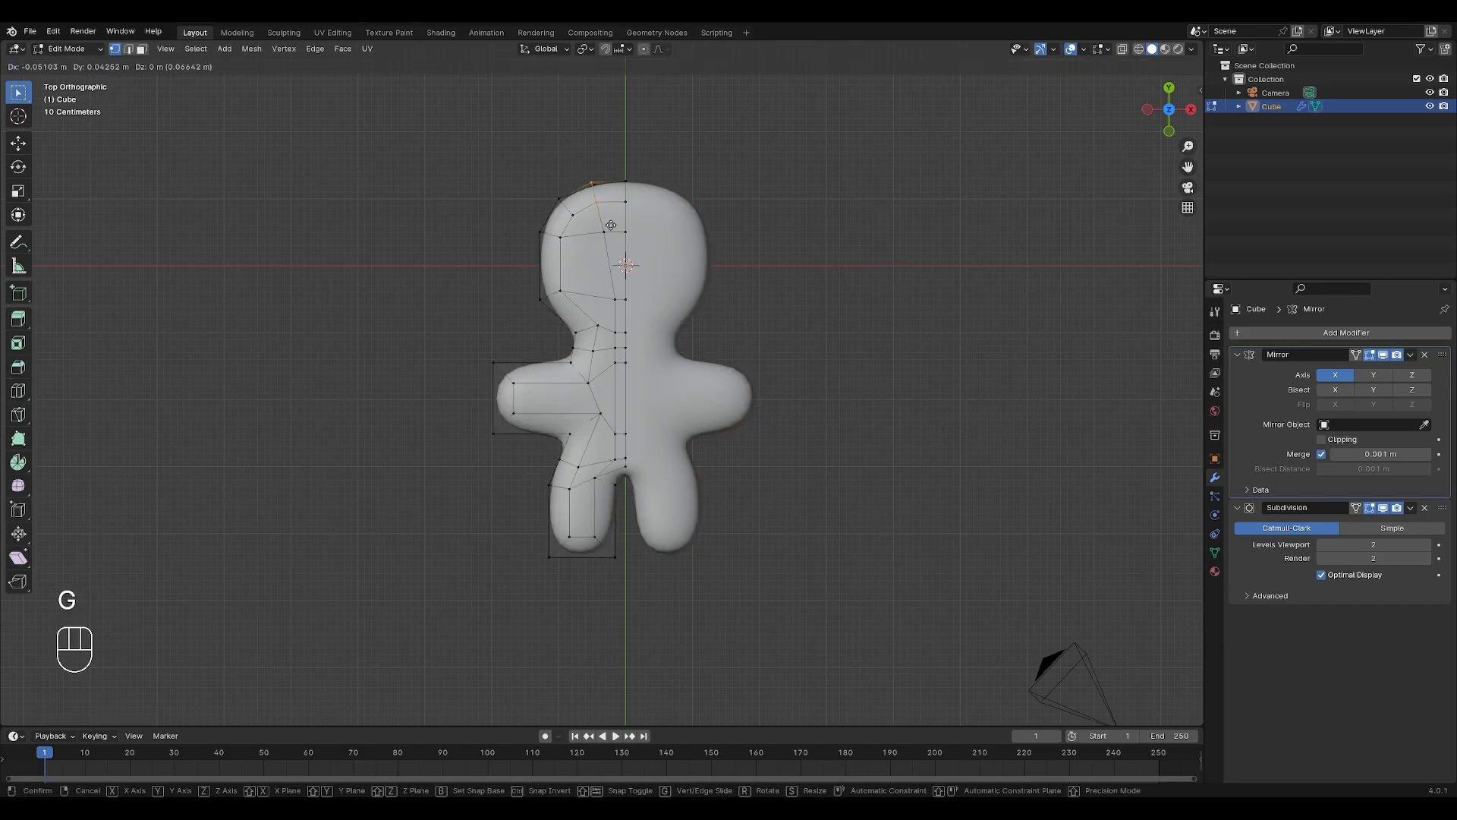
click(611, 225)
click(1122, 53)
click(594, 186)
key(g)
click(605, 214)
- Select the centre-line vertices at the top of the head and raise them slightly to round the crown
drag(607, 168, 634, 212)
key(g)
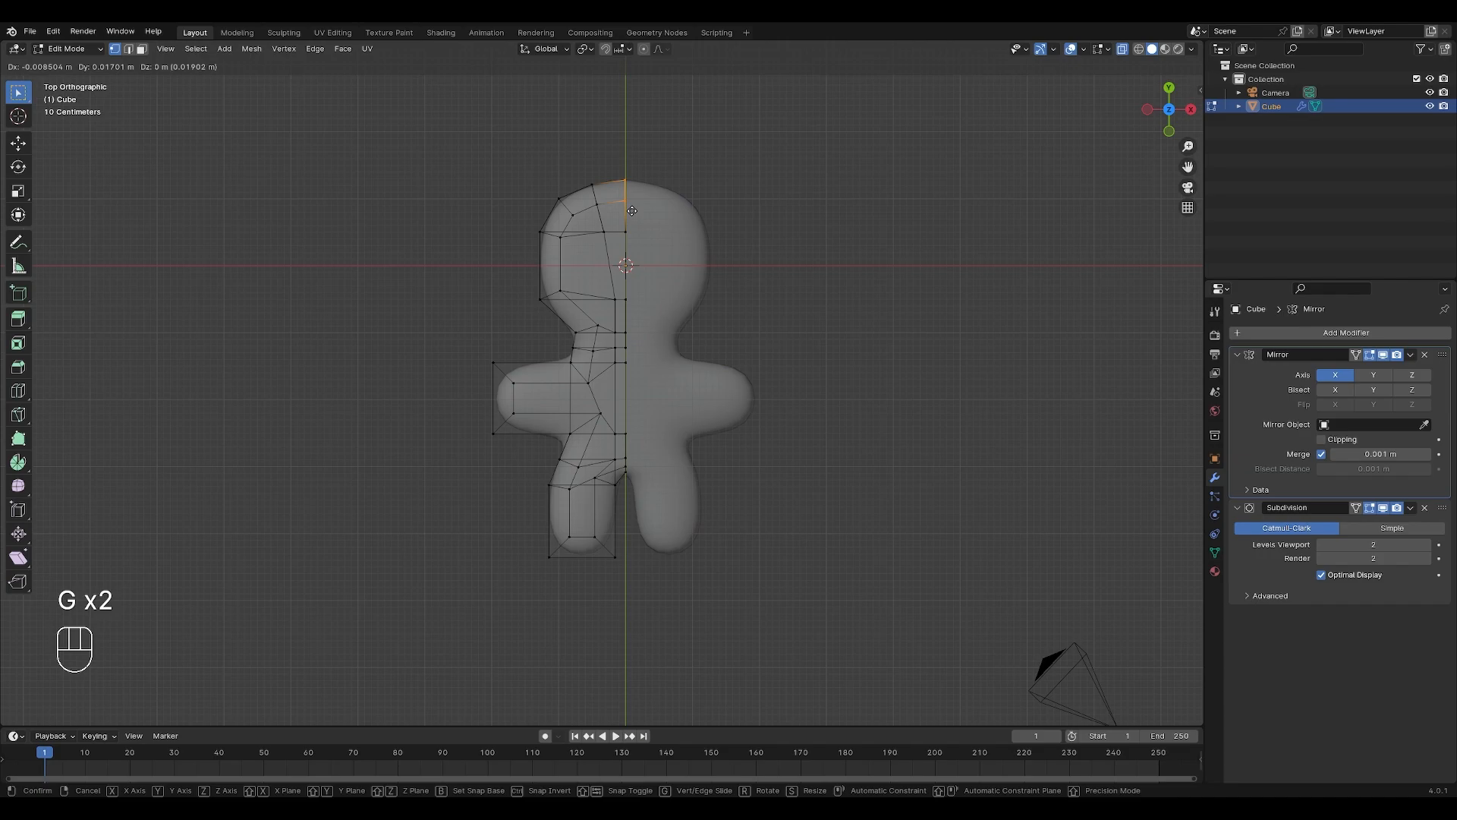
click(632, 212)
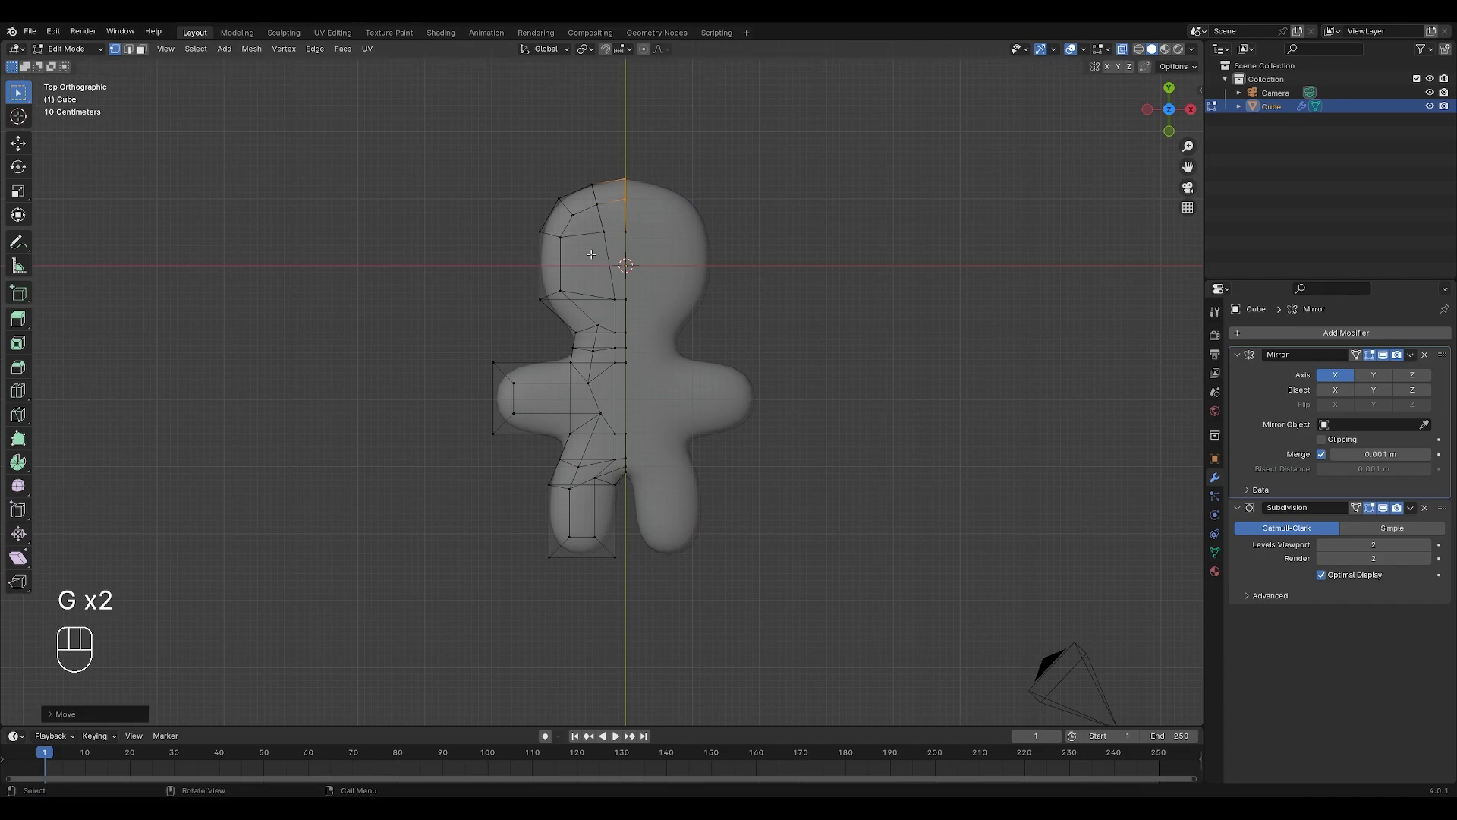
- Move the vertices on the head's outer side outward about 0.11 m along X, then return to Object Mode
click(555, 303)
drag(514, 223, 565, 306)
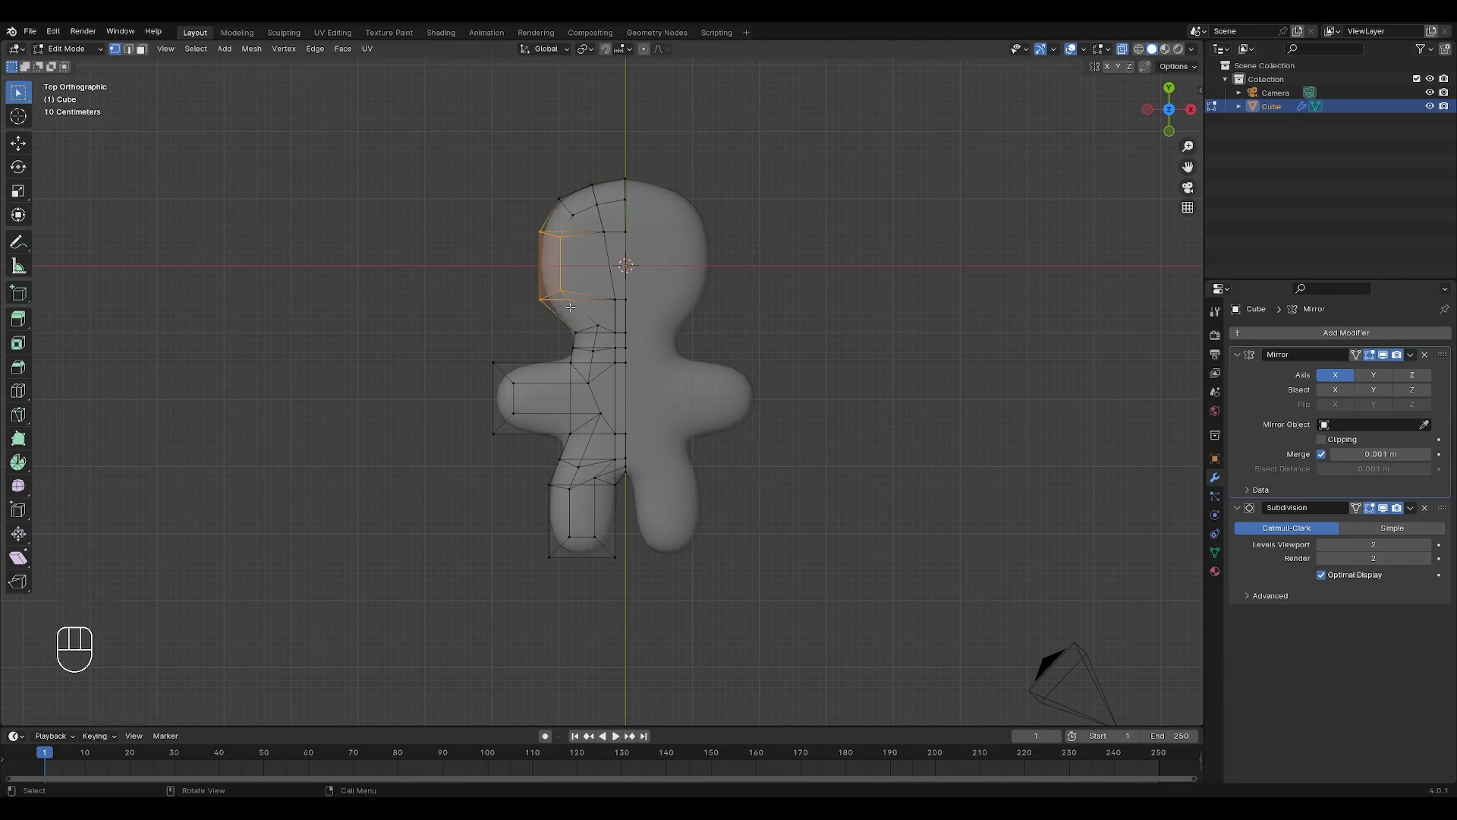
key(g)
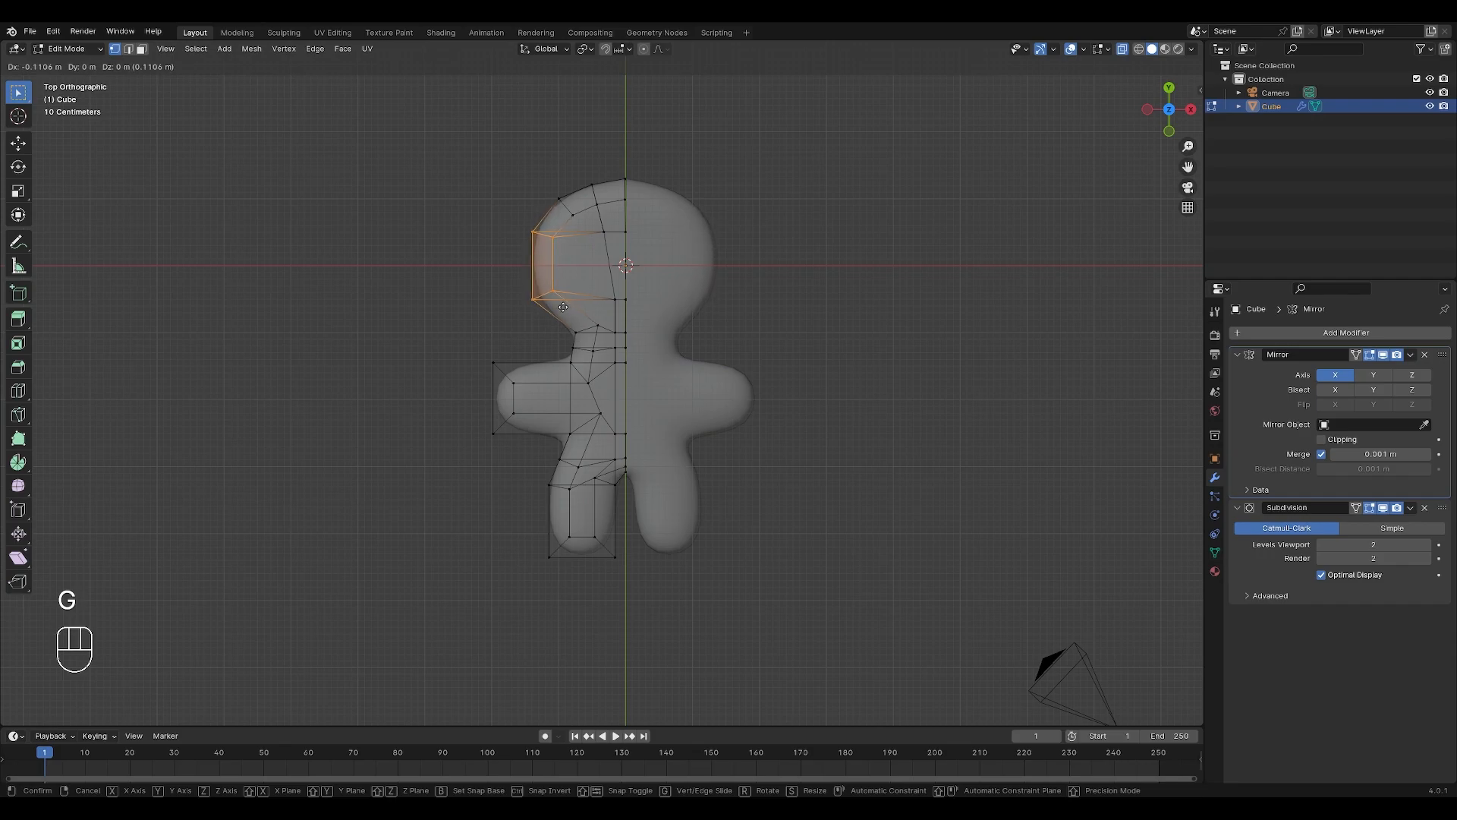
click(564, 307)
click(833, 327)
key(Tab)
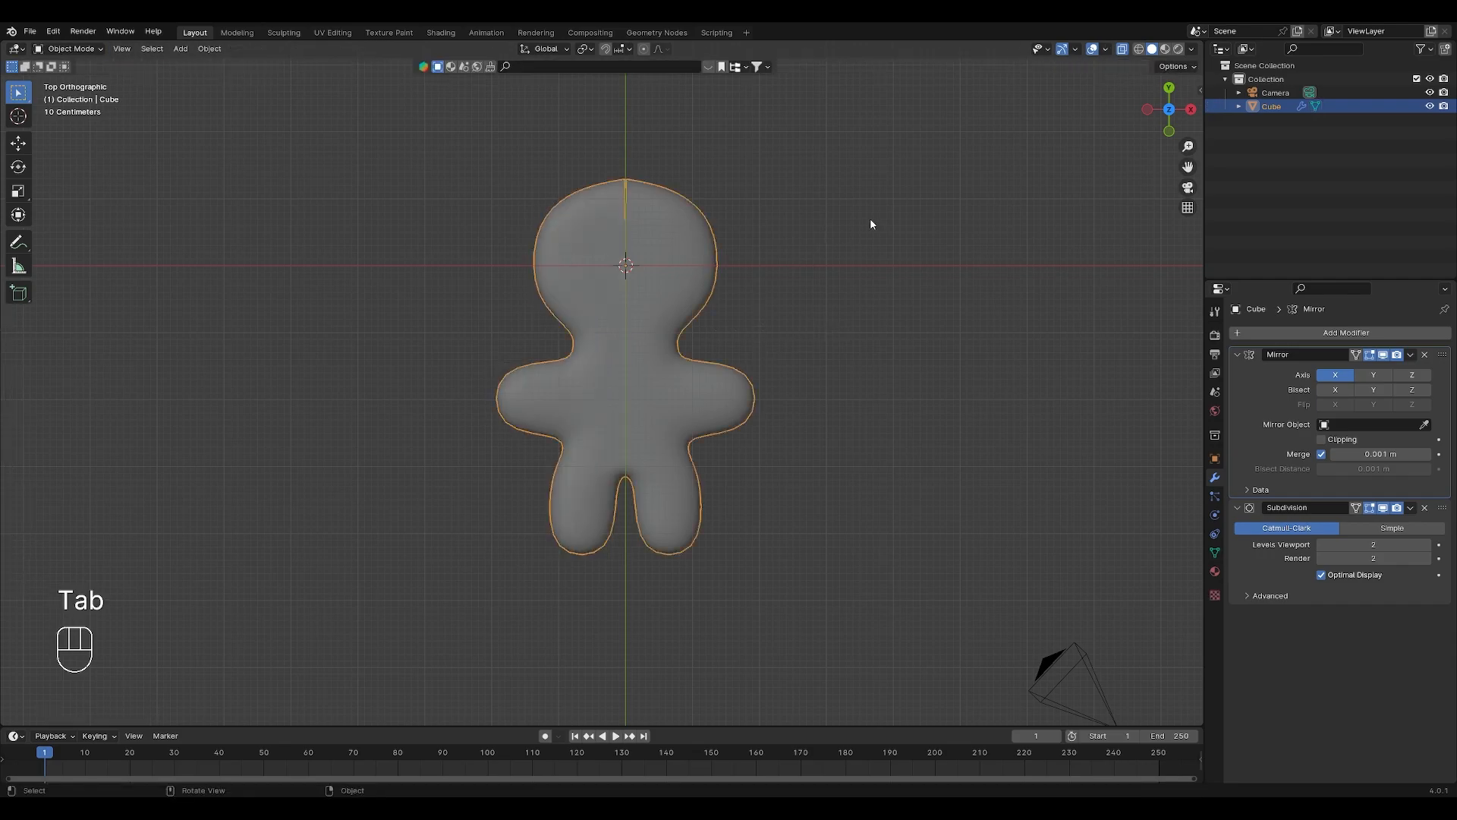
- Turn on Clipping in the Mirror modifier and move the head's top centre-line vertices onto the mirror plane to close the gap
key(Tab)
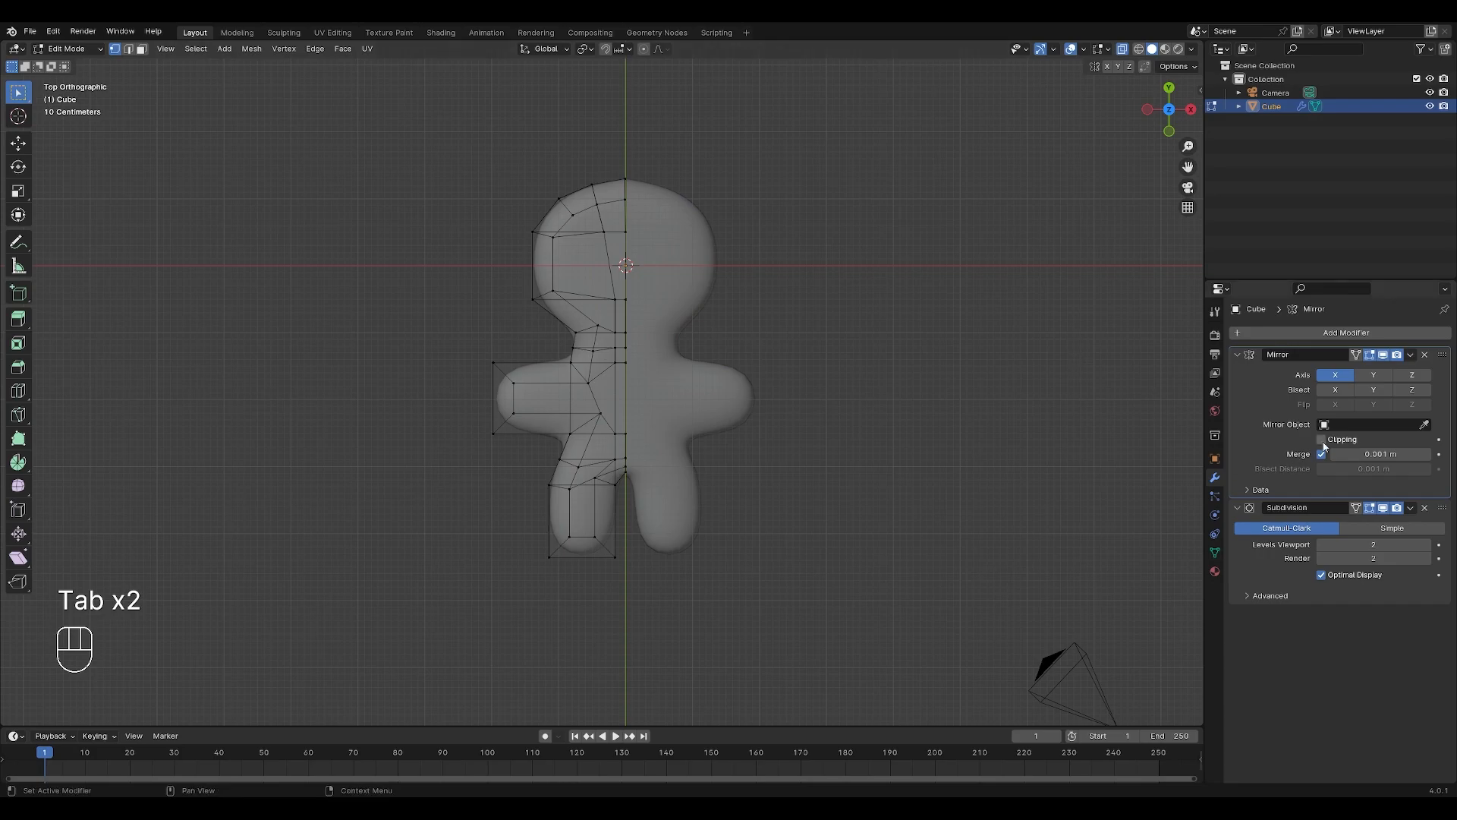
click(625, 180)
key(g)
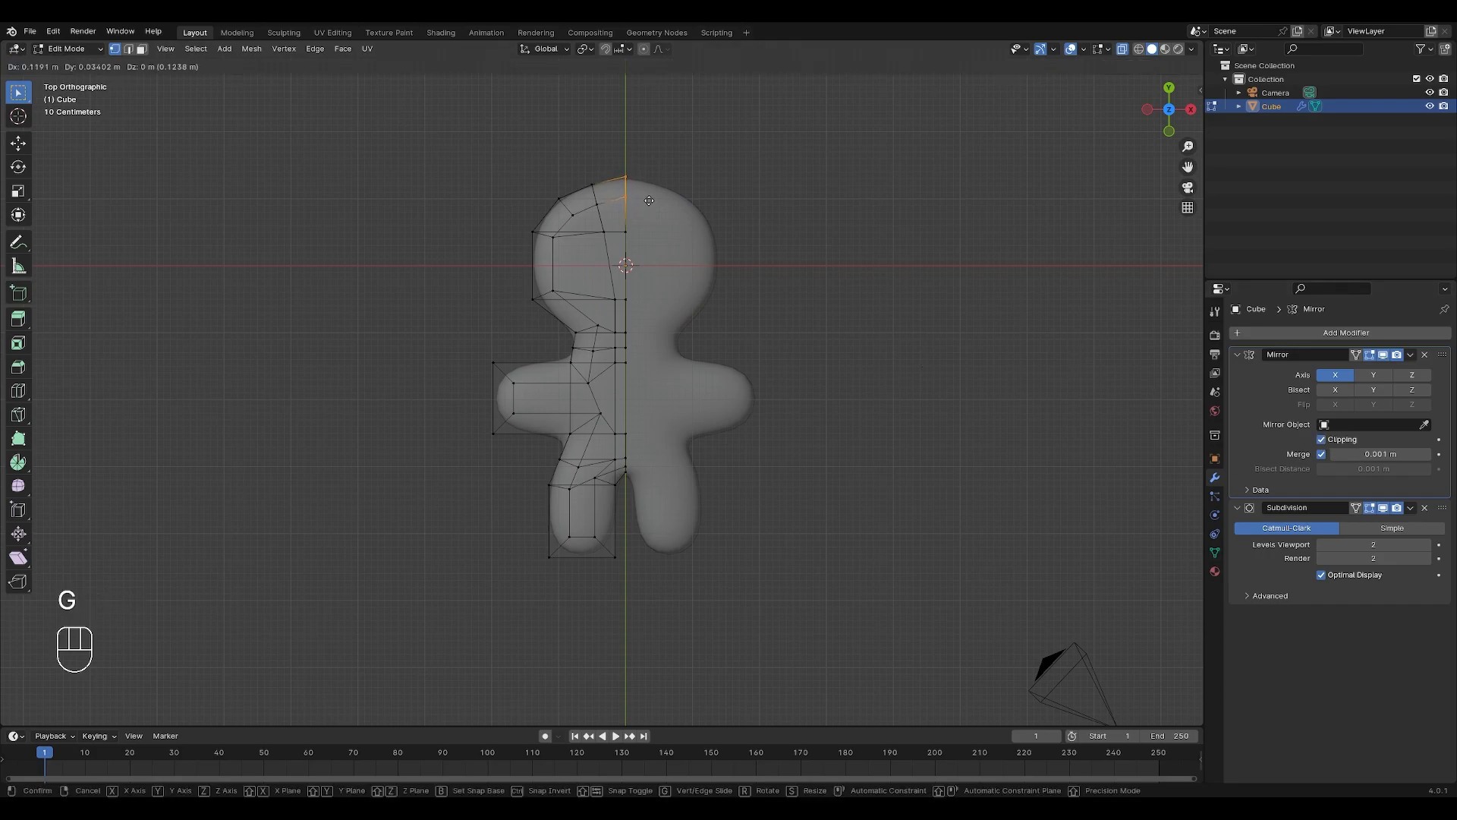
click(649, 201)
key(Tab)
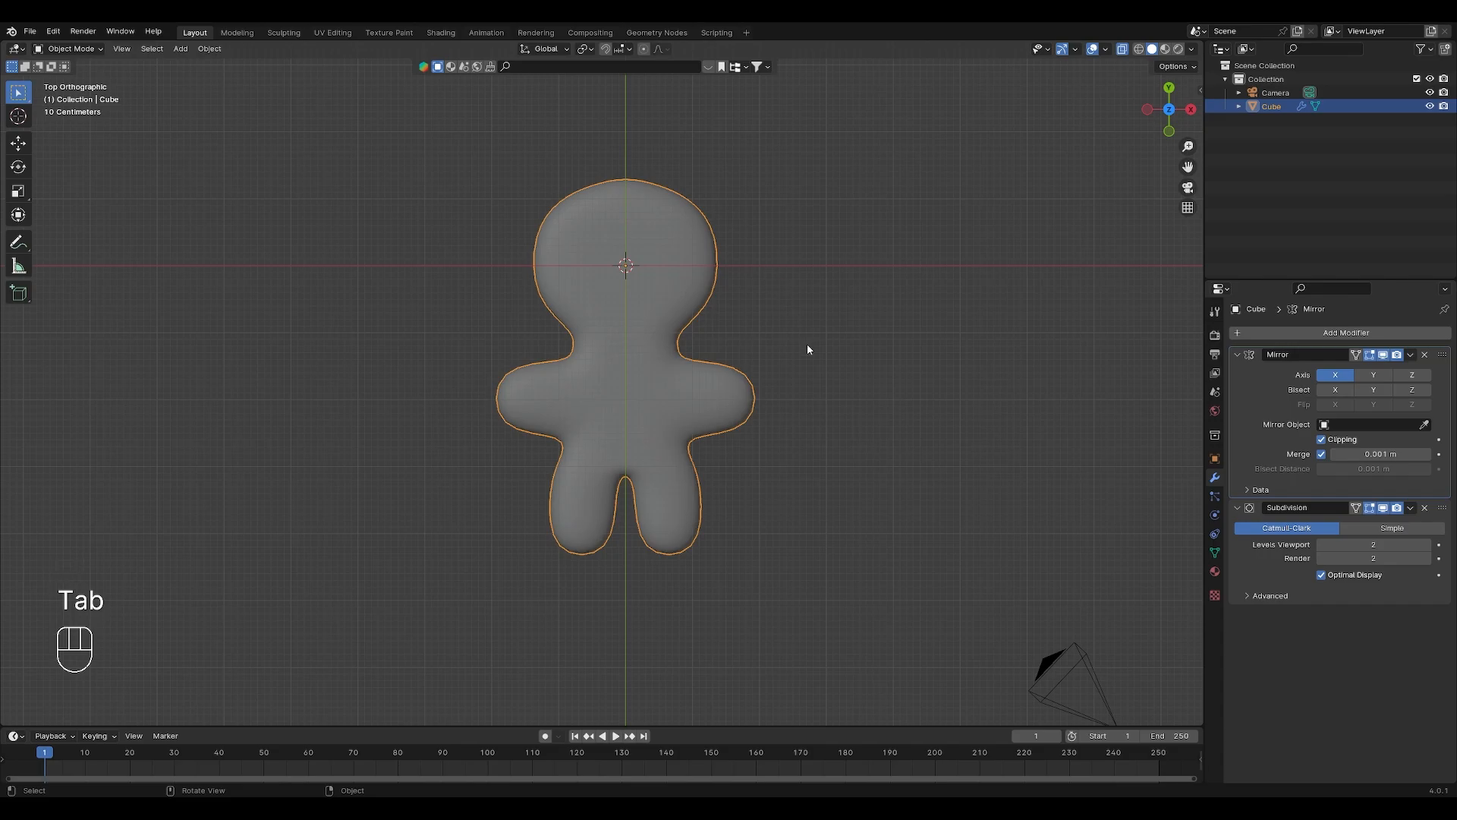
- Turn off X-ray and apply the character's object transform
click(1123, 50)
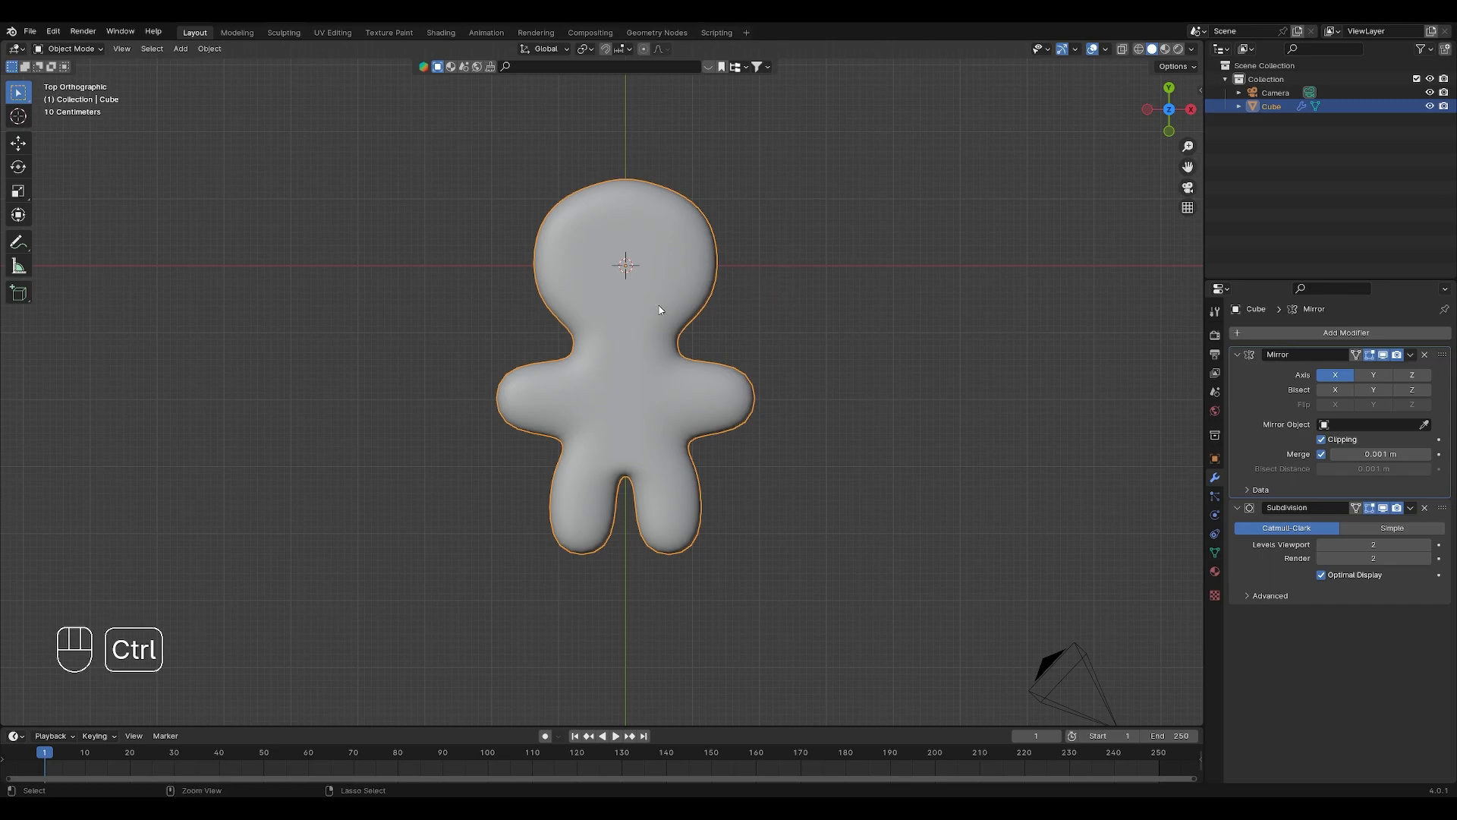
key(ctrl+a)
click(625, 283)
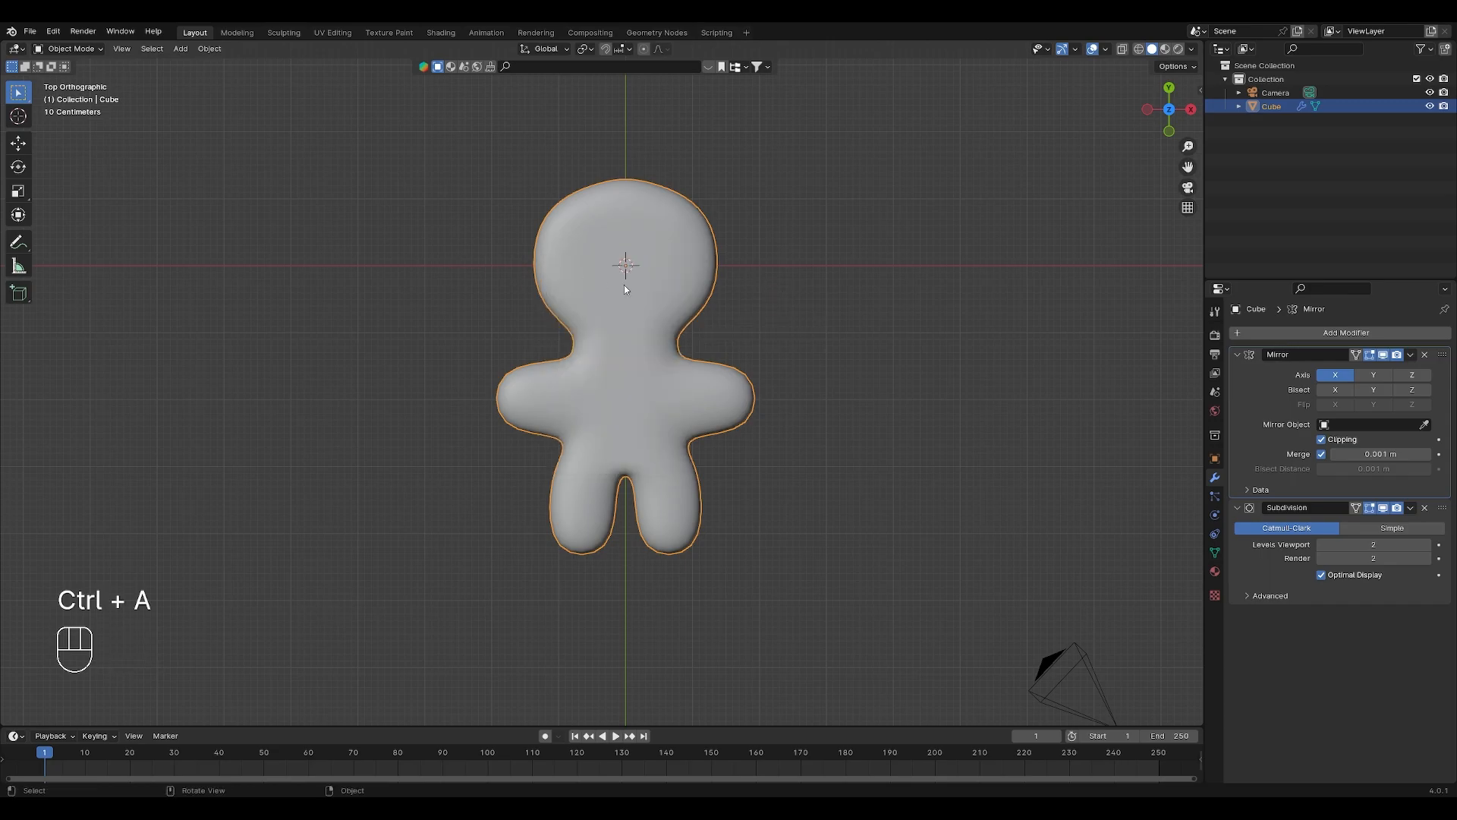
key(ctrl+a)
click(665, 316)
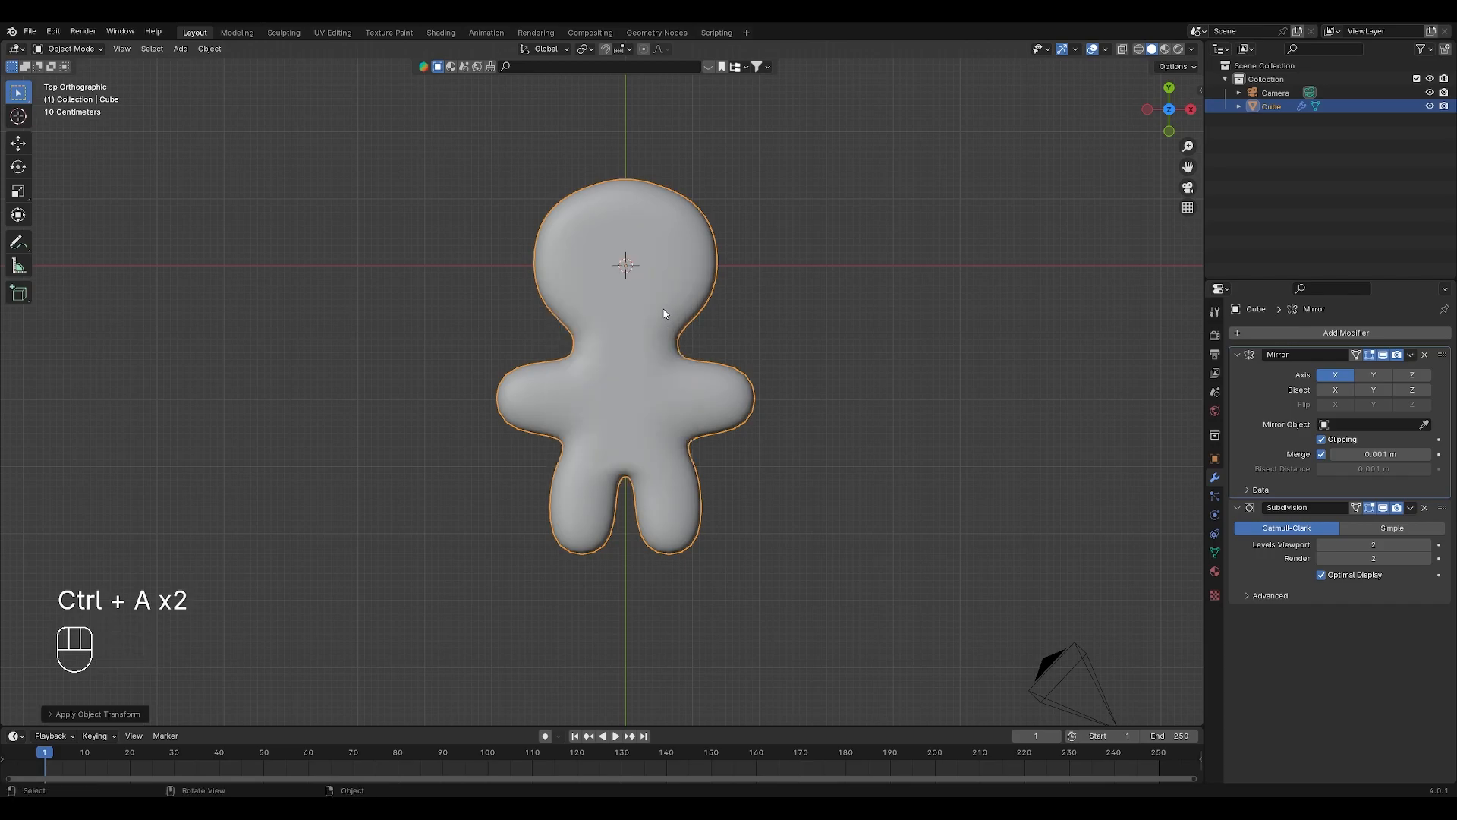
- Add a cube with a Subdivision modifier and set its viewport and render levels to 3
key(shift+a)
mouse_move(660, 296)
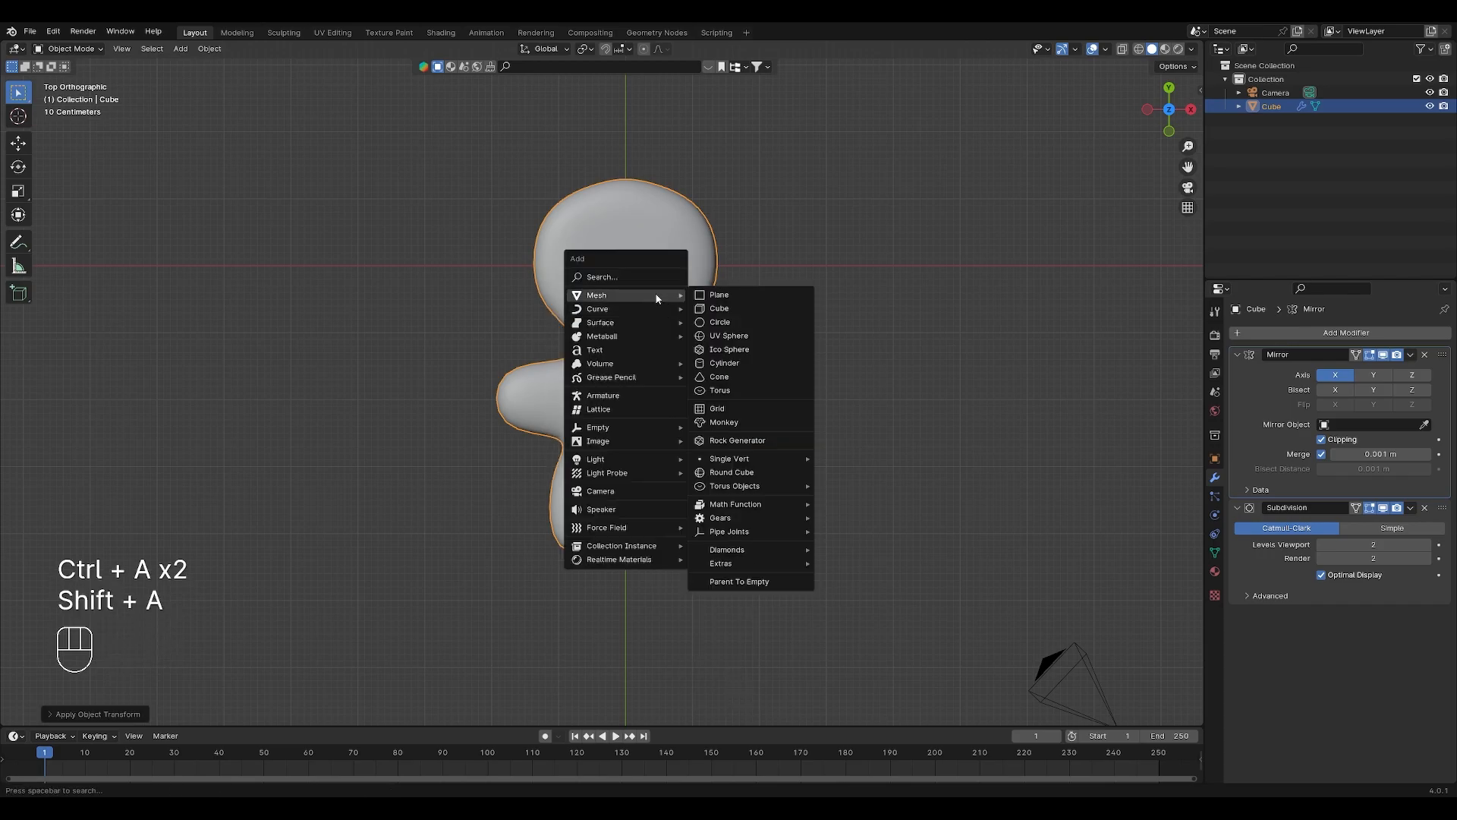
click(722, 309)
key(ctrl+2)
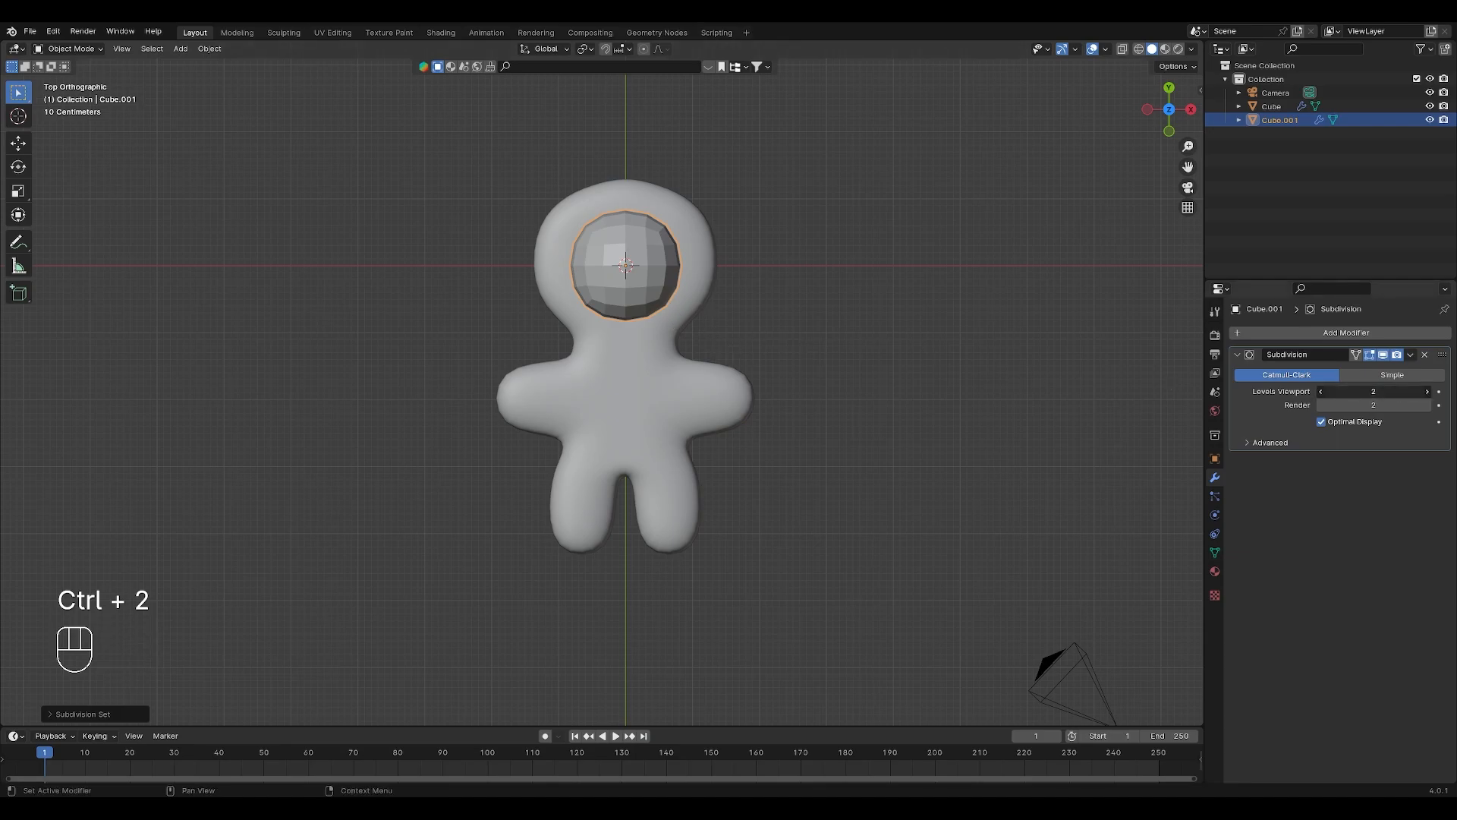
key(Return)
click(1397, 406)
text(3)
key(Return)
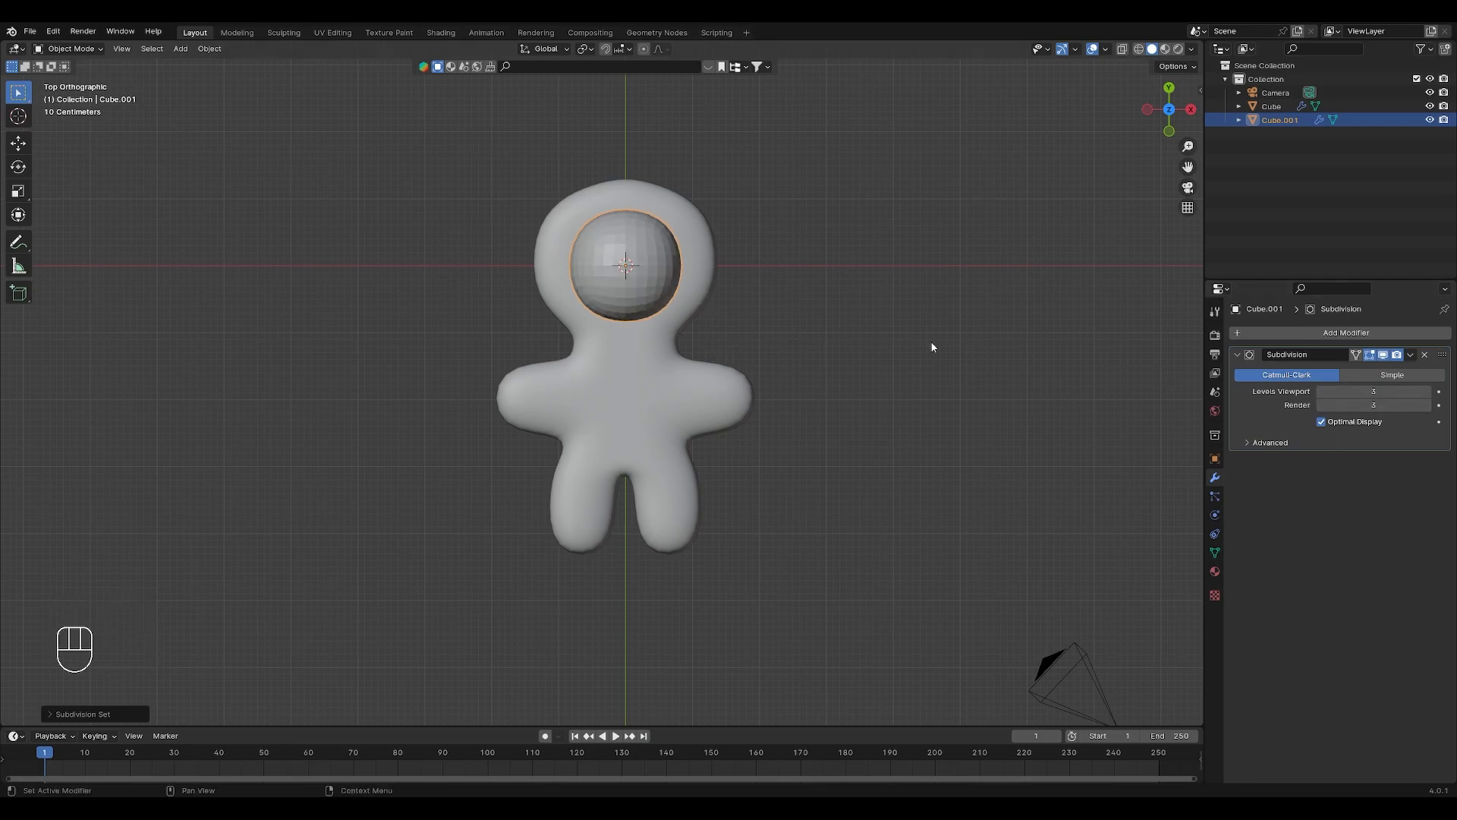
- Move the subdivided cube up along Z until it floats well above the character's head
middle_drag(702, 352, 690, 257)
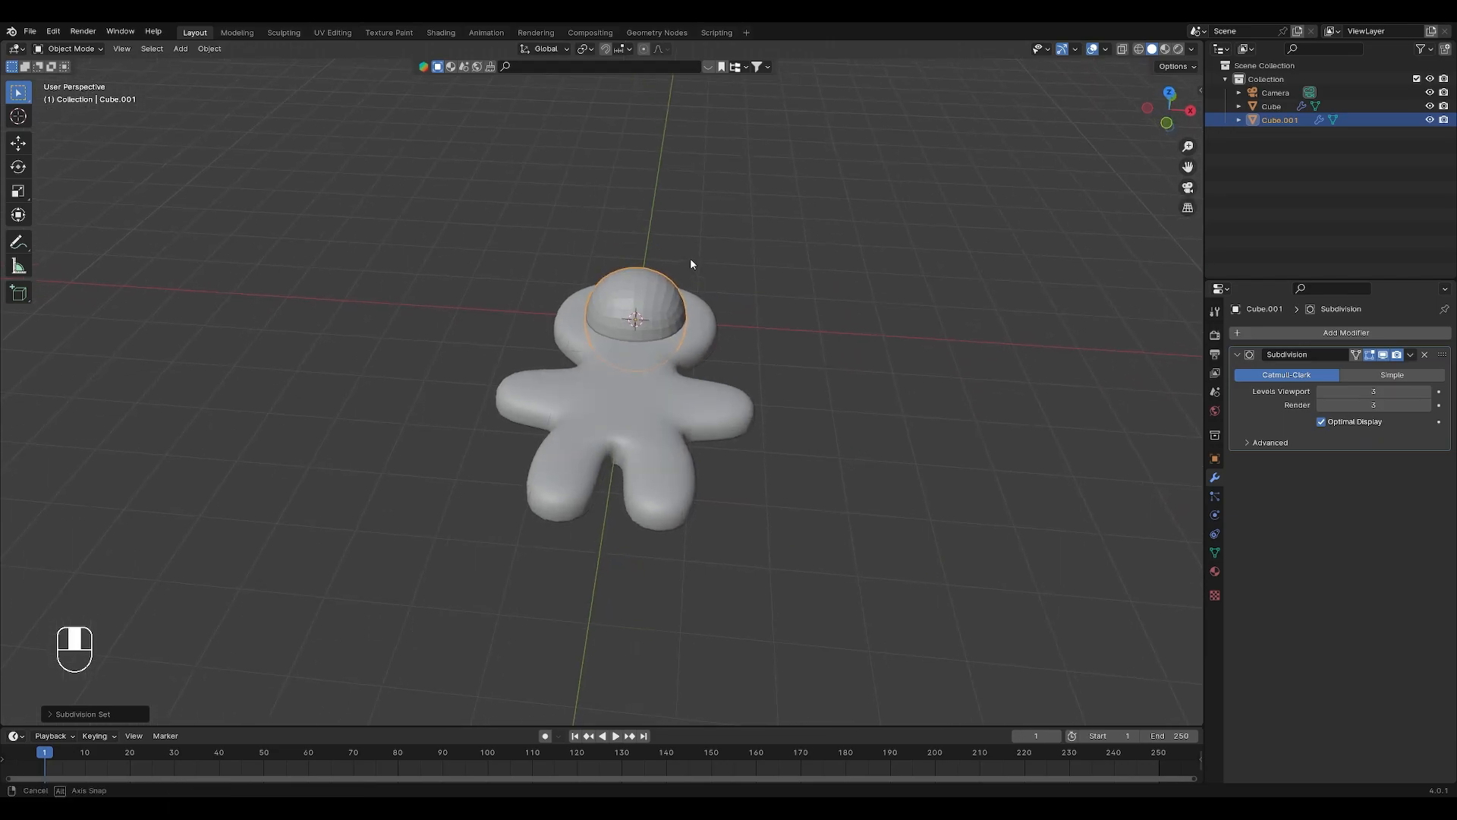
key(g)
key(z)
click(720, 232)
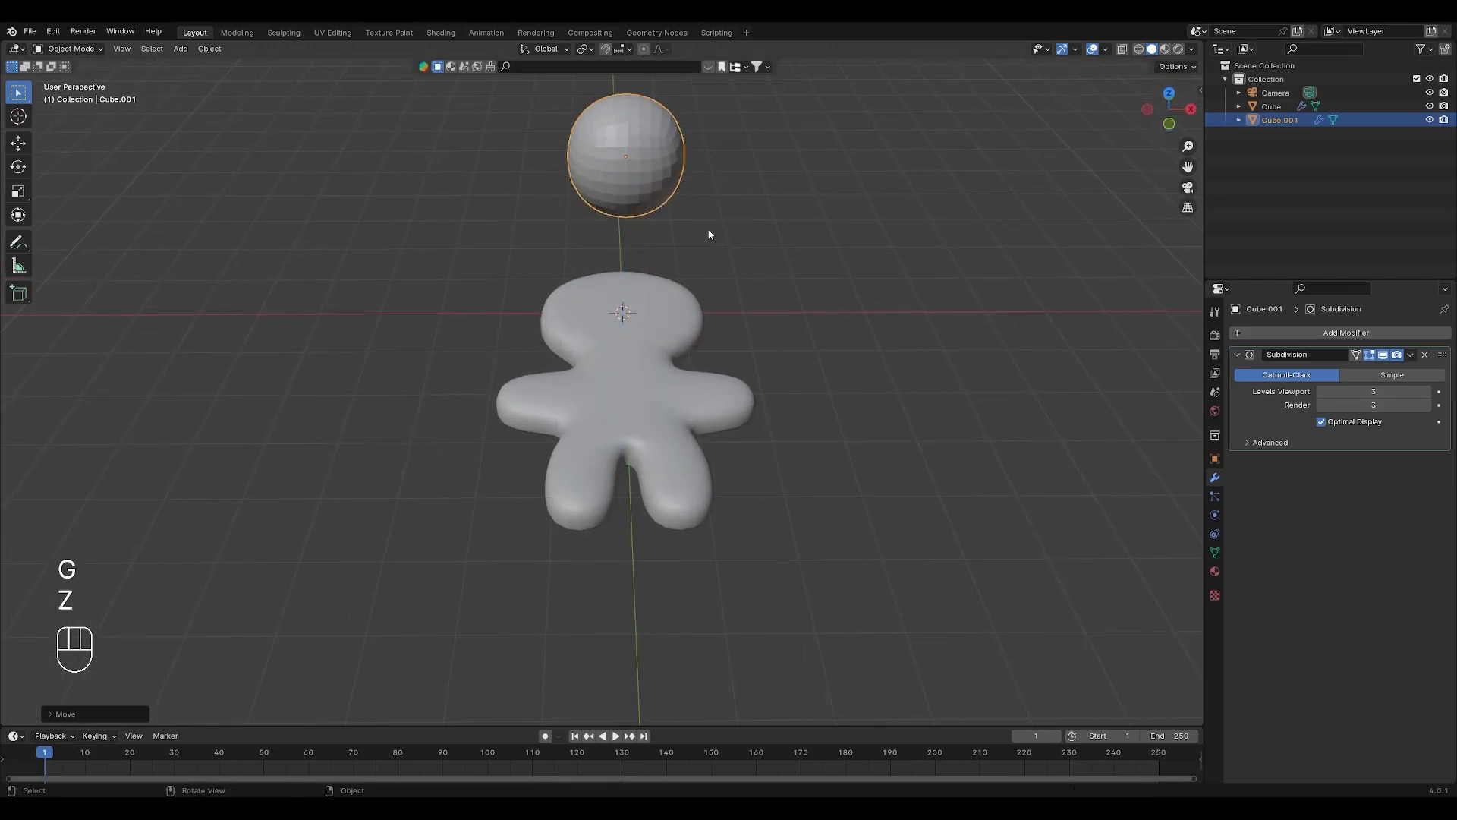
- Delete the bottom face of the floating cube in Edit Mode to leave its underside open
click(1169, 125)
shift+middle_drag(683, 194, 658, 357)
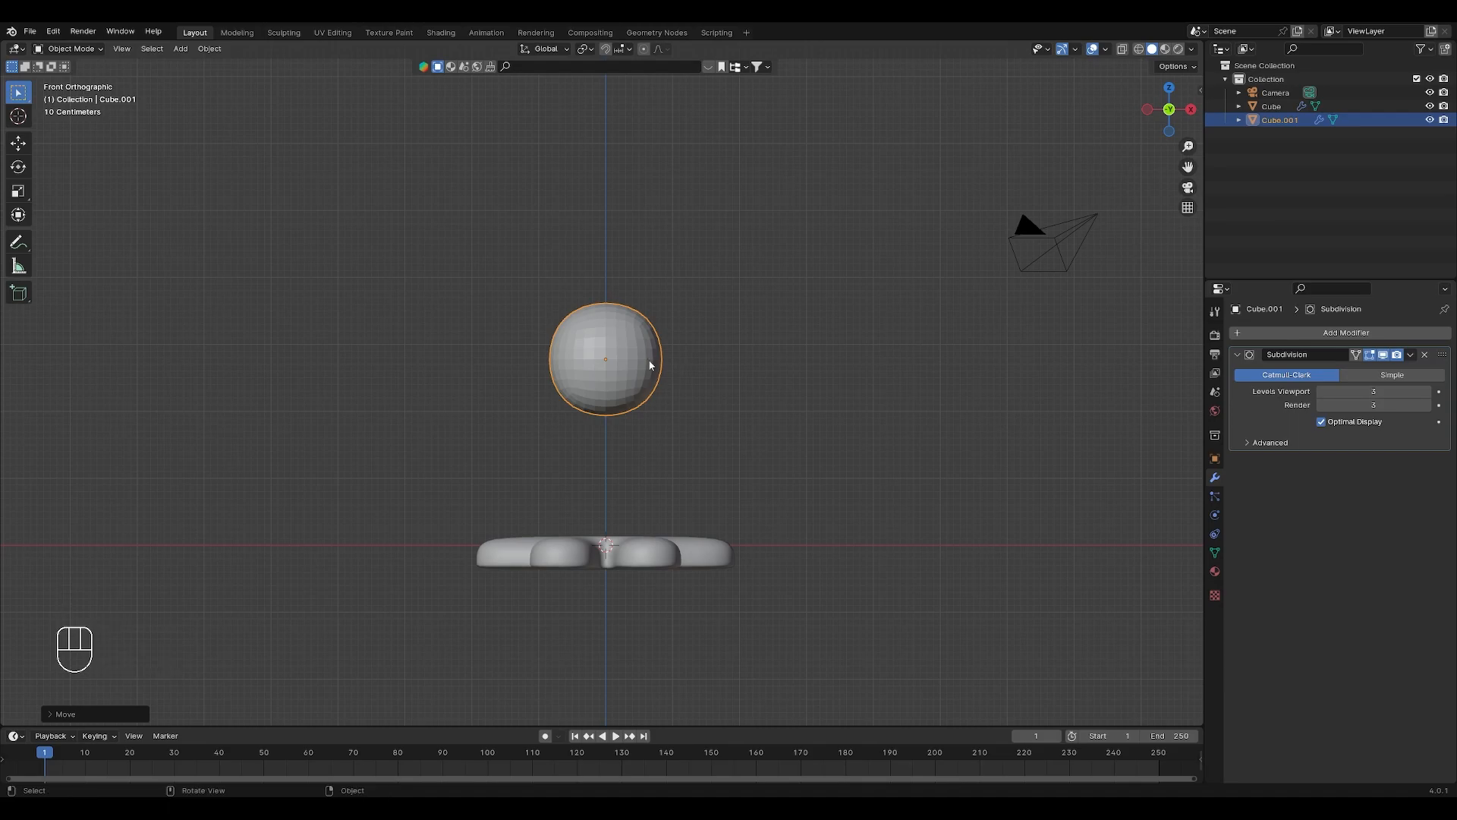
scroll(624, 368, up, 3)
key(Tab)
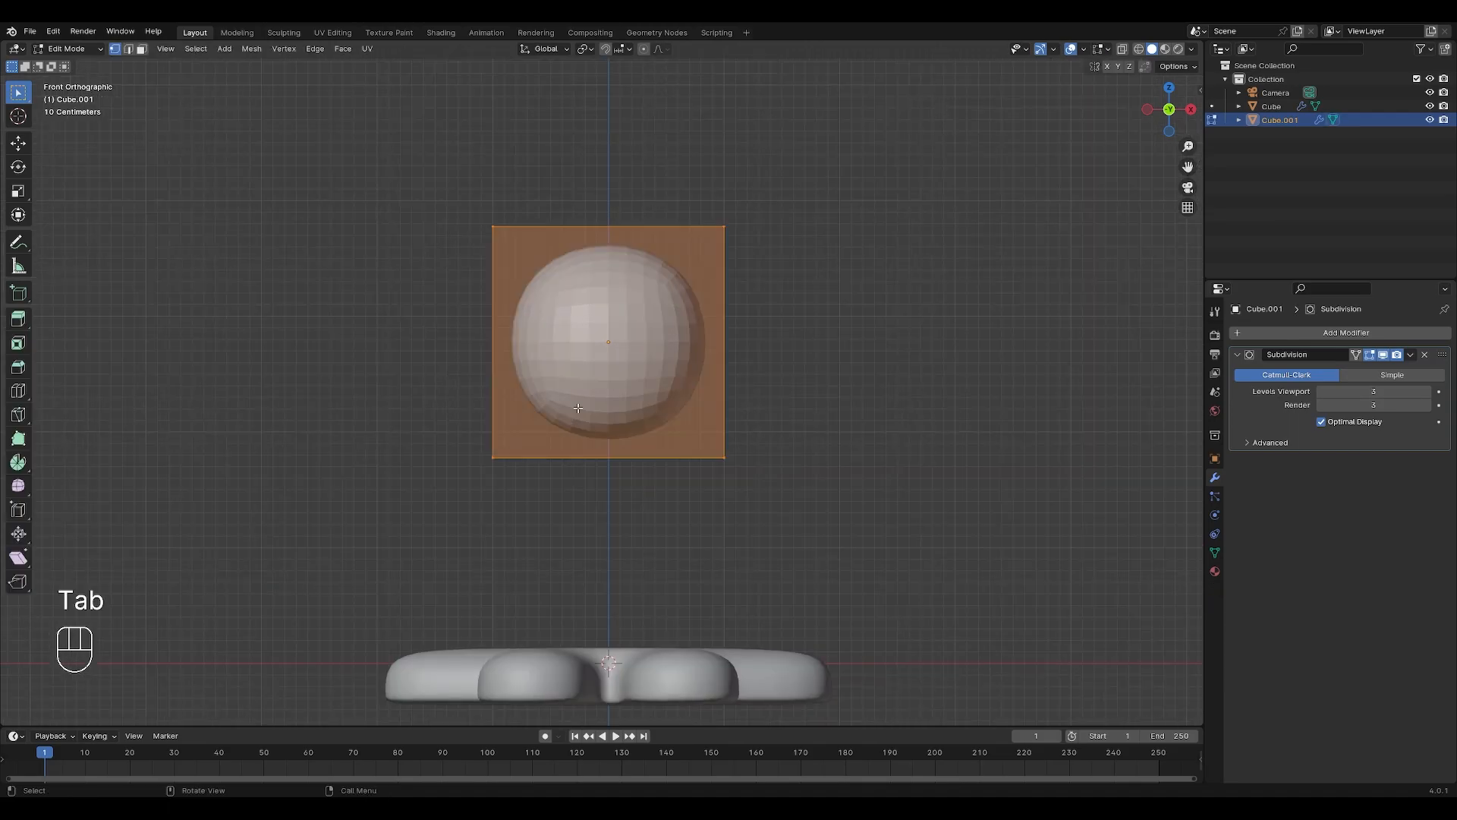
middle_drag(552, 476, 596, 482)
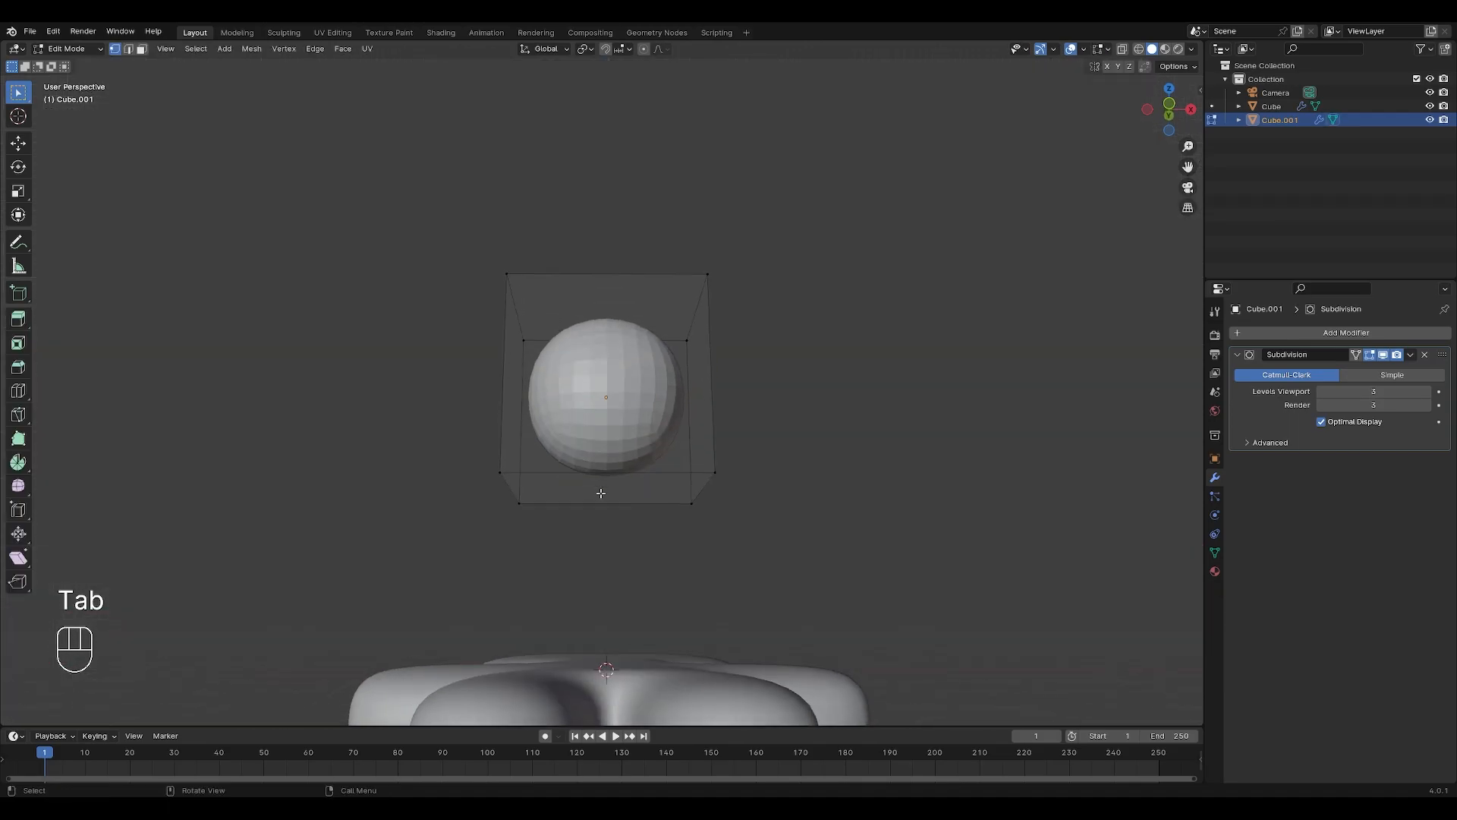
key(3)
click(605, 488)
key(x)
click(604, 487)
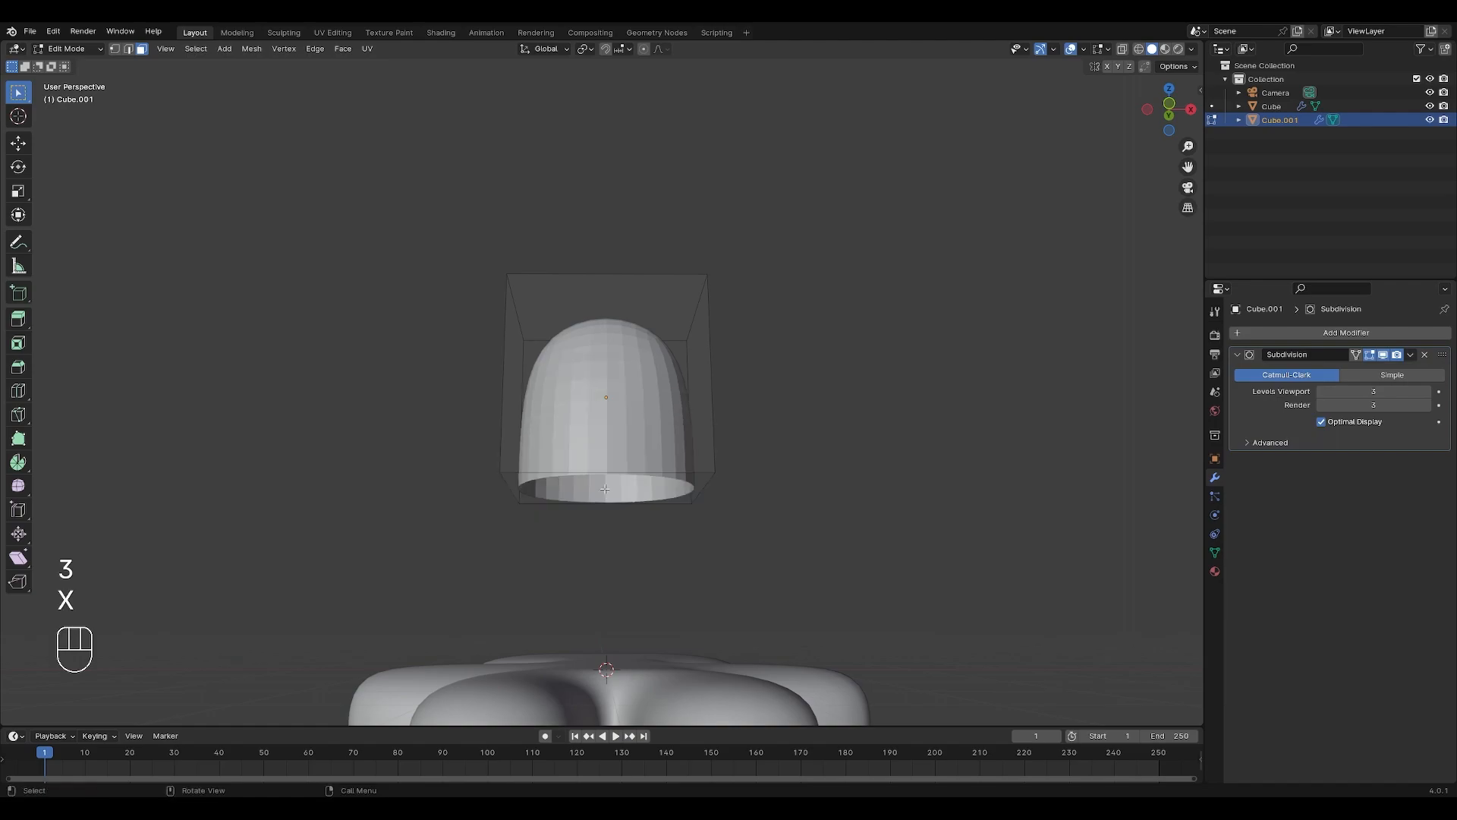
- Flatten the open cube in Object Mode by scaling it along Z to roughly a third of its height
middle_drag(820, 490, 823, 508)
key(Tab)
key(s)
key(z)
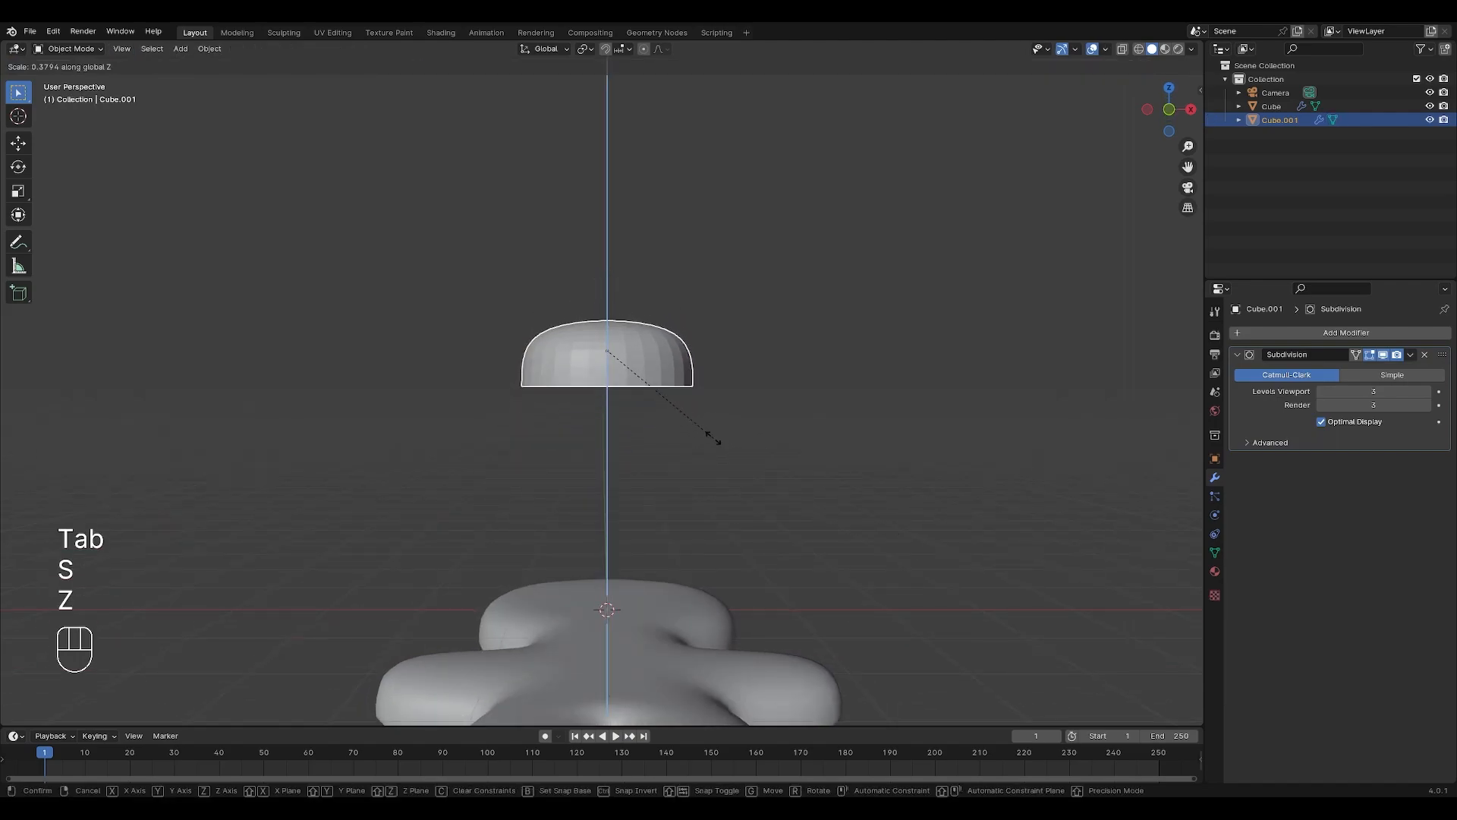
click(676, 403)
- Add a horizontal loop cut around the flattened cube and slide it down close to the open bottom edge
key(ctrl+r)
key(Tab)
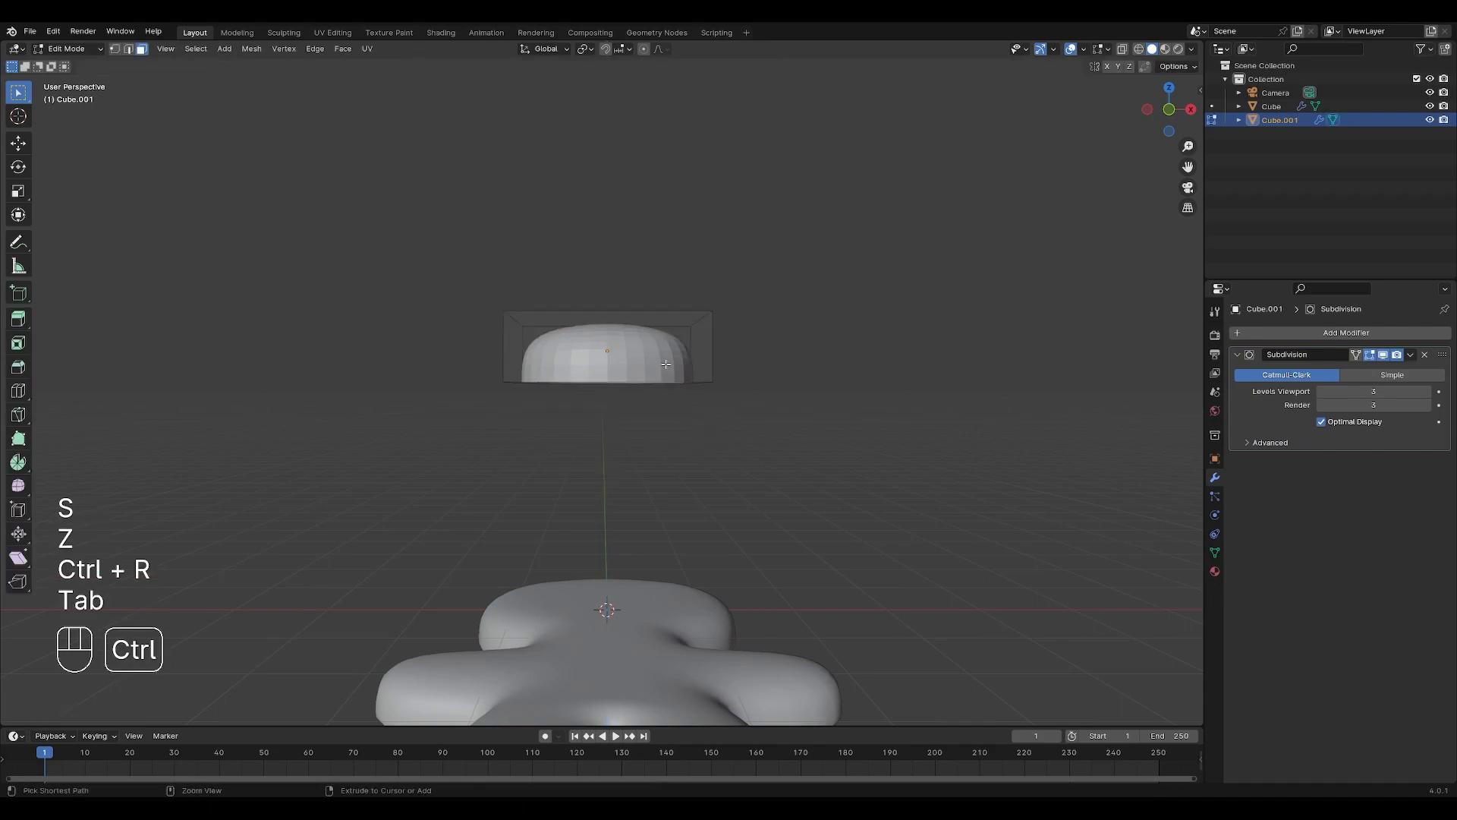
key(ctrl+r)
click(506, 360)
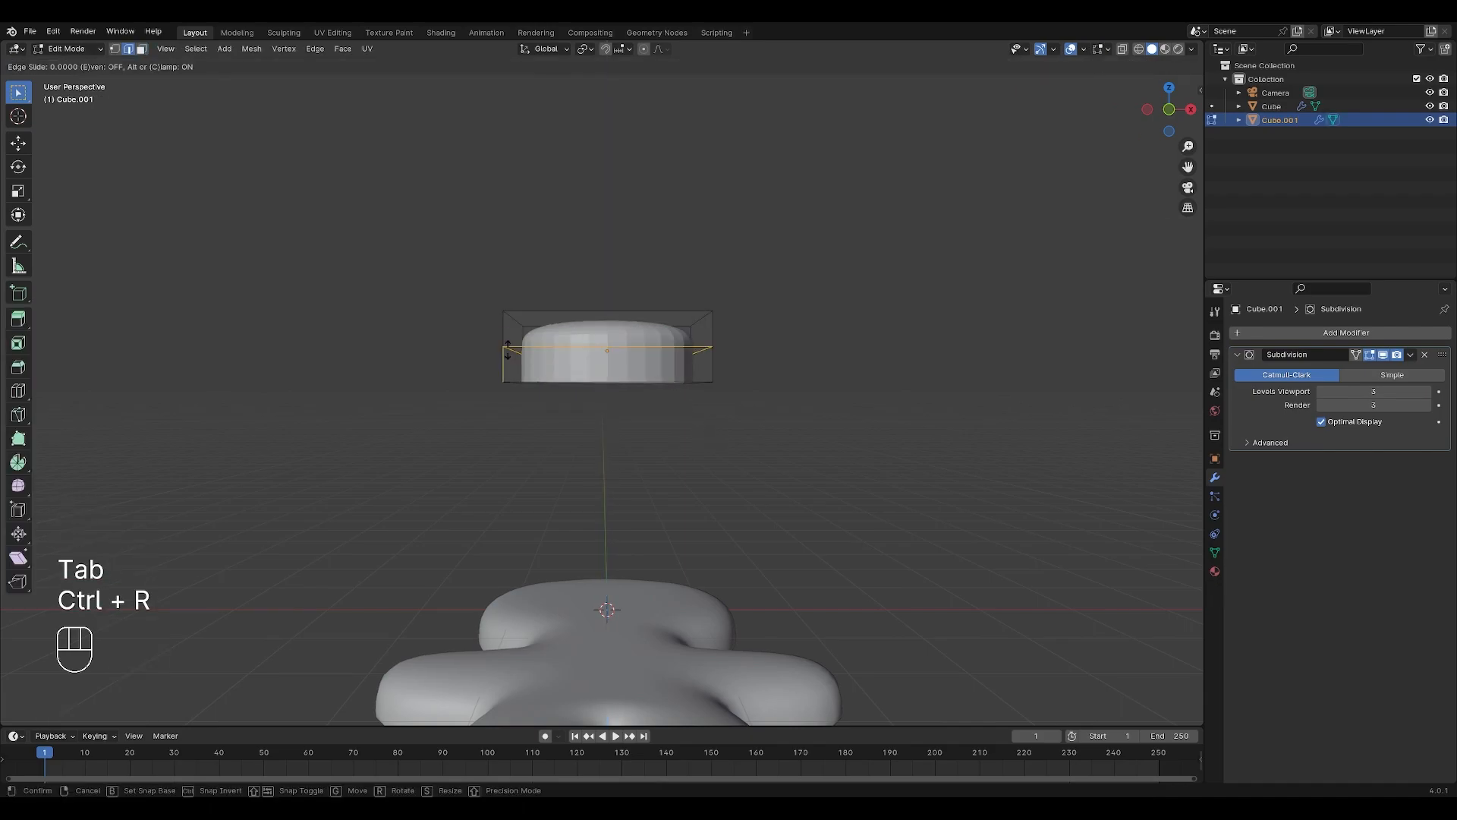
click(507, 372)
- Scale the flattened cube's top face inward and lower it about 0.17 m along Z to form a shallow dome
middle_drag(665, 342, 666, 369)
drag(489, 250, 719, 314)
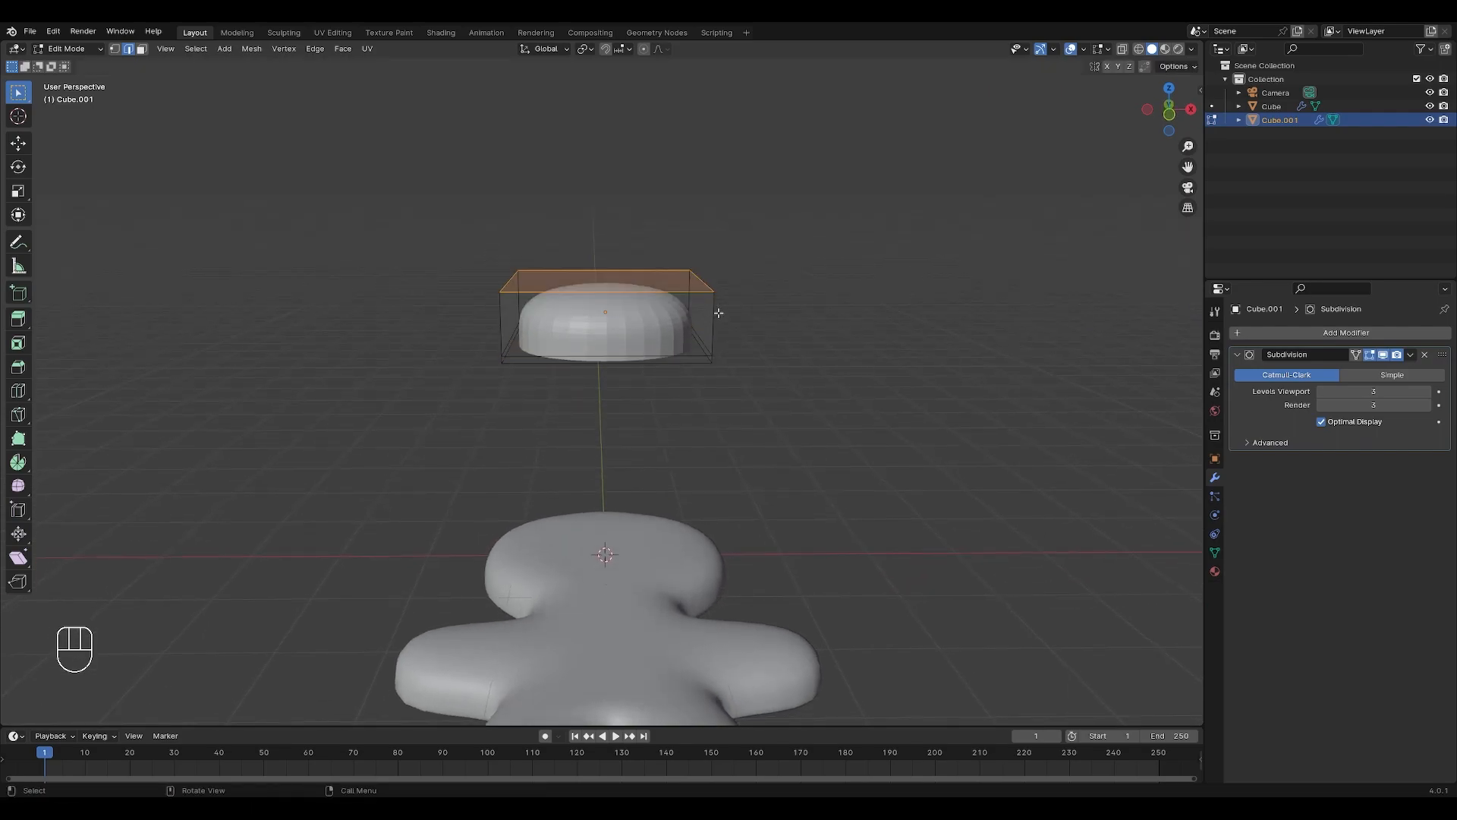
key(s)
click(828, 339)
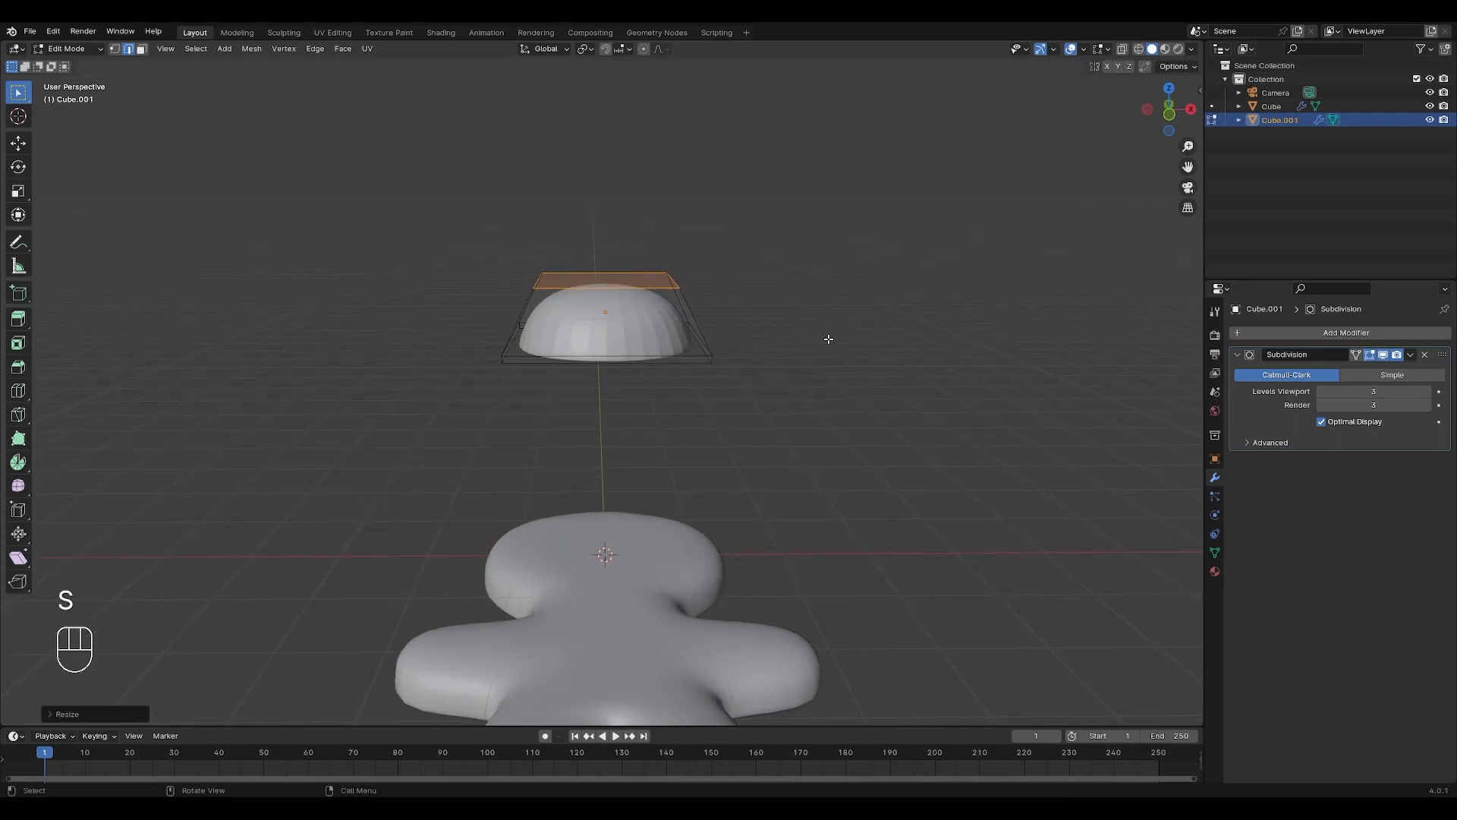
key(g)
key(z)
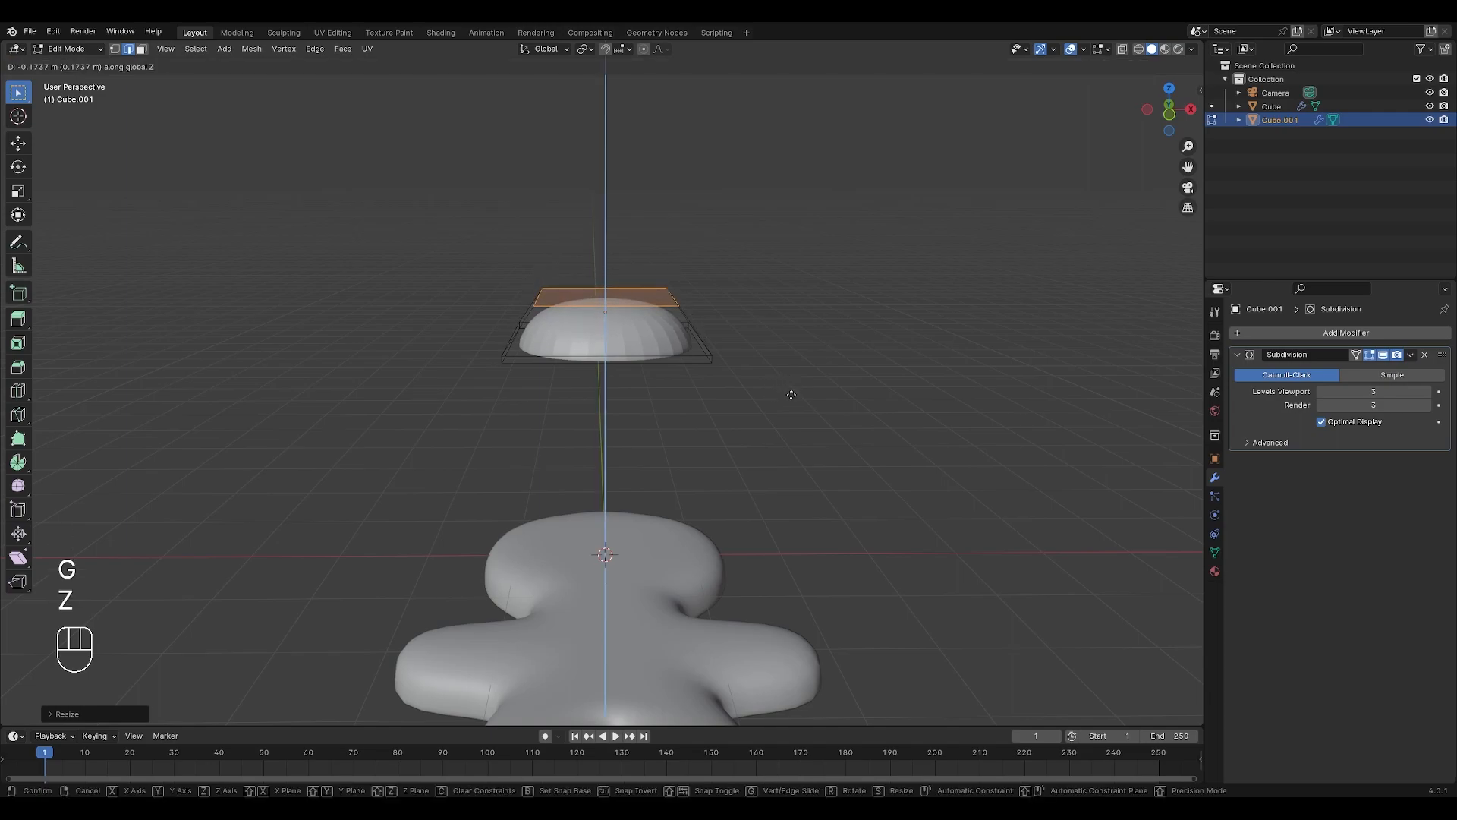
click(792, 395)
- Apply Shade Smooth to the dome in Object Mode
key(Tab)
right_click(640, 331)
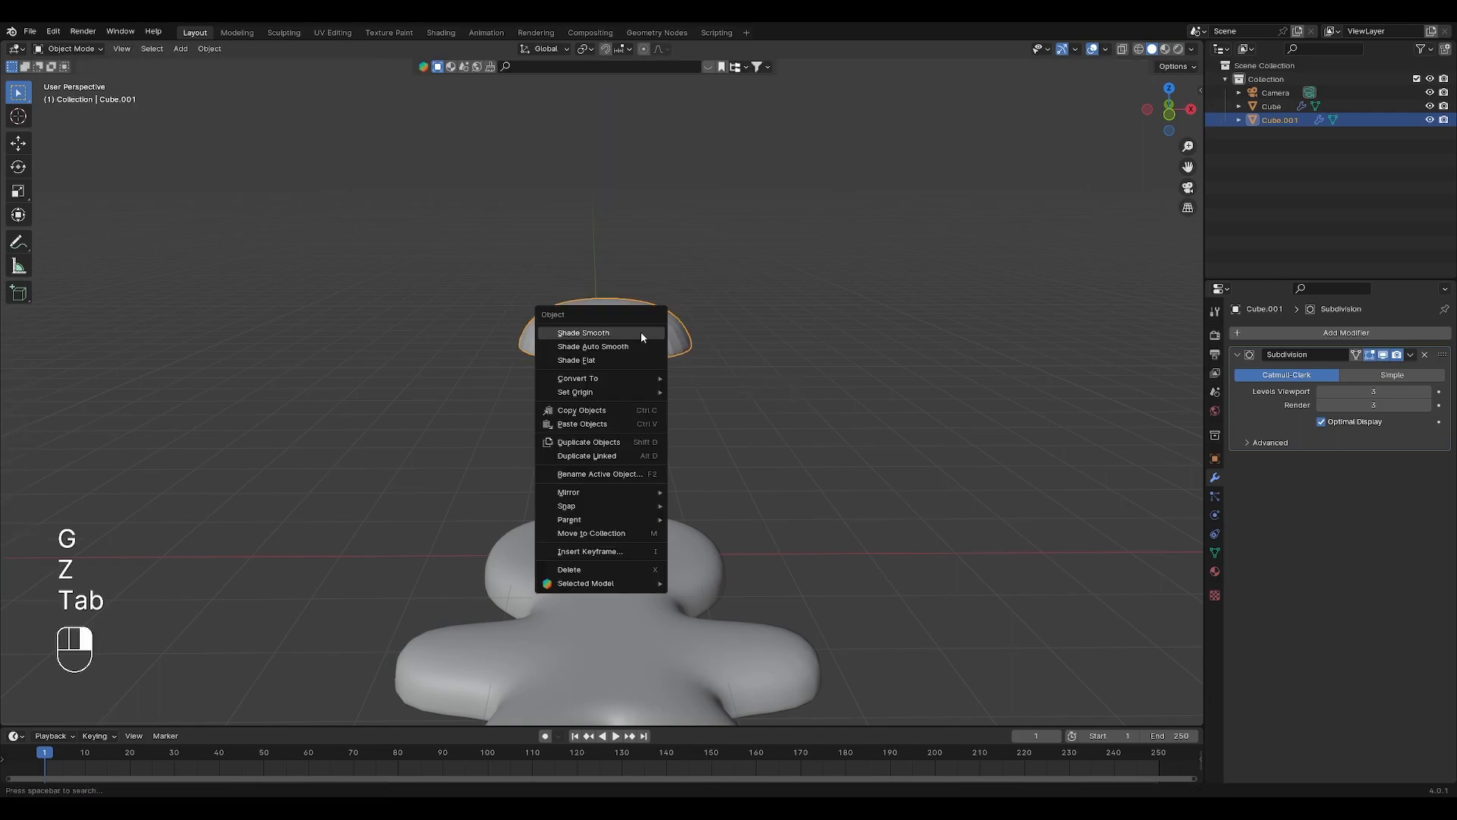
click(641, 331)
- Scale the dome down to eye size in top view and place it over the head on the negative X side
click(1169, 88)
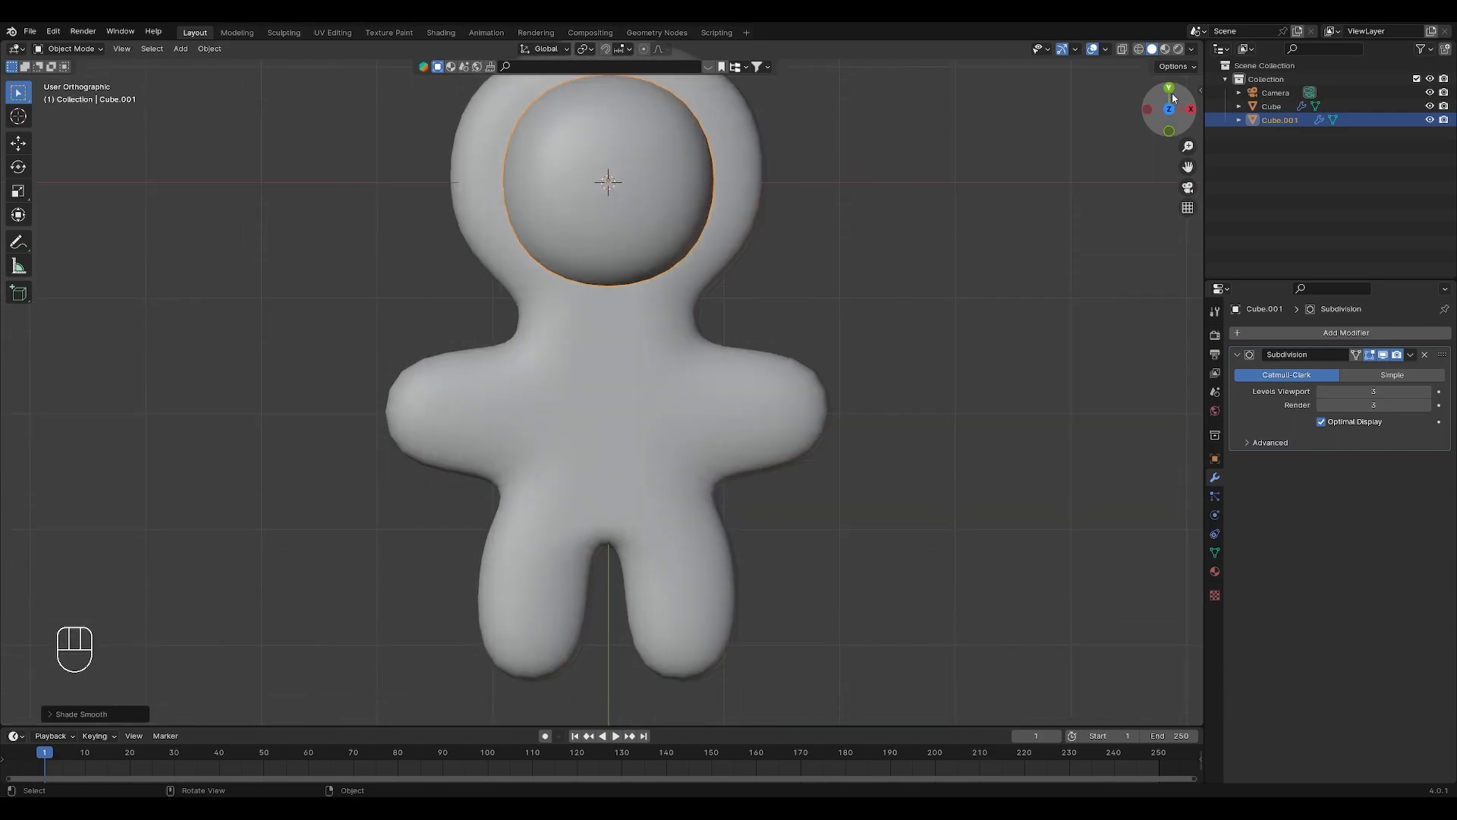
key(s)
click(699, 244)
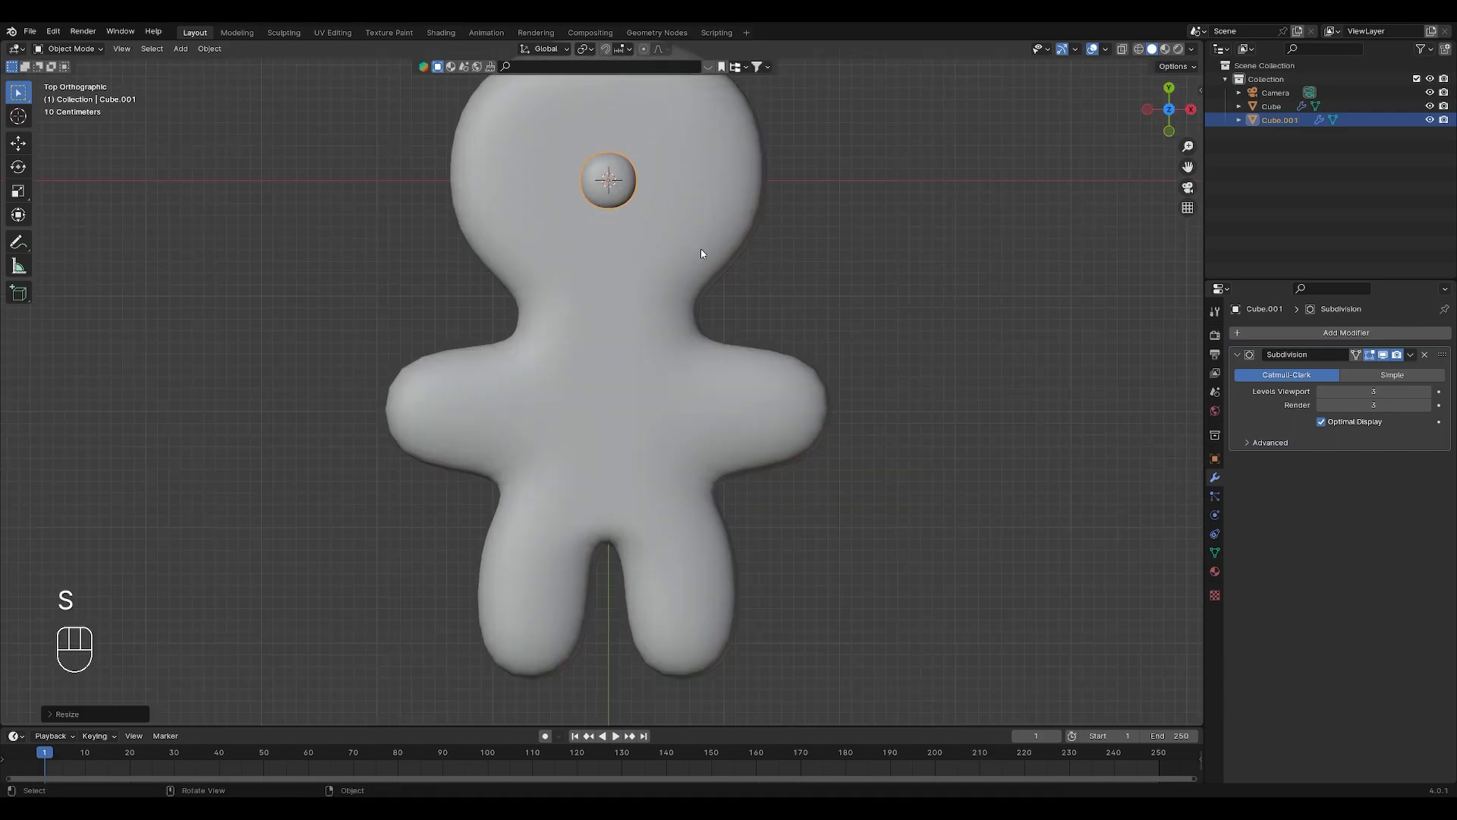
scroll(699, 301, down, 2)
key(g)
click(658, 270)
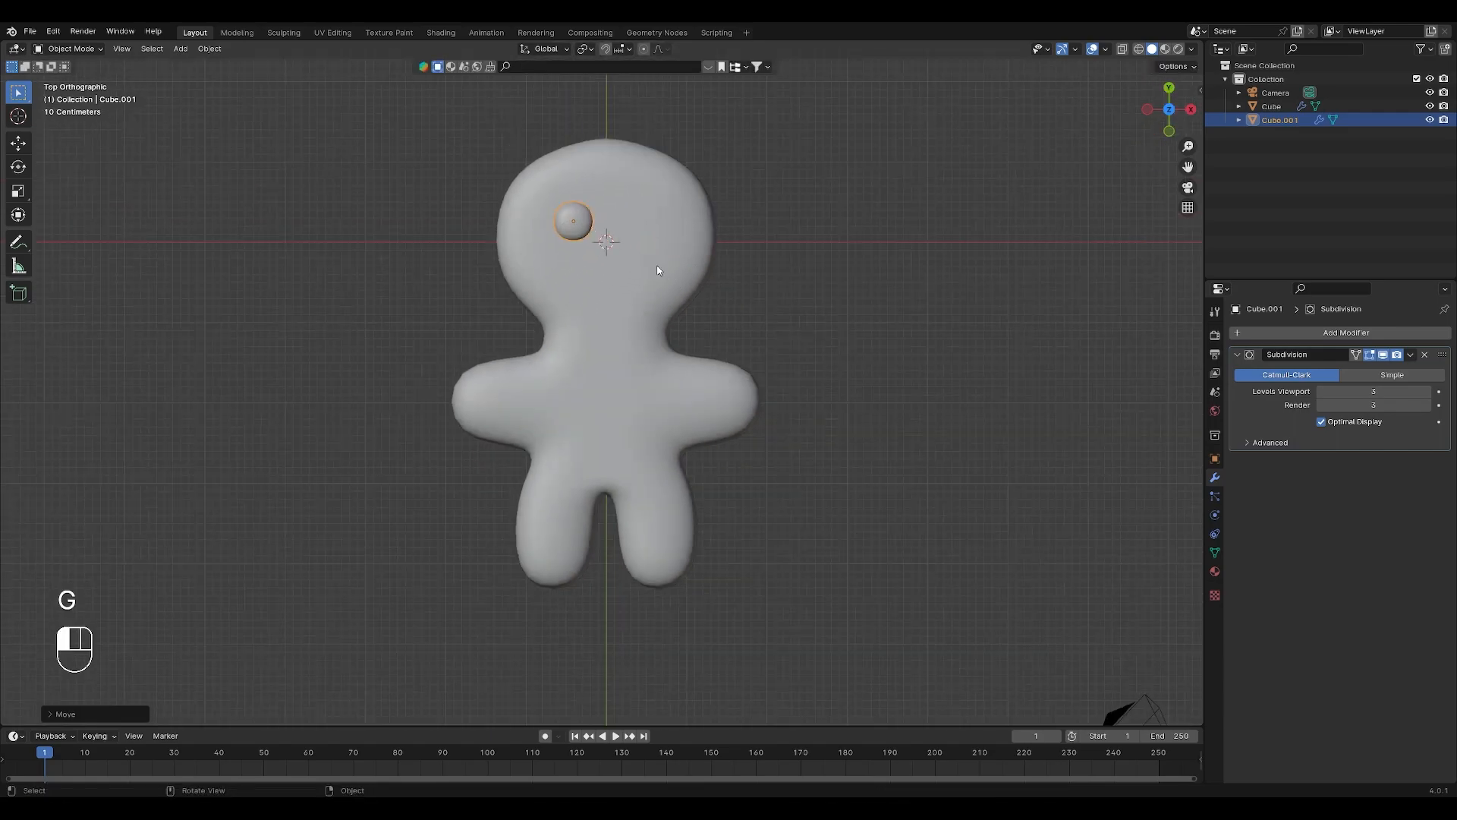
- Add a Mirror modifier to the eye, using the Cube body as the mirror object
click(1320, 337)
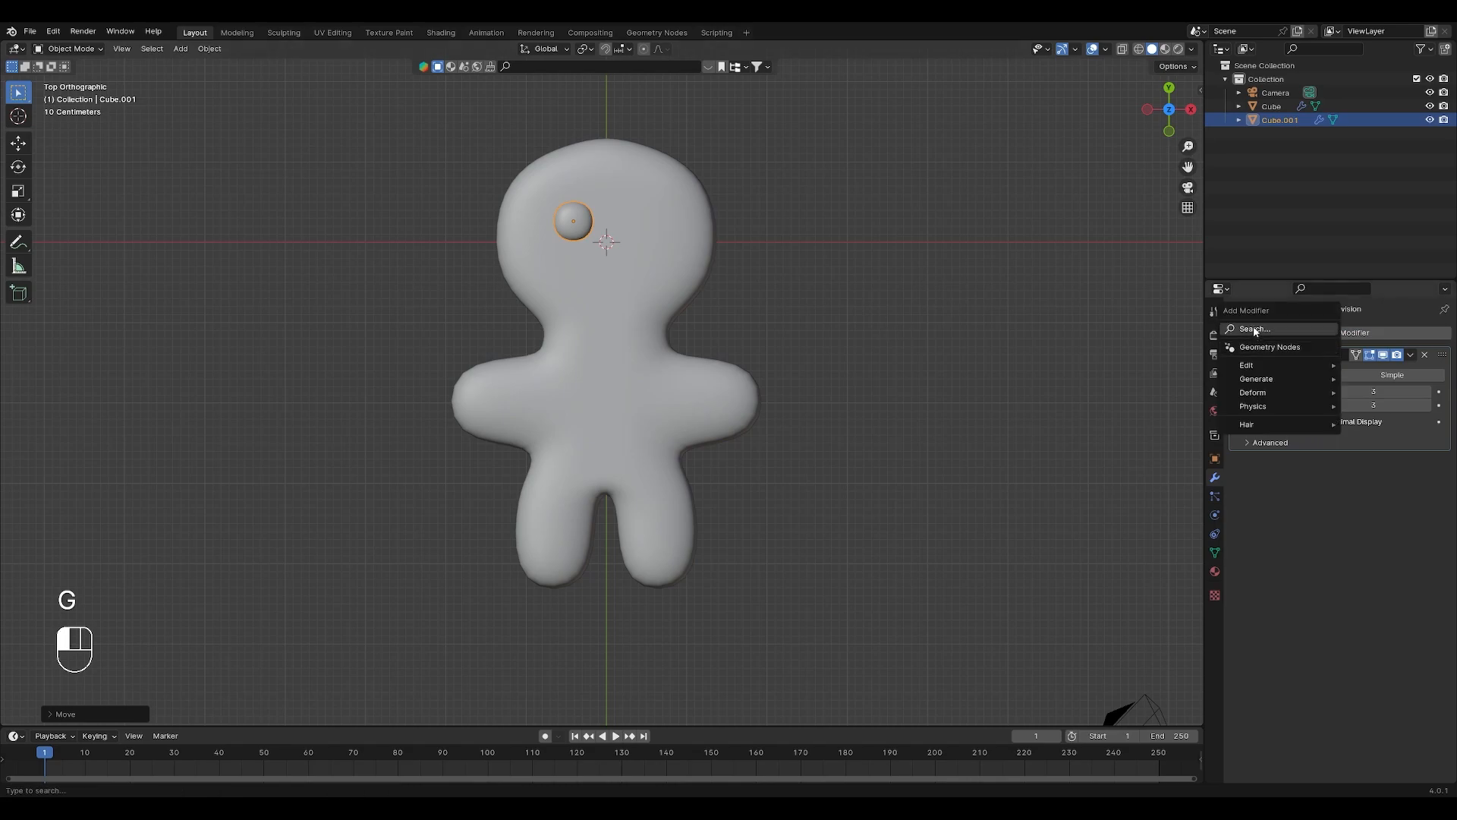
mouse_move(1290, 347)
click(1292, 377)
click(1425, 547)
click(674, 296)
- Lower the mirrored eyes about 2.58 m along Z so they sit on the face's upper surface
click(1169, 131)
key(g)
key(z)
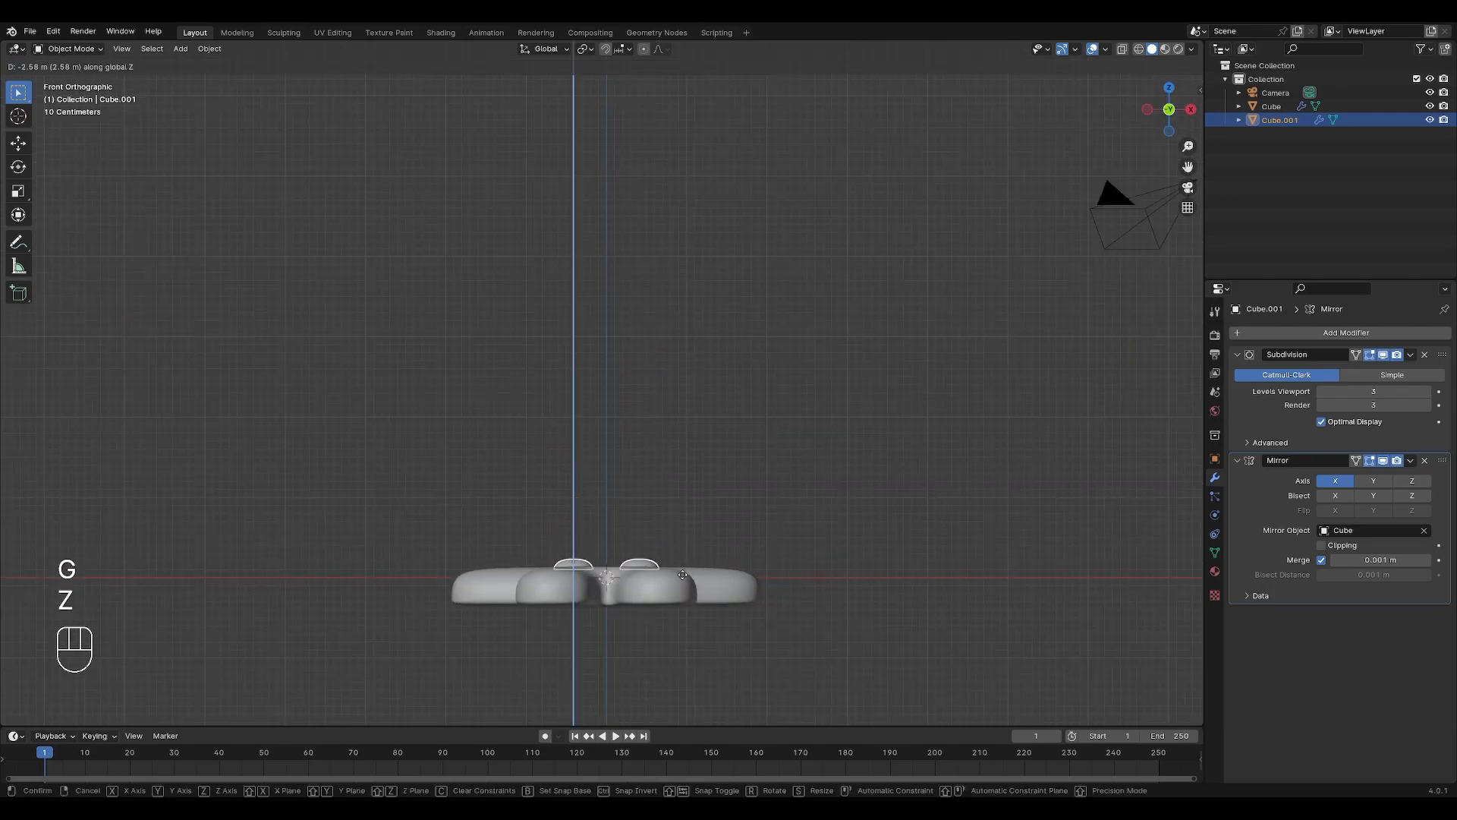
click(682, 575)
middle_drag(874, 369, 851, 468)
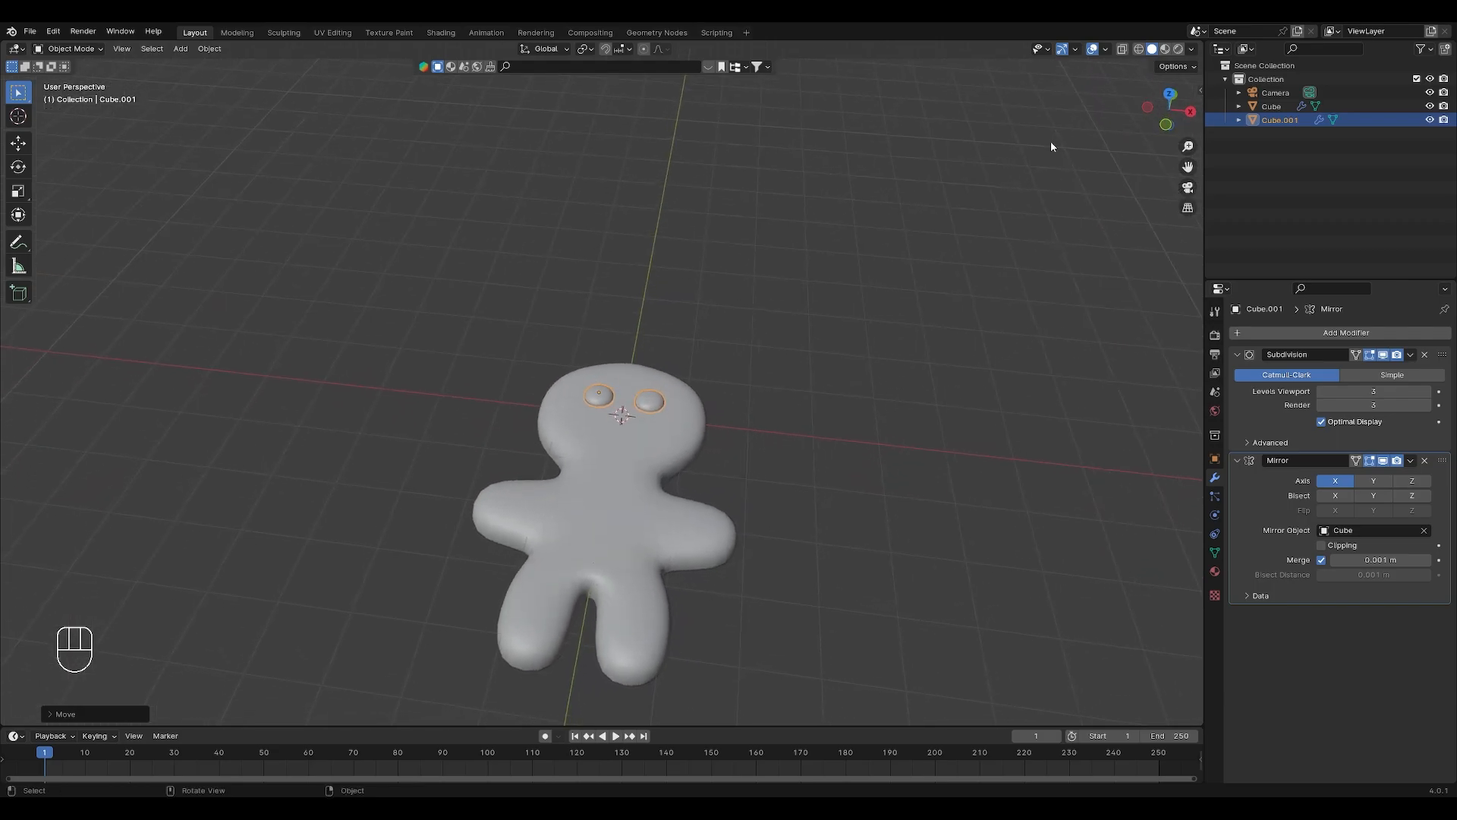
click(1172, 99)
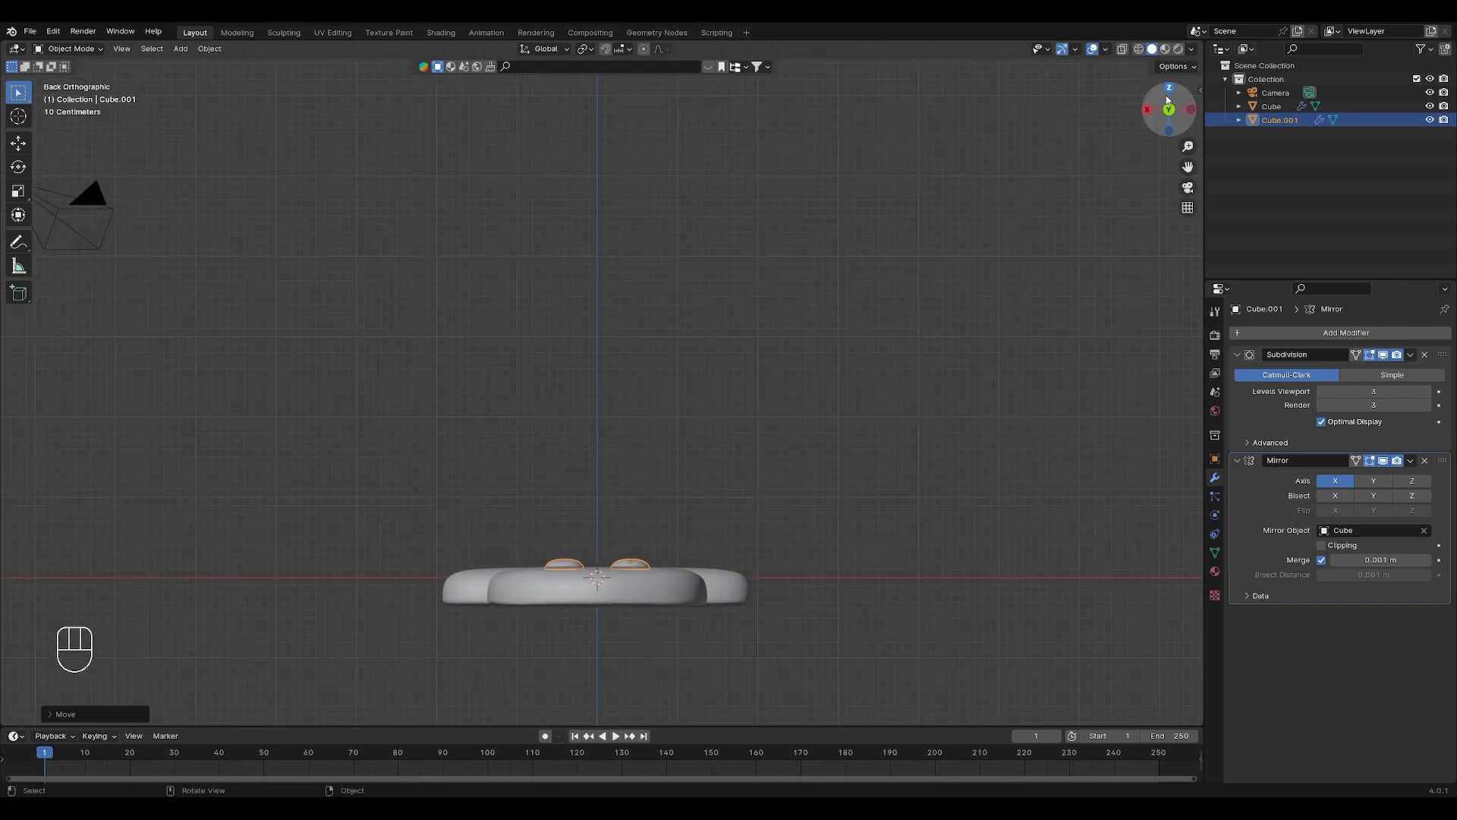
- Duplicate the eyes, remove the copy's Mirror modifier and centre the single dome on the upper chest in top view
click(1173, 91)
scroll(671, 391, down, 2)
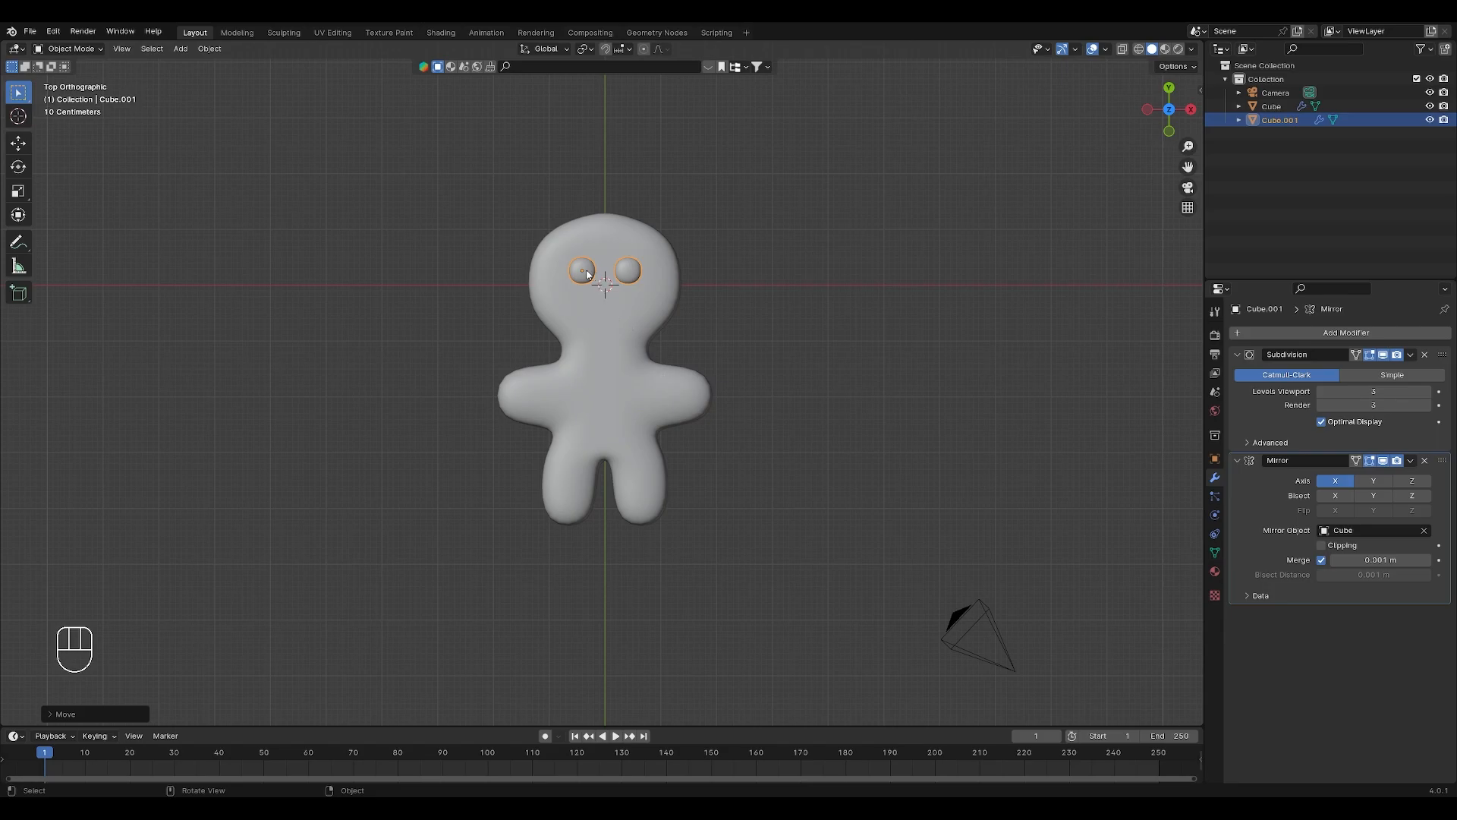
key(shift+d)
click(604, 346)
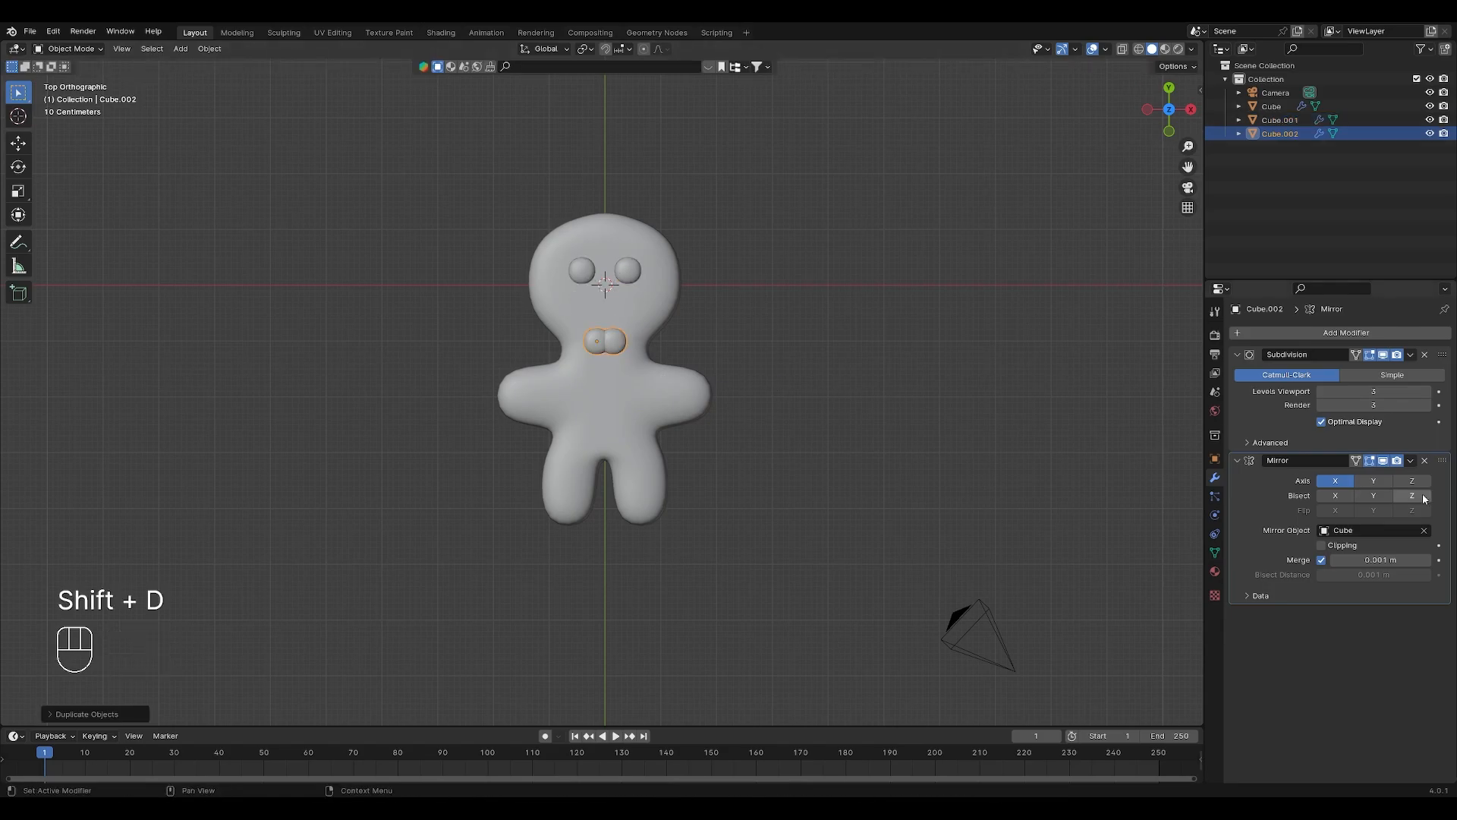
click(1425, 460)
key(g)
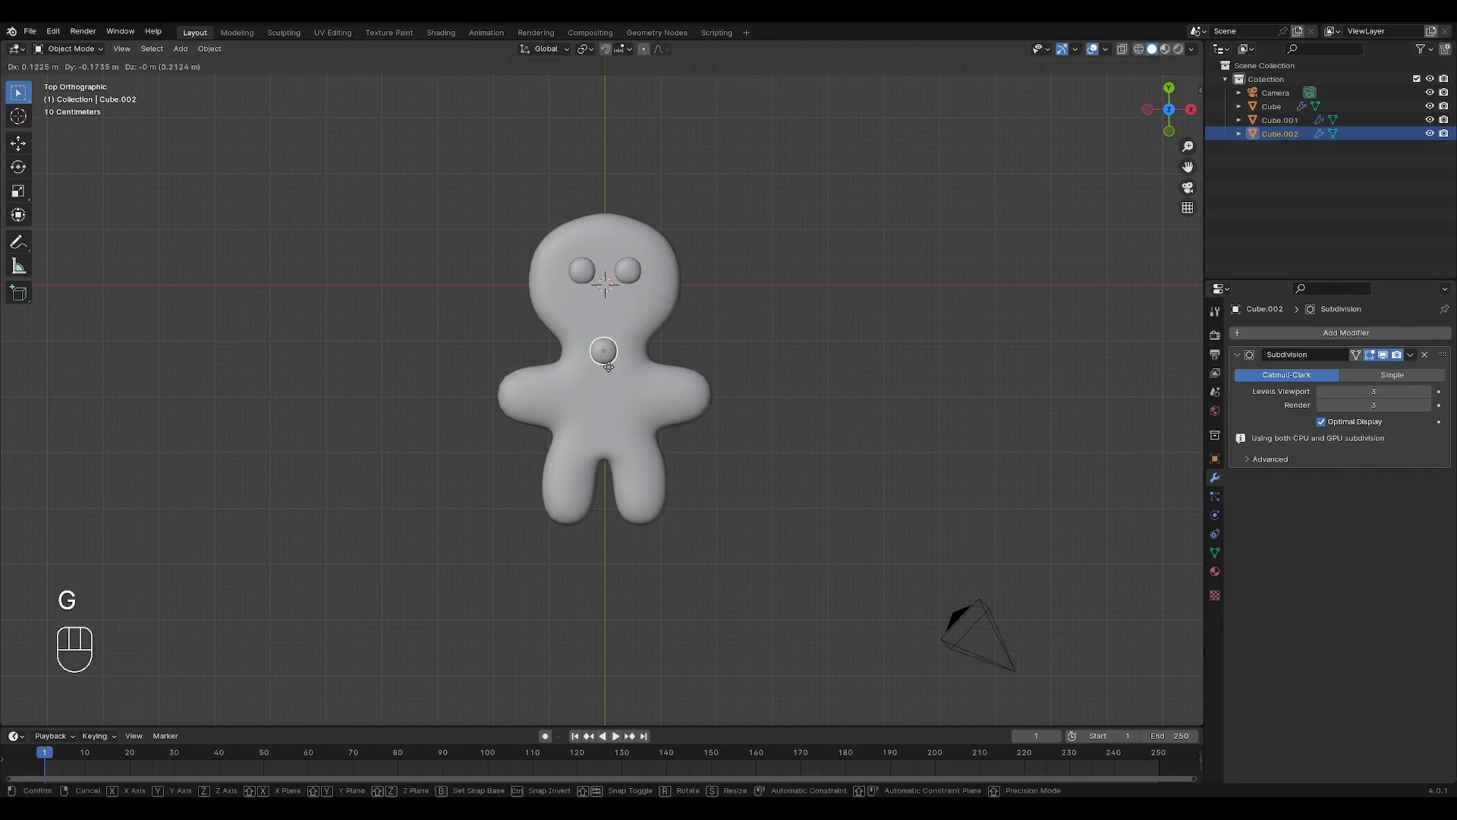
click(612, 395)
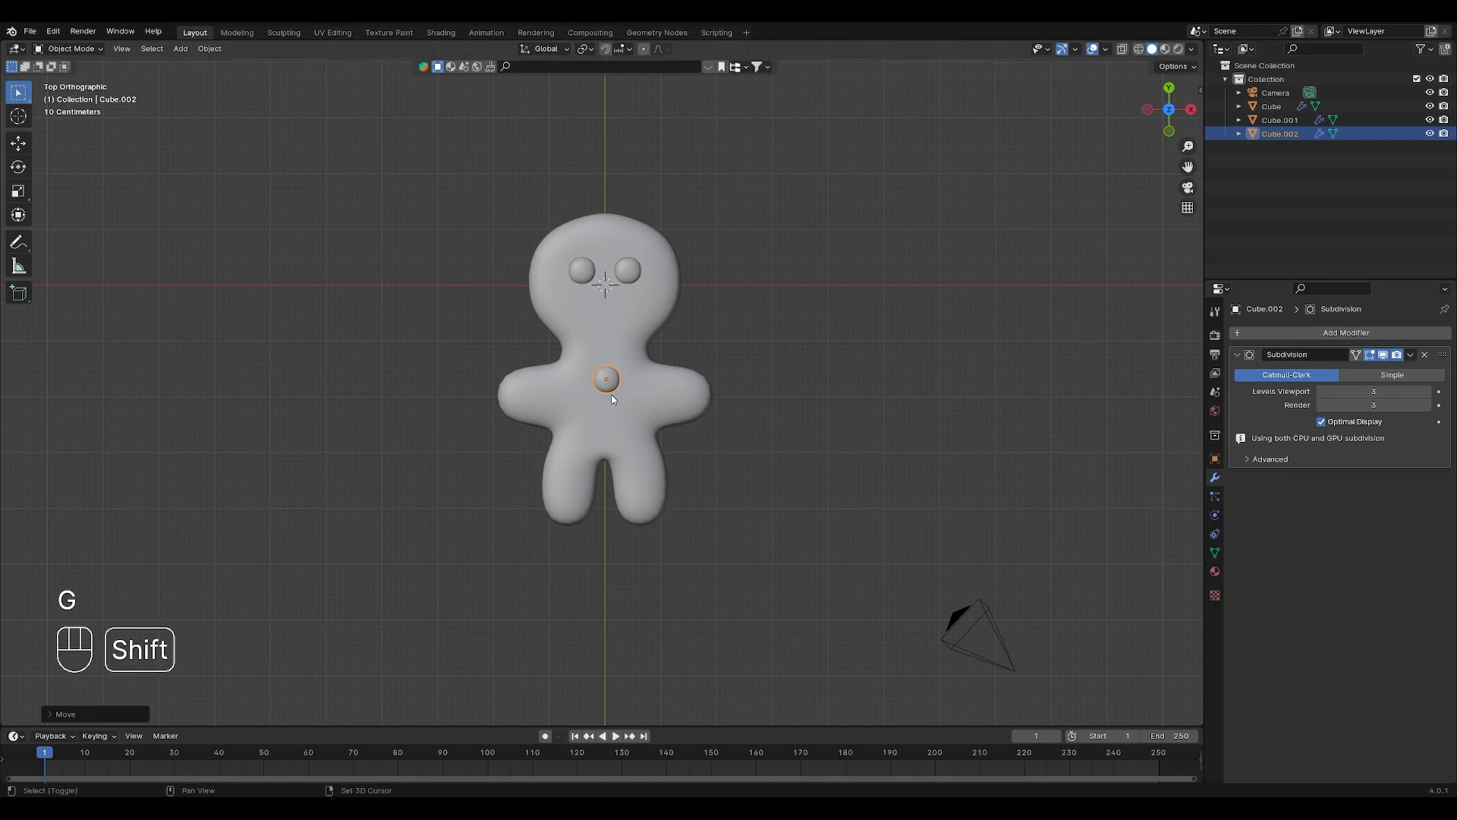
- Duplicate the chest button about 0.78 m down the body along negative Y as a second button
key(shift+d)
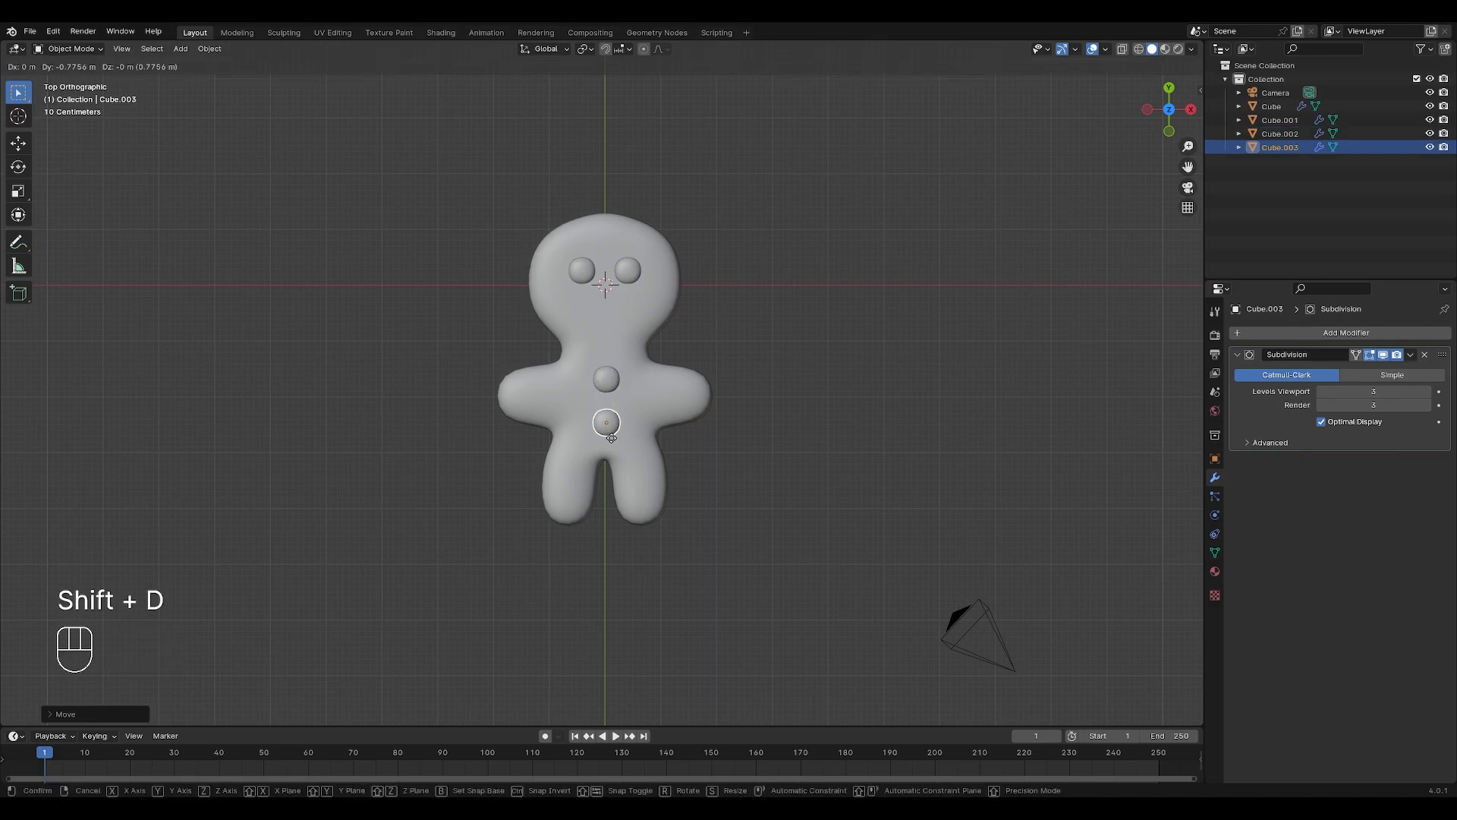
click(612, 438)
scroll(681, 479, up, 3)
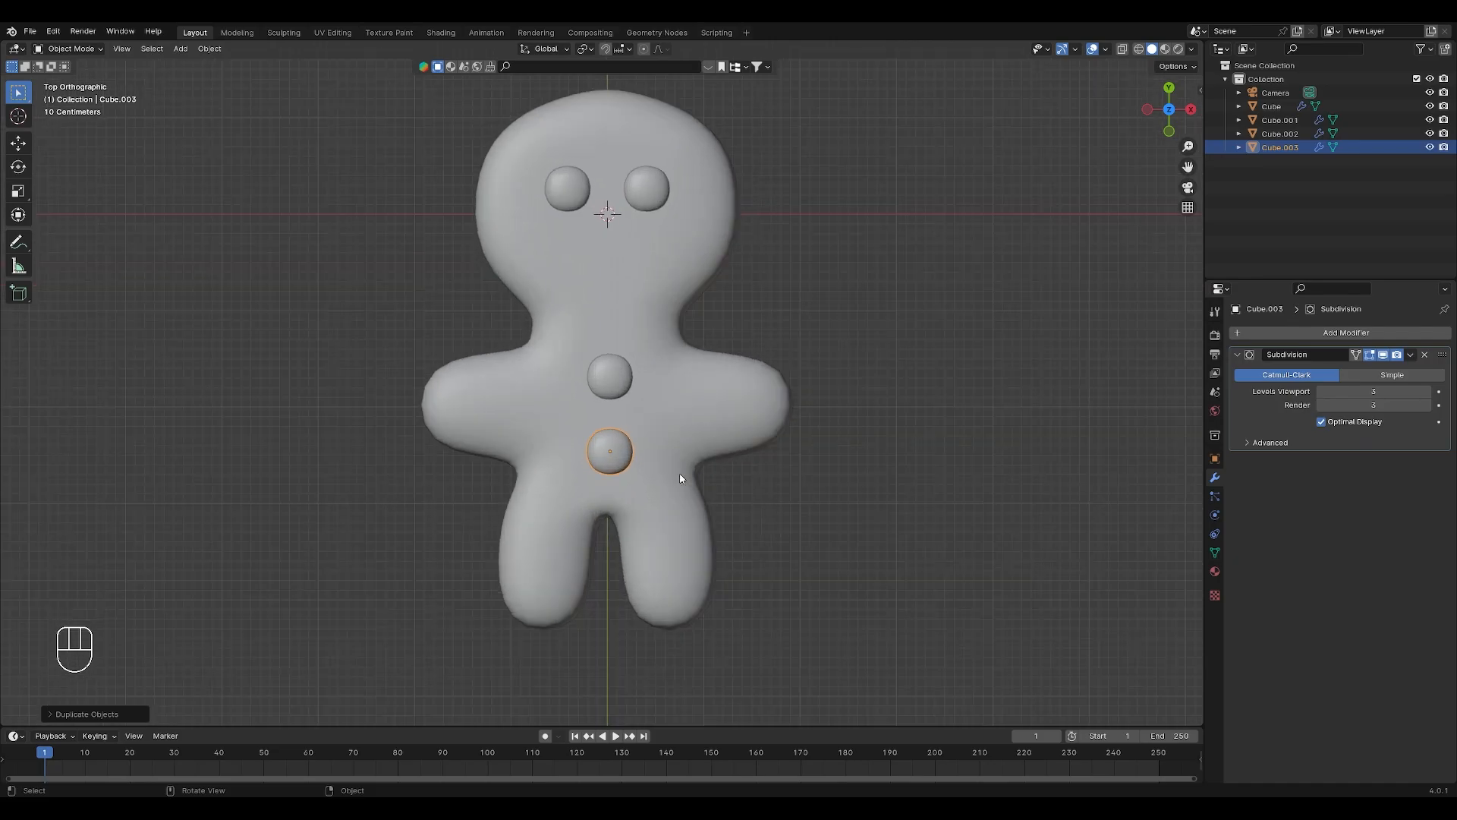
- Select both chest buttons together and align them on the body's centre line
drag(566, 343, 662, 469)
click(614, 380)
shift+click(617, 449)
key(g)
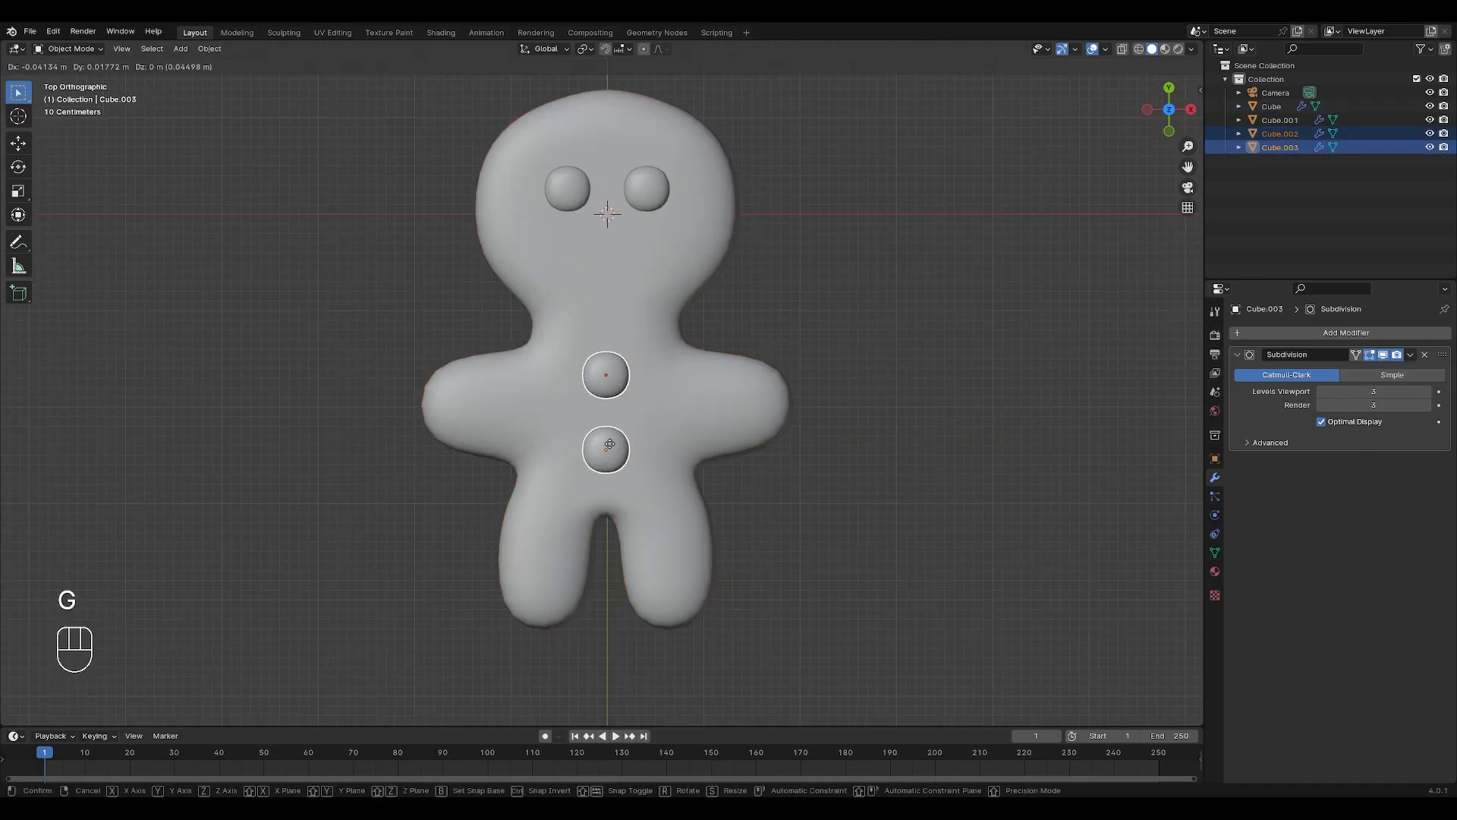
click(611, 442)
key(g)
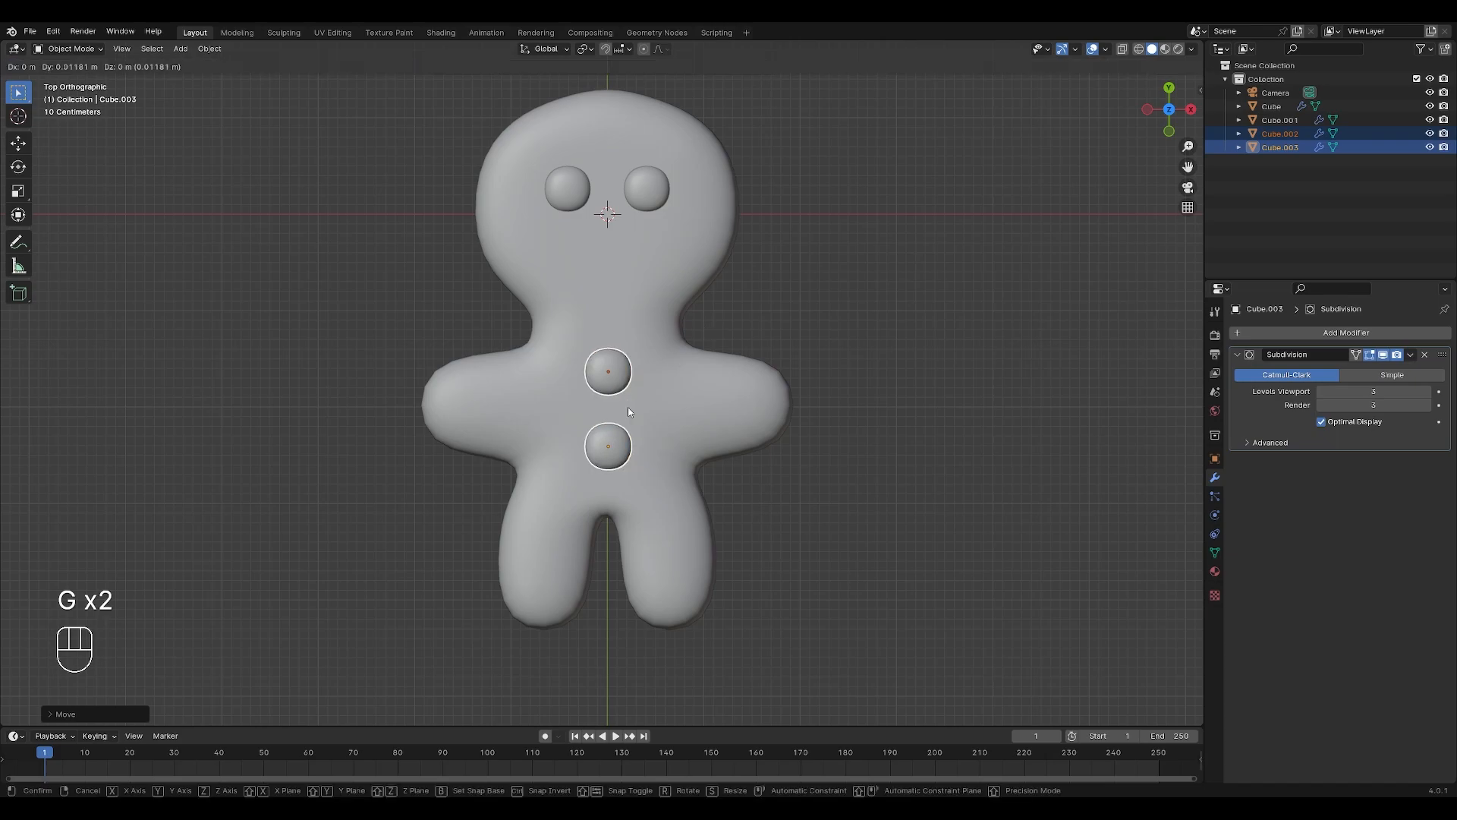
click(628, 408)
click(723, 313)
- Add a Bezier curve and raise it about 1.12 m along Z above the face
key(shift+a)
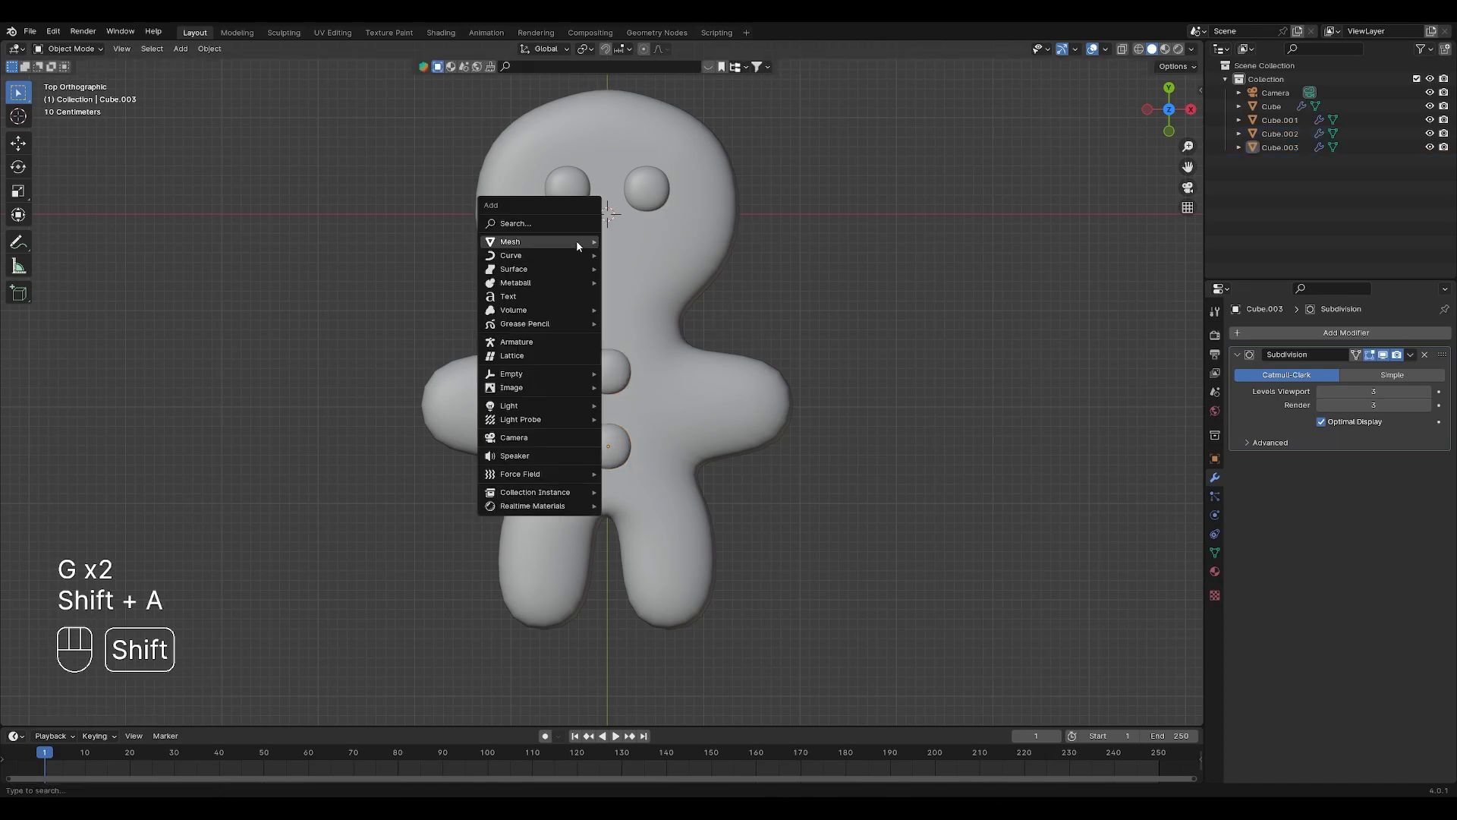
mouse_move(588, 255)
click(637, 257)
scroll(641, 514, down, 5)
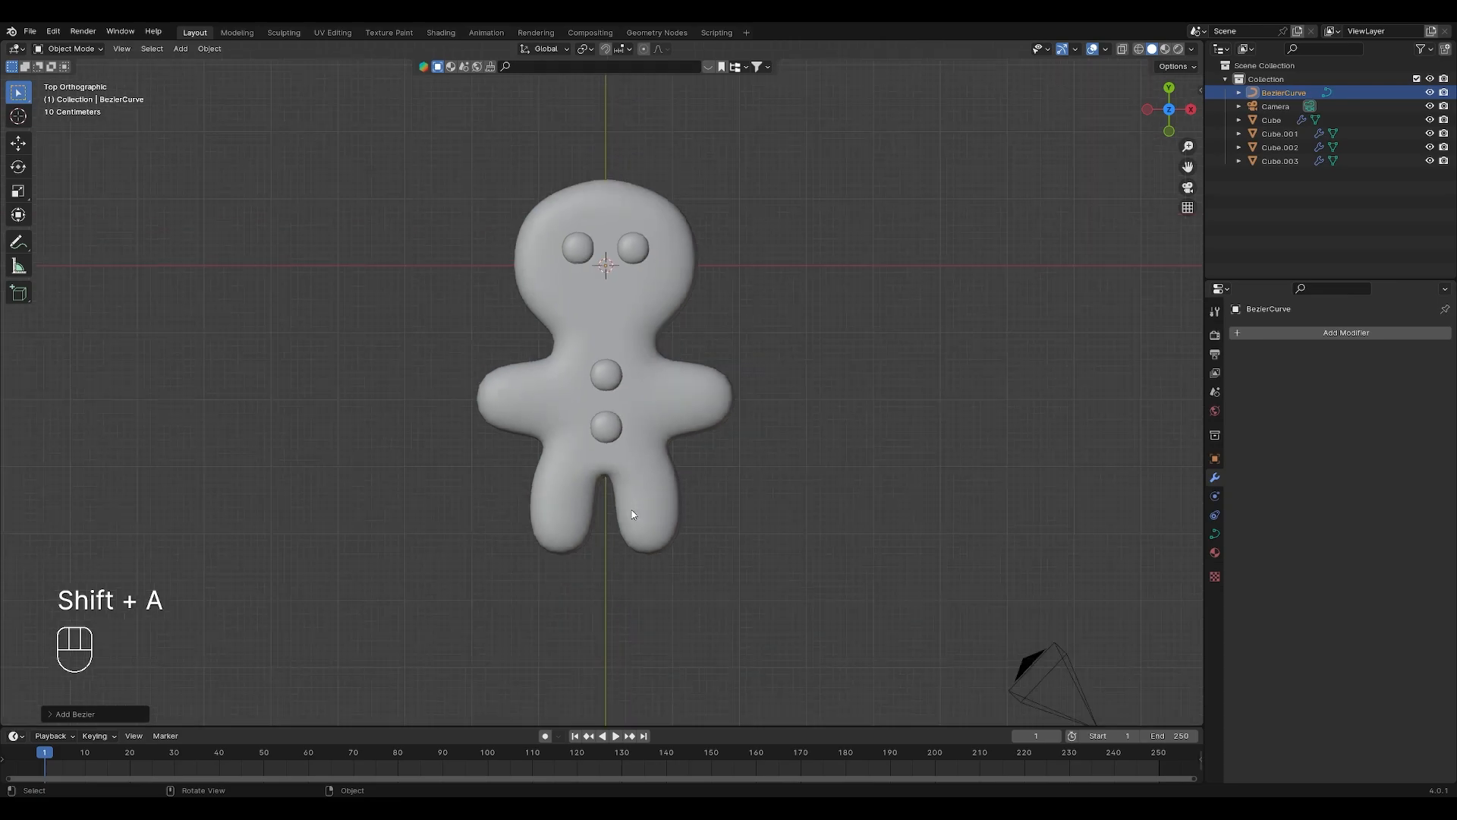
middle_drag(642, 514, 635, 401)
key(g)
key(z)
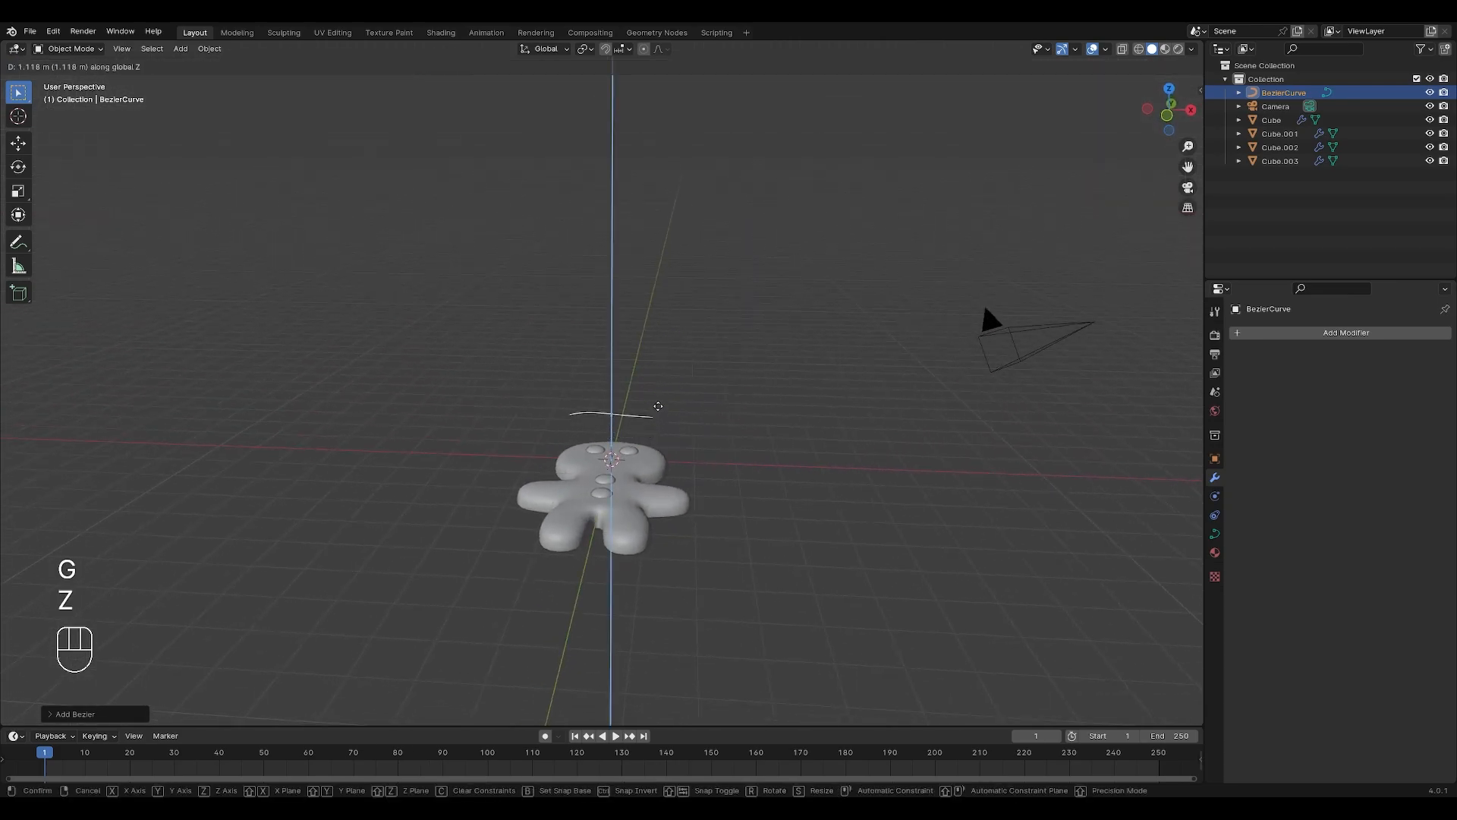
click(656, 406)
- Place the Bezier curve below the eyes in top view and scale it down to mouth width
click(1169, 88)
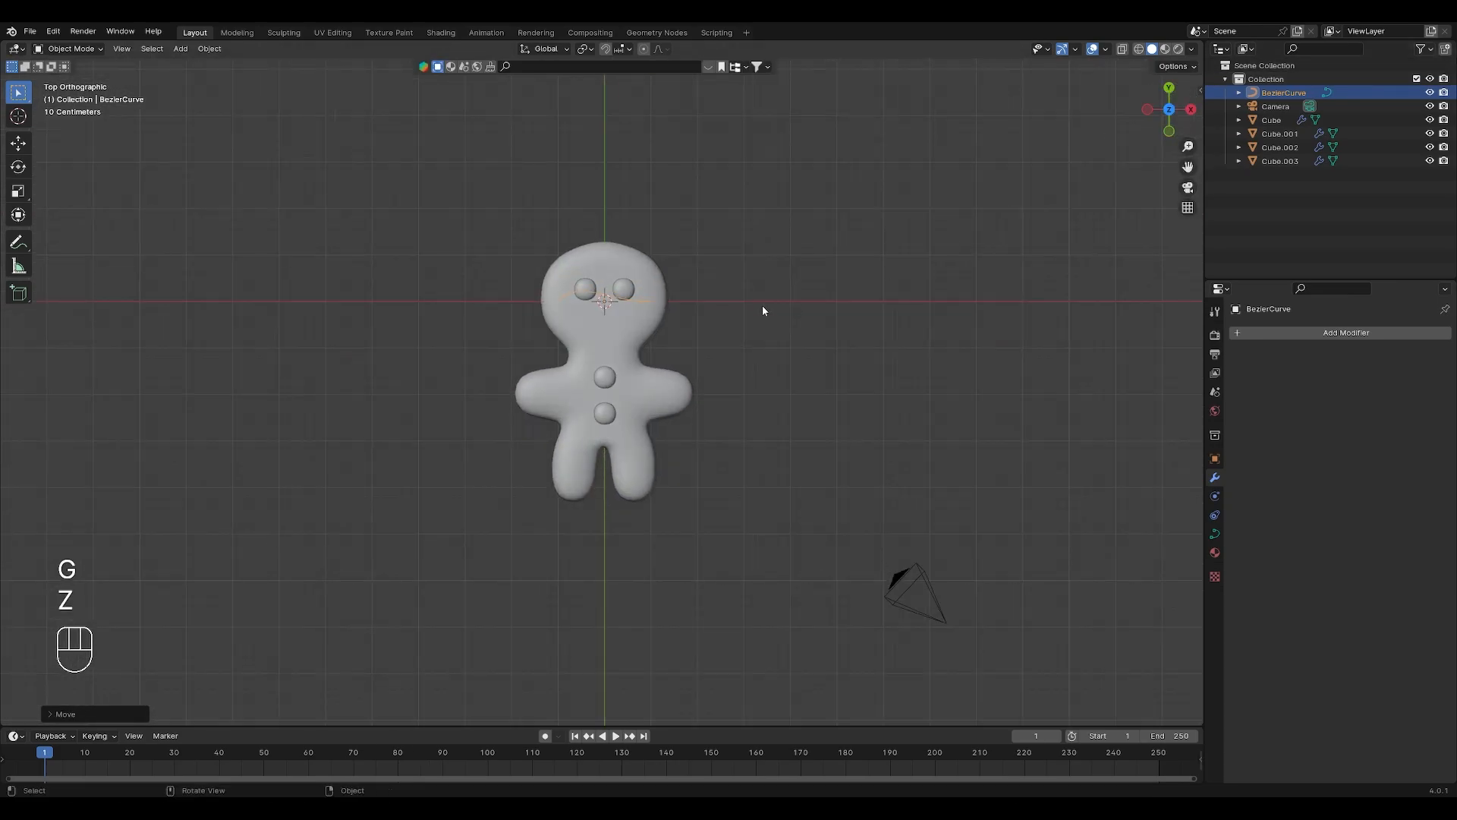
scroll(611, 263, up, 3)
shift+middle_drag(609, 263, 604, 380)
key(g)
key(s)
click(667, 410)
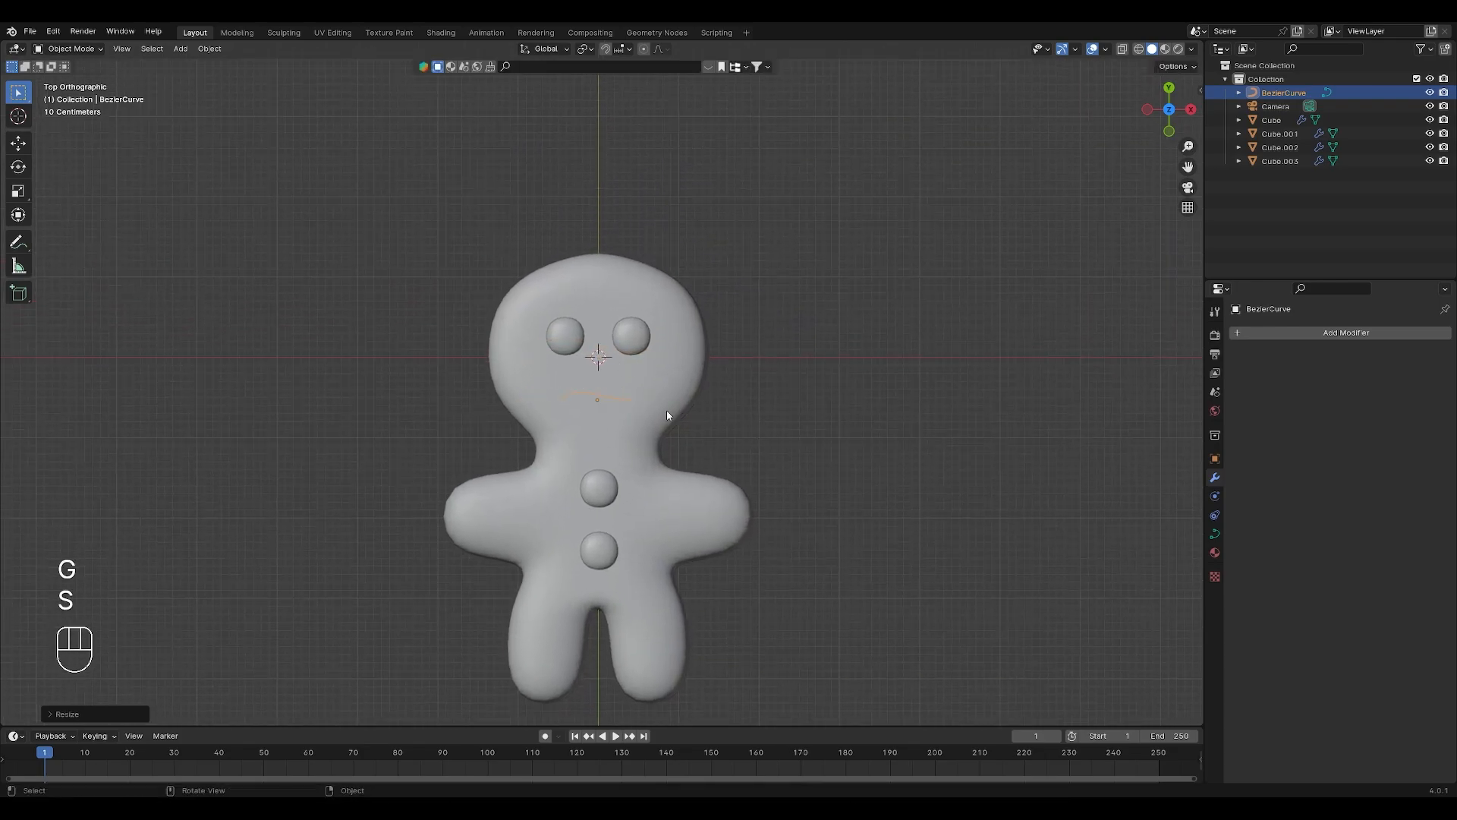
- Rotate the handles of both curve end points in Edit Mode so the mouth bends into a smile
scroll(660, 411, up, 3)
key(Tab)
key(r)
right_click(622, 439)
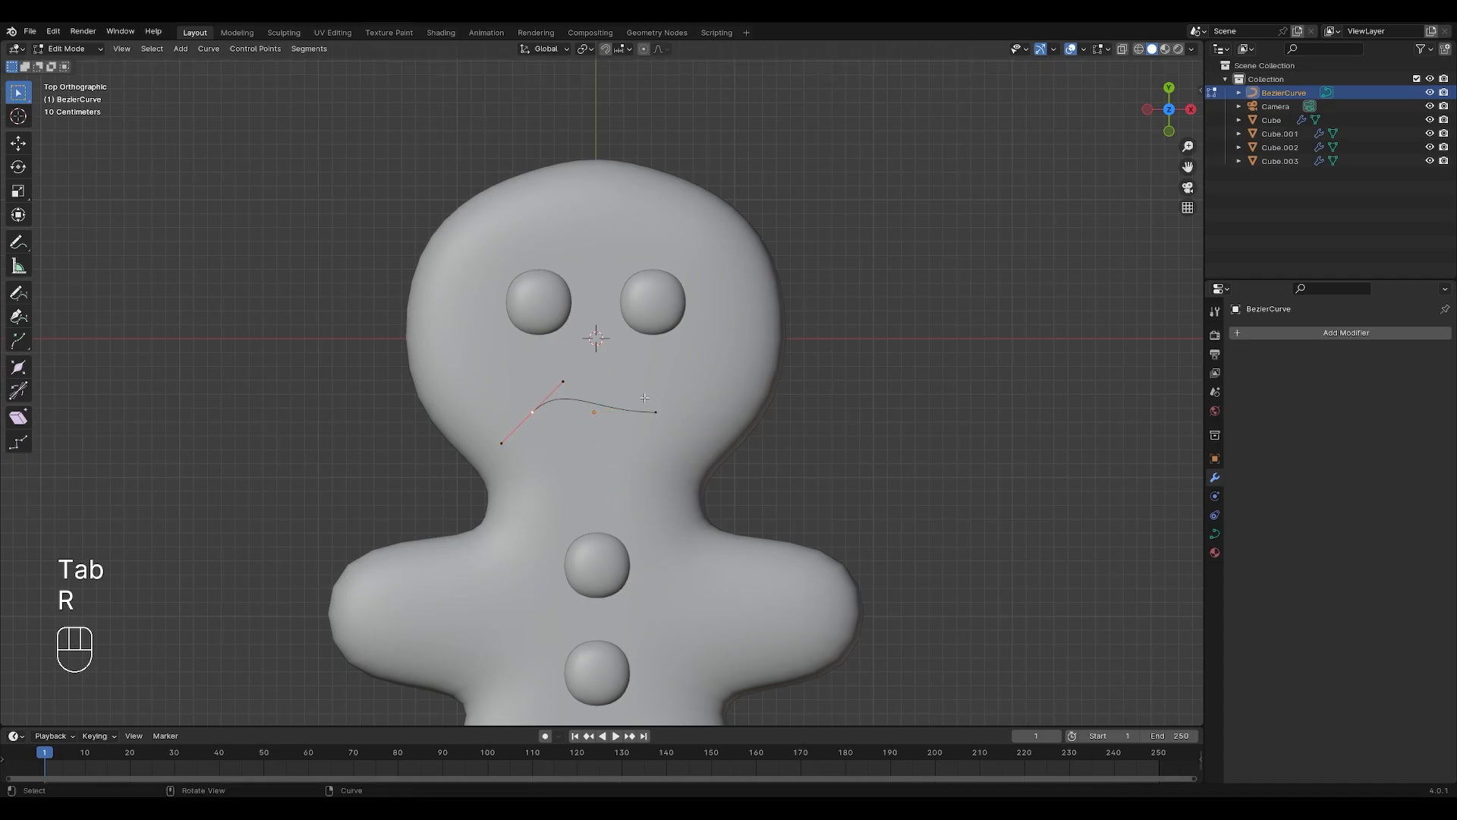
key(r)
click(563, 503)
click(668, 413)
key(r)
click(684, 351)
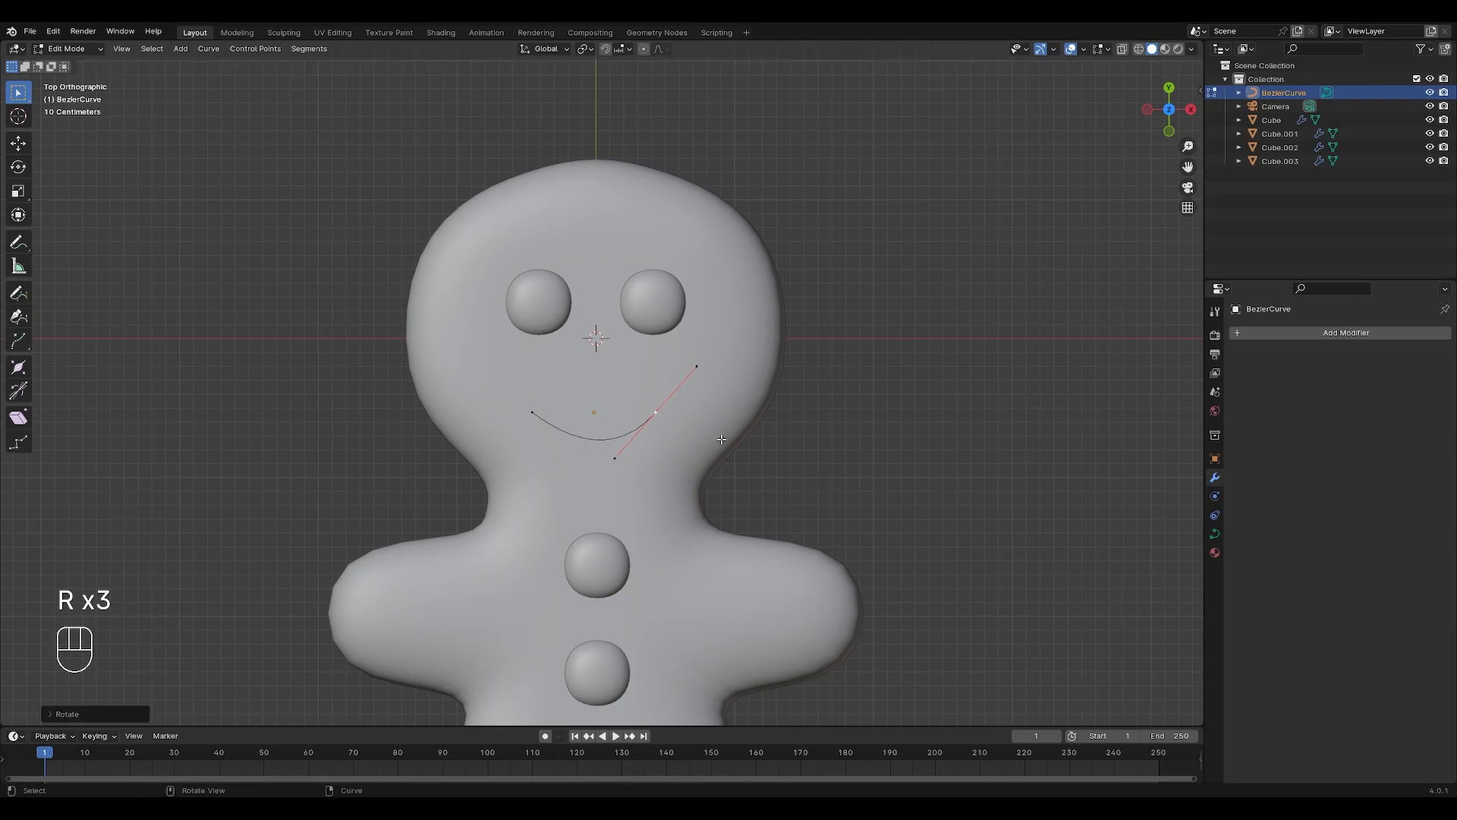
key(Tab)
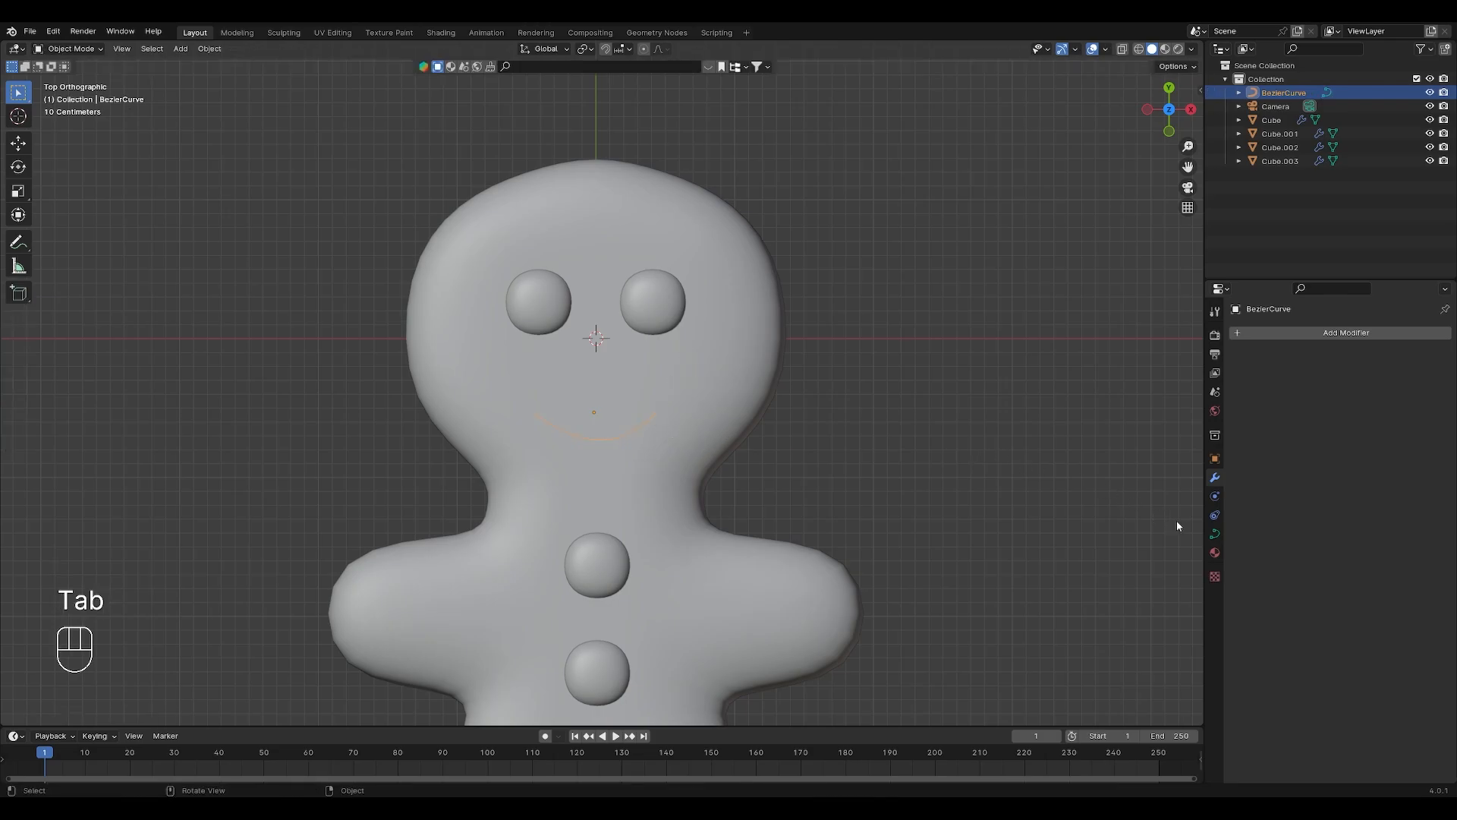
- Apply the mouth curve's object transform and give it a round bevel with a depth of about 0.108 m
click(1214, 533)
click(1251, 552)
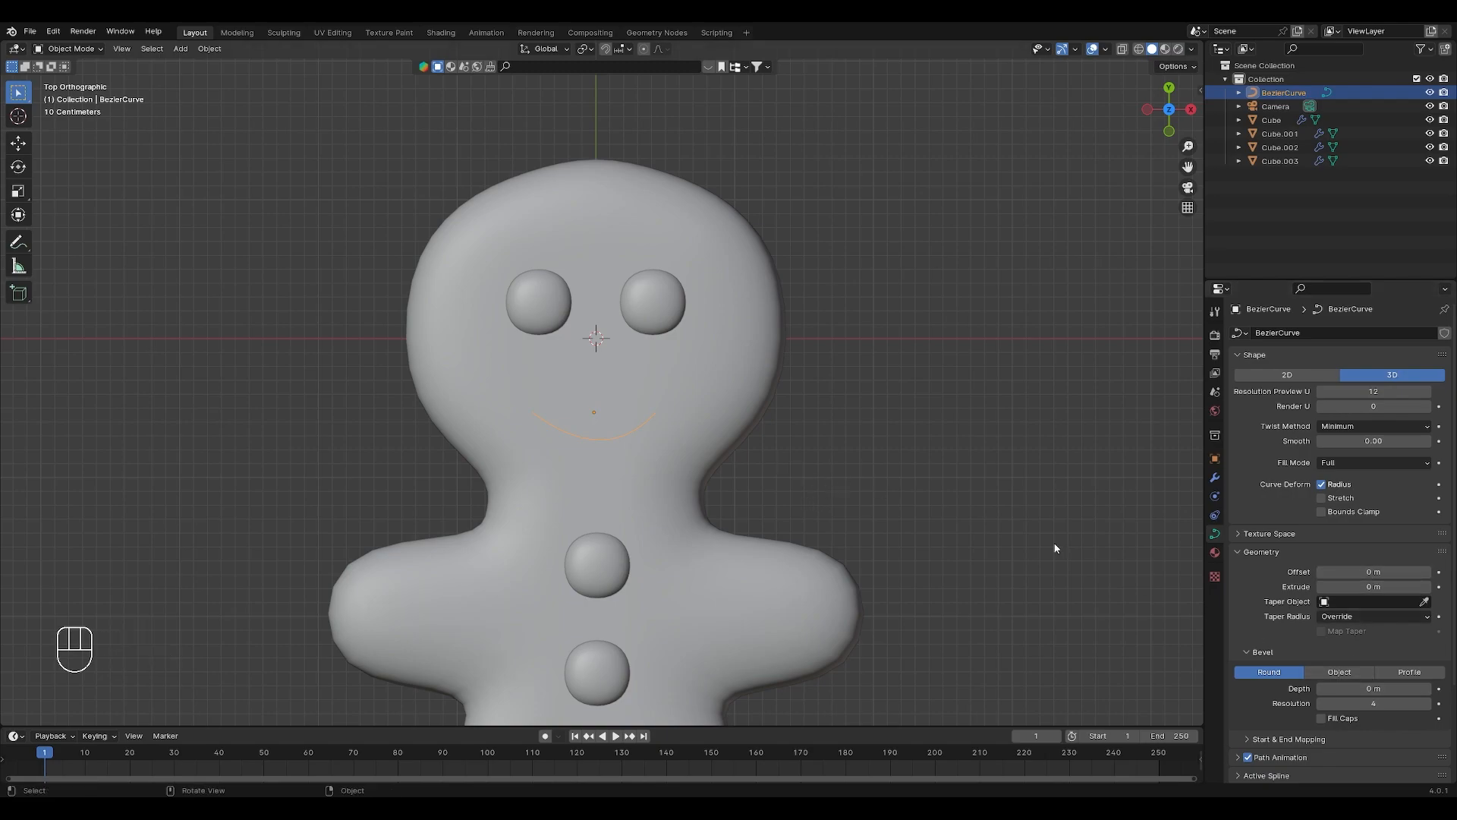
key(shift+a)
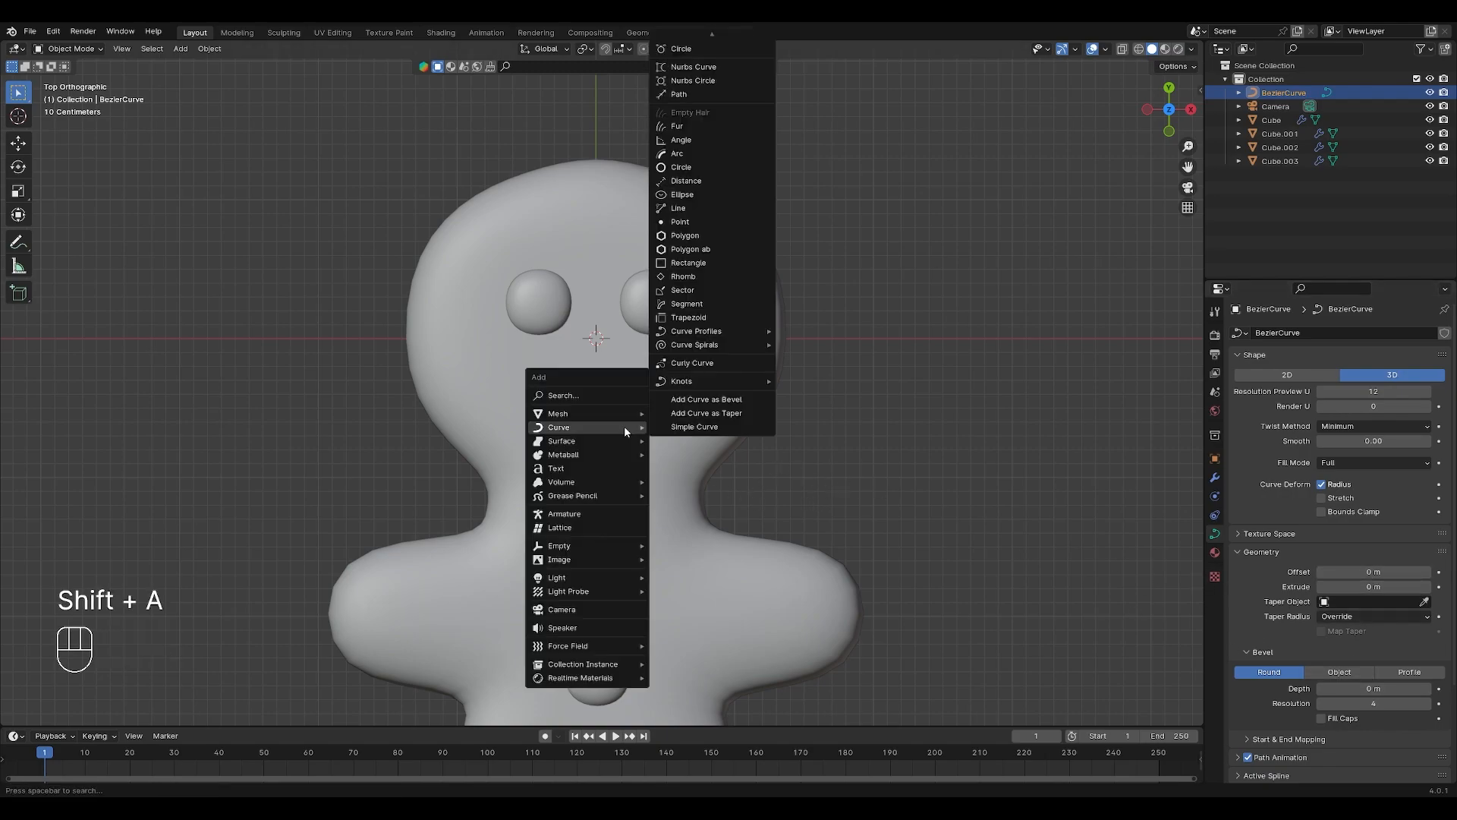
key(Escape)
click(914, 457)
click(645, 426)
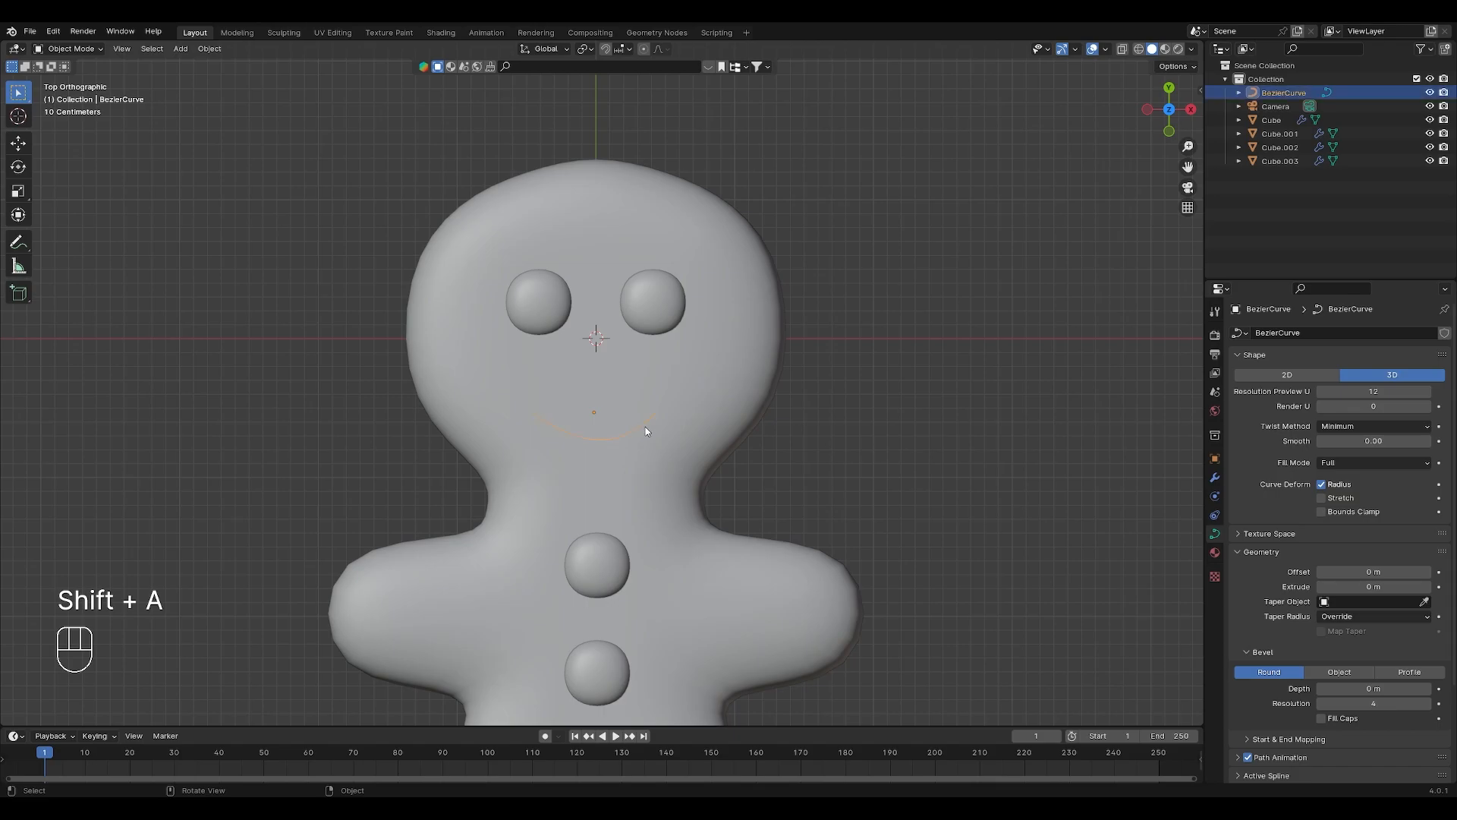
key(ctrl+a)
click(644, 425)
shift+drag(1374, 688, 1426, 688)
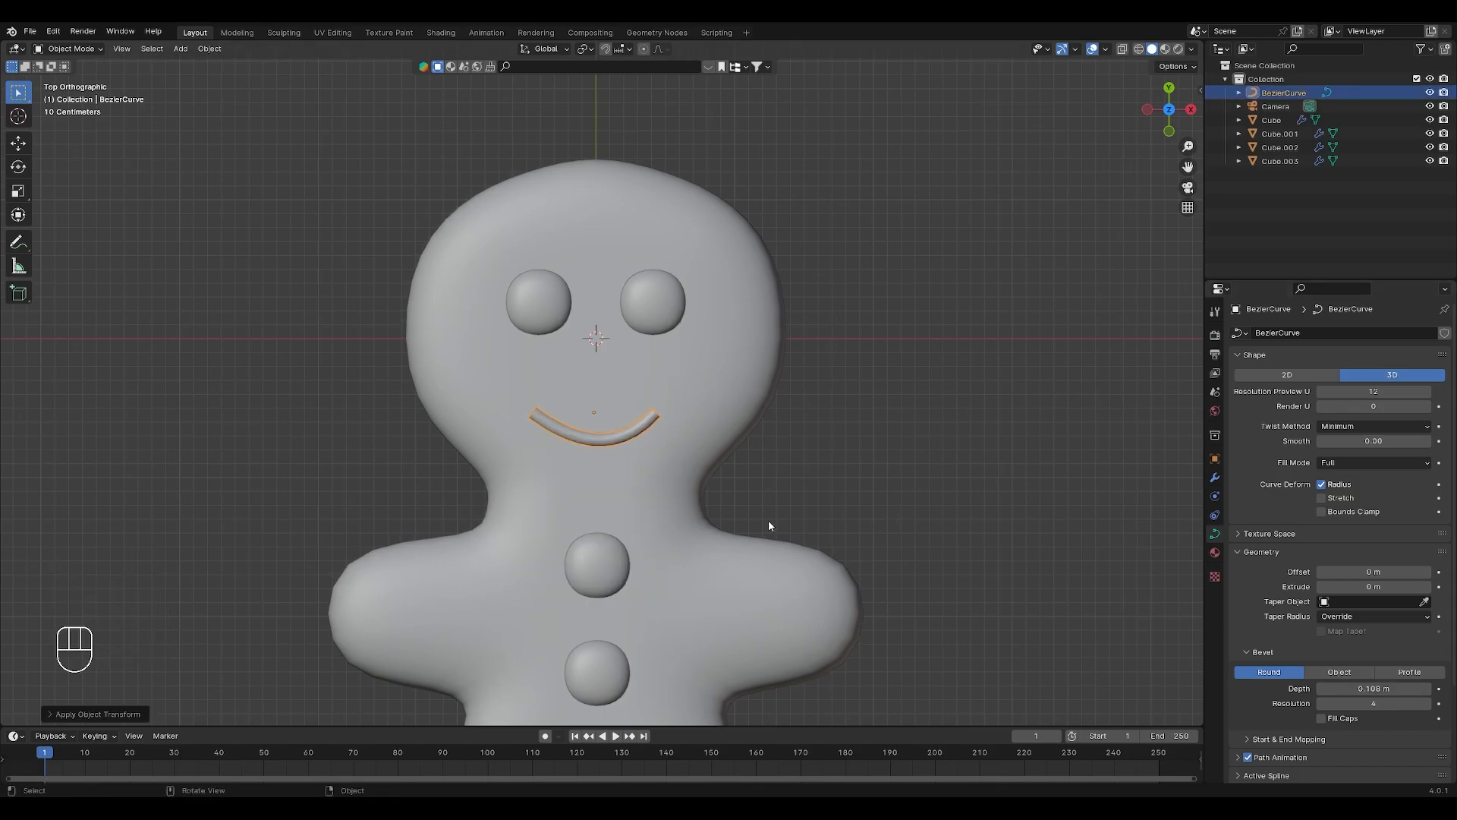
- Refine the smile by rotating both end points' handles further and adjusting the handle length at the positive X end
key(Tab)
key(r)
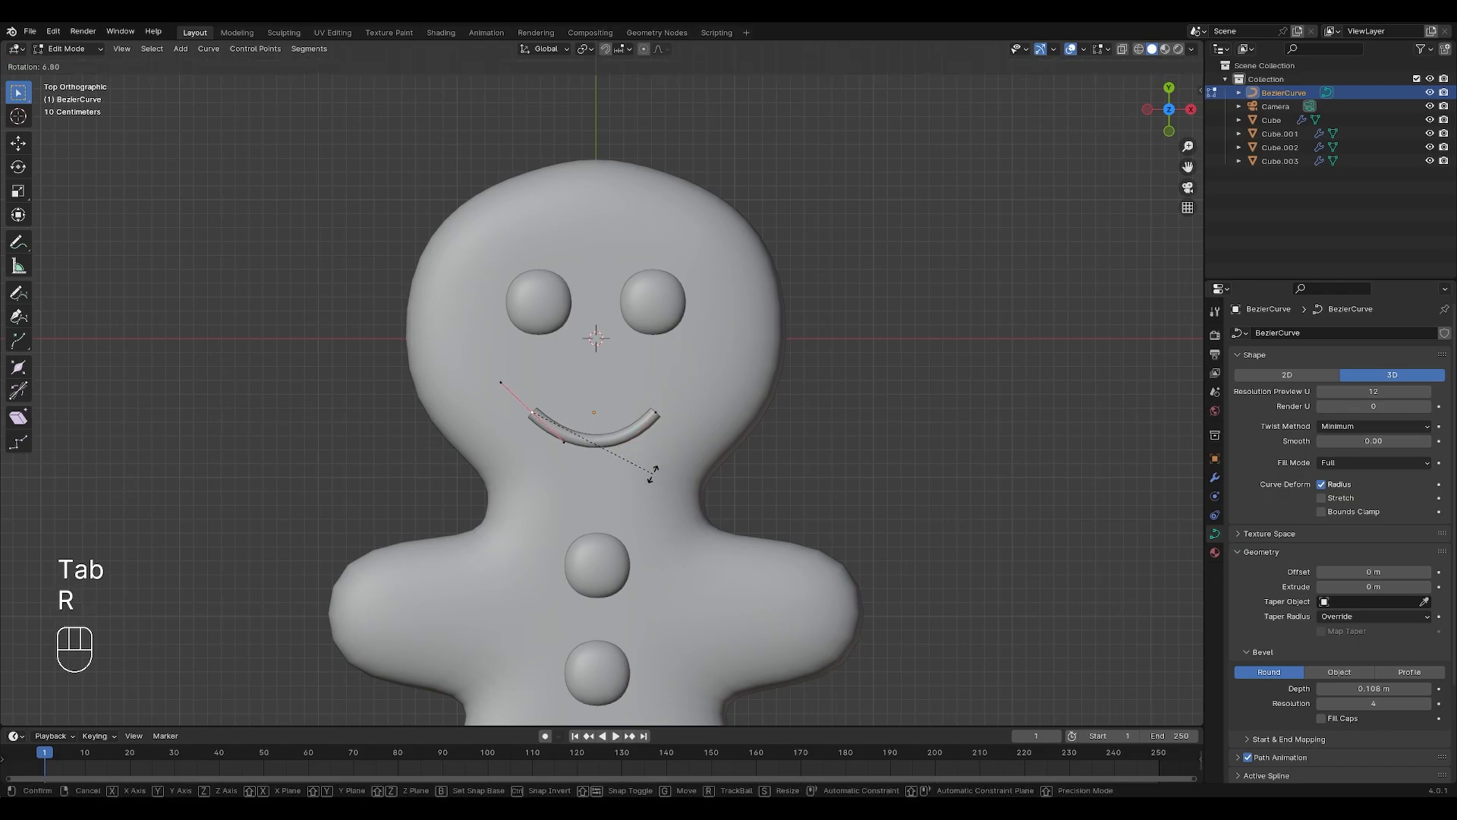
click(640, 494)
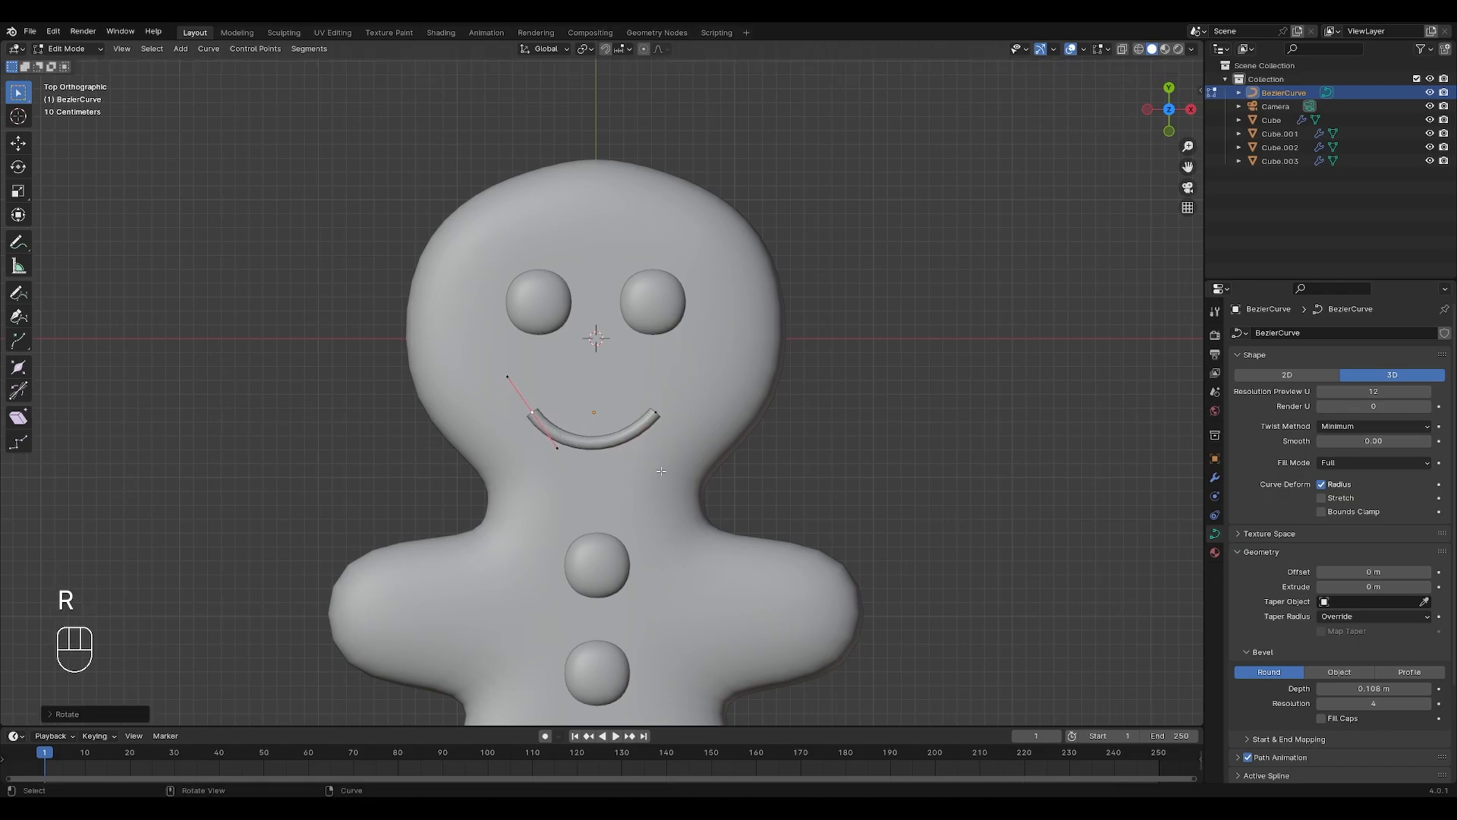
click(657, 413)
key(r)
click(706, 384)
key(s)
click(711, 384)
click(882, 463)
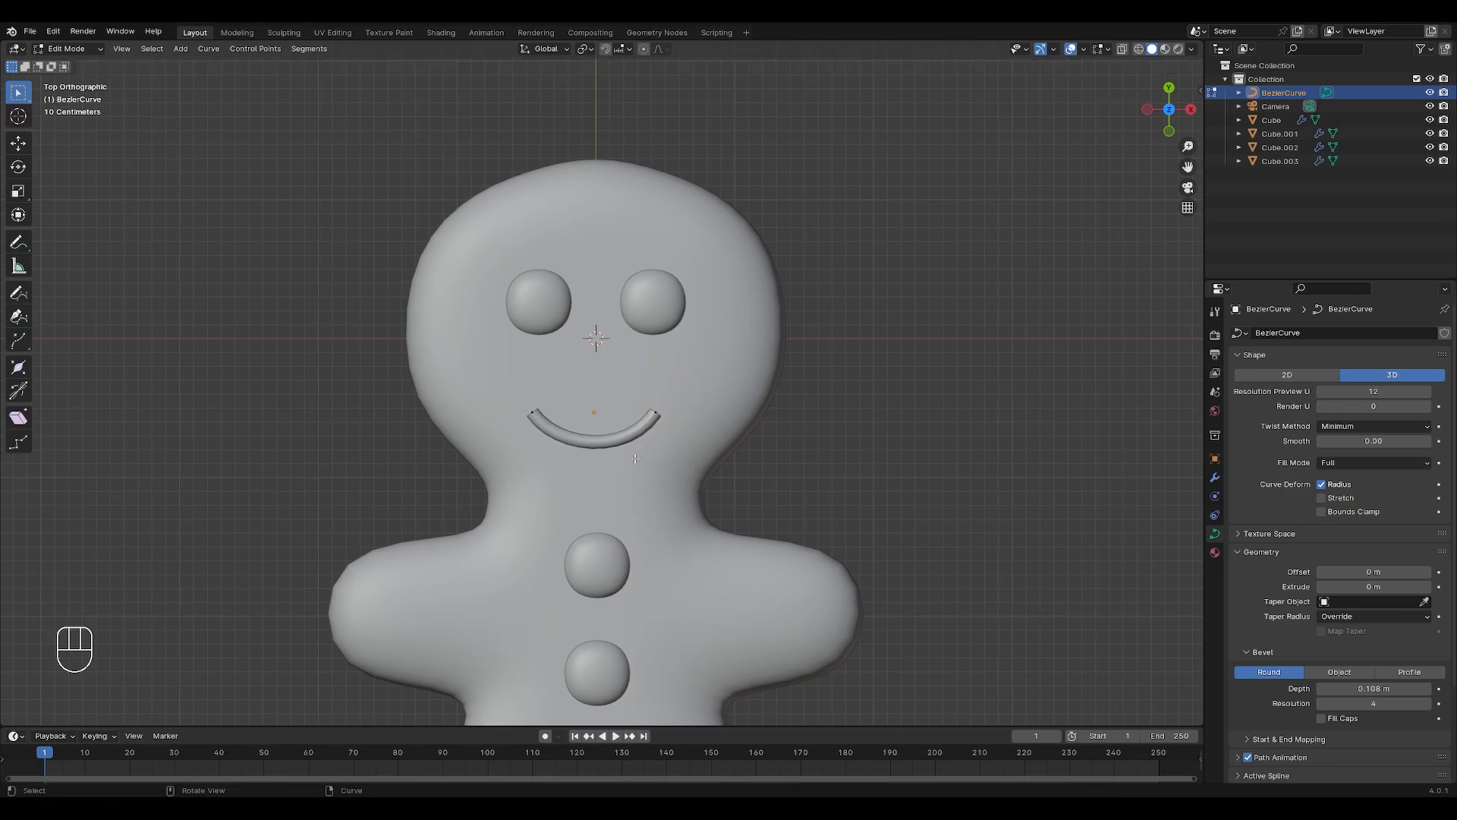
key(Tab)
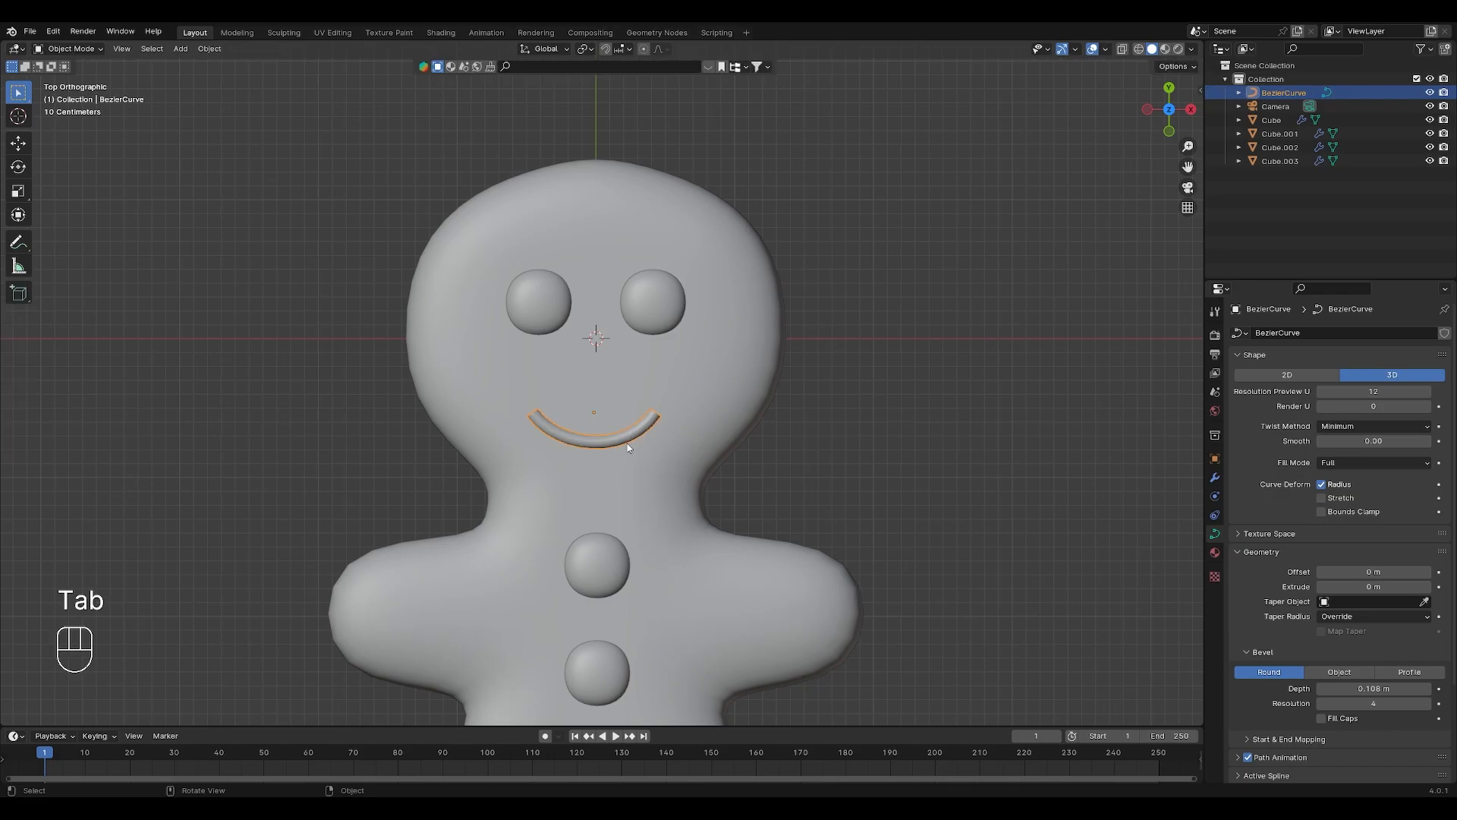
- Duplicate the mouth, turn the copy into an upward arch and shrink it as an eyebrow above the negative X eye
key(shift+d)
click(570, 263)
key(r)
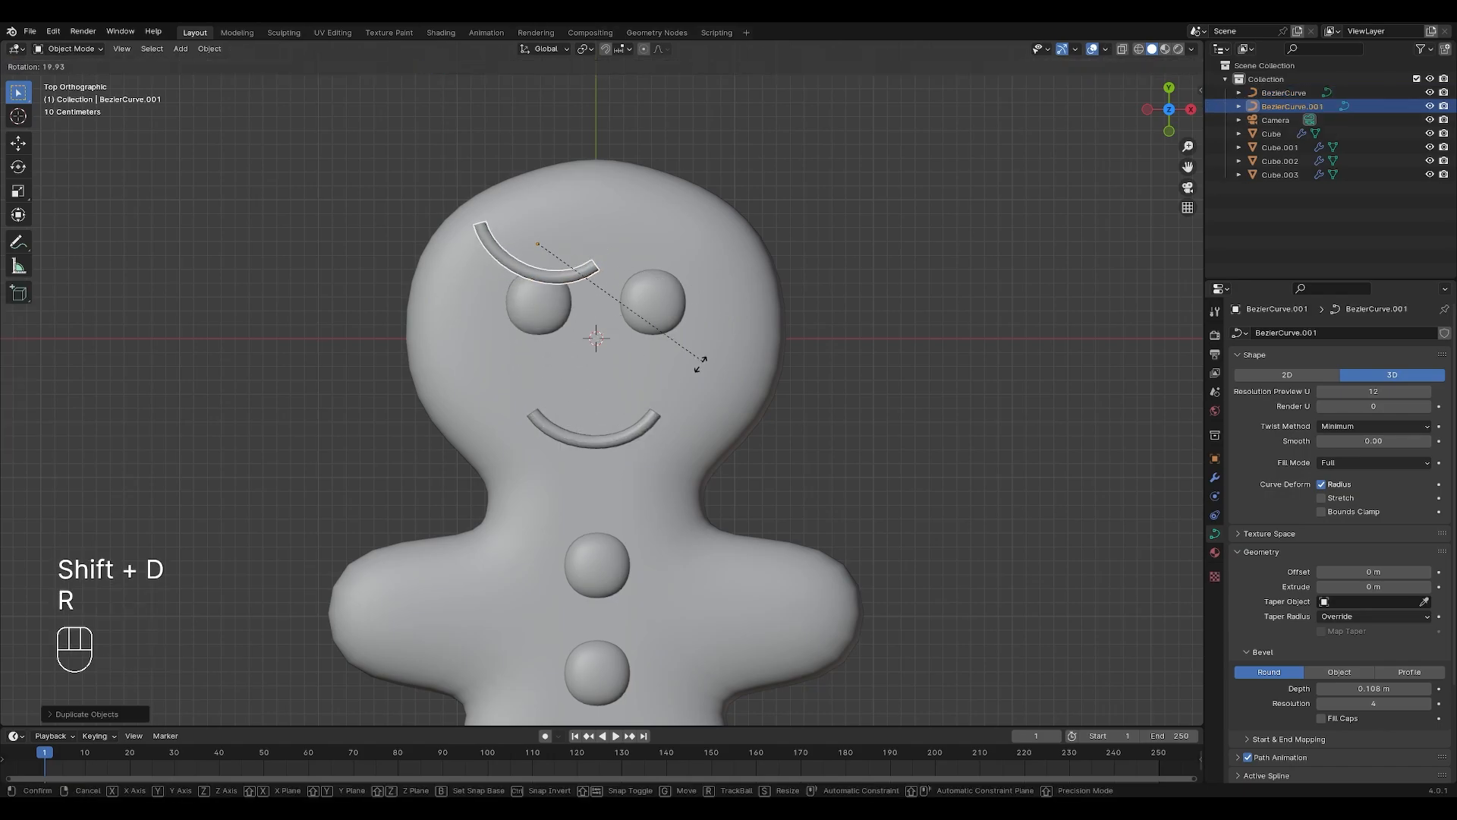
click(428, 243)
key(g)
click(576, 281)
key(s)
click(615, 278)
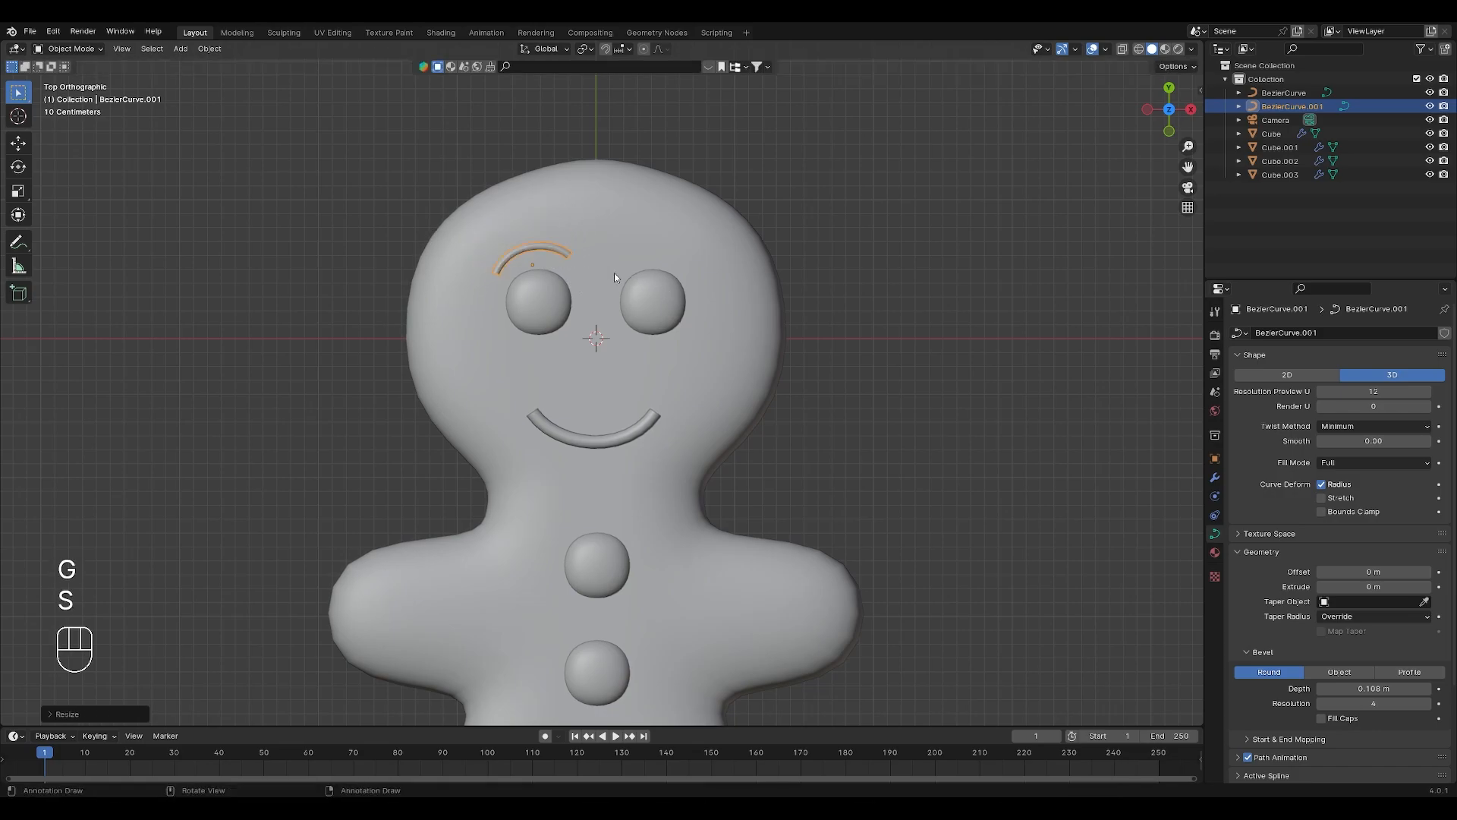
- Apply the eyebrow's object transform and move, rotate and scale its outer end point for a flatter arch
key(ctrl+a)
click(601, 297)
key(Tab)
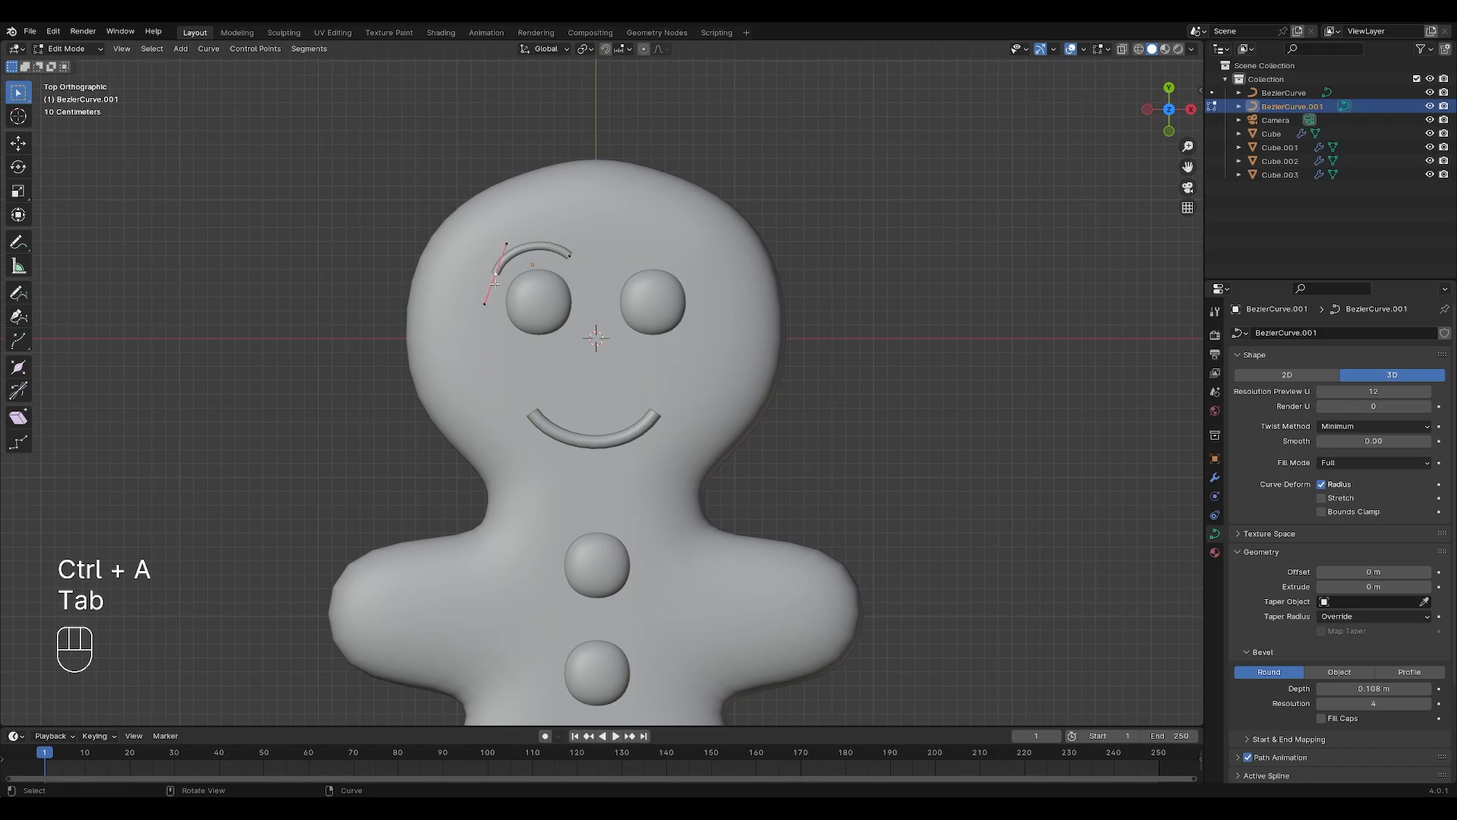
key(g)
click(501, 269)
key(r)
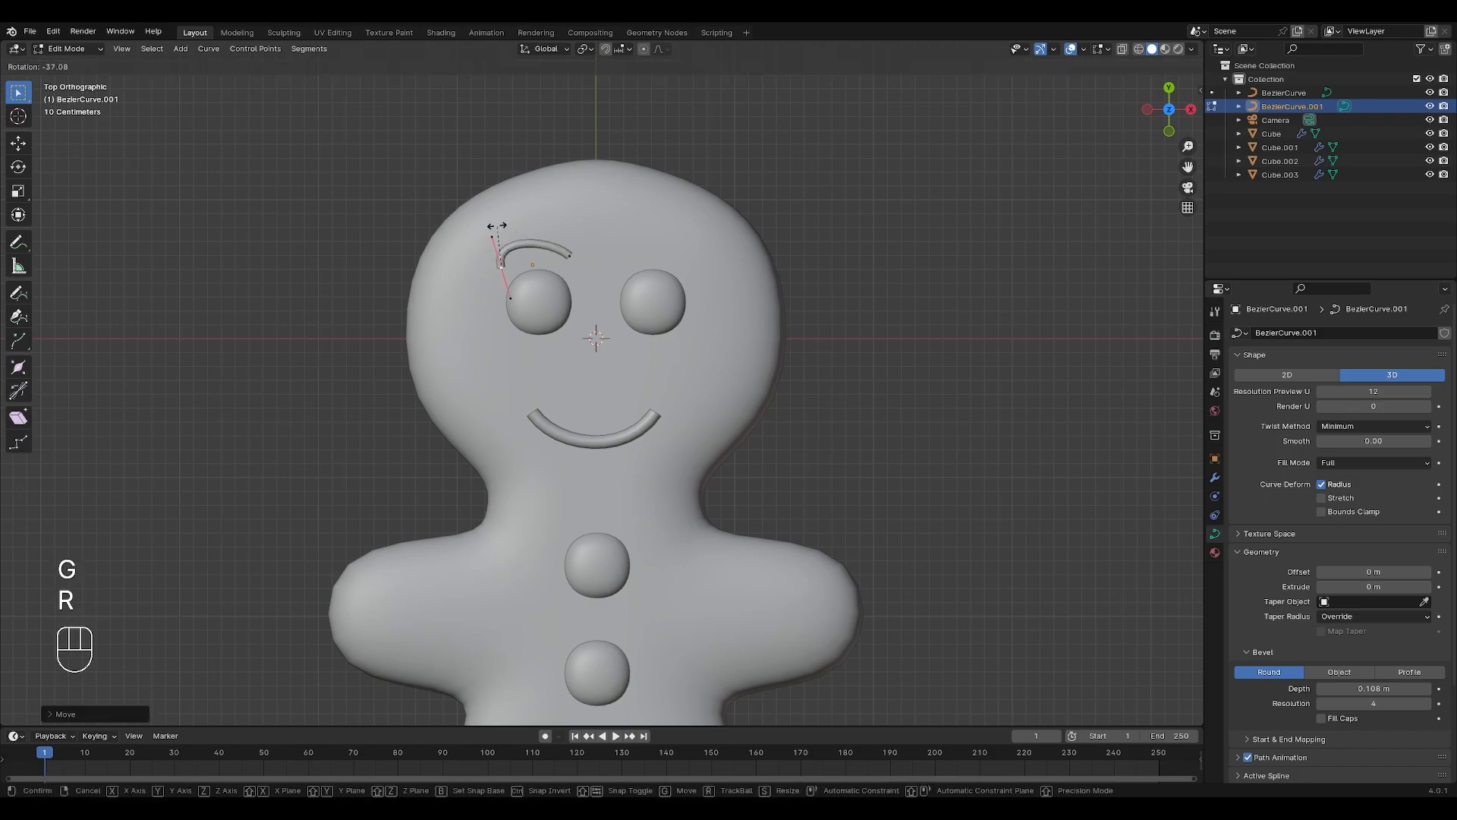
click(524, 239)
key(s)
click(559, 243)
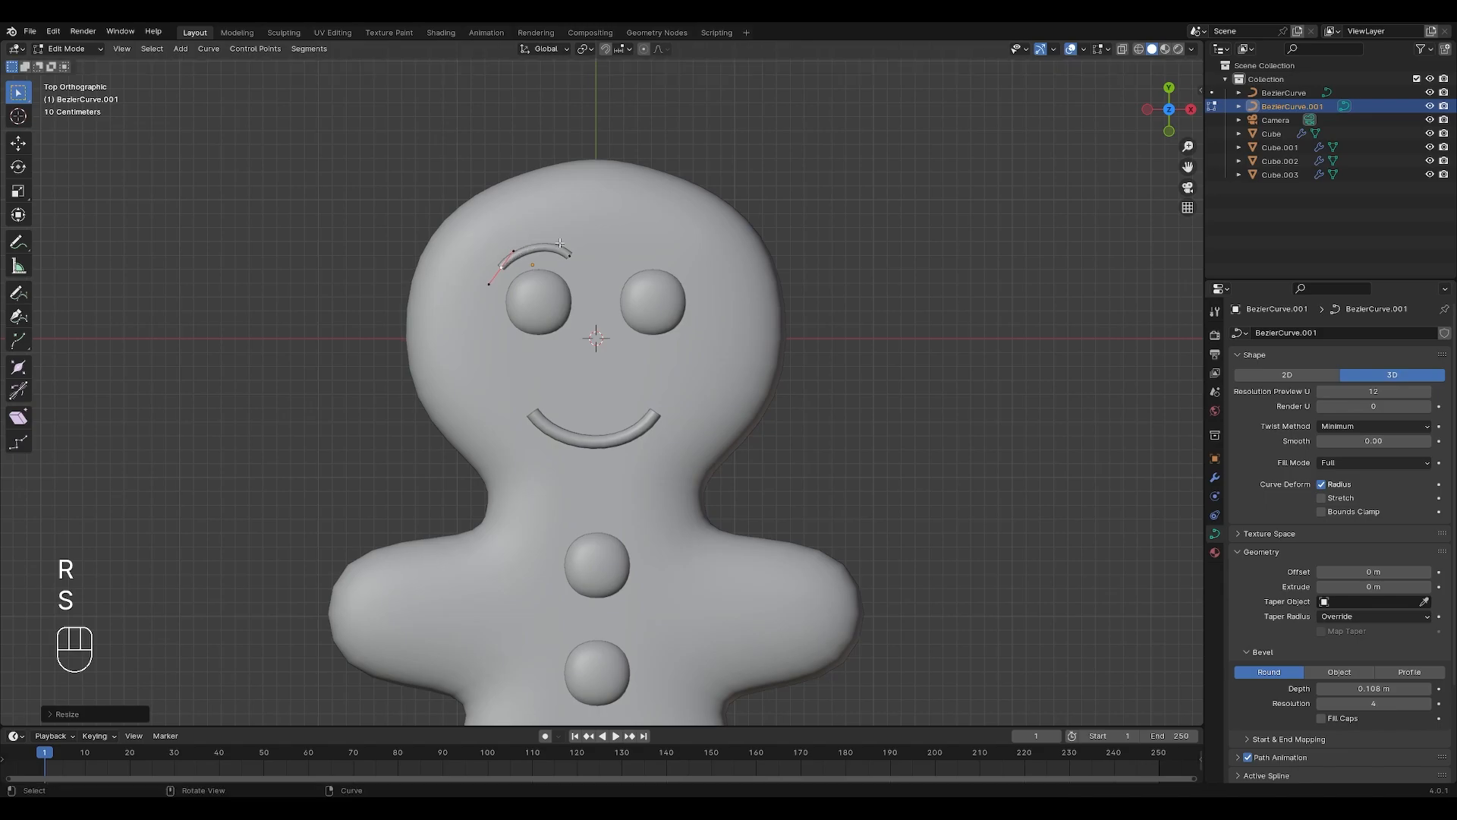
- Scale down the eyebrow's inner end point handles and shift the whole eyebrow slightly up and outward
click(569, 256)
key(s)
key(g)
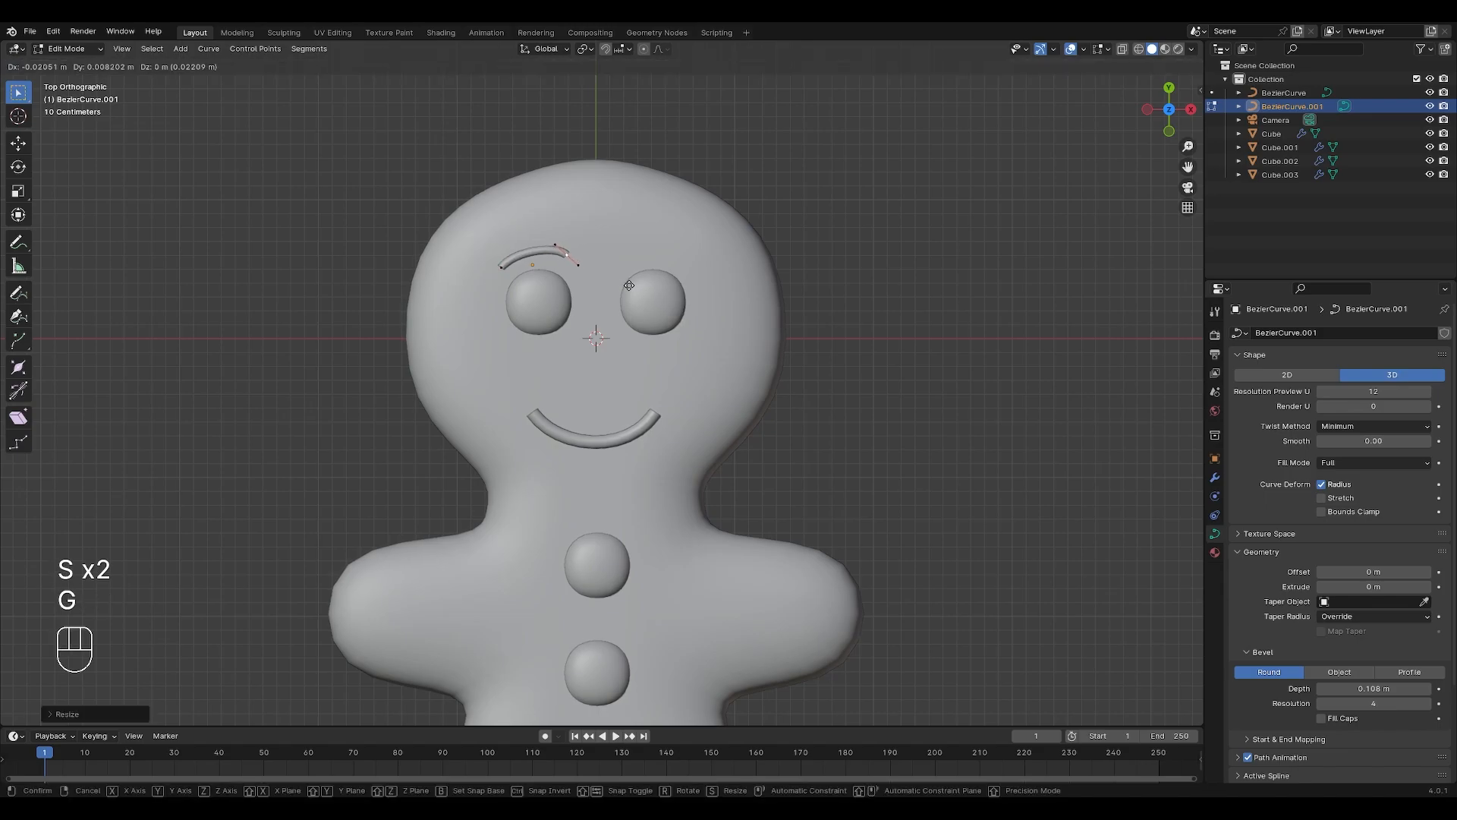
right_click(628, 286)
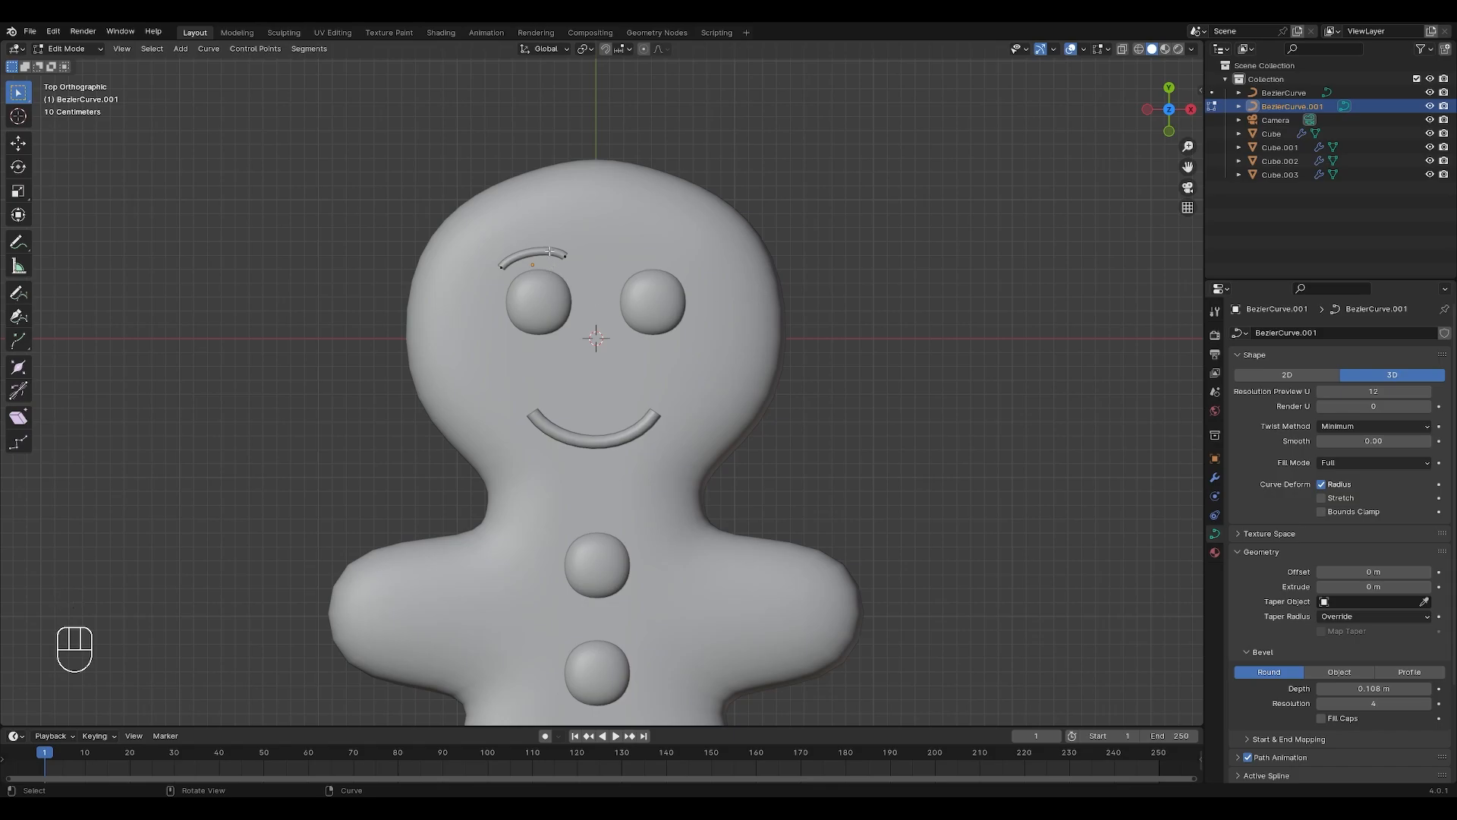
key(Tab)
key(g)
click(624, 316)
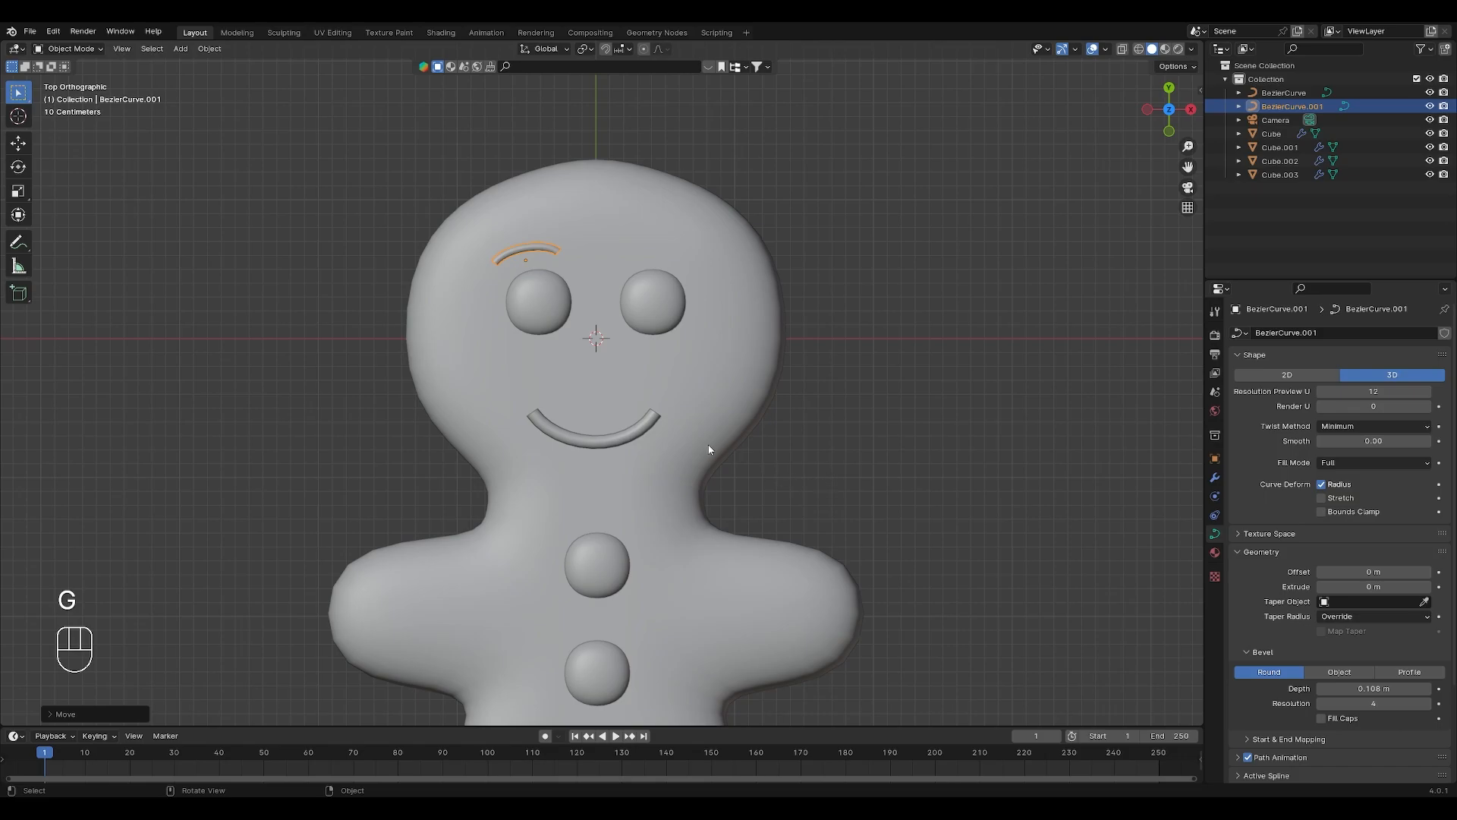
- Duplicate the mouth onto the negative X arm near the shoulder and shorten the copy by moving its inner end point outward
click(599, 448)
key(shift+d)
click(517, 579)
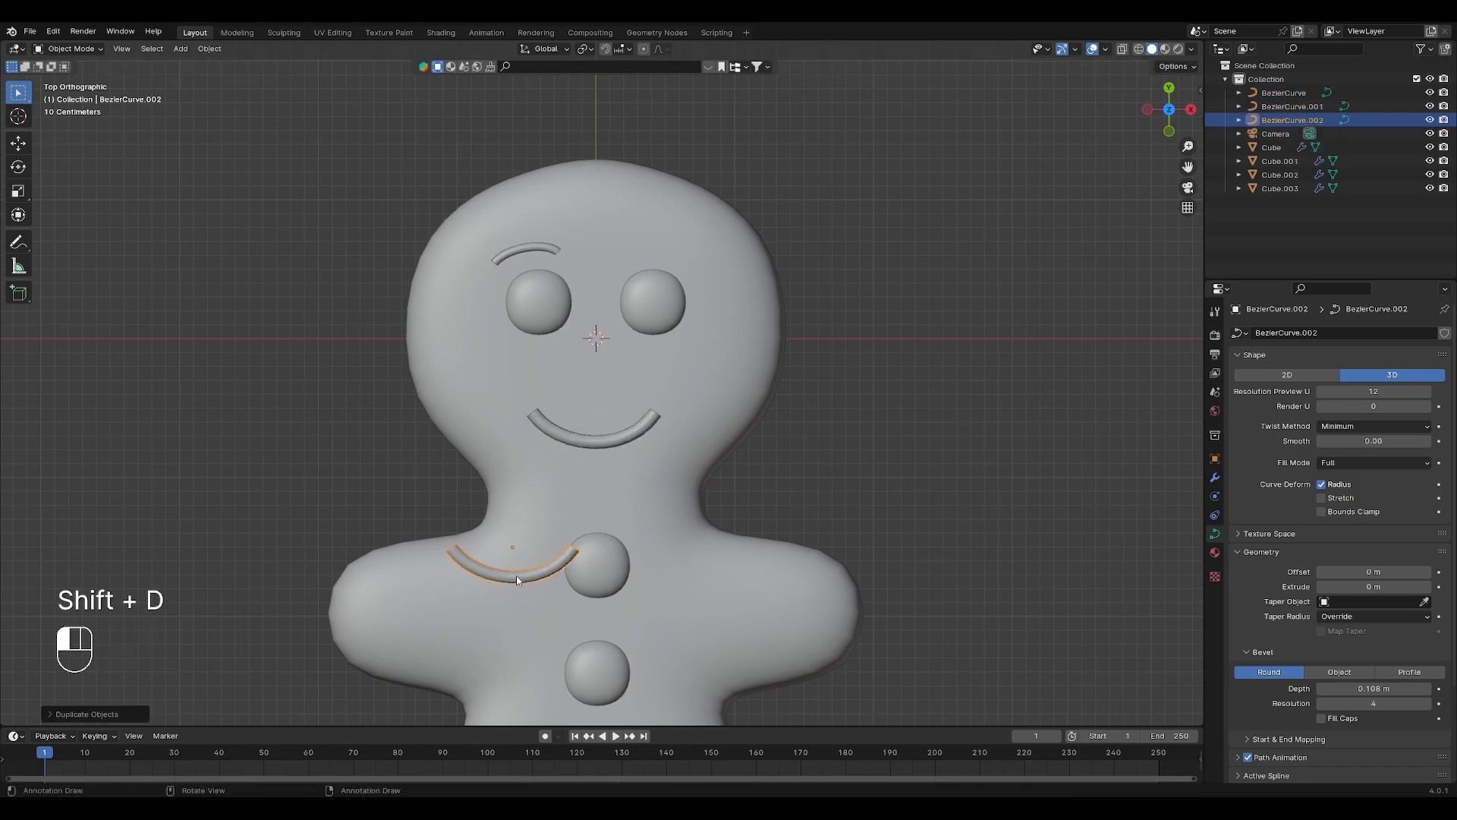
key(Tab)
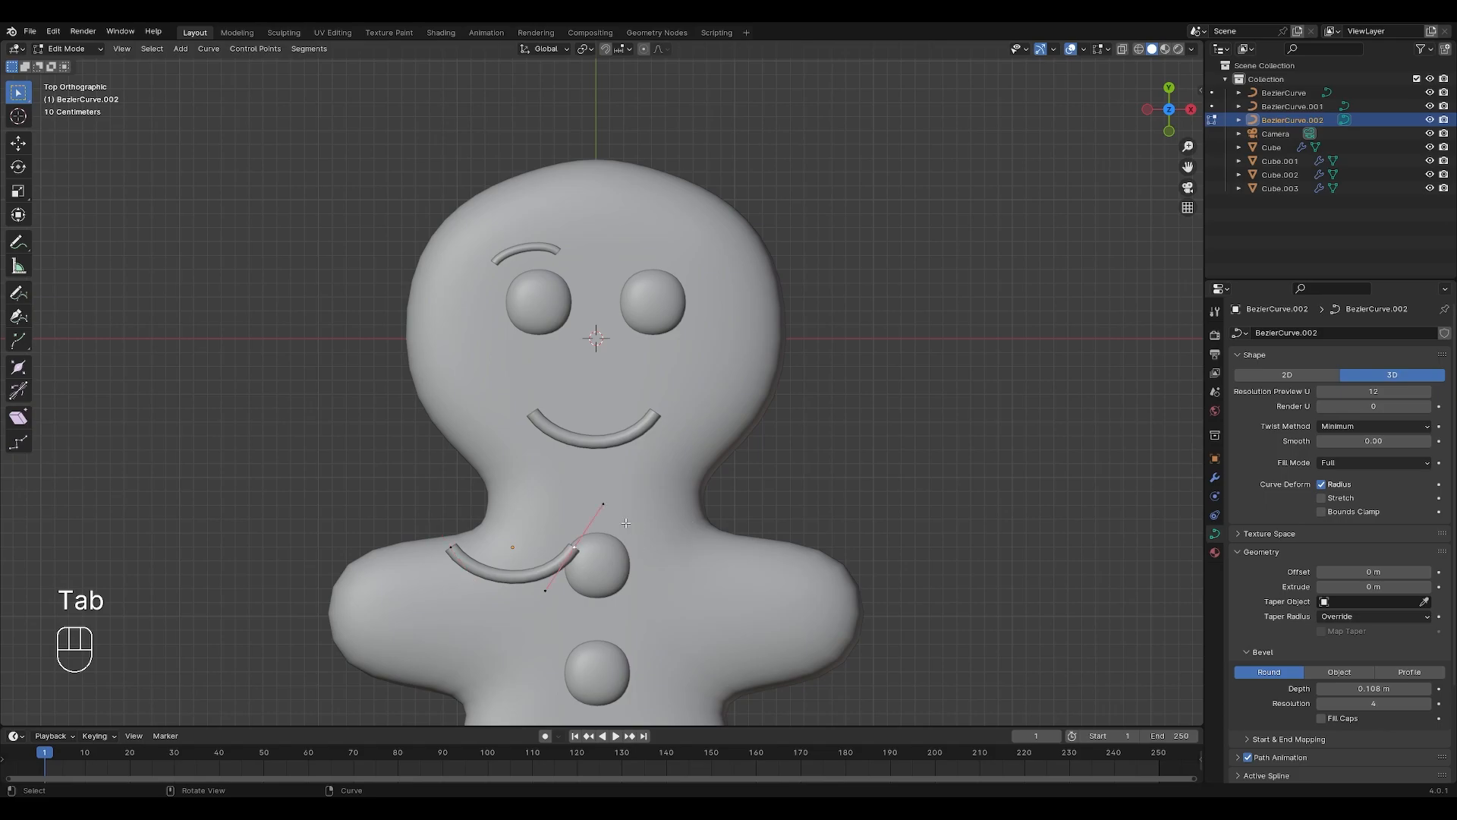
key(g)
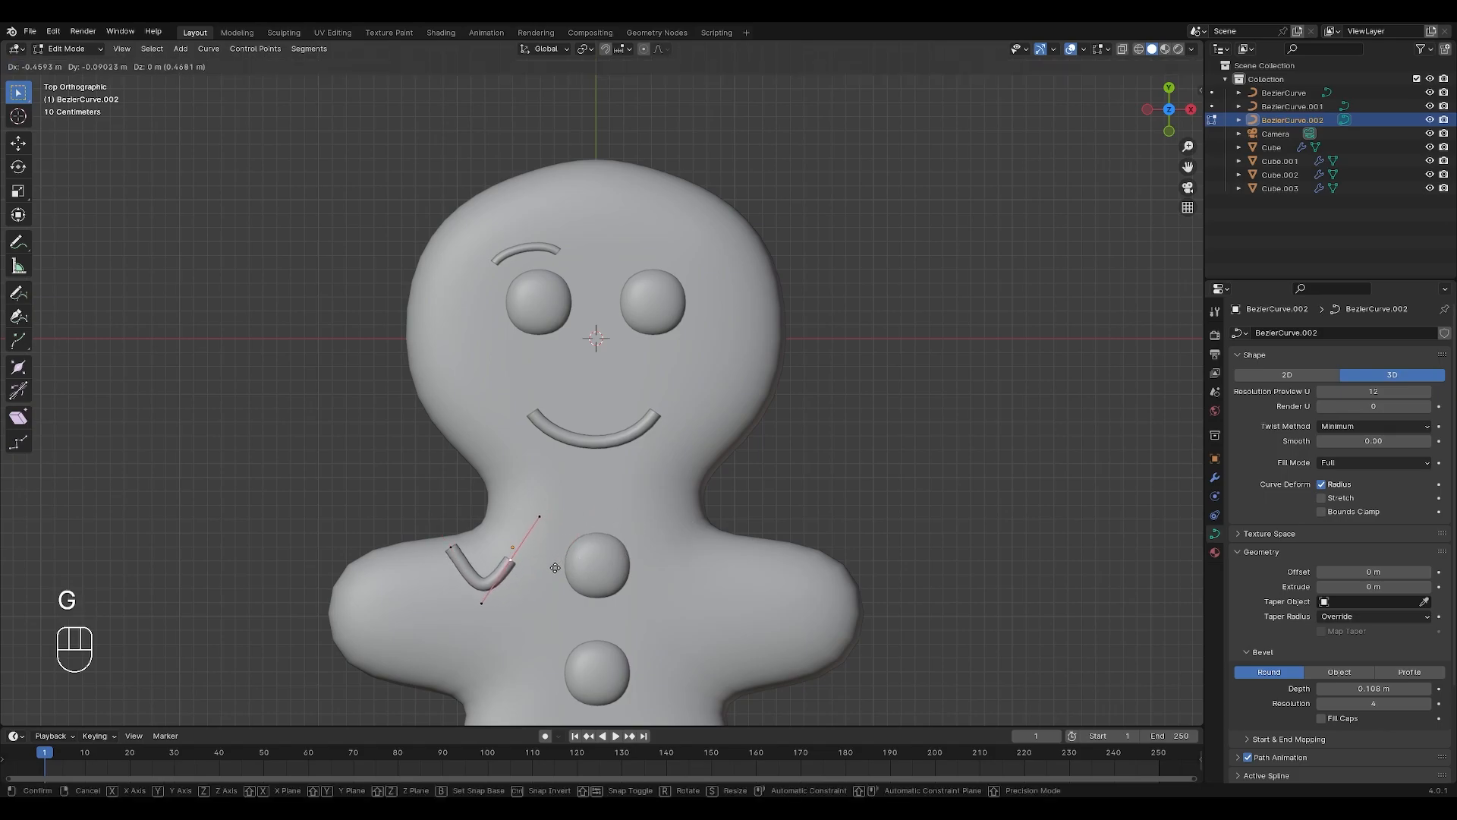
click(555, 567)
- Rotate the handles of both end points on the arm curve to form a hook, and move and scale down the inner one
key(r)
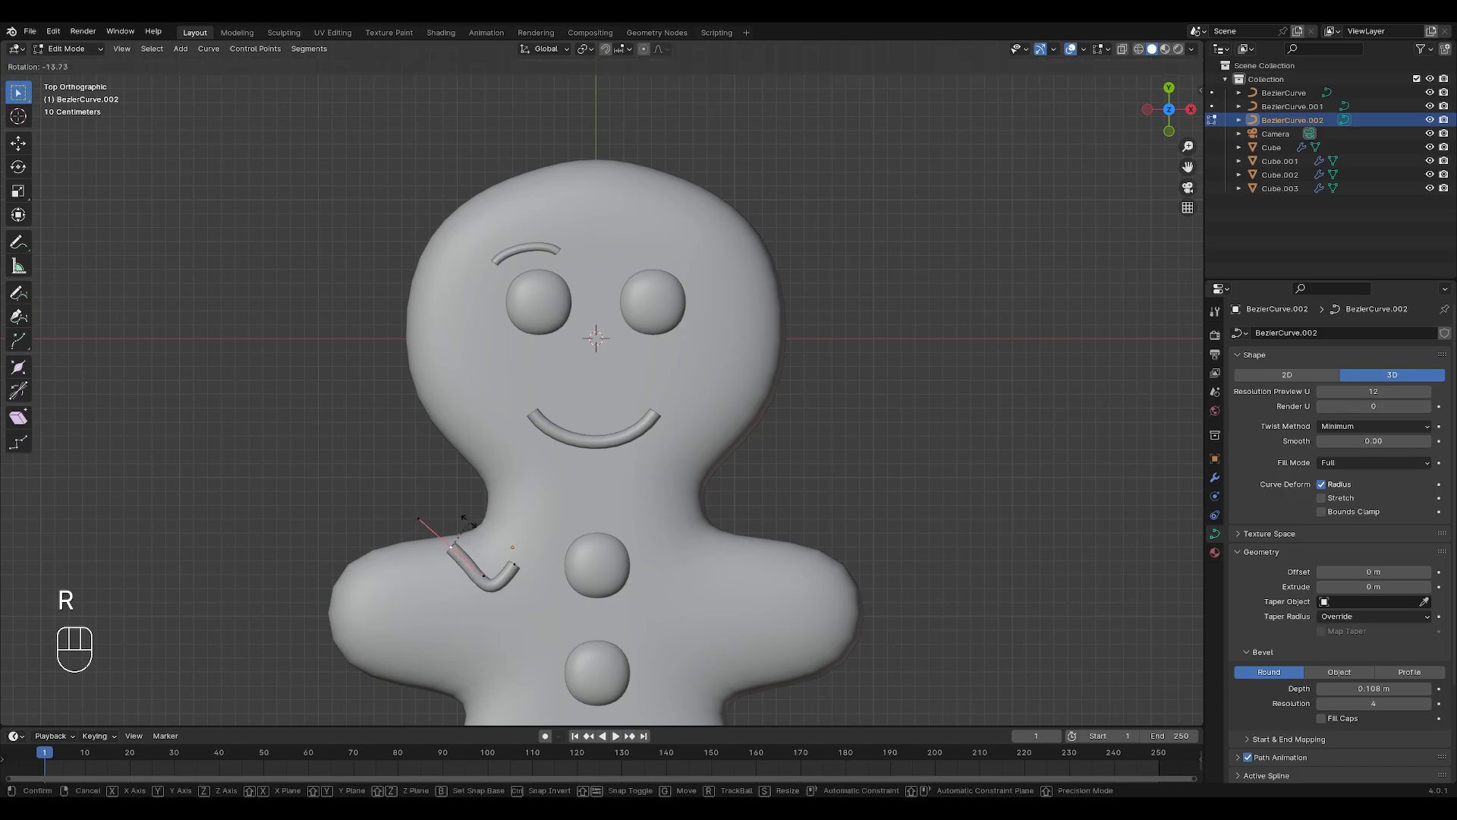
click(448, 505)
key(r)
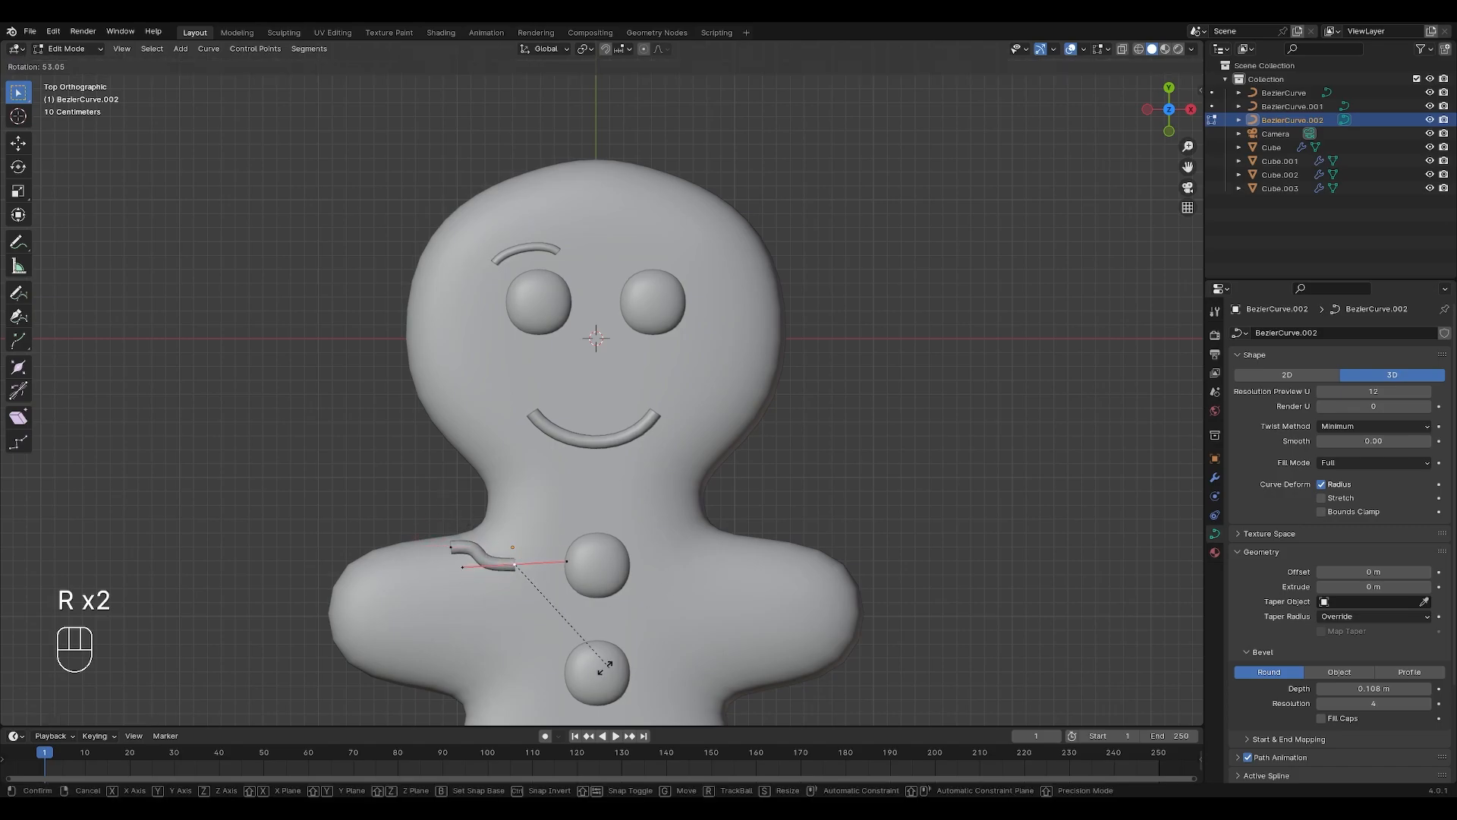
click(571, 601)
key(g)
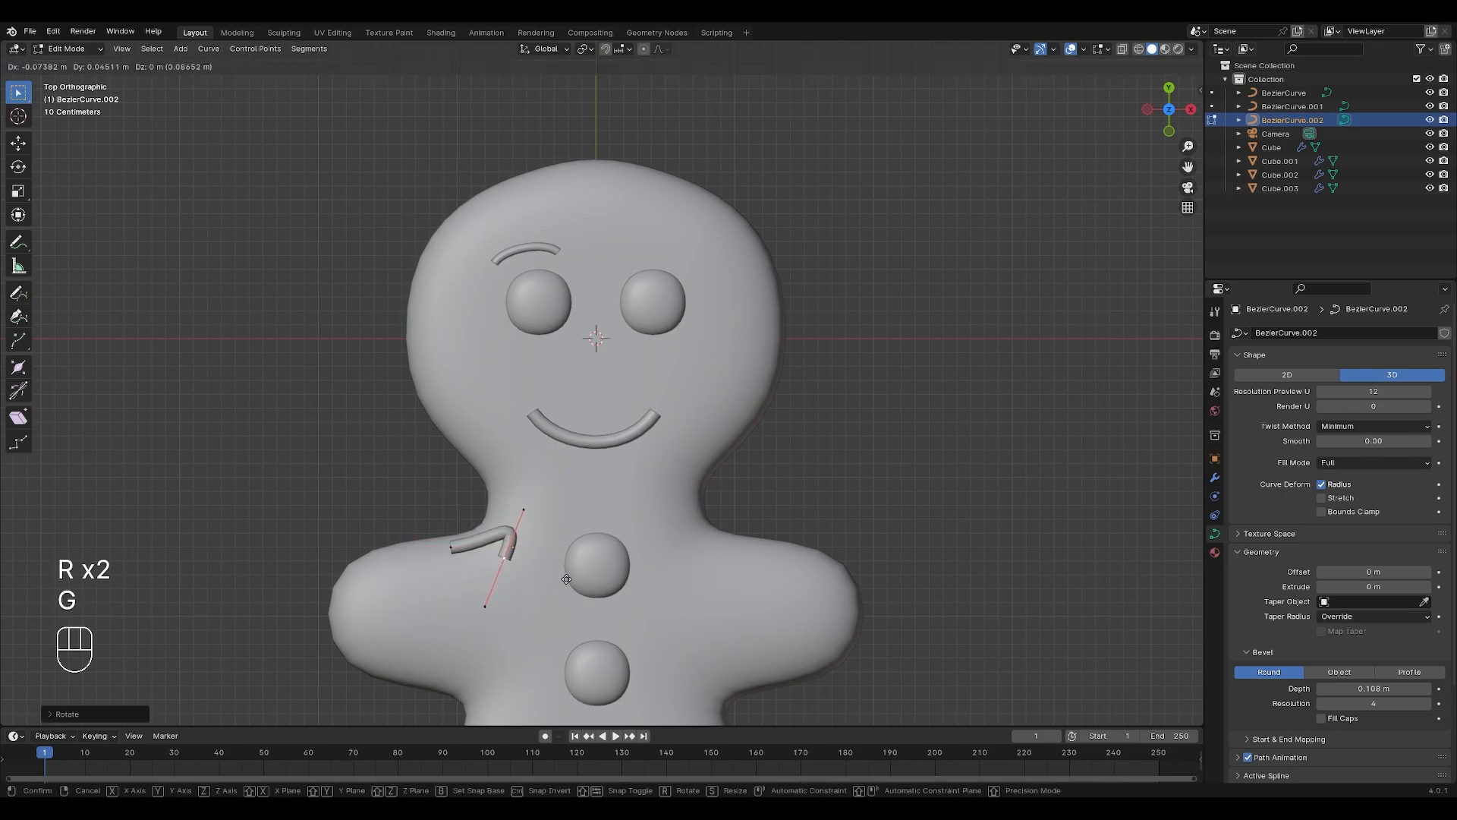
click(565, 585)
key(s)
click(566, 515)
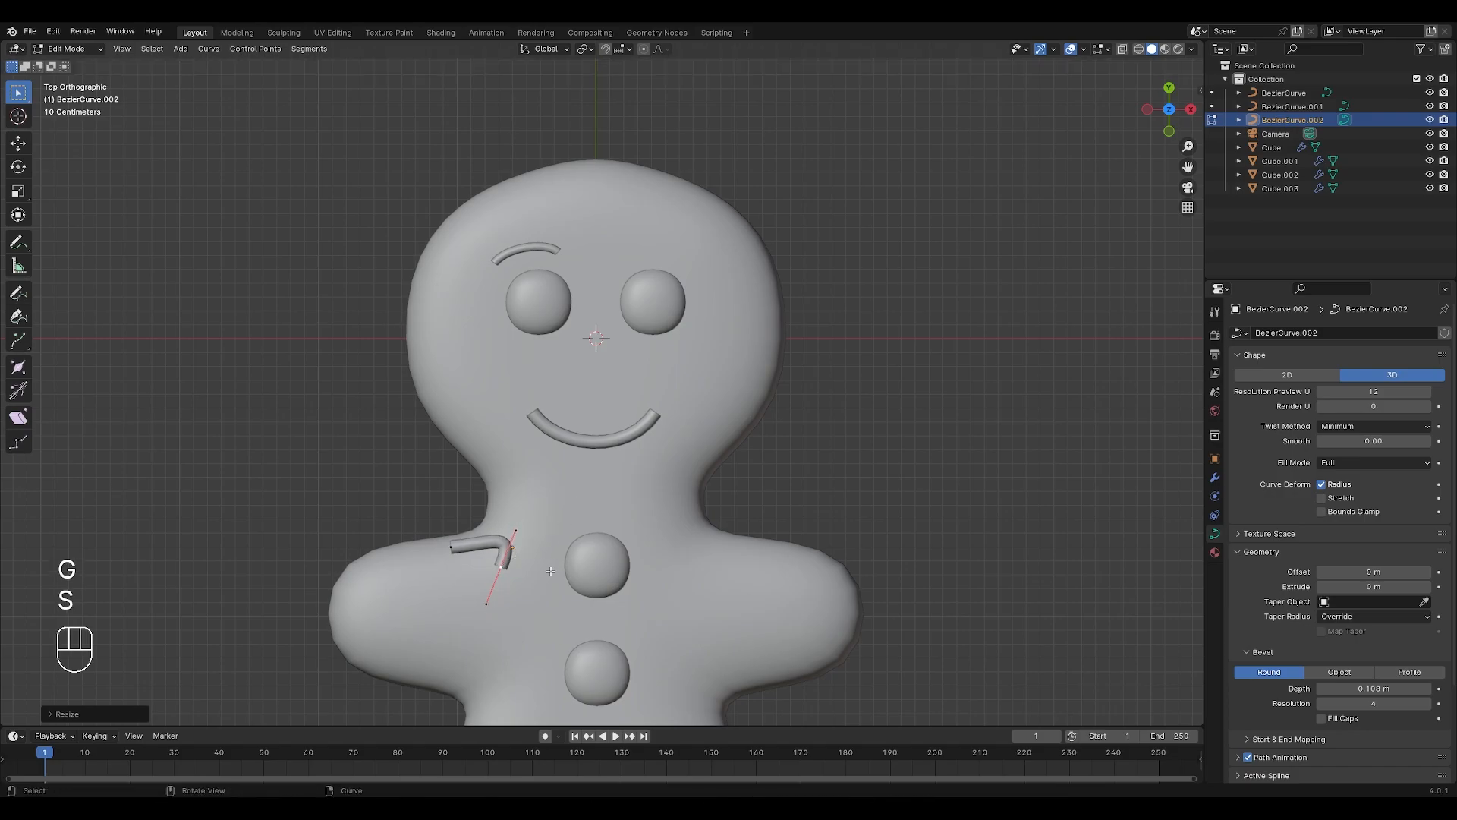
- Extrude three more points from the arm curve's inner end, alternating sides down the arm to form a zigzag
key(e)
click(476, 608)
key(e)
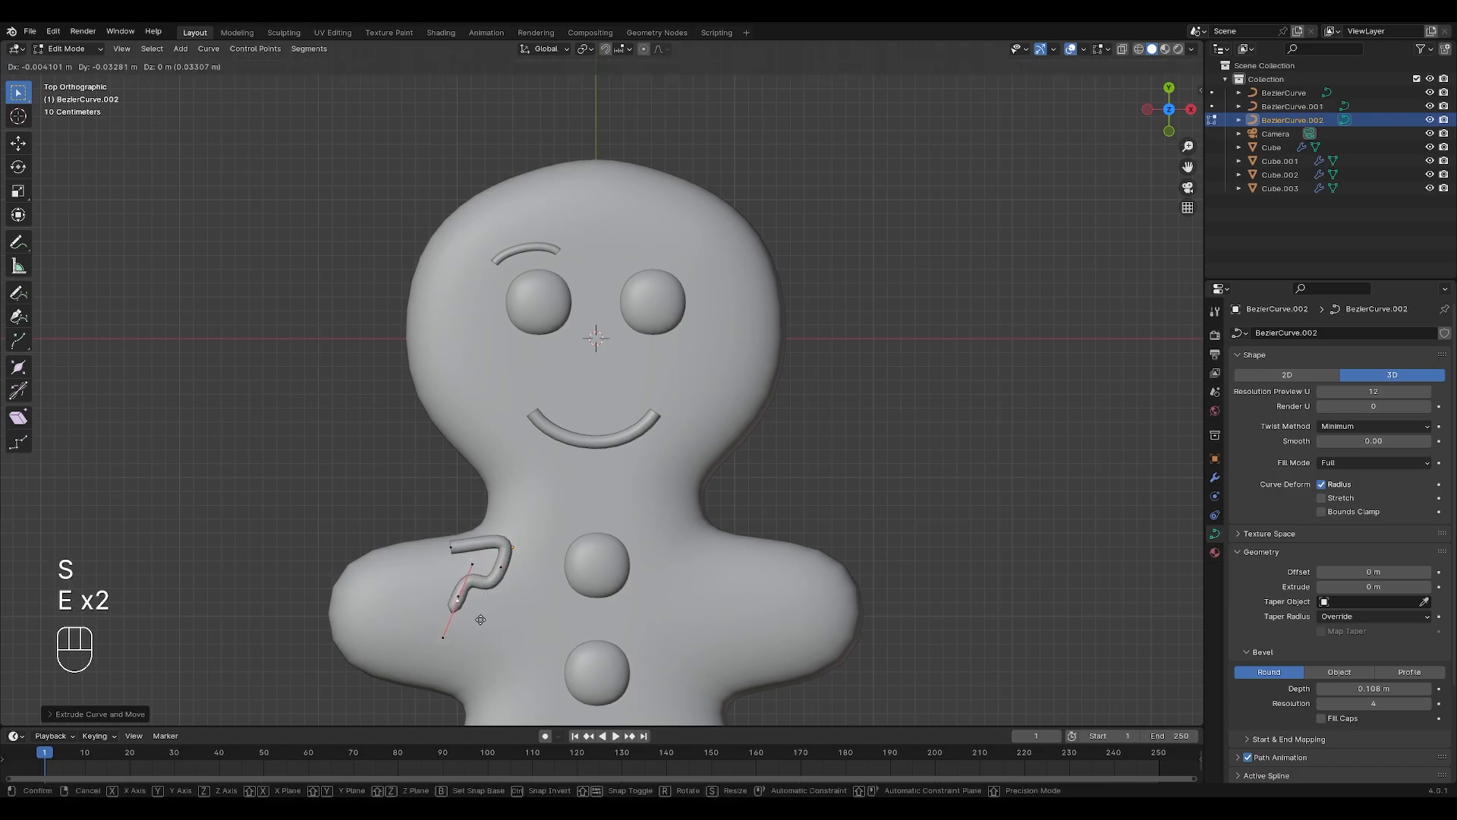
click(518, 645)
key(e)
click(475, 688)
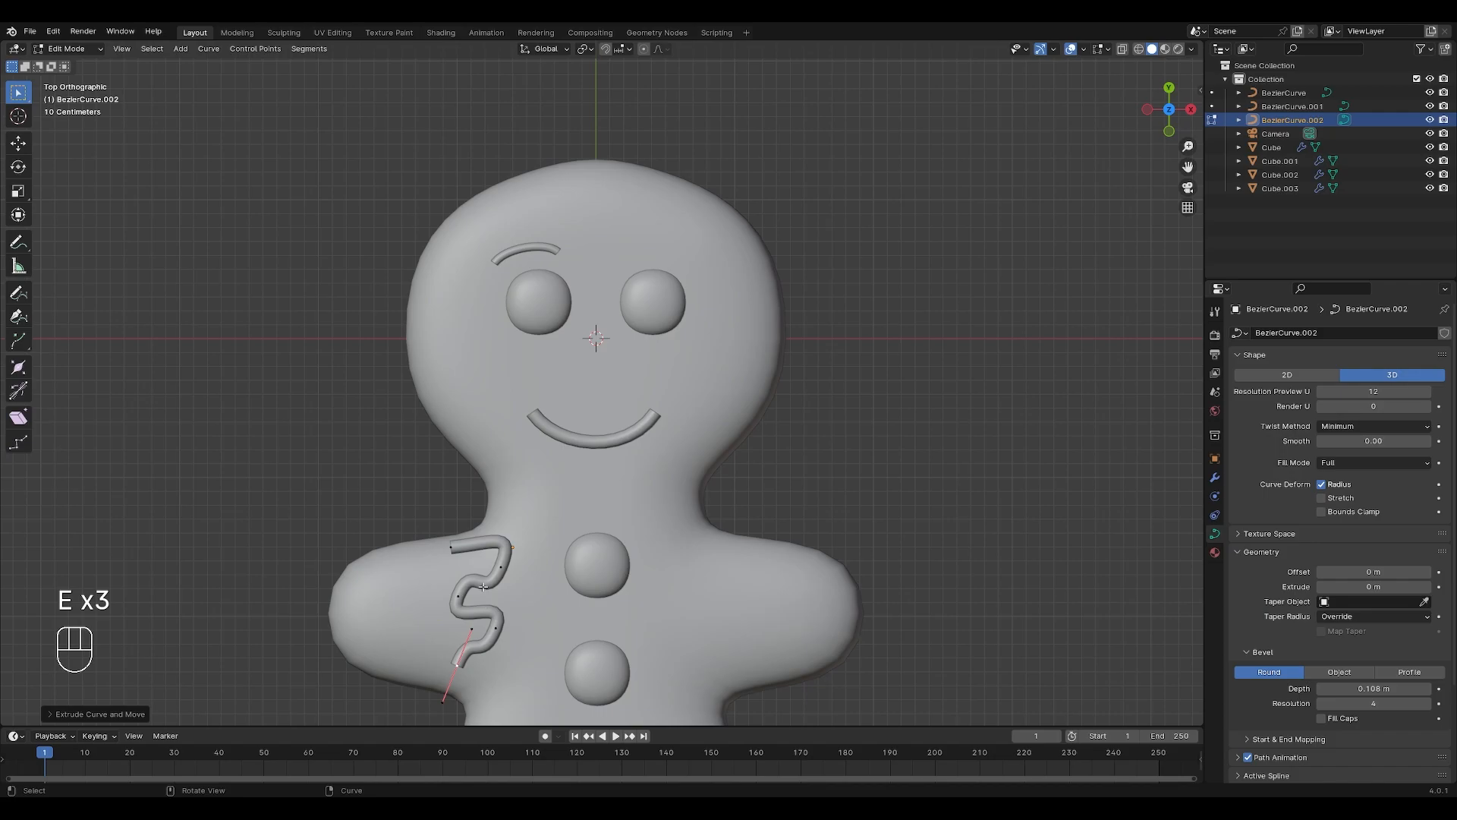
- Scale the handles of the arm squiggle's second point, and rotate and scale down those of the third point for rounder bends
click(508, 569)
key(s)
click(539, 585)
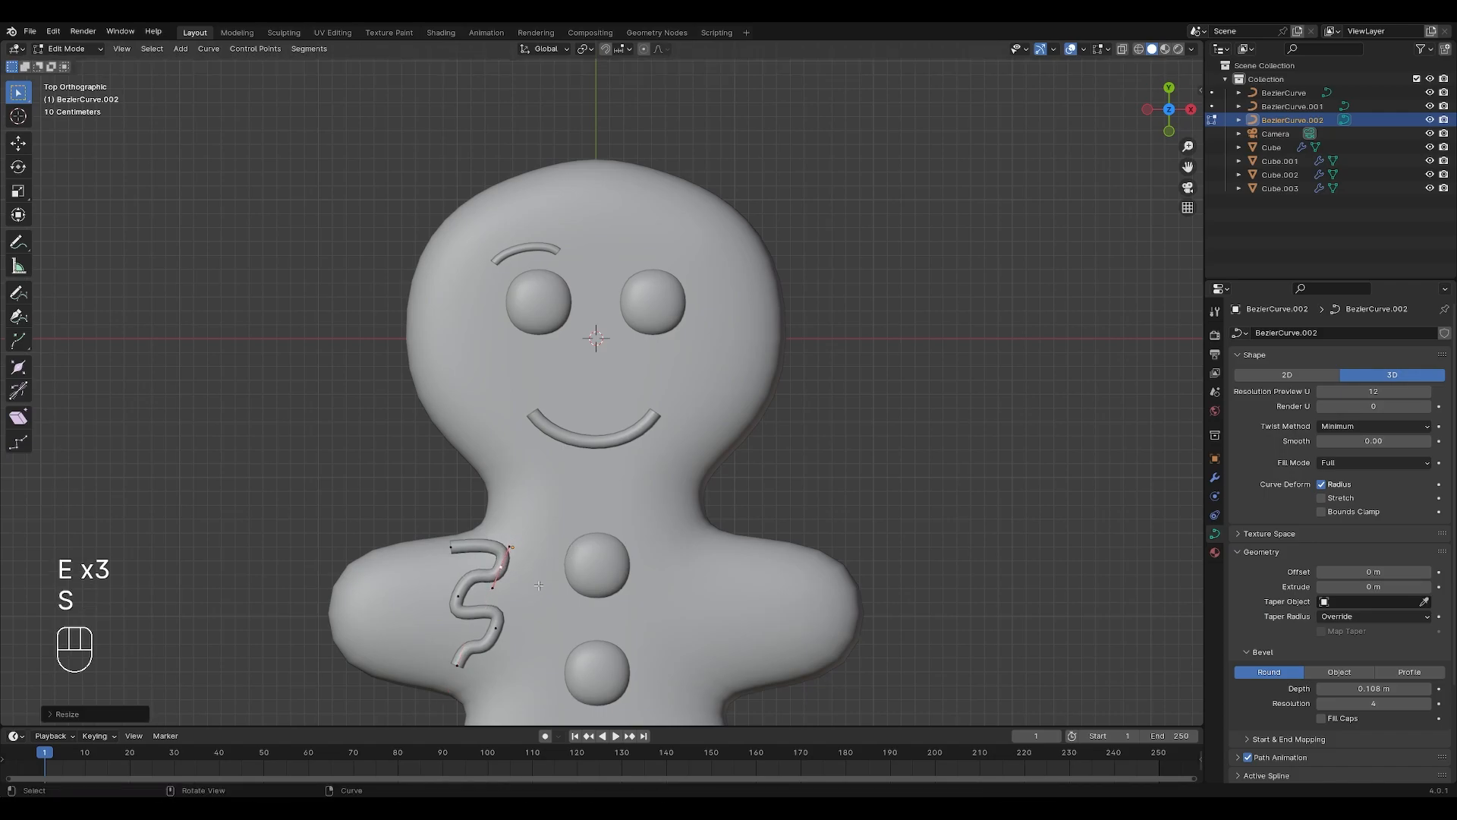
key(s)
click(531, 538)
click(456, 594)
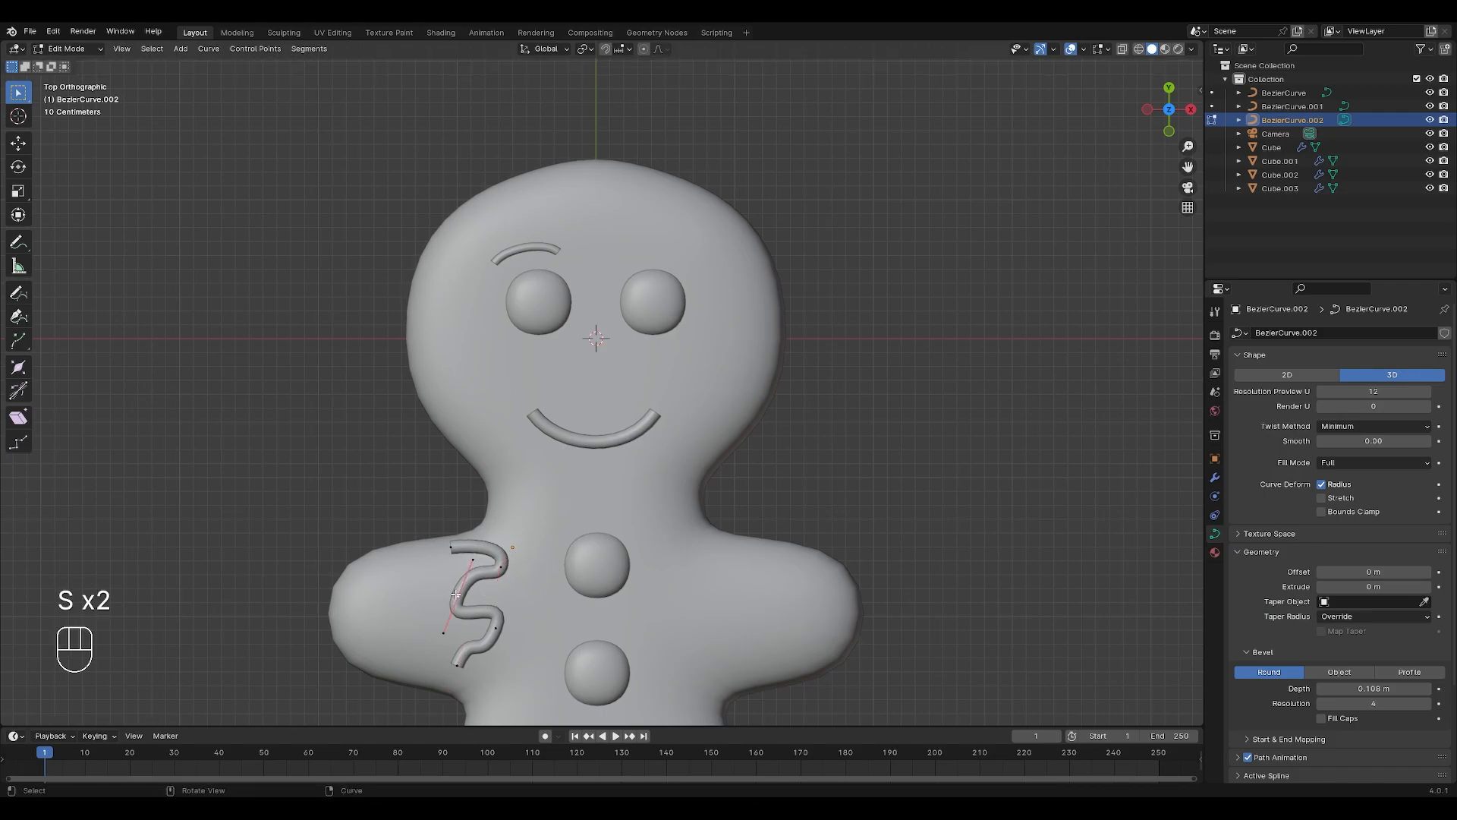
key(r)
click(473, 549)
key(s)
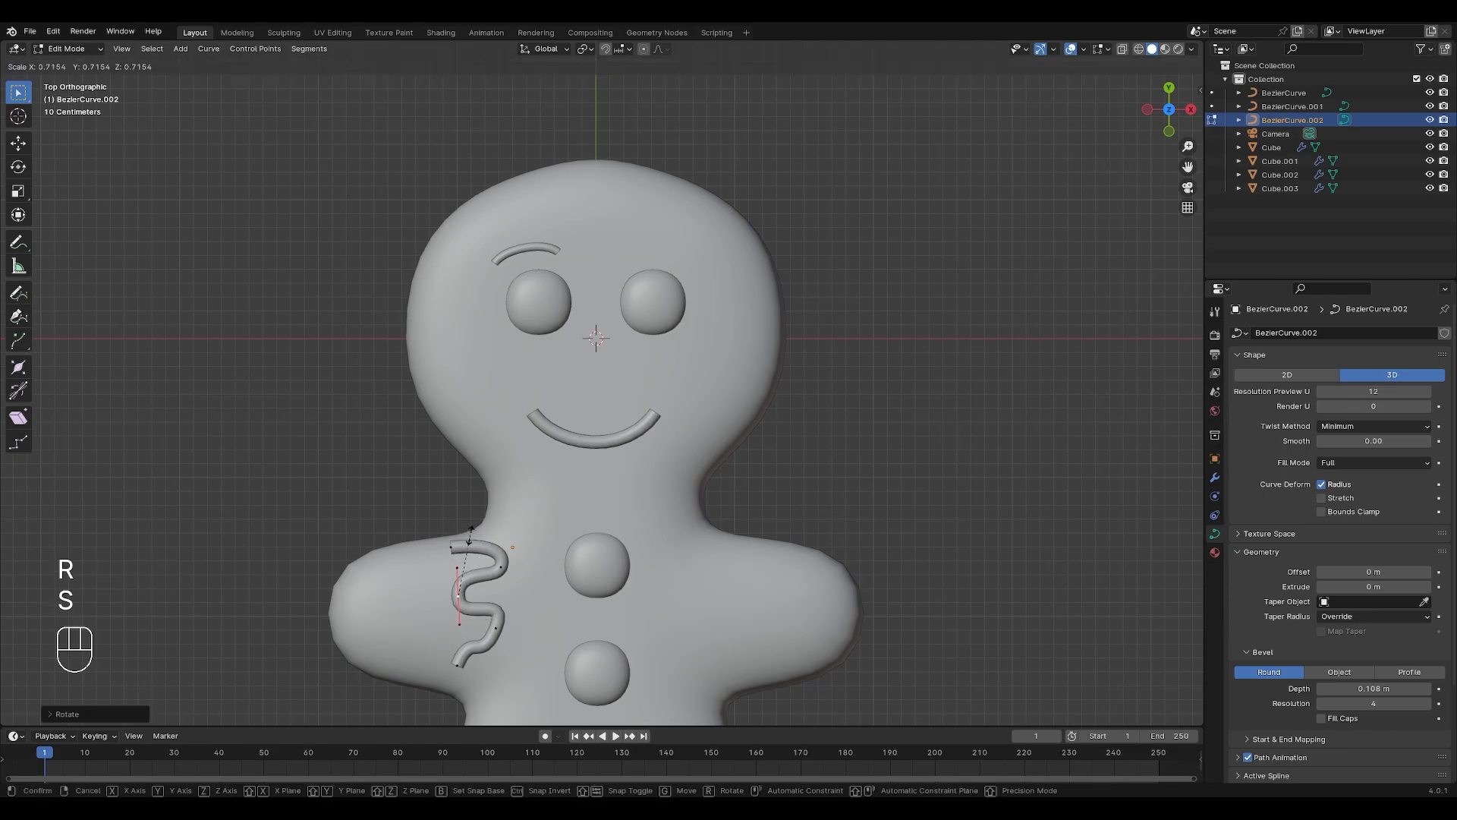
click(473, 550)
- Rotate and scale the handles of the arm squiggle's fourth point, and rotate and move its lower end point
click(495, 627)
key(r)
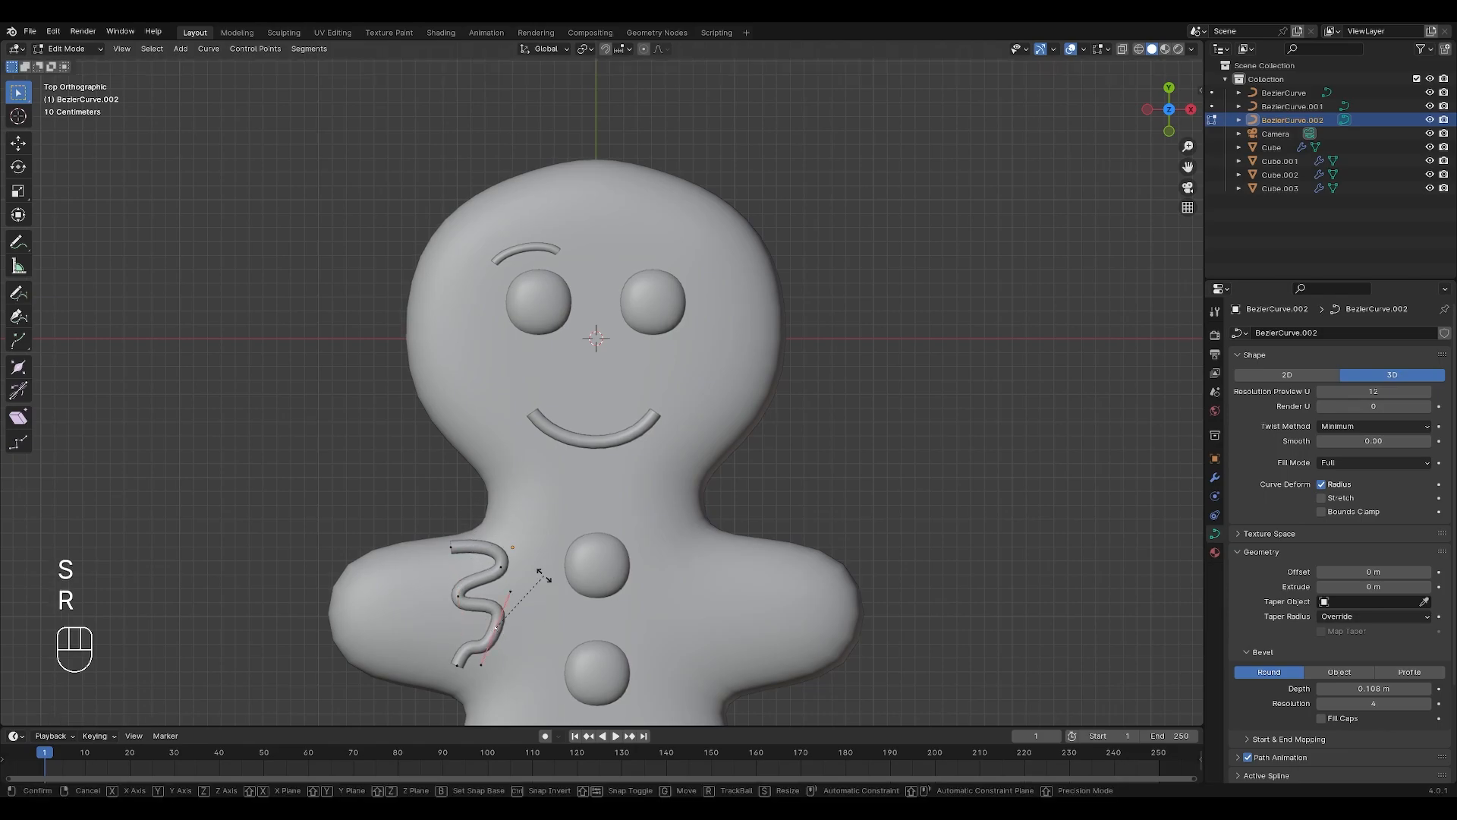
click(501, 533)
key(s)
click(486, 590)
click(459, 664)
key(r)
click(534, 642)
key(g)
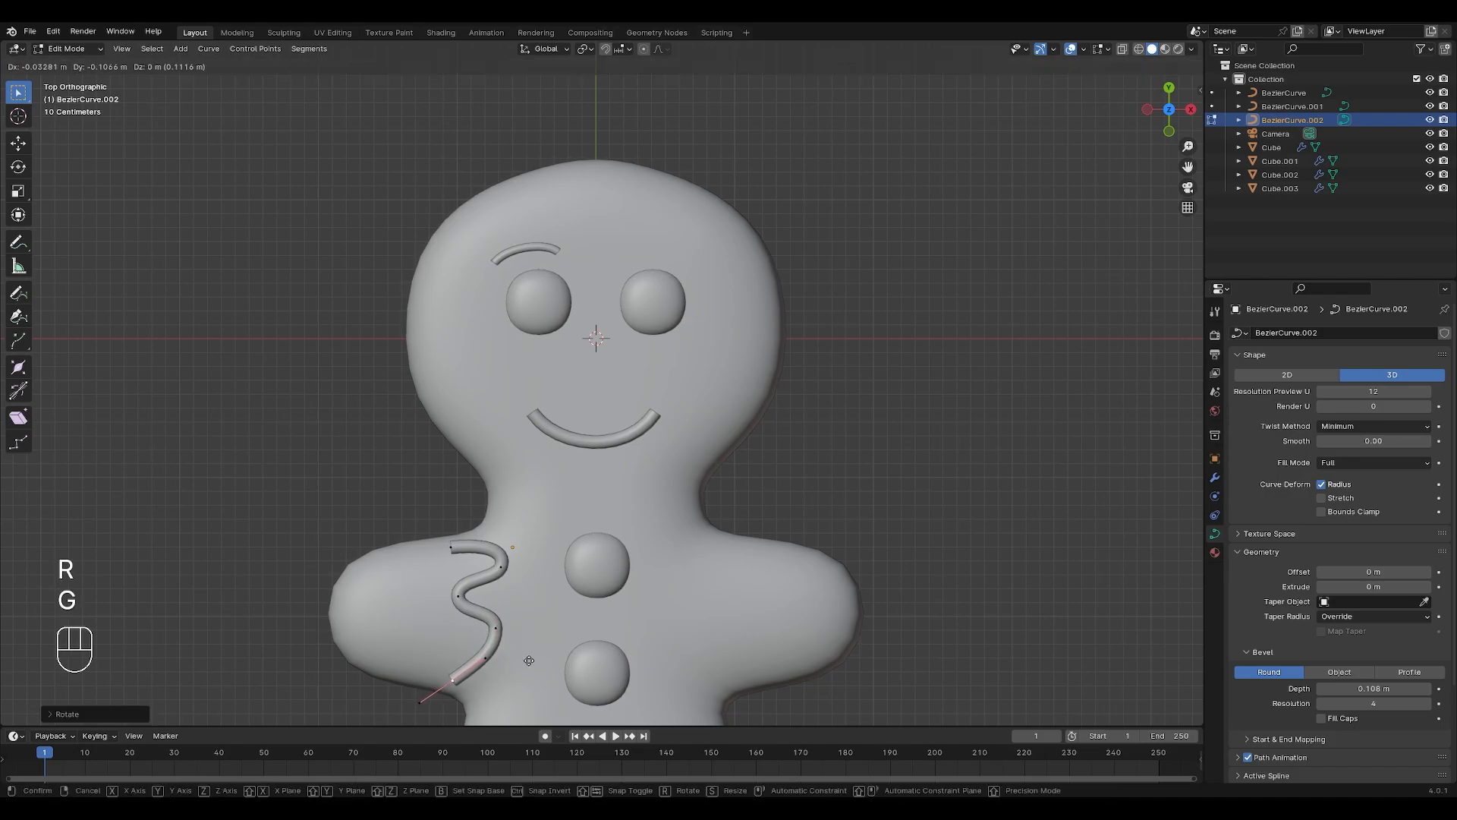
click(533, 654)
- Reposition the fourth and third points of the arm squiggle to even out its bends
click(496, 625)
key(g)
click(502, 629)
click(465, 591)
key(g)
click(463, 606)
- Rotate and scale the handles of the arm squiggle's second point and move its third point slightly upward
scroll(466, 605, down, 3)
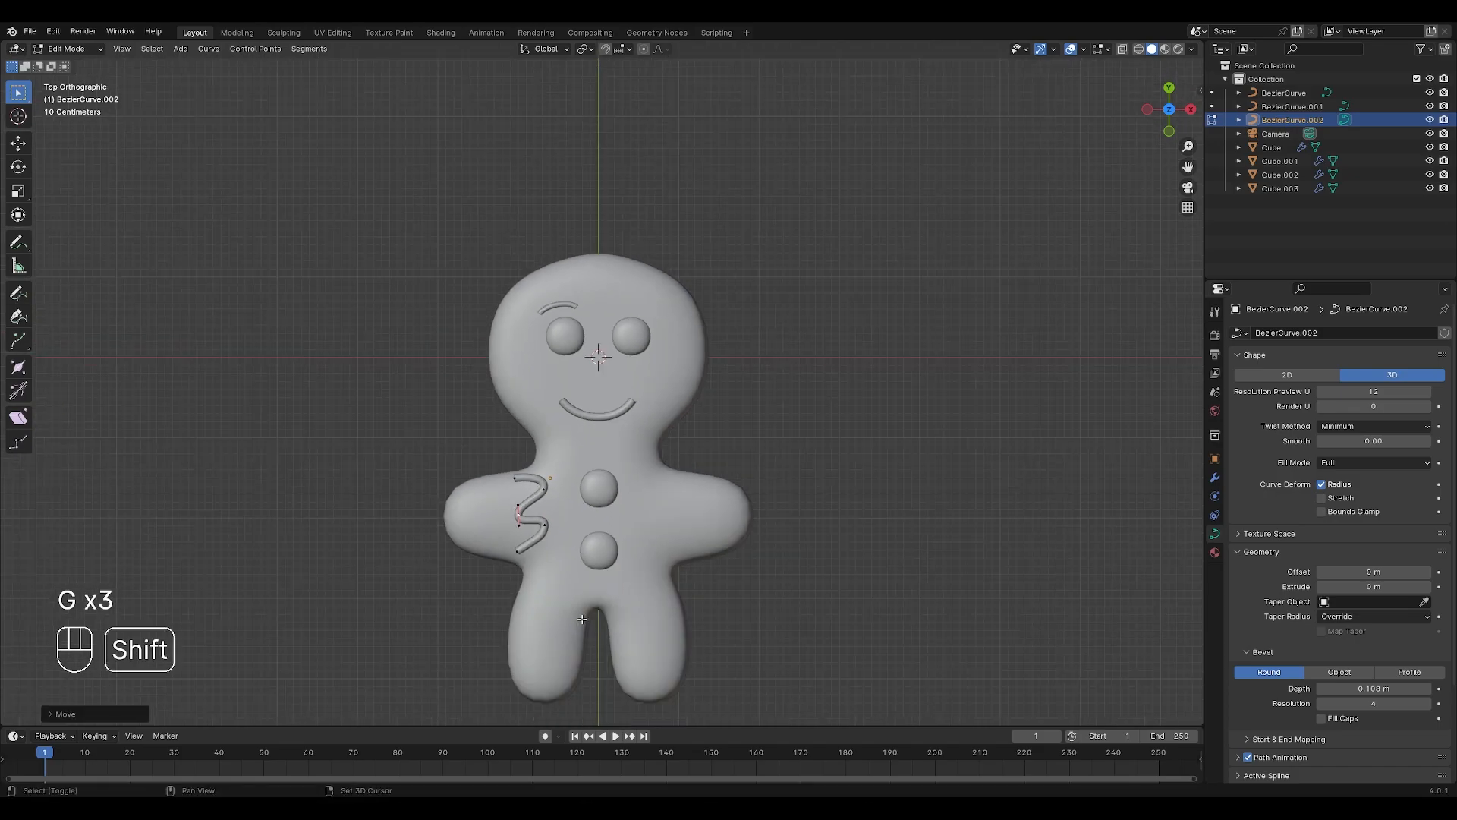
shift+middle_drag(509, 563, 523, 497)
scroll(526, 495, up, 2)
click(539, 439)
key(r)
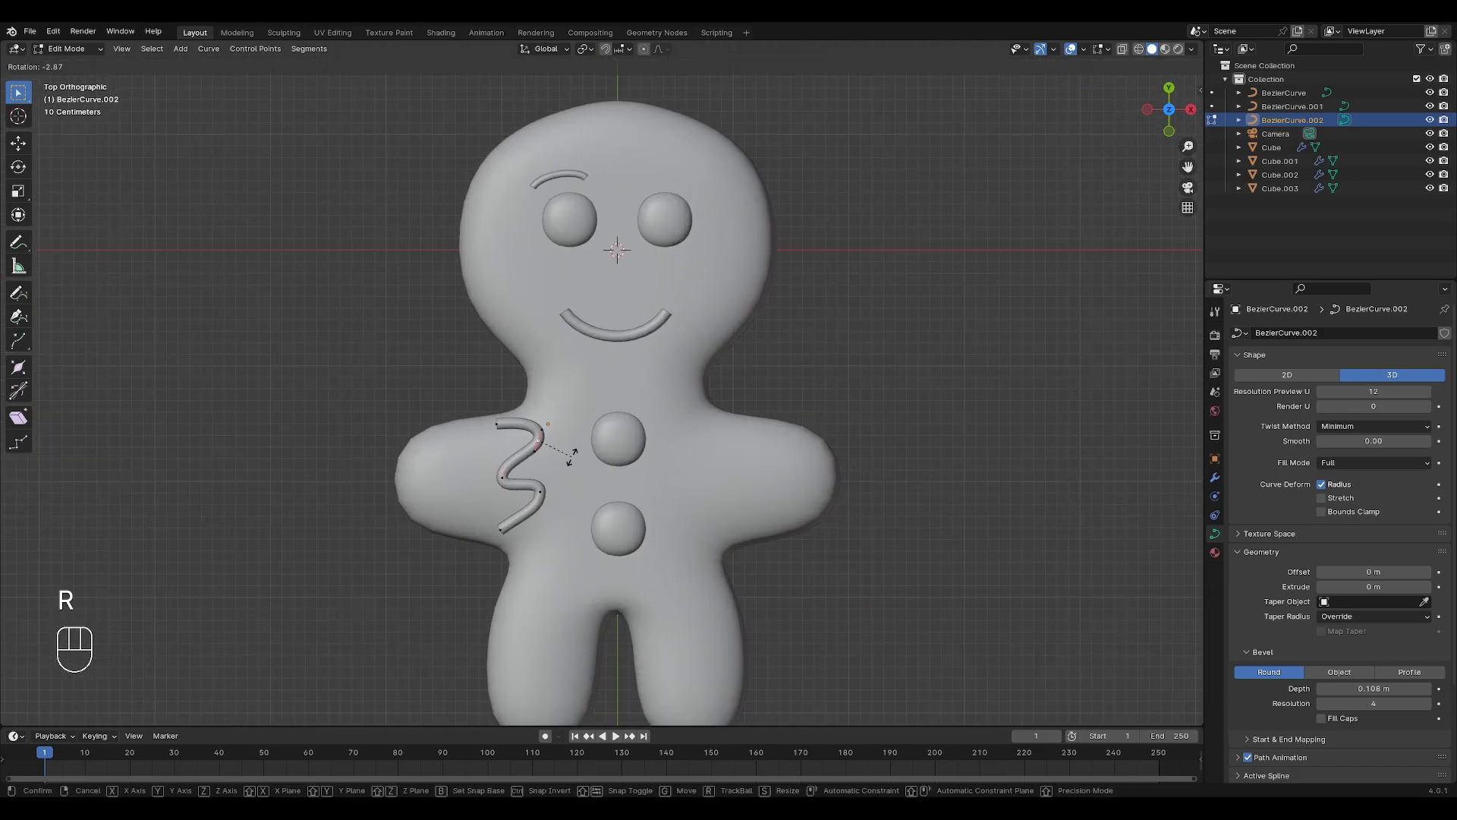
click(559, 442)
key(s)
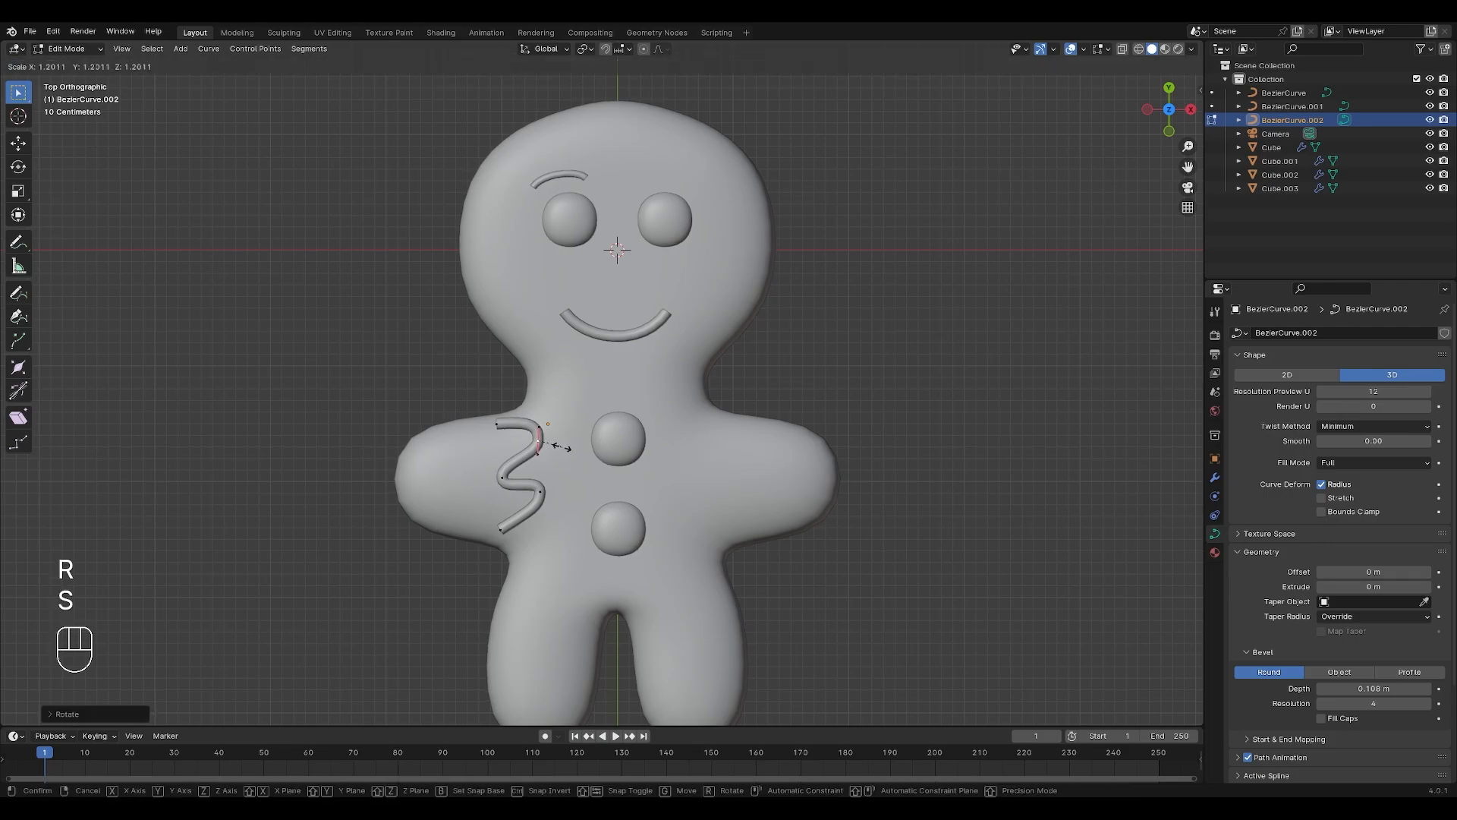
click(559, 449)
click(506, 470)
key(g)
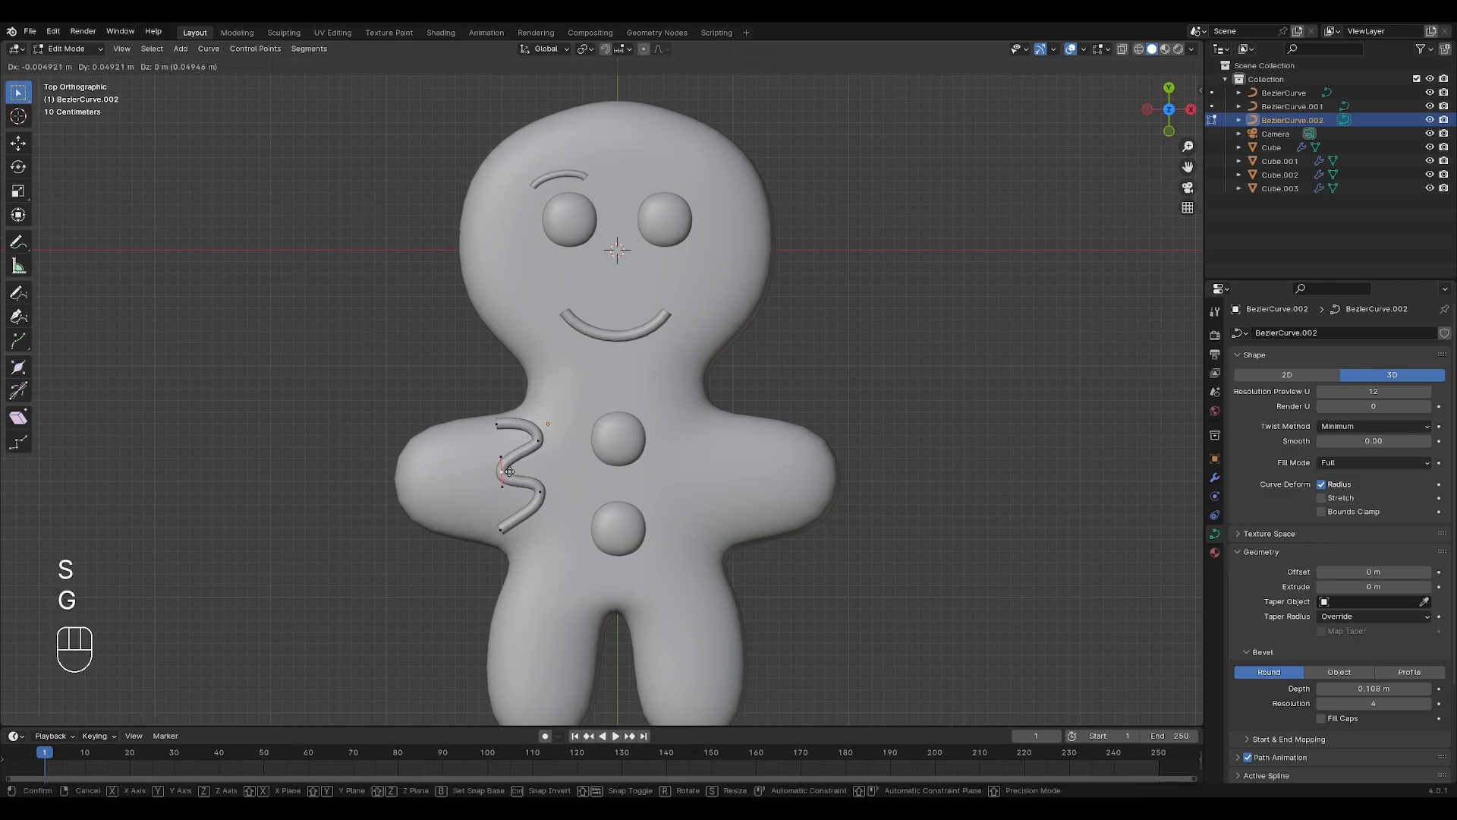
click(509, 470)
- Scale the handles of the arm squiggle's fourth point and move its lower end point slightly up
click(537, 491)
key(s)
click(568, 476)
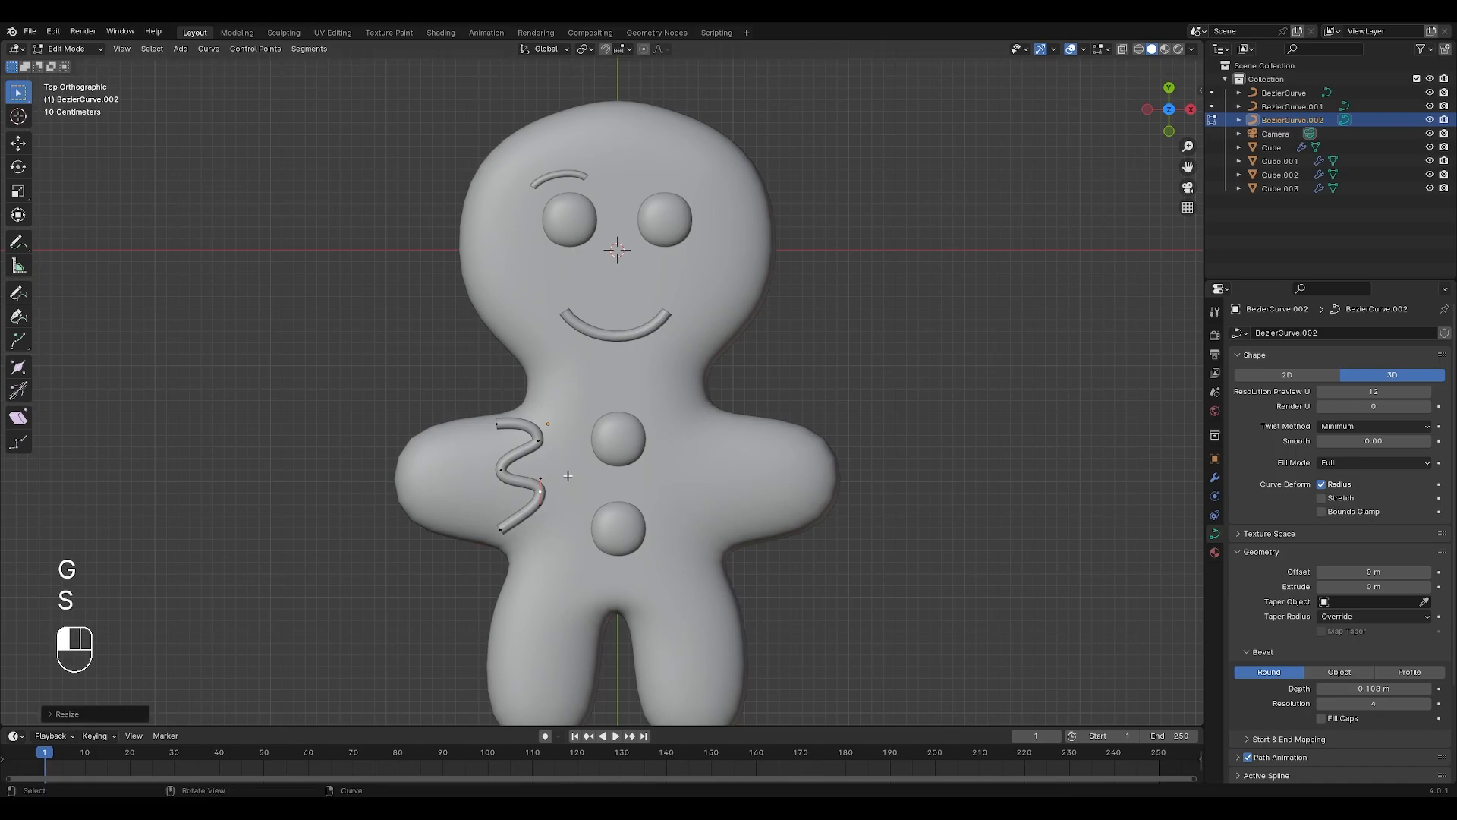
click(503, 528)
key(g)
click(562, 580)
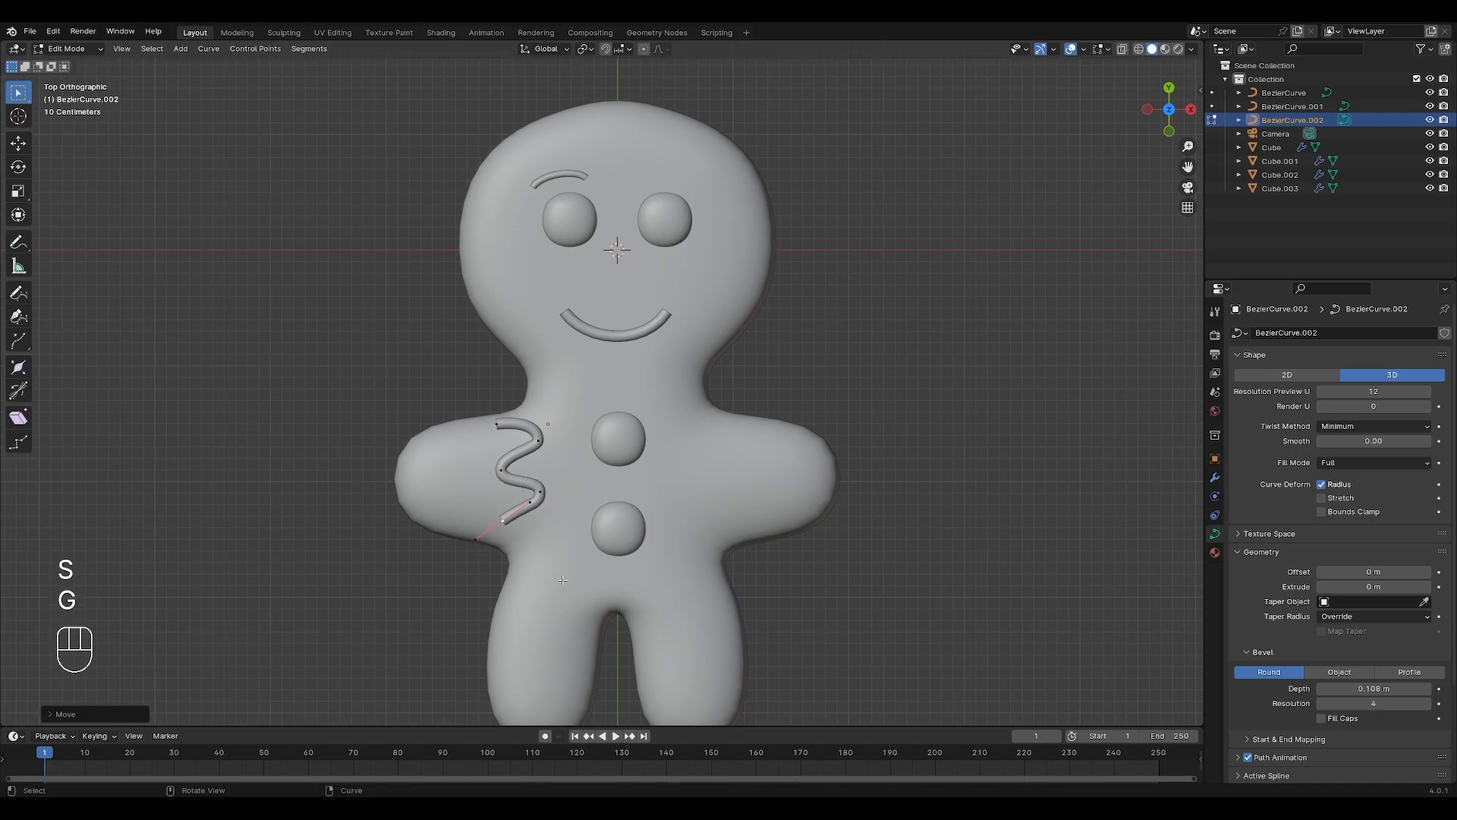
key(ctrl+z)
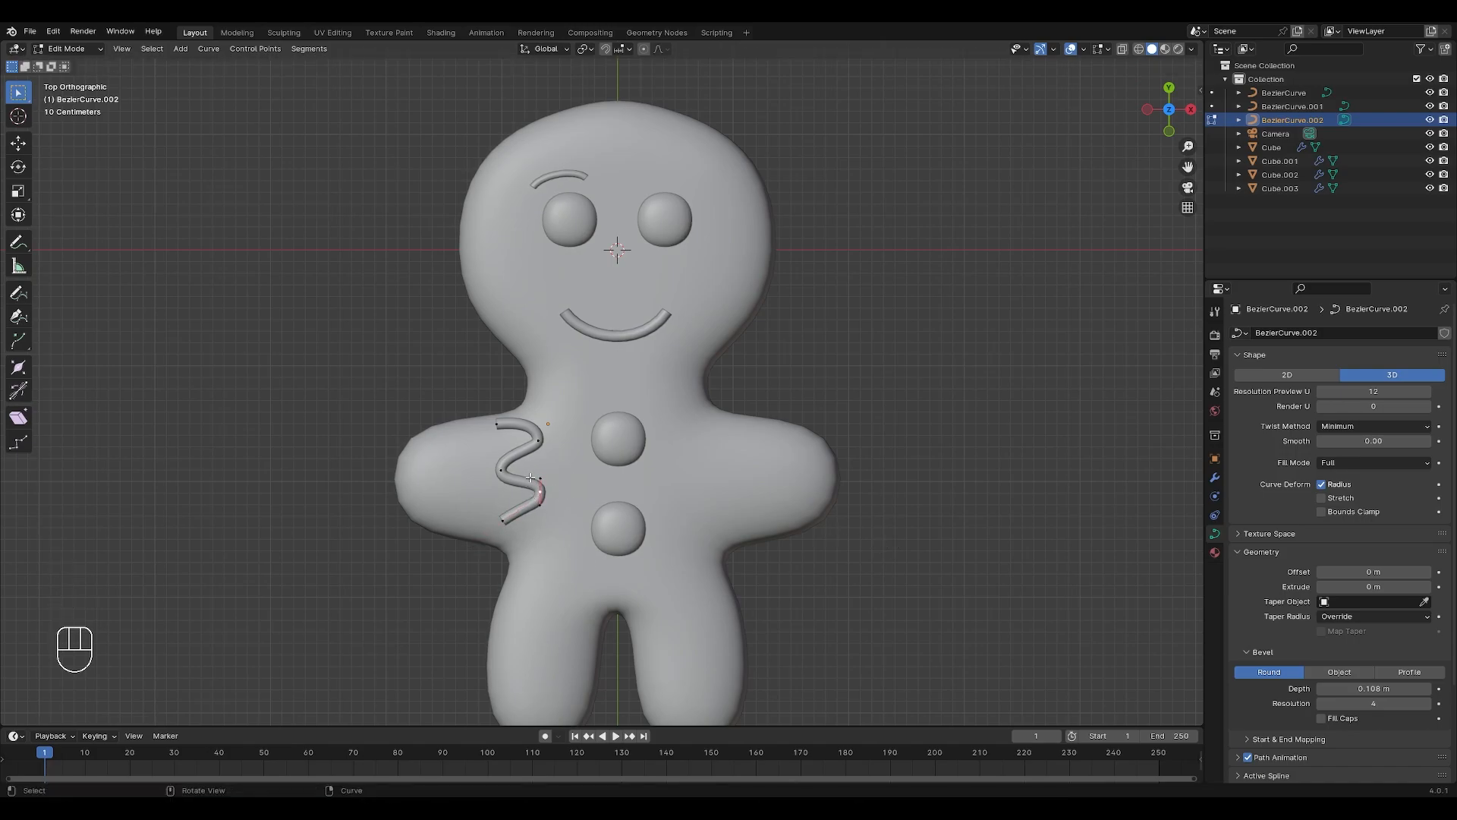
- Duplicate the arm squiggle, rotate the copy to lie horizontally, and place it across the negative X side of the waist
key(Tab)
key(shift+d)
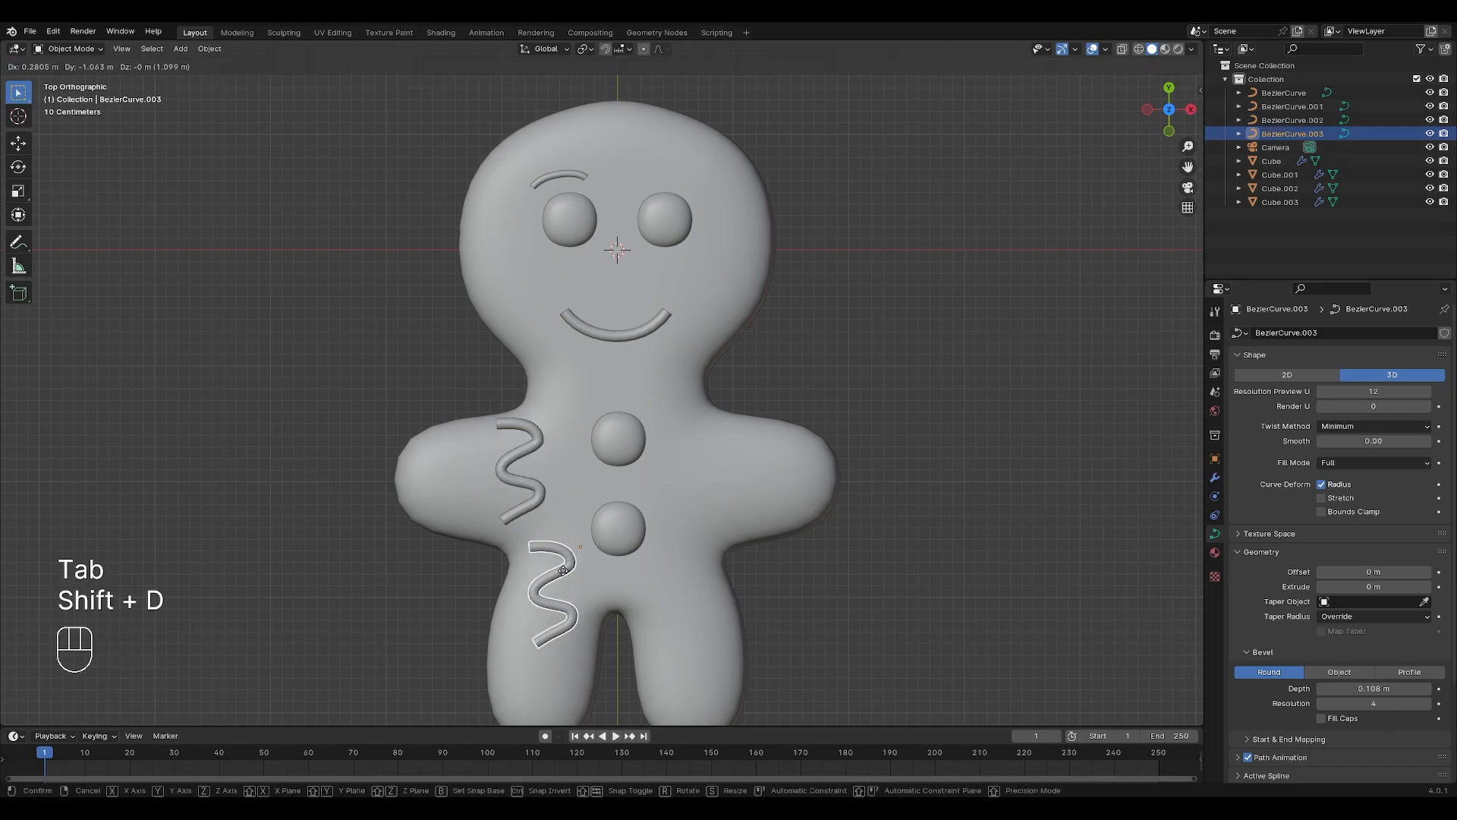
click(563, 571)
key(r)
click(641, 628)
key(g)
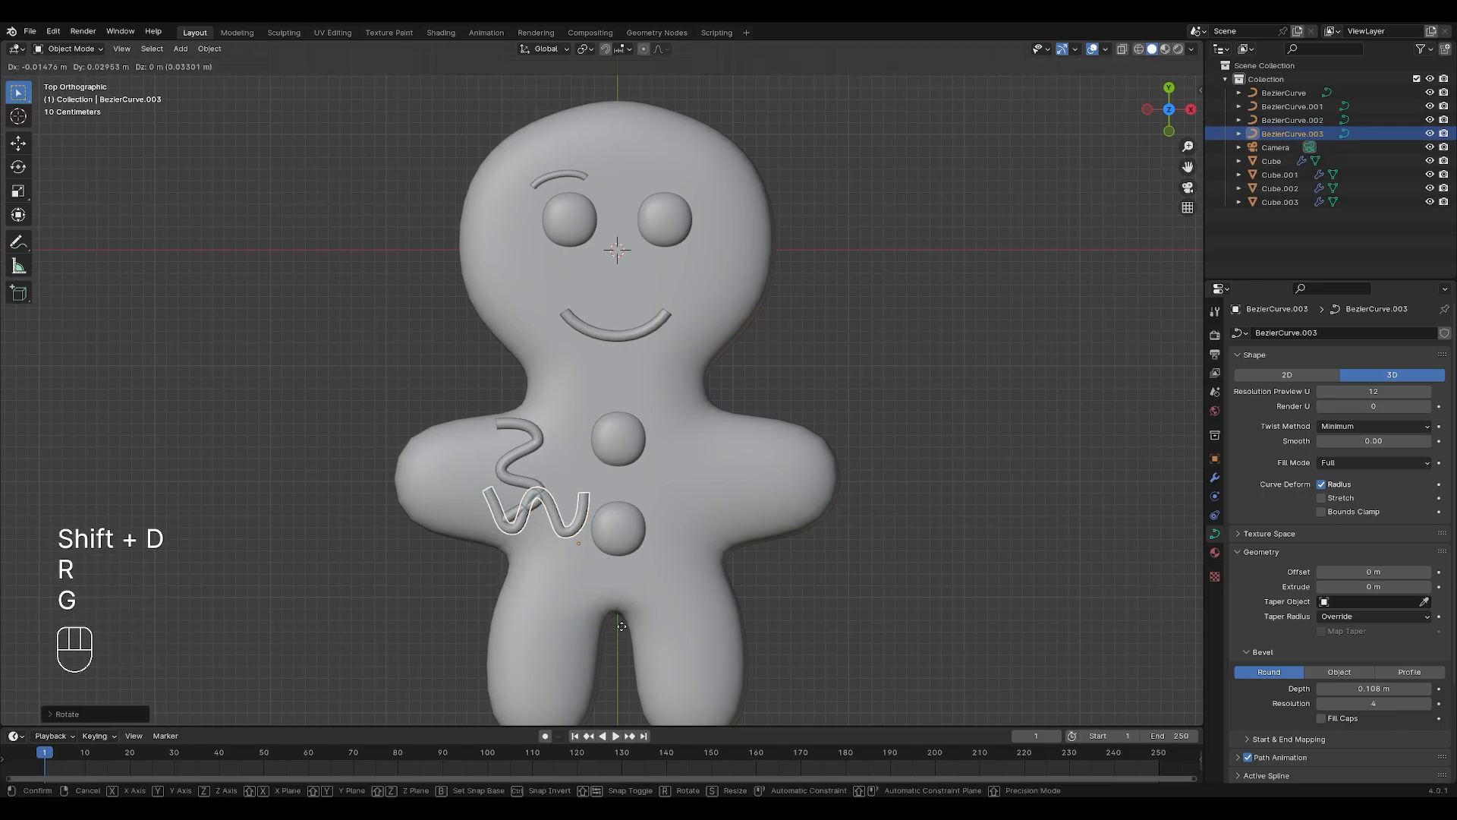
click(659, 690)
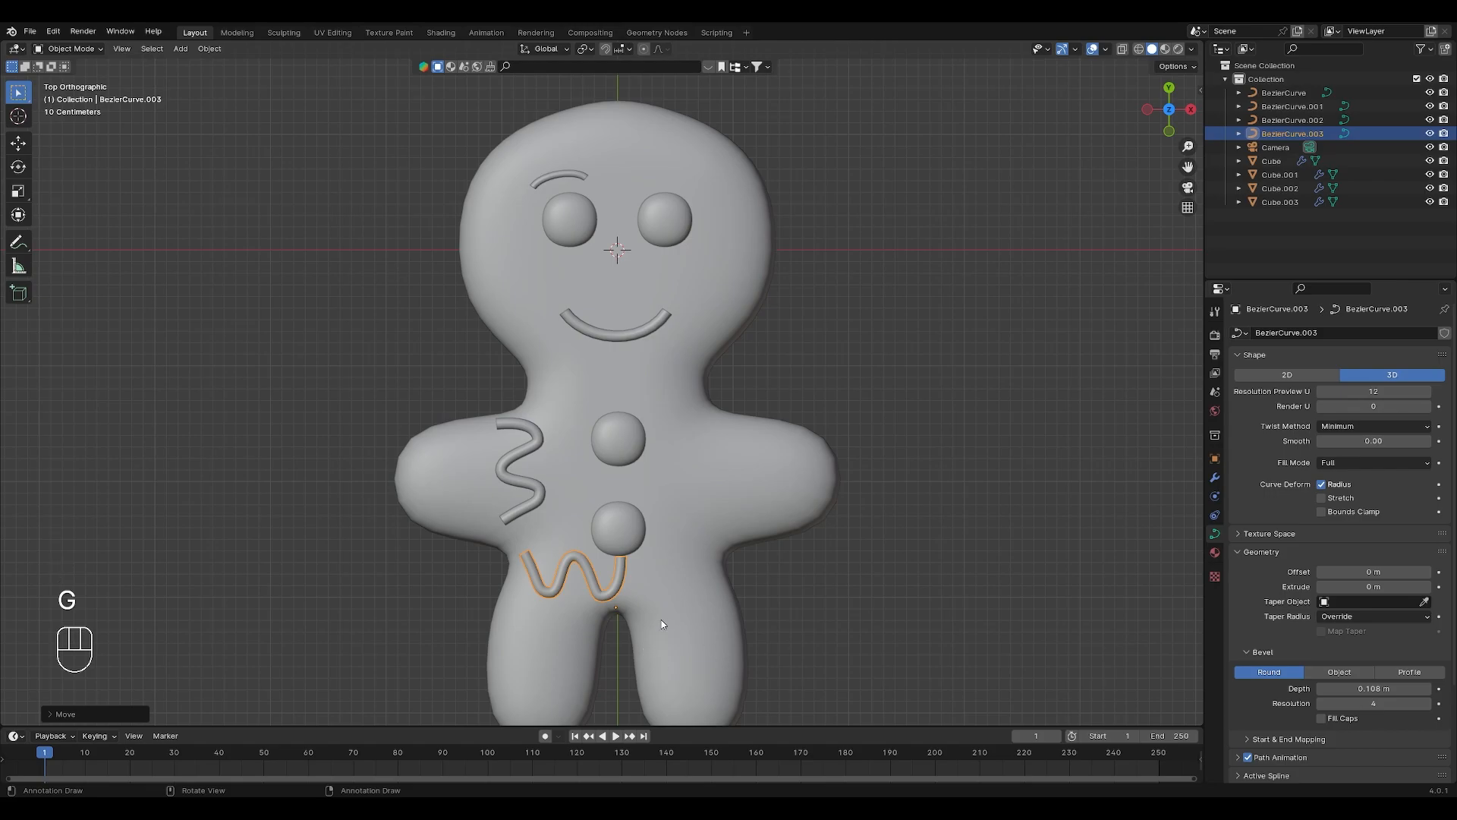
- Flatten the waist squiggle by moving its lower points up and its outer end point down
key(Tab)
click(559, 547)
key(g)
click(541, 583)
drag(540, 583, 627, 608)
key(g)
click(628, 603)
drag(519, 544, 536, 564)
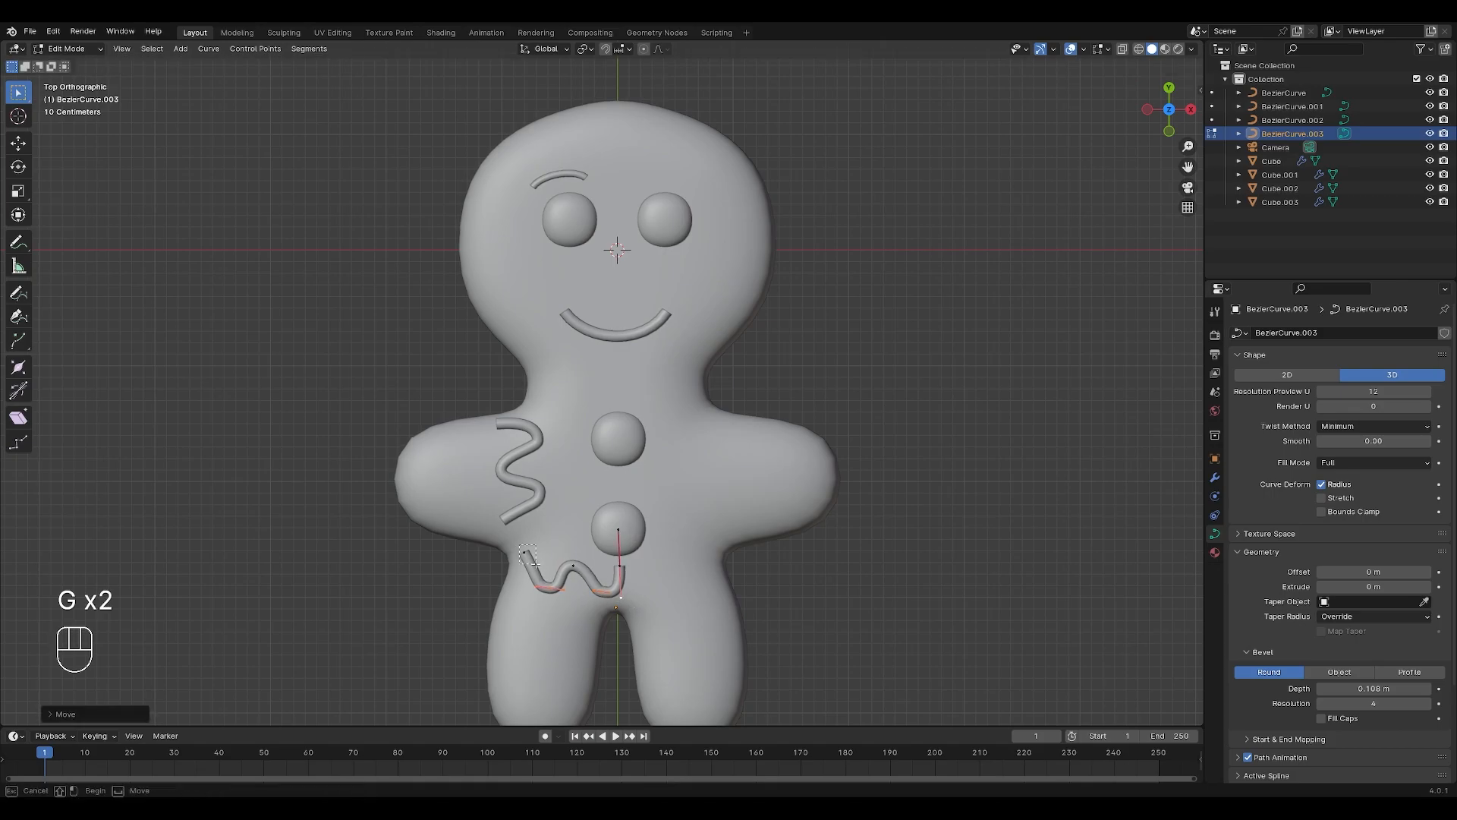
key(g)
click(535, 576)
- Scale down the handles of the waist squiggle's points to give the zigzag sharper corners
key(s)
click(617, 599)
key(s)
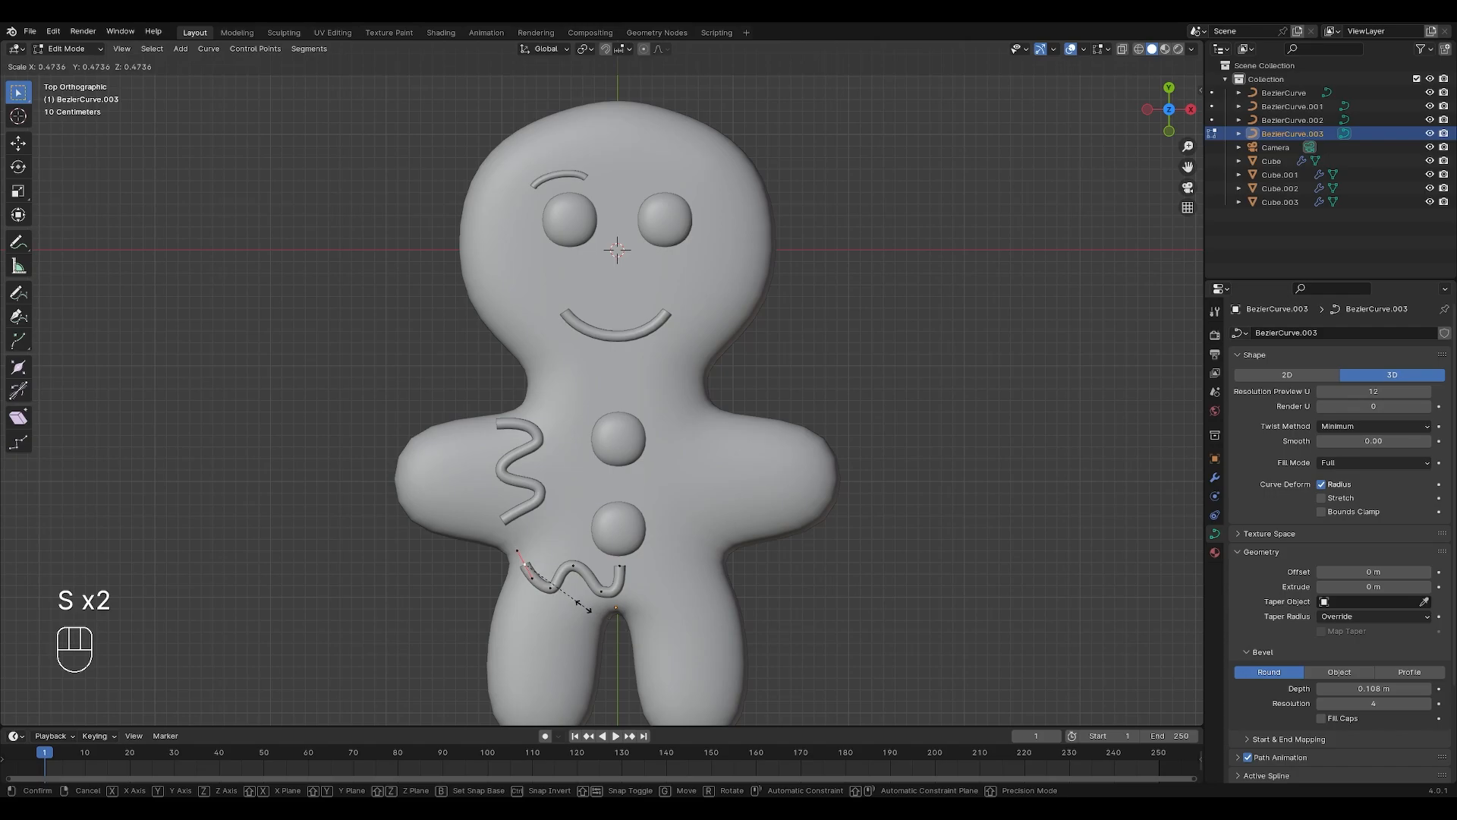
click(590, 610)
click(605, 591)
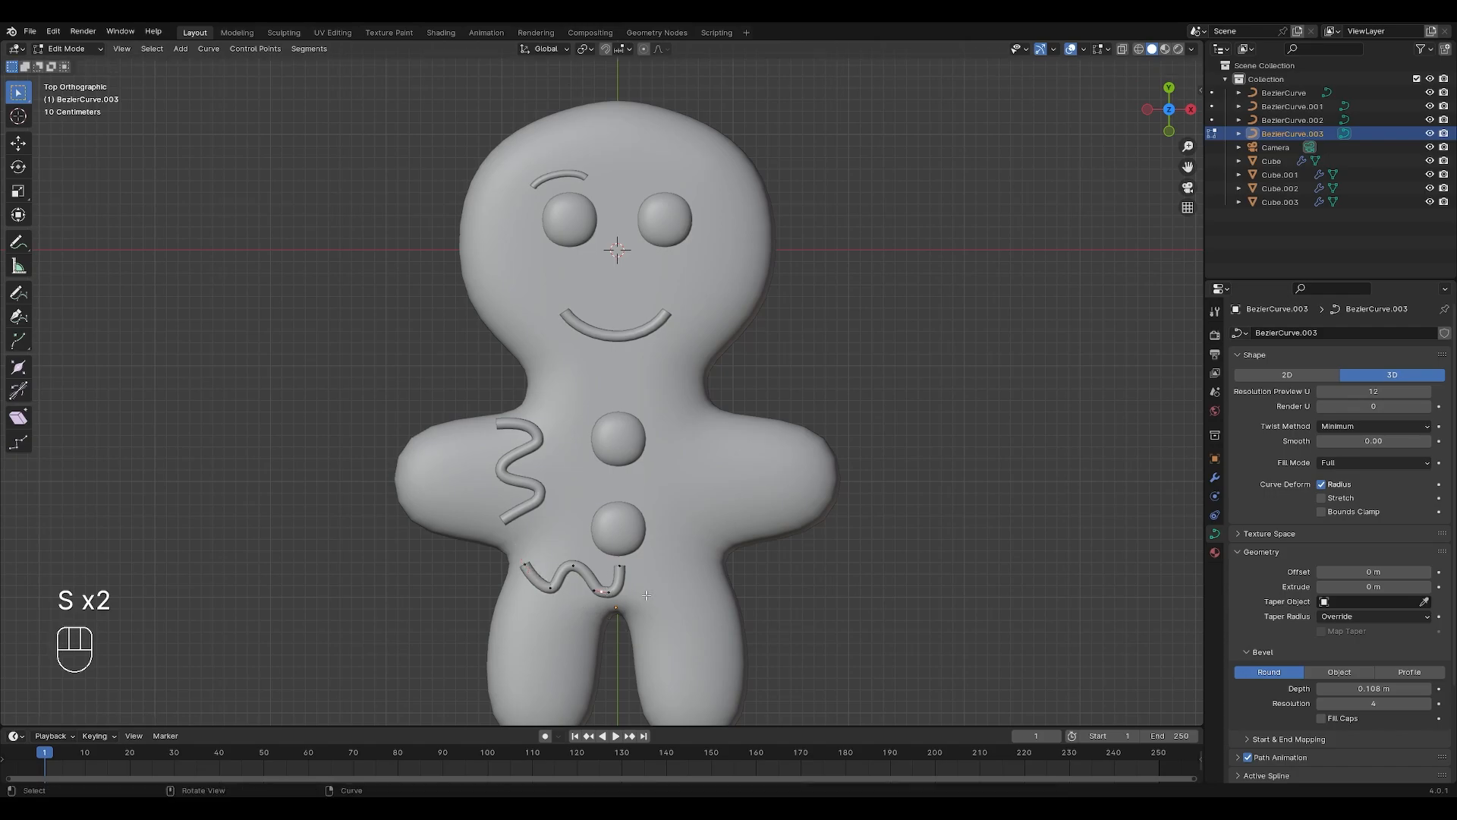
key(s)
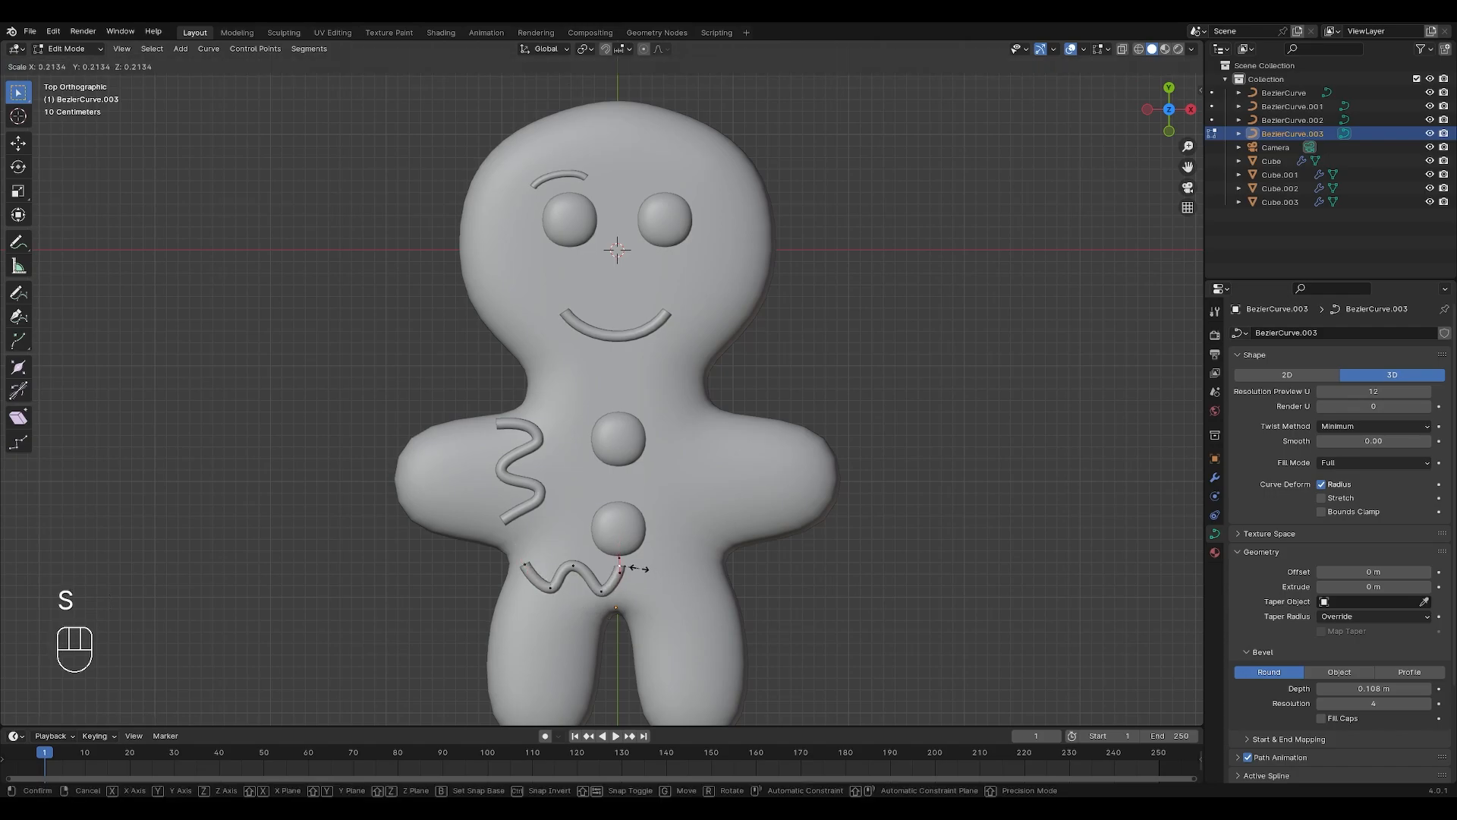
click(636, 570)
click(575, 567)
key(s)
click(619, 570)
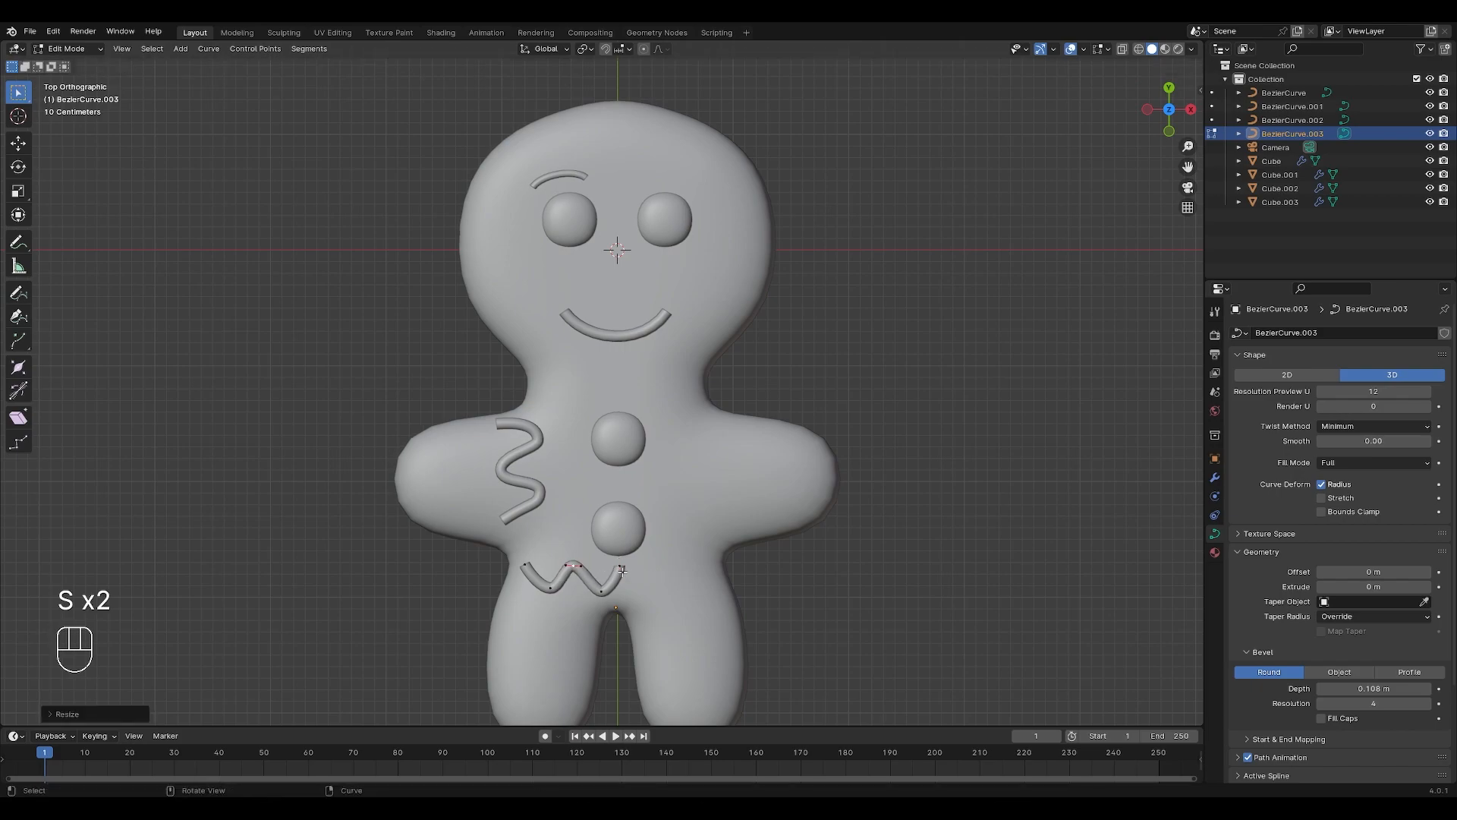
- Extrude four alternating points from the waist curve's inner end so the zigzag spans to the positive X side
key(e)
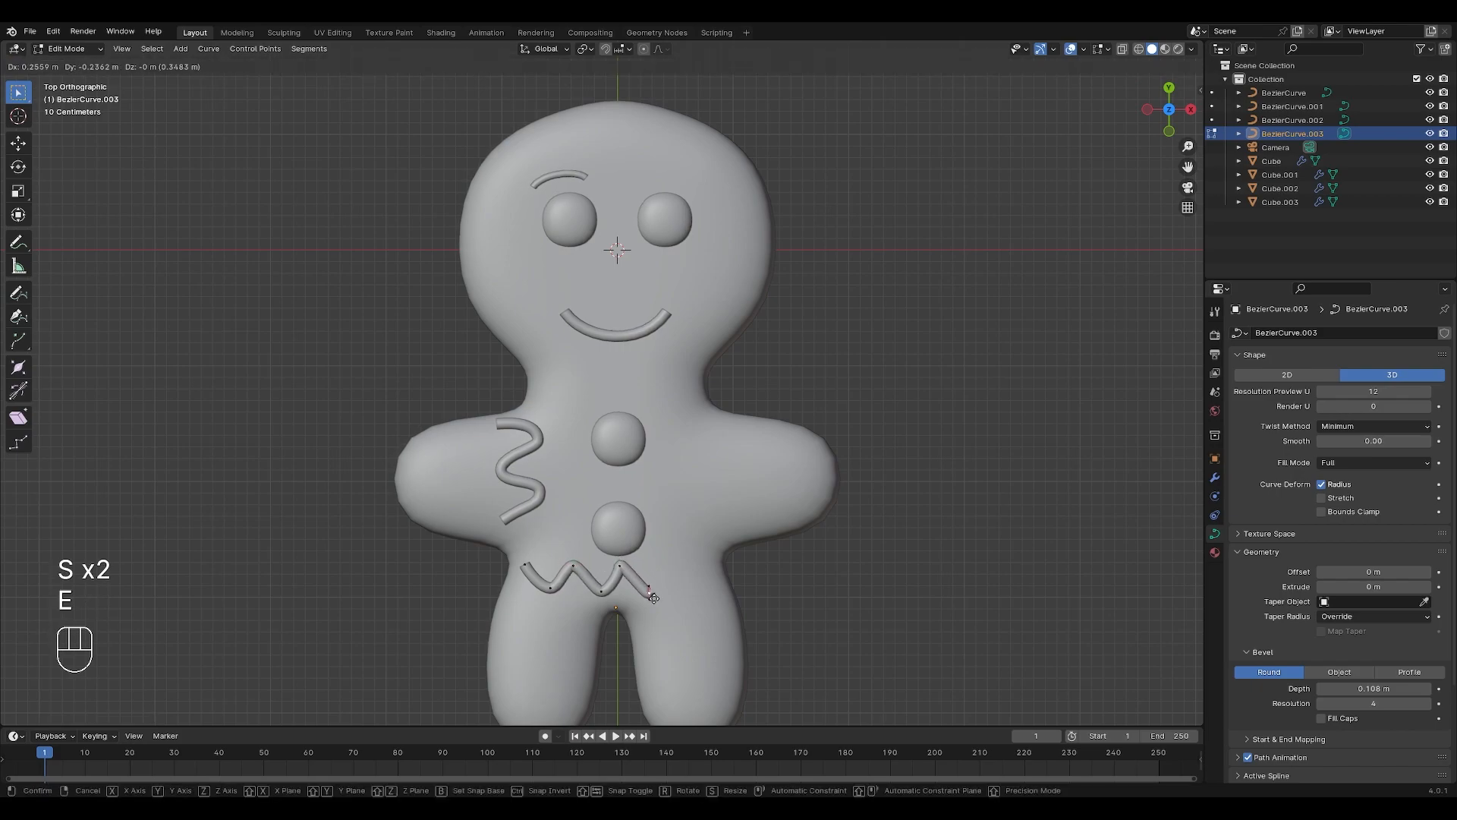
click(650, 596)
key(e)
click(678, 564)
key(e)
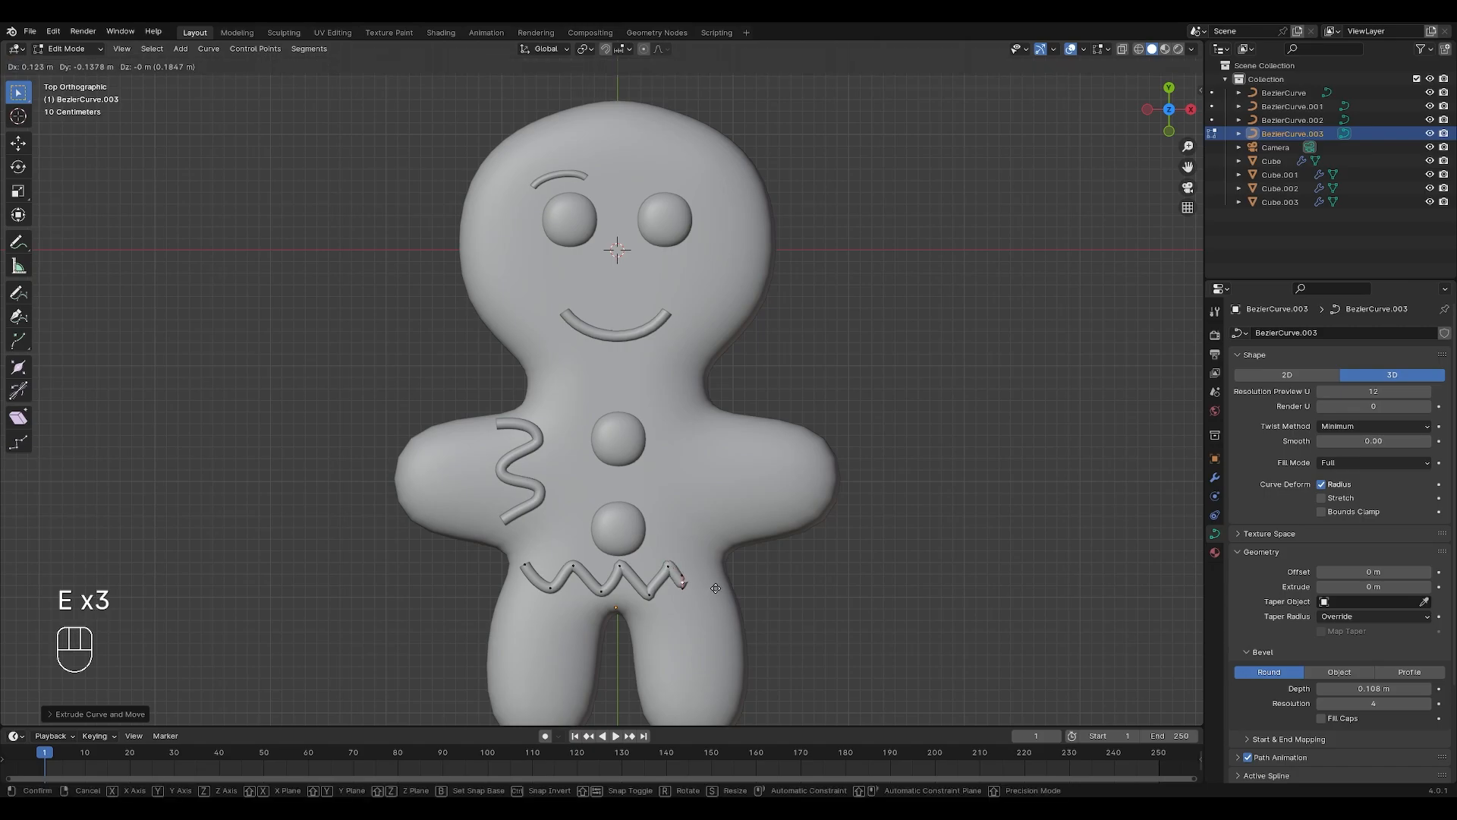
click(727, 601)
key(e)
click(747, 566)
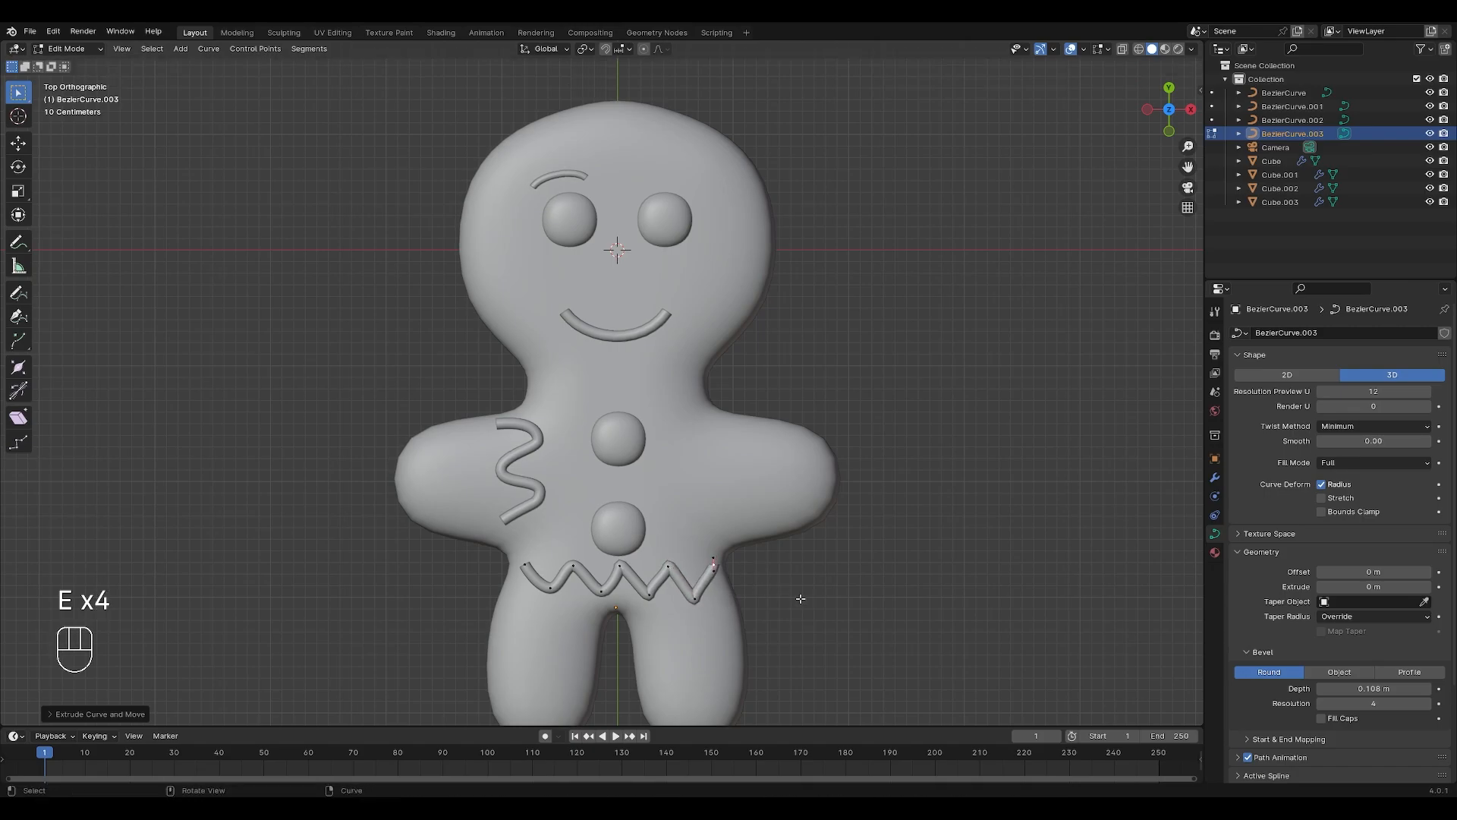
- Rotate the handles of the waist zigzag's central and positive-X points to straighten the slopes between its corners
click(627, 571)
key(r)
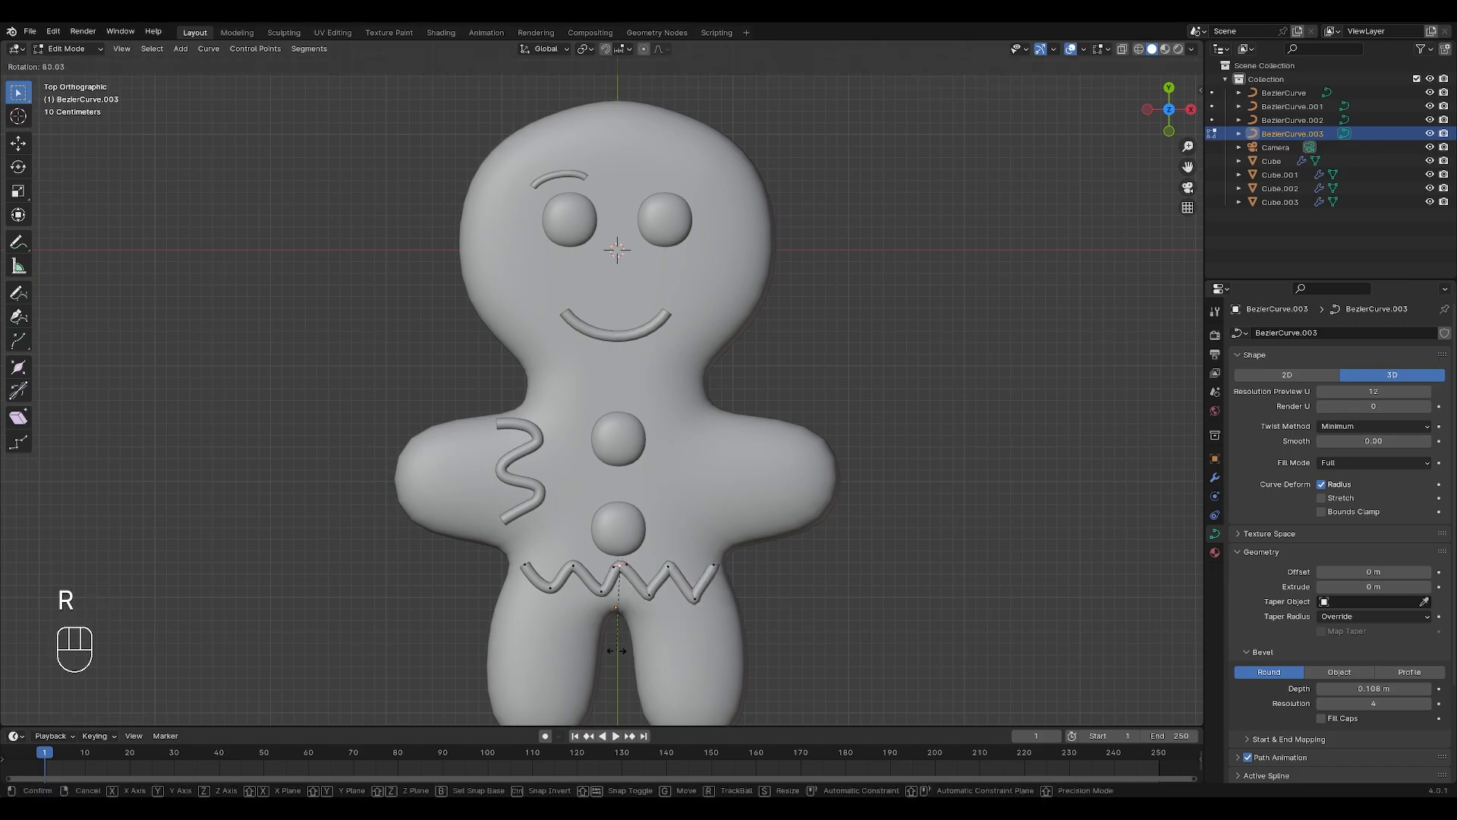
key(r)
click(649, 646)
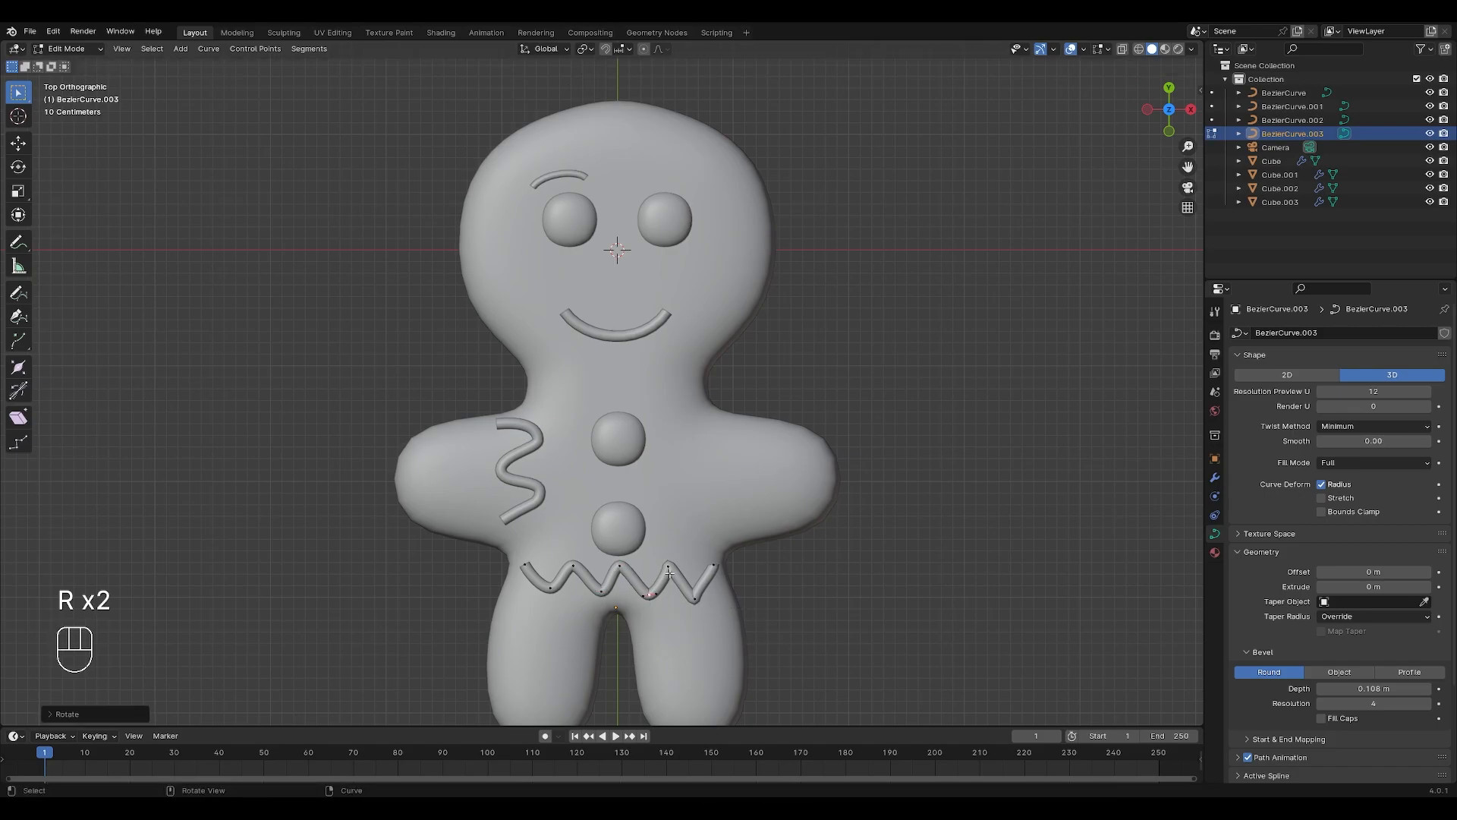
key(r)
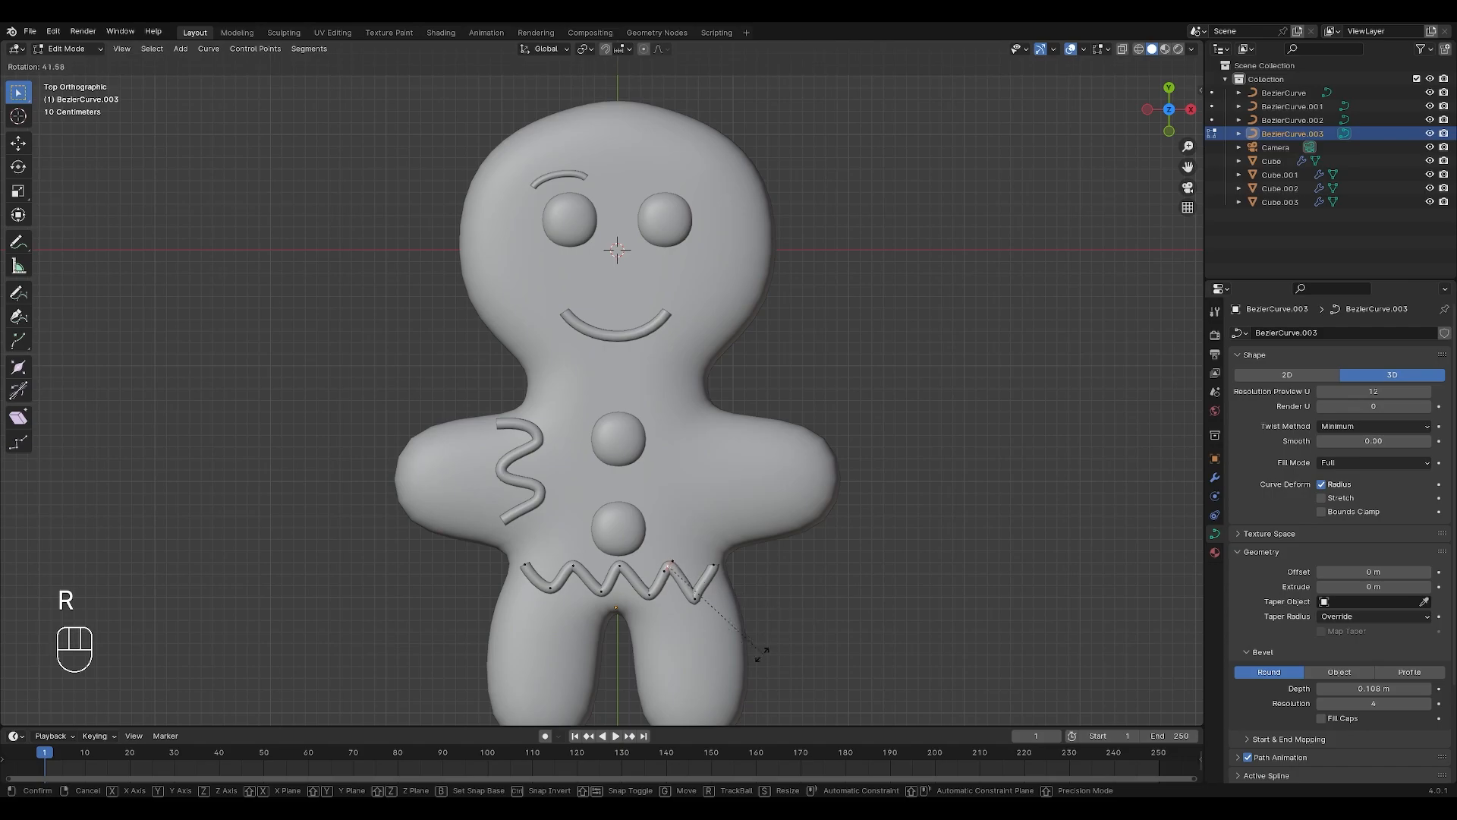
click(679, 651)
key(r)
click(697, 649)
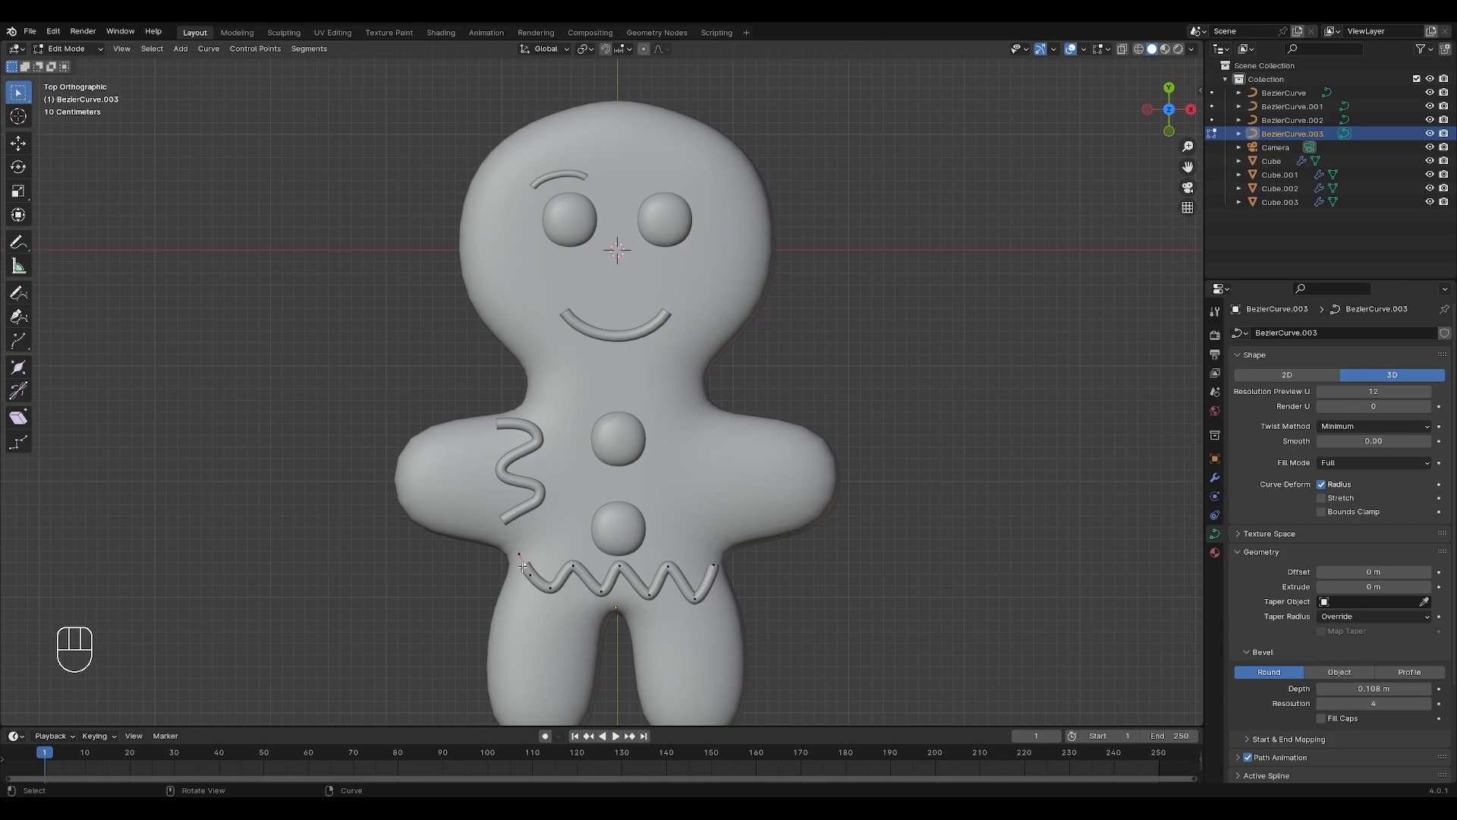
- Nudge the waist zigzag's lower points so its peaks and valleys are evenly spaced and level
key(g)
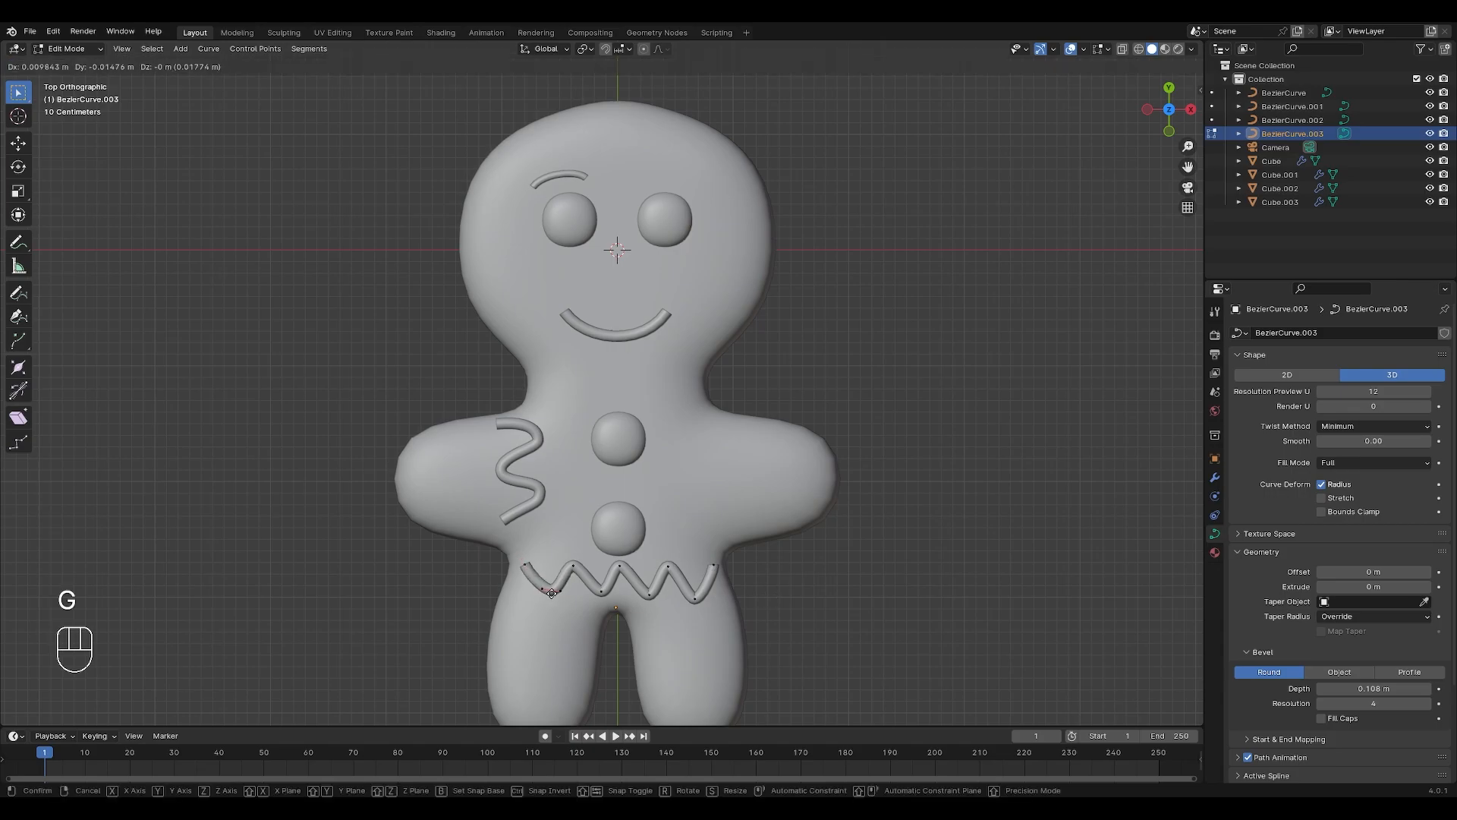
click(556, 590)
key(g)
click(560, 592)
key(g)
click(647, 589)
key(g)
click(654, 586)
key(g)
click(697, 586)
key(g)
click(699, 593)
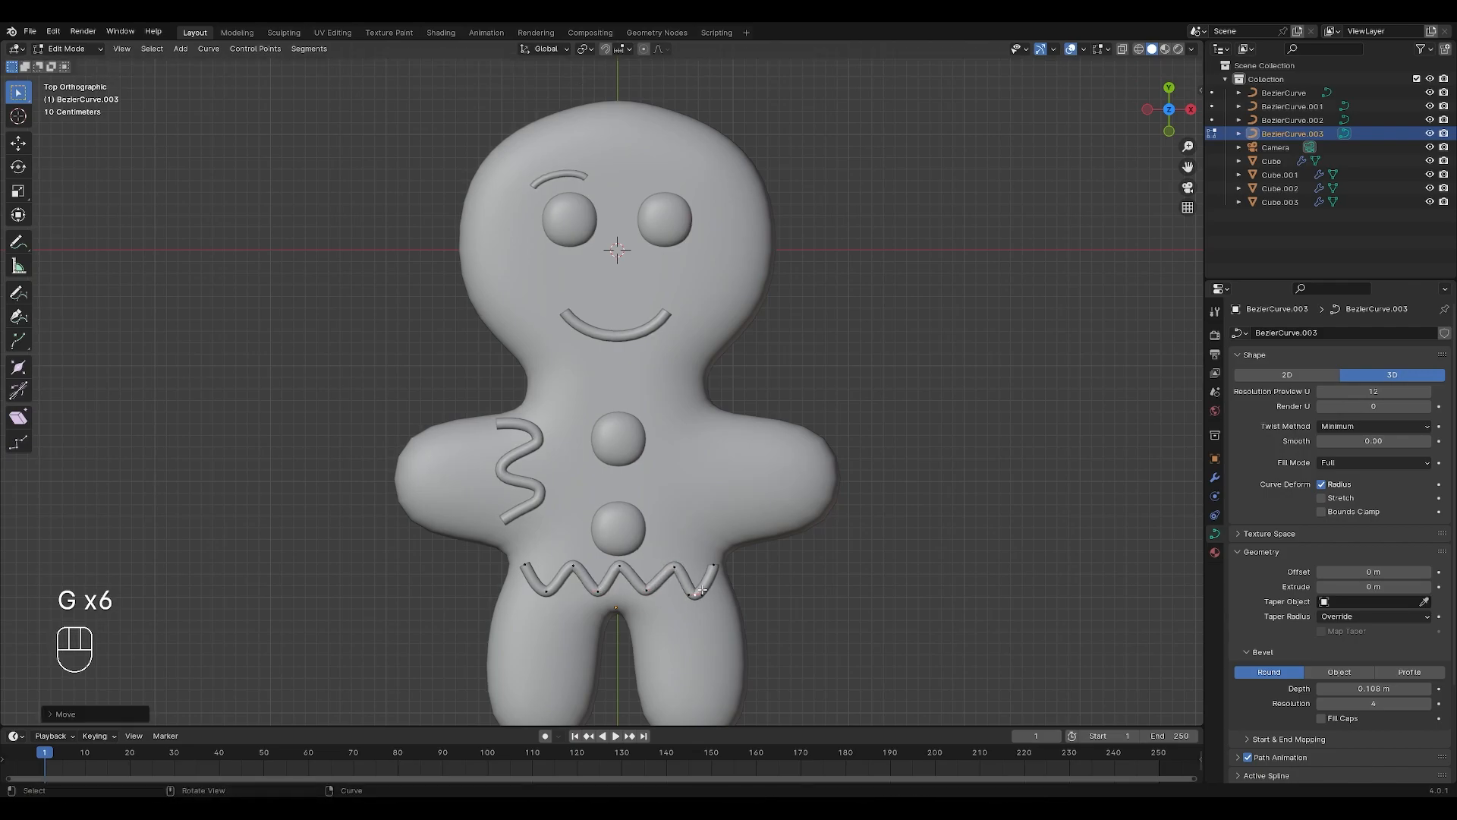
click(853, 596)
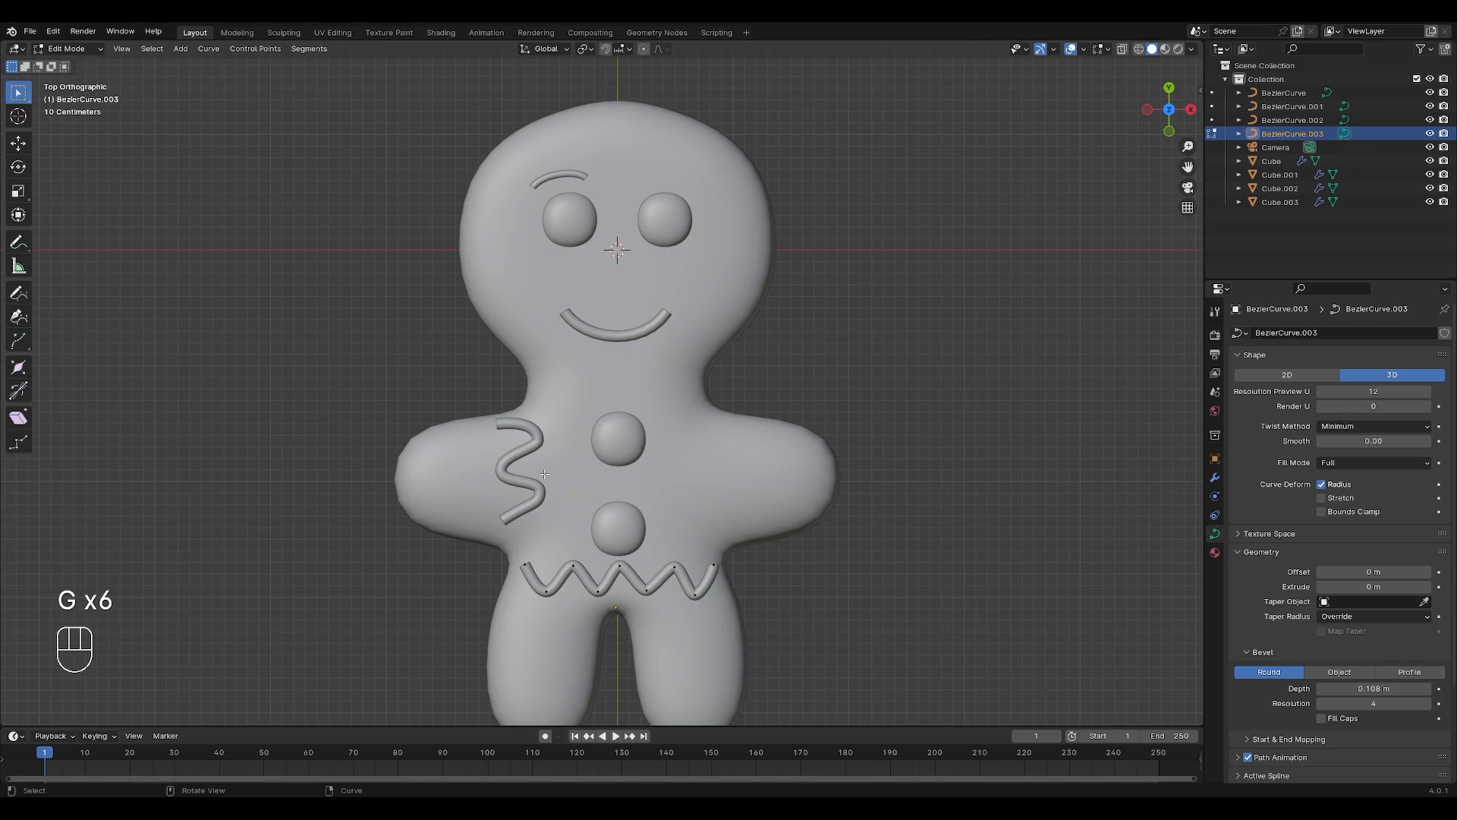
- Rotate the handles of both end points of the arm squiggle and shift its lower end point slightly up
key(Tab)
click(537, 443)
key(Tab)
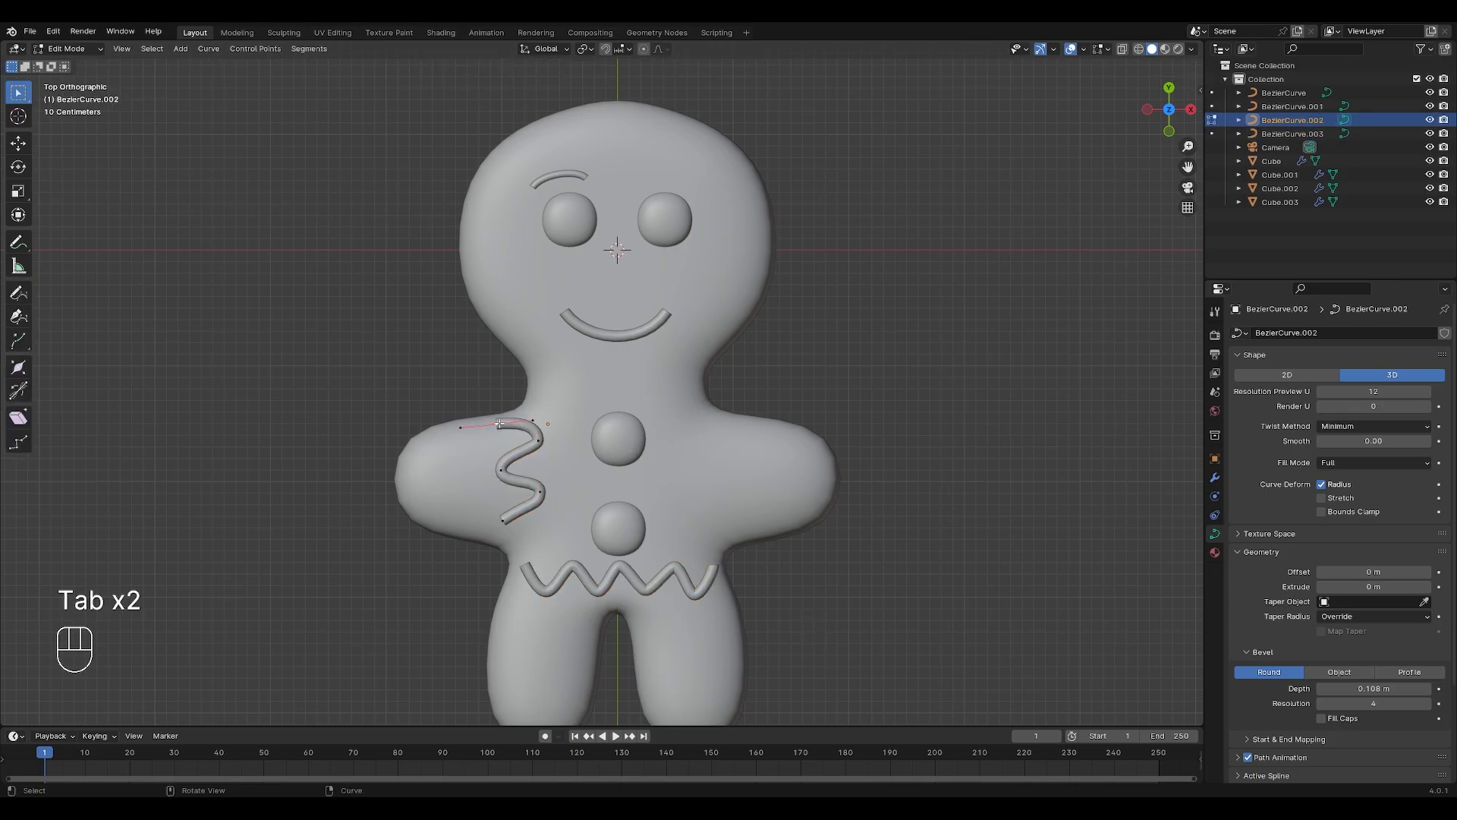
key(r)
click(585, 462)
click(503, 521)
key(r)
key(g)
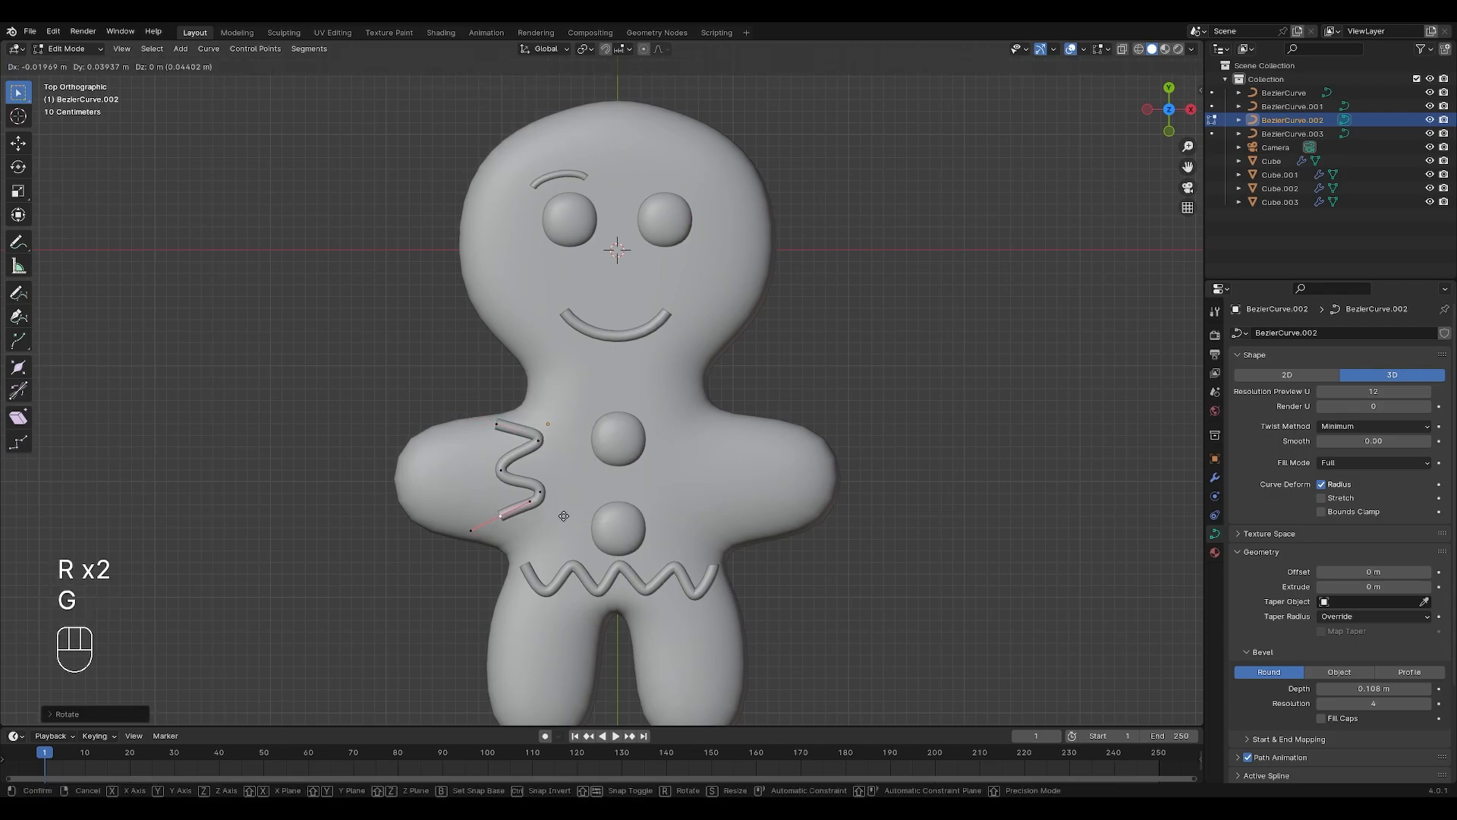
- Scale down the handles of the arm squiggle's lower two inner points to sharpen its bends
click(539, 491)
key(s)
click(590, 508)
click(502, 470)
key(s)
click(588, 449)
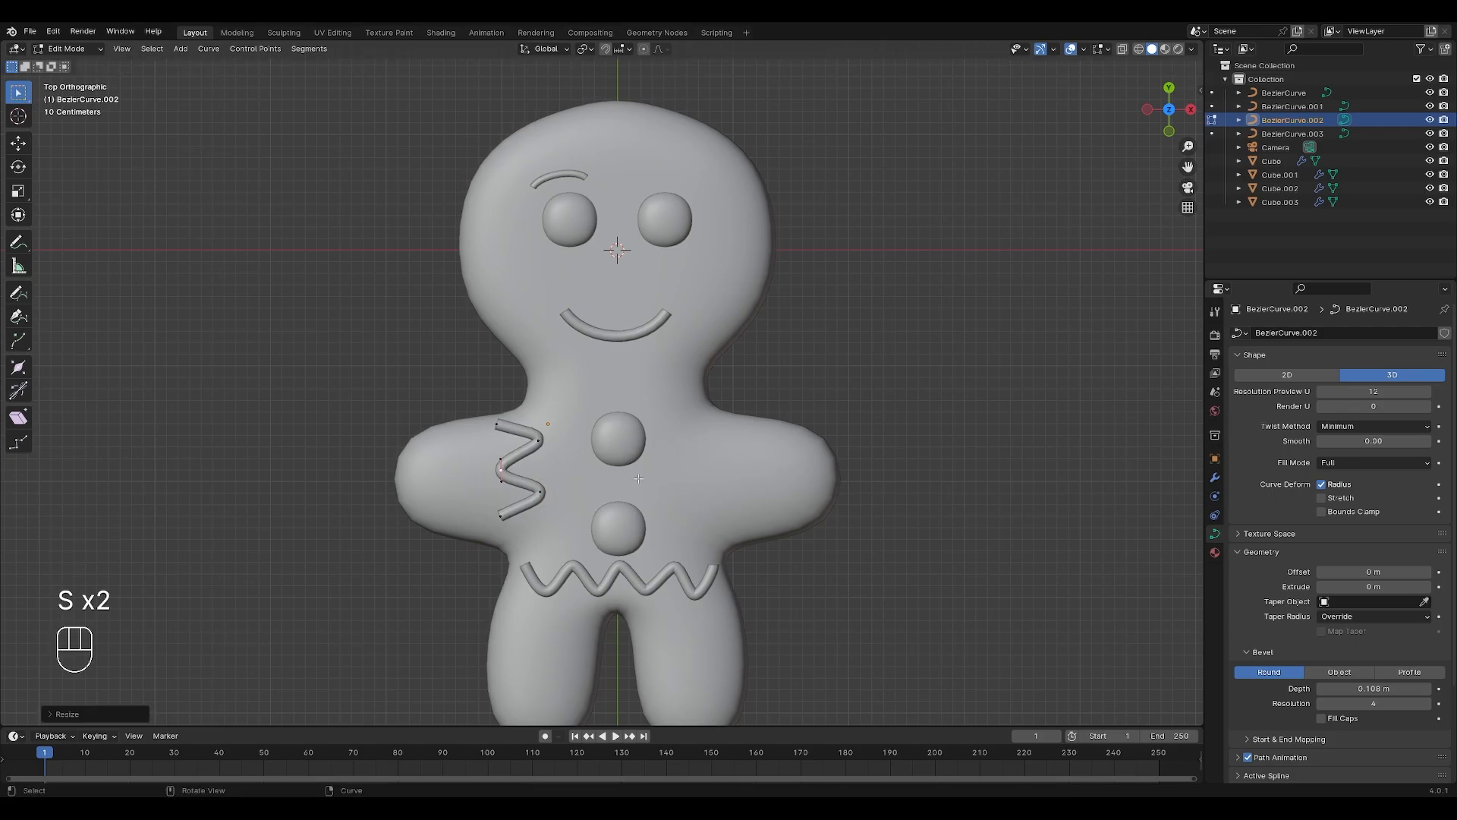
key(Tab)
- Convert the smile curve to a mesh
click(649, 331)
scroll(708, 361, up, 3)
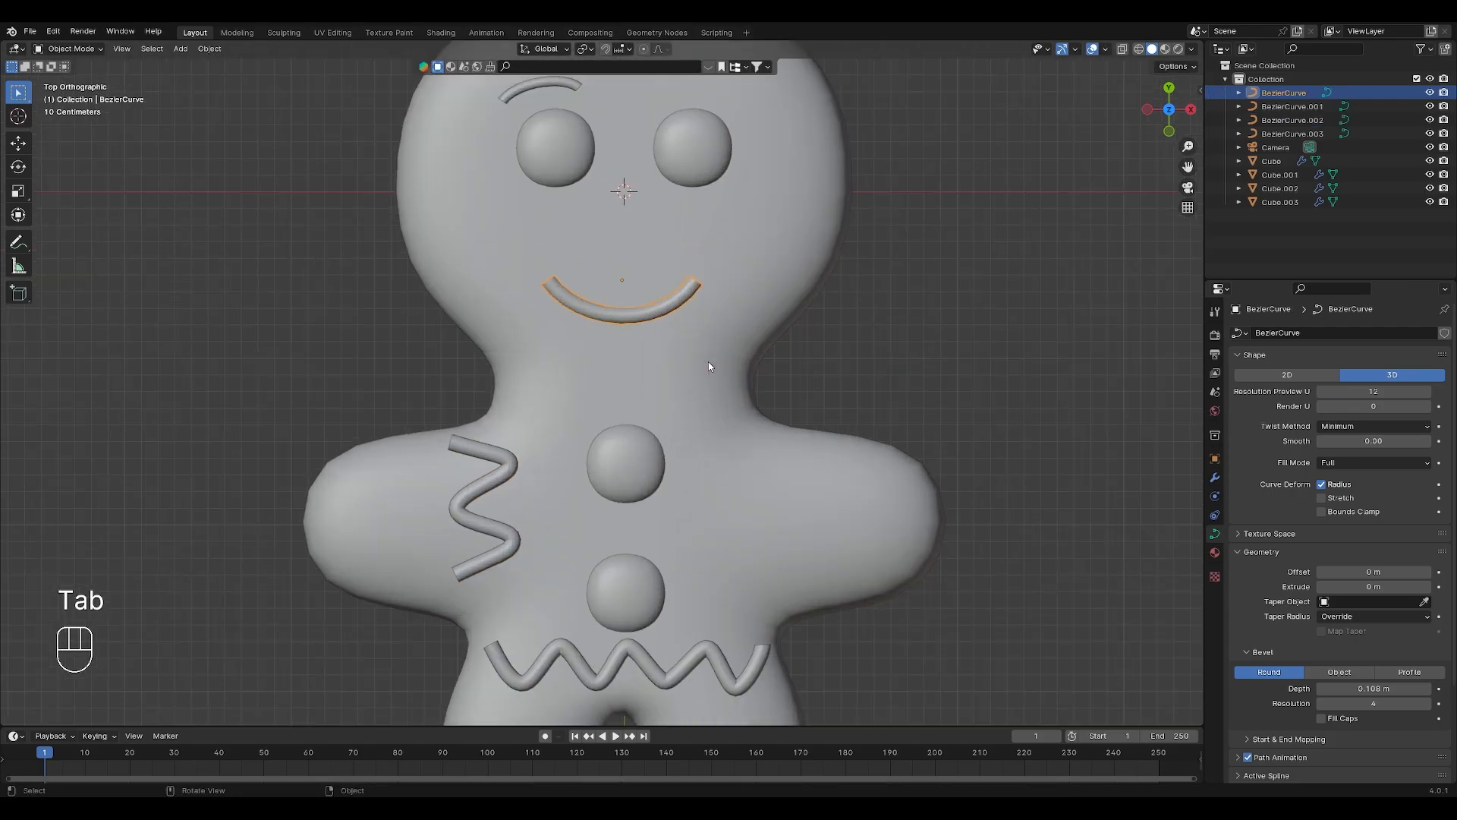
right_click(671, 298)
mouse_move(668, 354)
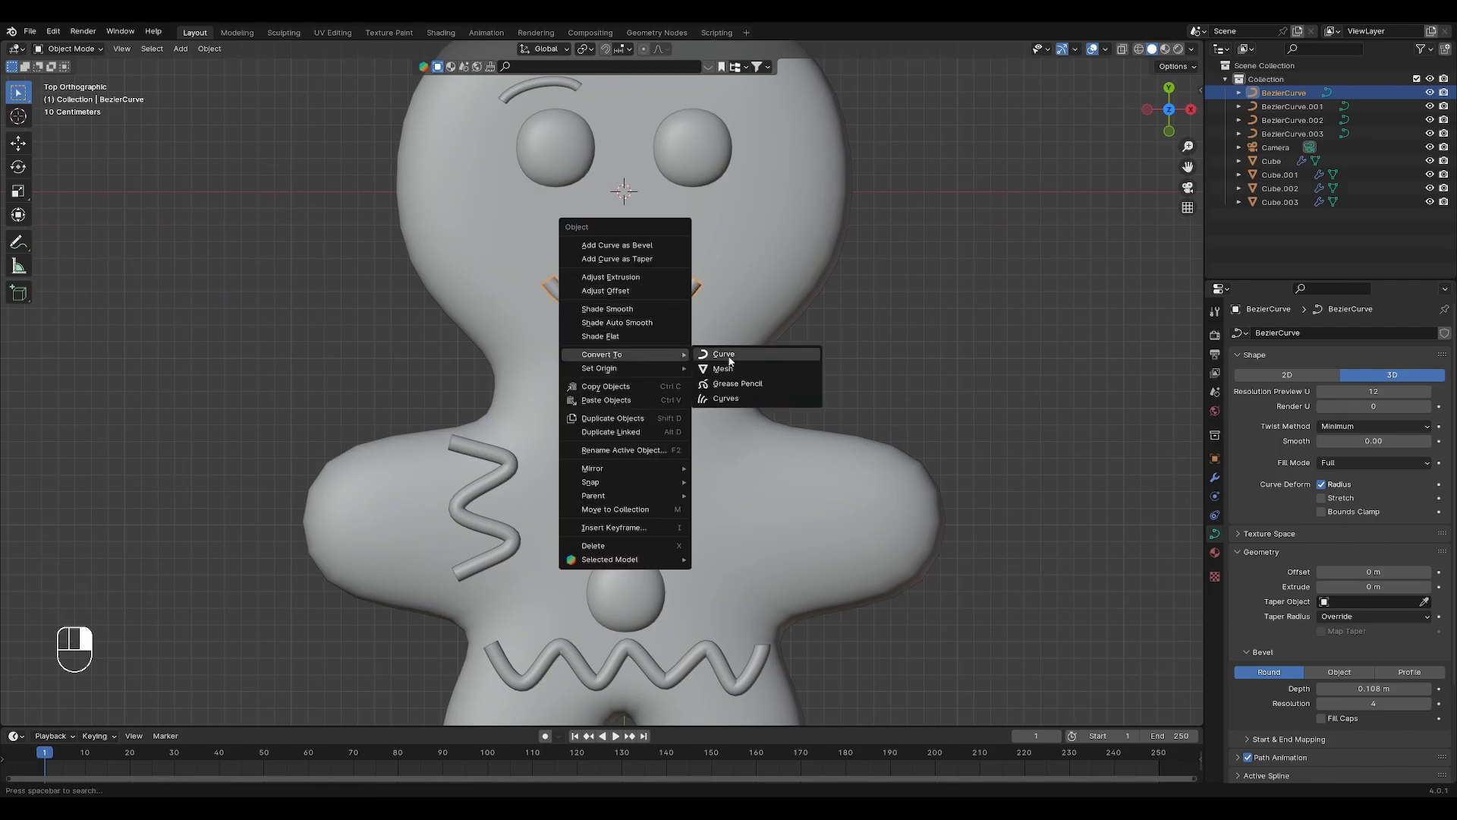
click(740, 364)
scroll(797, 443, down, 3)
middle_drag(790, 439, 672, 486)
scroll(717, 389, up, 2)
scroll(716, 387, up, 1)
scroll(676, 448, up, 1)
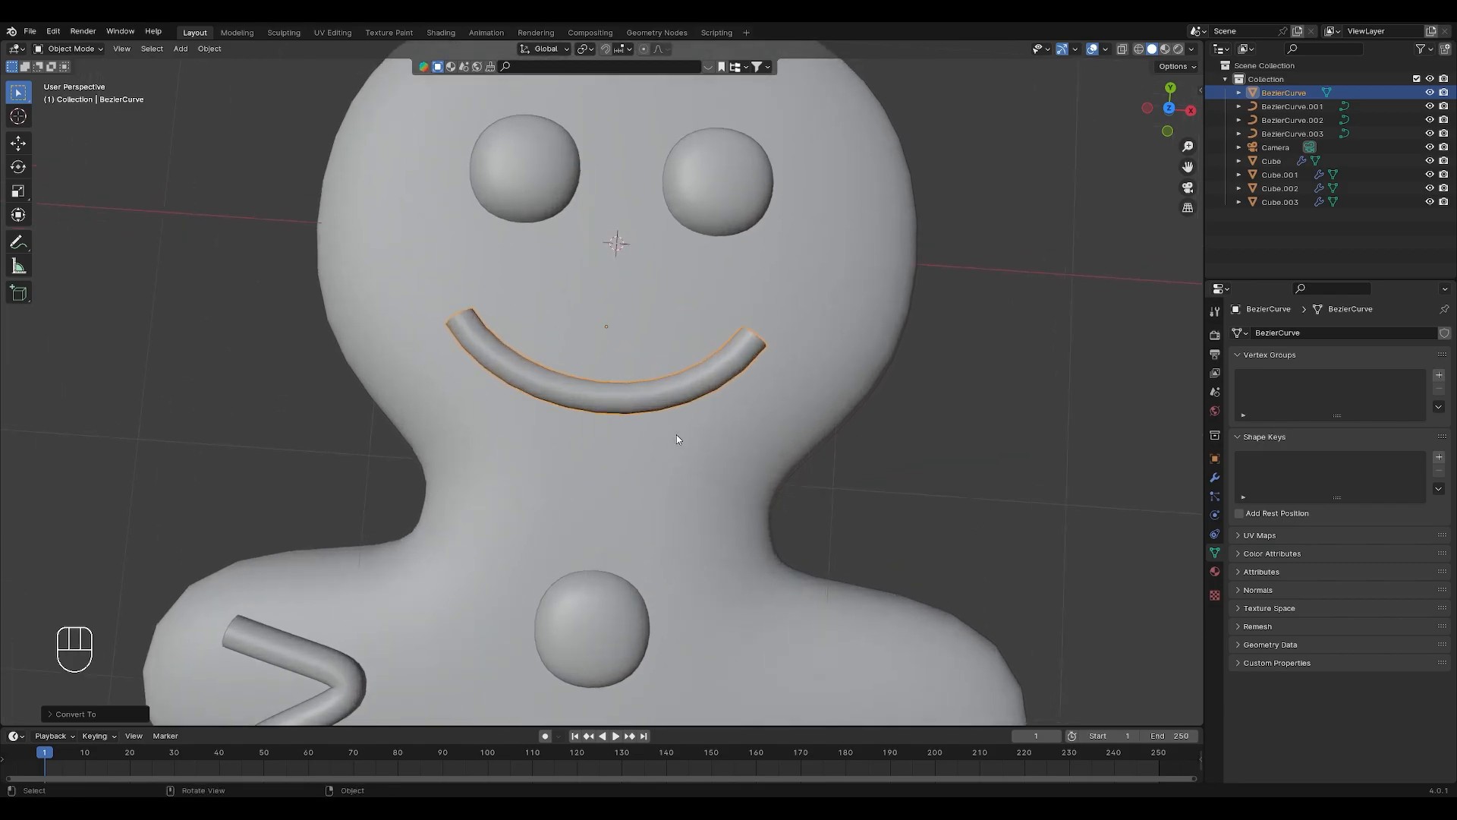
- Select the edge loops at both open ends of the smile mesh and fill them with faces
key(Tab)
key(2)
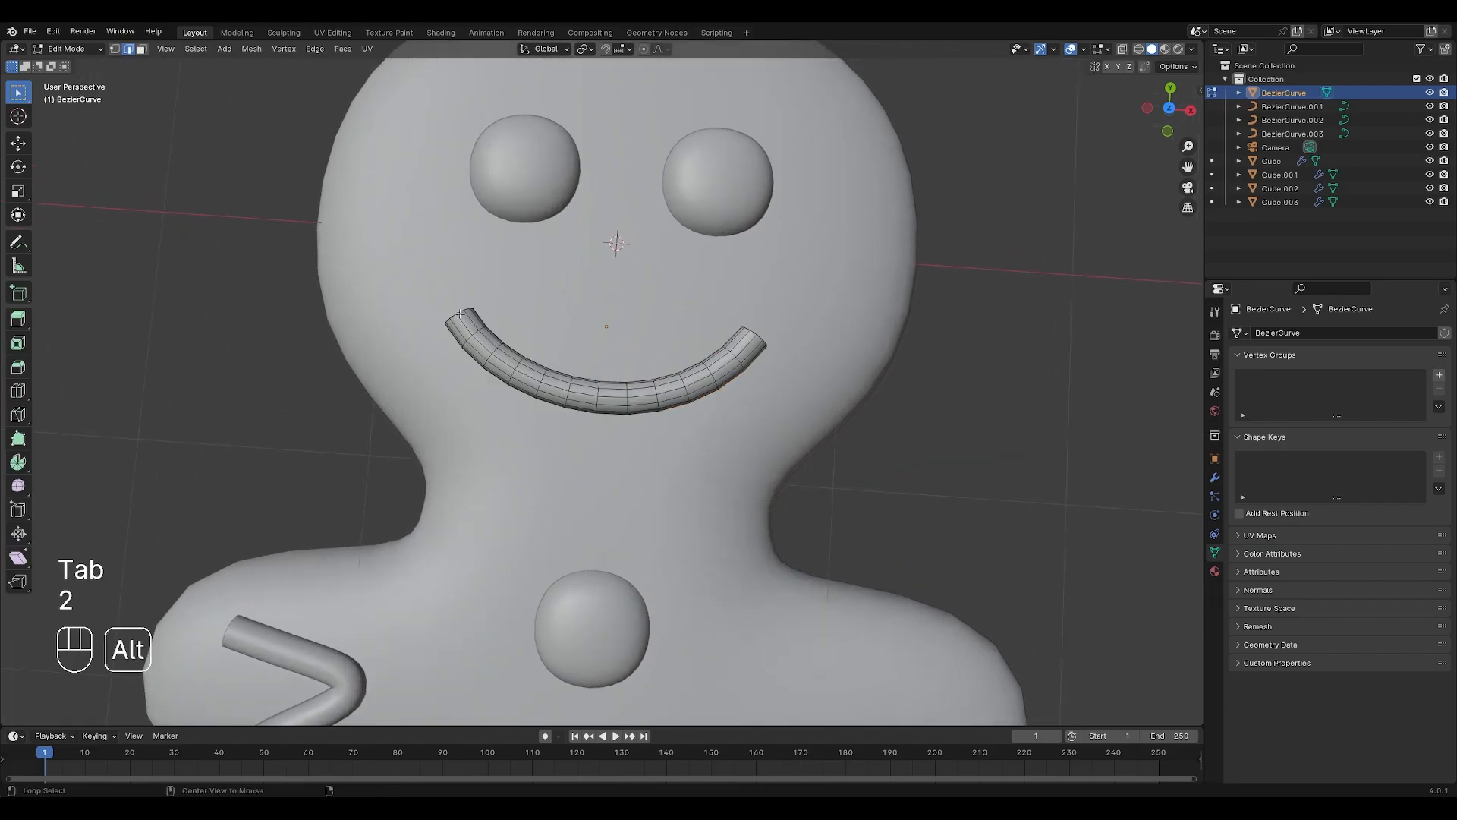
middle_drag(760, 336, 594, 434)
scroll(592, 436, up, 4)
shift+middle_drag(571, 495, 550, 427)
key(f)
key(ctrl+b)
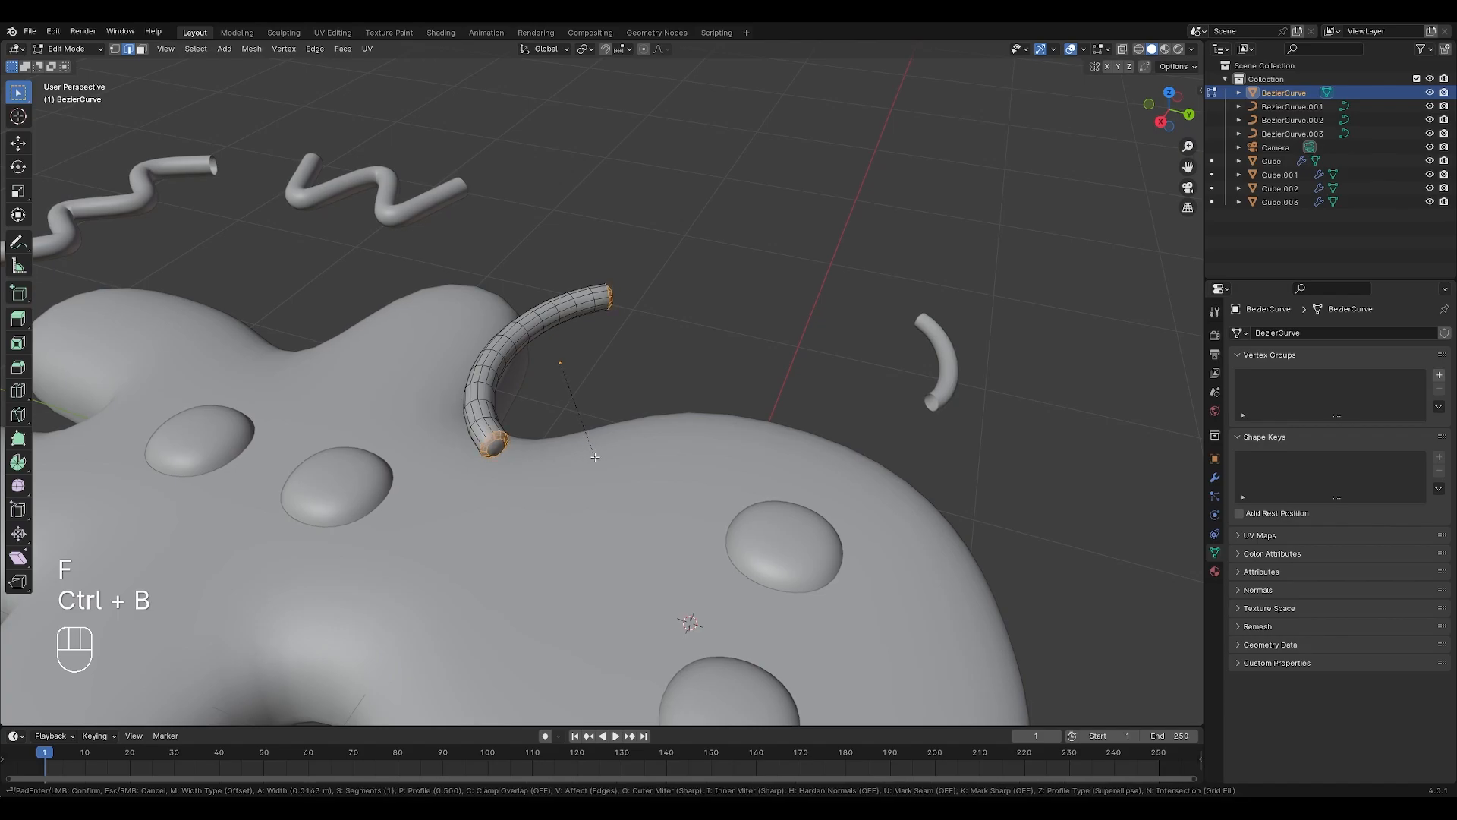
click(596, 458)
key(Tab)
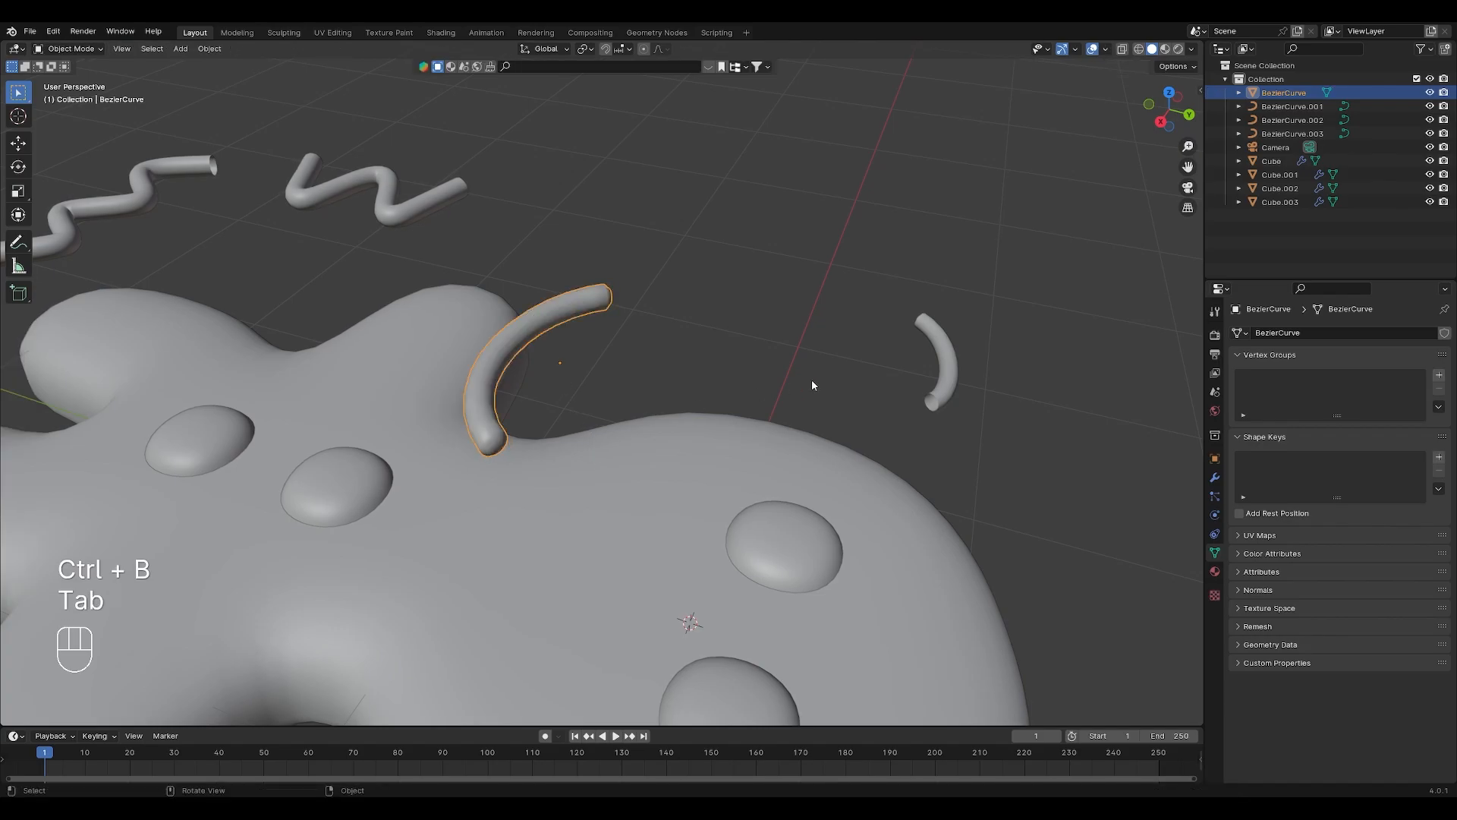
middle_drag(582, 408, 630, 498)
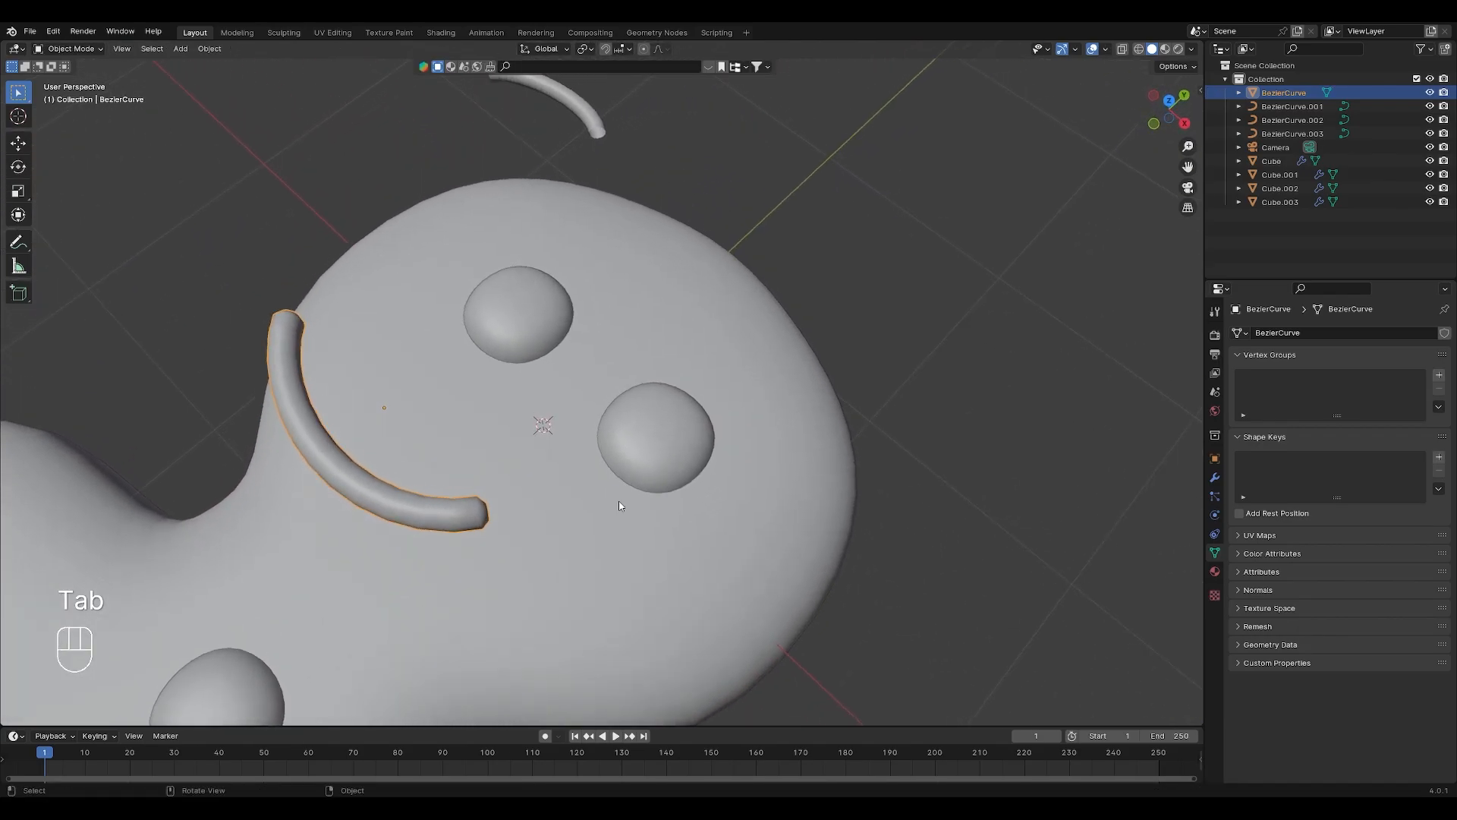
middle_drag(483, 534, 509, 504)
right_click(472, 571)
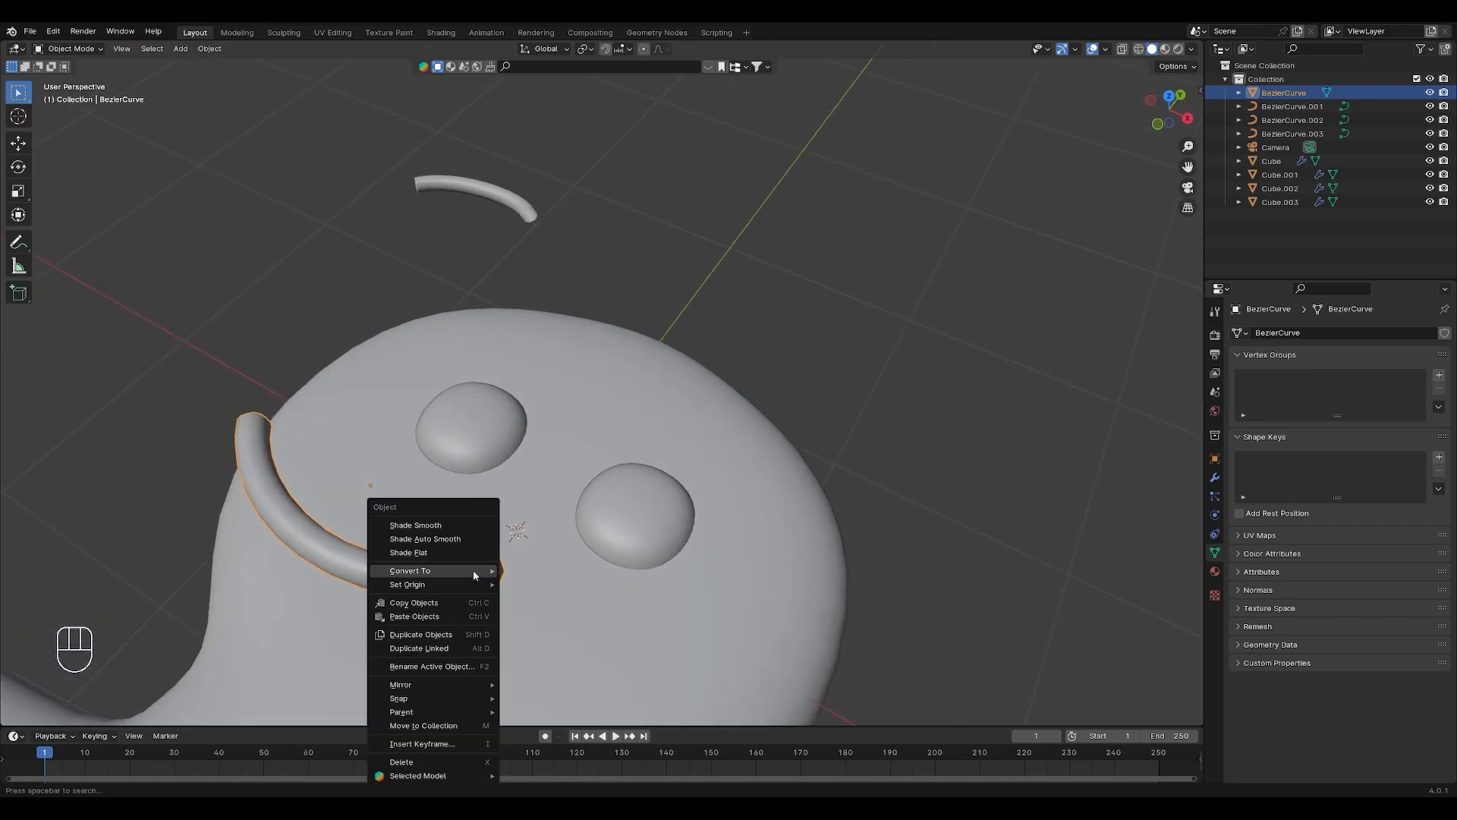
click(464, 521)
key(ctrl+z)
key(ctrl+z)
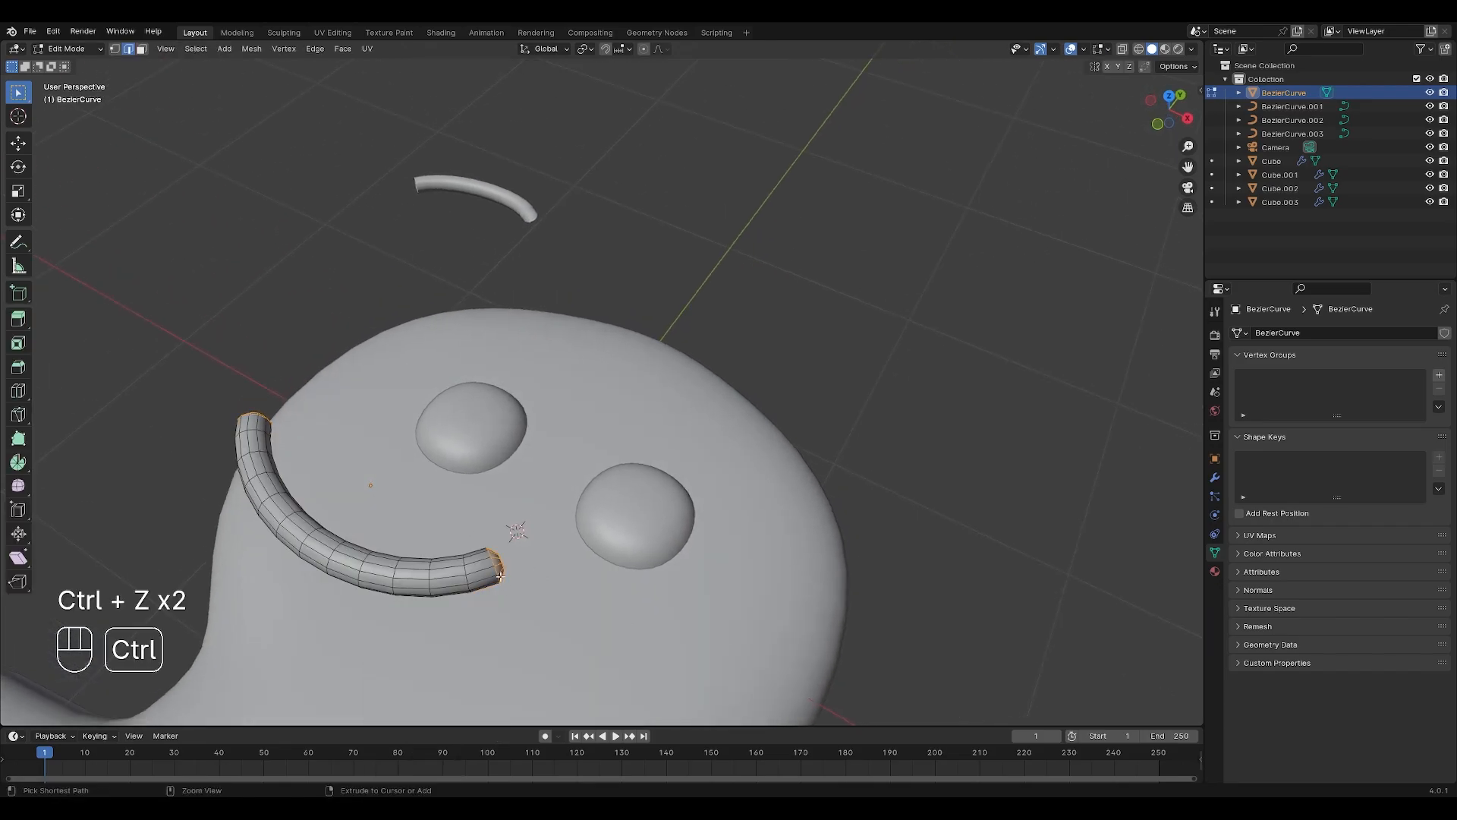
key(ctrl+z)
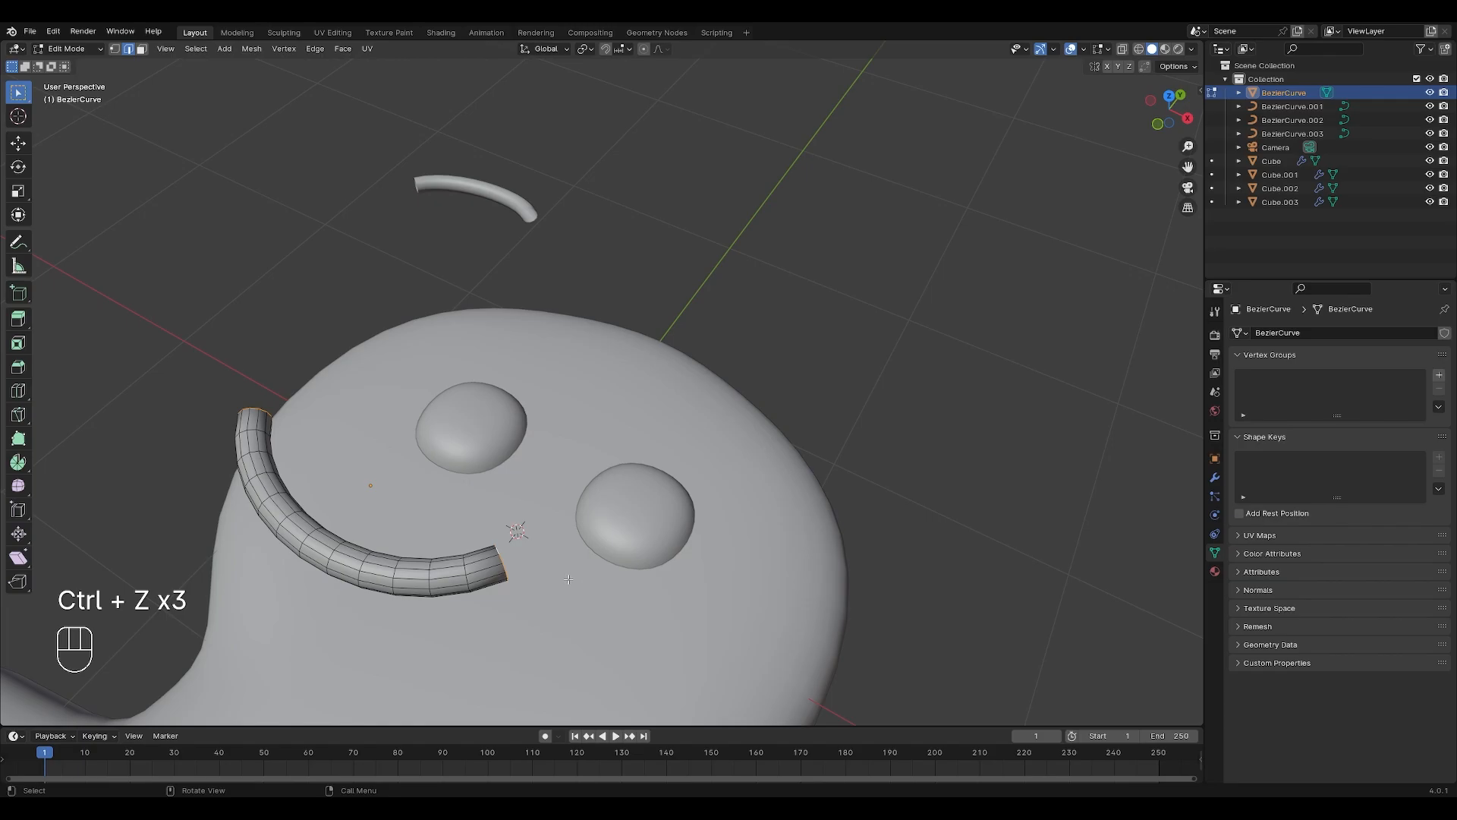
- Bevel the edges of the smile's end caps with two segments, about 0.04 m wide, to round the tips
key(ctrl+b)
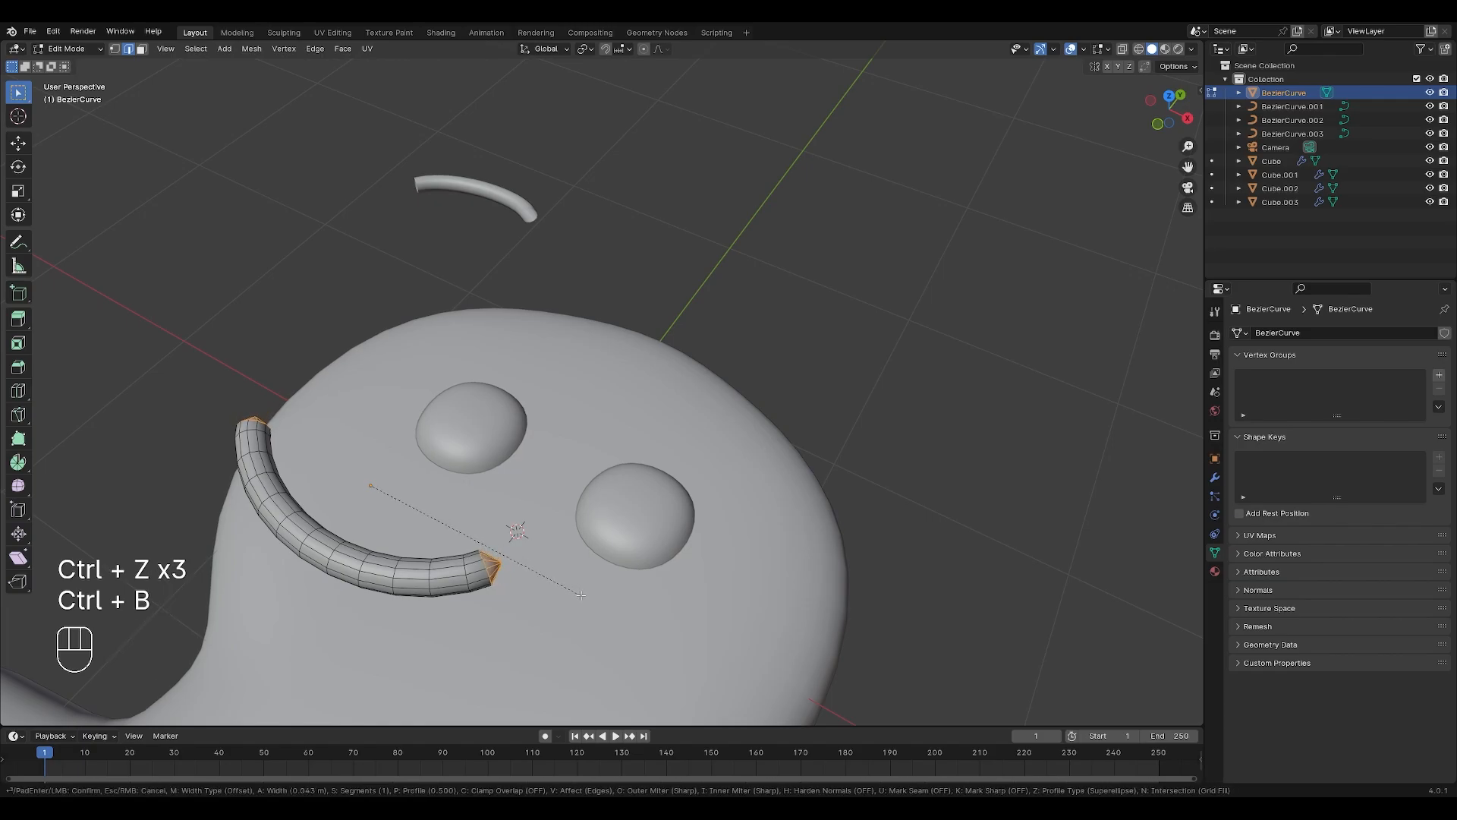
scroll(581, 595, up, 1)
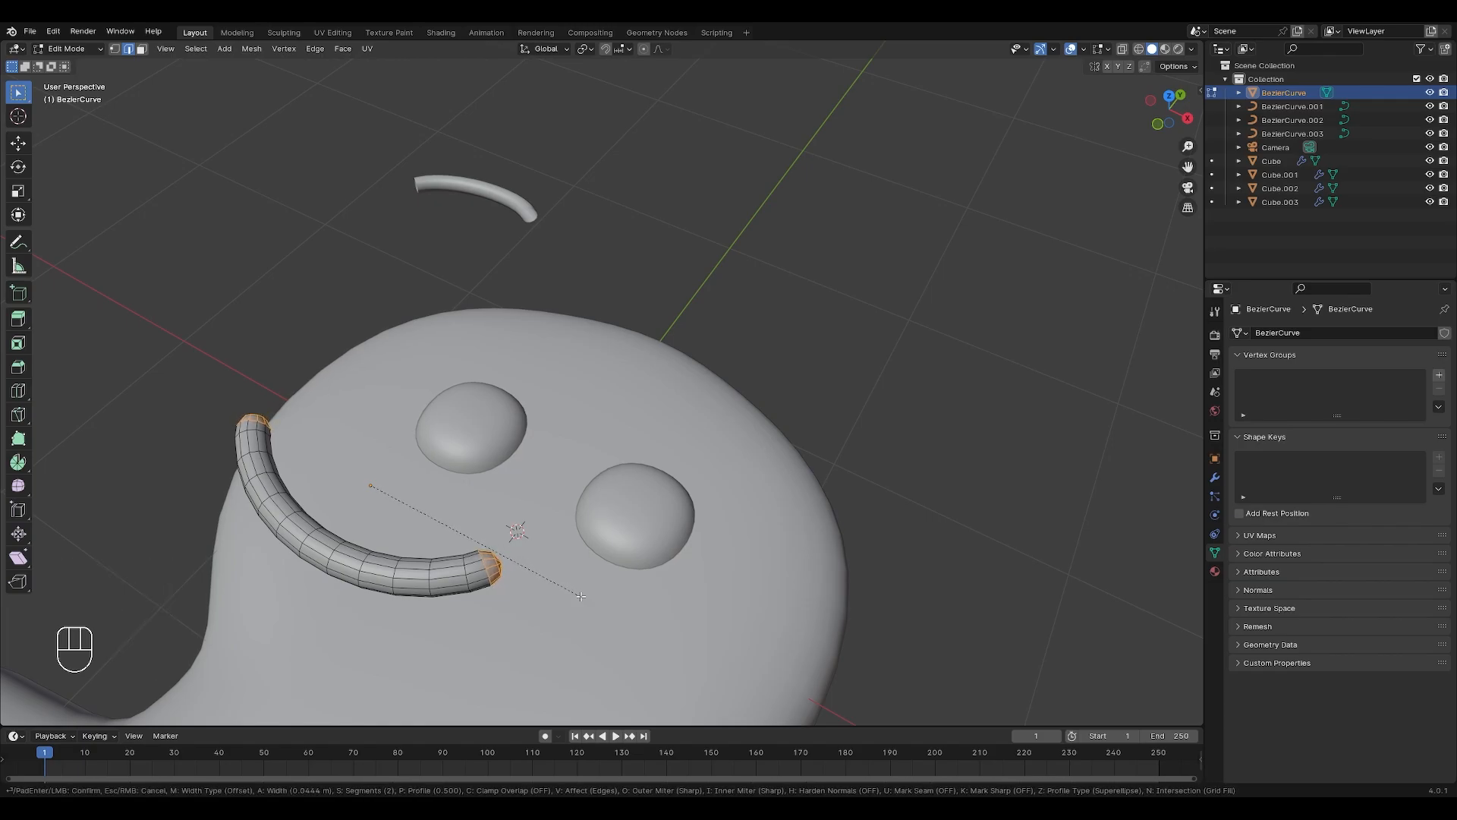
click(578, 588)
click(569, 606)
key(Tab)
- Convert the eyebrow curve to a mesh
middle_drag(540, 609, 580, 435)
click(596, 419)
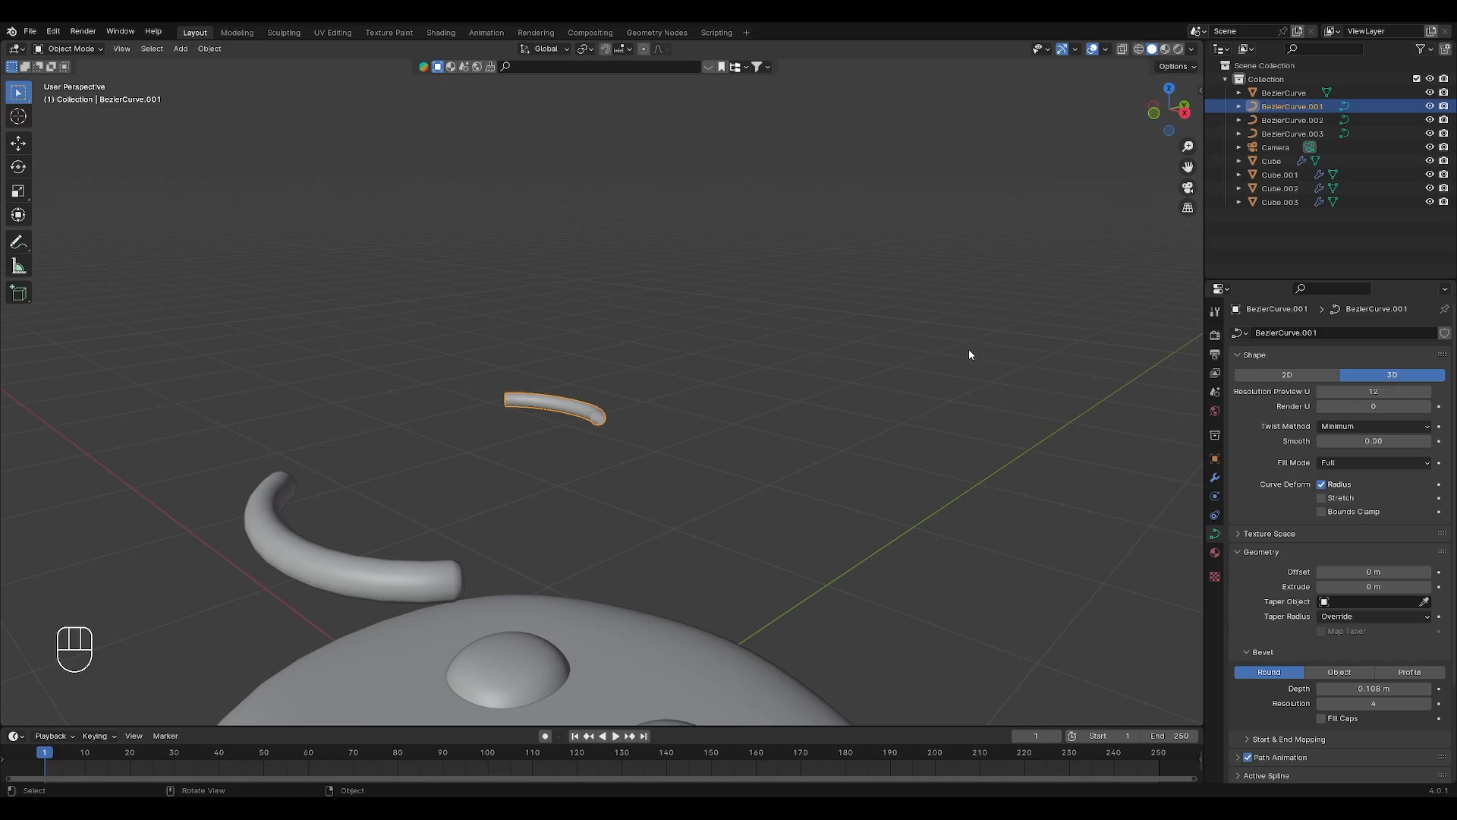
key(KP_Decimal)
key(Tab)
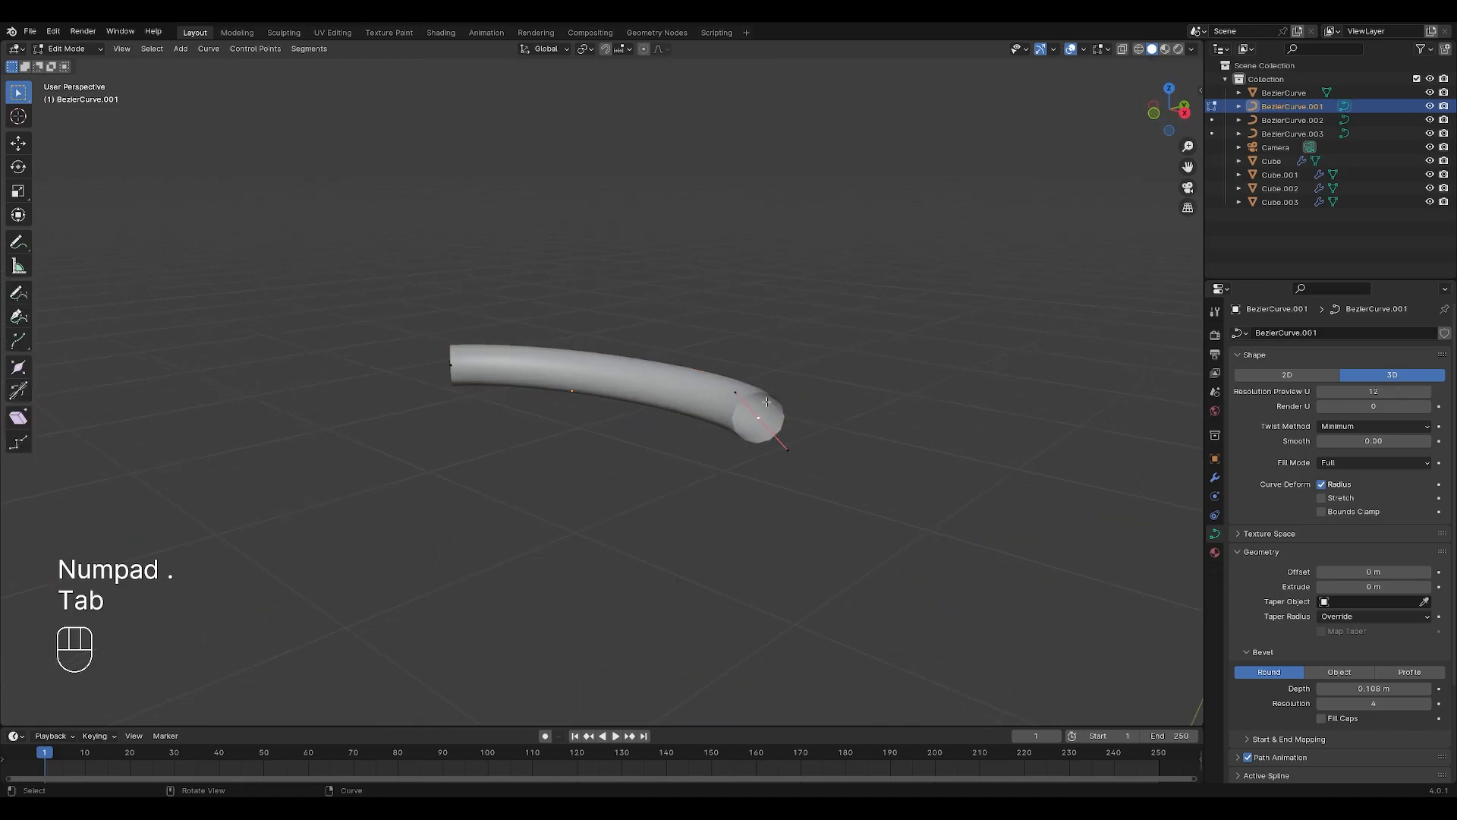
key(Tab)
right_click(749, 395)
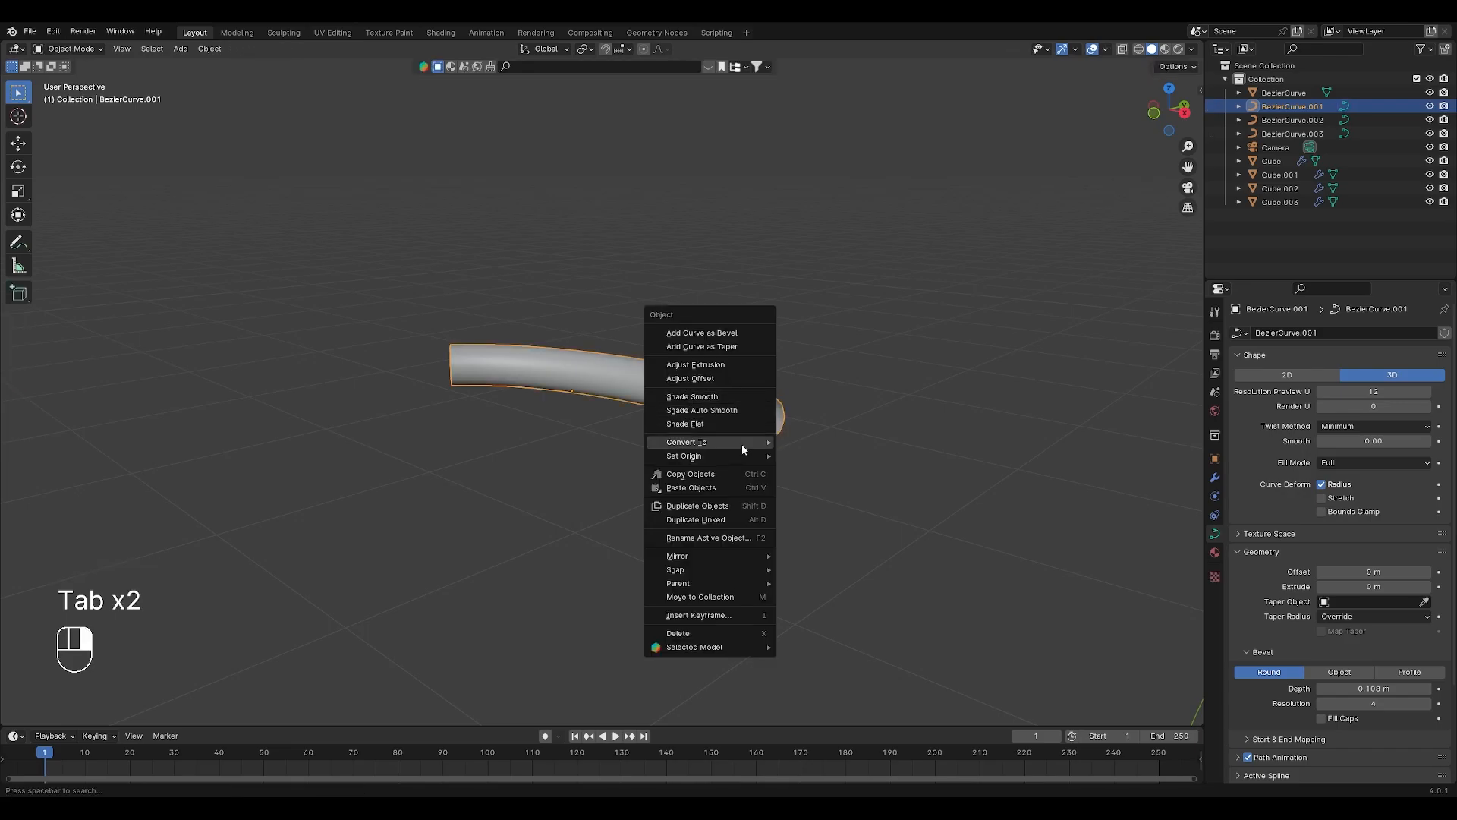
mouse_move(706, 442)
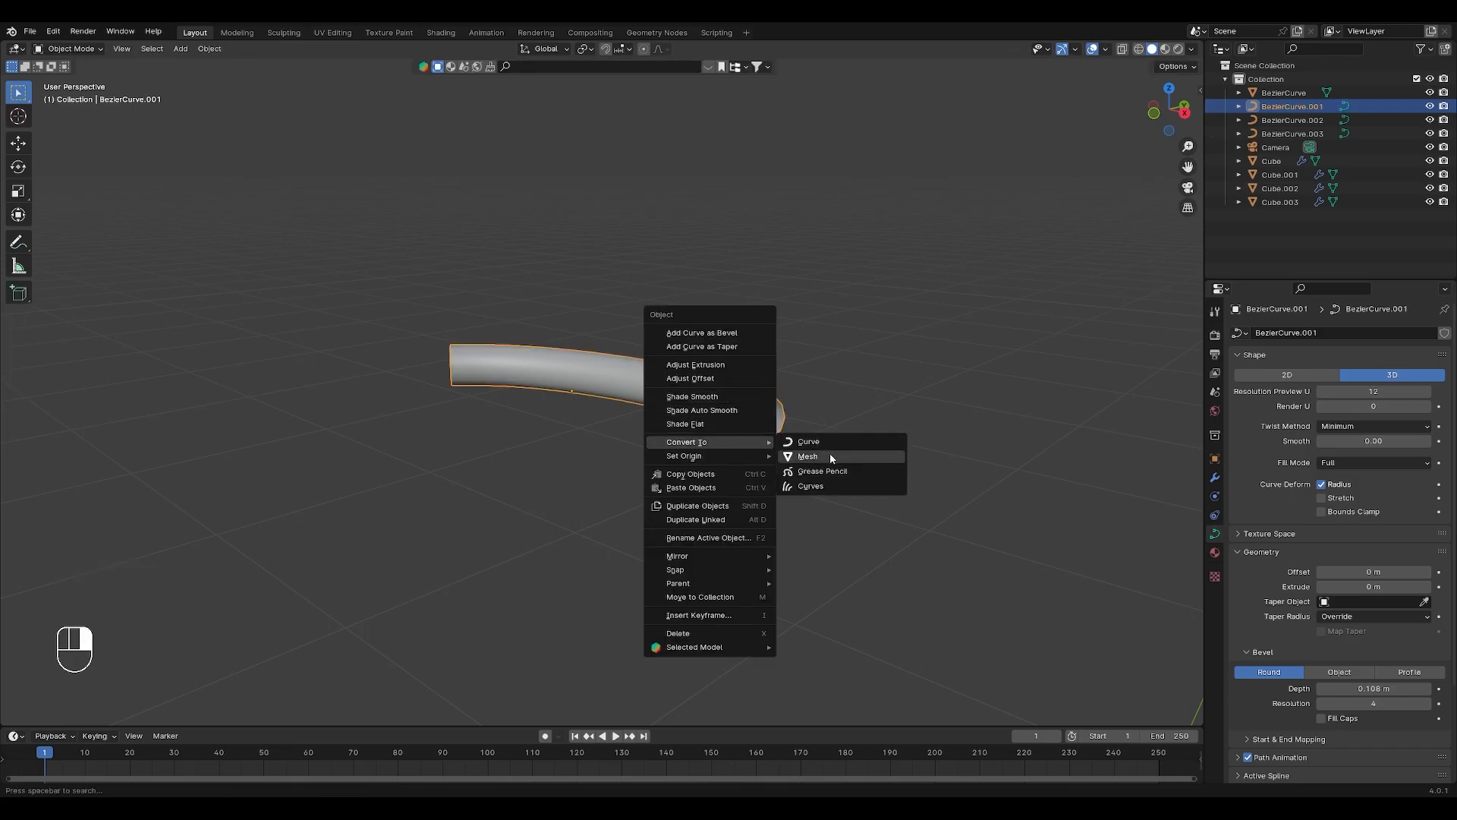
click(831, 455)
- Fill both open ends of the eyebrow mesh with faces and bevel their edges to round the tips
key(Tab)
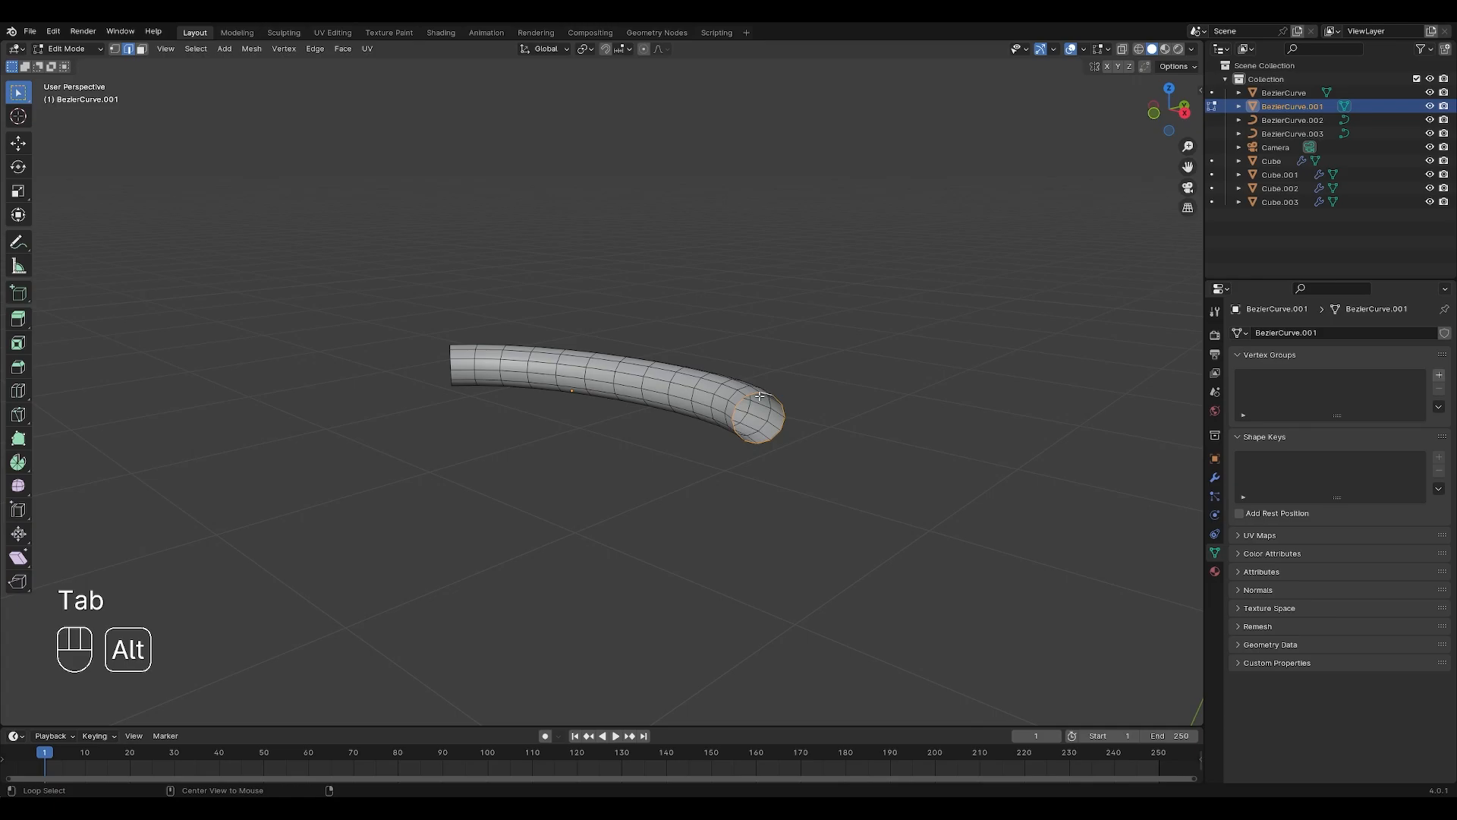
middle_drag(460, 385, 693, 416)
alt+shift+click(423, 381)
key(f)
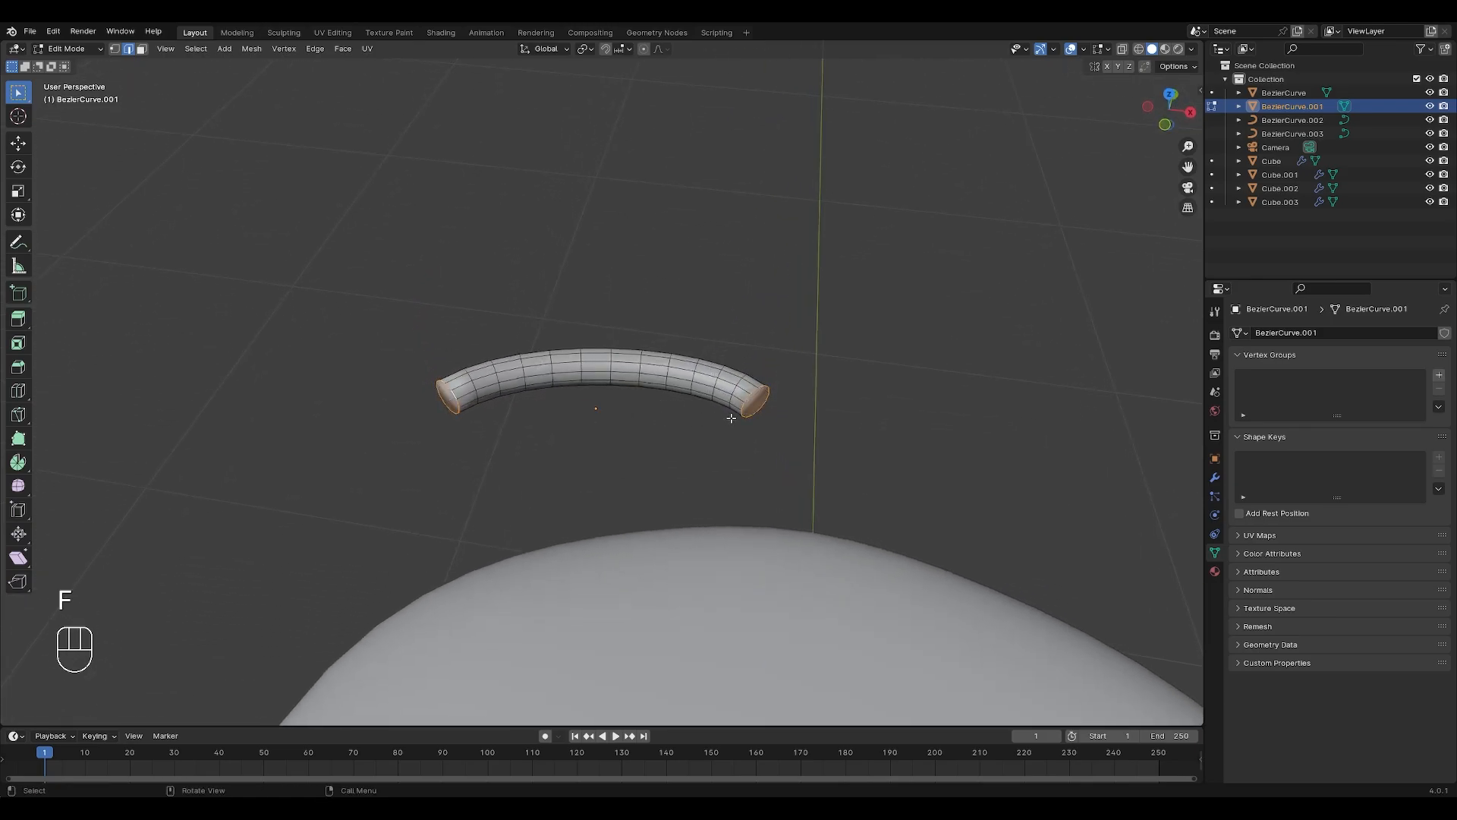
key(ctrl+b)
click(749, 419)
click(761, 452)
key(Tab)
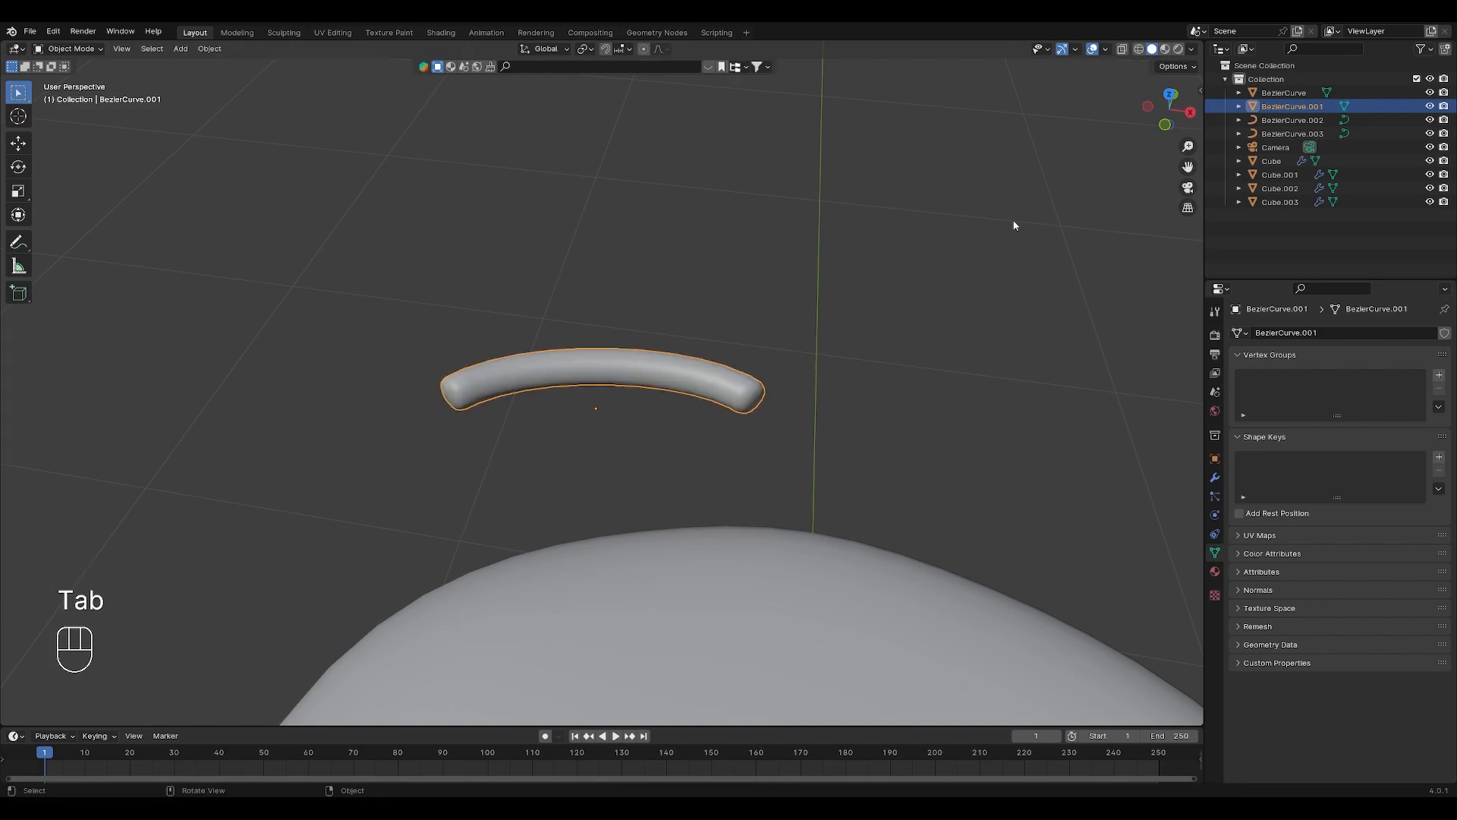
- Add a Mirror modifier on the X axis to the eyebrow, using the body Cube as the mirror object
click(1169, 94)
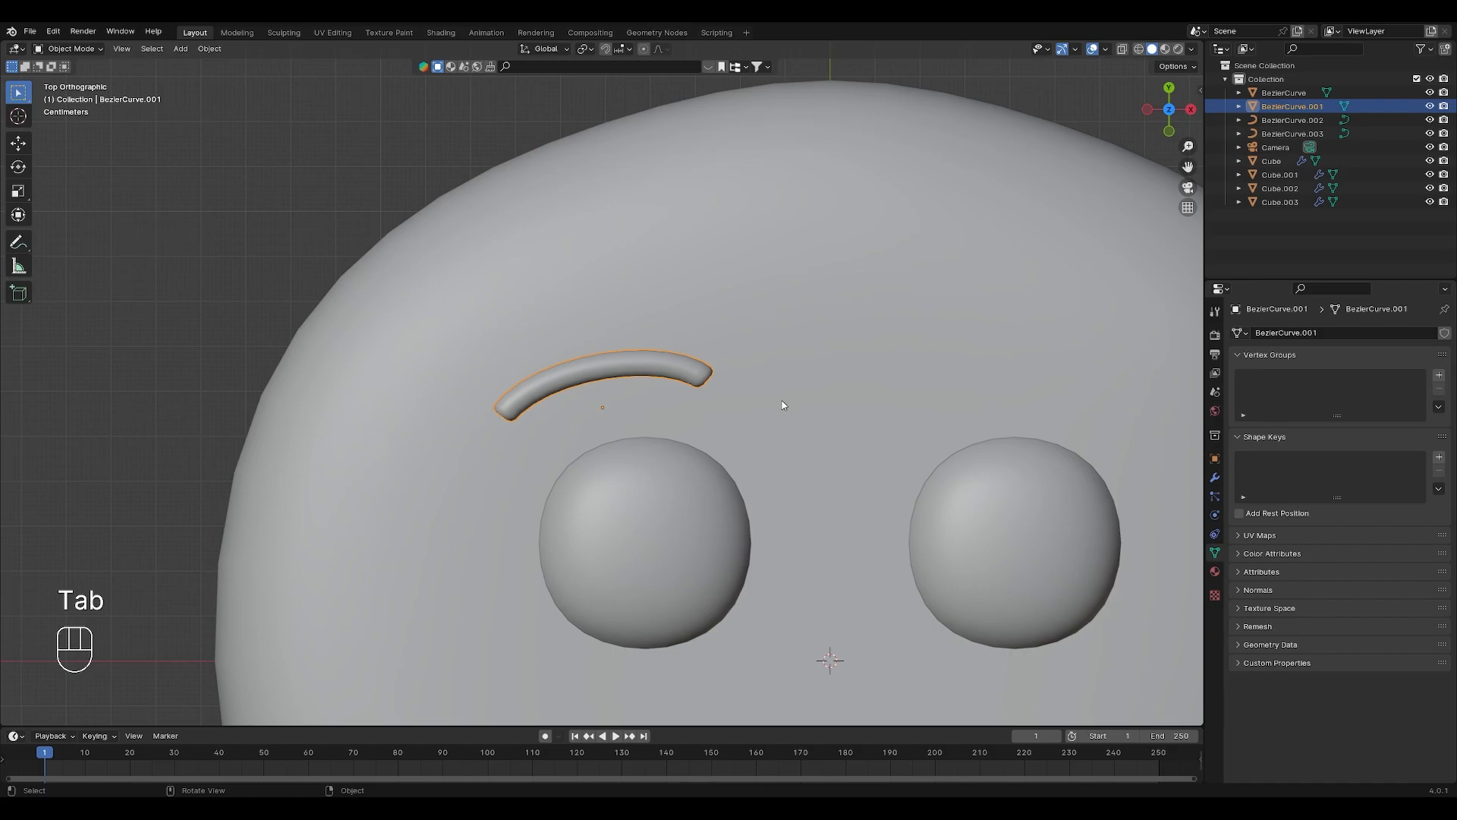
click(1214, 476)
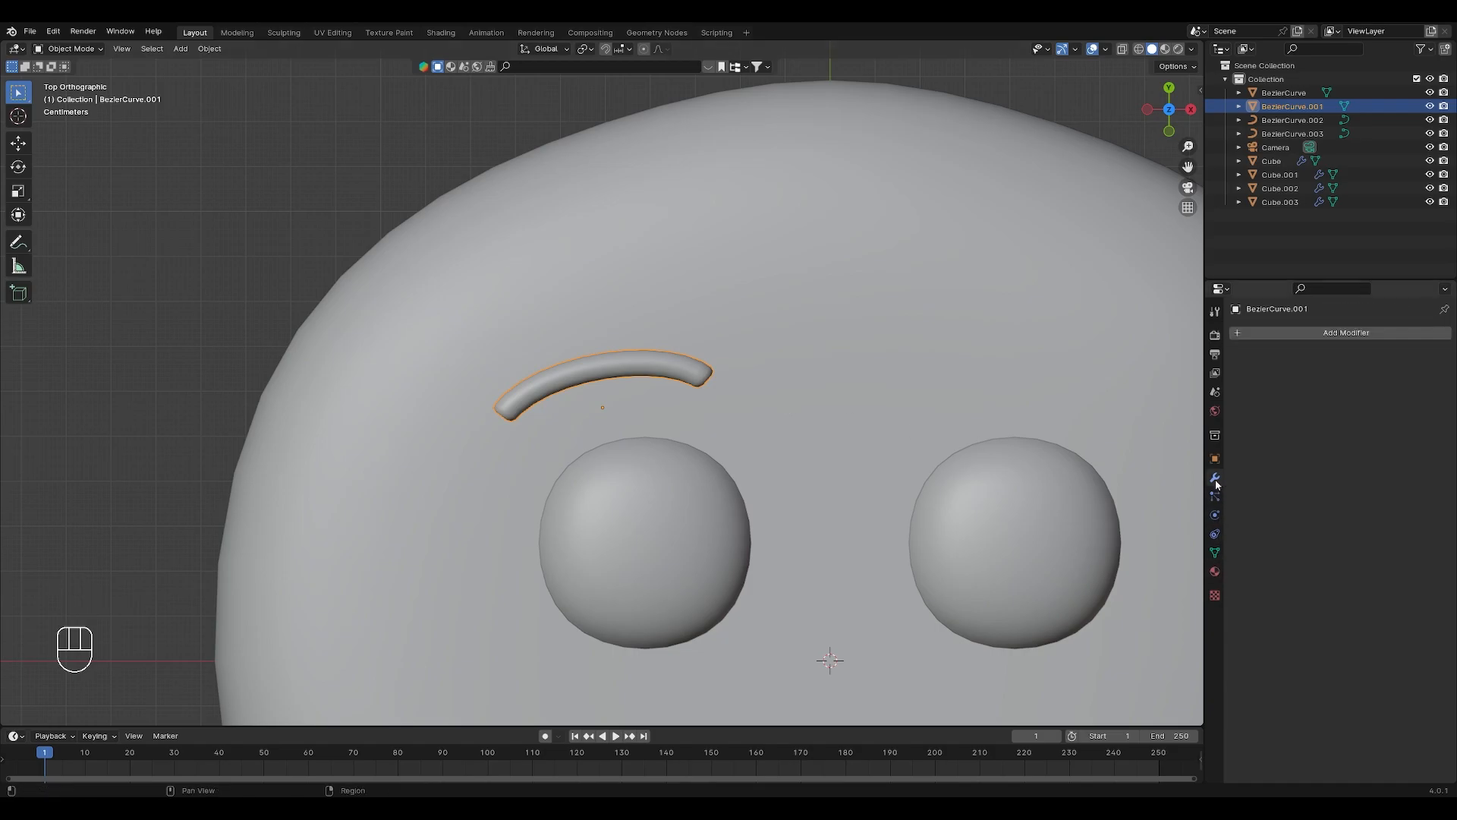
click(1277, 334)
click(1275, 335)
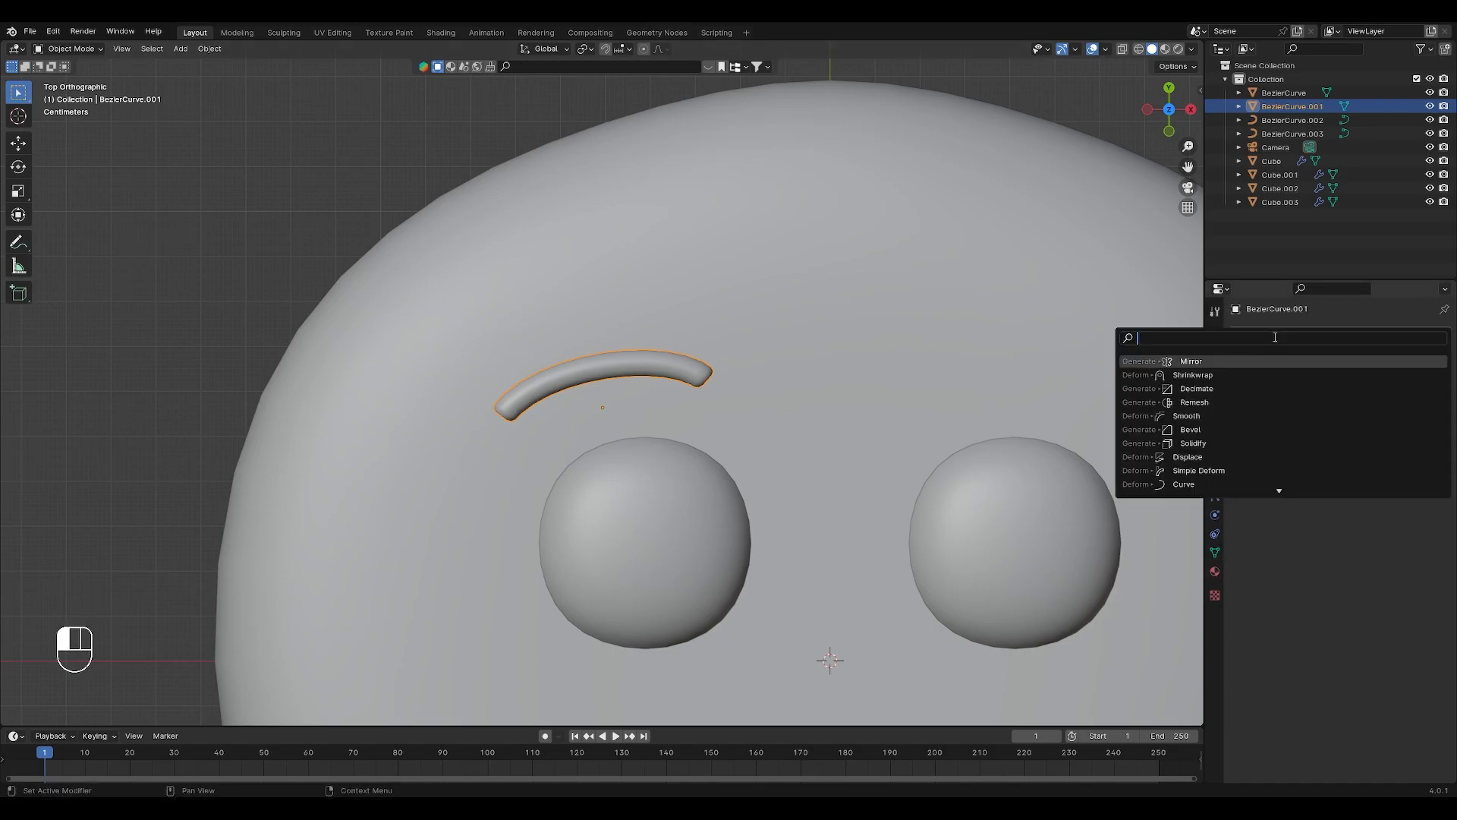
click(1236, 361)
click(1426, 424)
click(991, 348)
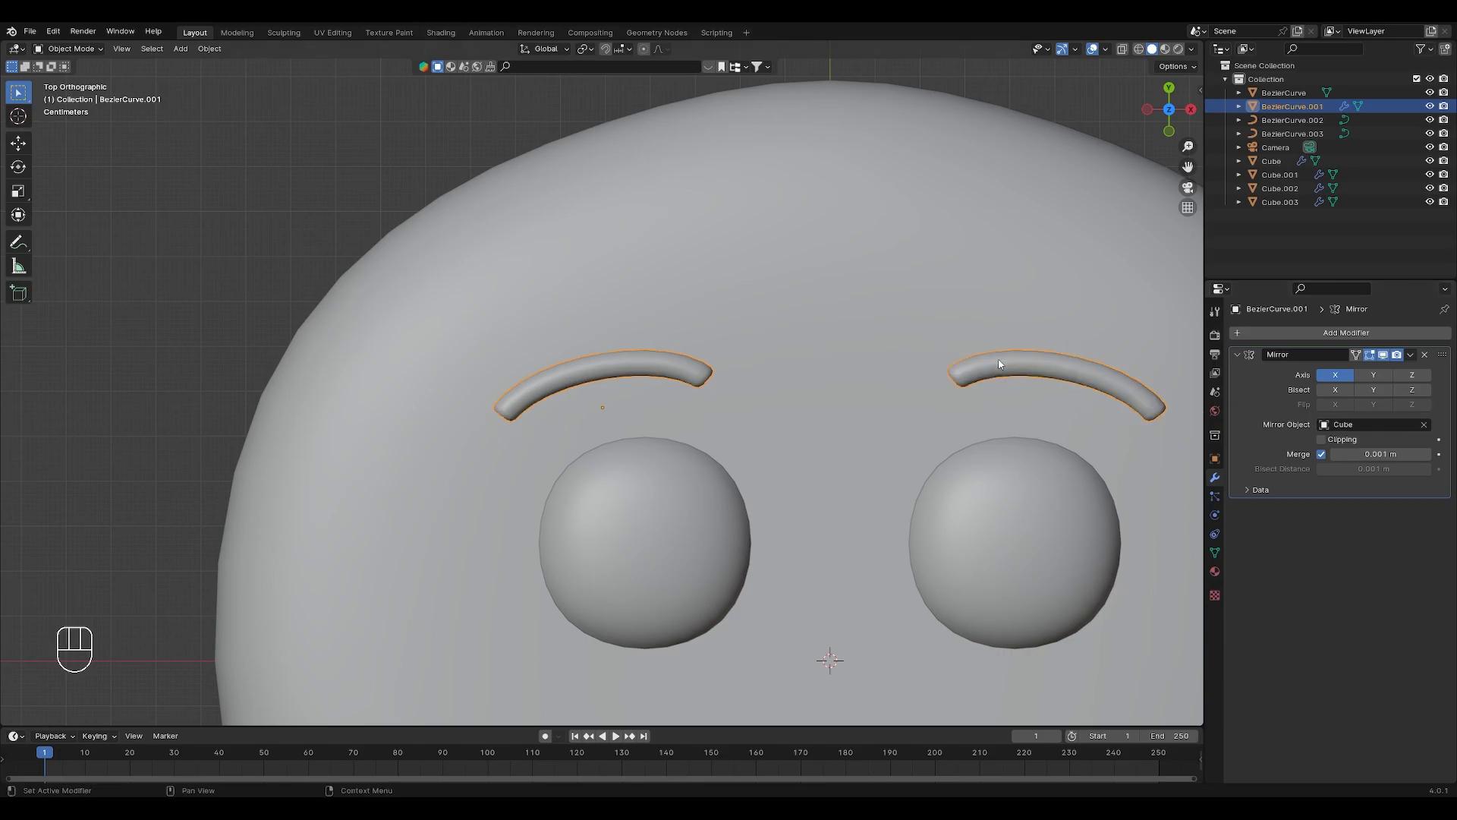
scroll(955, 471, down, 6)
shift+middle_drag(827, 510, 852, 357)
scroll(876, 434, down, 2)
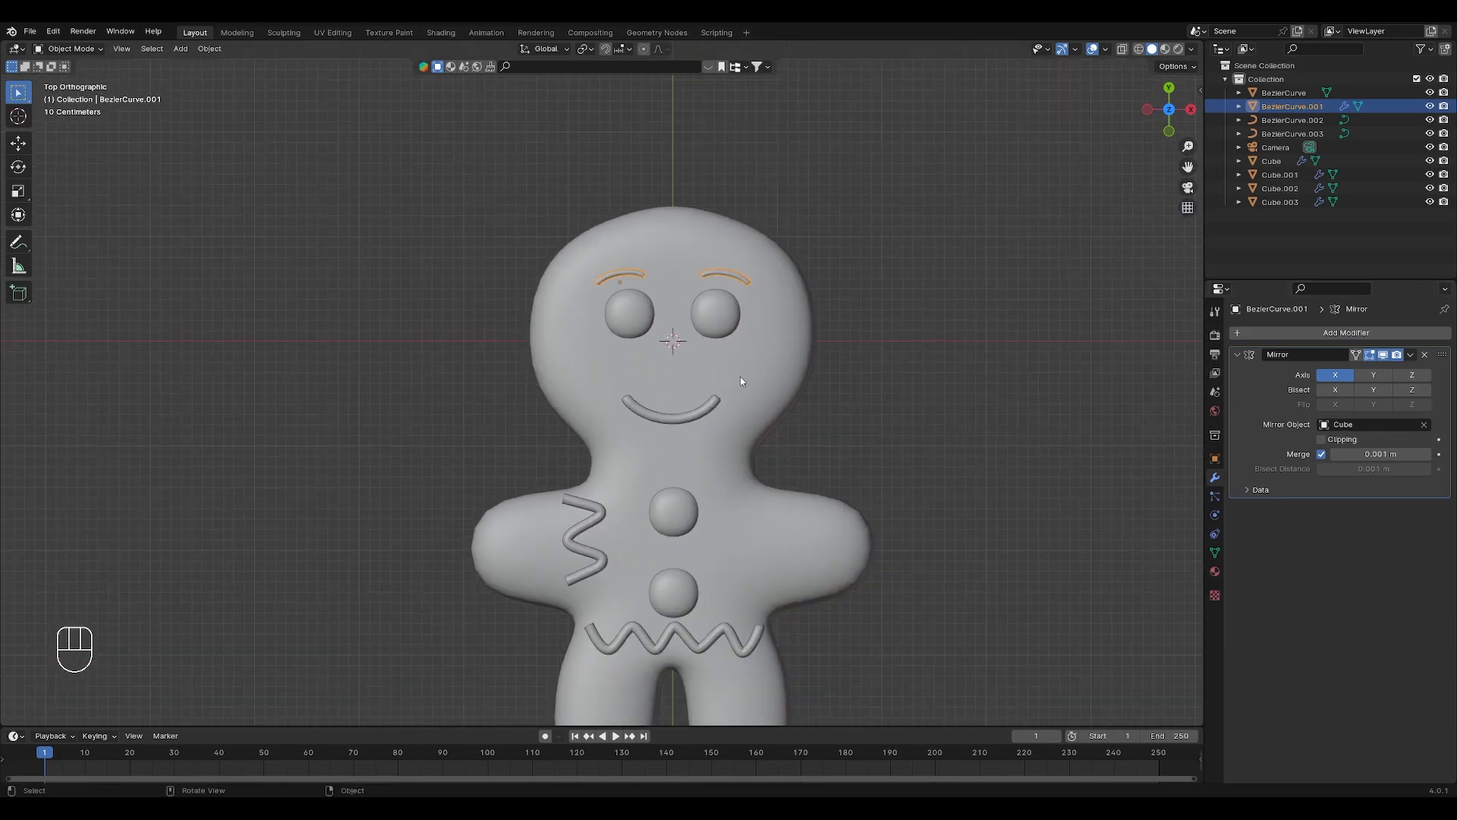
scroll(734, 352, up, 1)
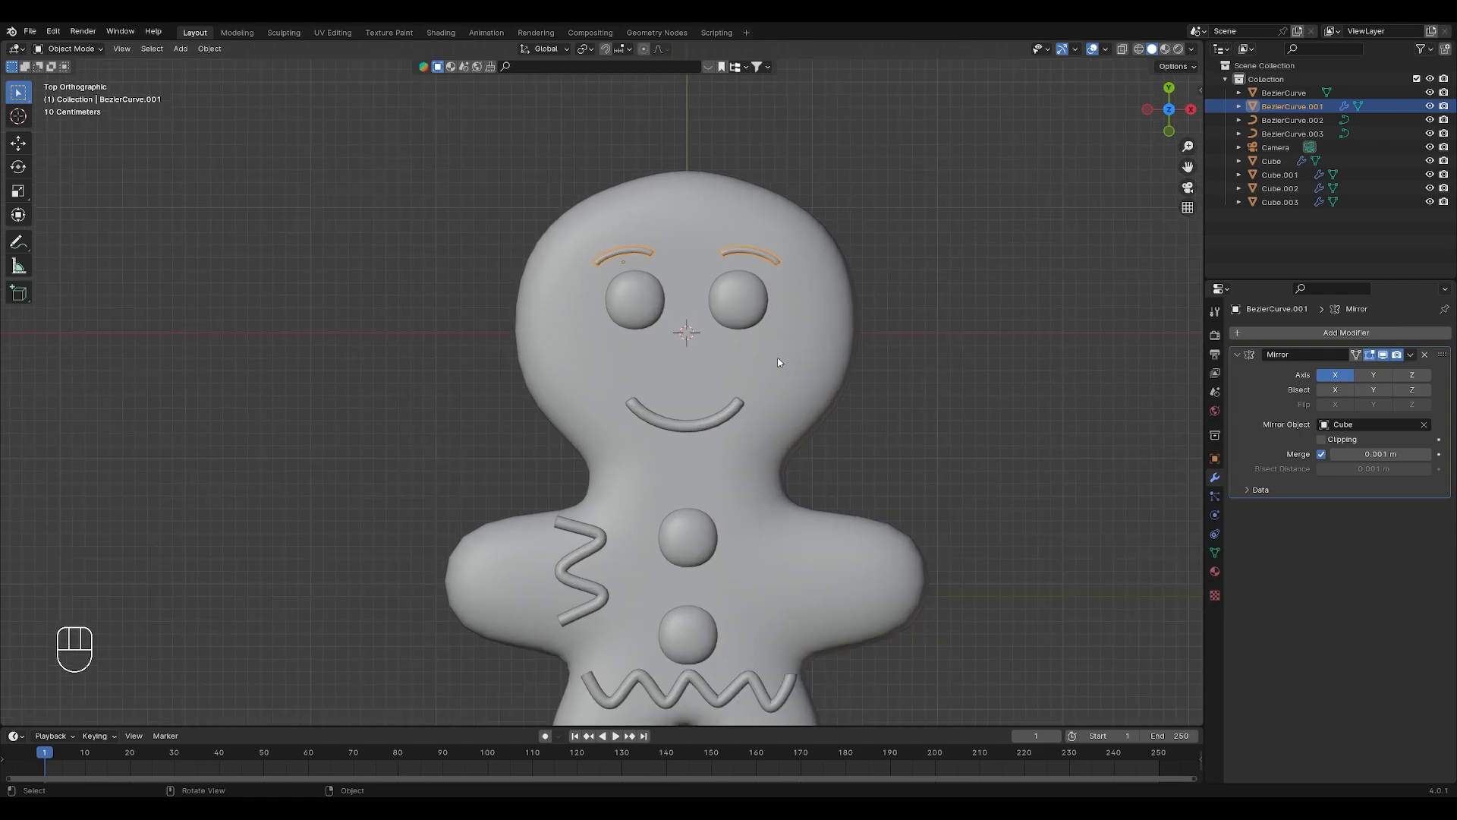
- Scale the mirrored eyebrows slightly in the XY plane with Z locked and deselect them
key(s)
right_click(810, 369)
key(s)
key(shift+z)
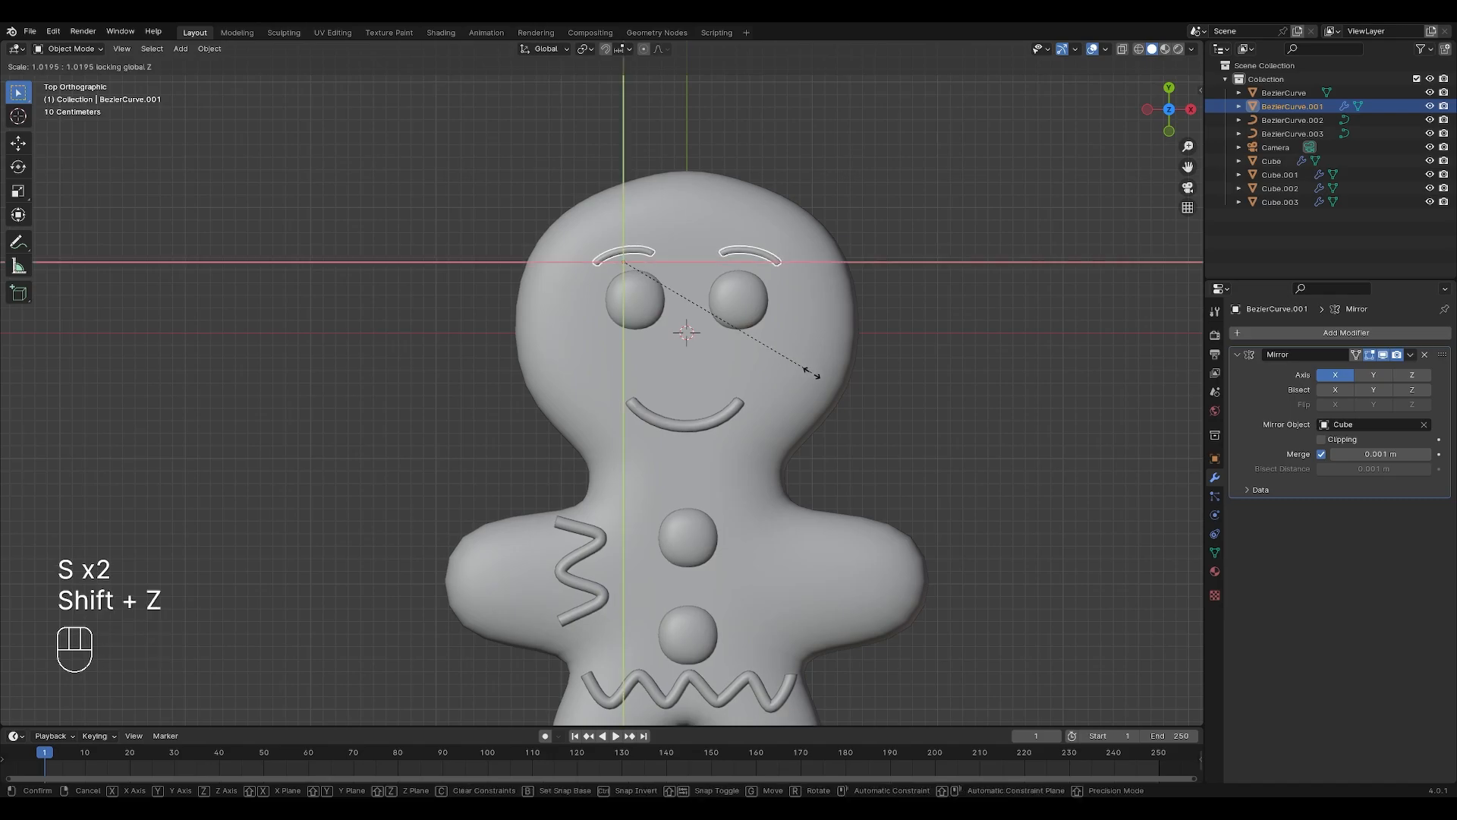
click(824, 396)
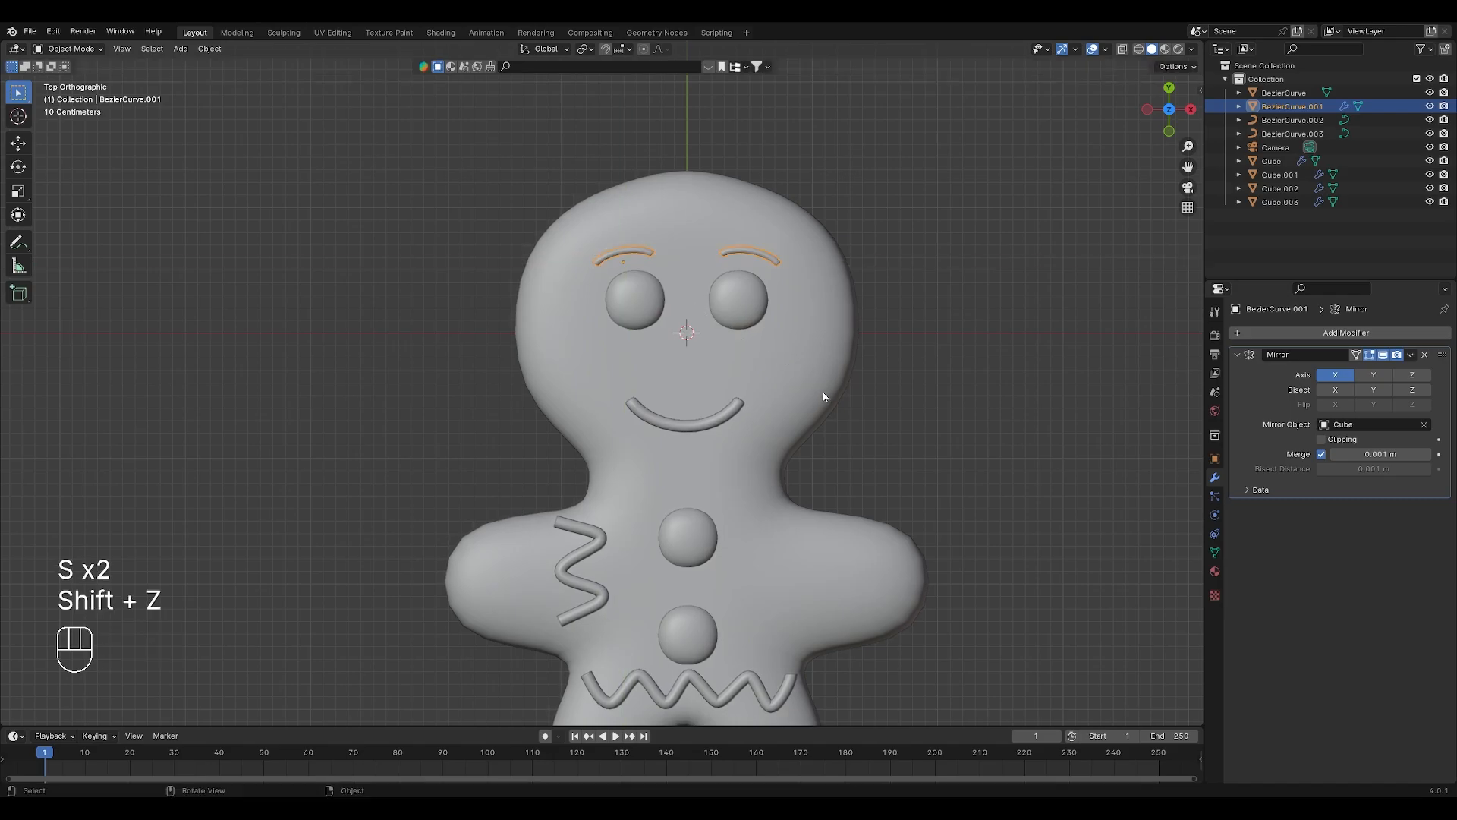
click(920, 438)
- Convert the zigzag curve on the character's arm to a mesh
click(603, 536)
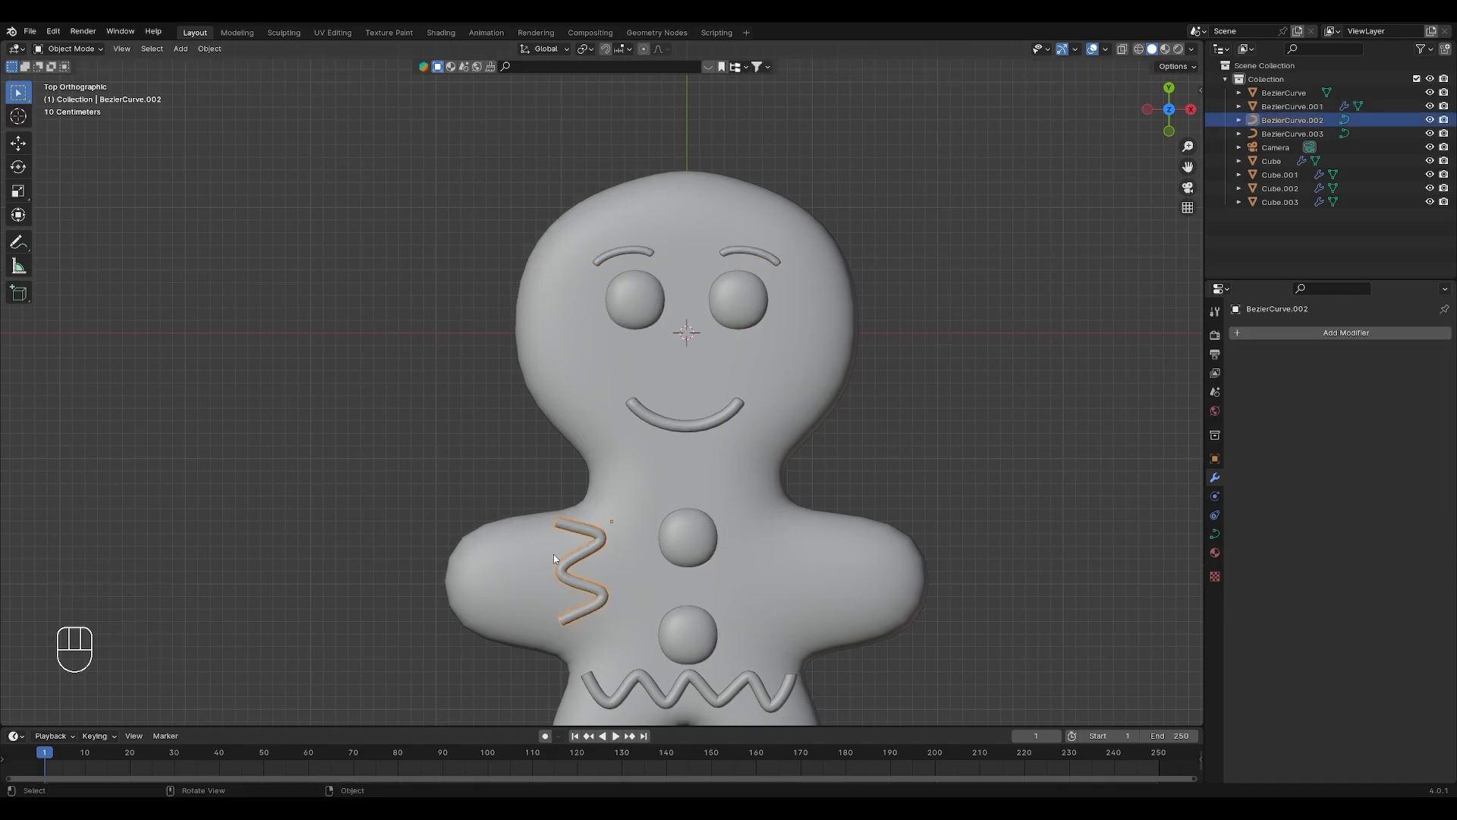
right_click(599, 542)
mouse_move(582, 536)
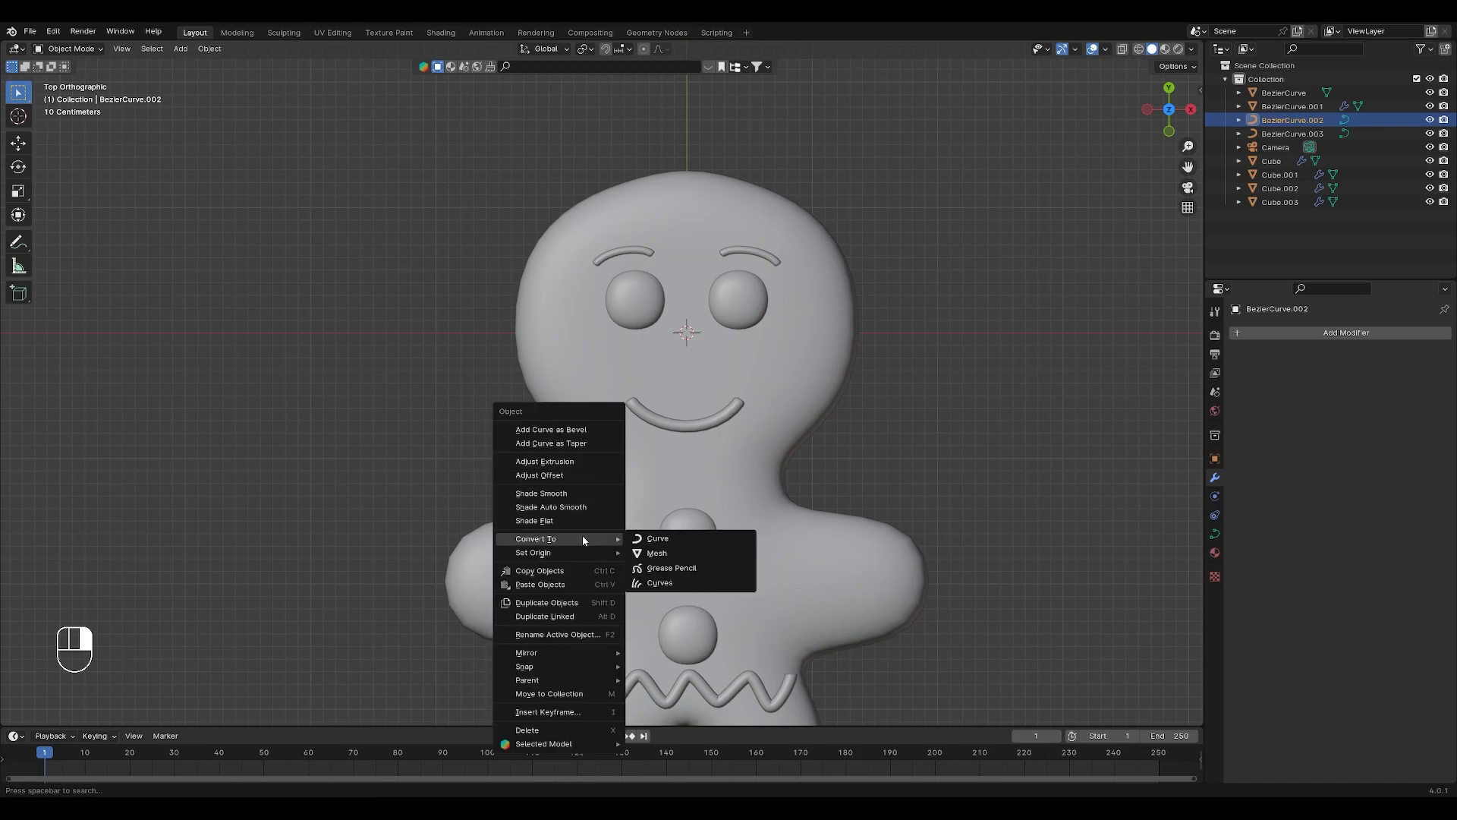
click(664, 556)
- Fill both open ends of the arm zigzag with faces and bevel their edges with two segments, about 0.04 m wide
scroll(592, 607, up, 2)
shift+middle_drag(577, 636, 689, 486)
middle_drag(709, 569, 813, 538)
key(Tab)
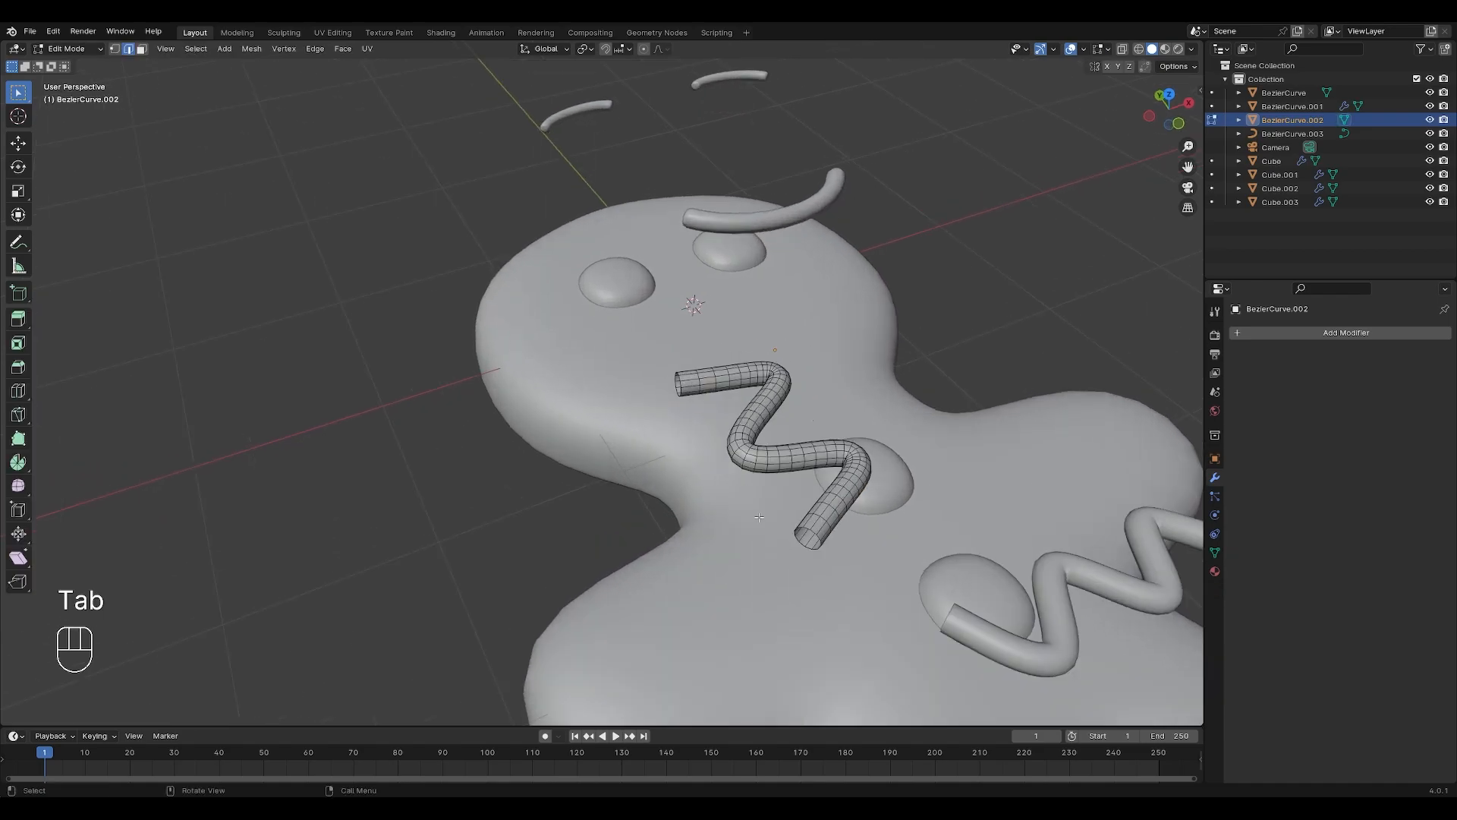
alt+shift+click(682, 382)
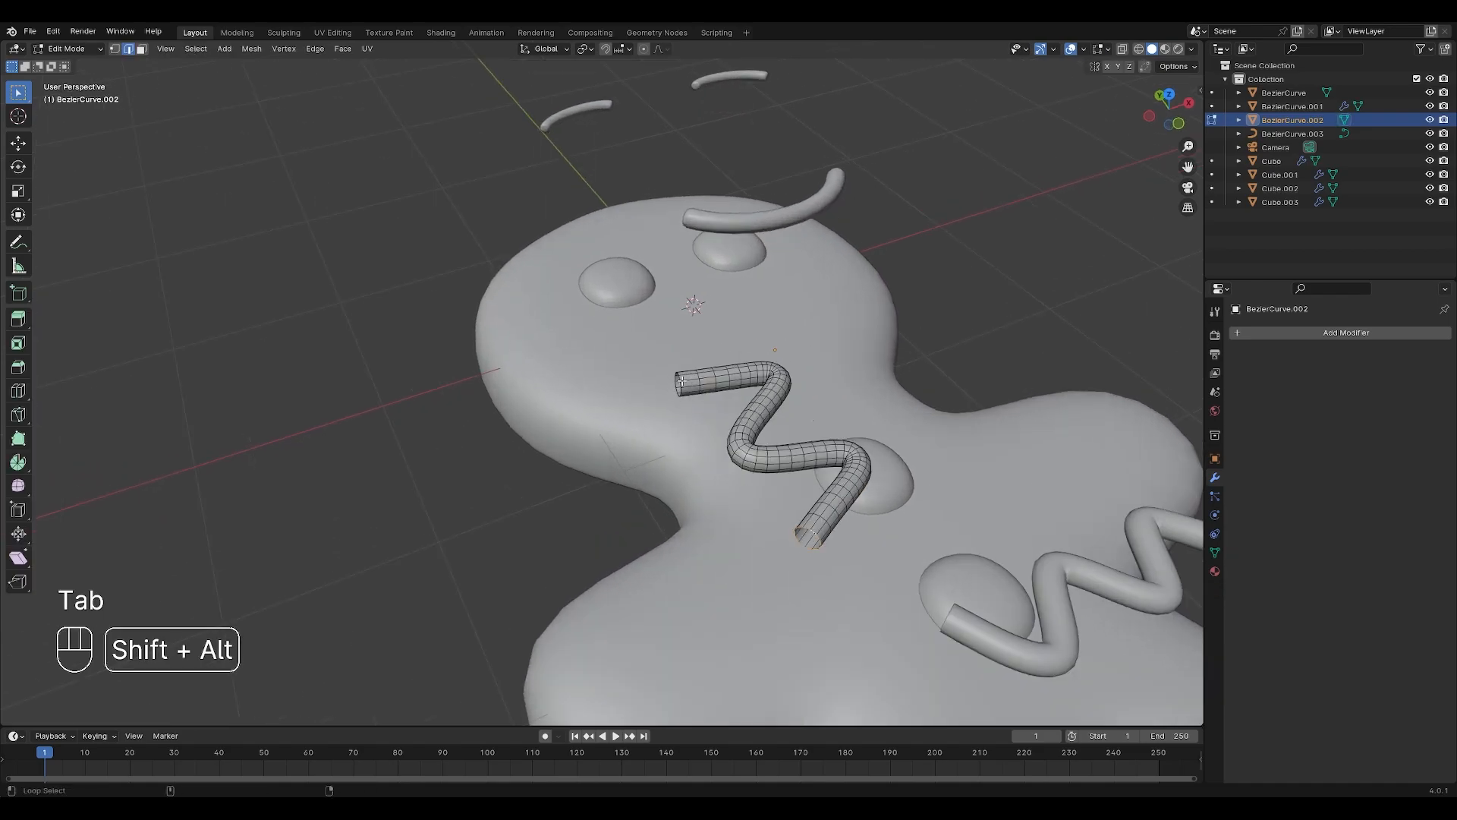
key(f)
key(ctrl+b)
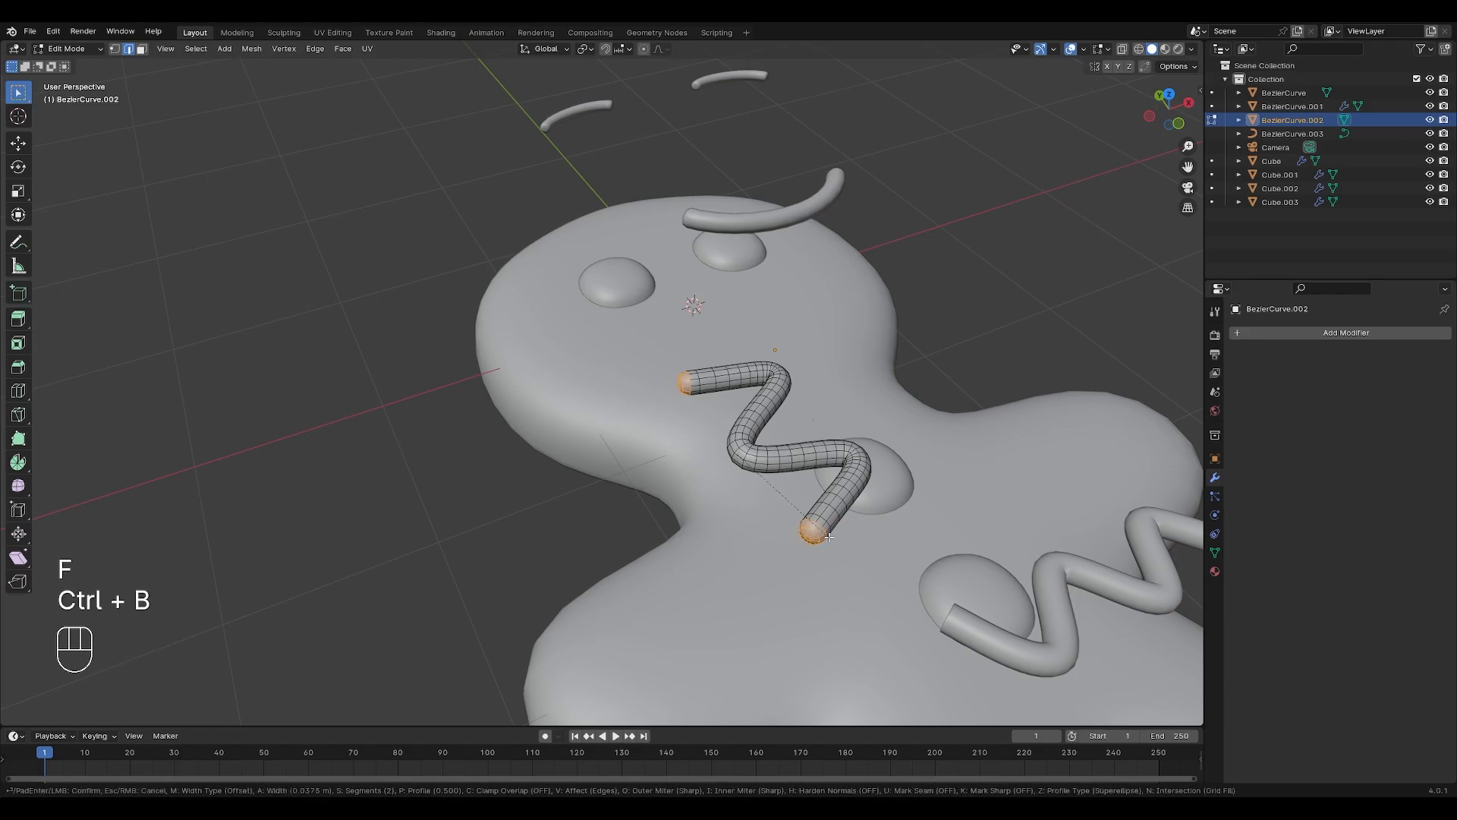
click(826, 535)
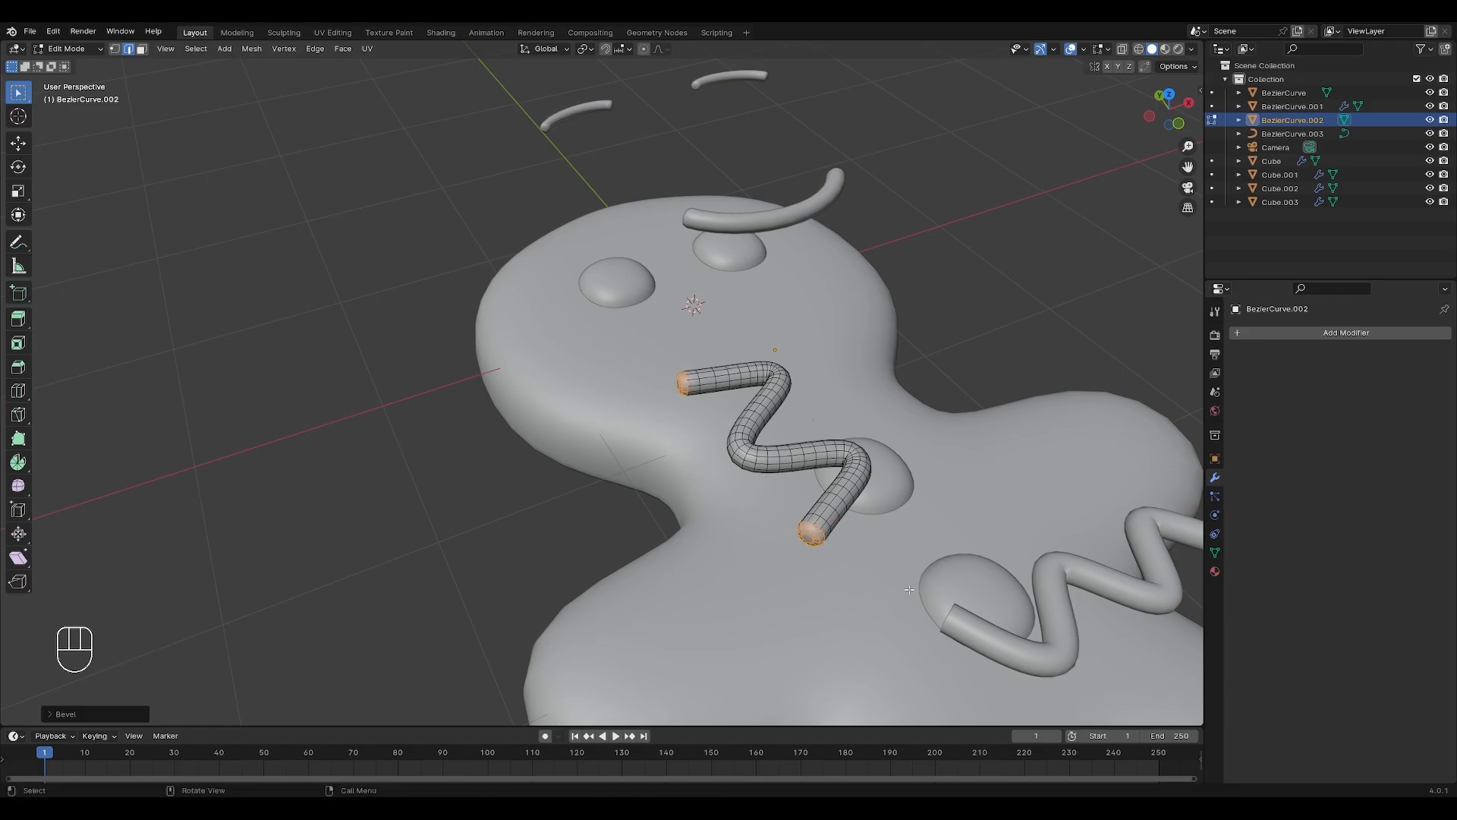
key(Tab)
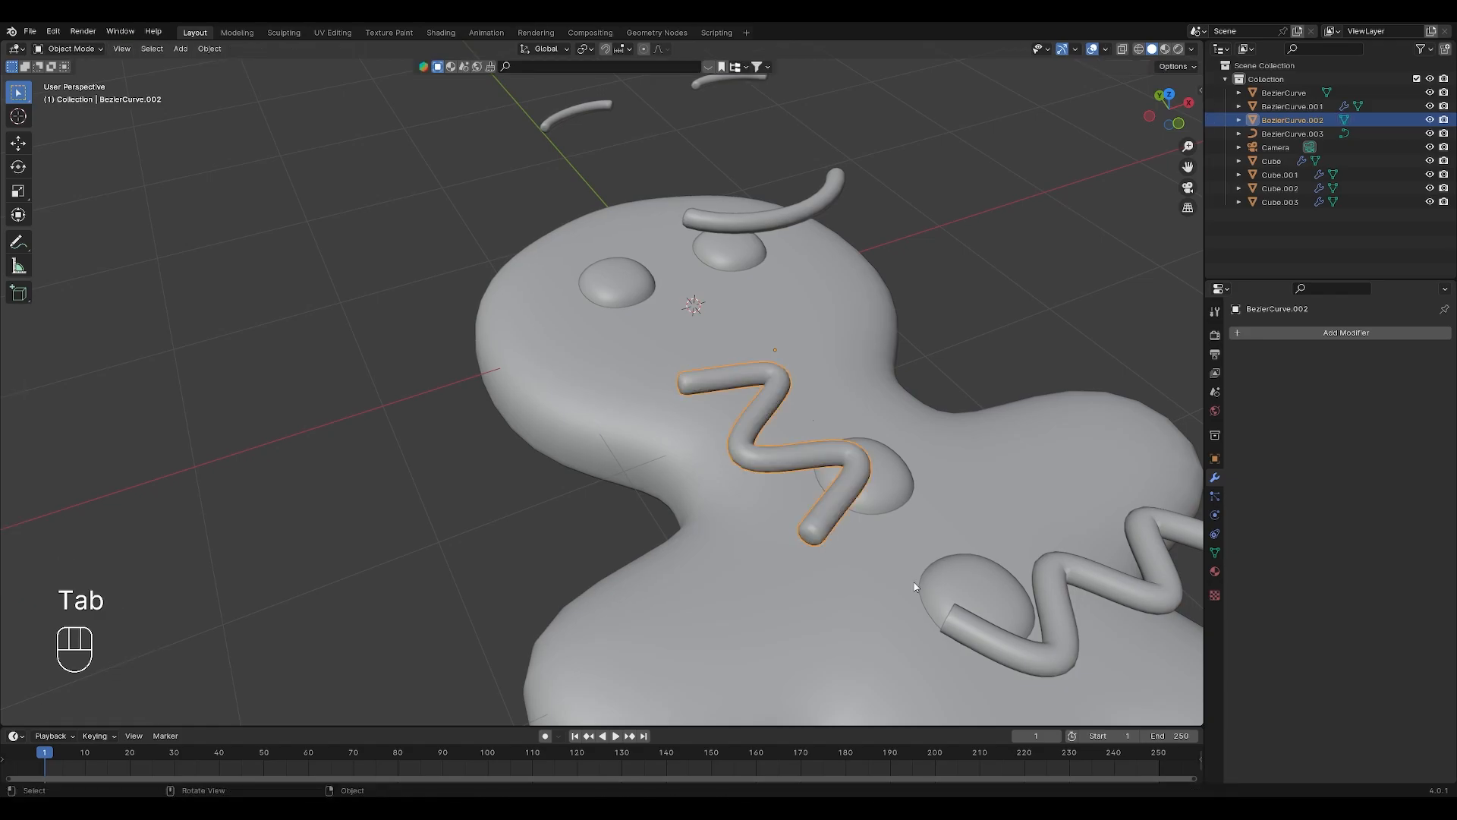
- Add a Mirror modifier on the X axis to the arm zigzag, using the body Cube as the mirror object
click(1169, 96)
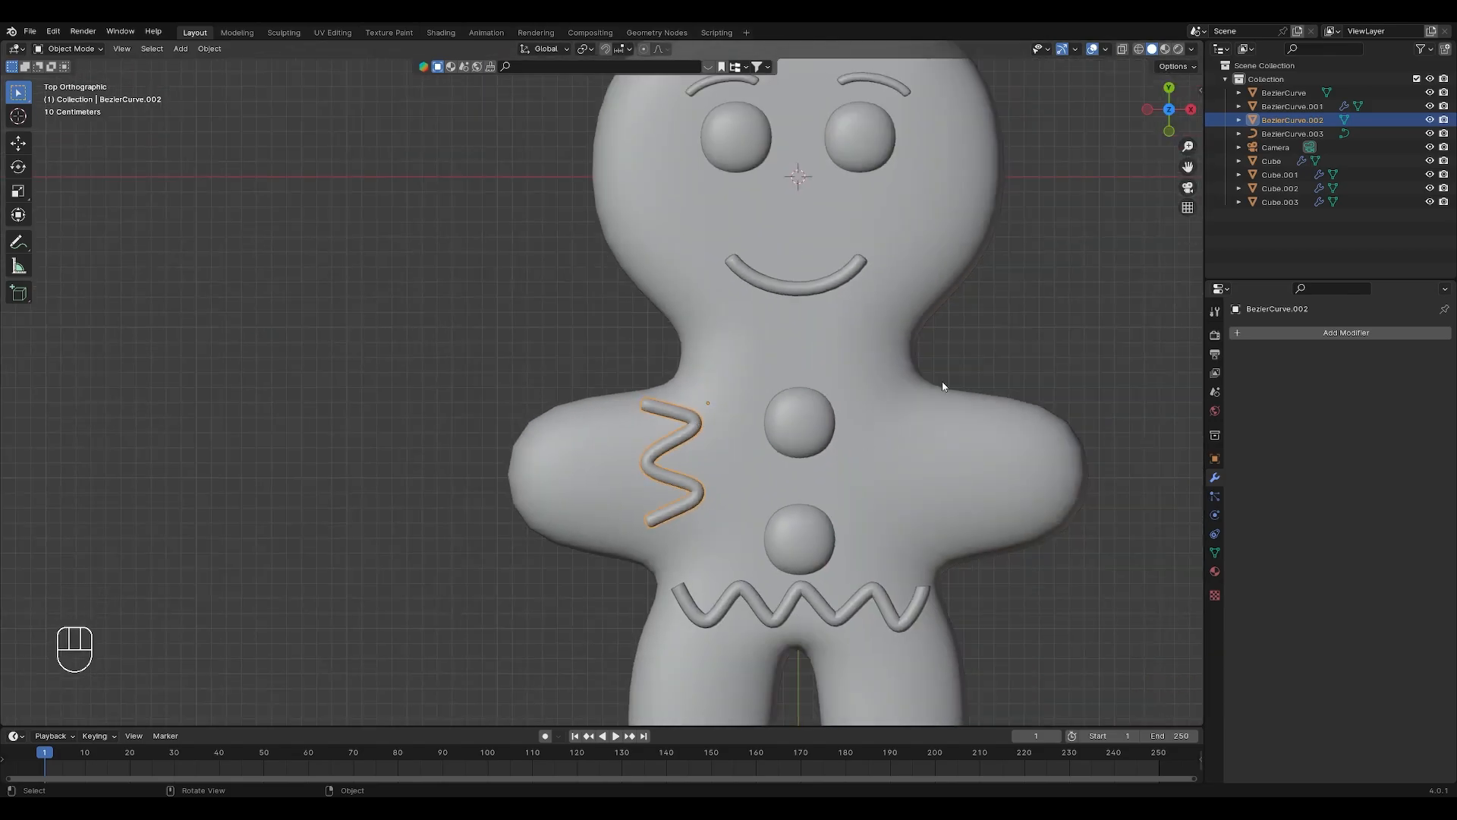
click(1252, 332)
mouse_move(1192, 367)
click(1283, 416)
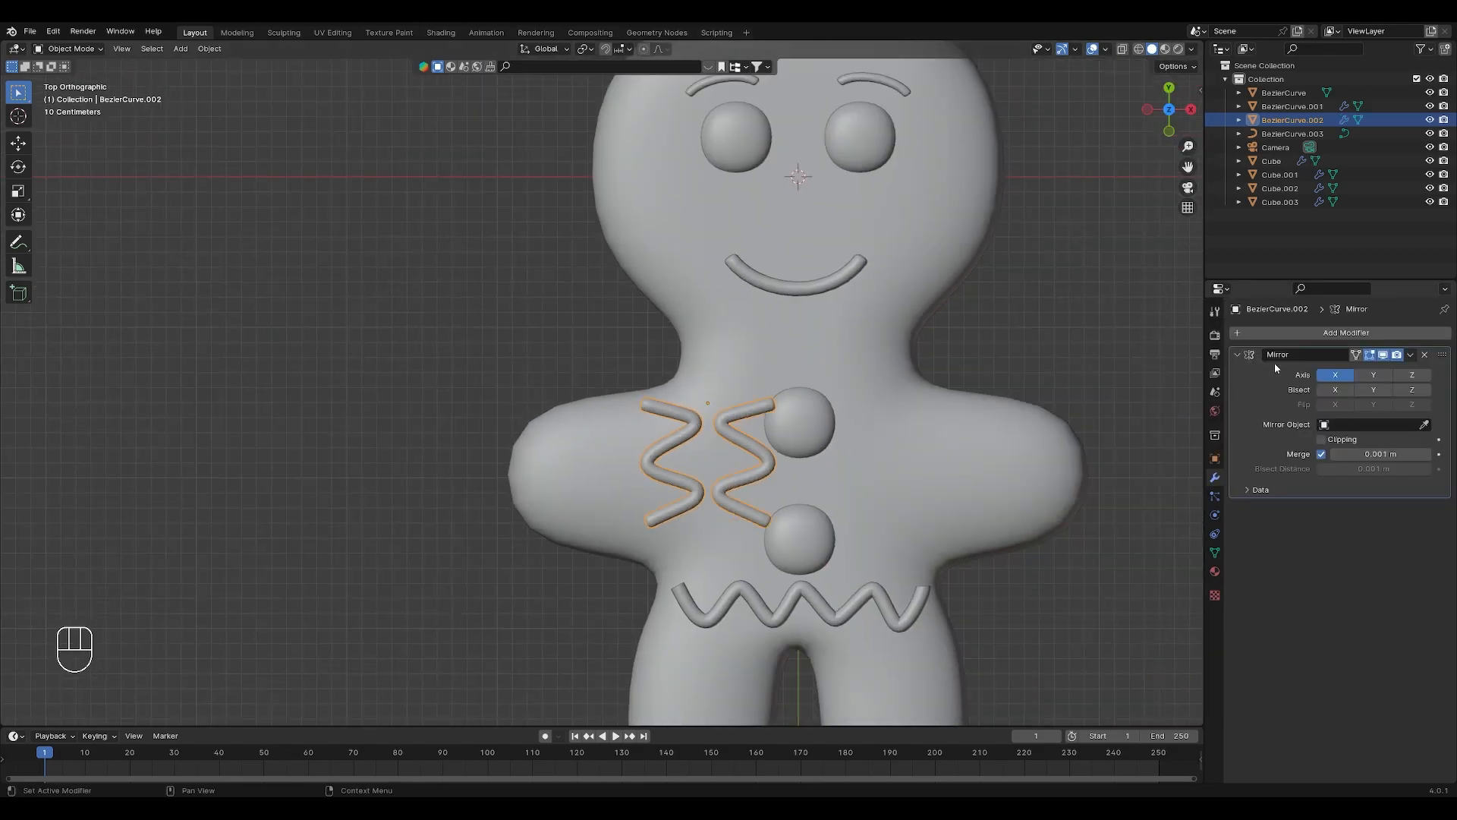
click(1425, 428)
click(949, 444)
- Convert the zigzag curve across the character's waist to a mesh
scroll(1091, 466, down, 2)
click(840, 536)
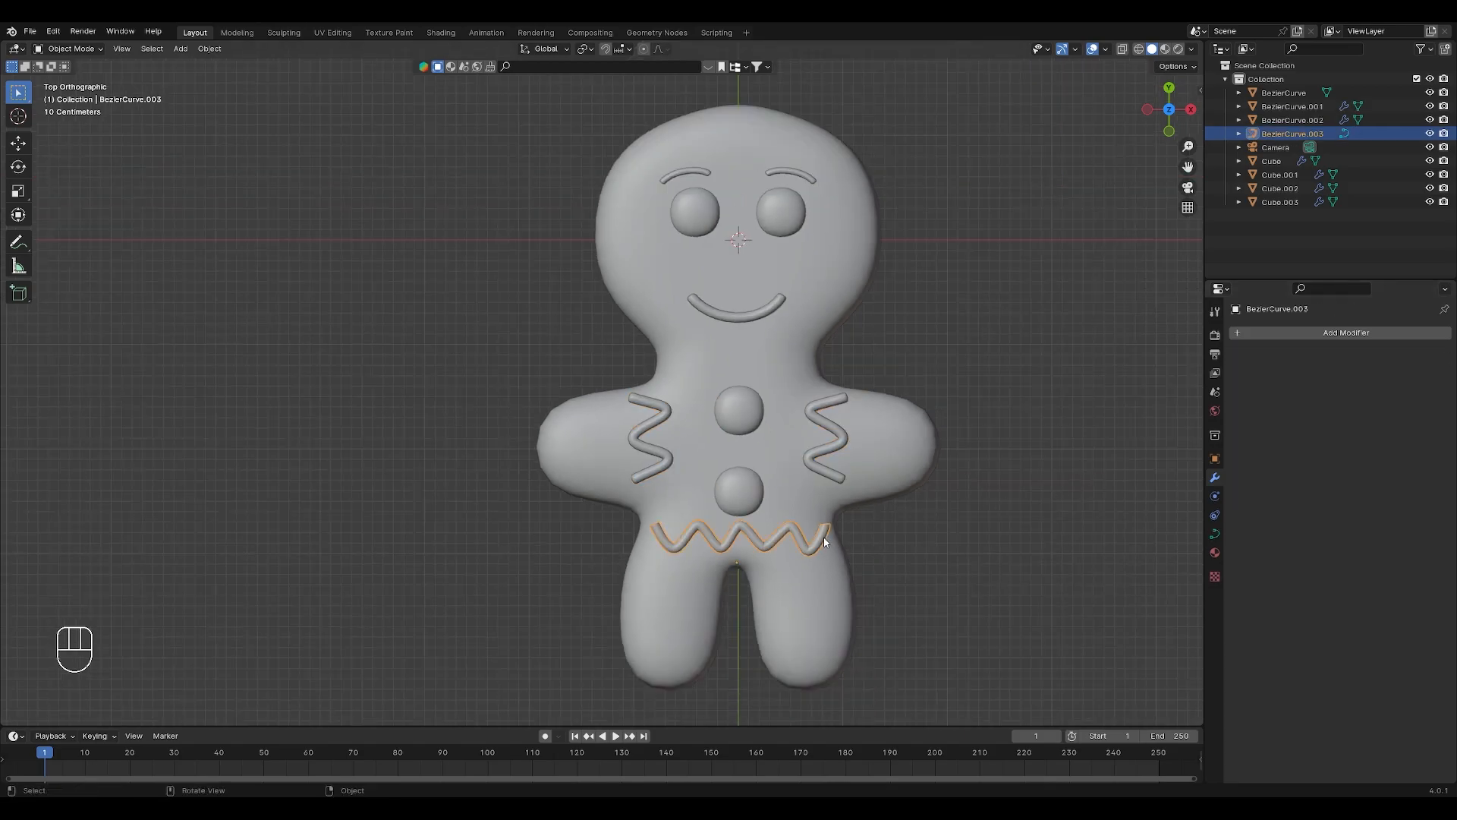
key(Tab)
middle_drag(960, 570, 714, 588)
key(Tab)
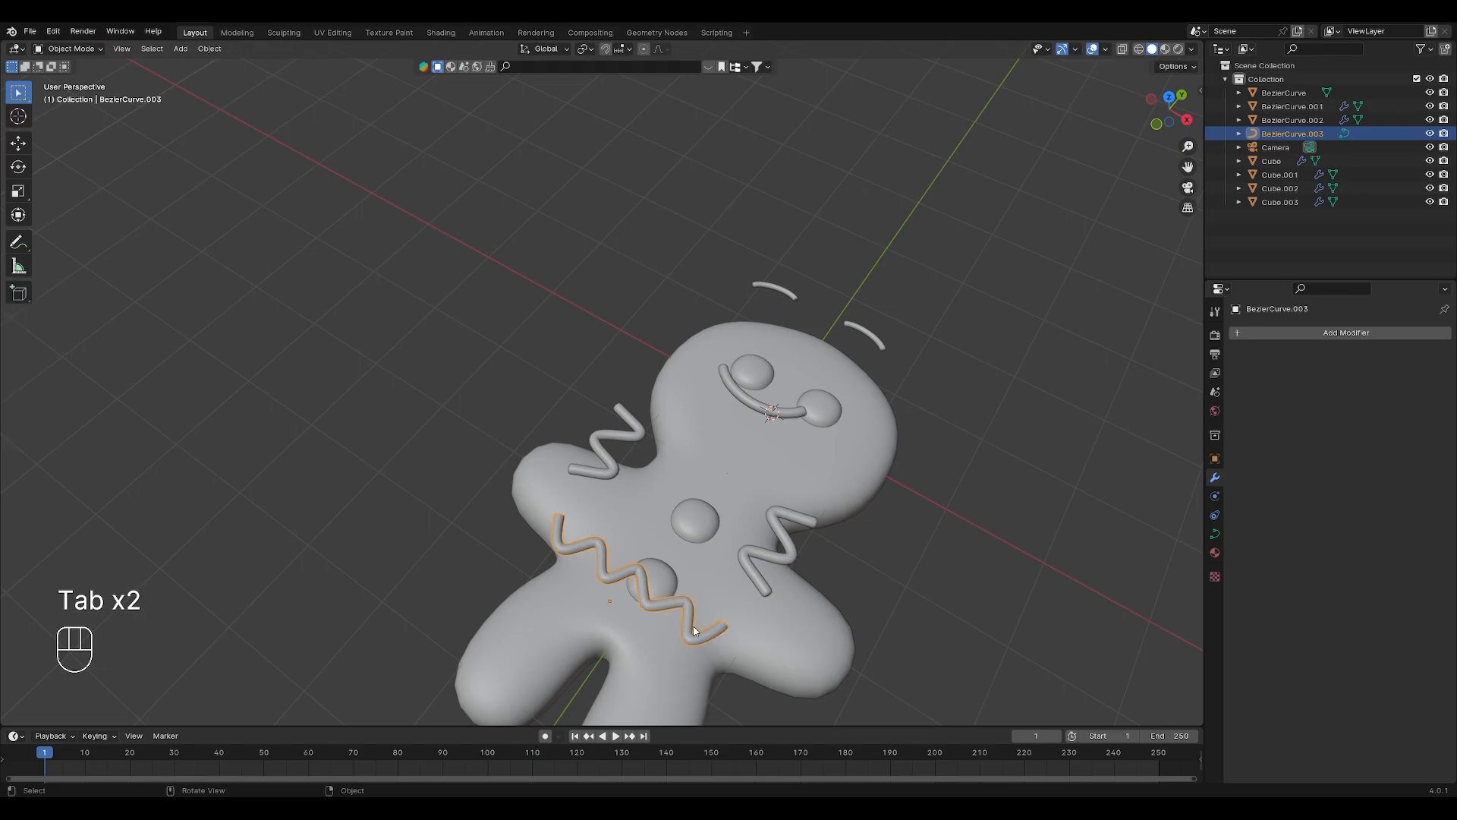
right_click(688, 627)
mouse_move(677, 576)
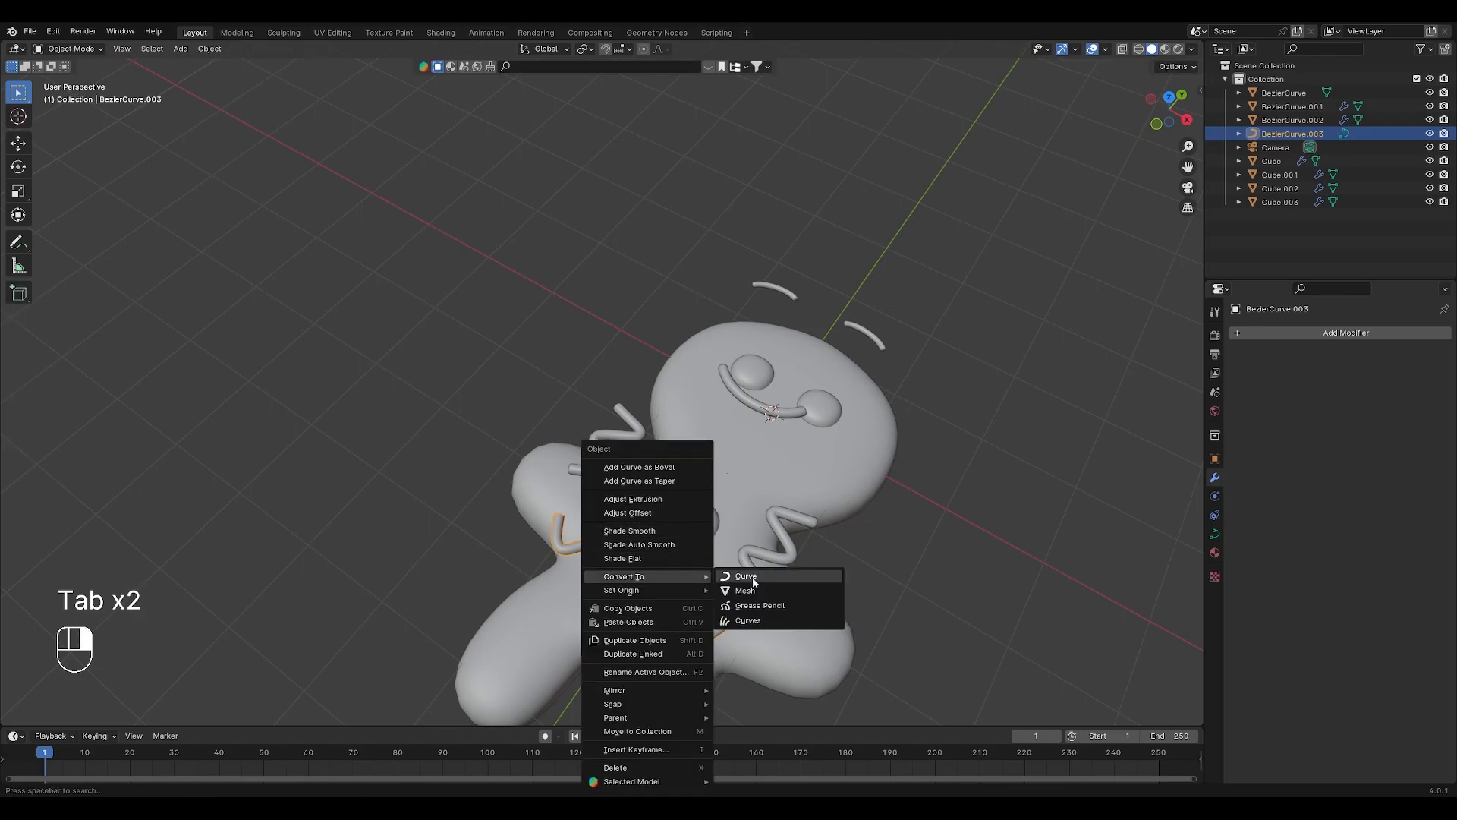
click(740, 579)
- Dissolve the edge loop at each end of the waist zigzag mesh
shift+middle_drag(736, 625, 679, 461)
scroll(832, 491, up, 6)
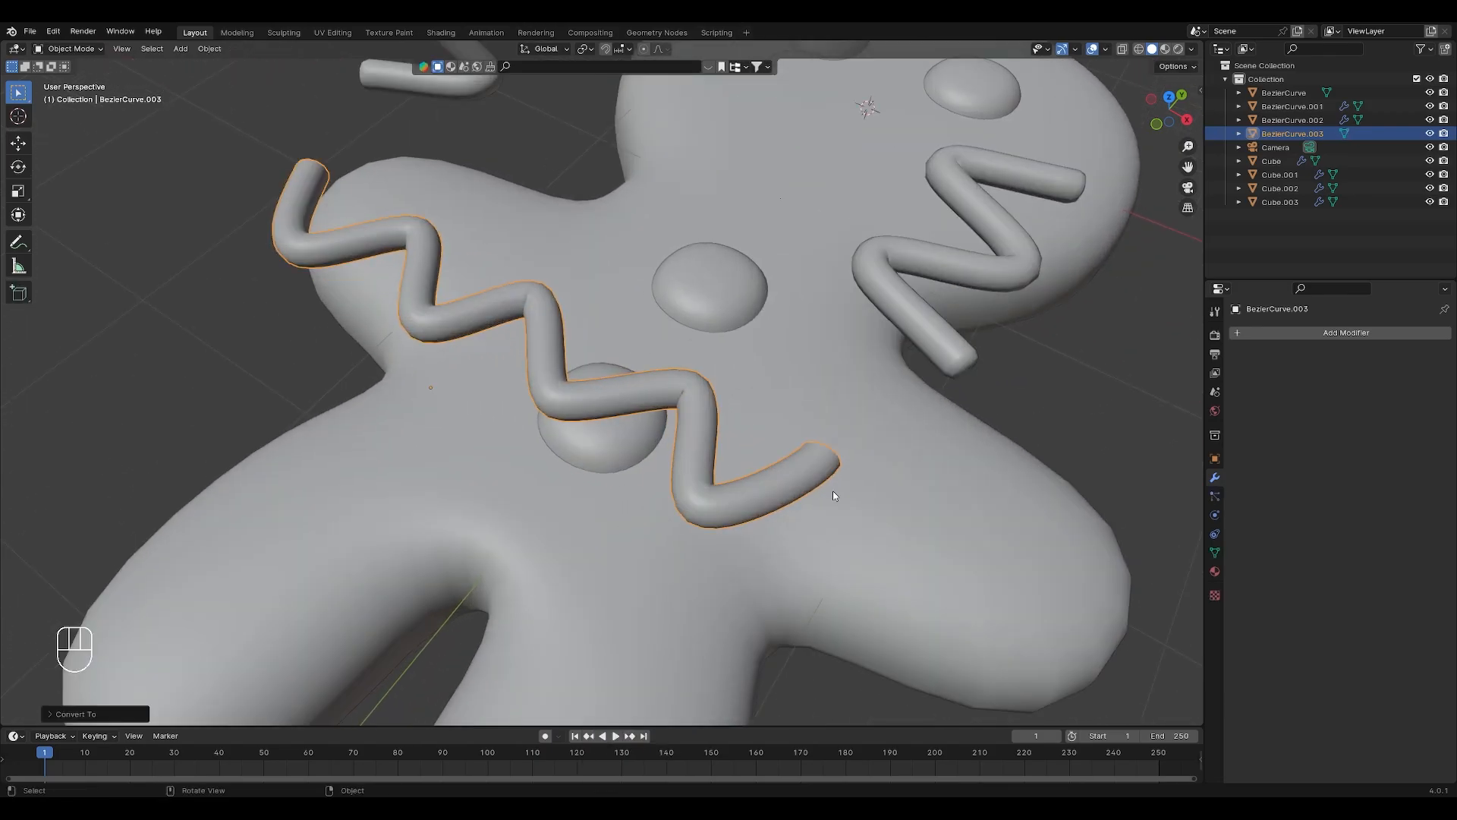
key(Tab)
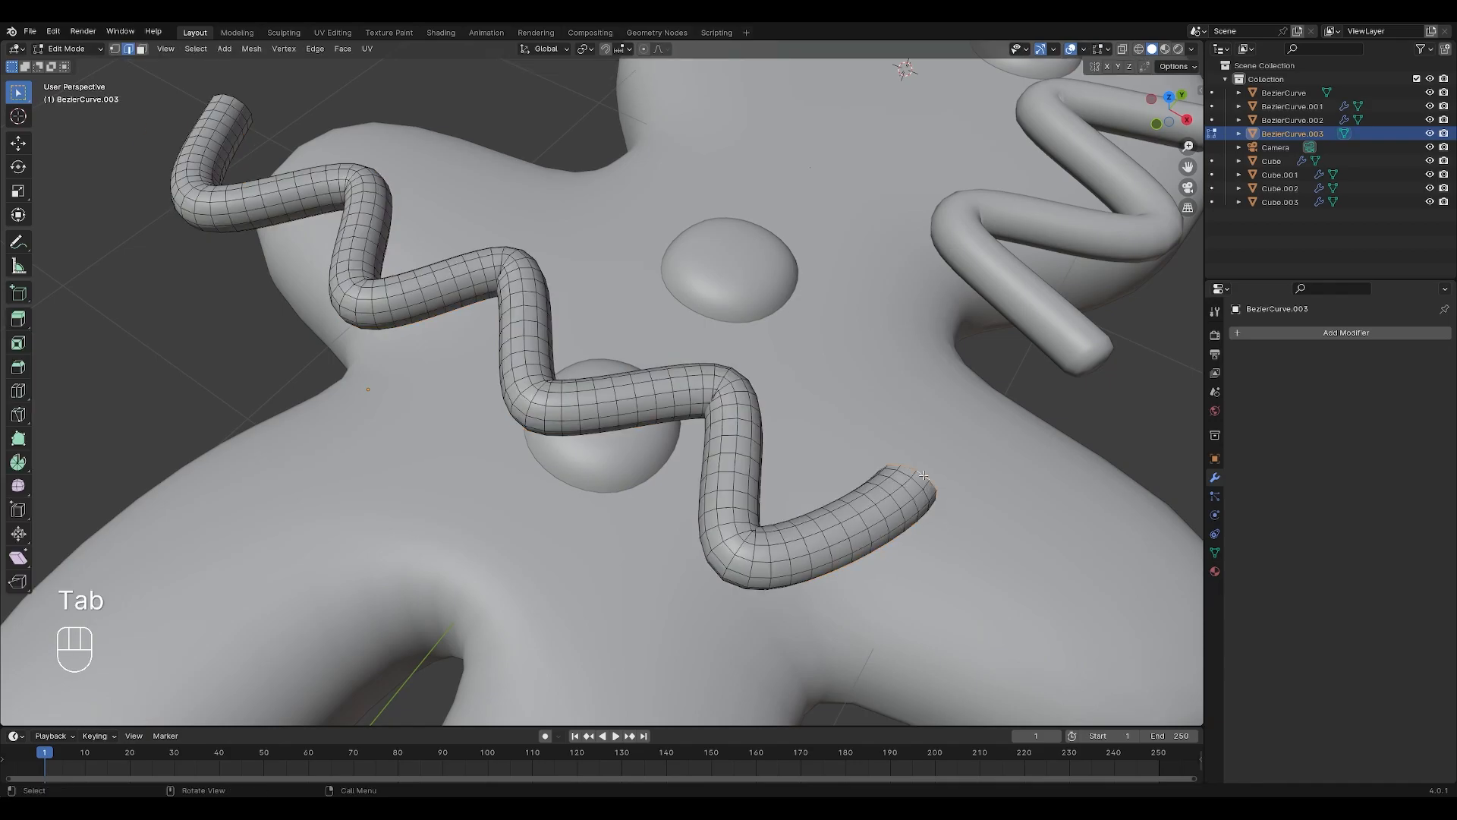
key(x)
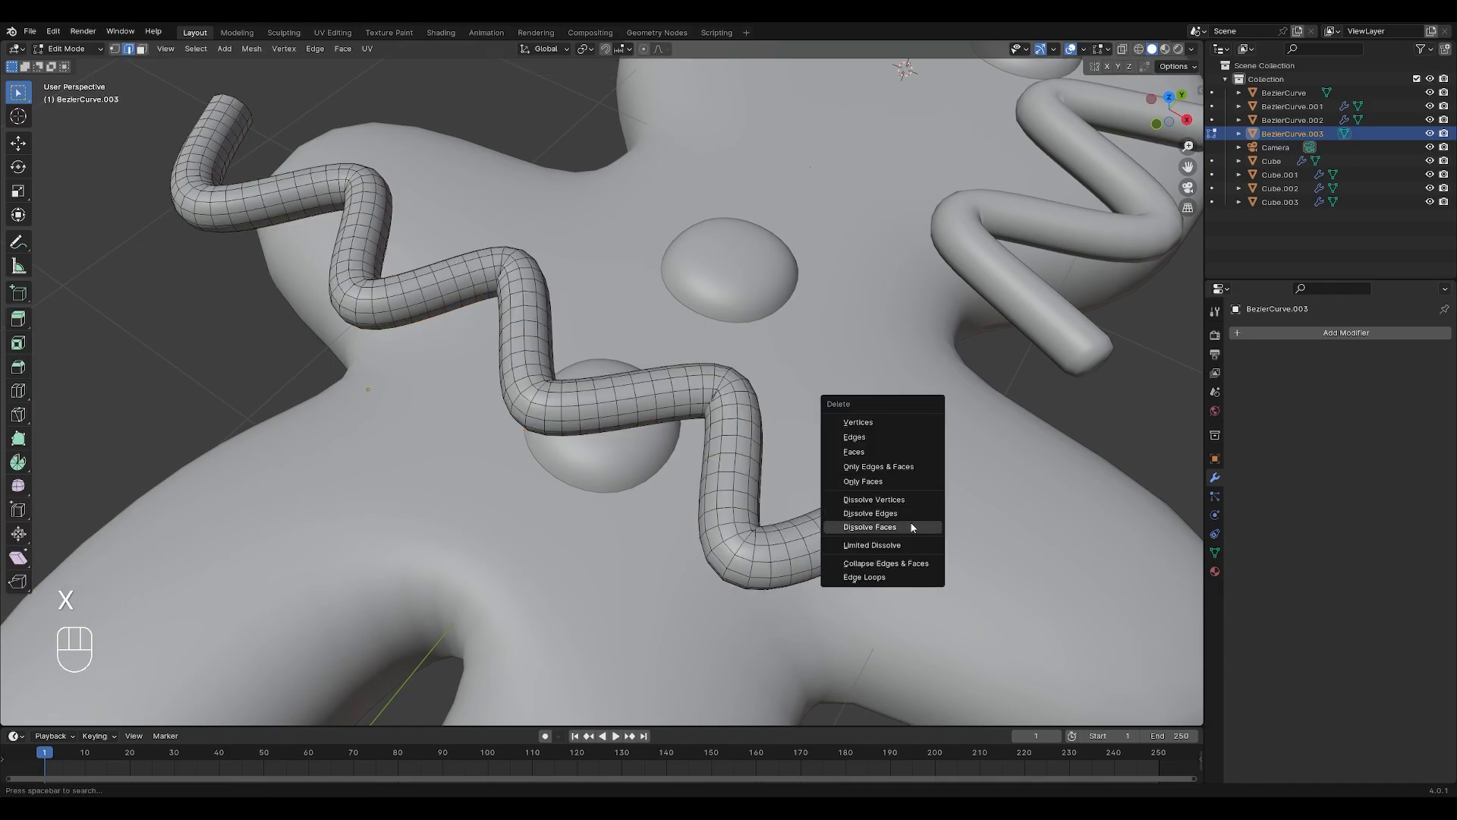
click(911, 515)
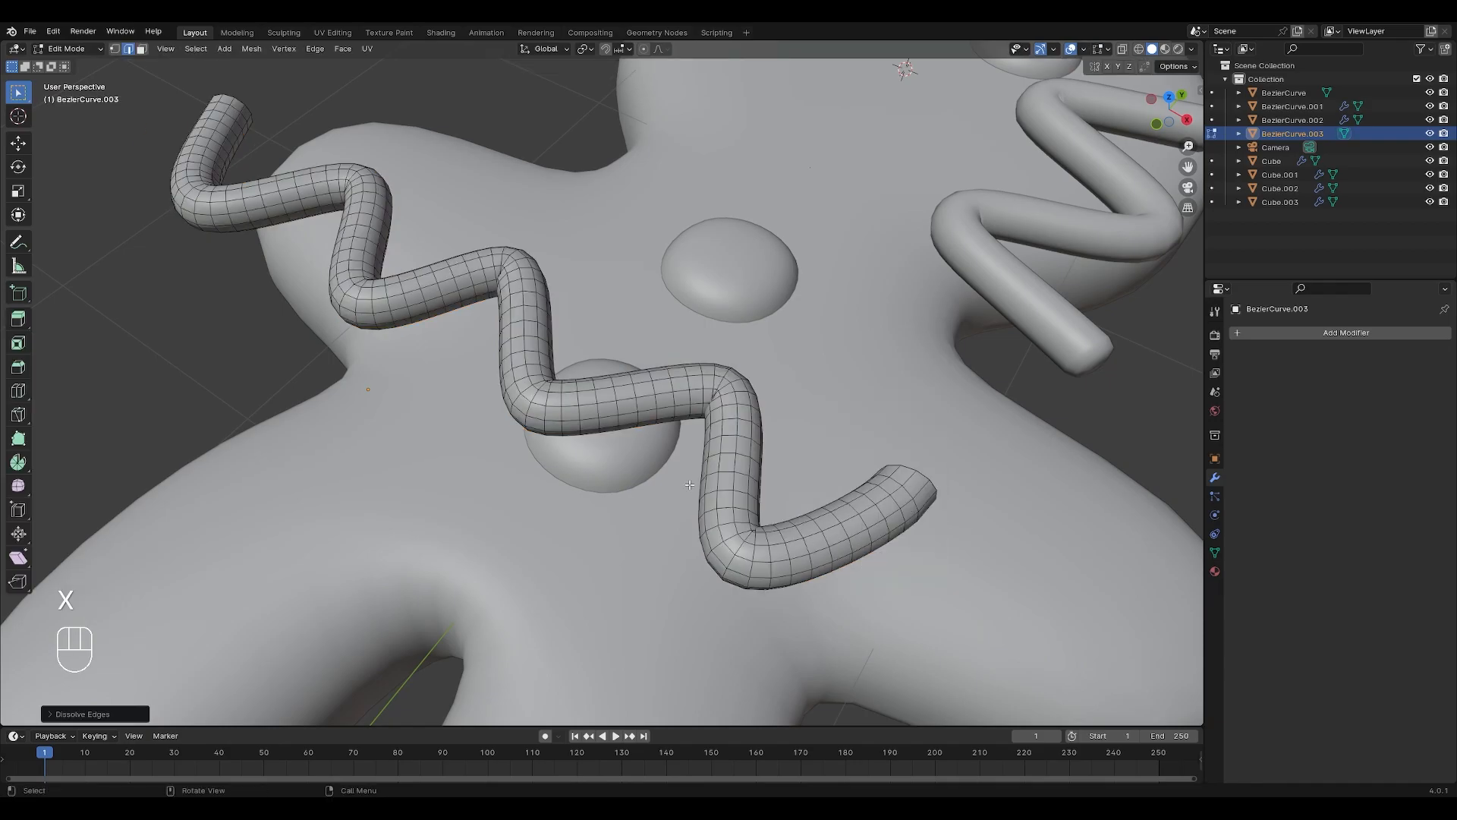
alt+click(235, 109)
key(x)
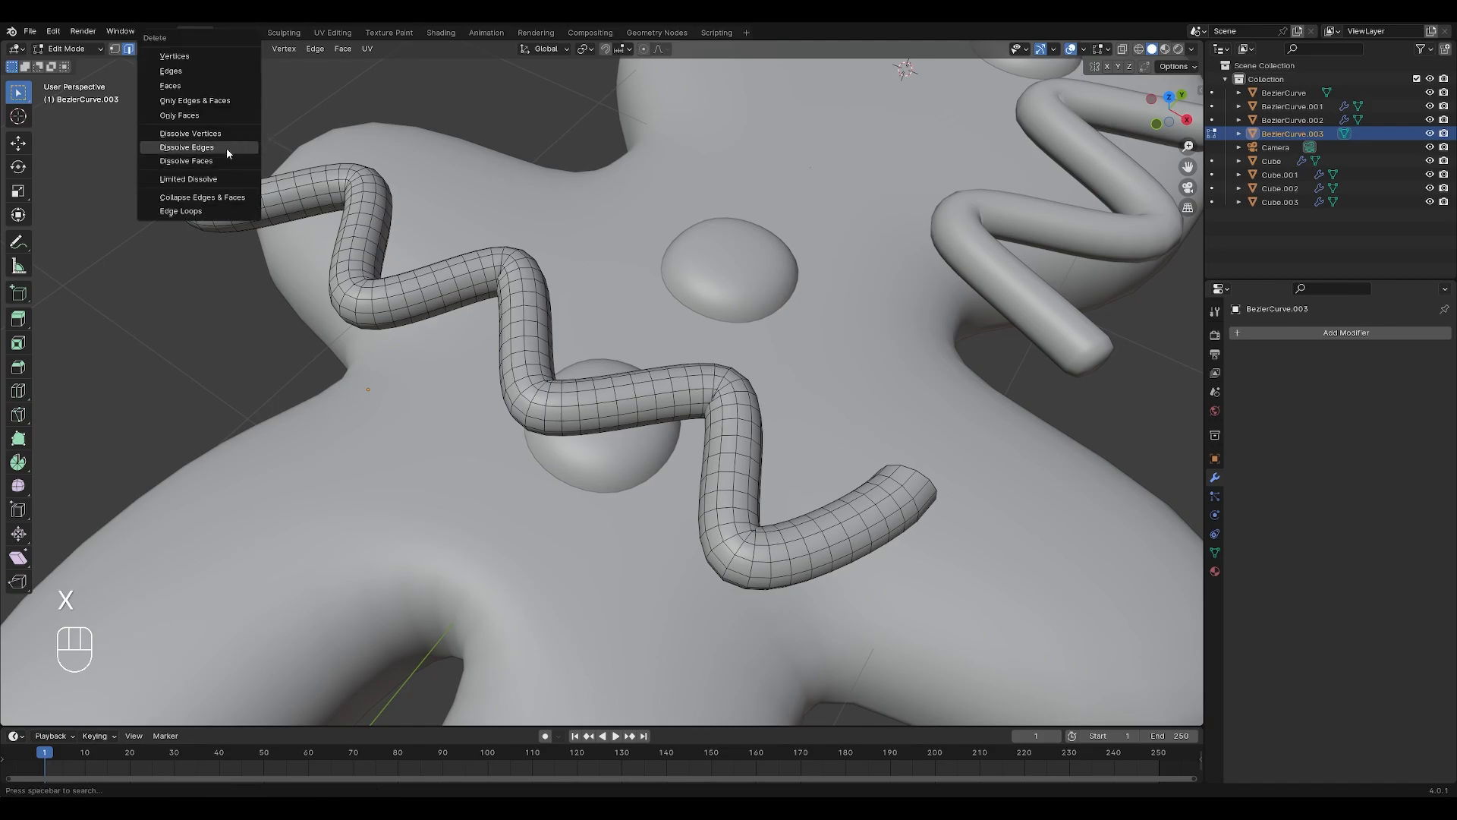
click(226, 148)
- Fill both open ends of the waist zigzag with faces and try bevelling their edges
alt+click(249, 114)
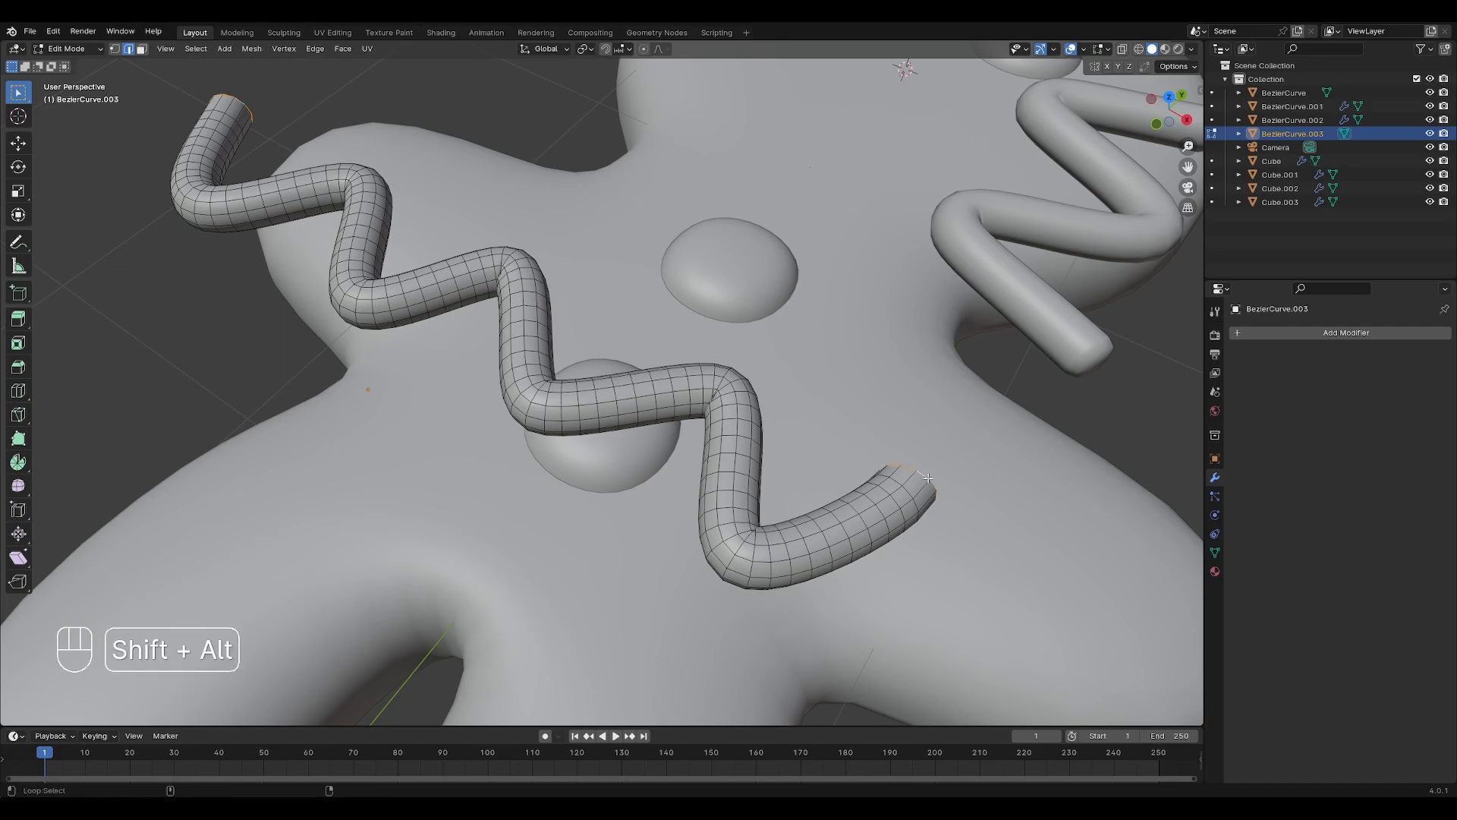
middle_drag(995, 518, 861, 484)
key(ctrl+b)
key(f)
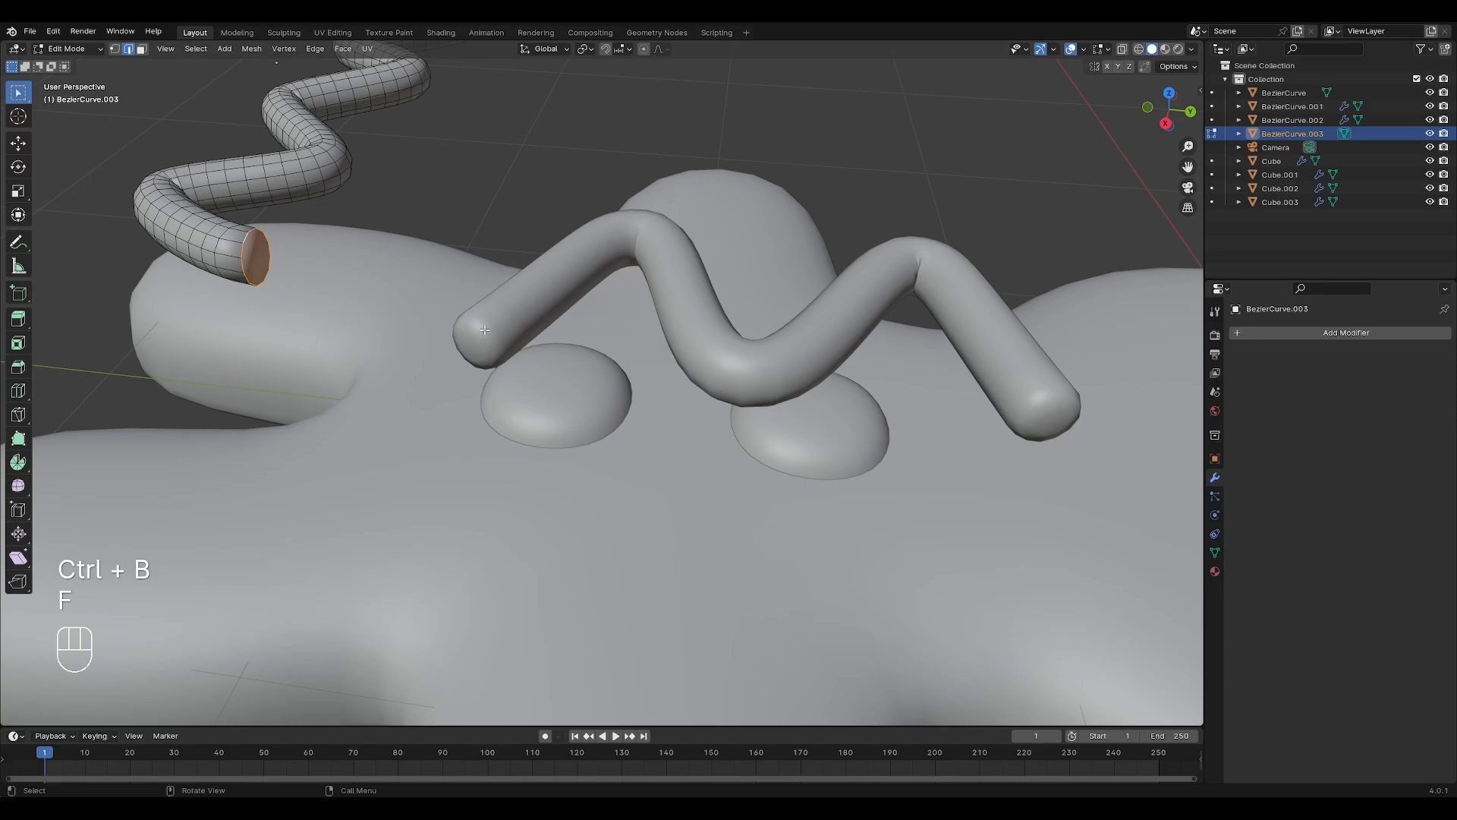
middle_drag(419, 288, 531, 340)
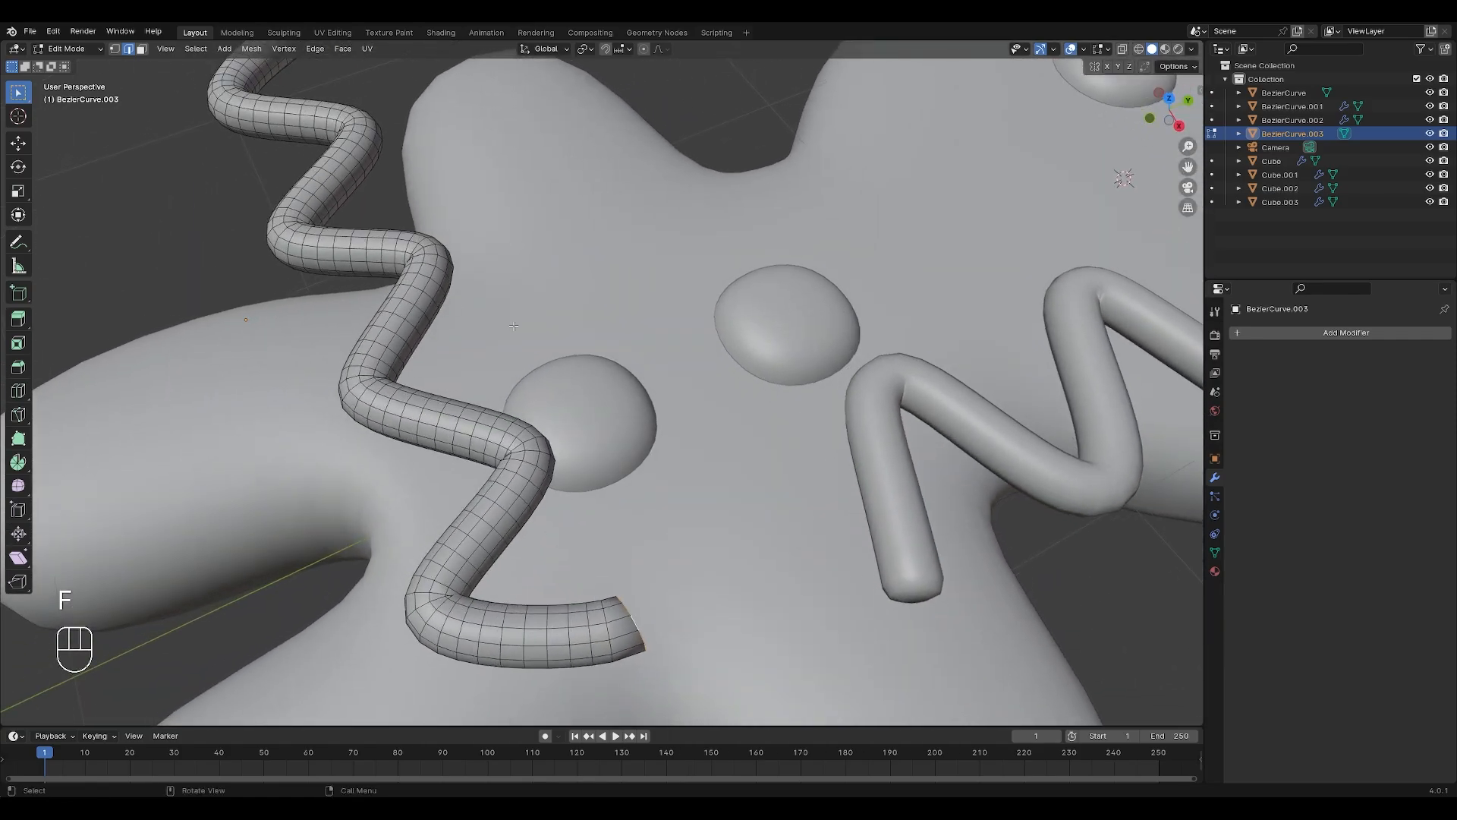
key(ctrl+b)
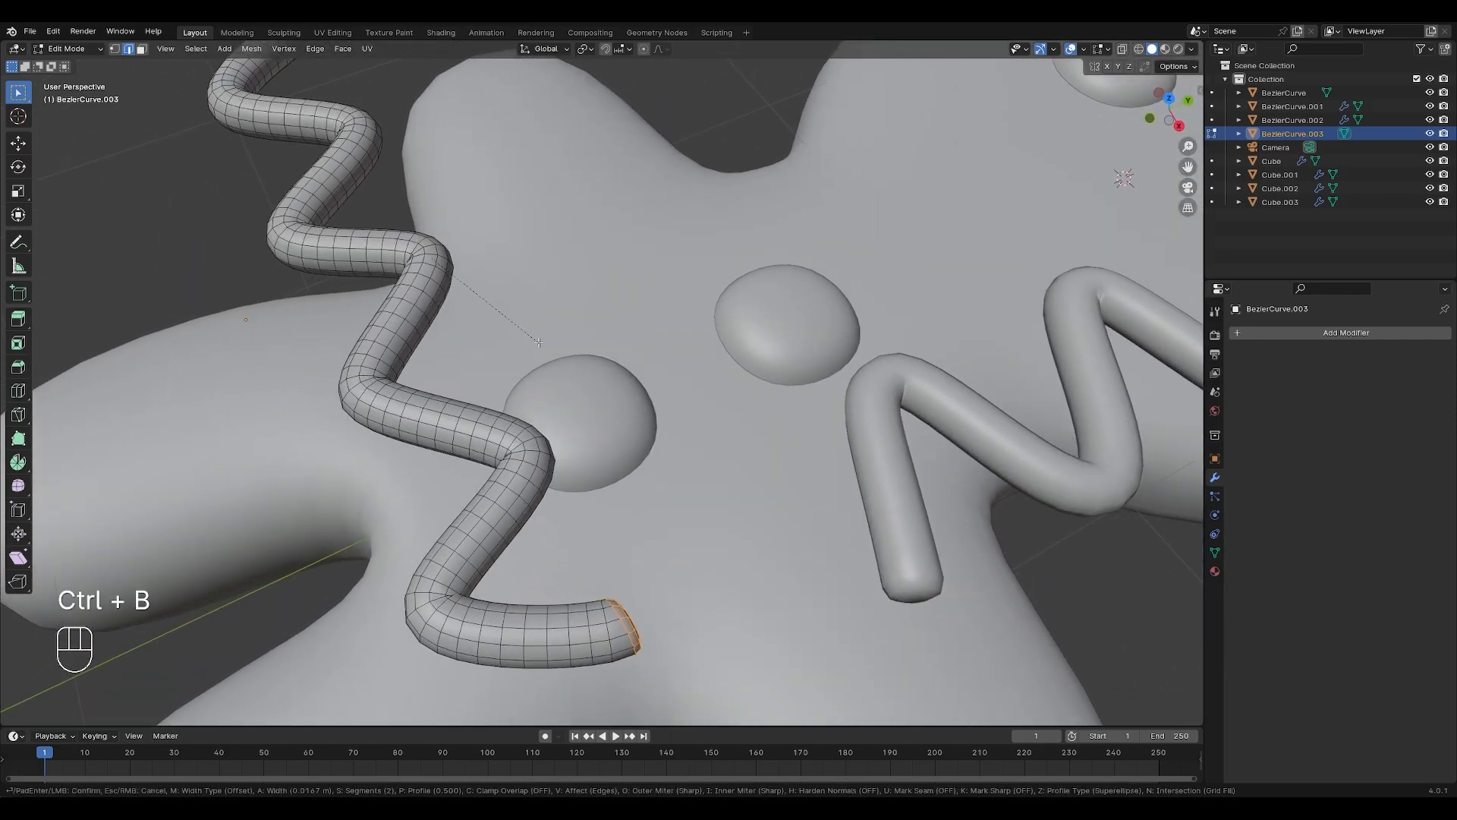
right_click(539, 343)
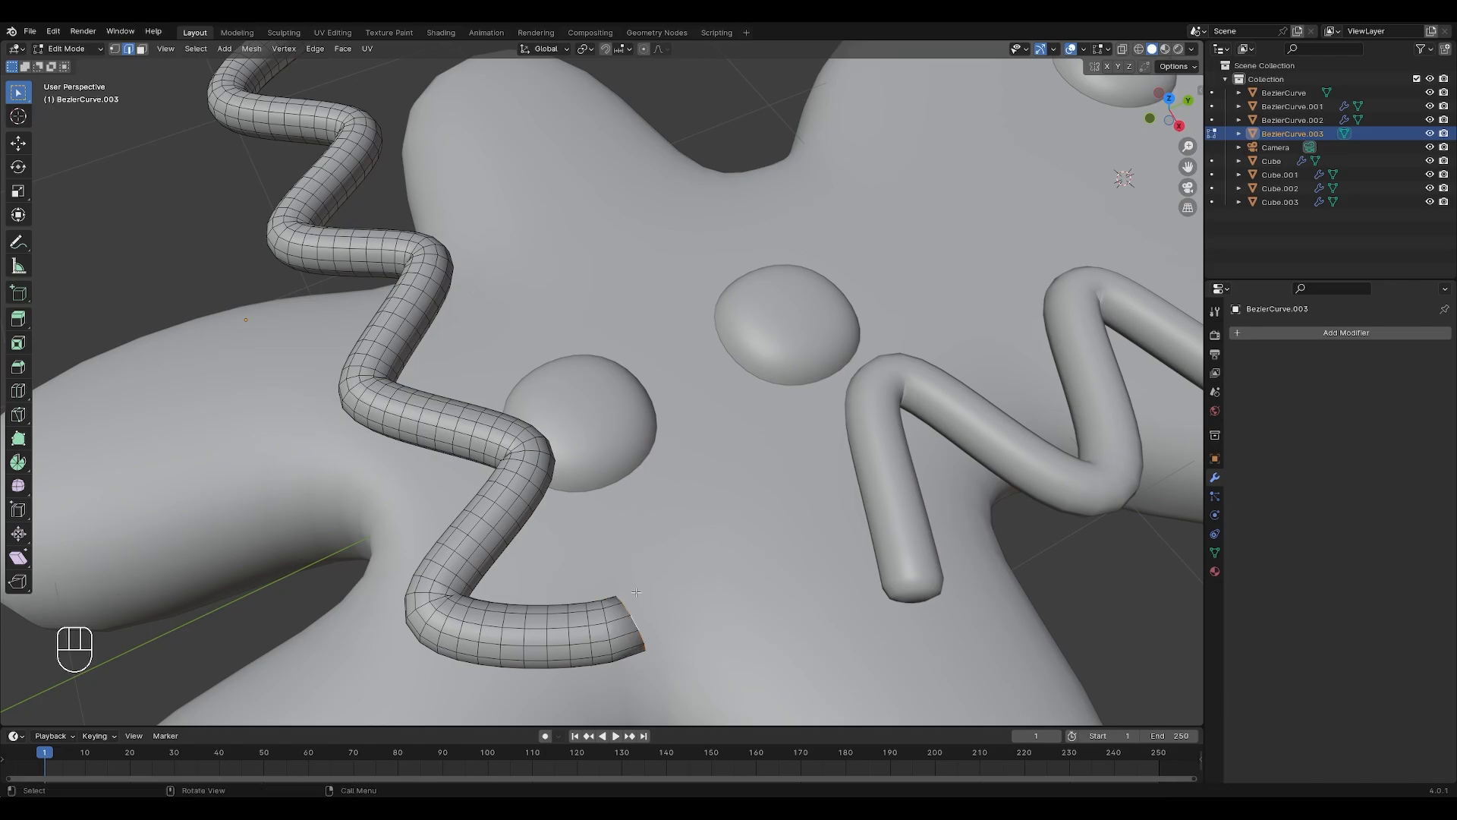
- Dissolve the edge loops just behind the waist zigzag's capped ends to make room for a wider bevel
alt+click(612, 630)
scroll(418, 334, down, 3)
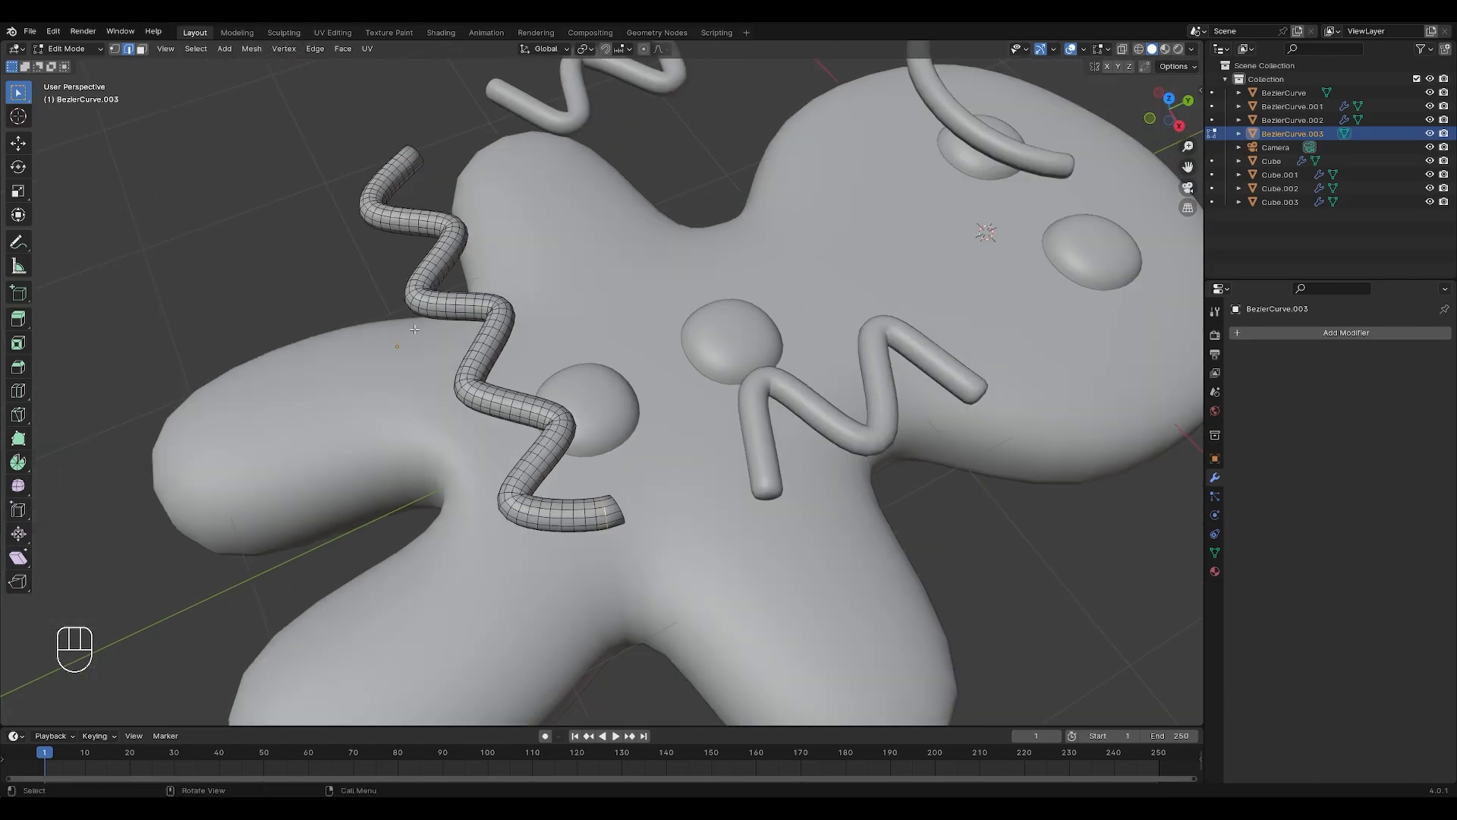
key(x)
click(415, 155)
- Bevel the edges of both waist zigzag end caps with two segments, about 0.04 m wide
alt+click(419, 155)
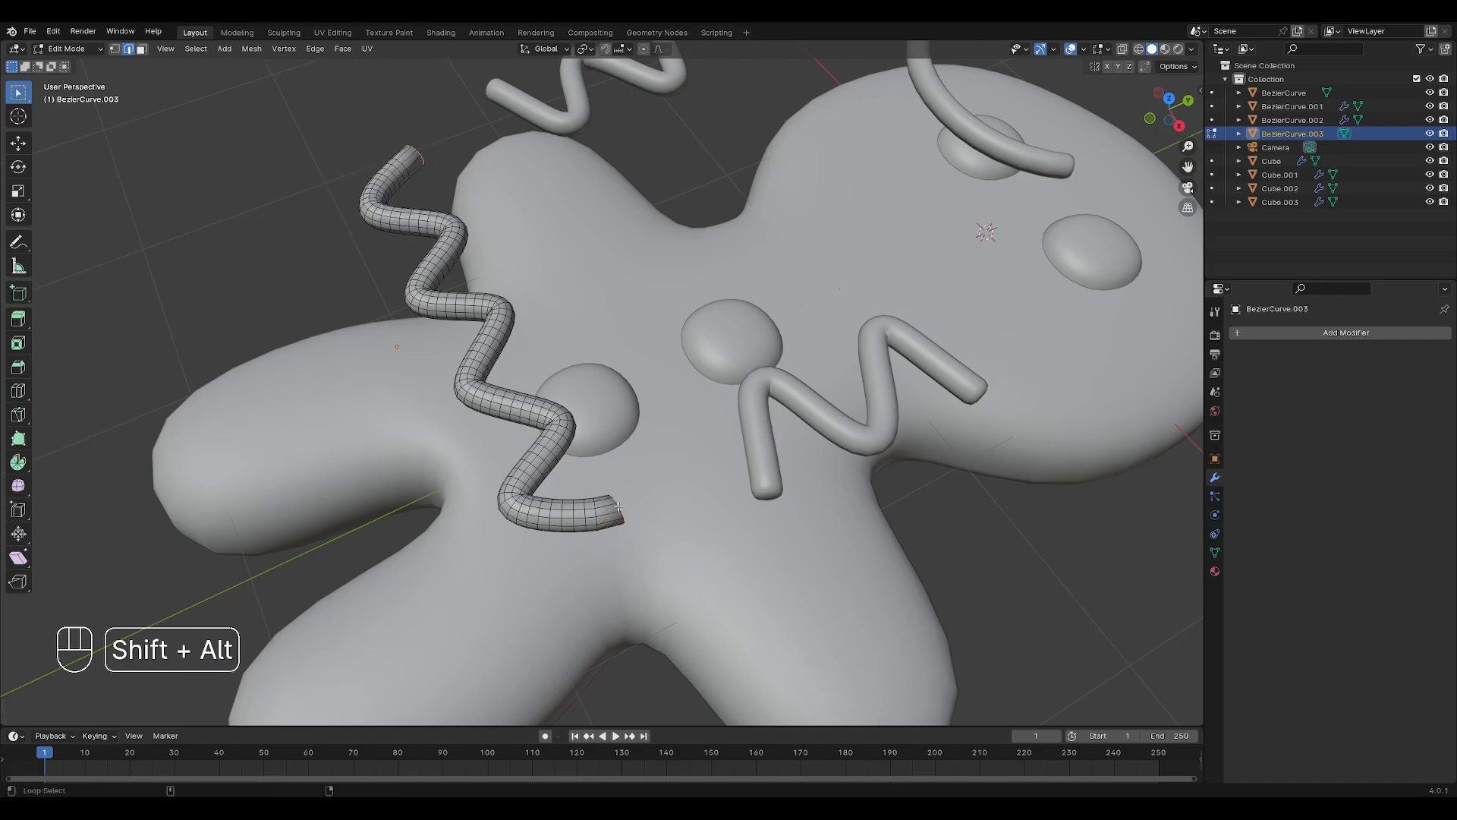
key(ctrl+b)
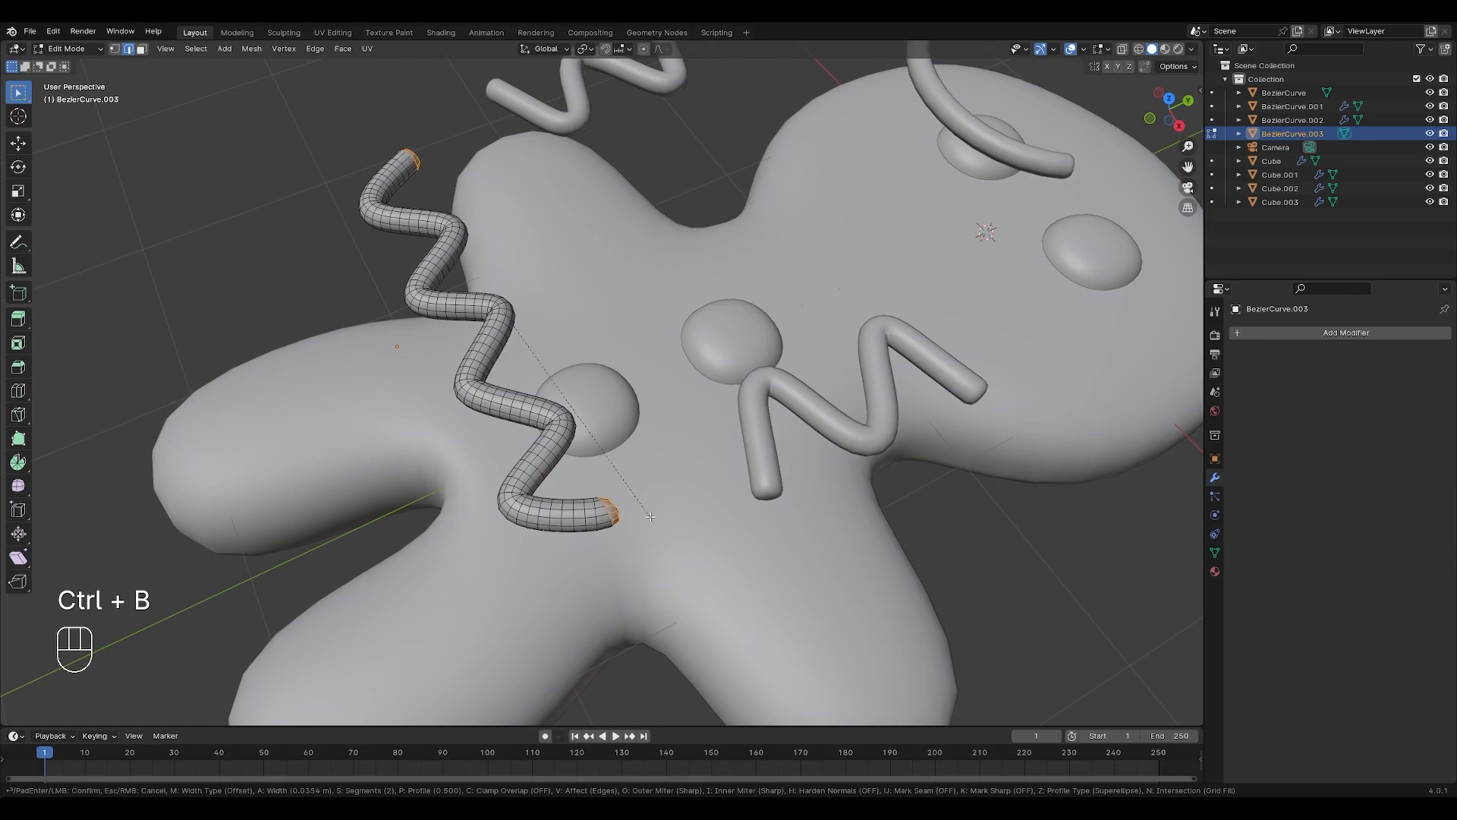
click(651, 516)
key(Tab)
- Lower the smile, eyebrows, arm zigzags and waist zigzag together along Z by about 0.98 m onto the body's surface
middle_drag(660, 565, 772, 475)
shift+click(849, 262)
scroll(699, 234, down, 2)
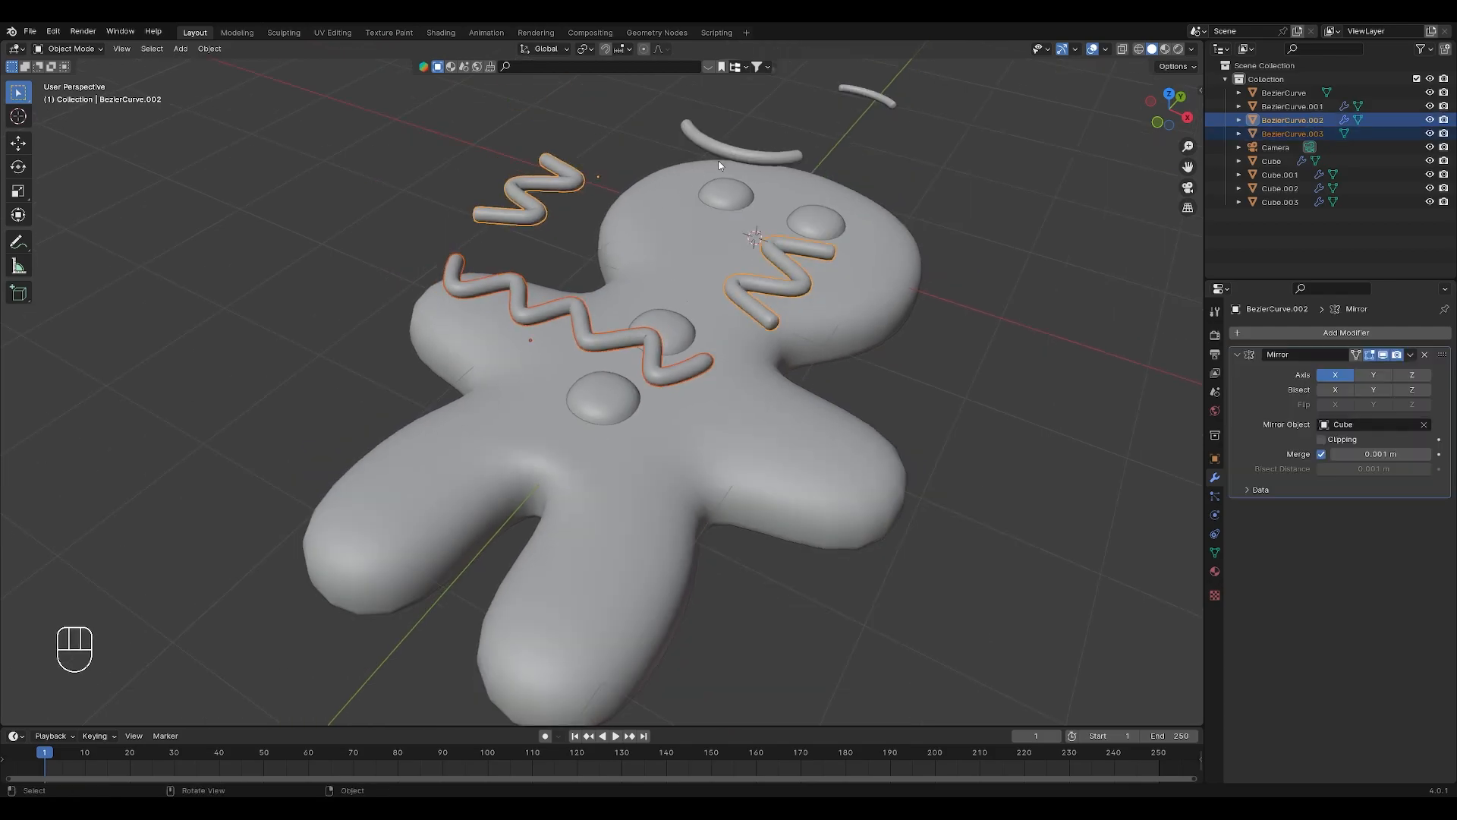
shift+click(744, 152)
shift+click(879, 100)
scroll(877, 187, down, 3)
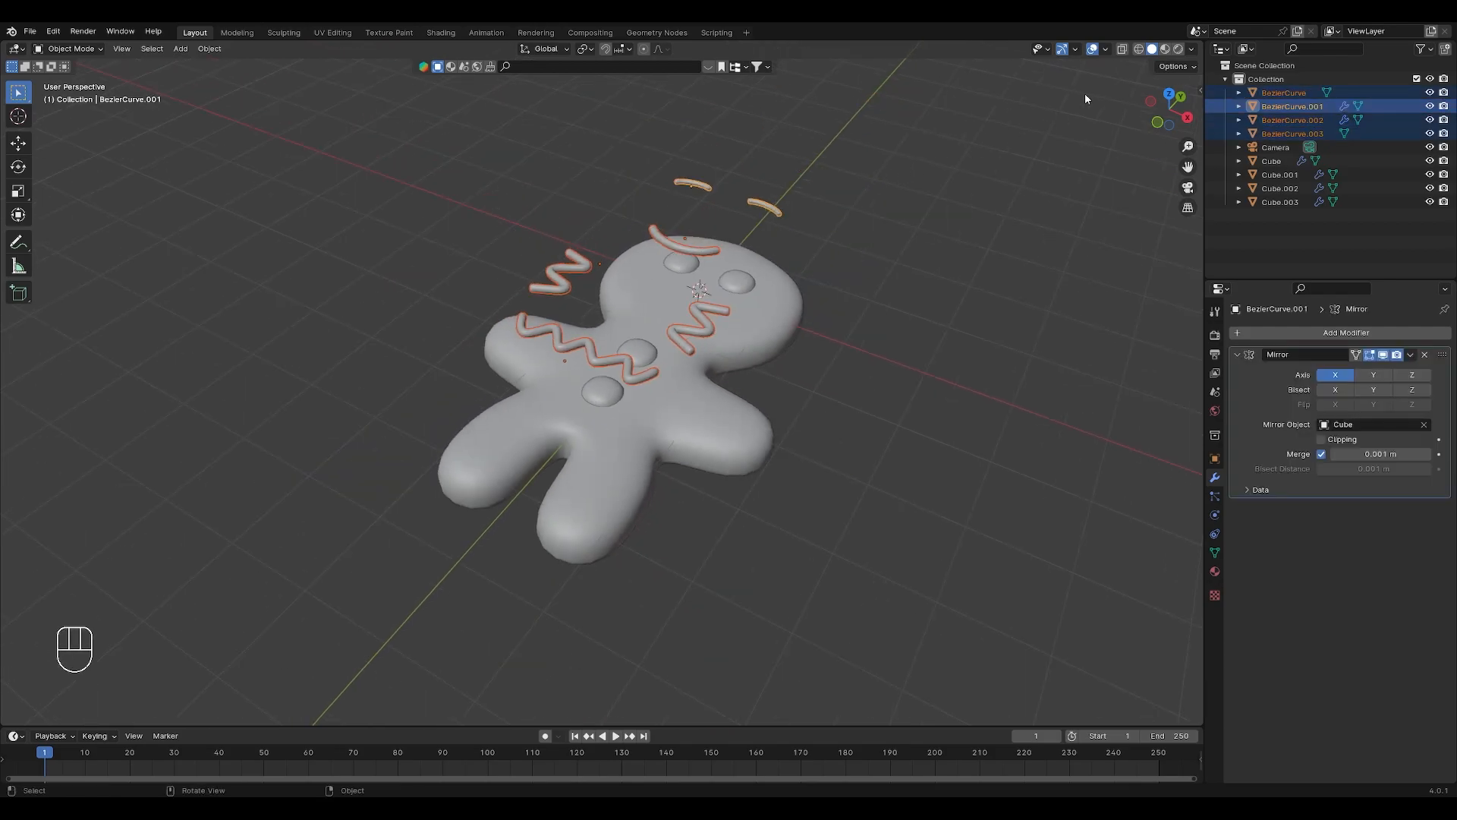
click(1158, 125)
key(g)
key(z)
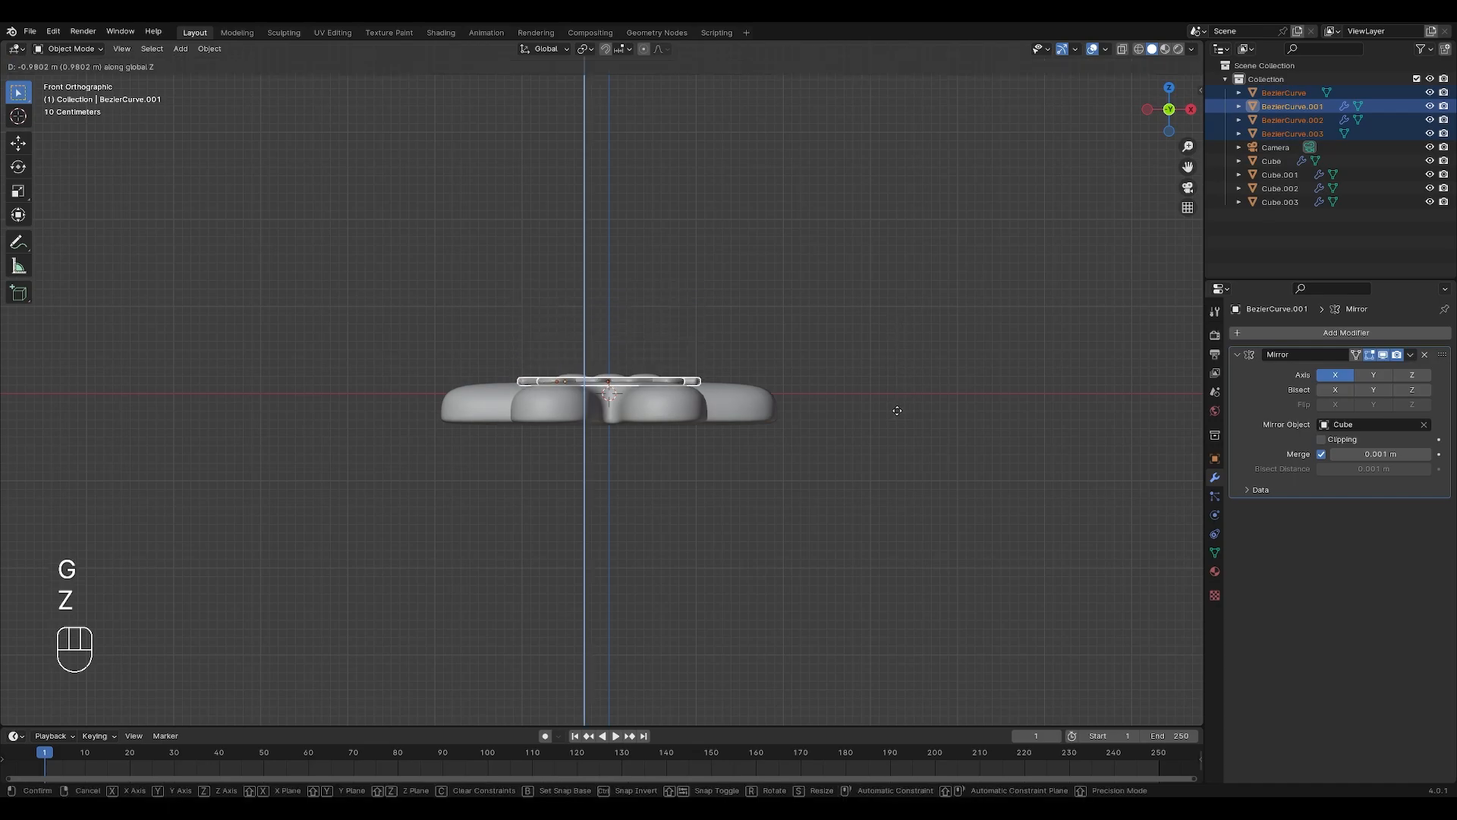
click(899, 408)
scroll(873, 401, up, 6)
middle_drag(911, 396, 790, 349)
click(901, 311)
- Lower the head-side end cap face of the arm zigzag along Z by about 0.05 m, using smooth proportional editing at about 0.22 m size
middle_drag(903, 329, 714, 217)
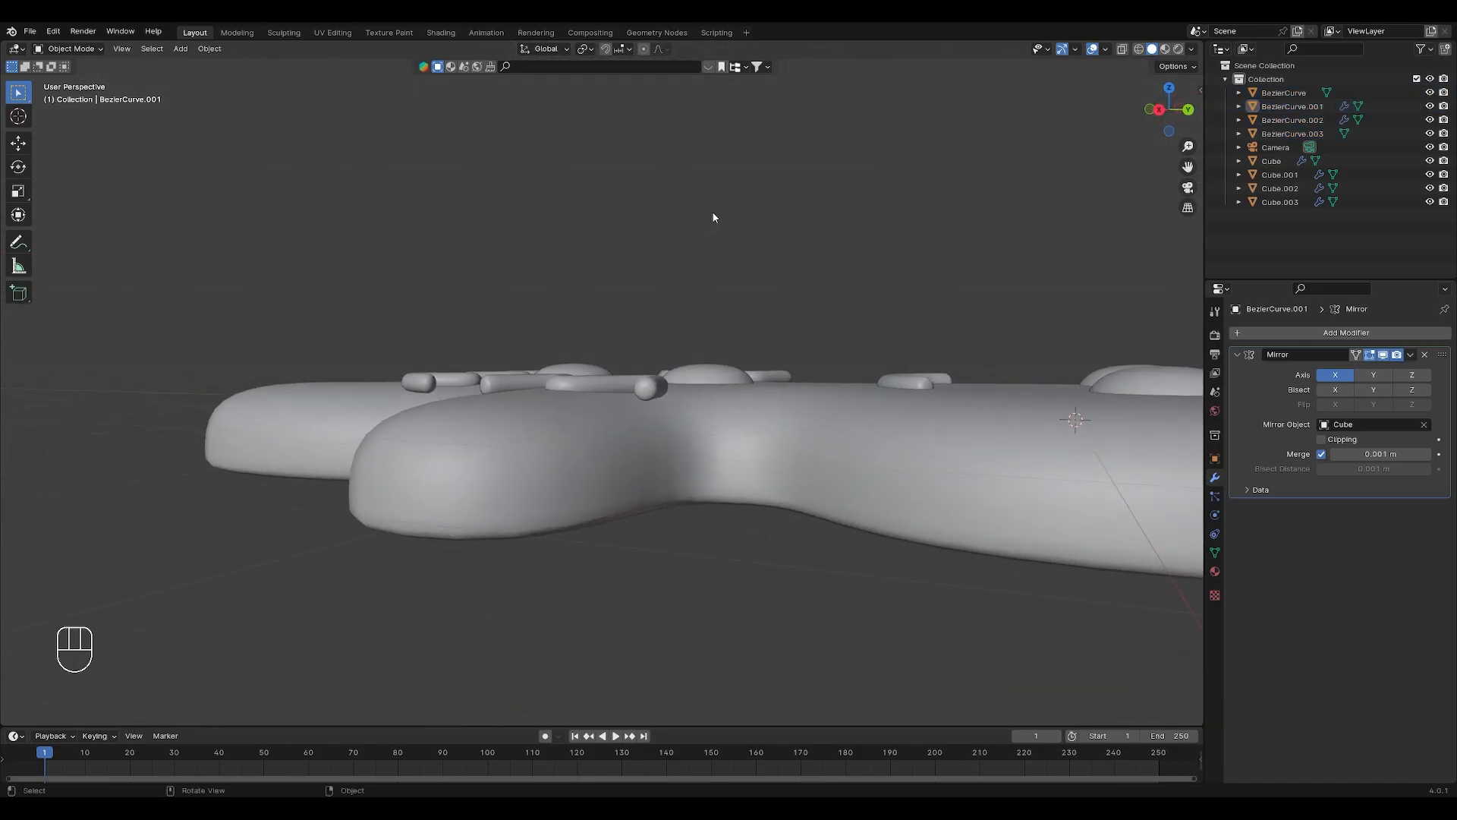
click(675, 386)
middle_drag(690, 472, 731, 416)
key(Tab)
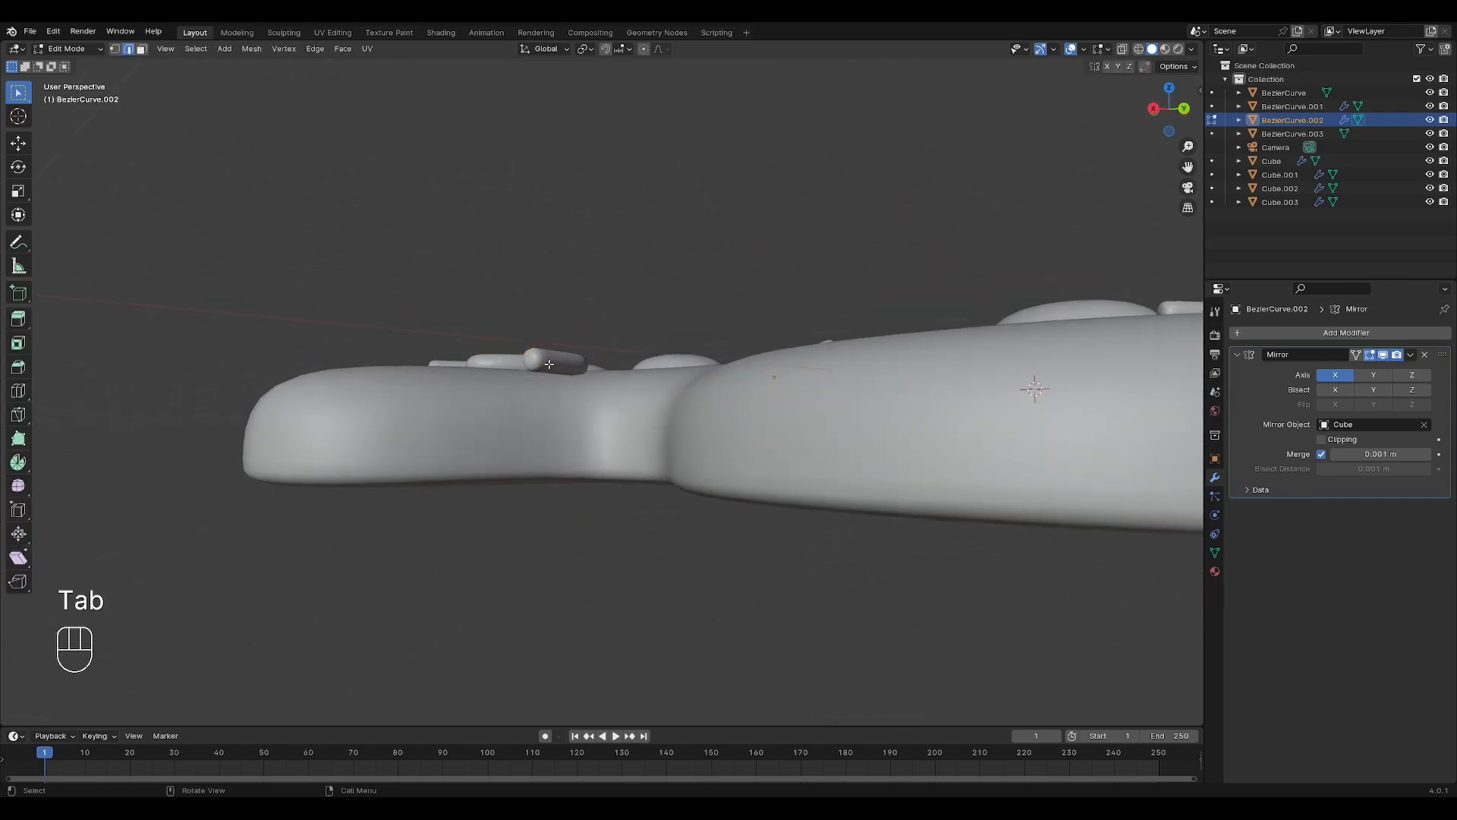
key(Tab)
middle_drag(712, 364, 659, 435)
key(Tab)
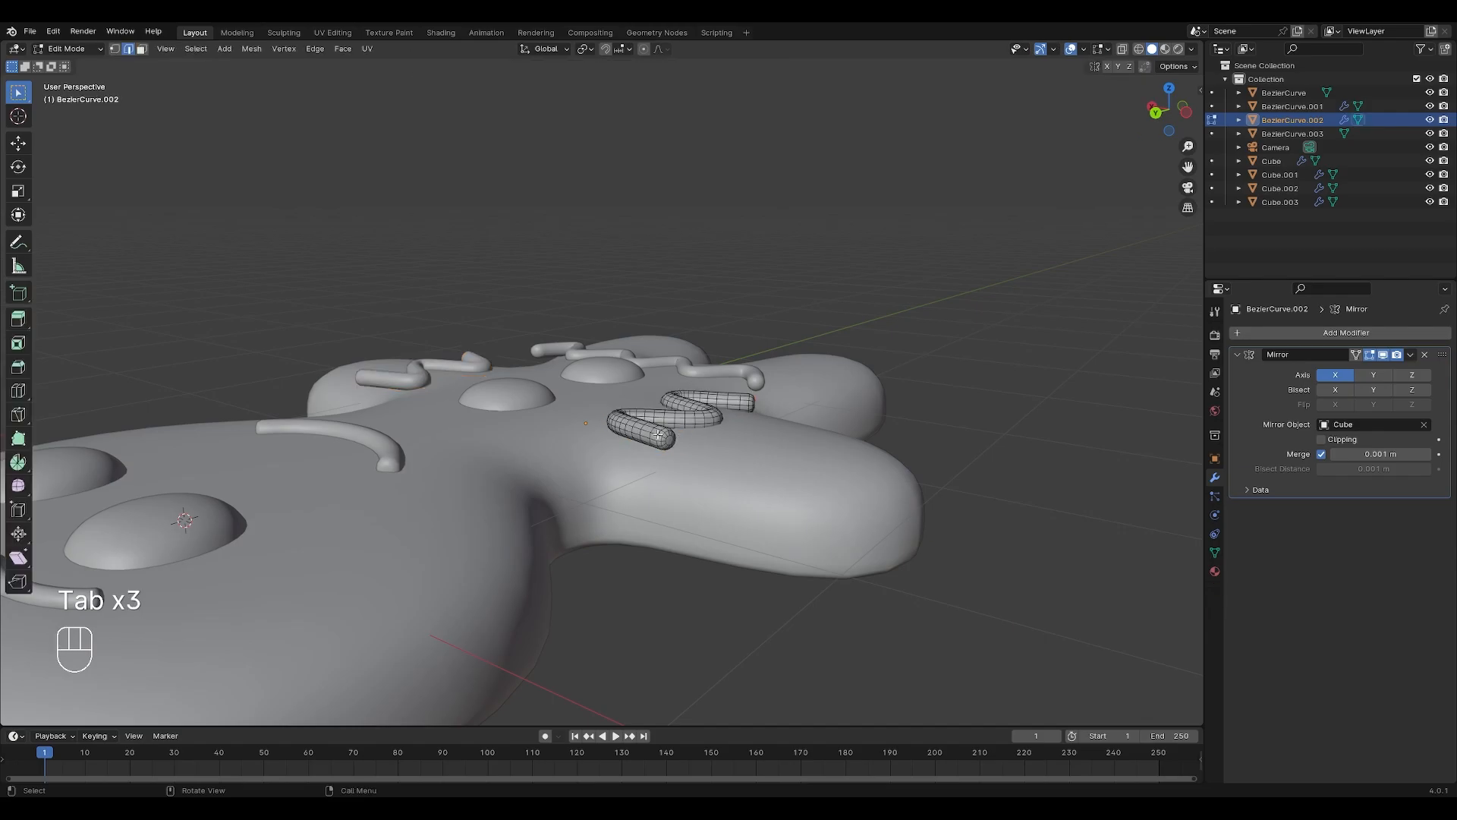
key(3)
click(670, 441)
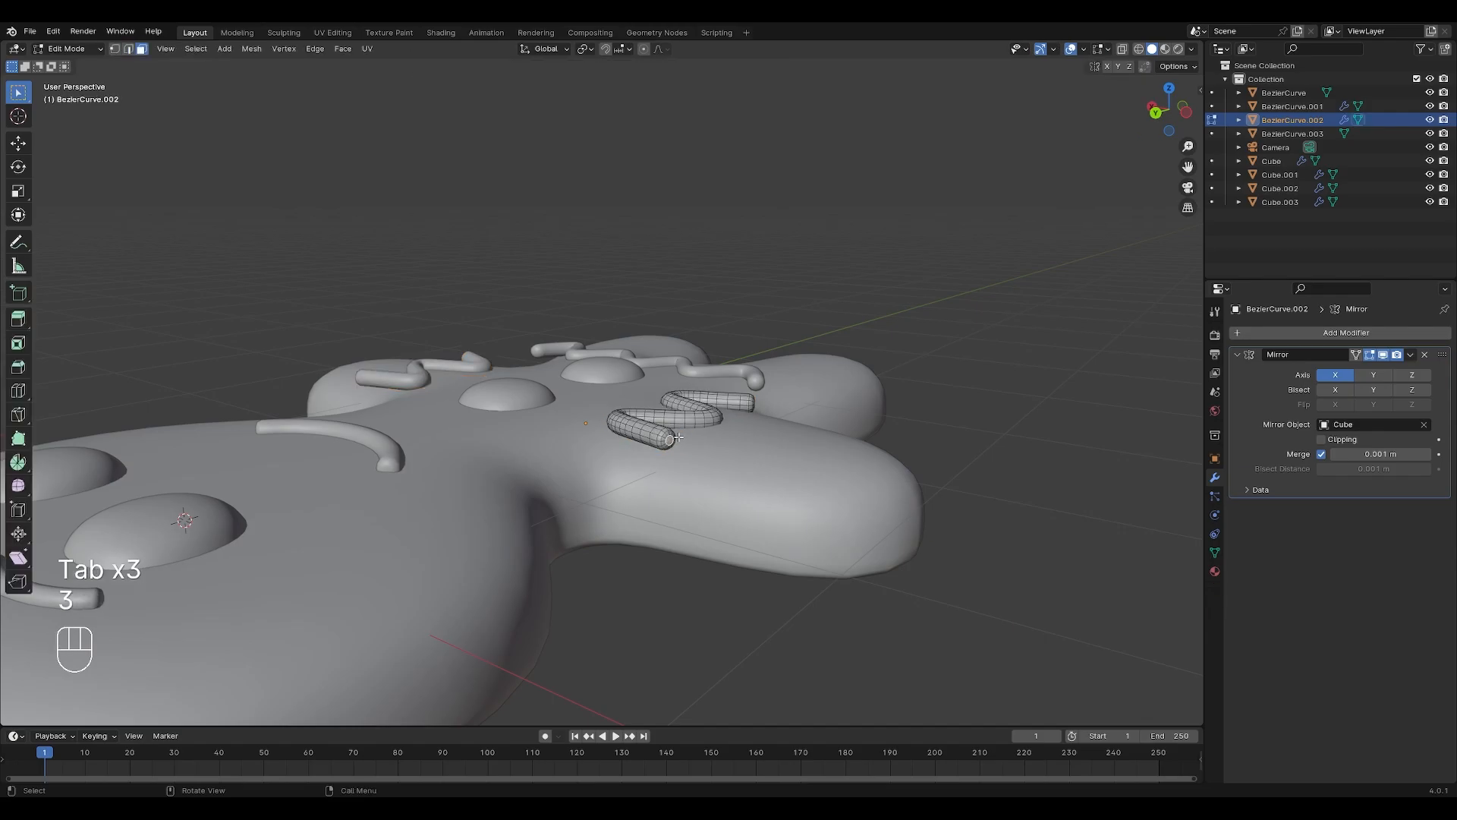
key(o)
scroll(688, 443, up, 4)
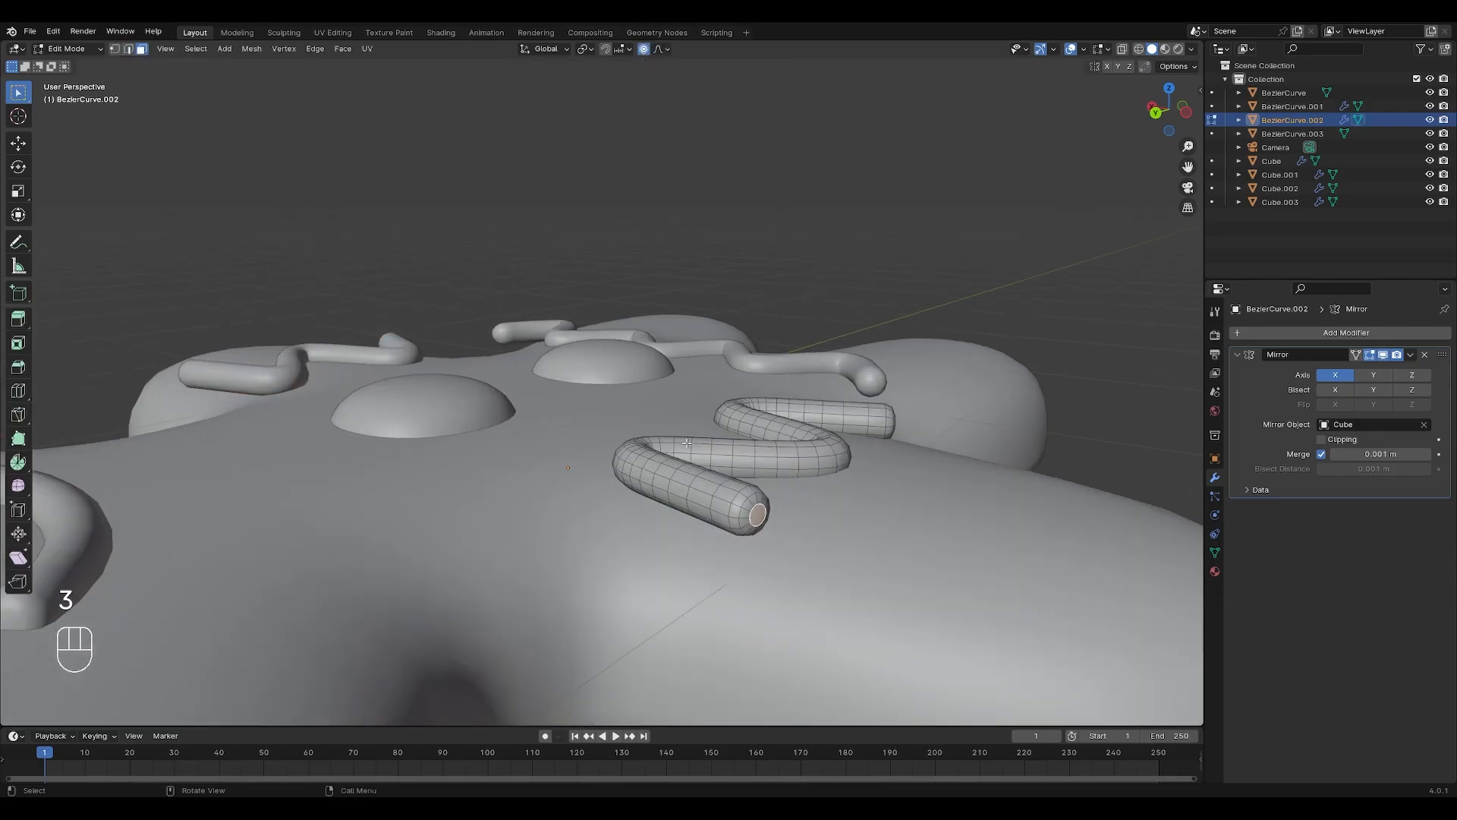
key(g)
click(665, 49)
key(g)
scroll(764, 527, up, 6)
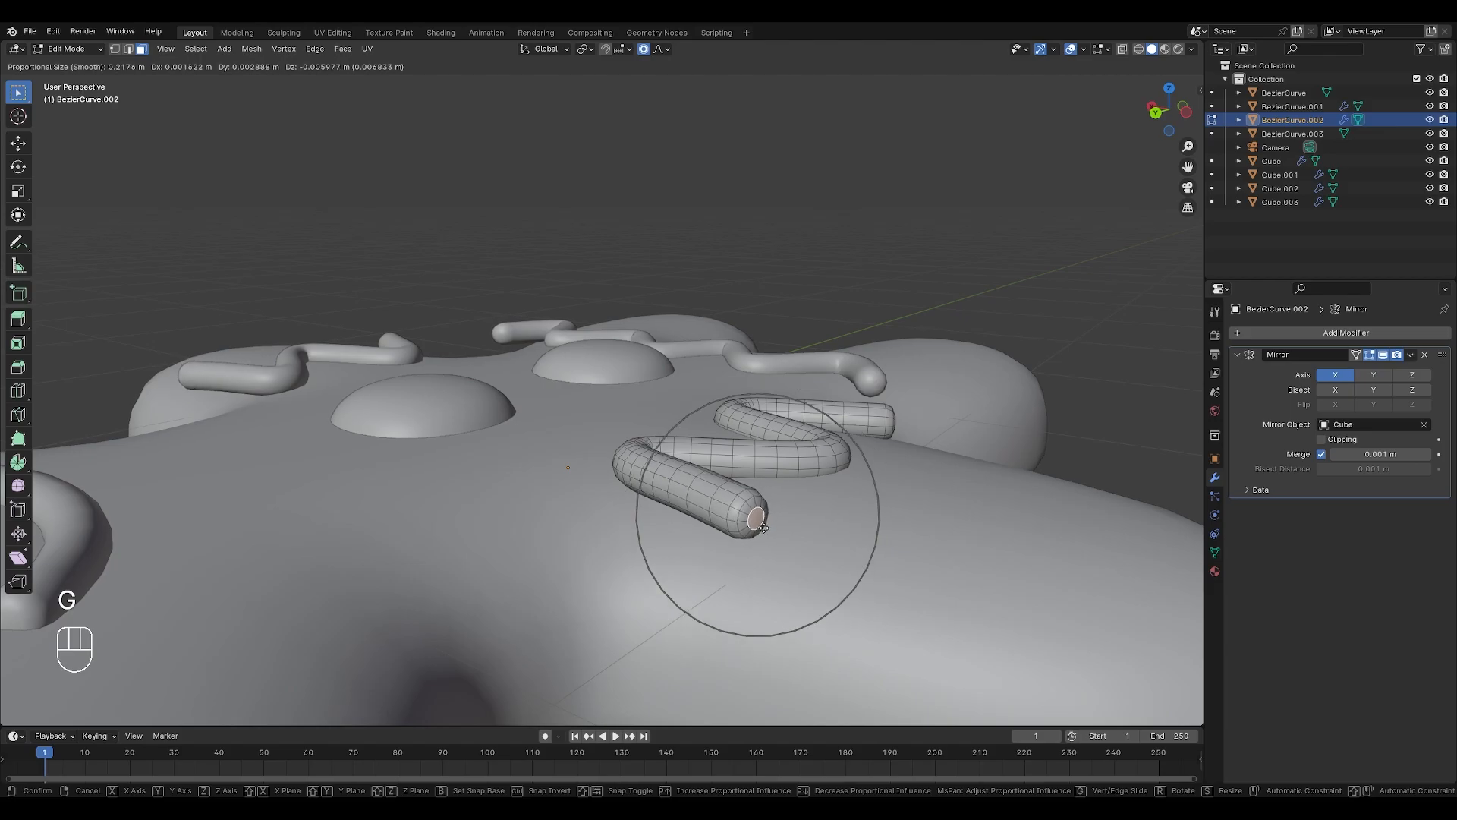
key(z)
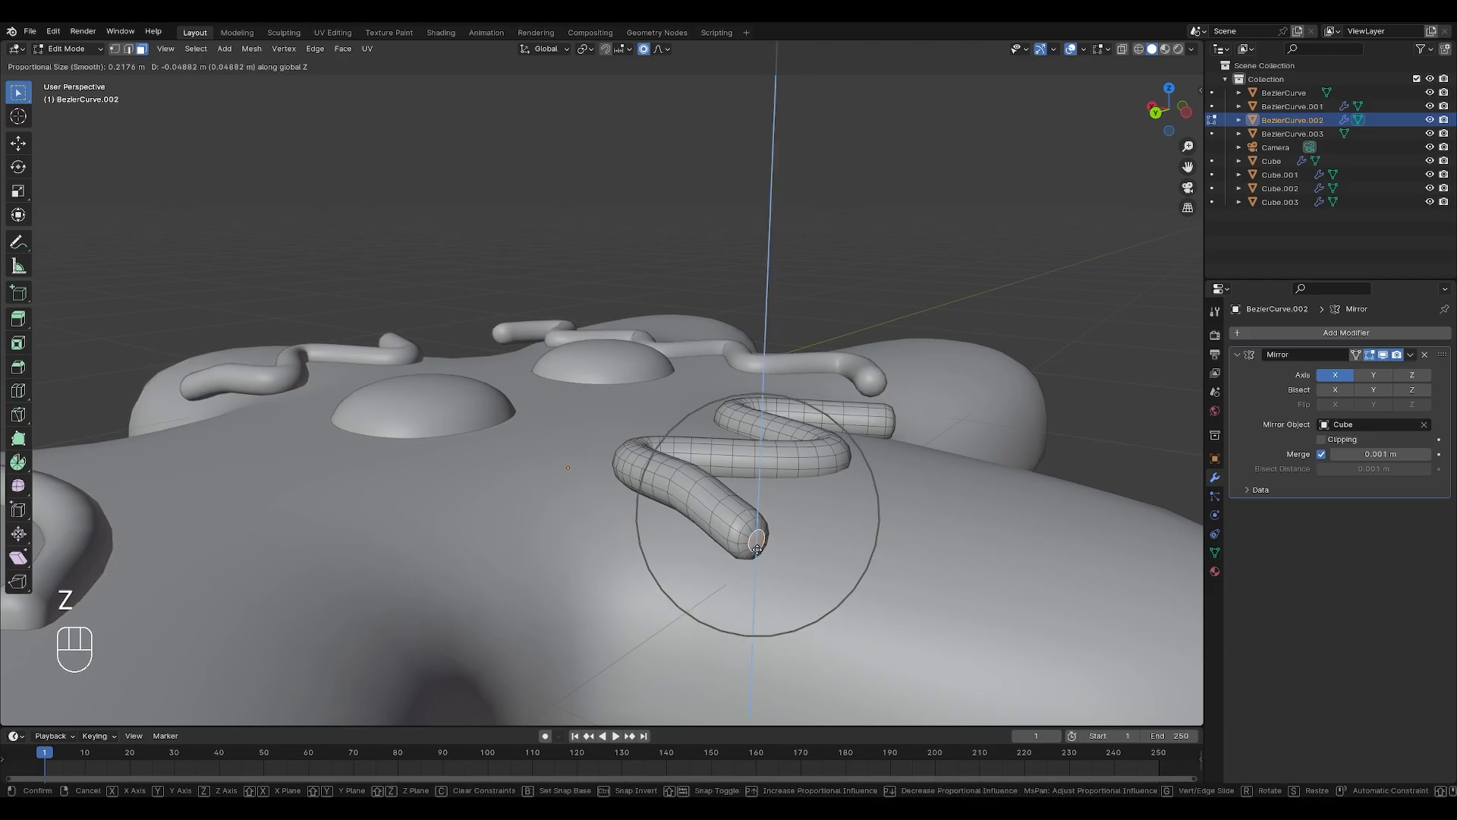
click(757, 548)
- Lower a face midway along the arm zigzag's bent end segment along Z by about 0.03 m with proportional editing, and finish editing the mesh
click(679, 488)
key(g)
key(z)
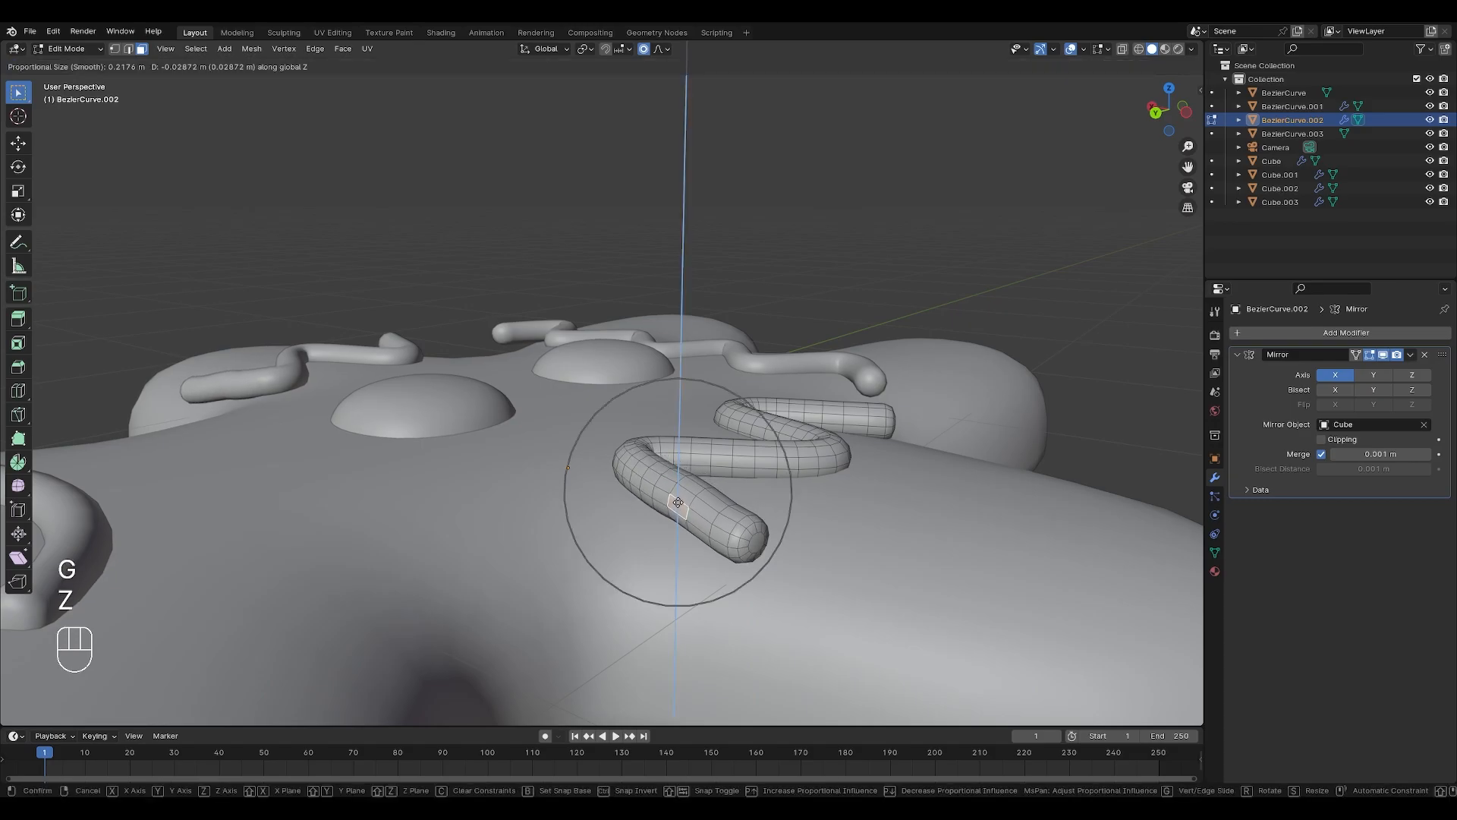
click(672, 508)
key(Tab)
- Examine from the side how the arm and waist zigzags sit on the body's surface, including a see-through check of the waist zigzag
middle_drag(909, 494, 680, 489)
scroll(595, 465, down, 3)
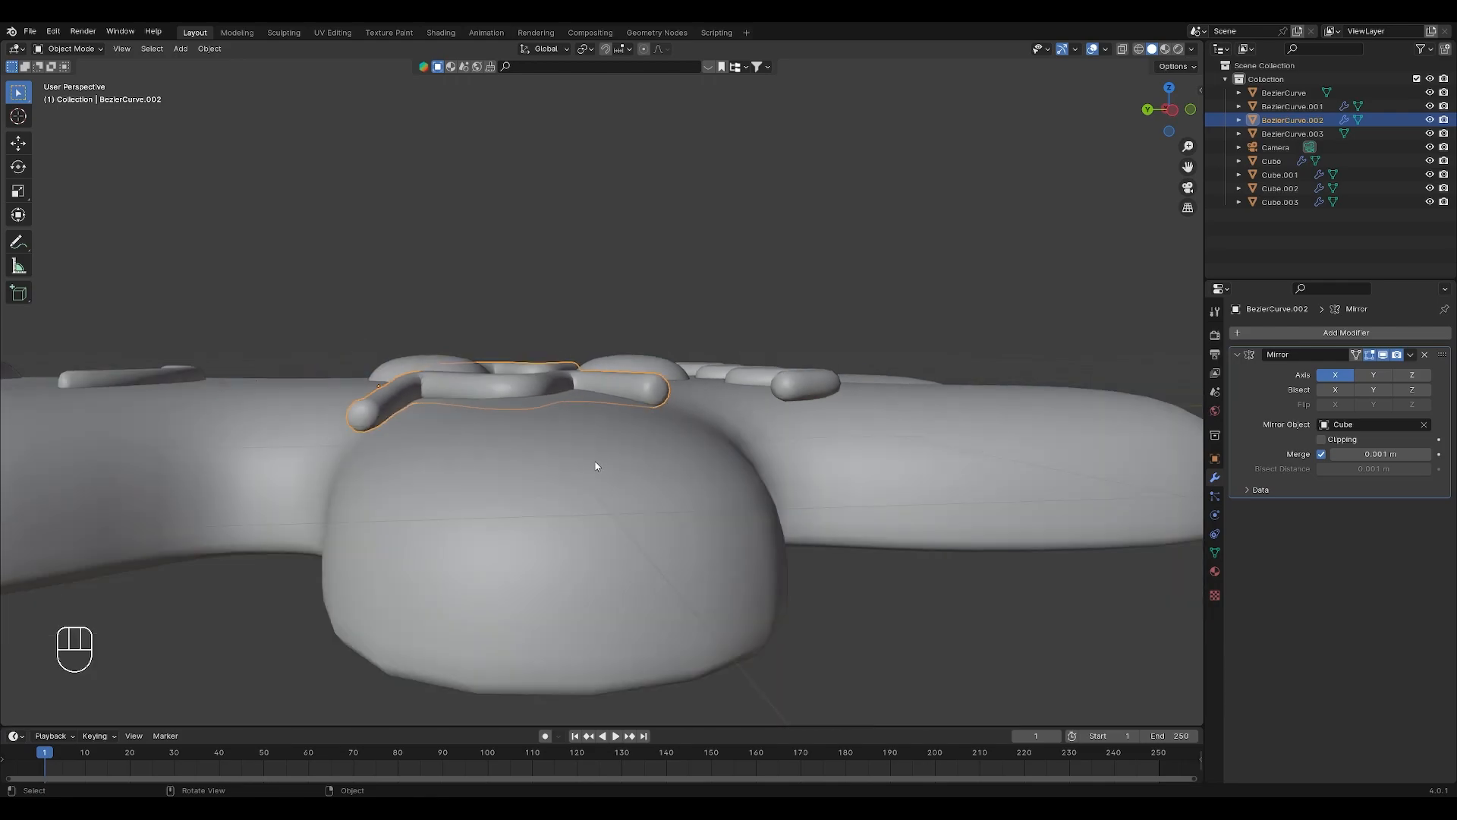
middle_drag(504, 448, 727, 461)
middle_drag(609, 427, 661, 460)
scroll(657, 442, up, 3)
scroll(657, 441, up, 2)
click(651, 433)
key(Tab)
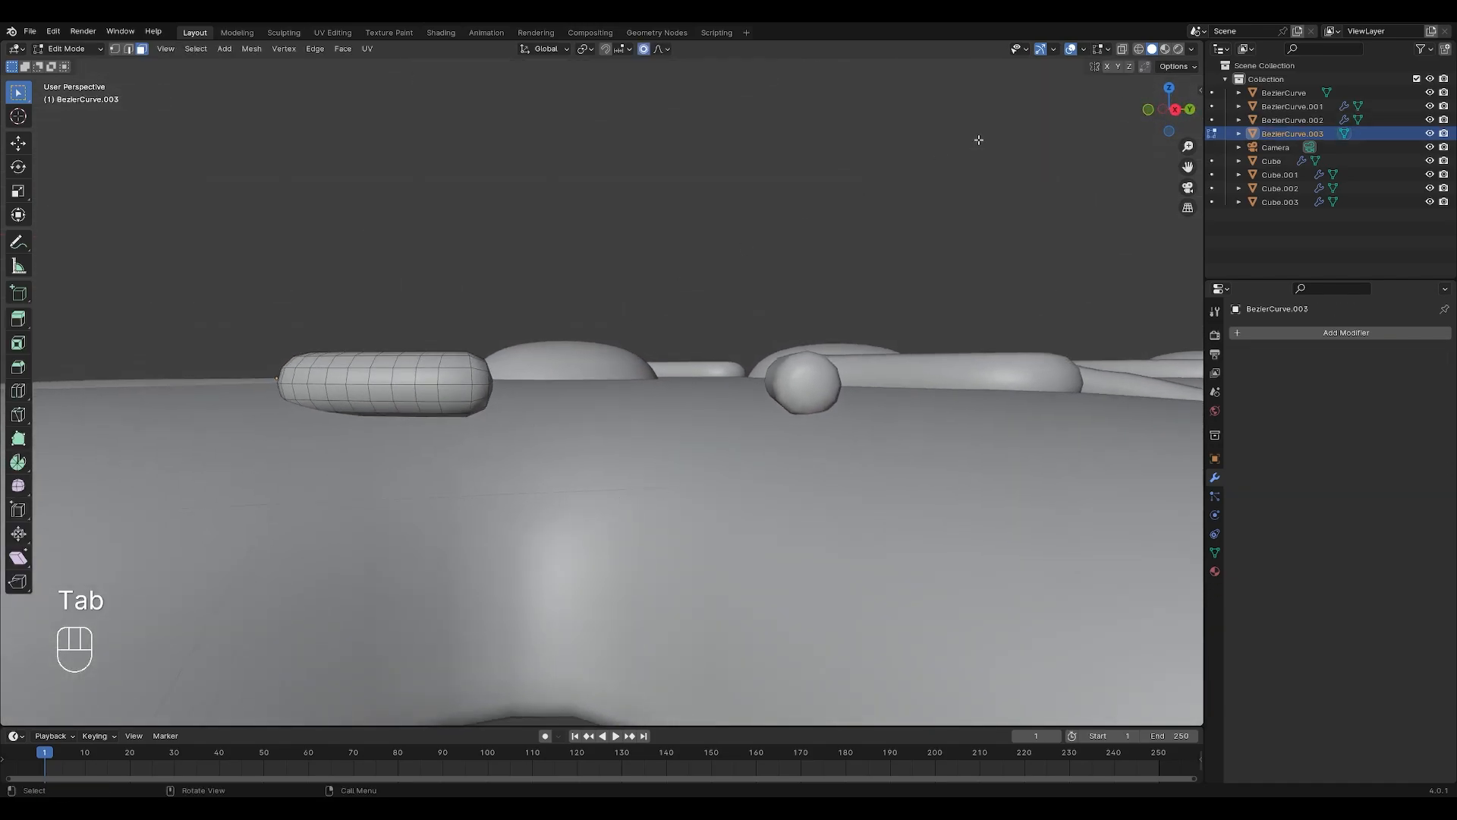
click(1123, 50)
middle_drag(725, 348, 721, 357)
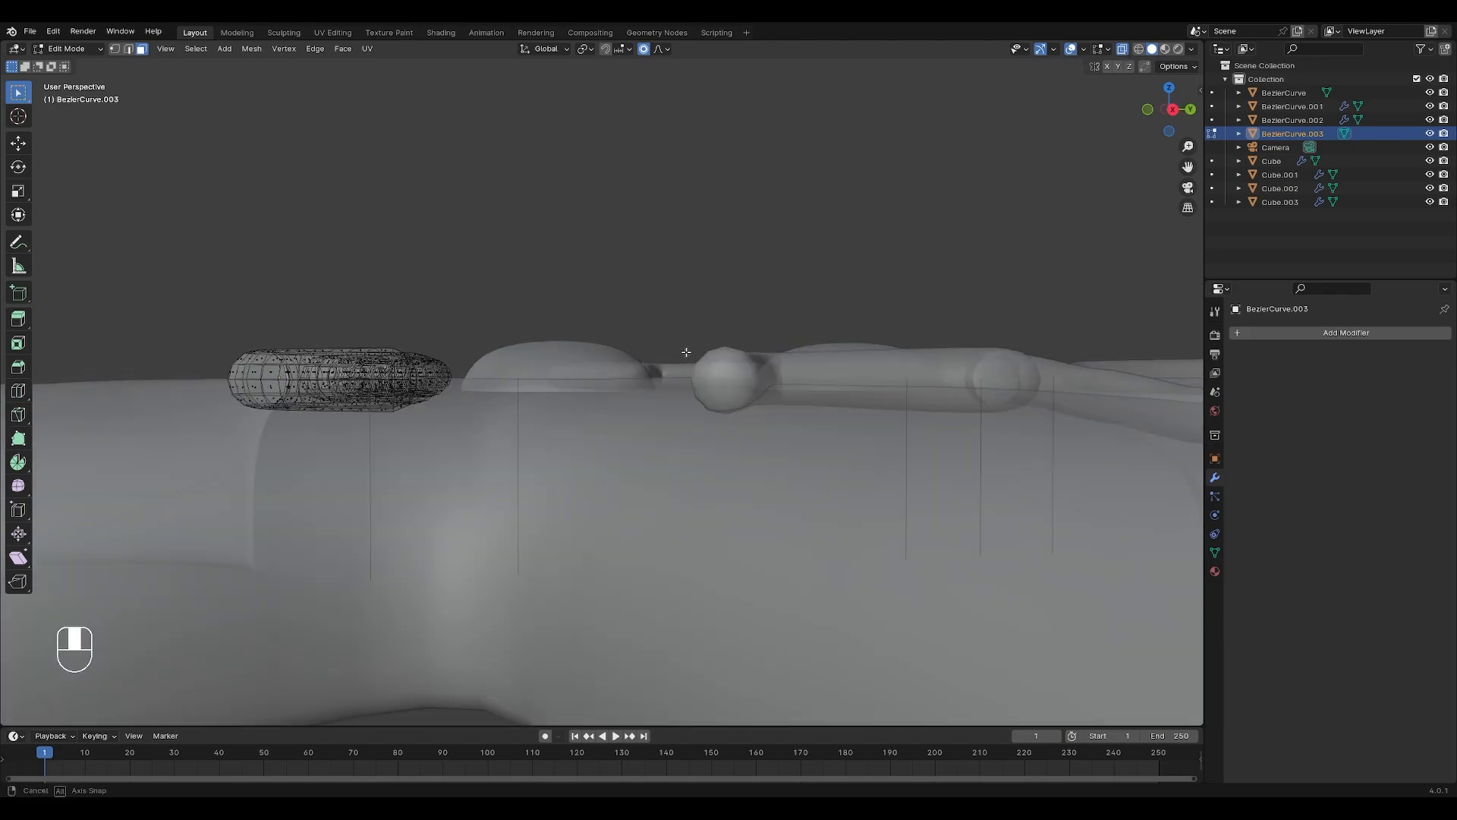
click(1175, 109)
scroll(509, 377, up, 2)
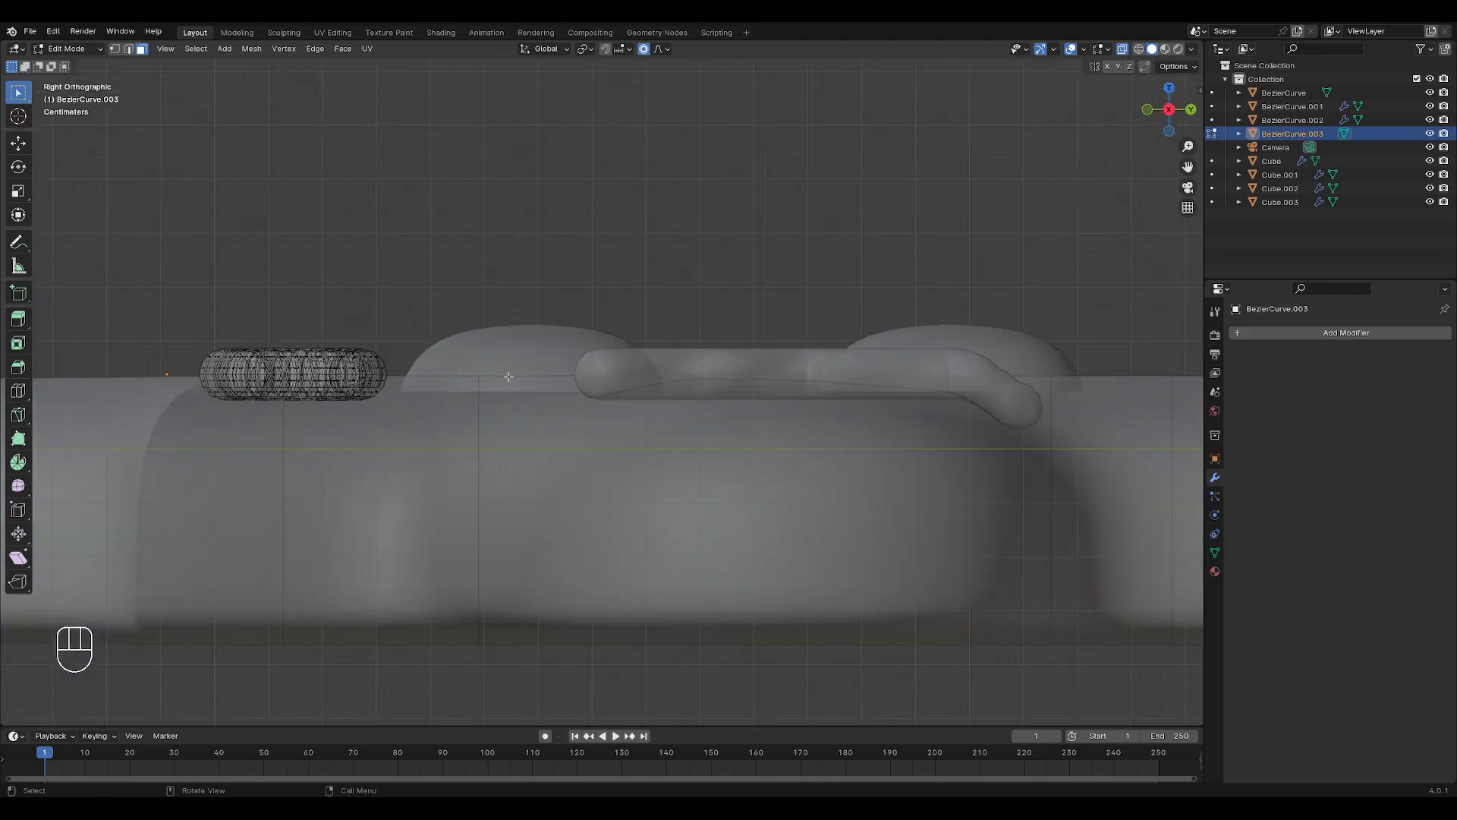
click(1123, 50)
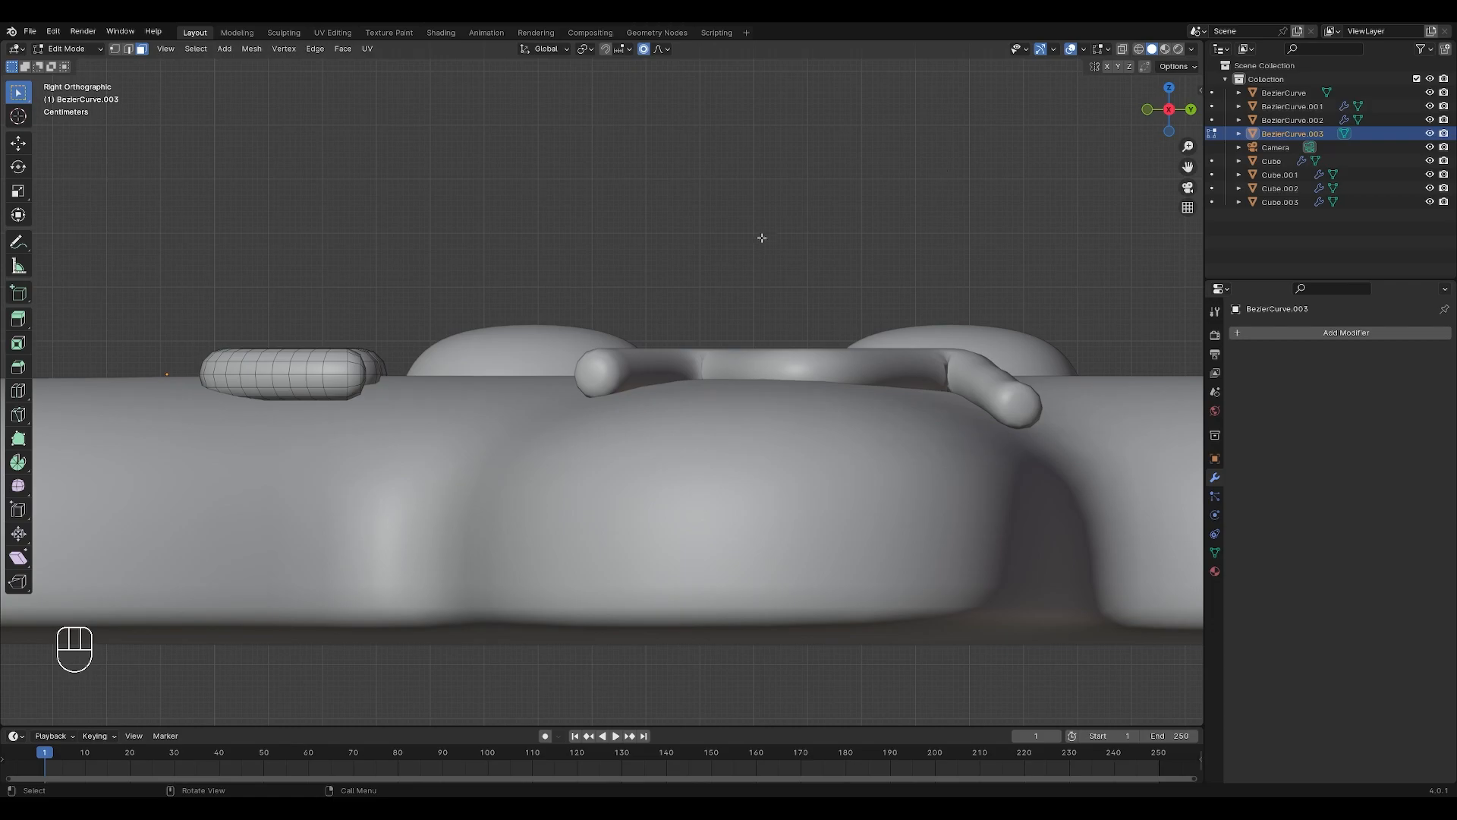
middle_drag(438, 352, 603, 430)
scroll(538, 390, down, 4)
key(Tab)
scroll(603, 430, down, 2)
scroll(602, 429, down, 3)
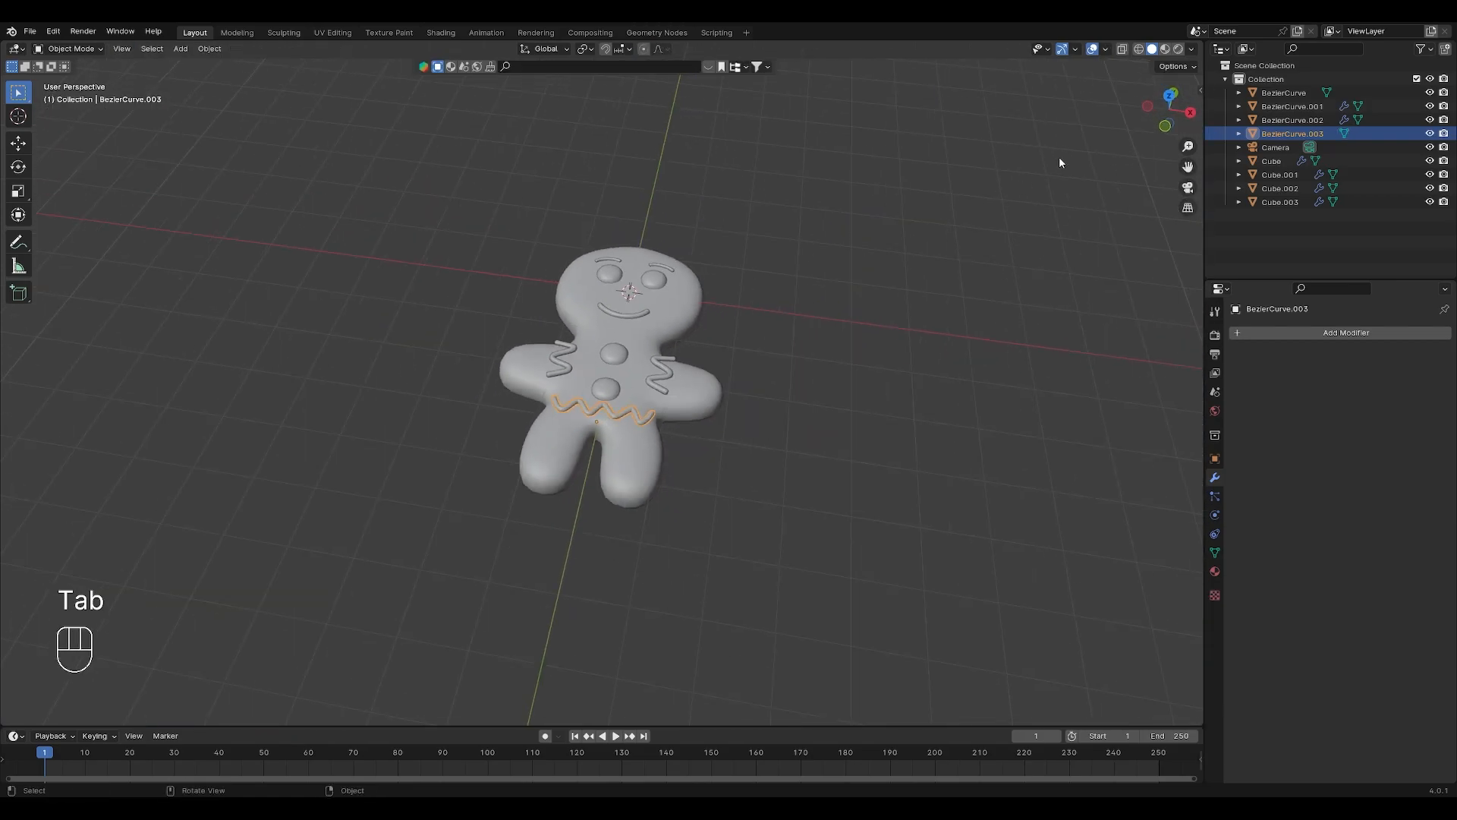
- Save the project file and clear the object selection
click(1171, 92)
key(ctrl+s)
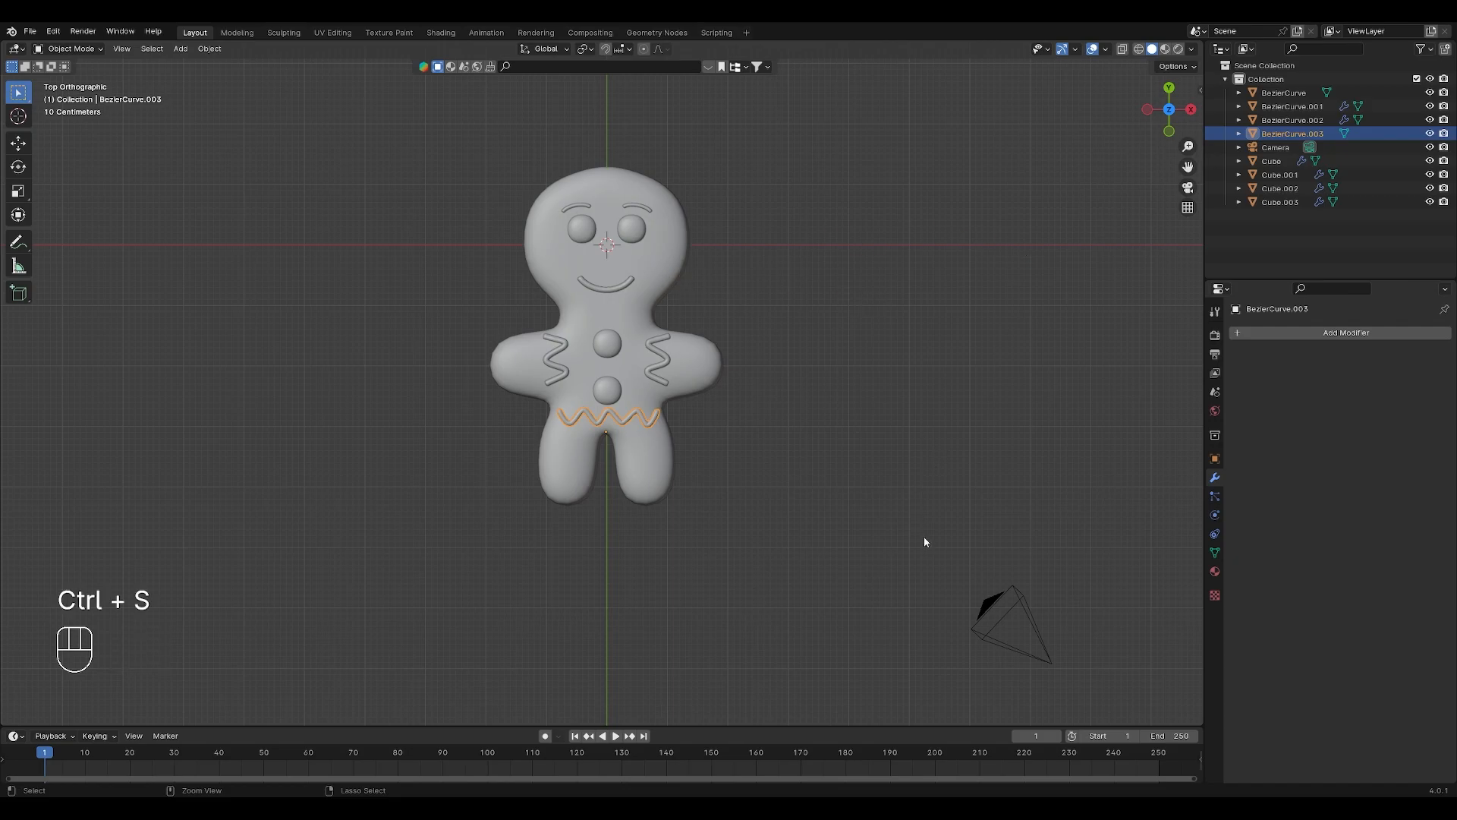
click(787, 297)
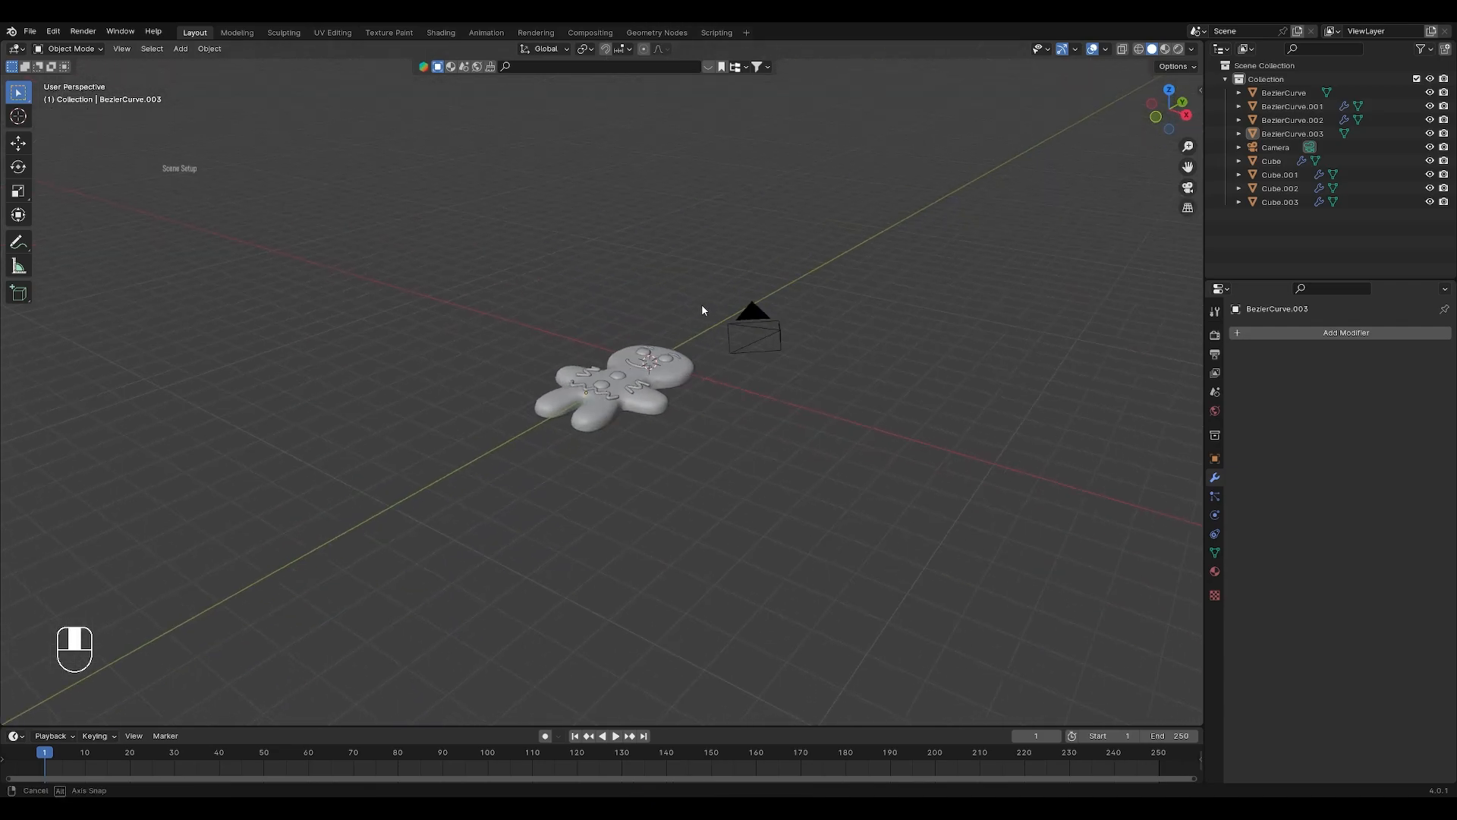
- Select the camera and set the scene's render engine to Cycles with GPU Compute as the device
middle_drag(701, 303, 716, 331)
click(854, 347)
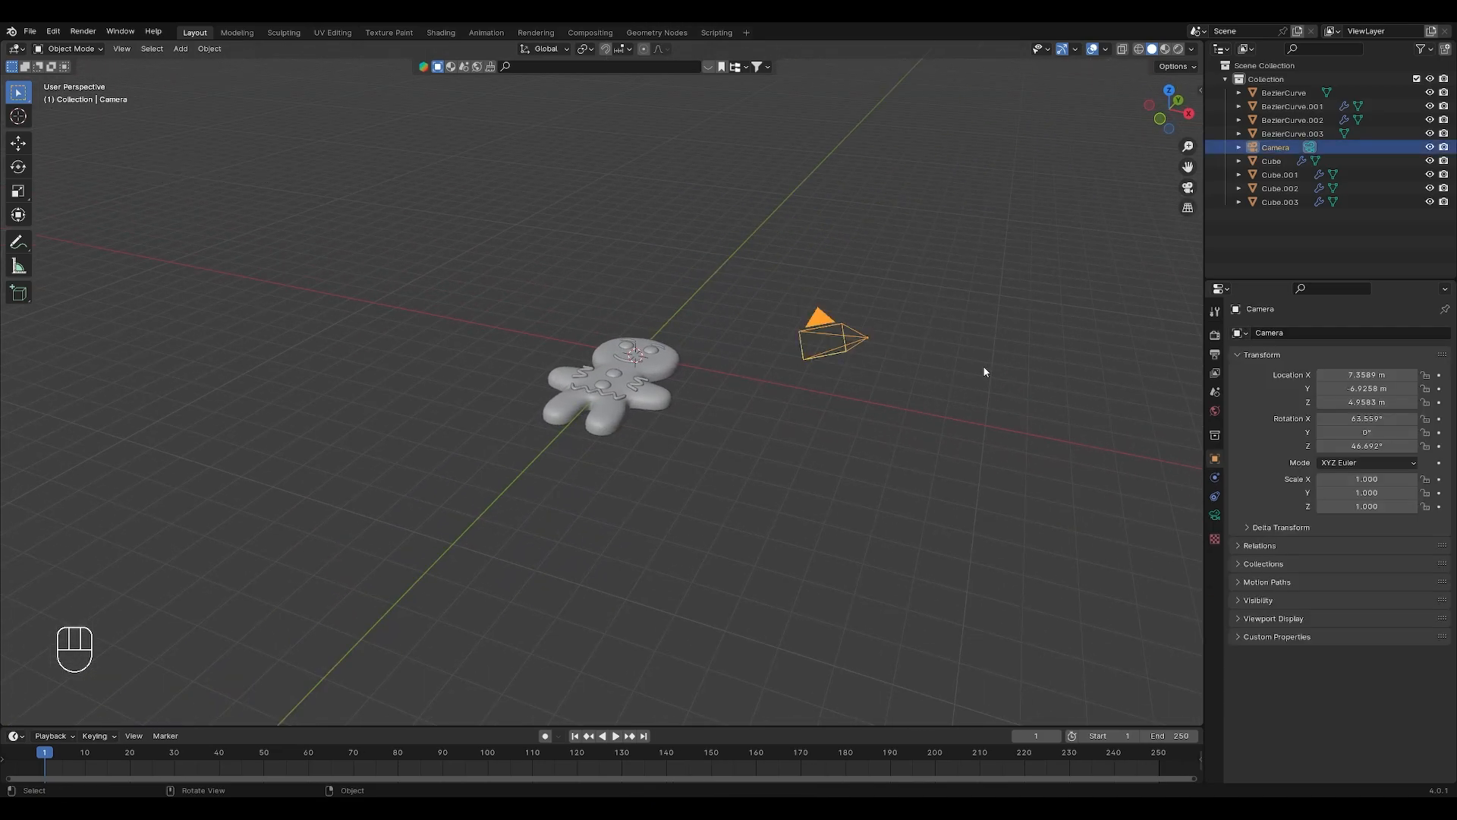
click(1214, 335)
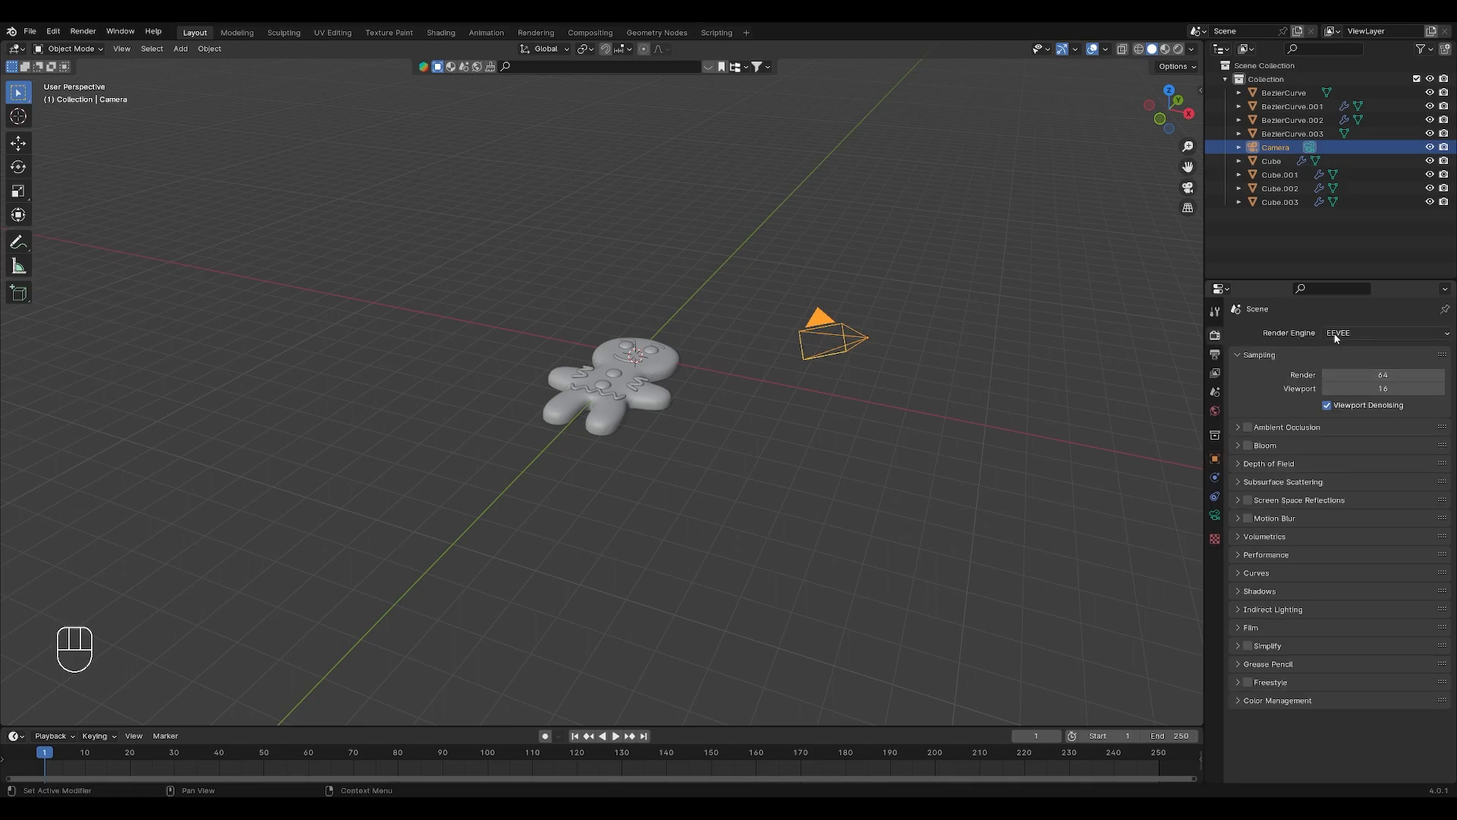
click(1336, 337)
click(1352, 375)
click(1351, 366)
click(1350, 394)
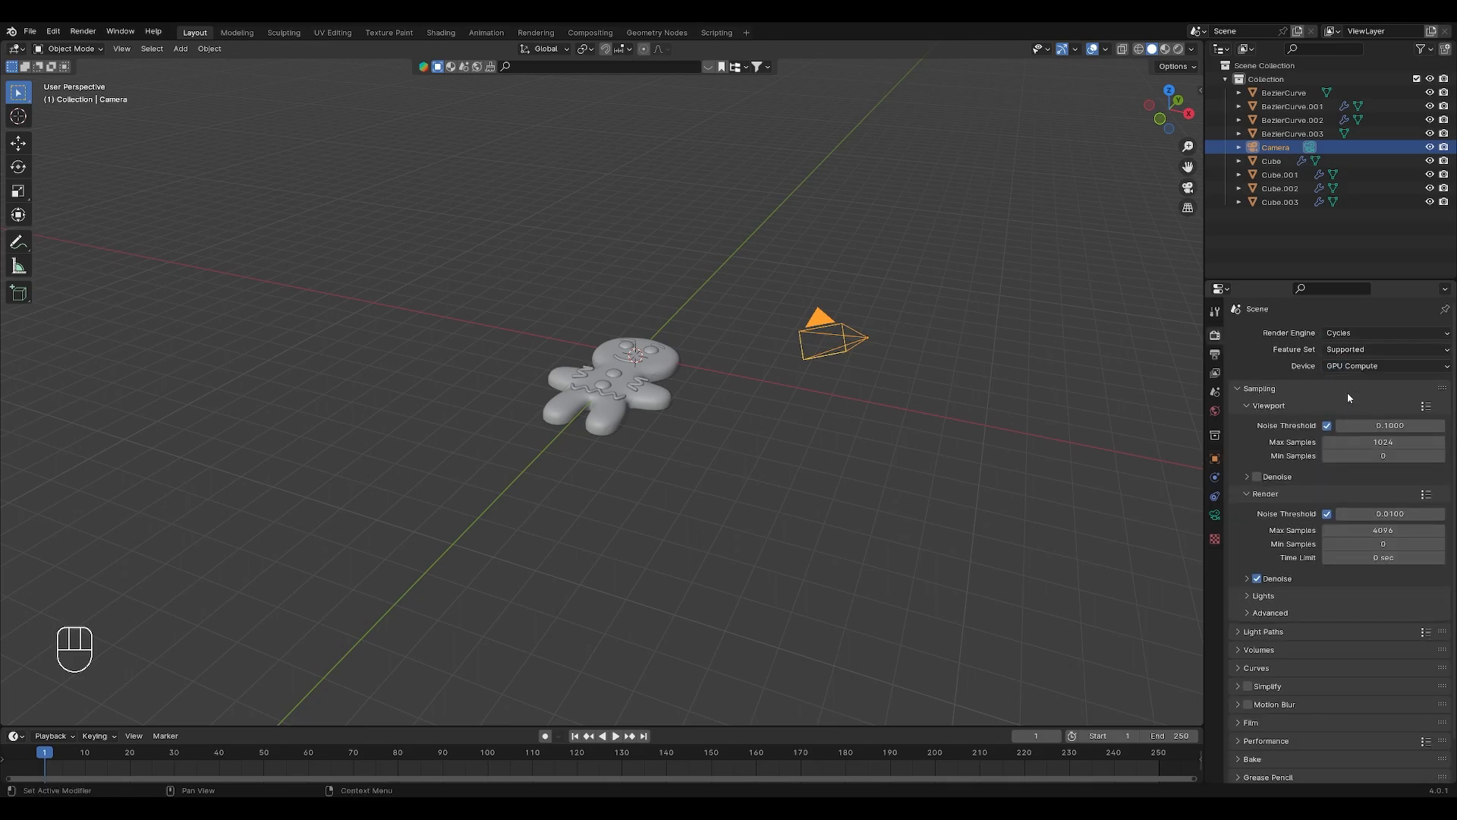
- Set the output resolution to 1080 px in X and 1920 px in Y
click(1215, 354)
click(1366, 350)
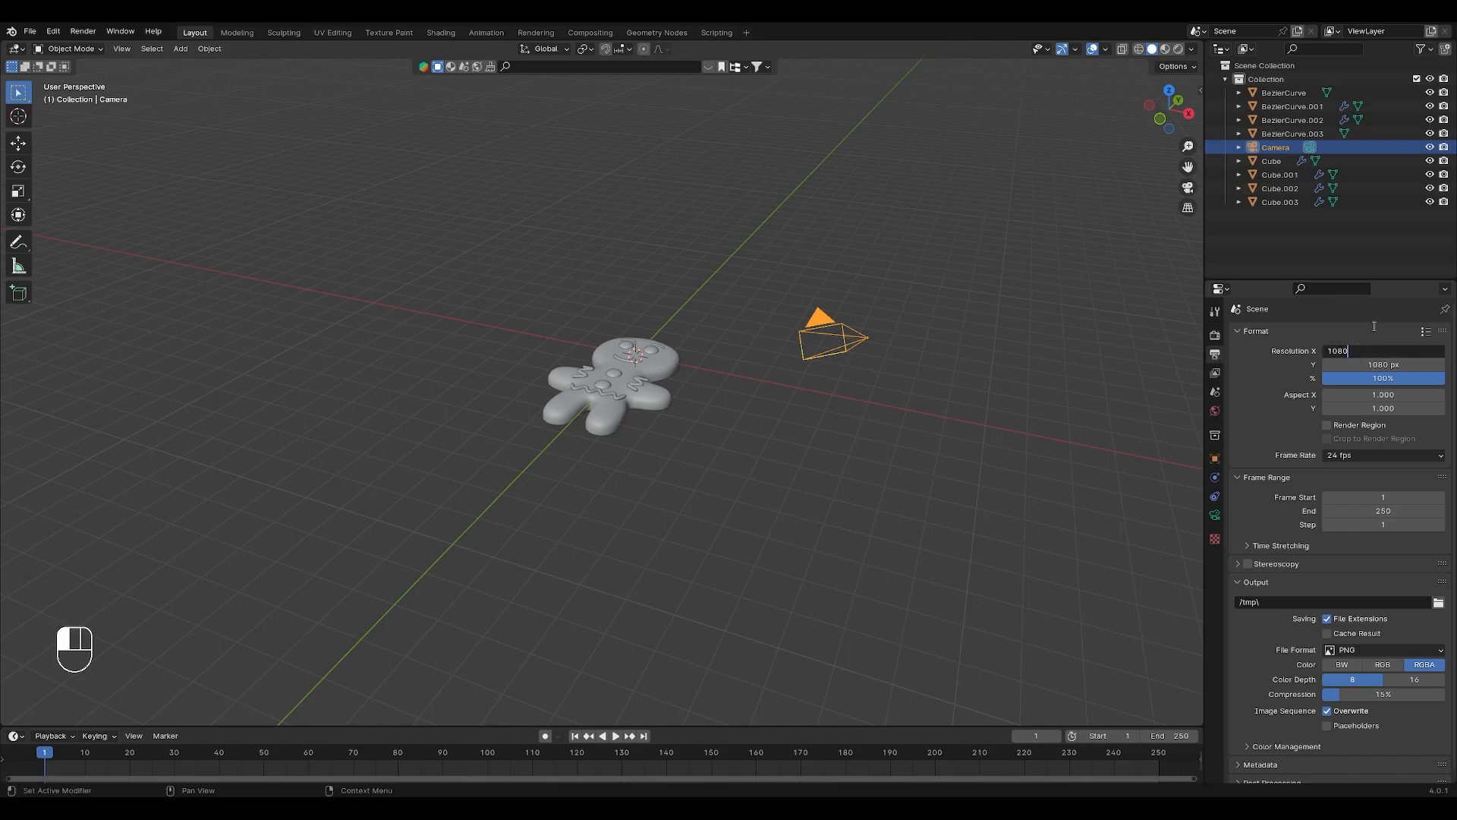
key(Tab)
text(1920)
key(Return)
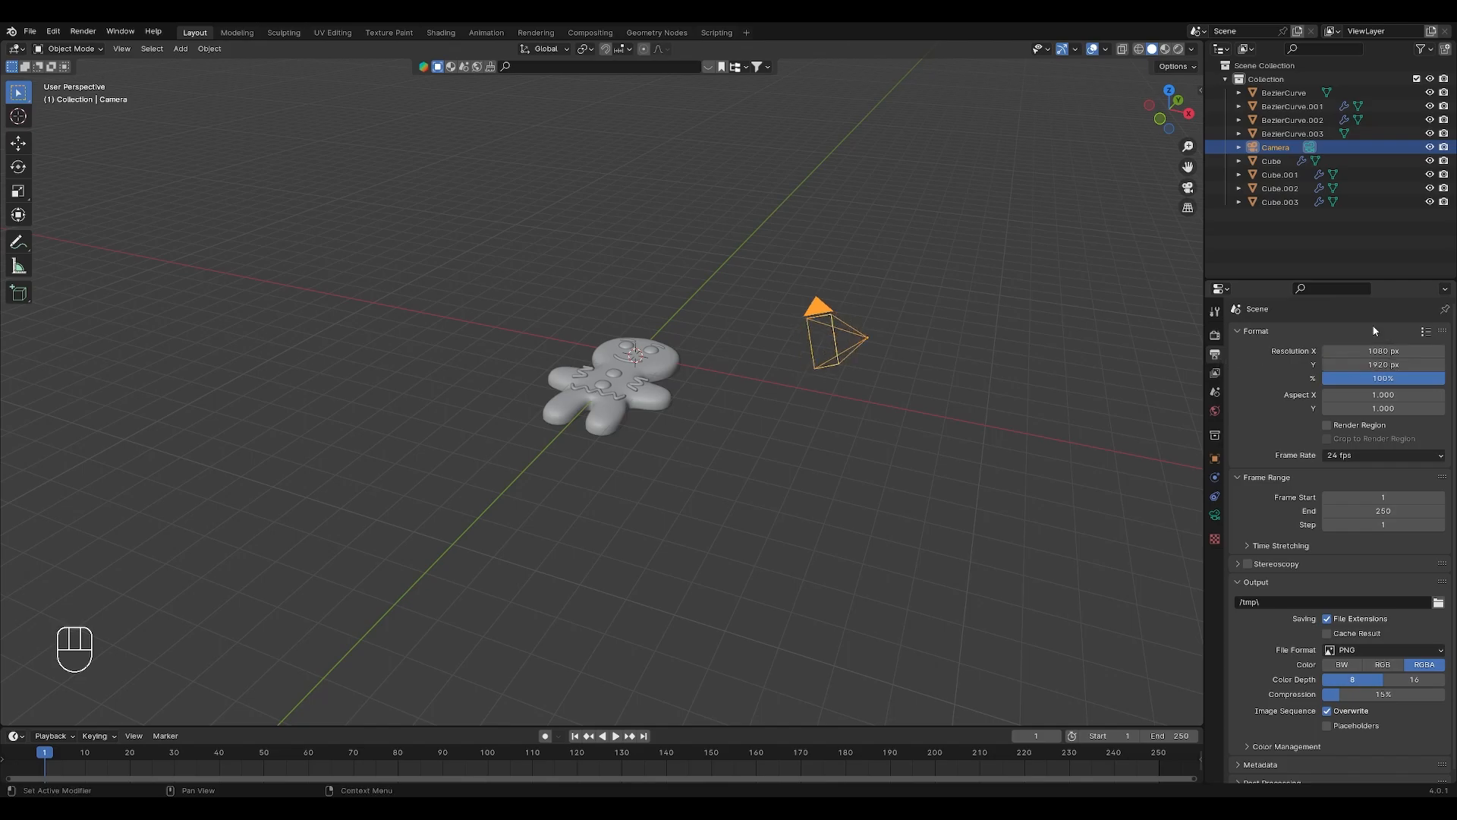
- Split the viewport in two, with the camera view in one half and a top view of the character in the other
drag(358, 87, 586, 63)
click(570, 189)
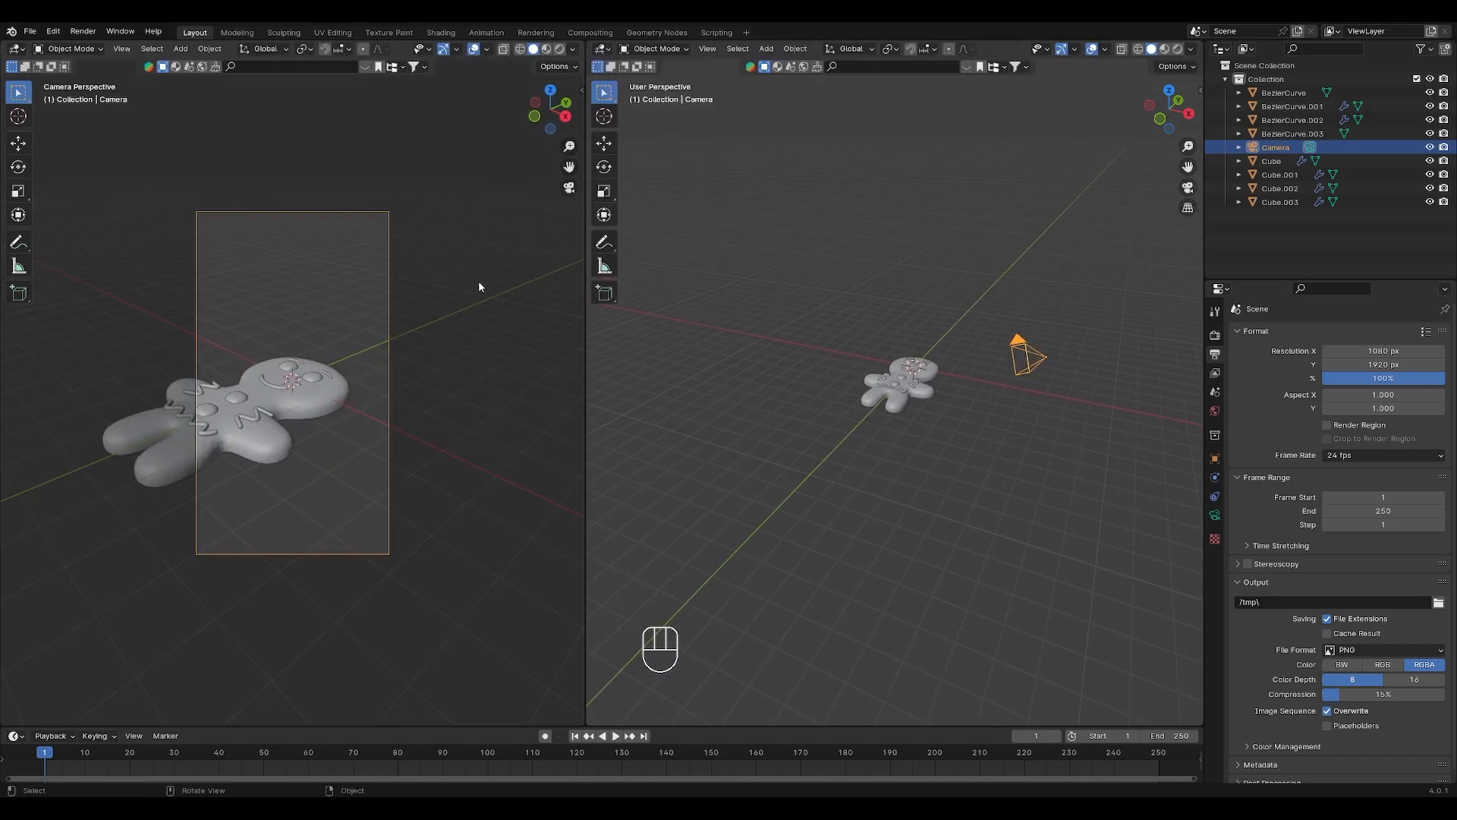
click(933, 379)
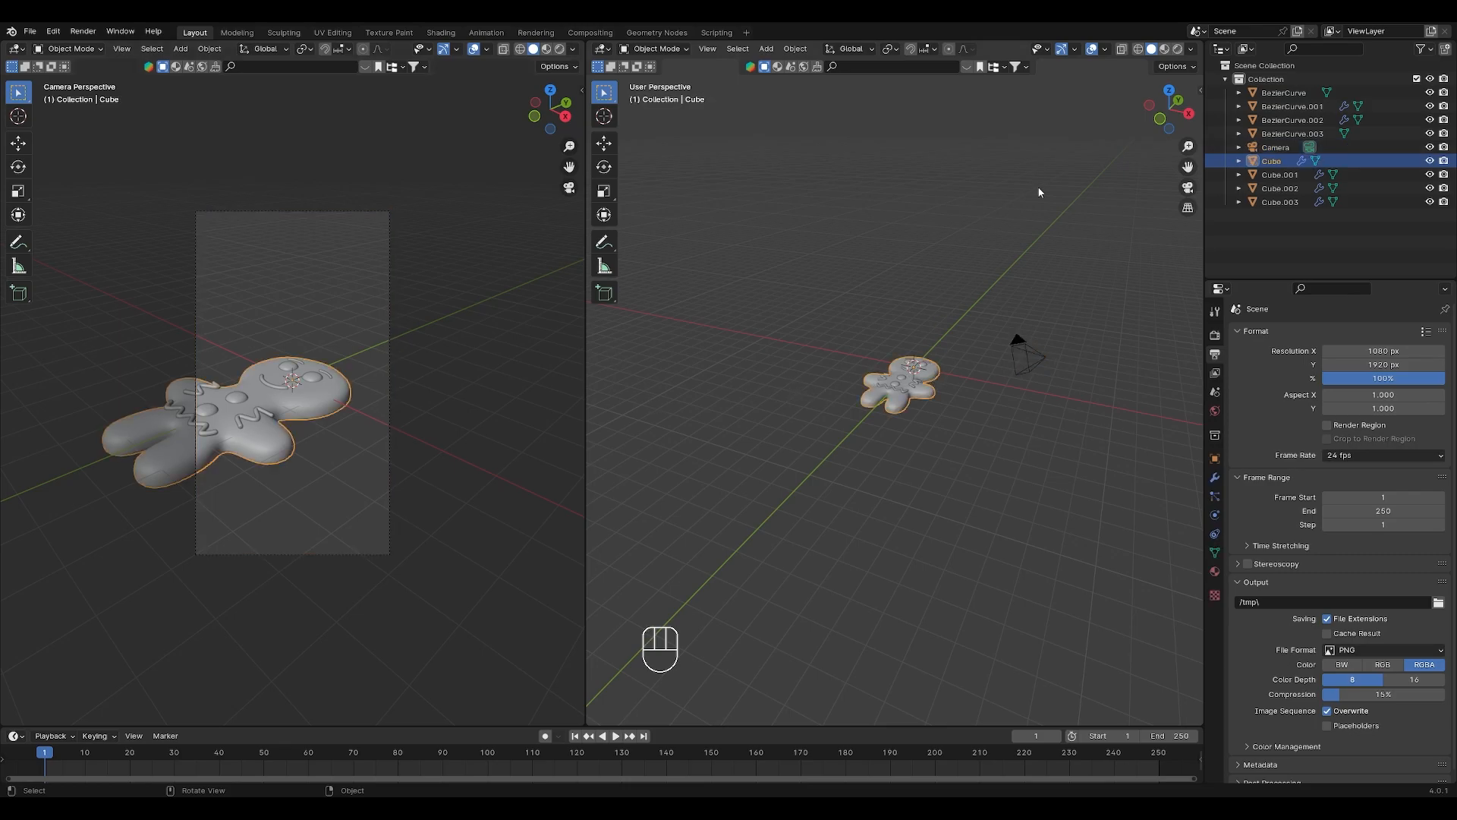
click(1169, 90)
scroll(1052, 475, up, 6)
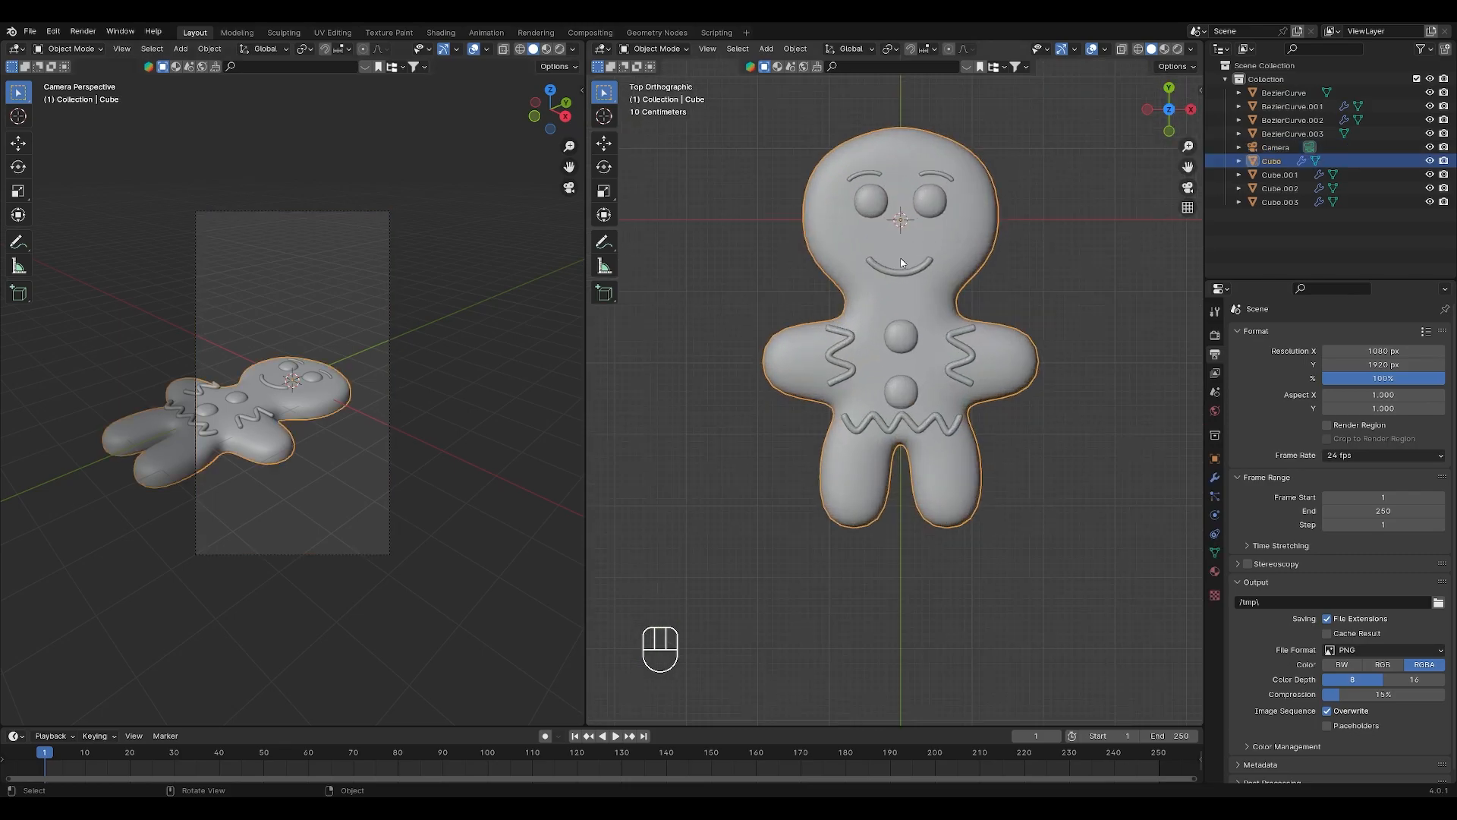
- Parent the eyes, eyebrows, smile, arm zigzags, both buttons and waist zigzag to the body using Object (Keep Transform)
click(886, 195)
shift+click(939, 181)
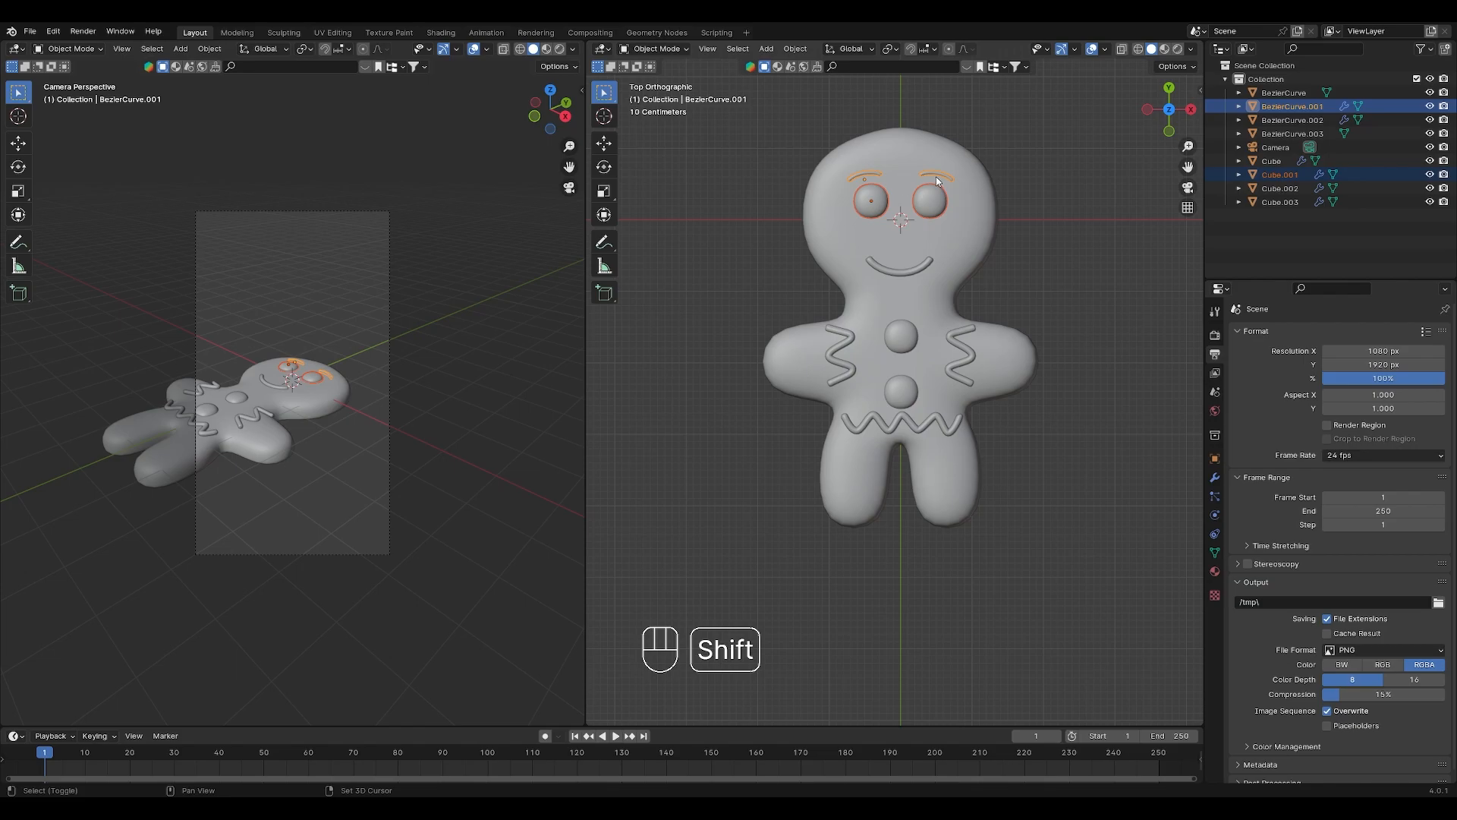
shift+click(935, 273)
shift+click(964, 331)
shift+click(905, 338)
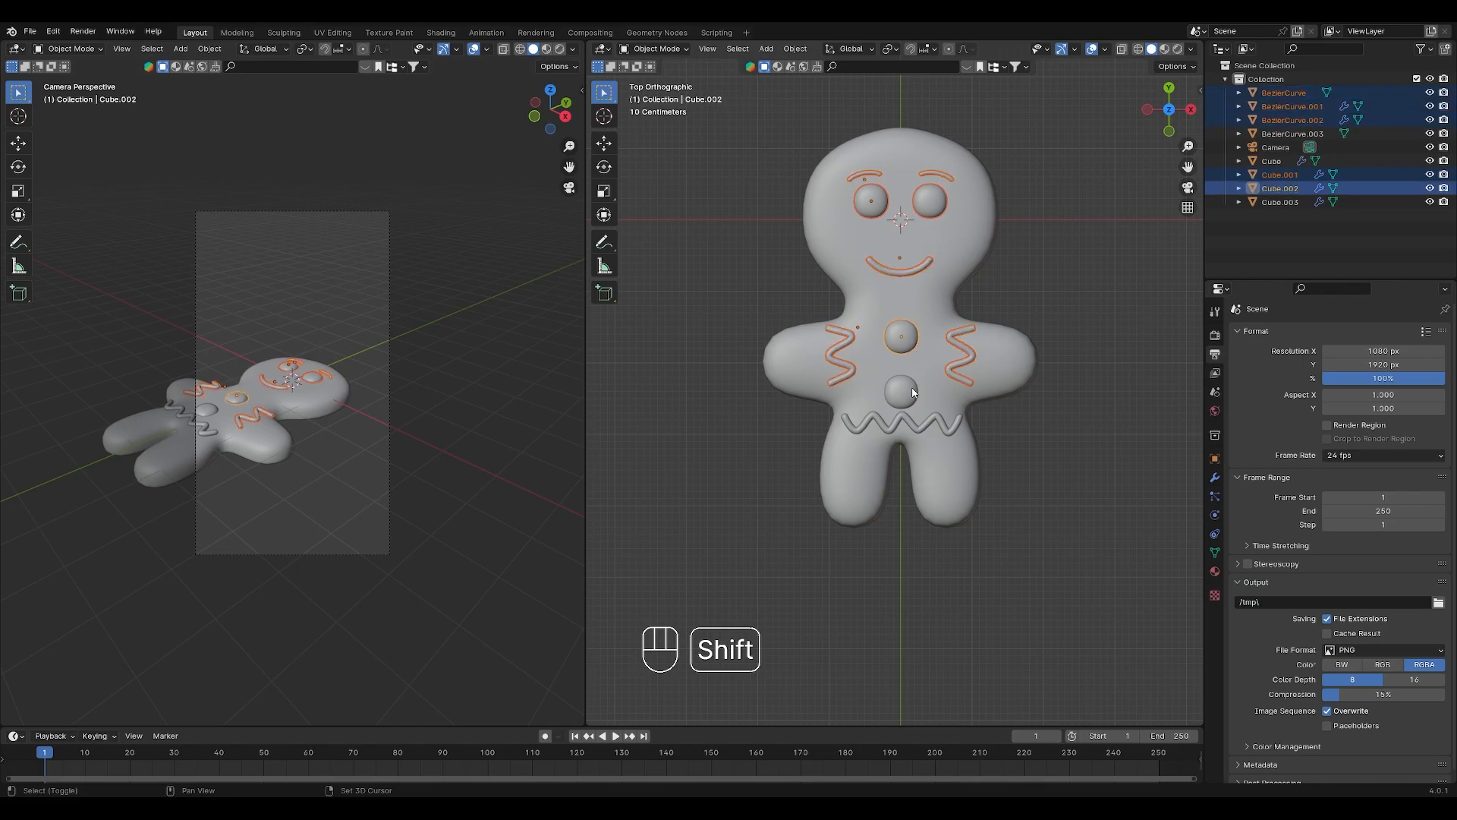
shift+click(911, 394)
shift+click(941, 426)
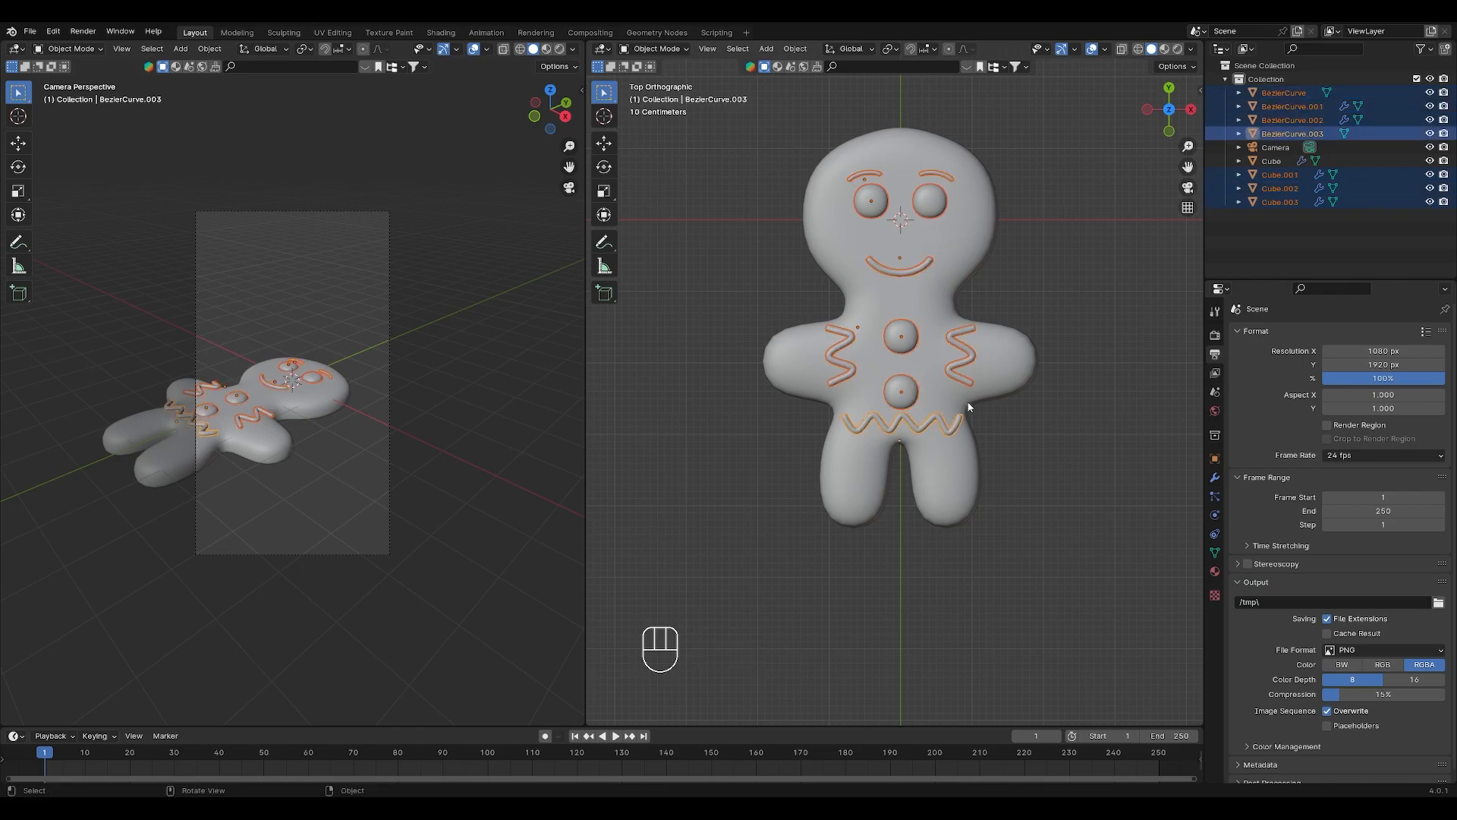
shift+click(1021, 369)
key(ctrl+p)
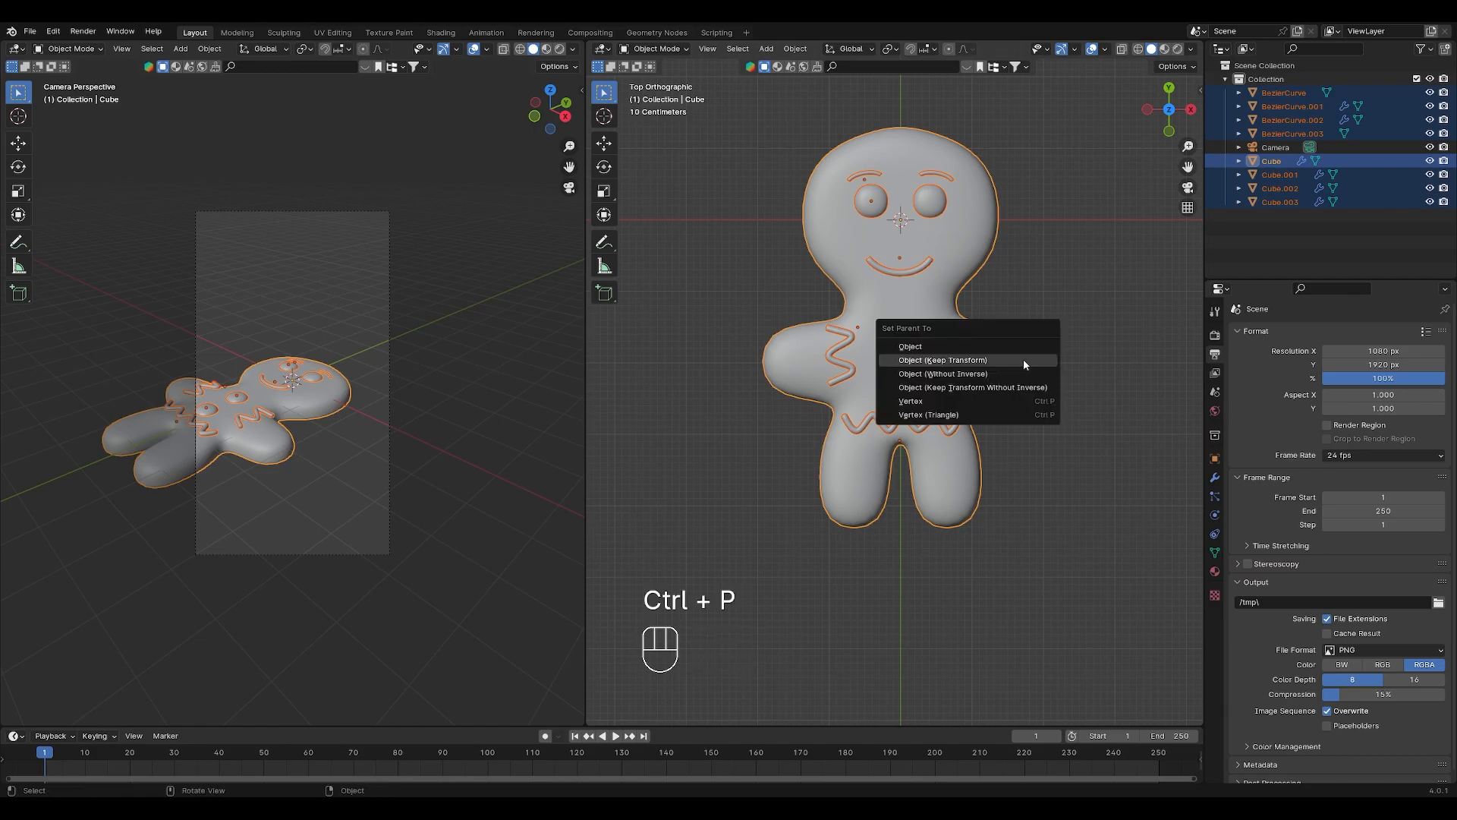
click(1023, 362)
- Apply the Mirror modifier on the arm zigzags
click(963, 334)
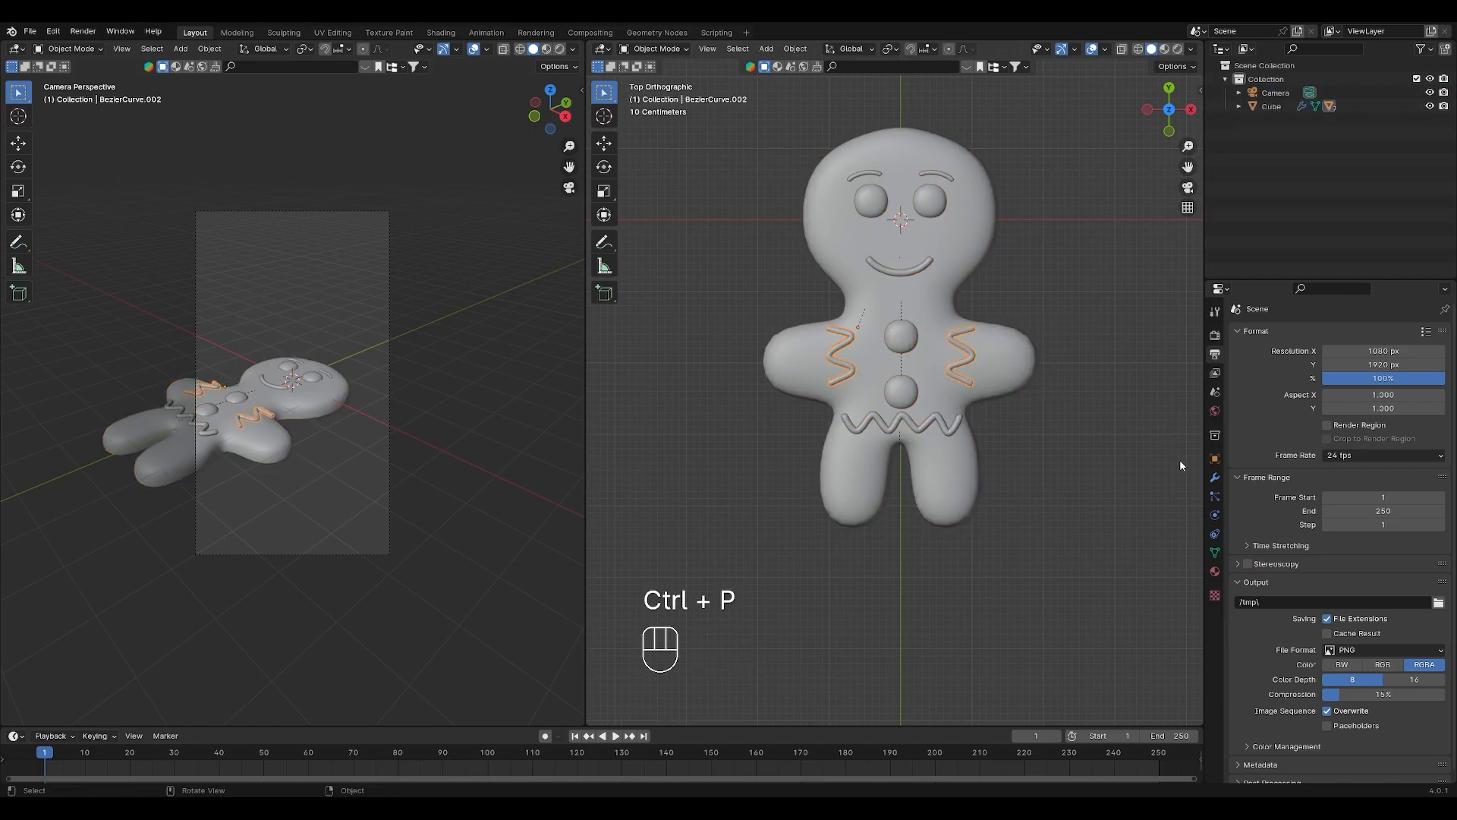
click(1214, 476)
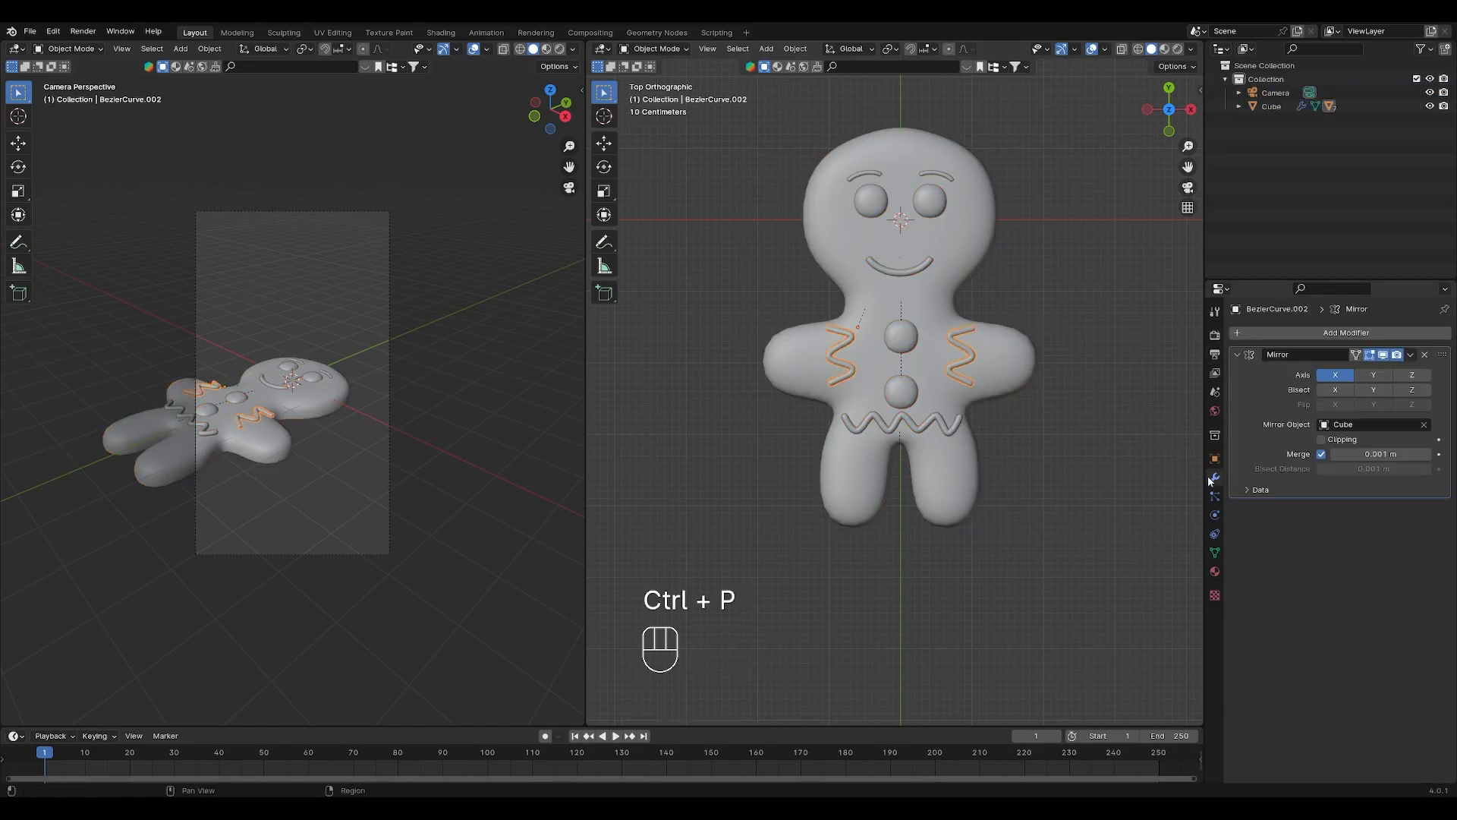
click(1411, 355)
click(1365, 366)
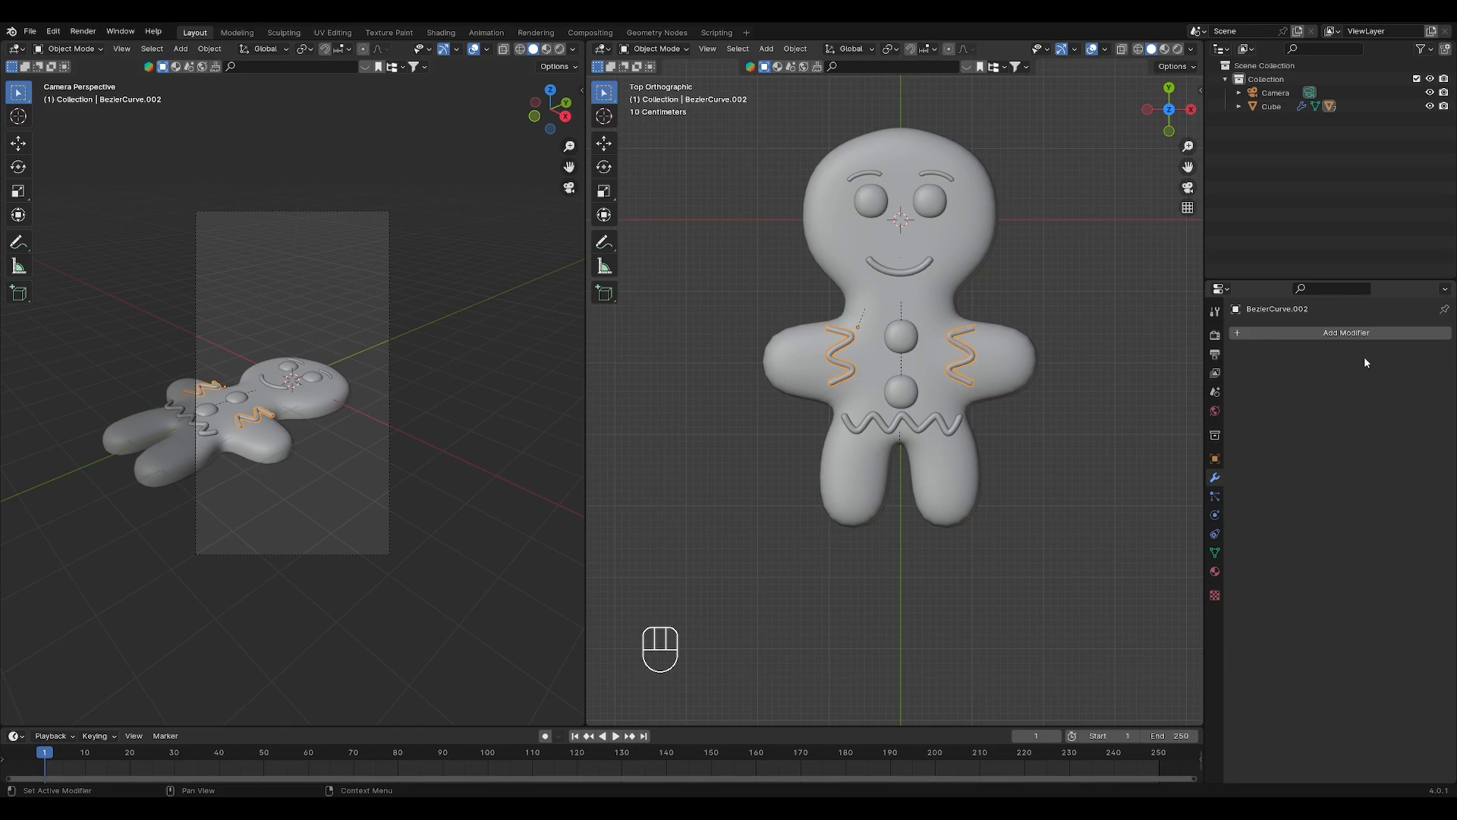
- Apply the Mirror modifiers on the eyes and the eyebrows
click(931, 218)
key(ctrl+a)
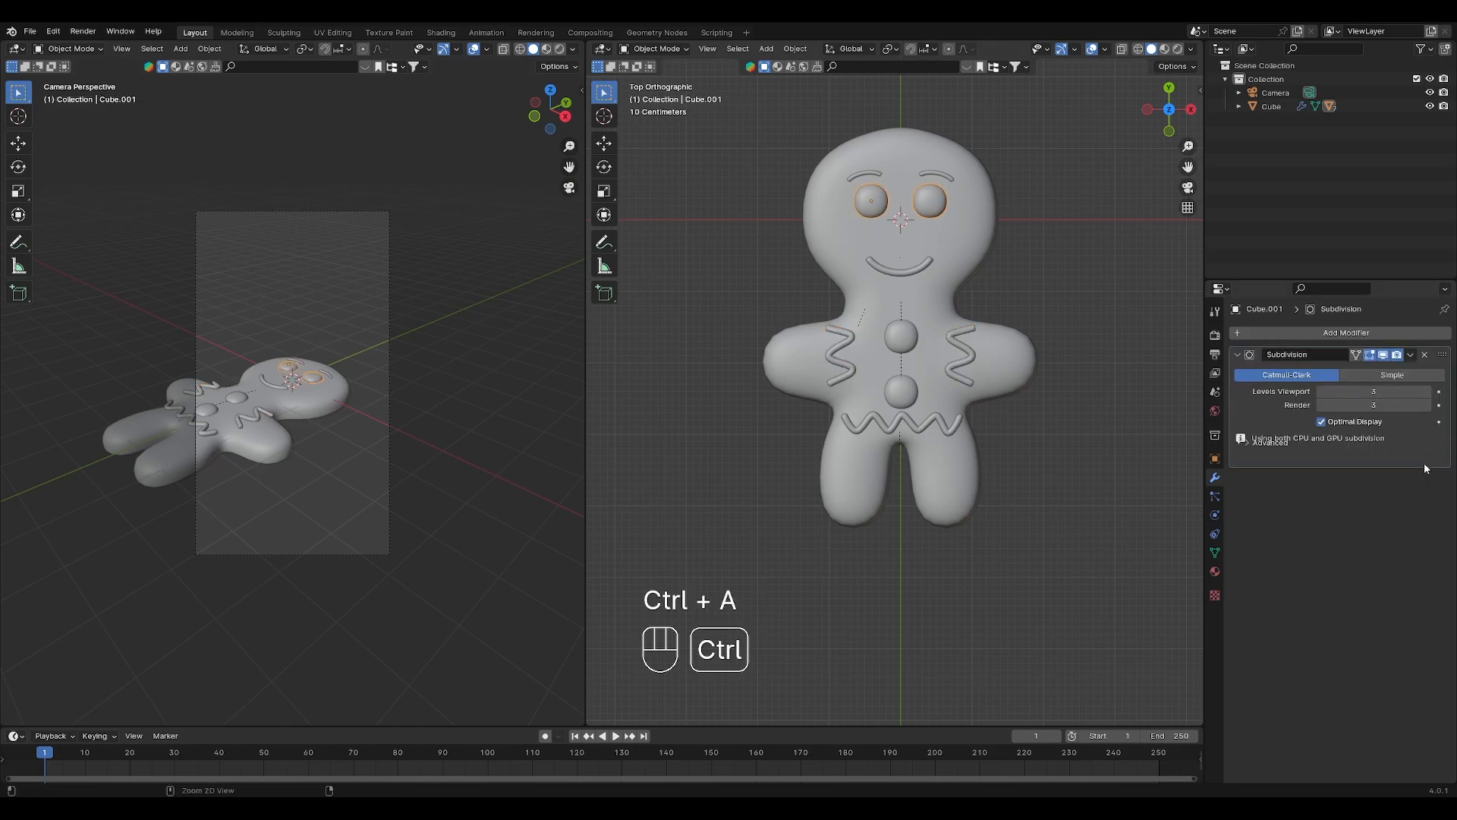
click(943, 177)
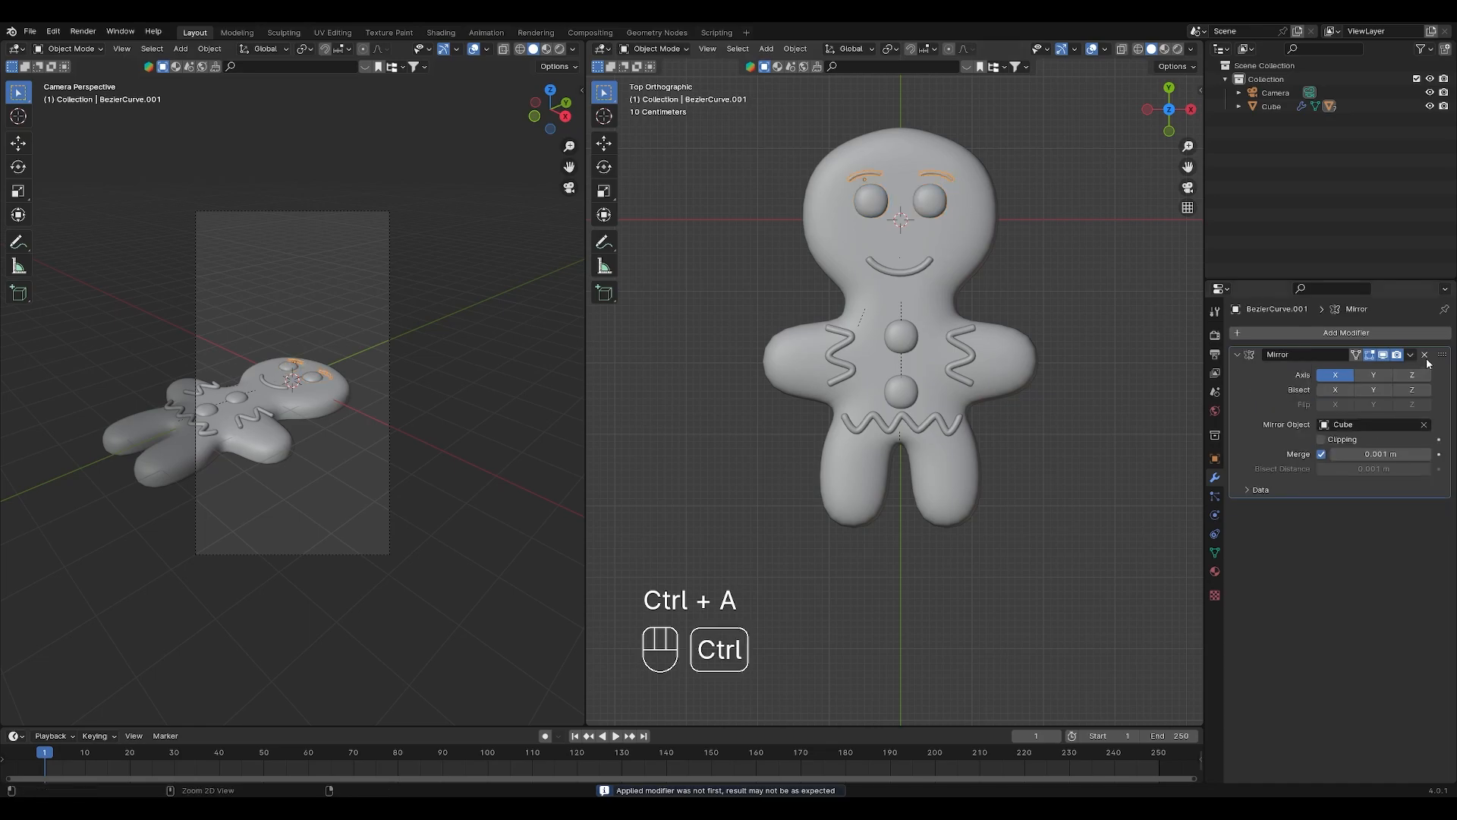
key(ctrl+a)
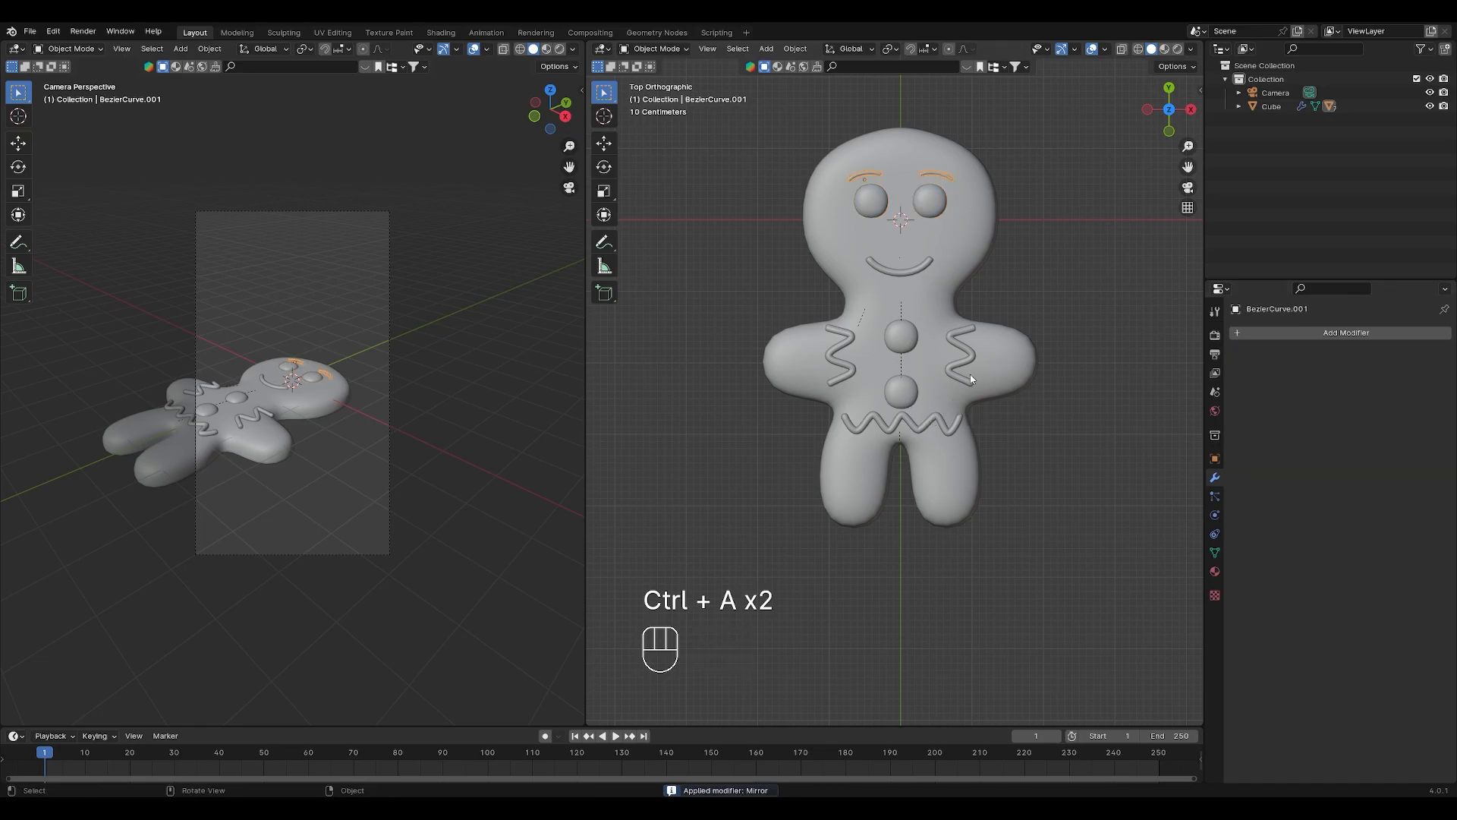
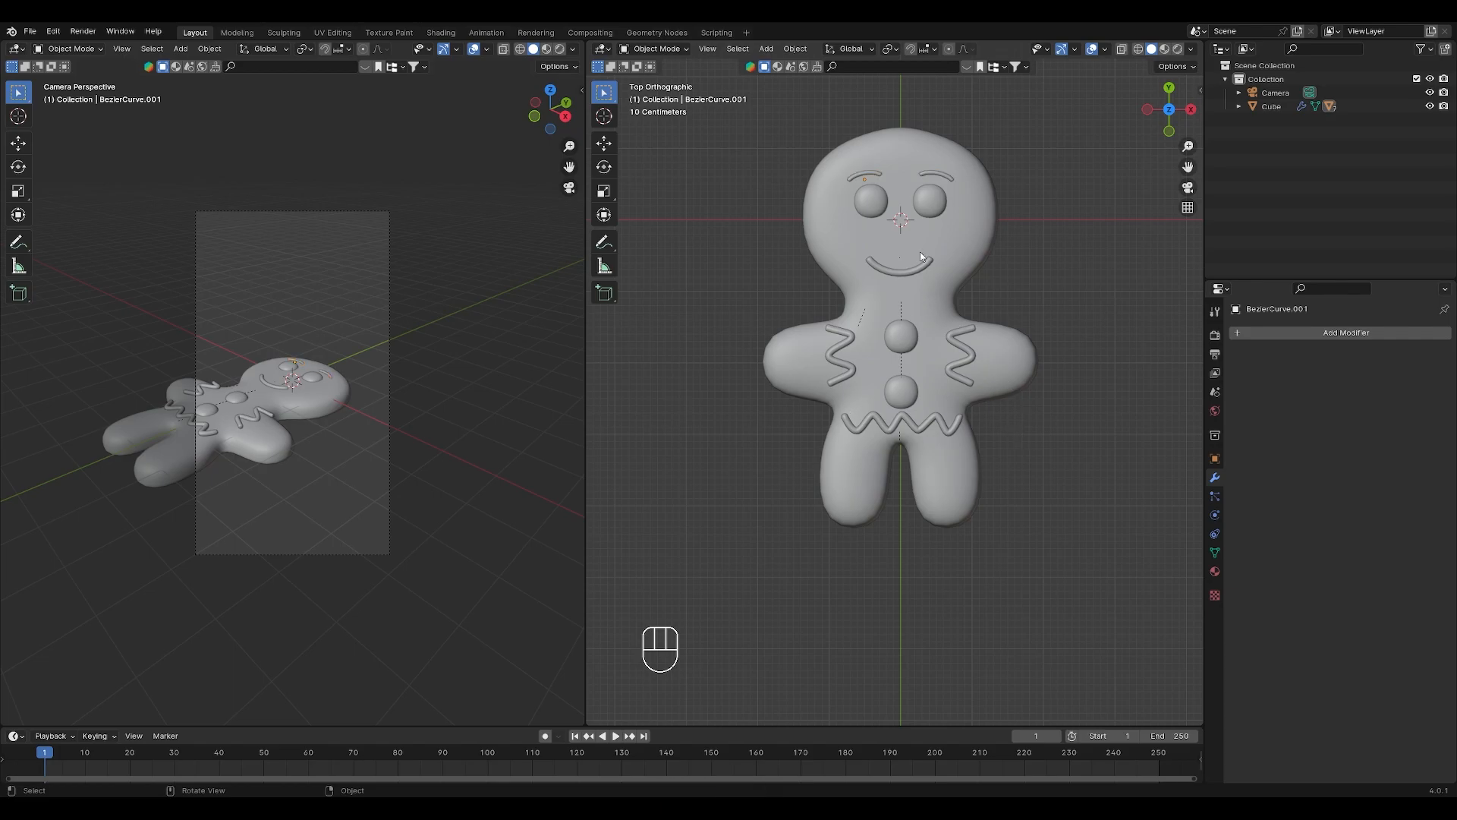
- Rotate the gingerbread body 90° about the global X axis so the character stands upright
click(964, 228)
key(r)
key(x)
key(KP_9)
key(KP_0)
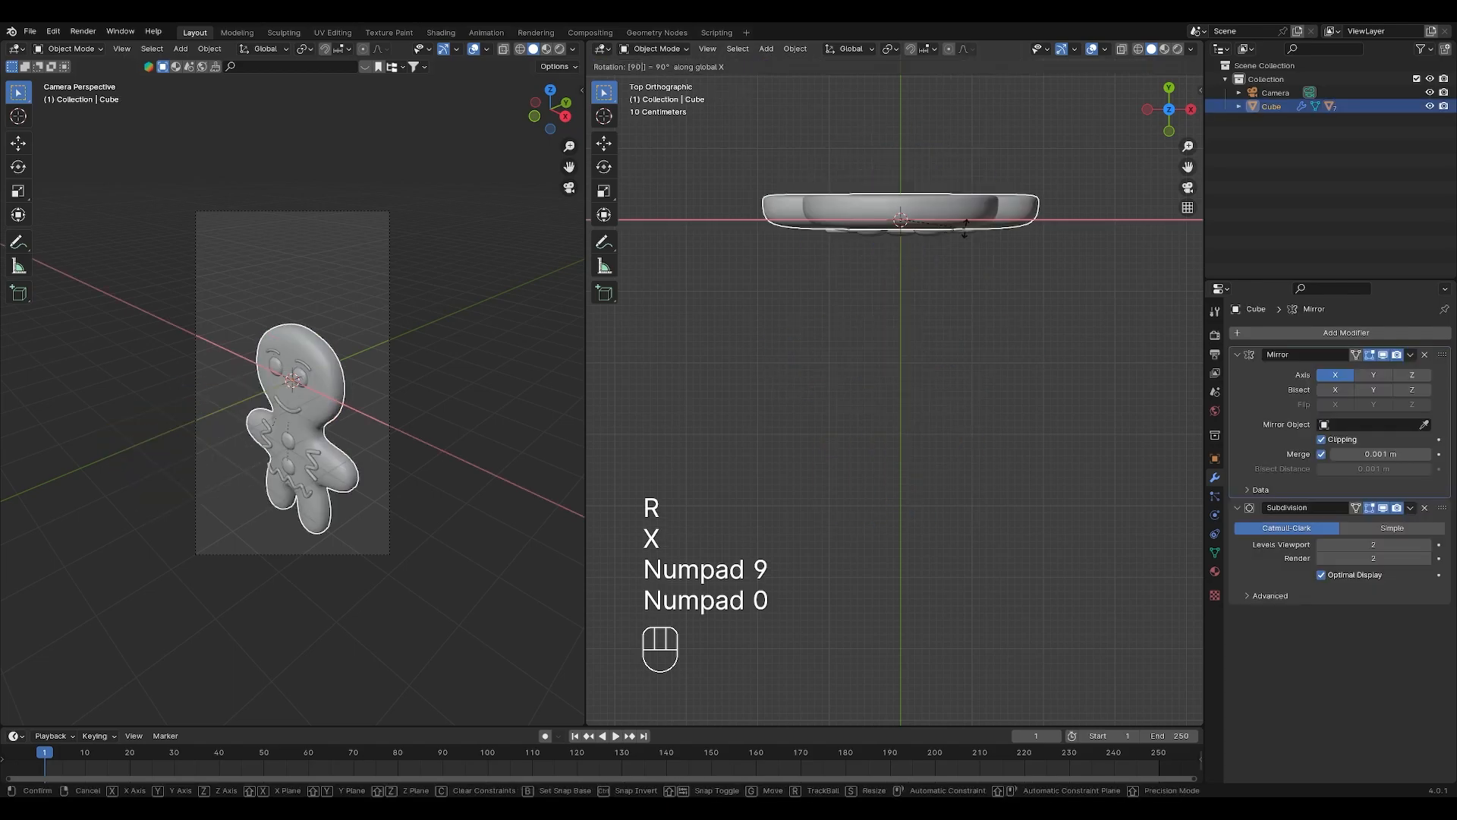
key(KP_Enter)
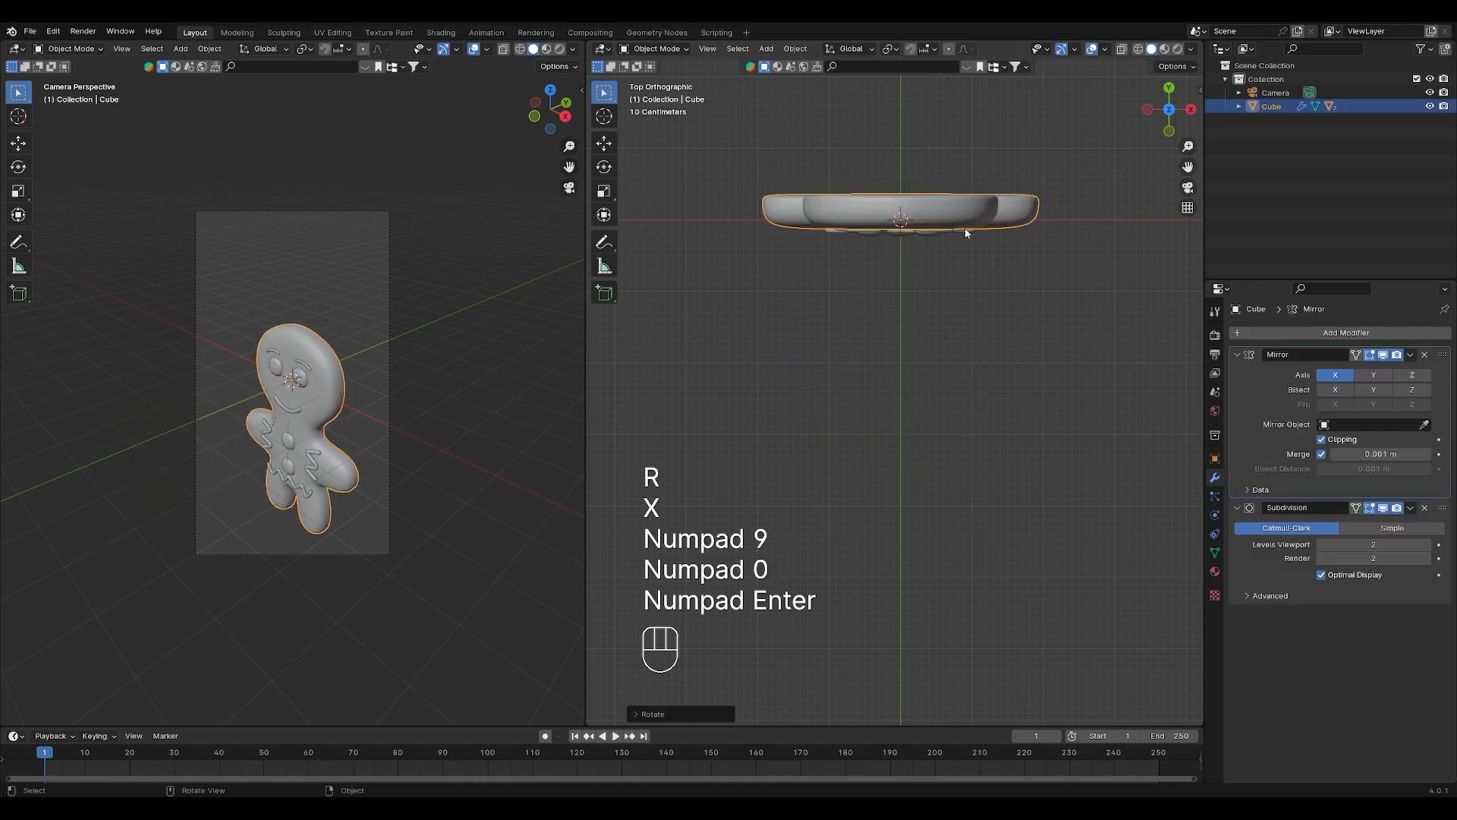
click(565, 194)
click(444, 357)
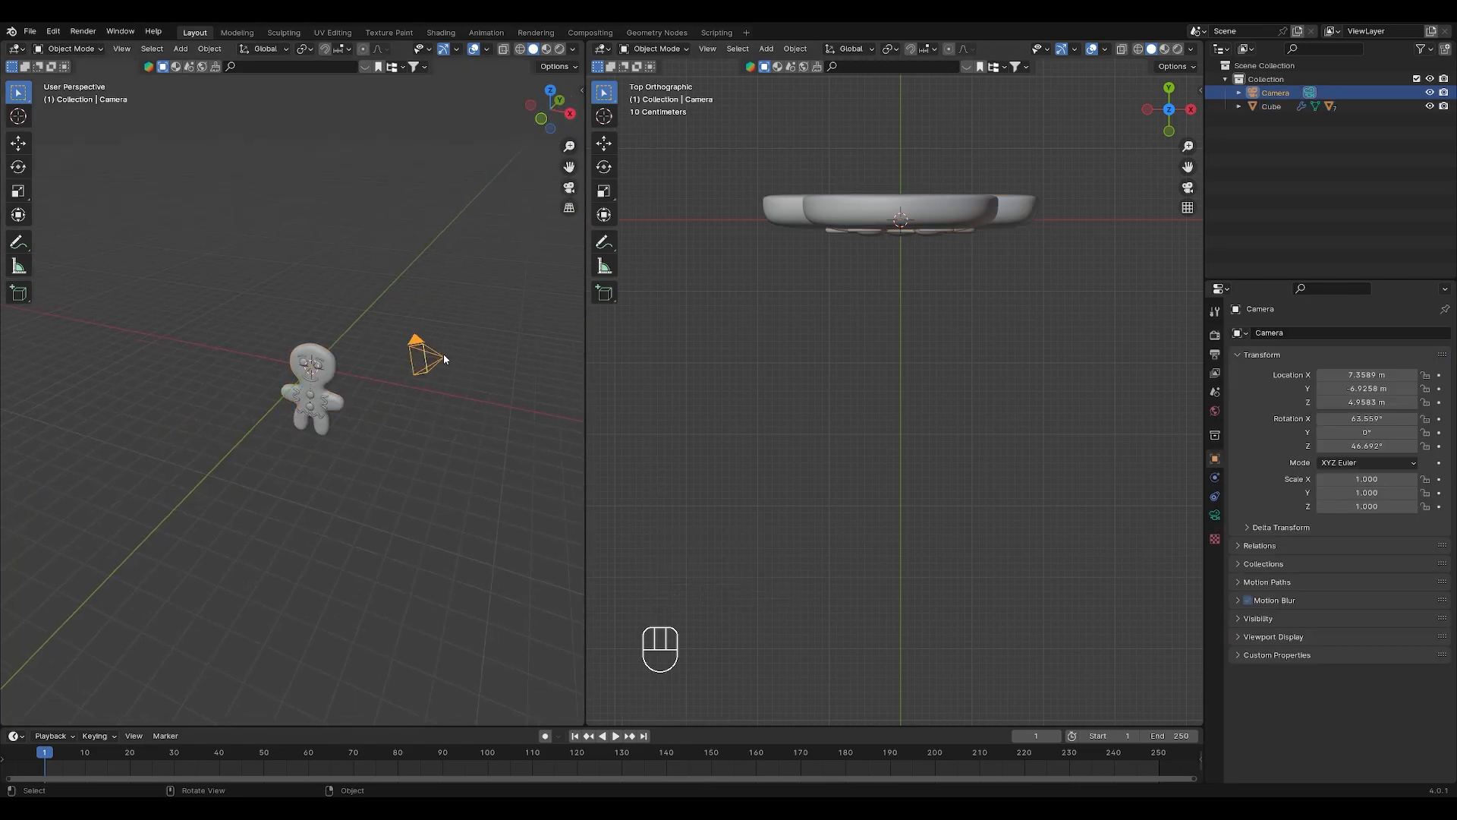
click(569, 188)
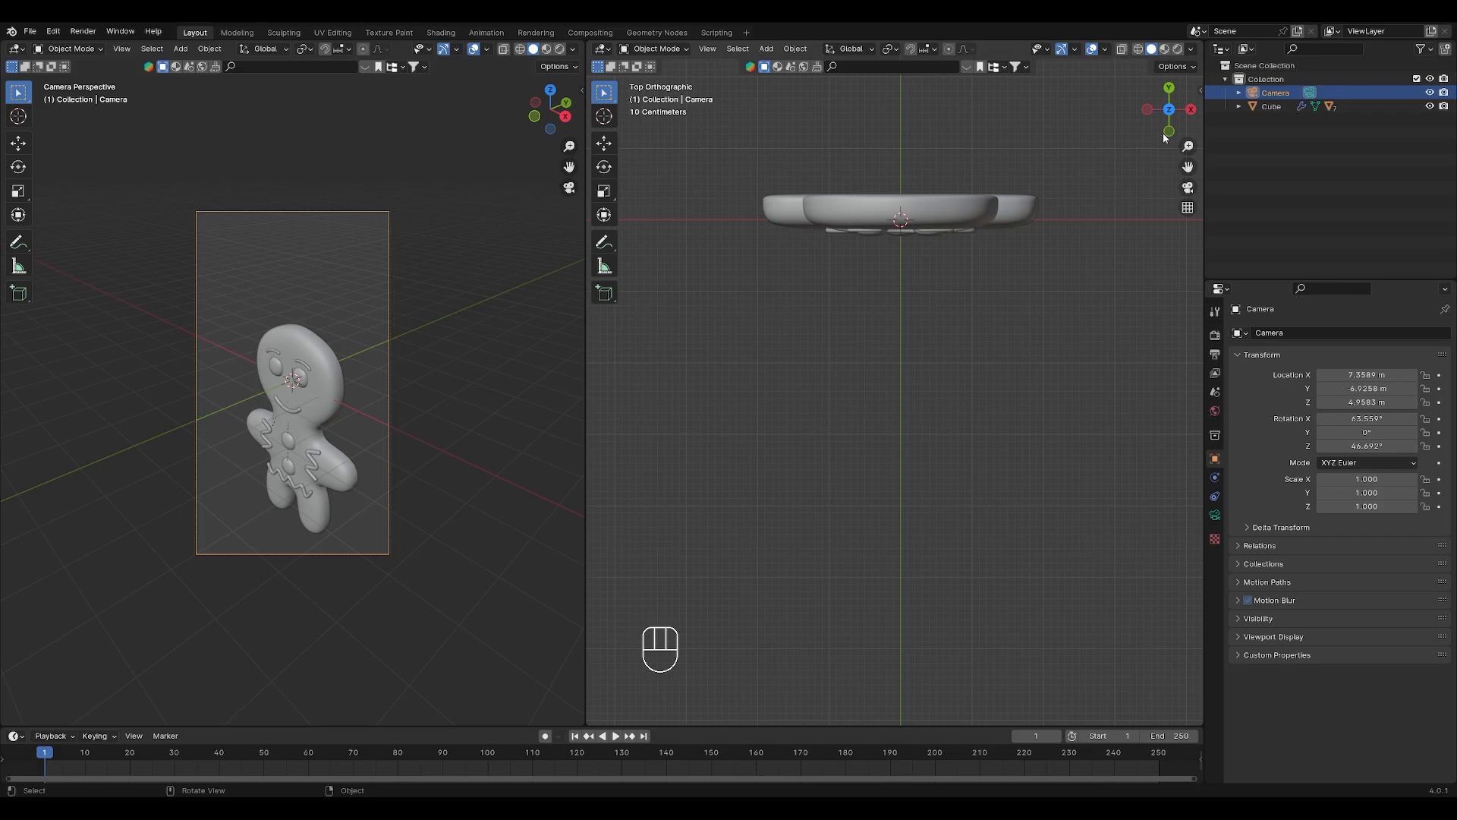
scroll(1124, 264, down, 5)
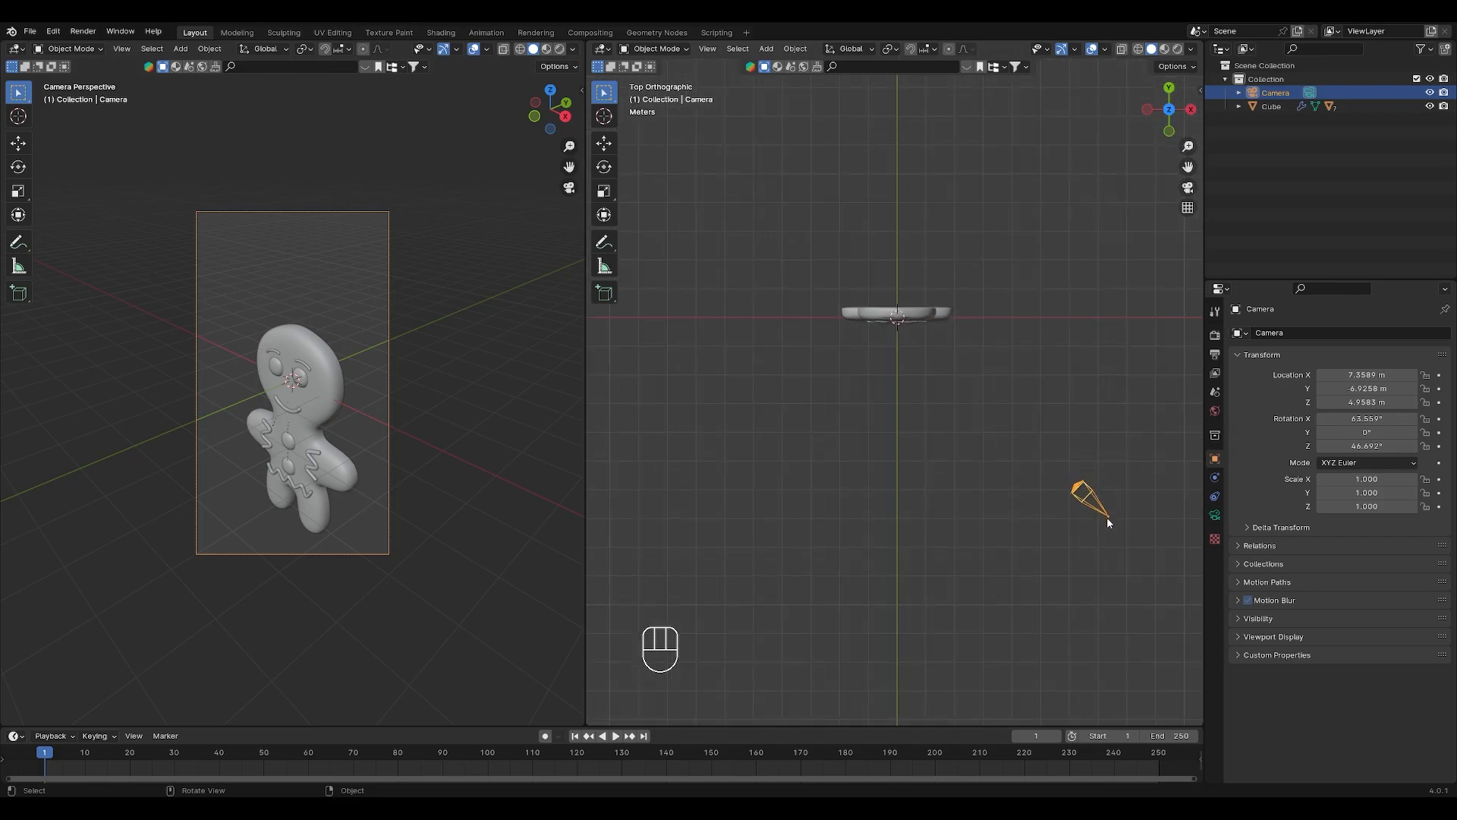
key(g)
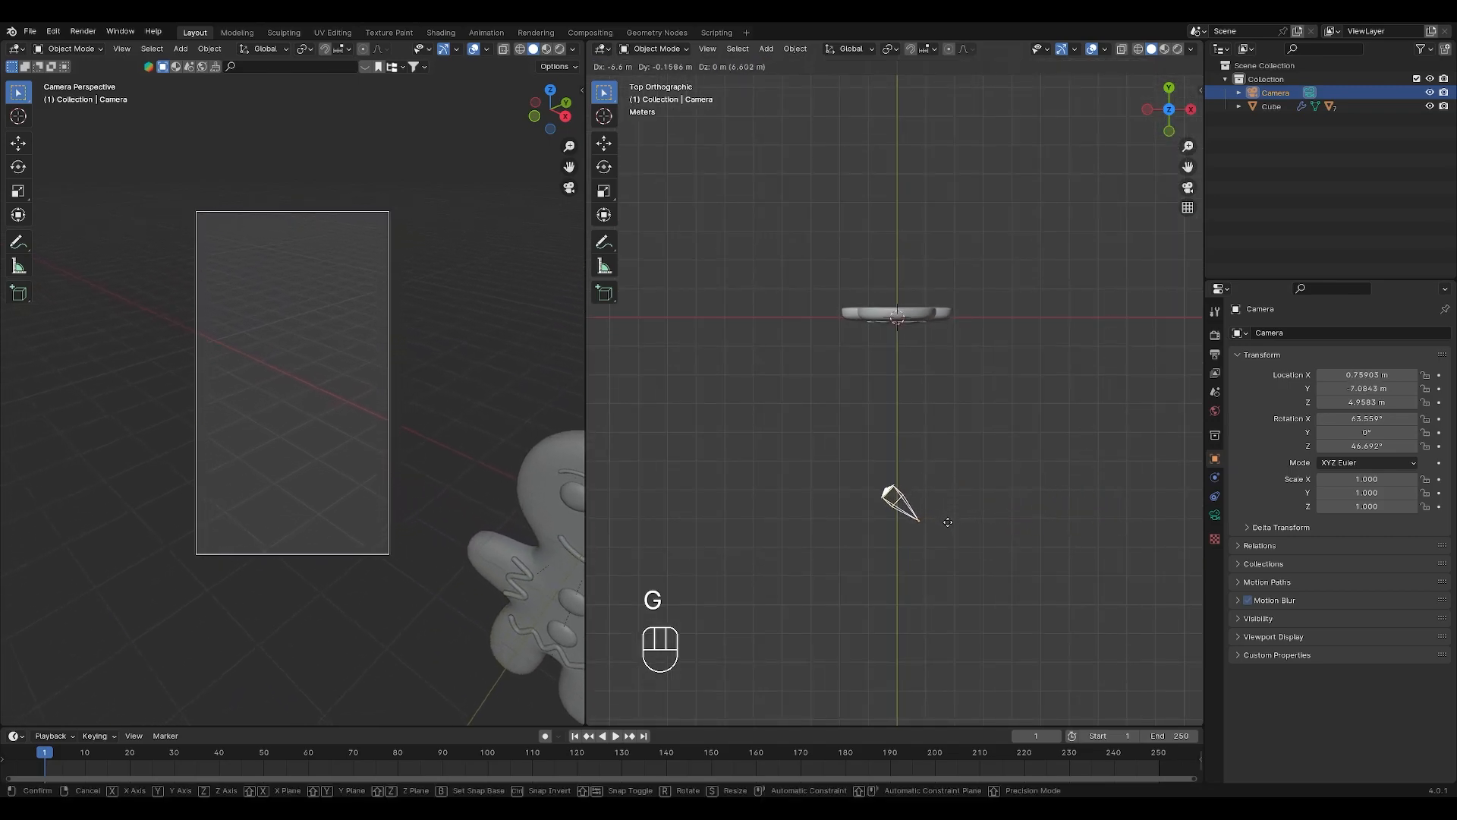
right_click(736, 547)
- Raise the gingerbread body along Z so its feet sit above the ground grid
middle_drag(898, 453, 923, 385)
click(922, 384)
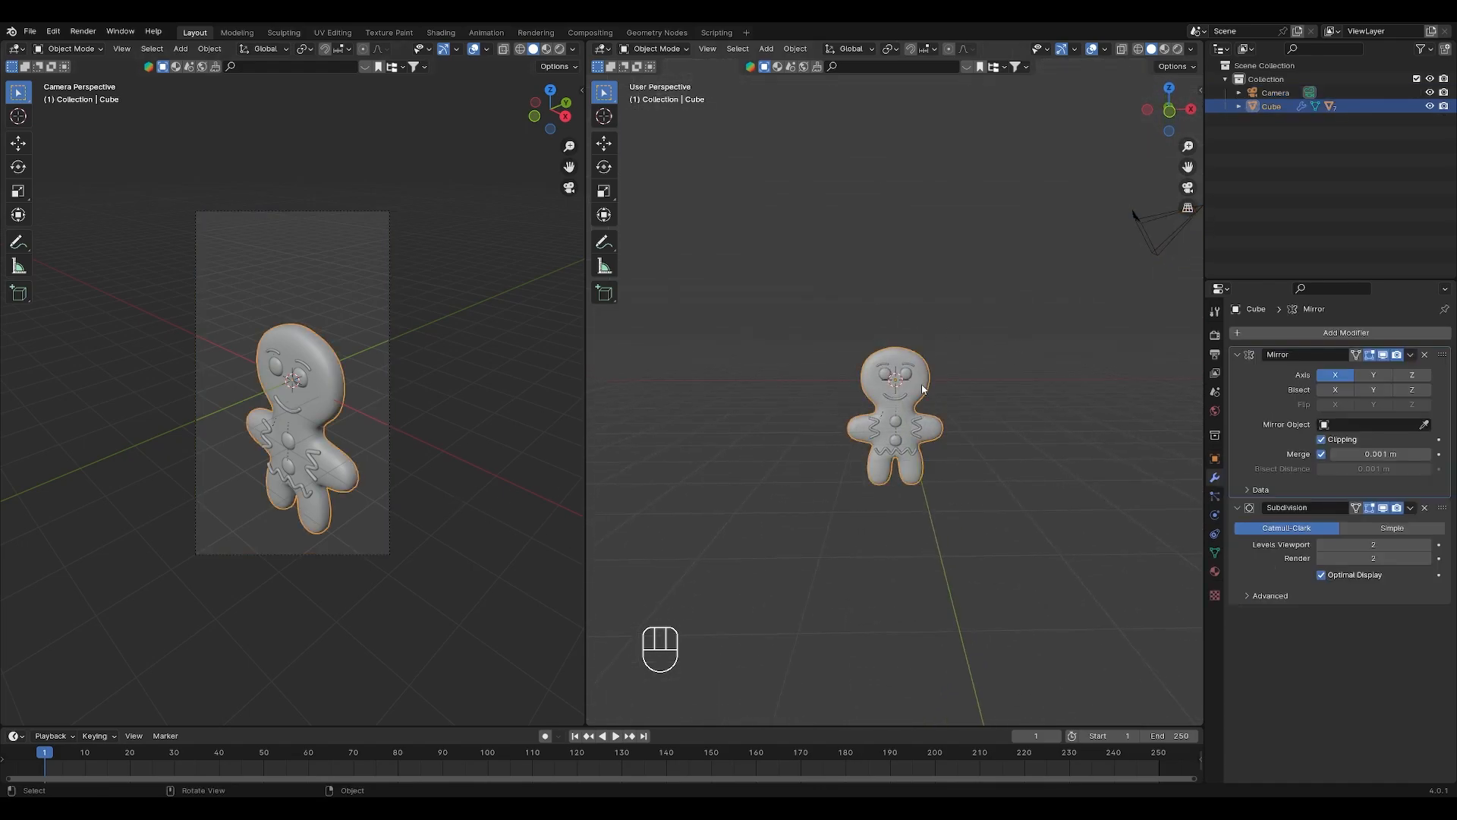
key(g)
key(z)
click(955, 284)
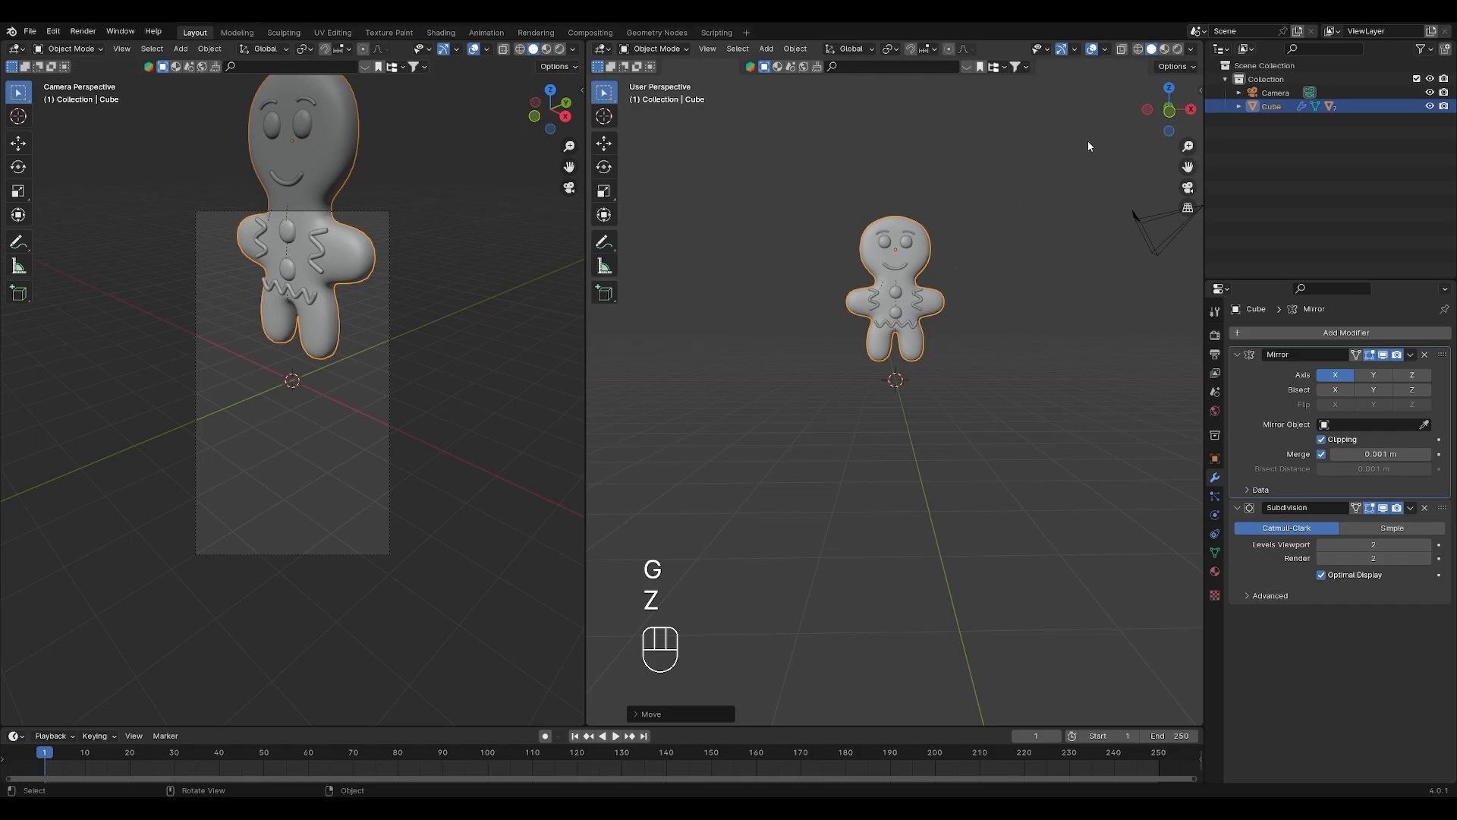
- Frame the character in a straight front view and align the camera to that view
click(1171, 111)
click(1166, 114)
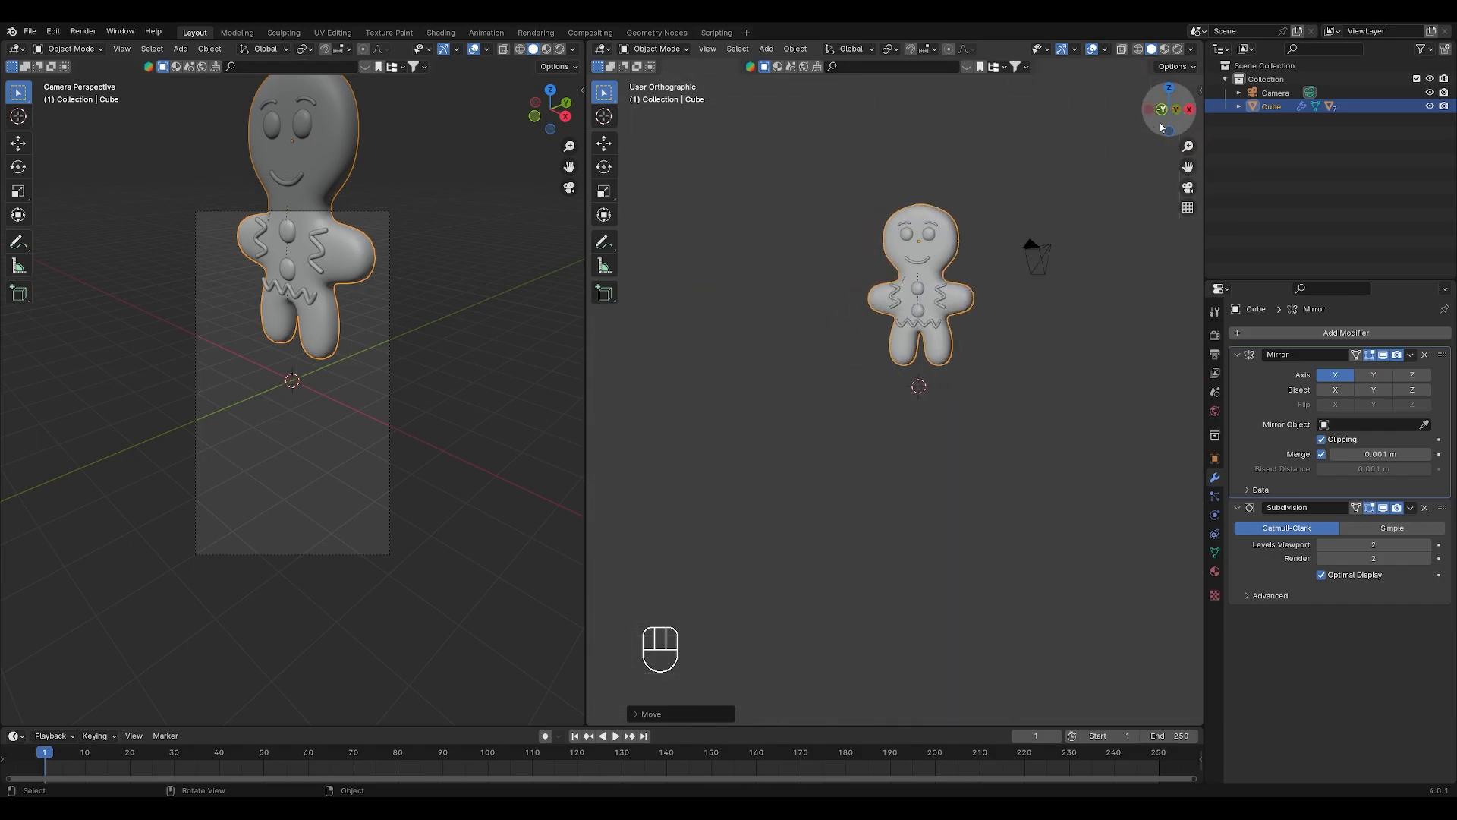
scroll(1028, 299, up, 2)
shift+middle_drag(1028, 299, 1020, 387)
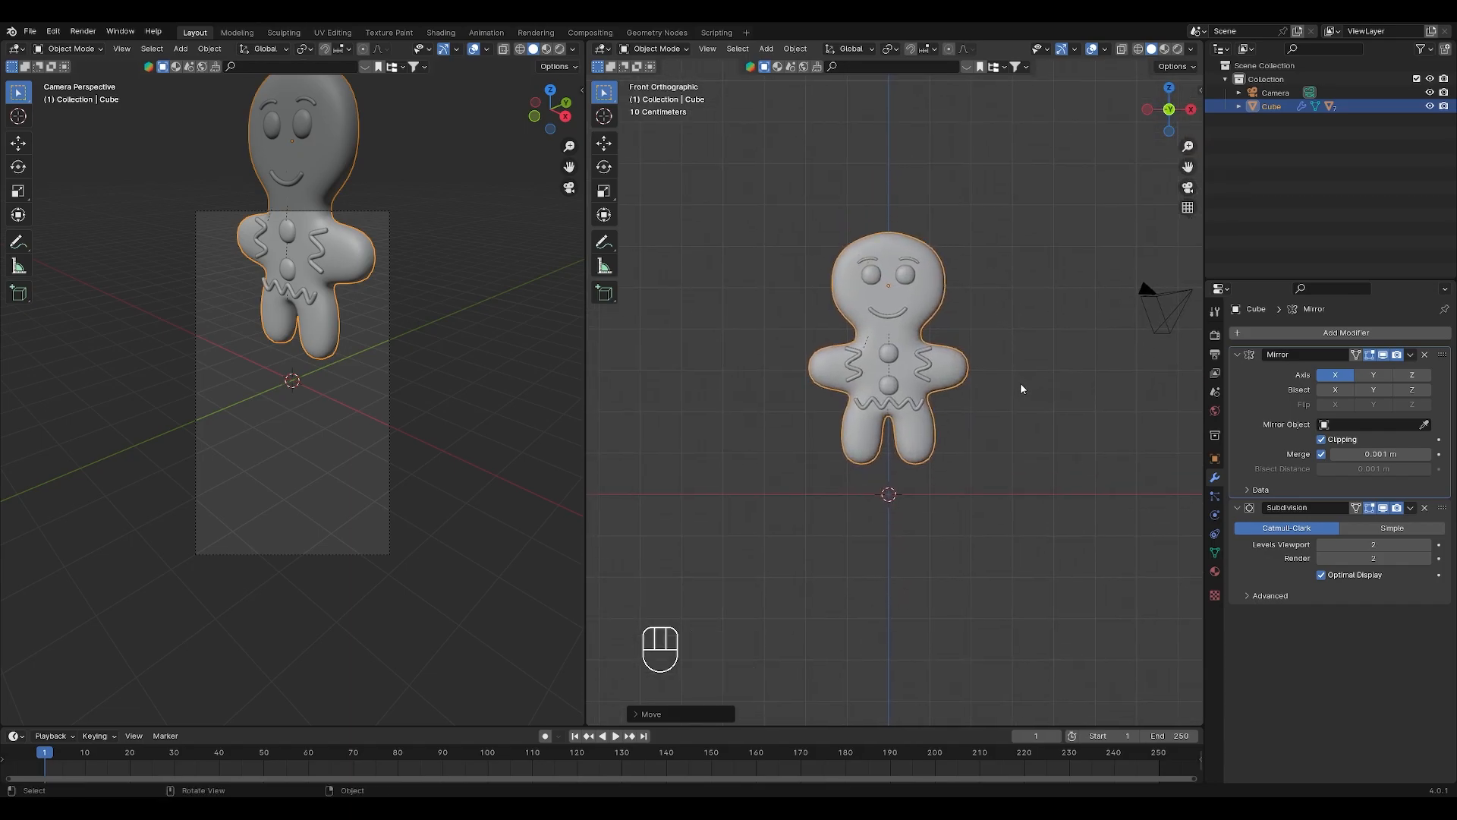
key(ctrl+alt+KP_0)
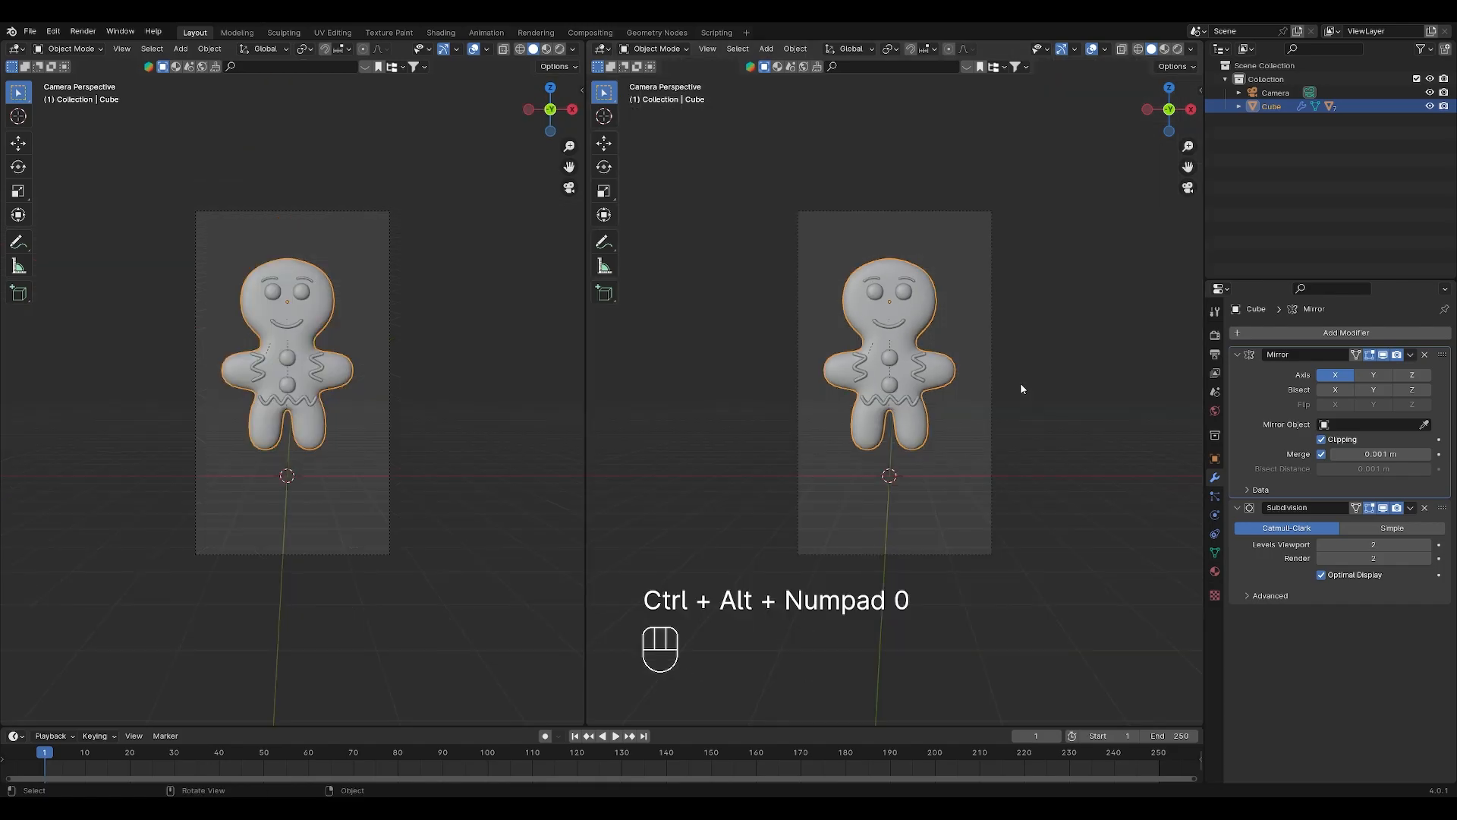
- Move the camera to about X -0.05 m and Z 3.26 m to centre the character in the frame
click(990, 302)
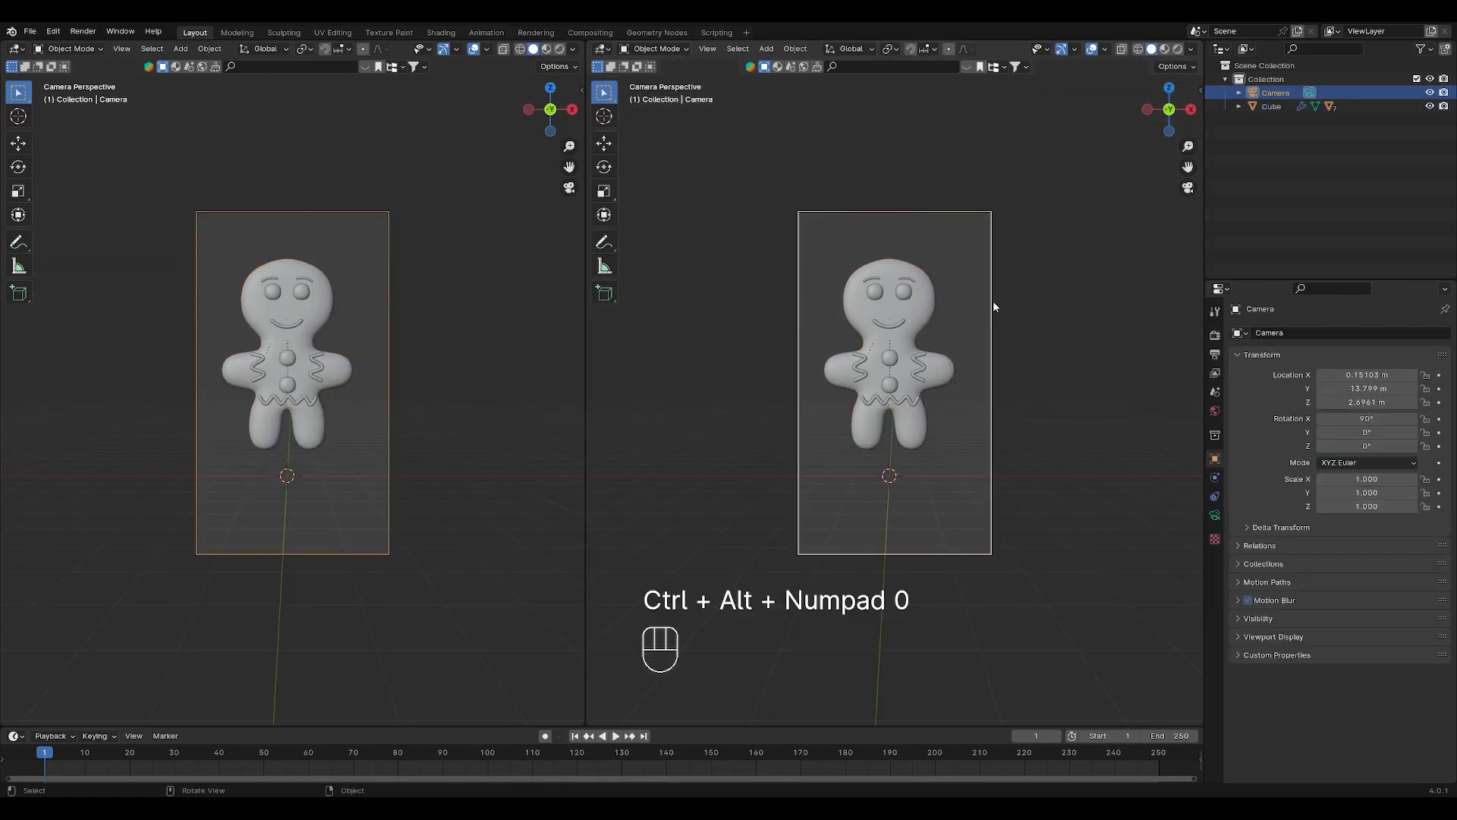
key(g)
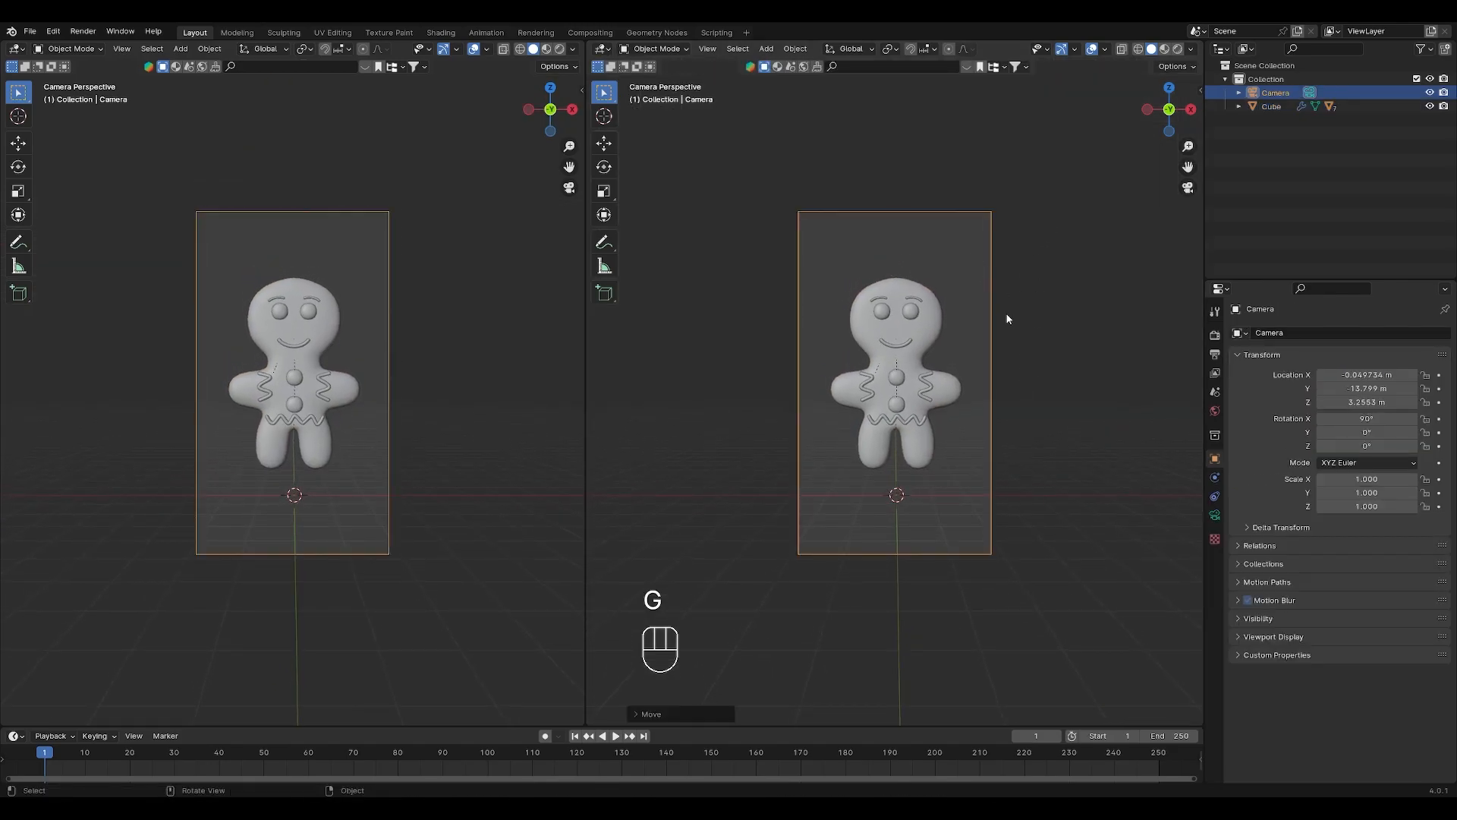
key(g)
key(z)
click(1003, 304)
- Set the camera's focal length to 80 mm
click(1214, 514)
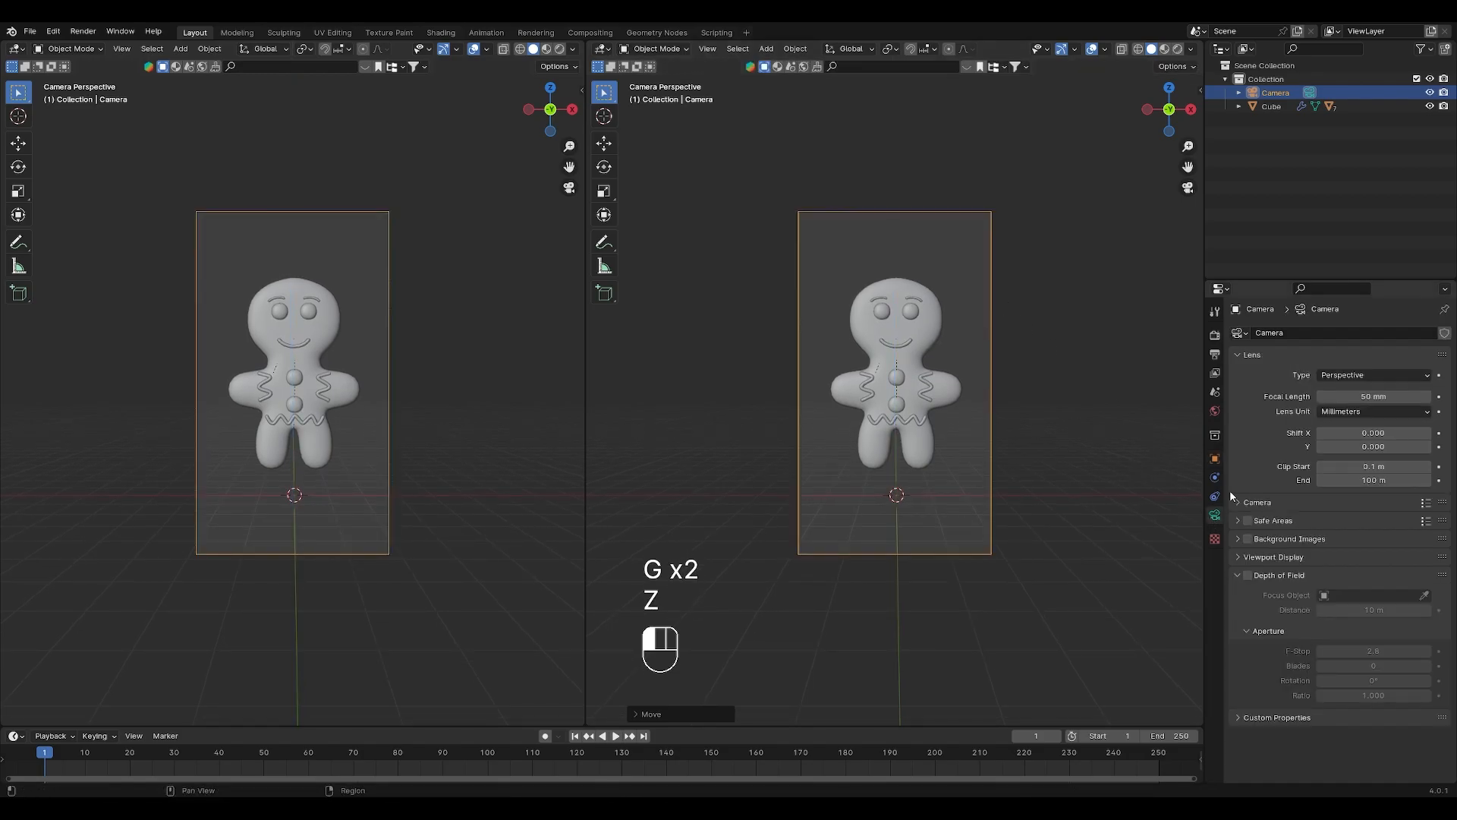
click(1364, 395)
key(Return)
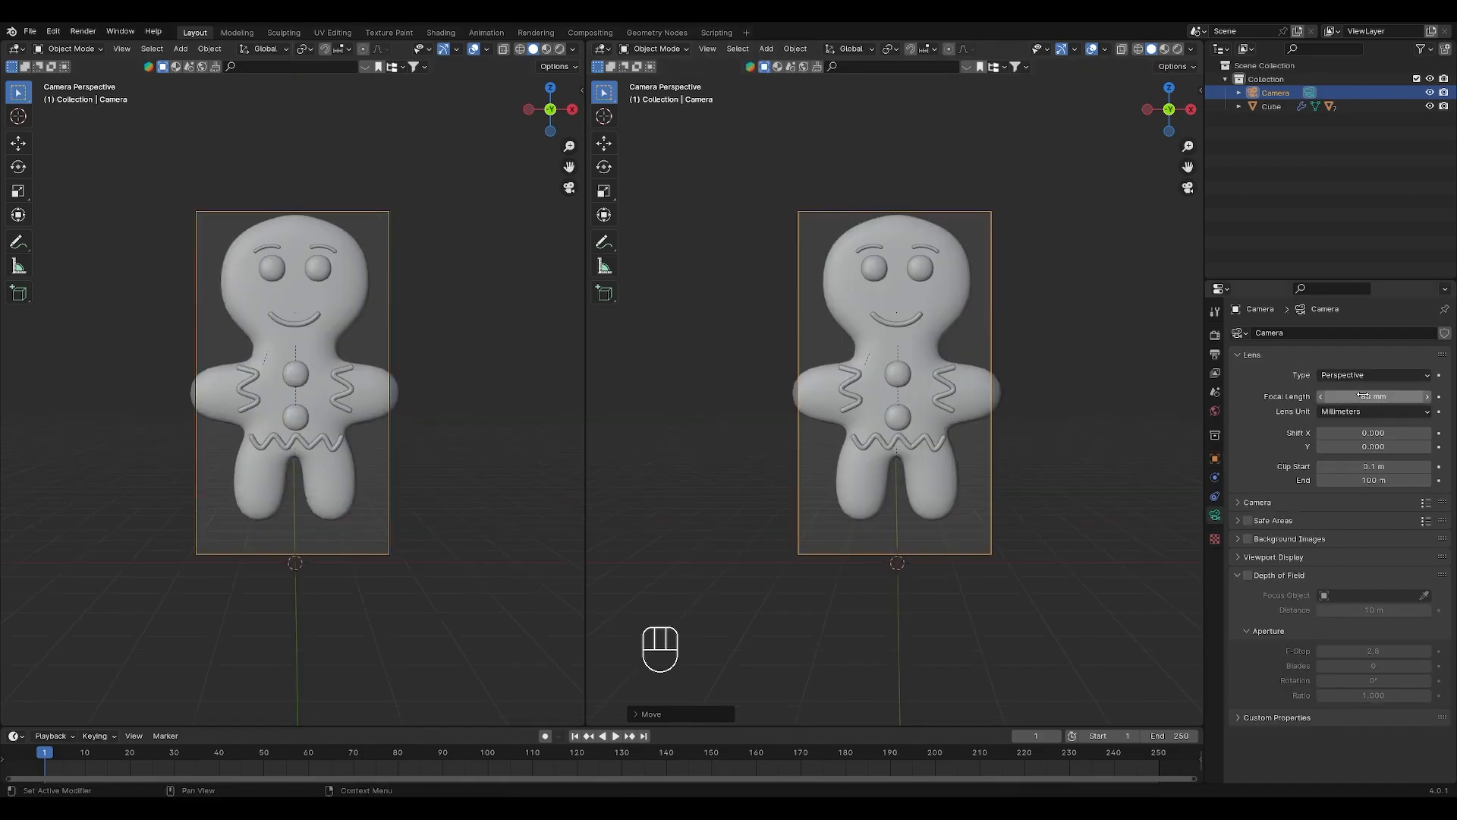
- Pull the camera back along its local Z until the whole character fits the frame with margins, and save the file
key(g)
key(z)
key(z)
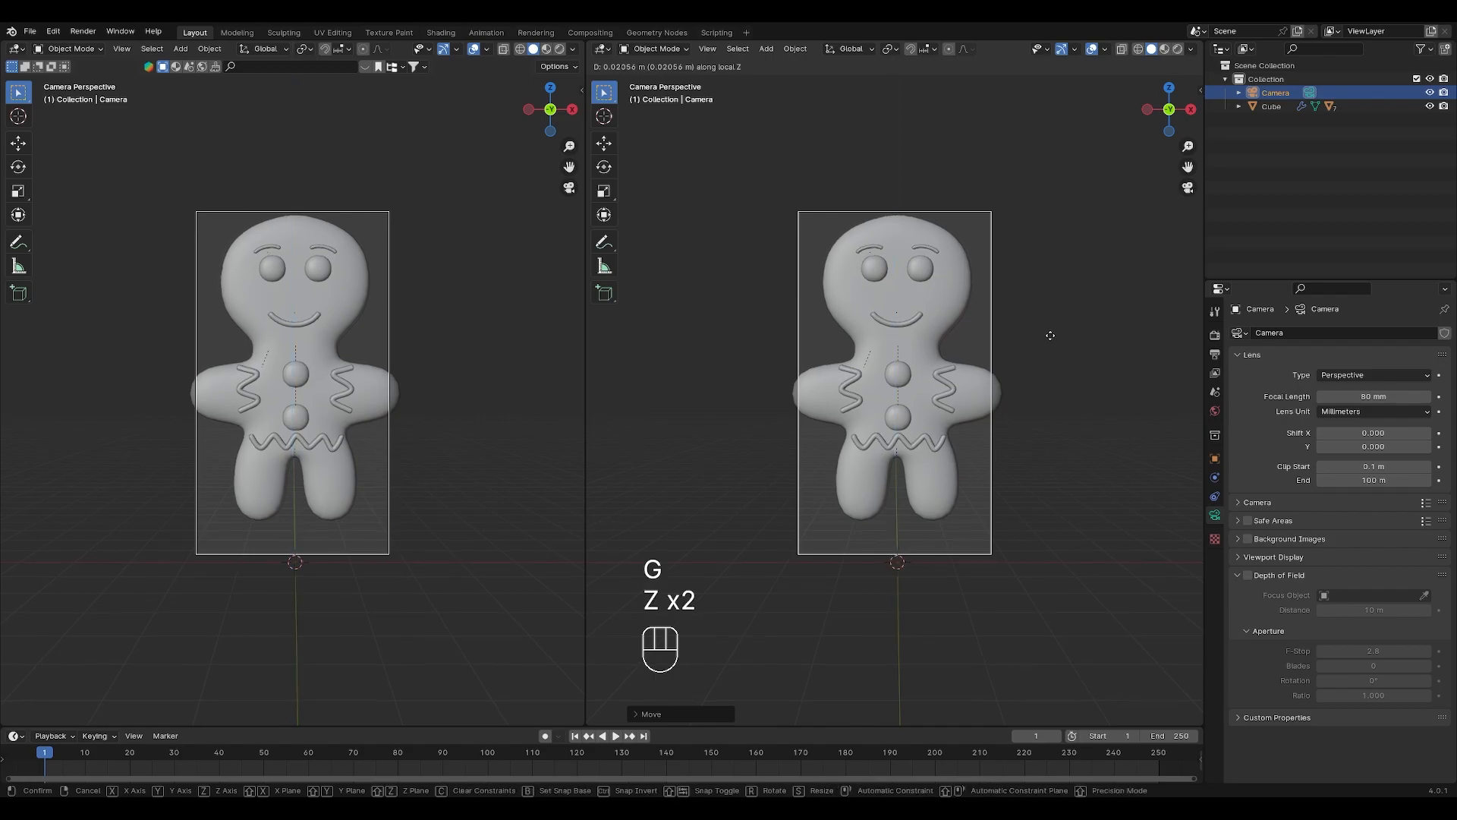
click(1104, 487)
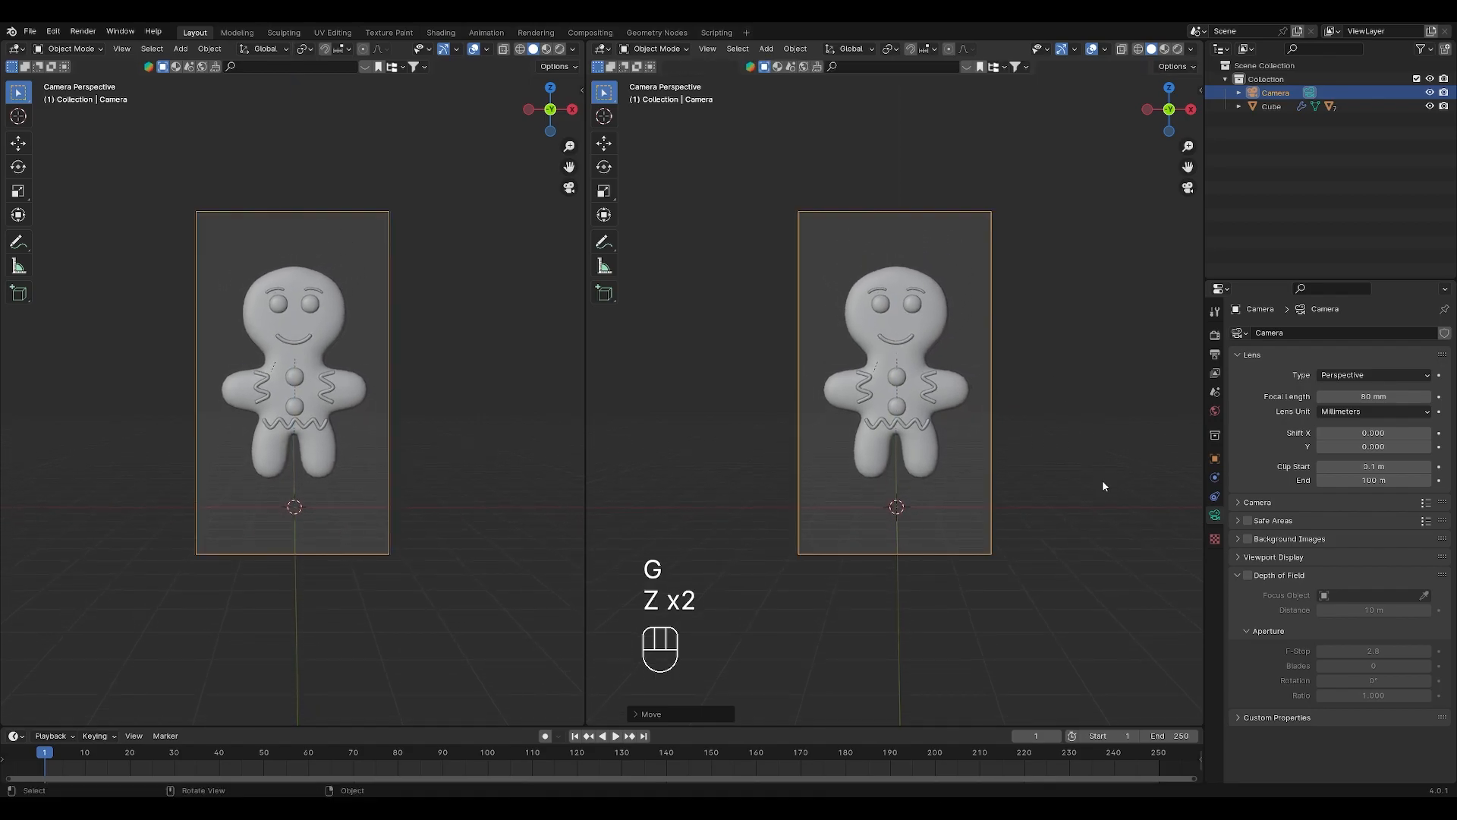
key(ctrl+s)
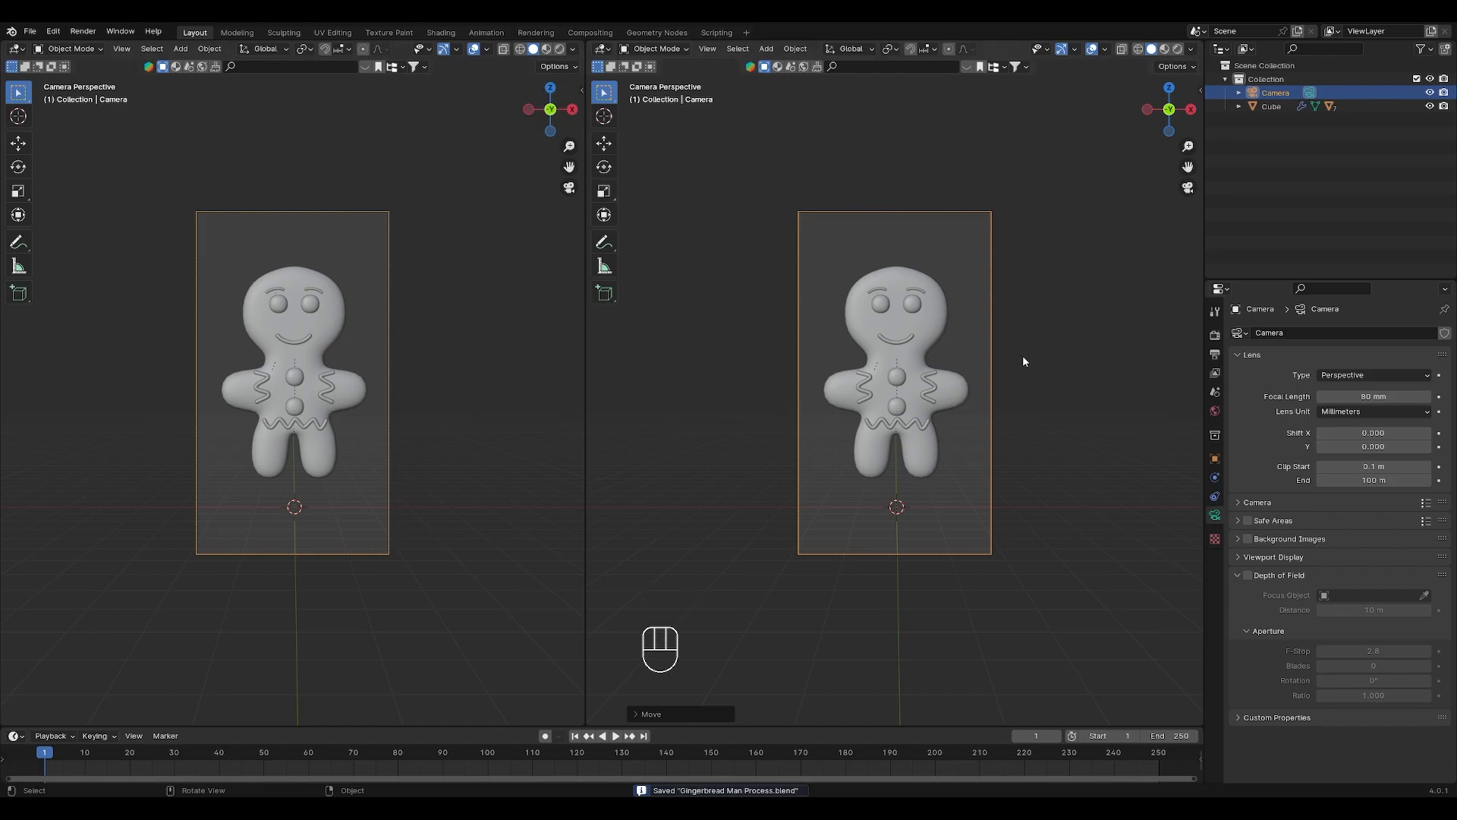
- Add an area light at the world origin and show the camera viewport in rendered shading
key(shift+a)
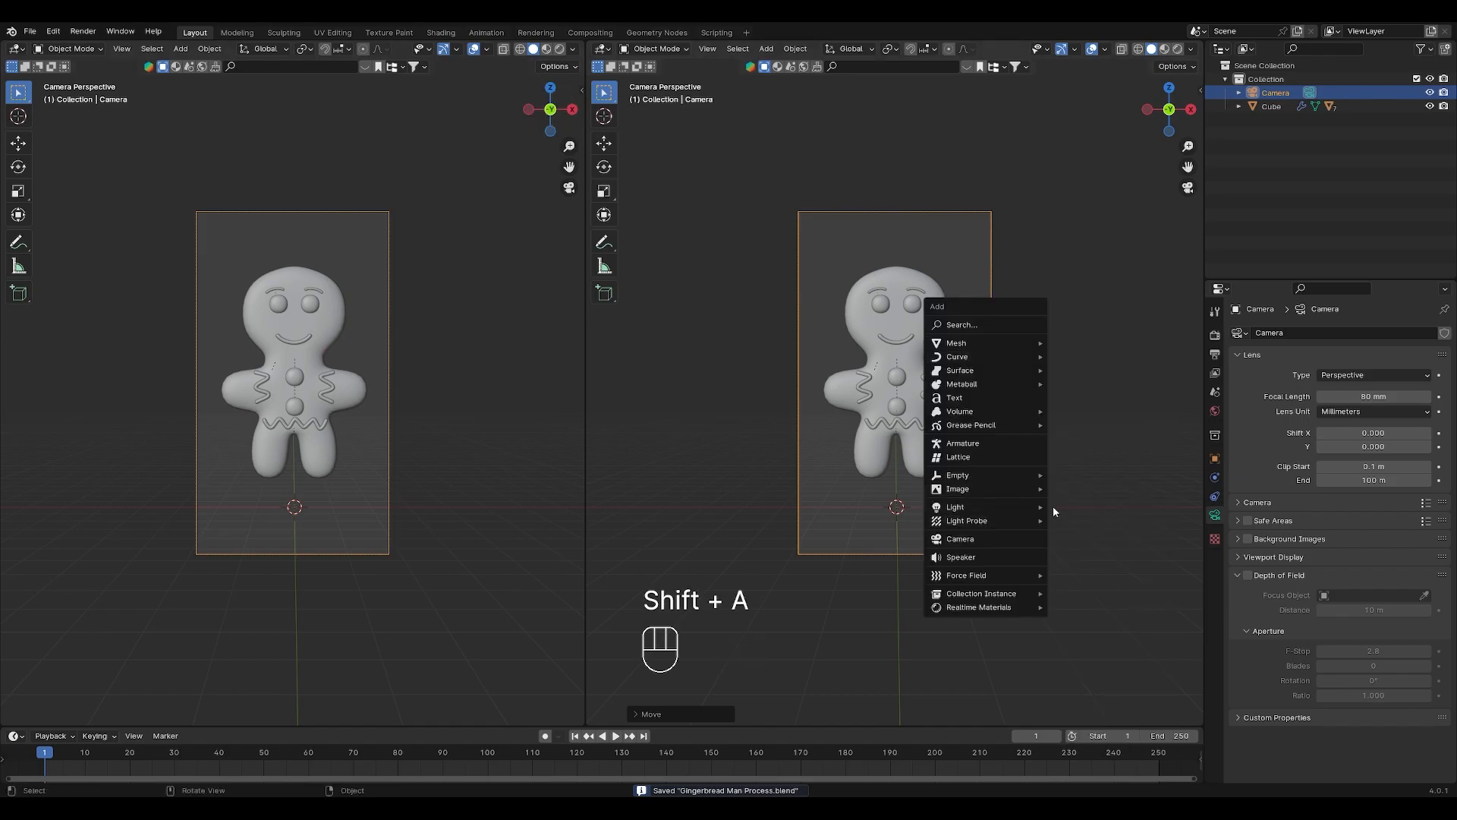
mouse_move(1020, 508)
click(1081, 551)
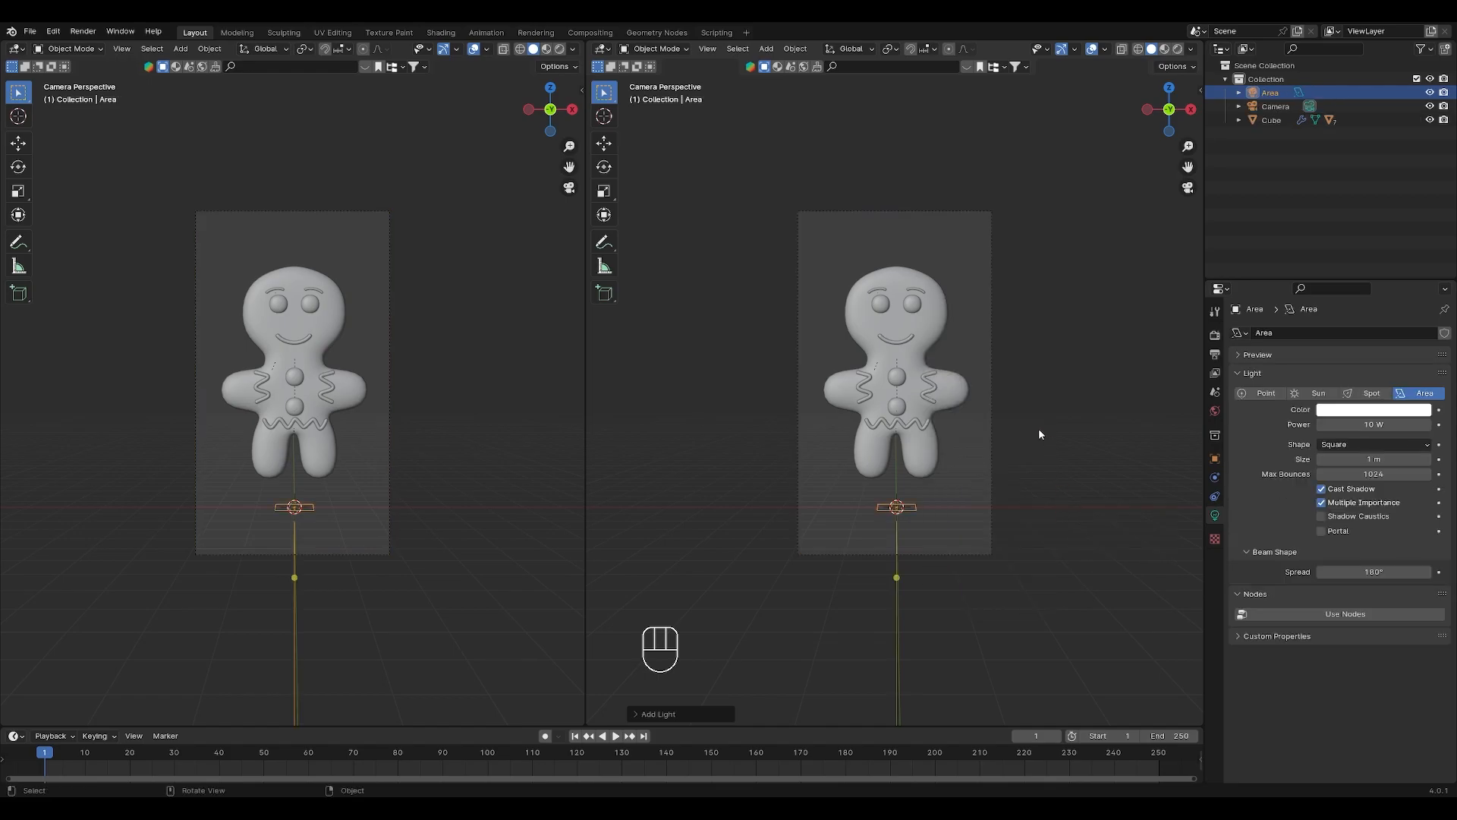
click(559, 50)
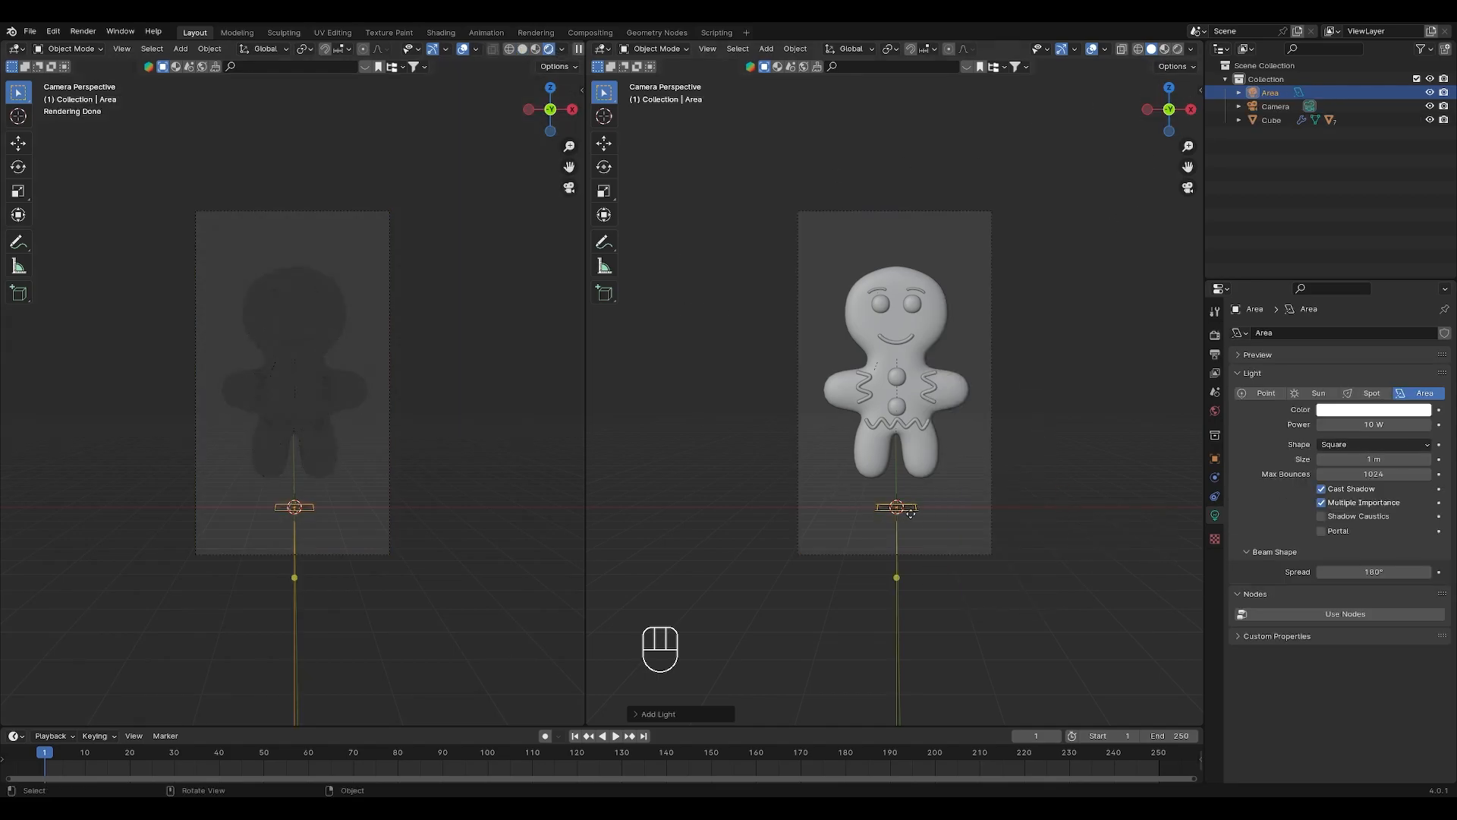
- Place the area light above and slightly behind the character's head, and scale it up to about three times its size
key(g)
key(z)
click(1026, 220)
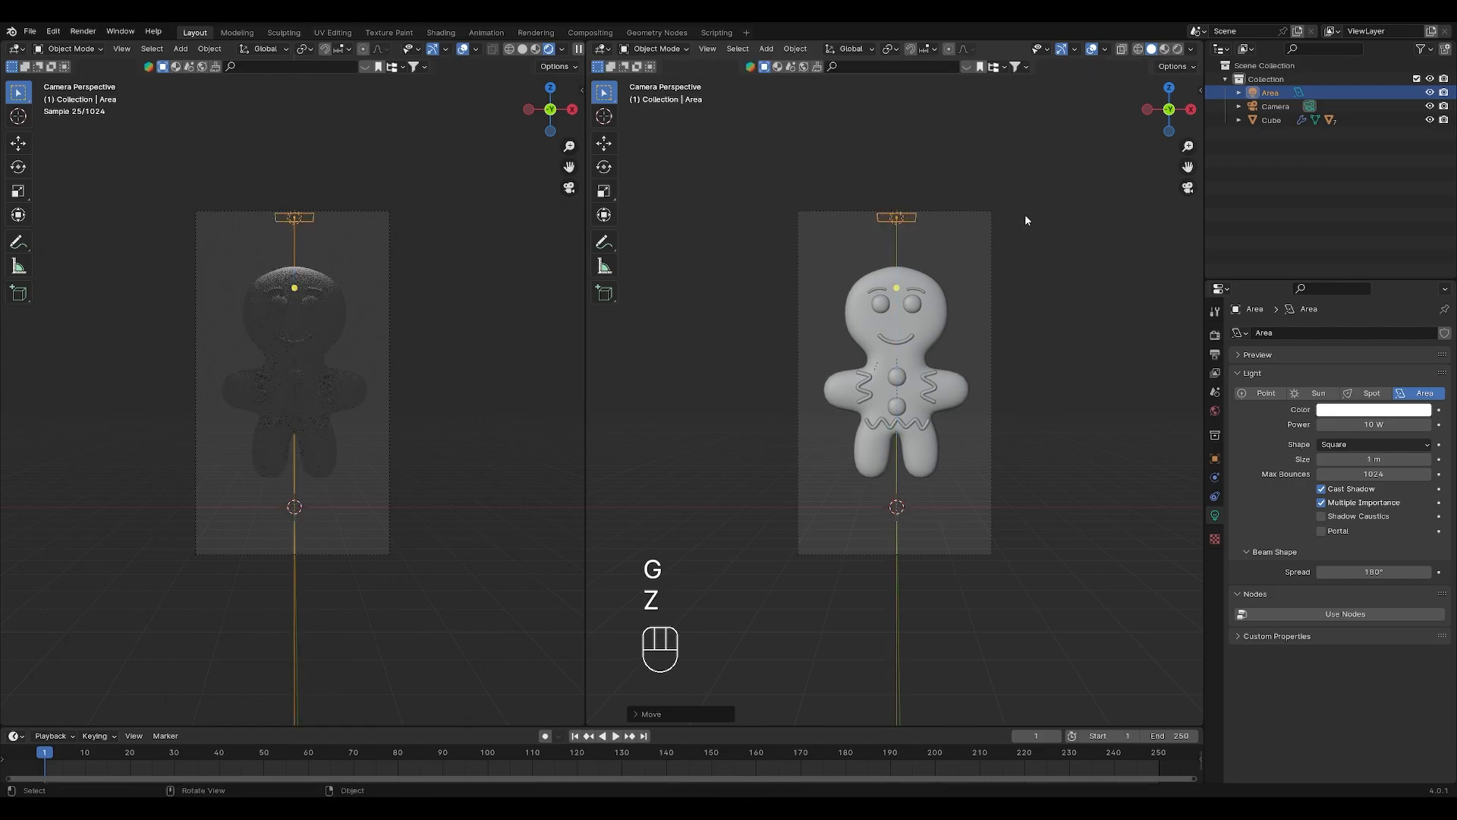
click(1170, 88)
key(g)
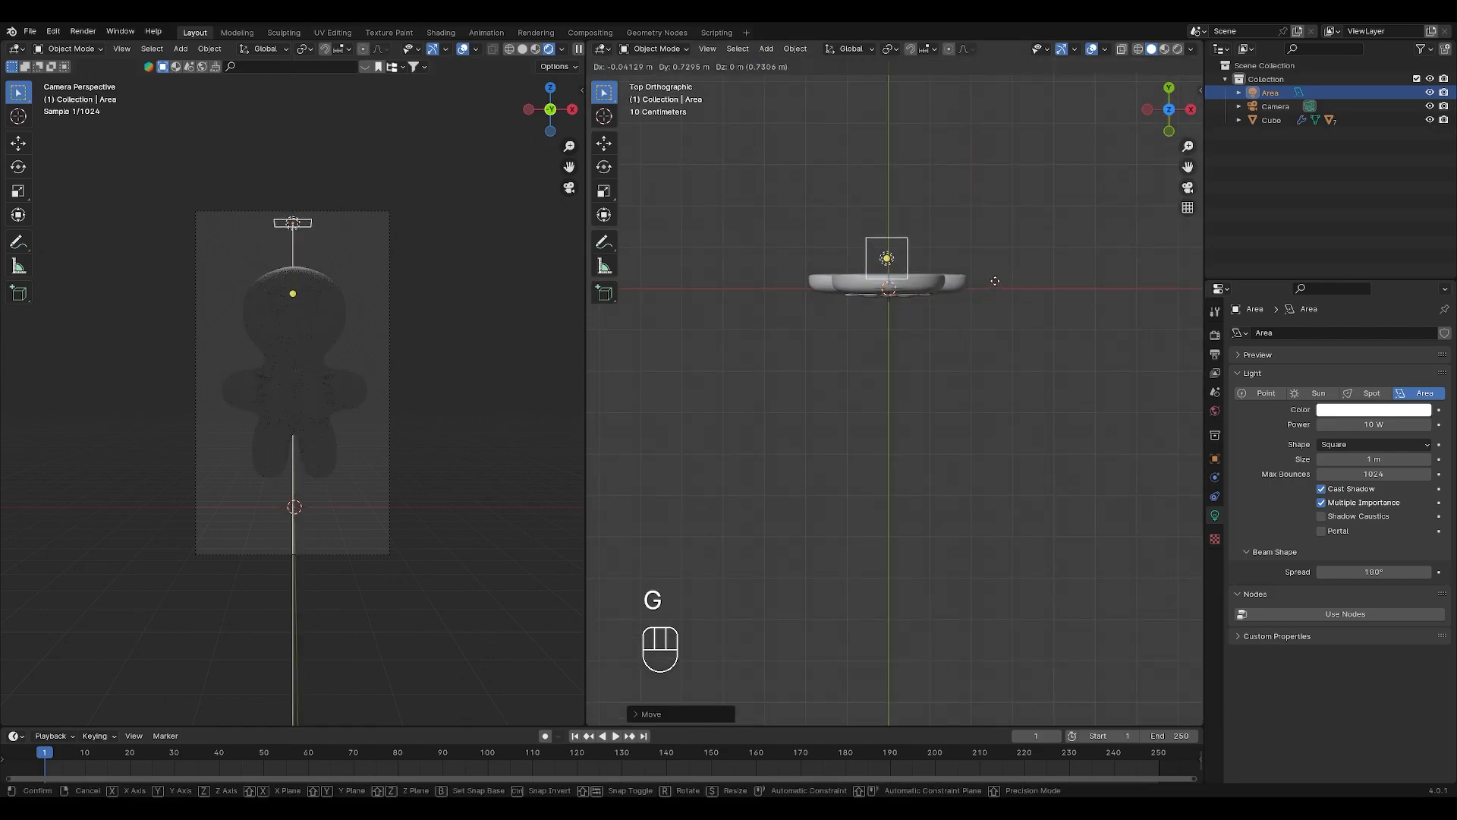
key(s)
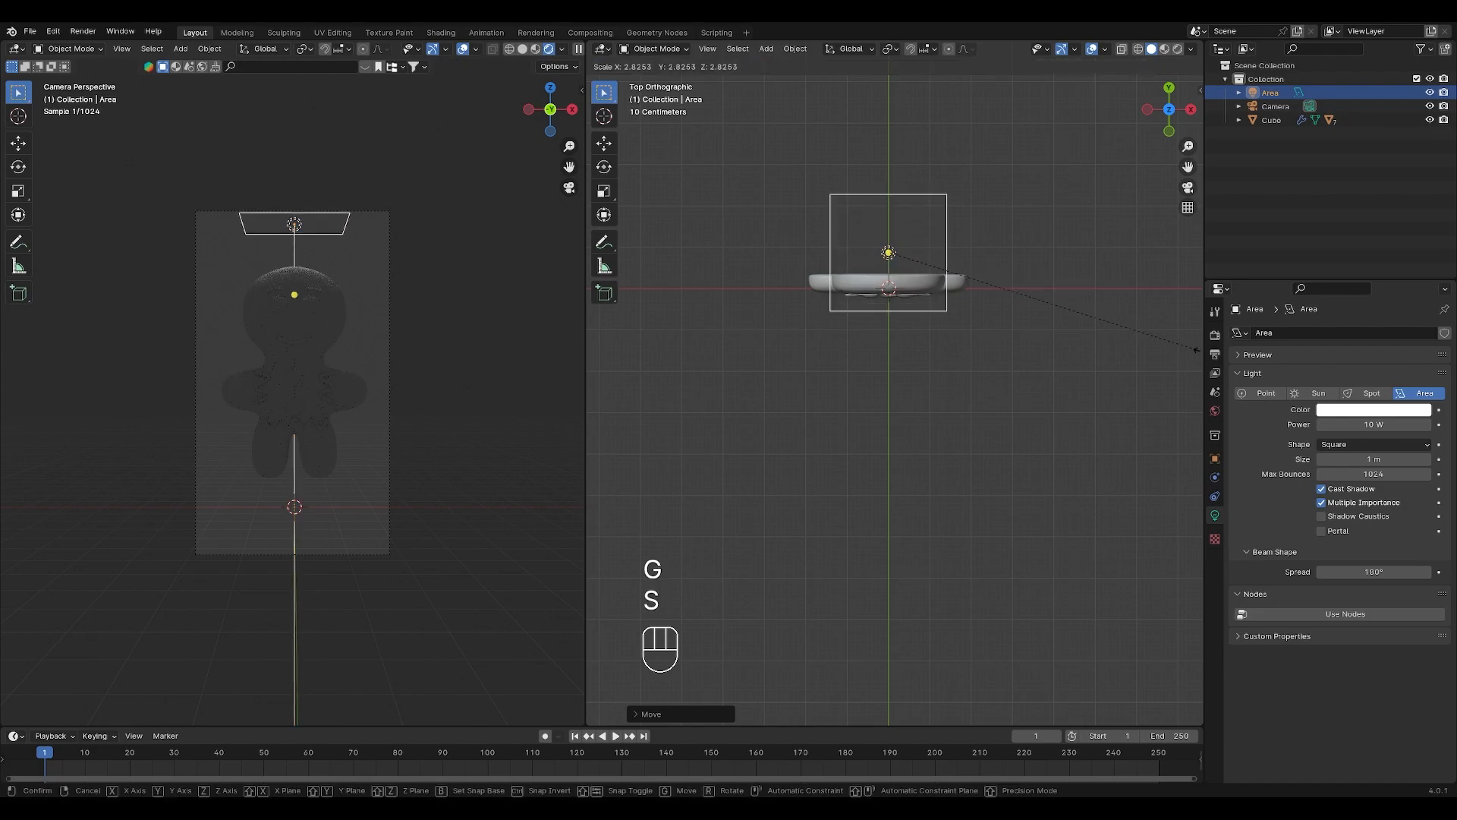
click(628, 374)
key(g)
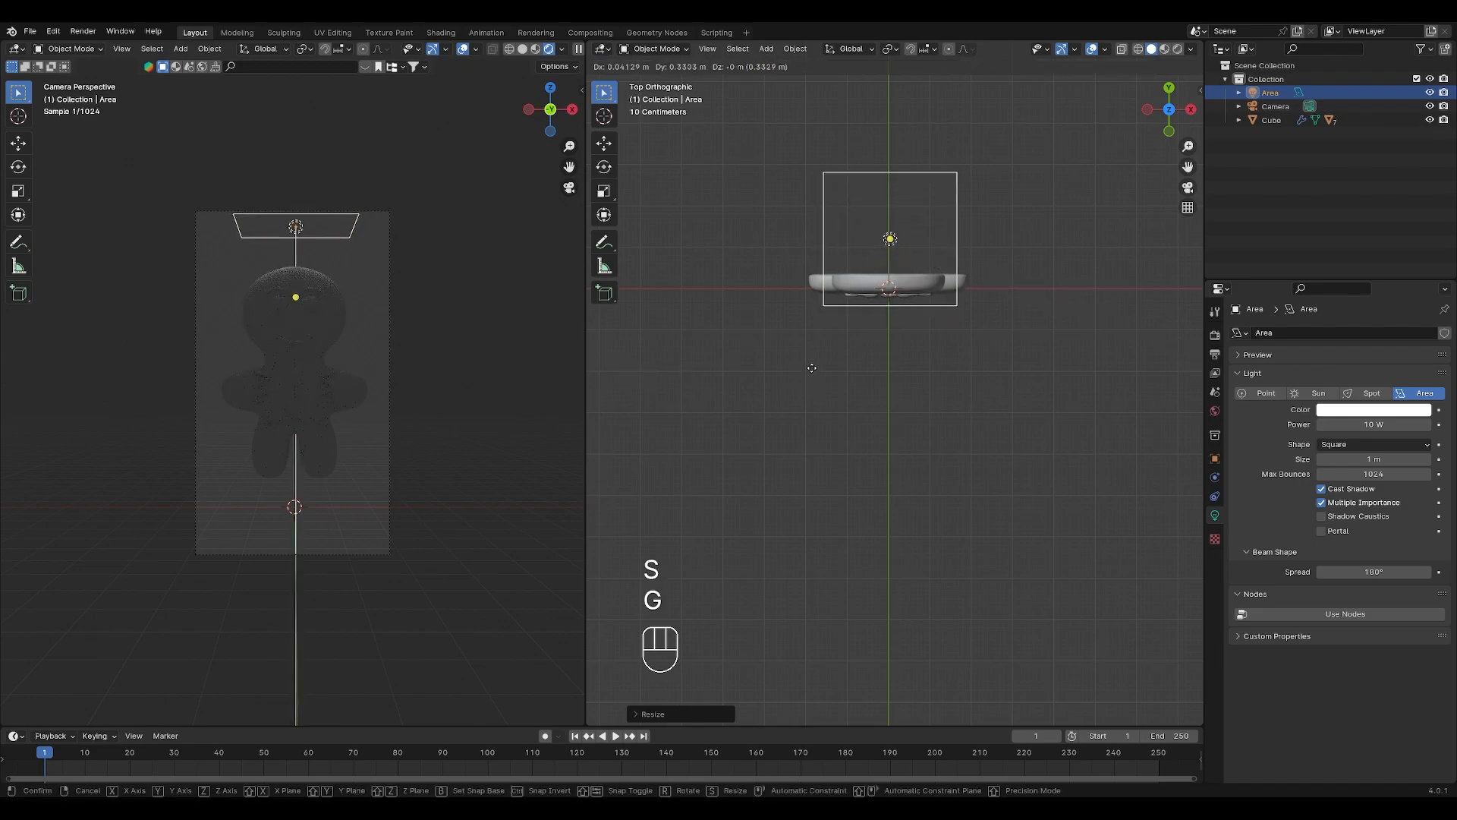
click(812, 375)
- Set the area light's power to 500 W and raise it along Z out of the camera frame
click(1382, 427)
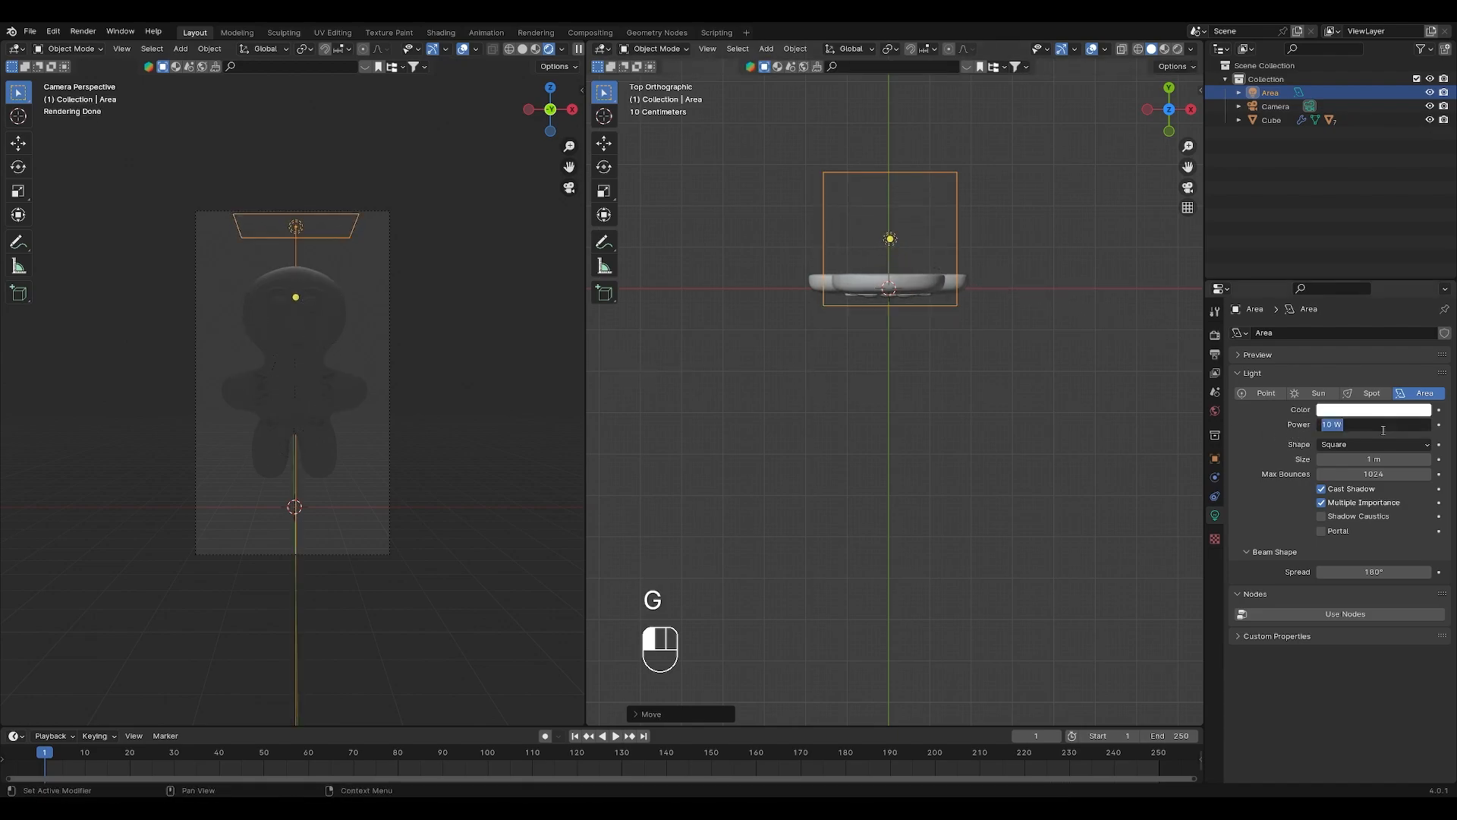
text(500)
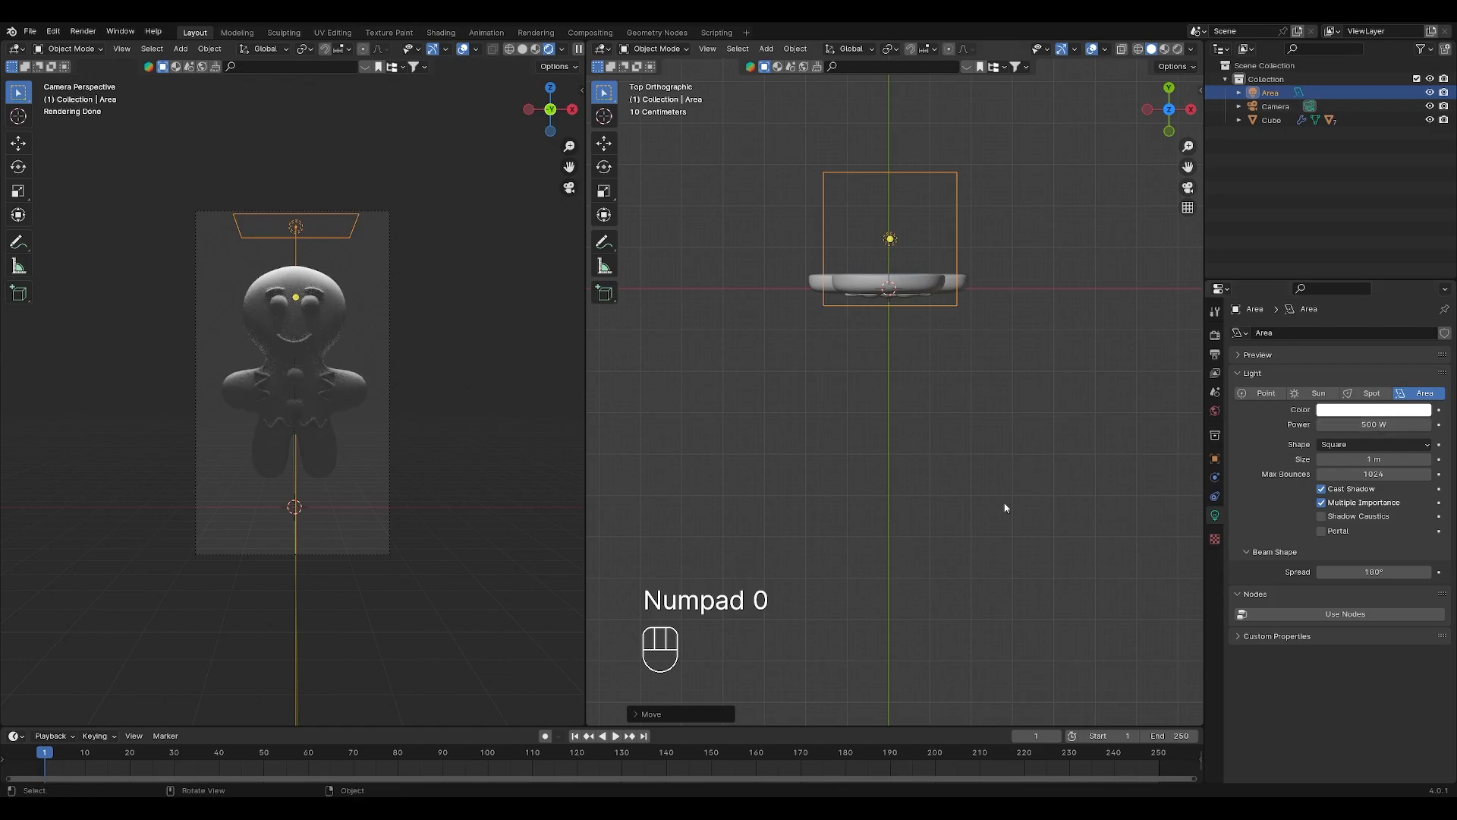
middle_drag(940, 512, 936, 449)
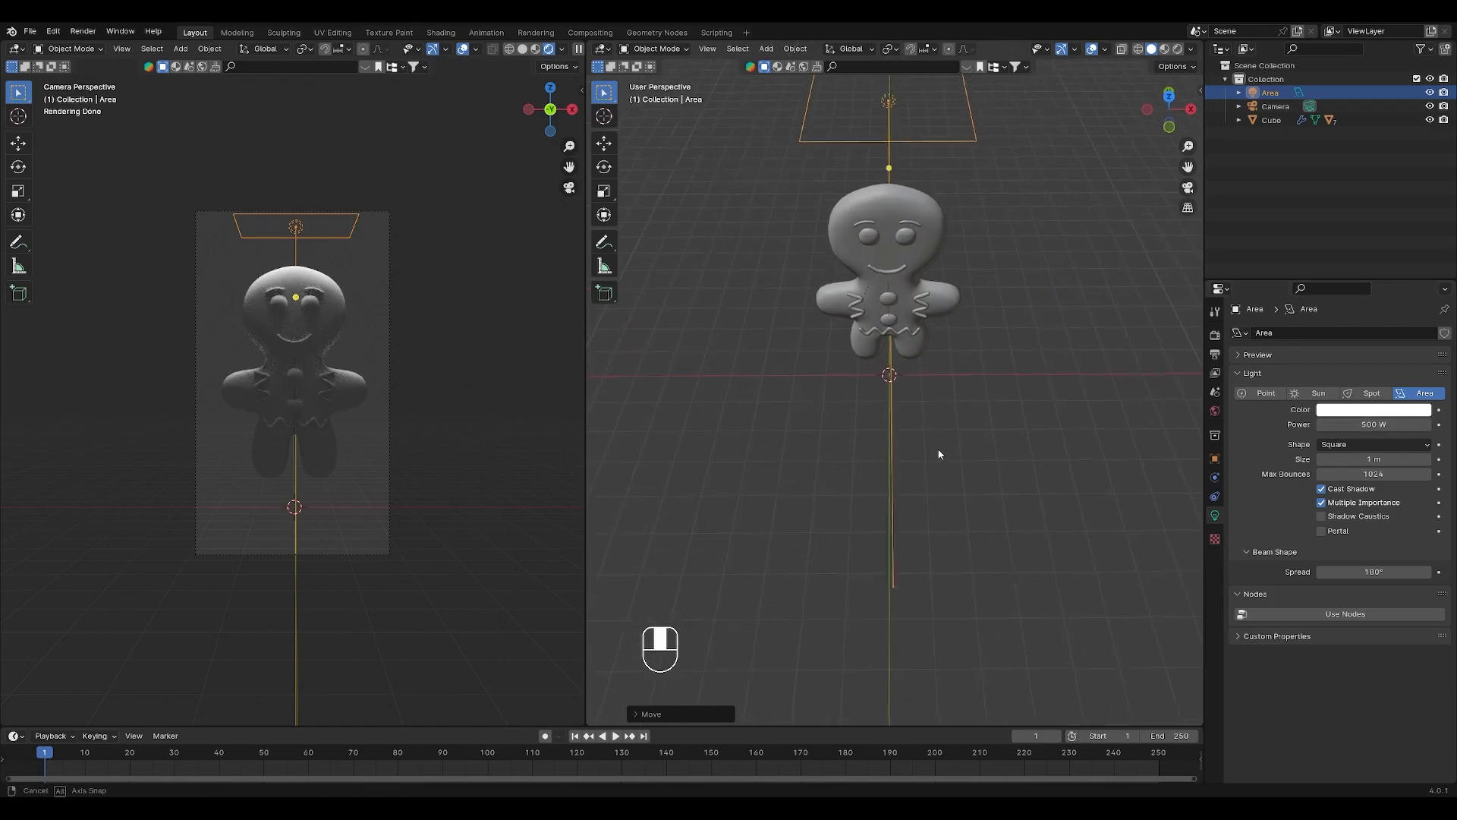
key(g)
key(z)
click(1032, 435)
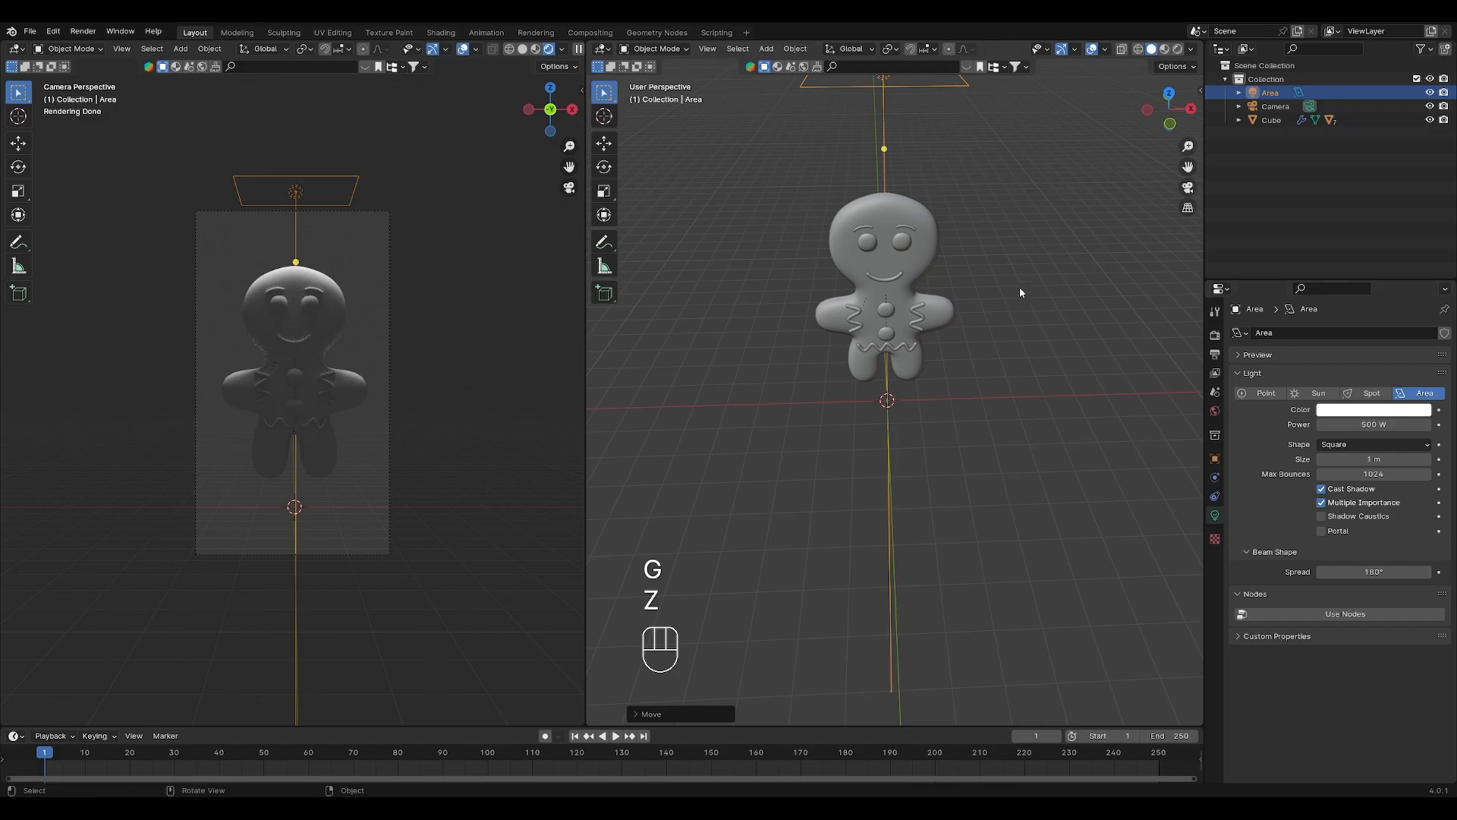
- Duplicate the area light and place the copy in front of the character, offset about 2.1 m in X and -3.4 m in Y
click(1169, 99)
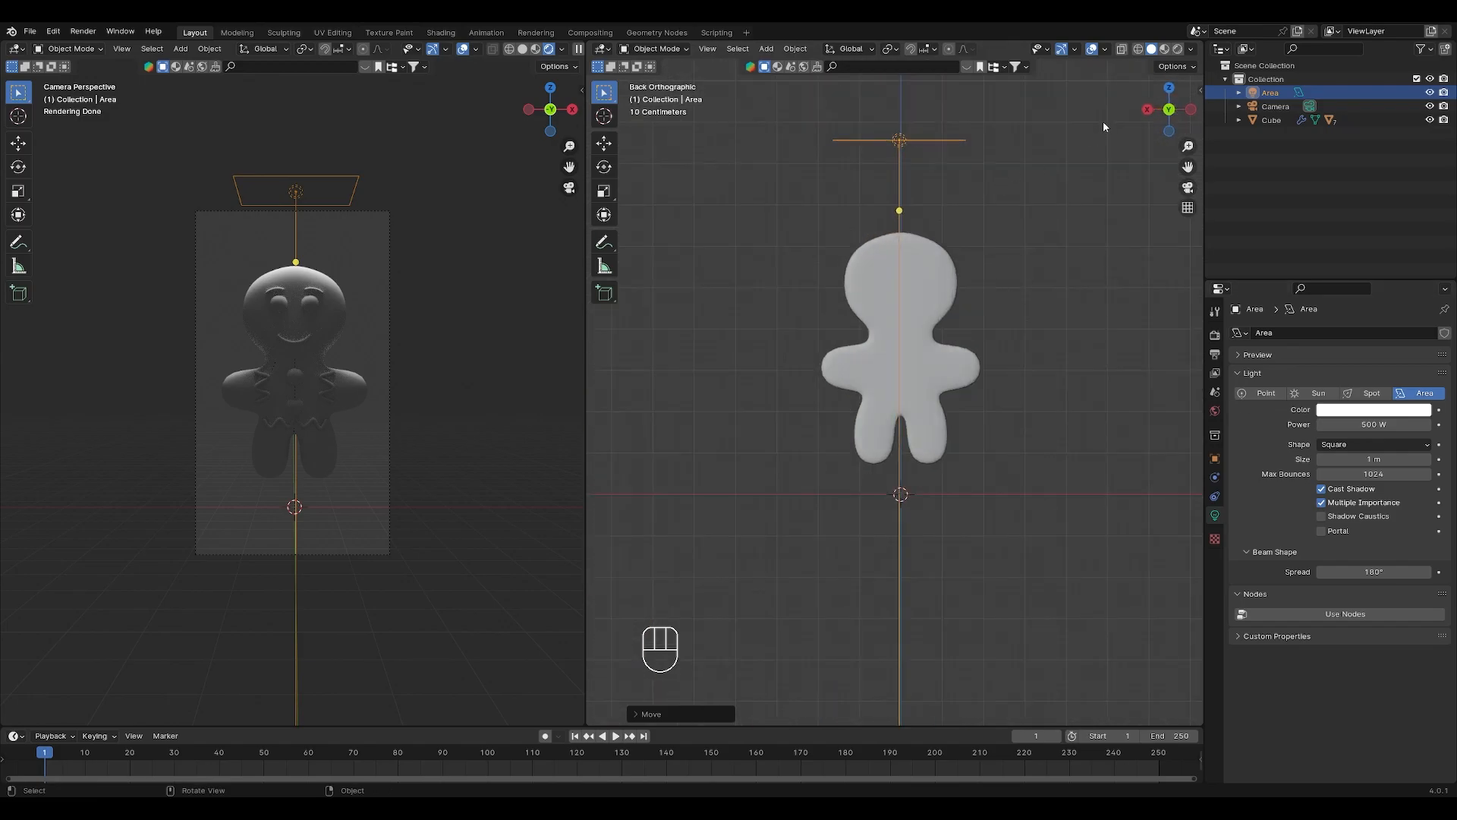
click(1168, 90)
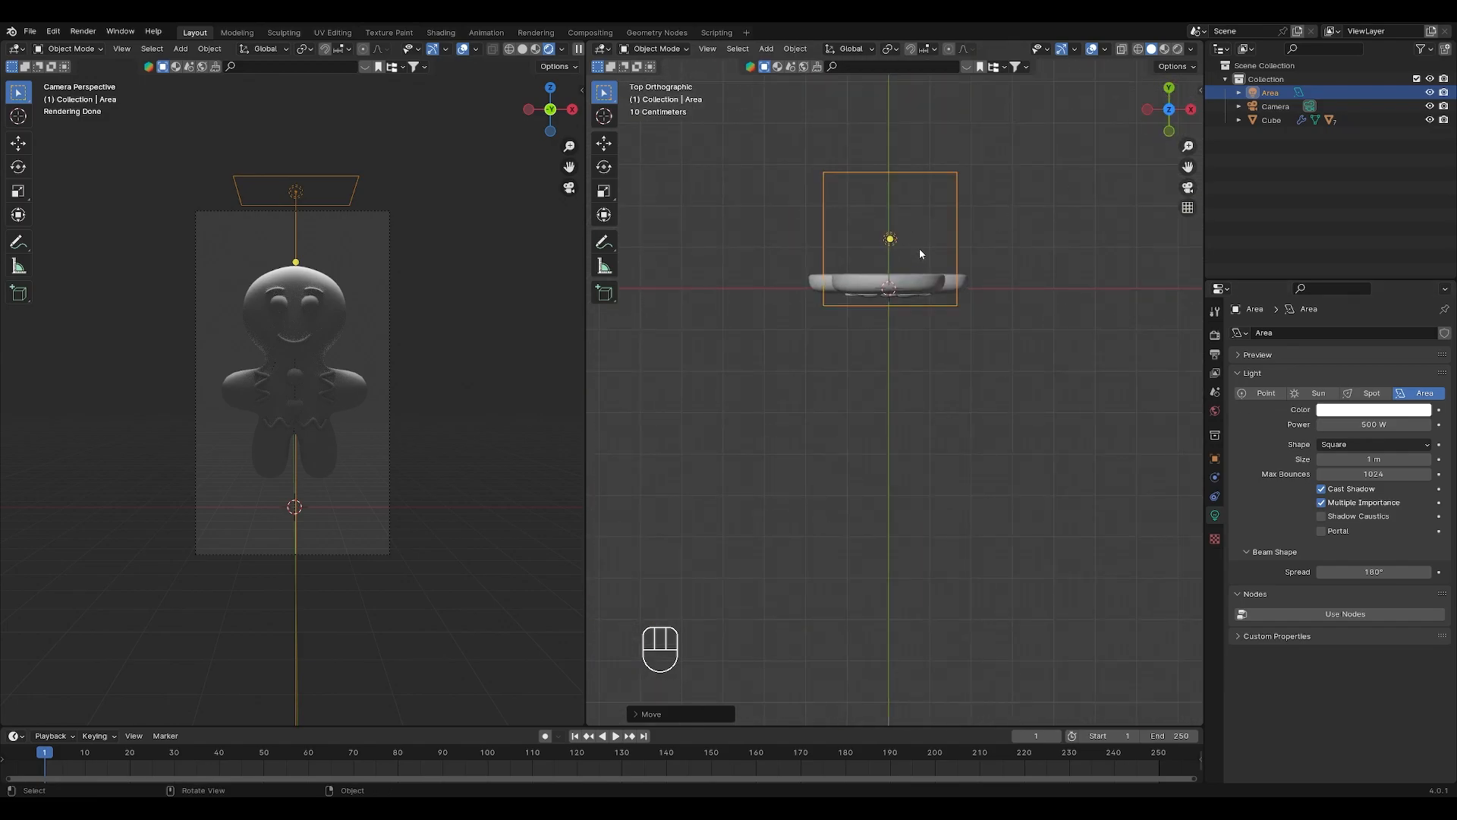
key(shift+d)
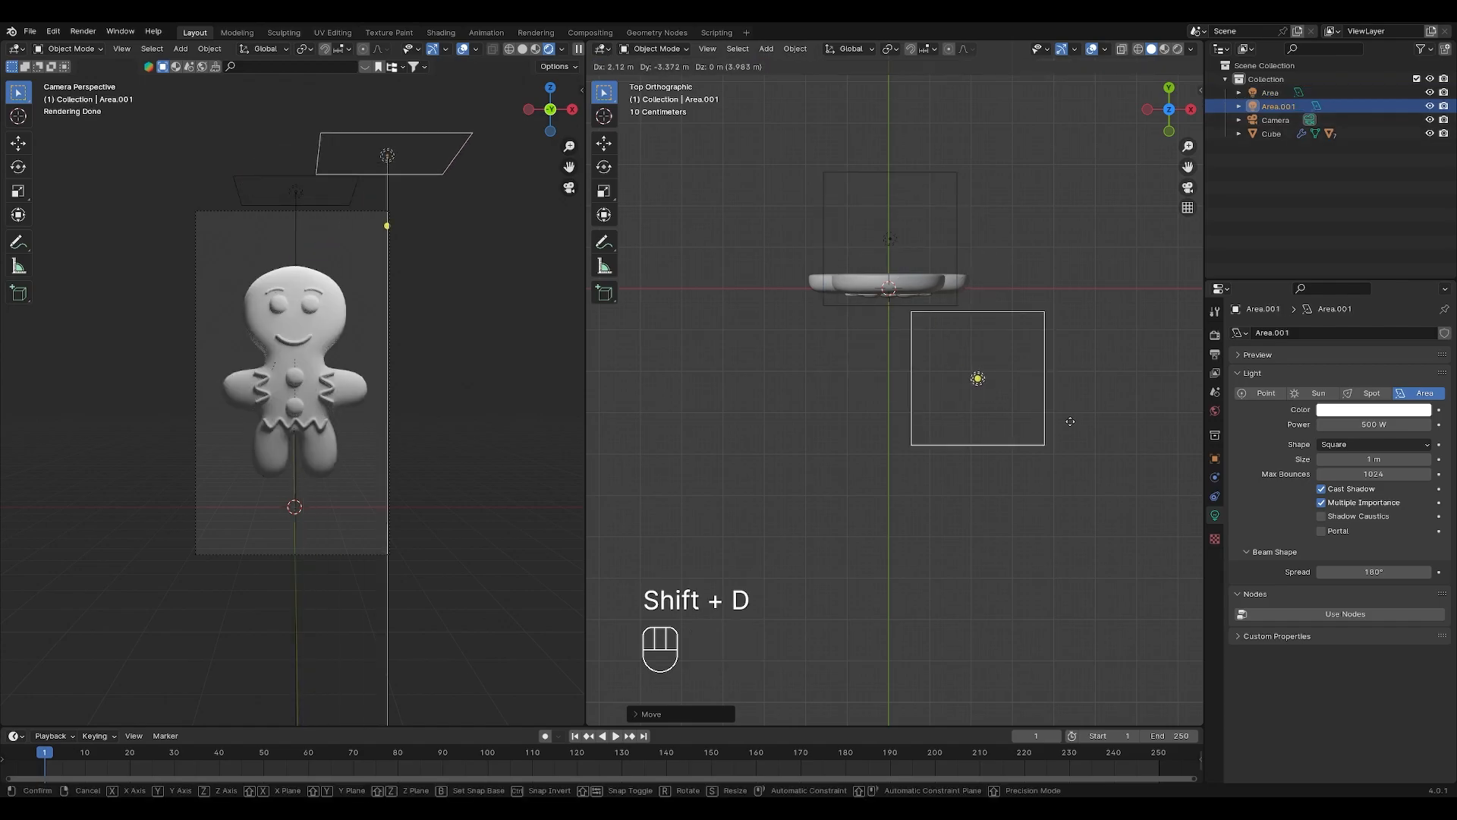
click(958, 503)
middle_drag(958, 503, 971, 408)
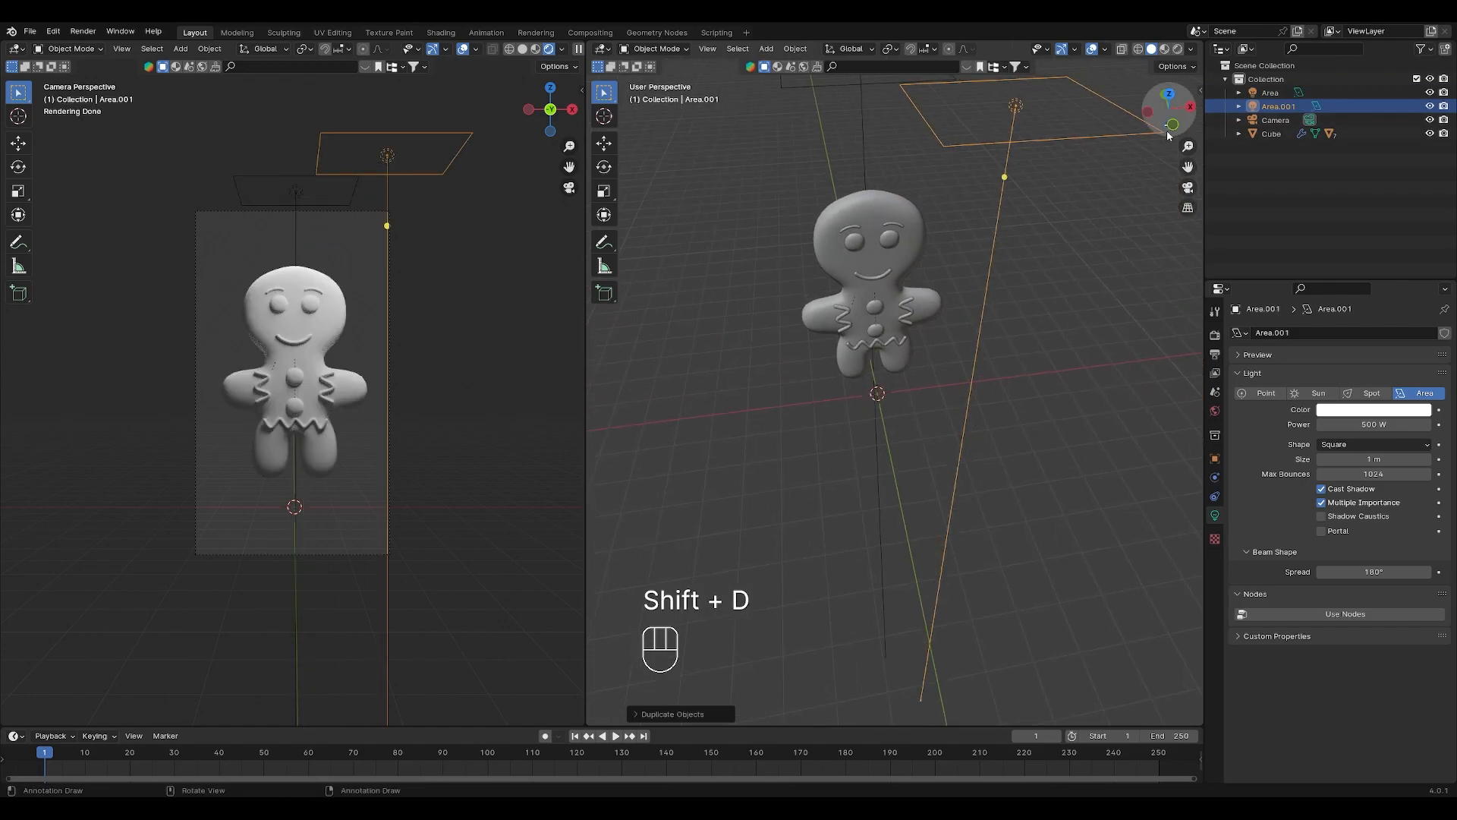
click(1167, 131)
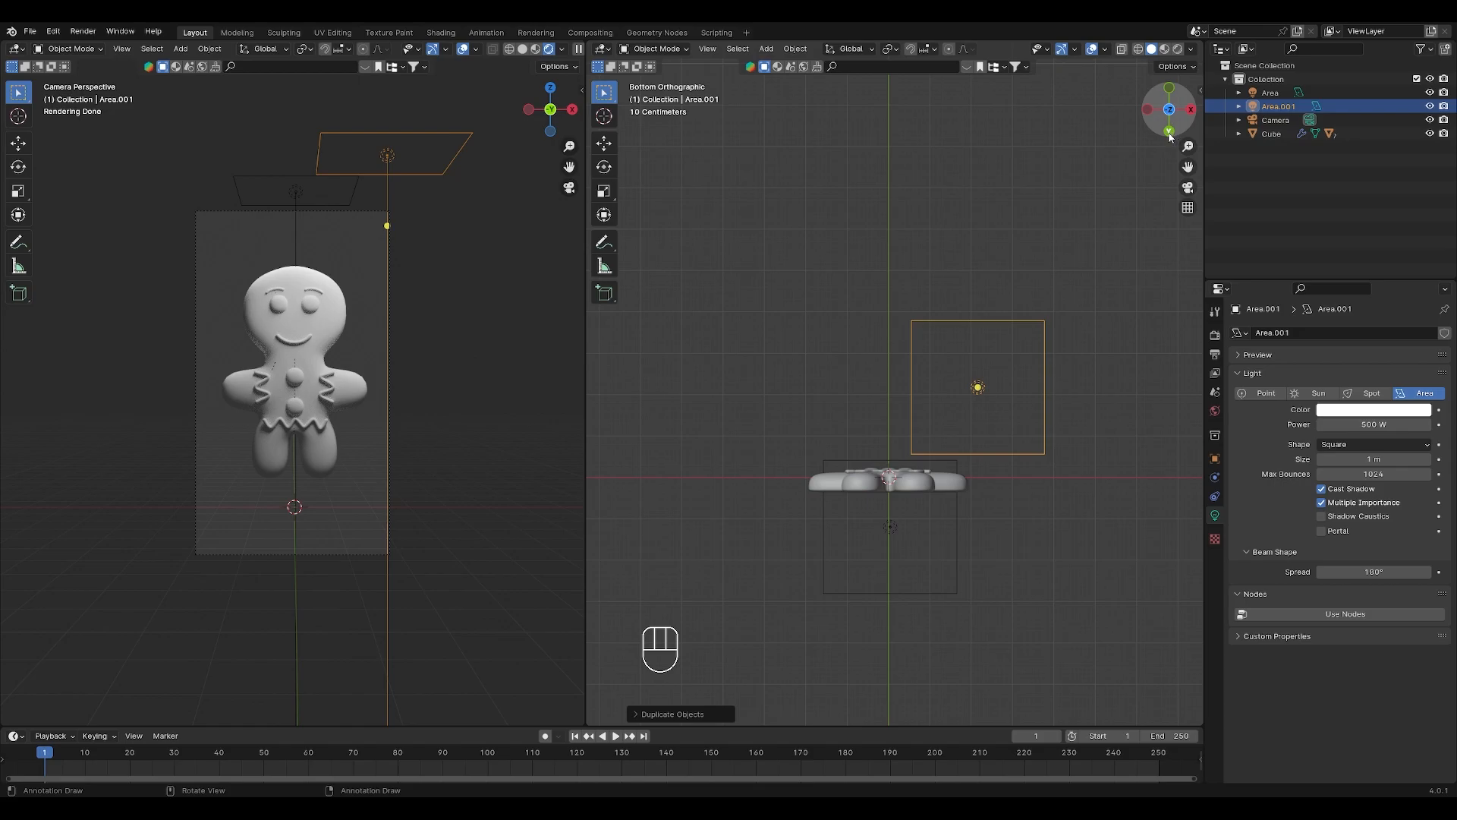
click(1169, 133)
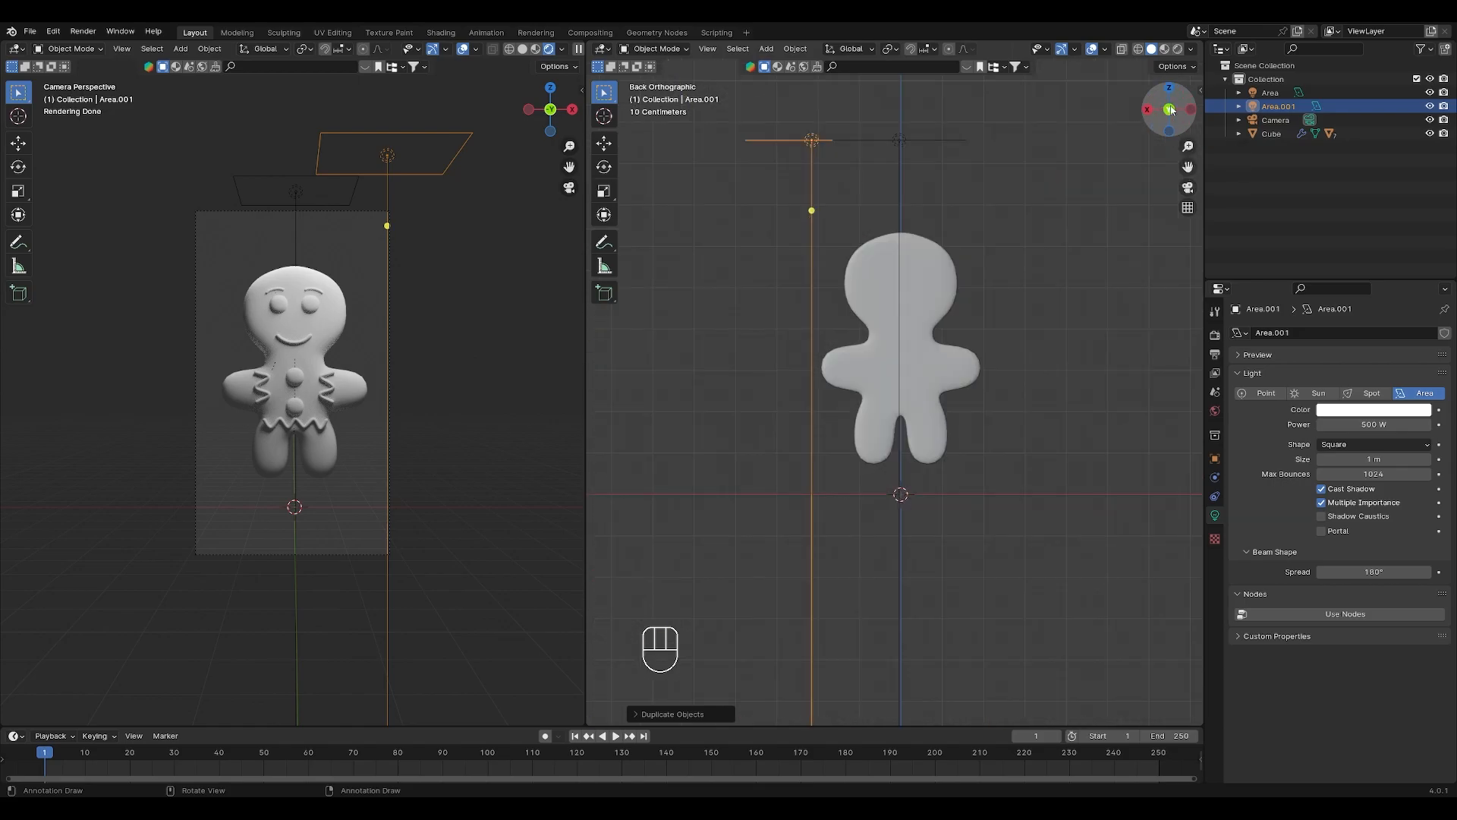
- Aim the copied area light at the character, rotating it about 21° in the front view and turning it inward in the top view
click(1170, 109)
key(r)
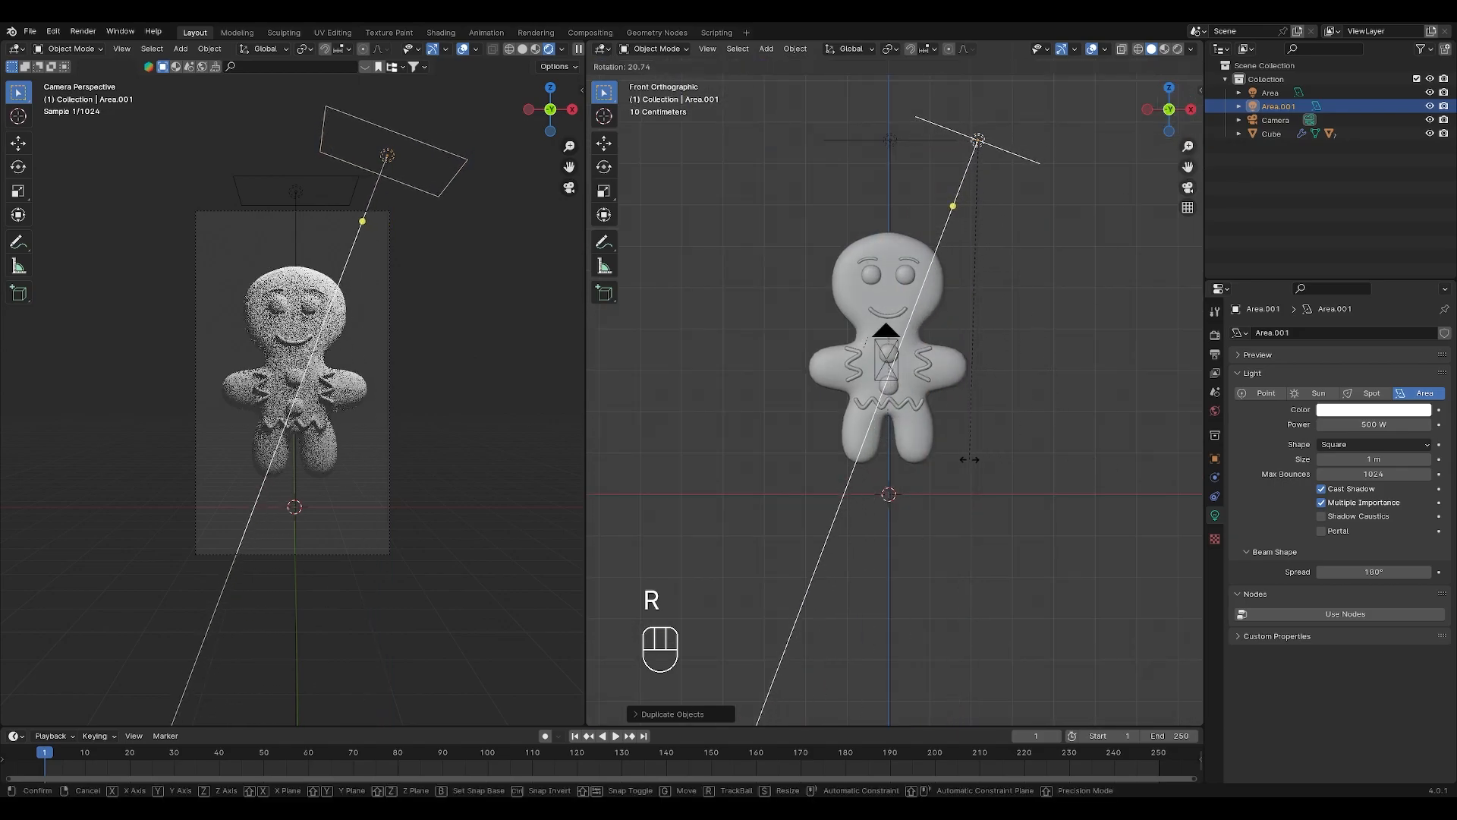
click(970, 459)
click(1169, 90)
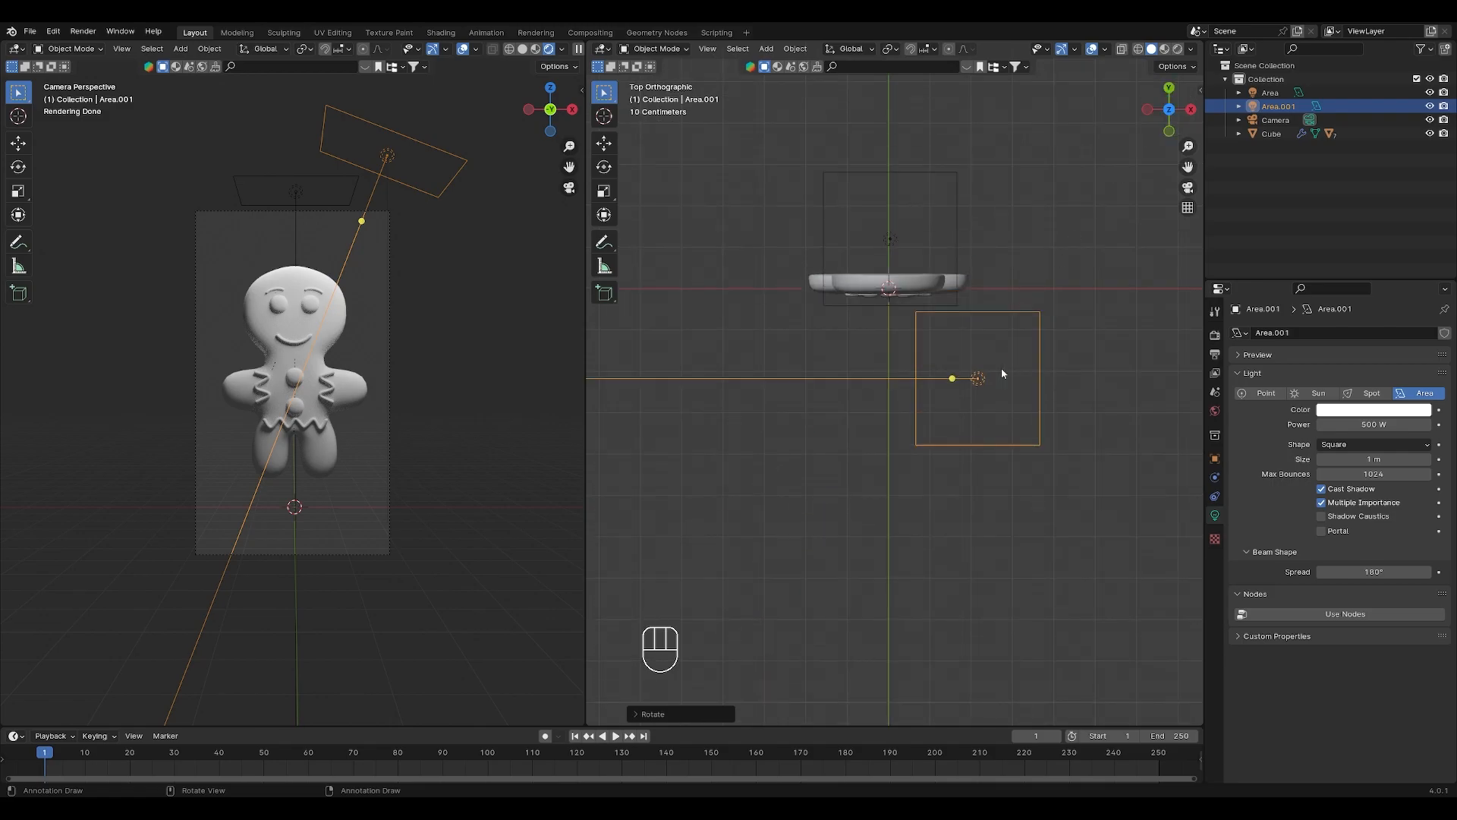
key(r)
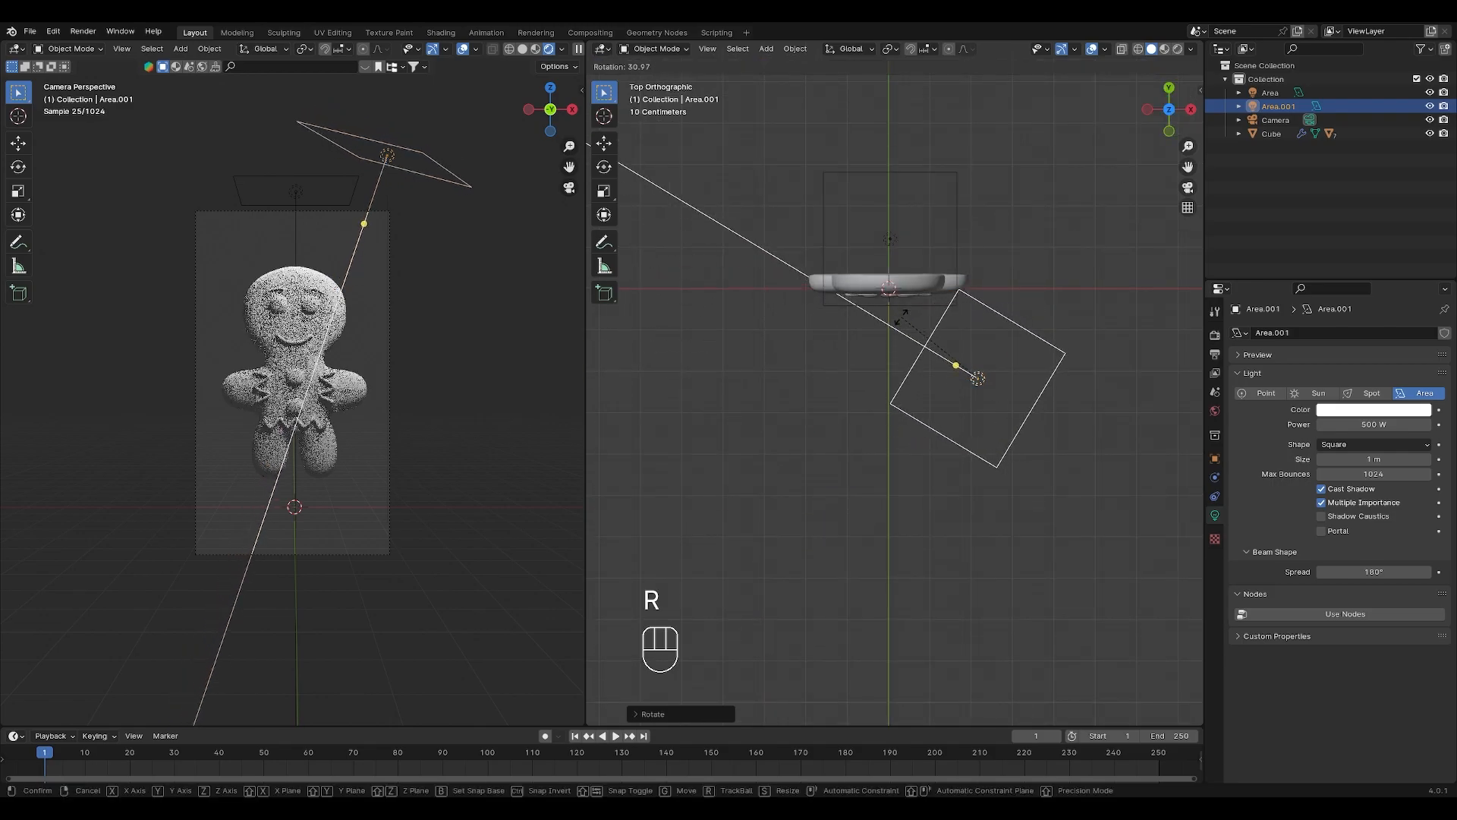
click(908, 334)
- Move the copied area light slightly outward and lower in the front view, and tilt it further toward the character
middle_drag(907, 336, 968, 352)
drag(1171, 133, 1165, 122)
click(1167, 121)
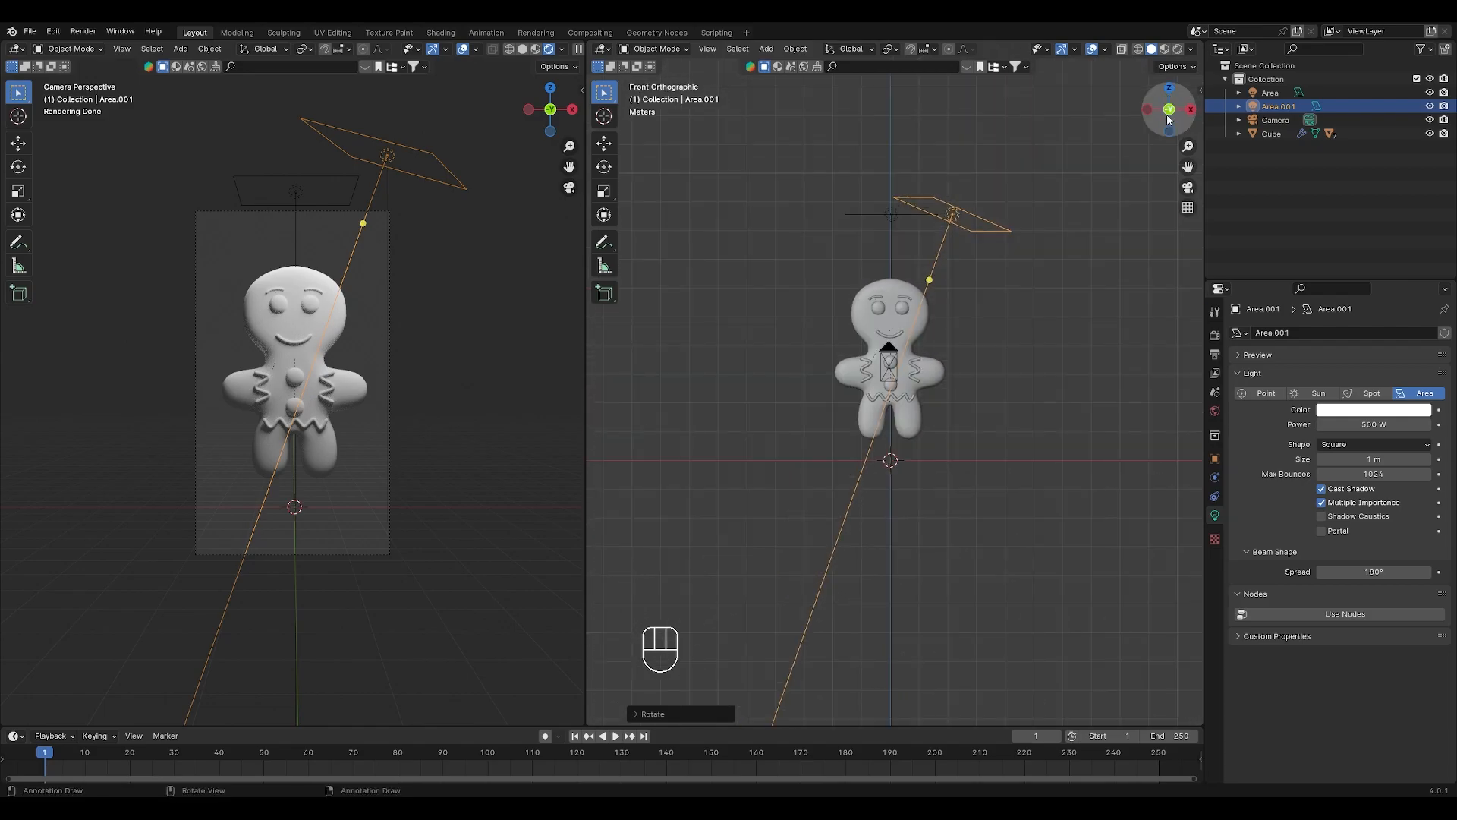
key(g)
click(1046, 311)
key(r)
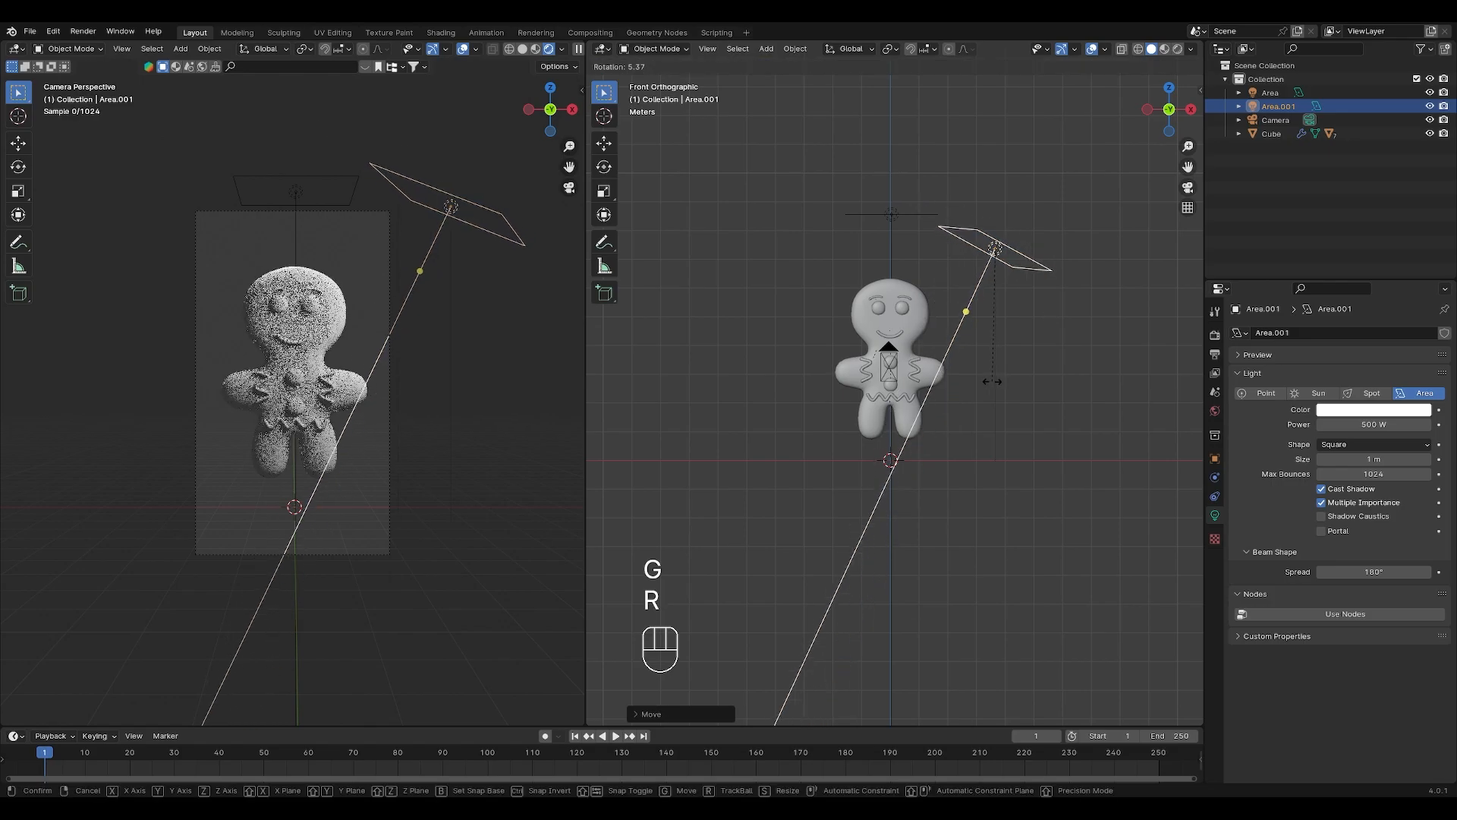
click(1021, 327)
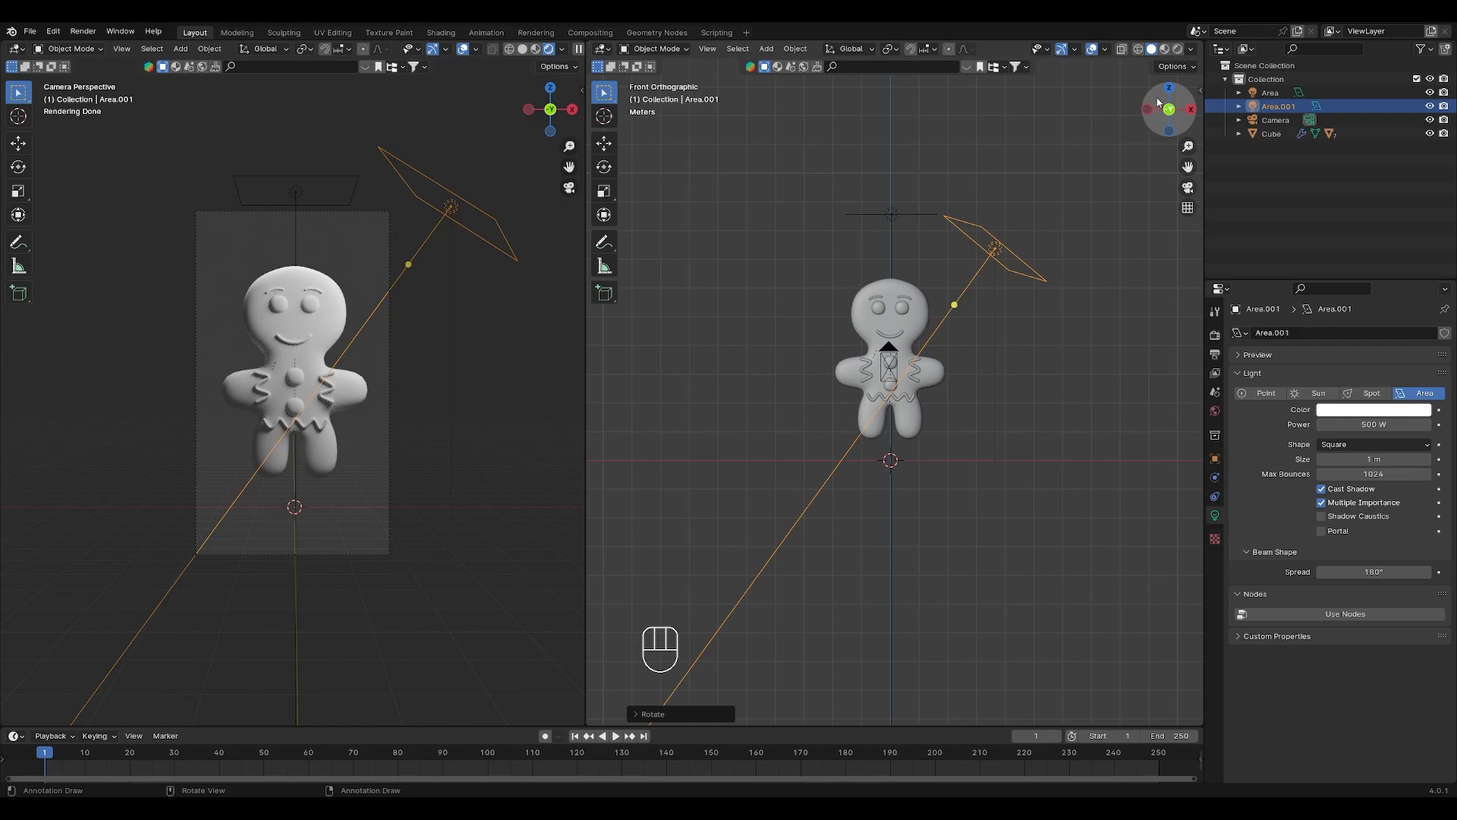
- Duplicate the angled area light to the opposite side of the character and rotate the copy 180° around Z
key(shift+d)
click(809, 285)
key(r)
key(z)
key(KP_1)
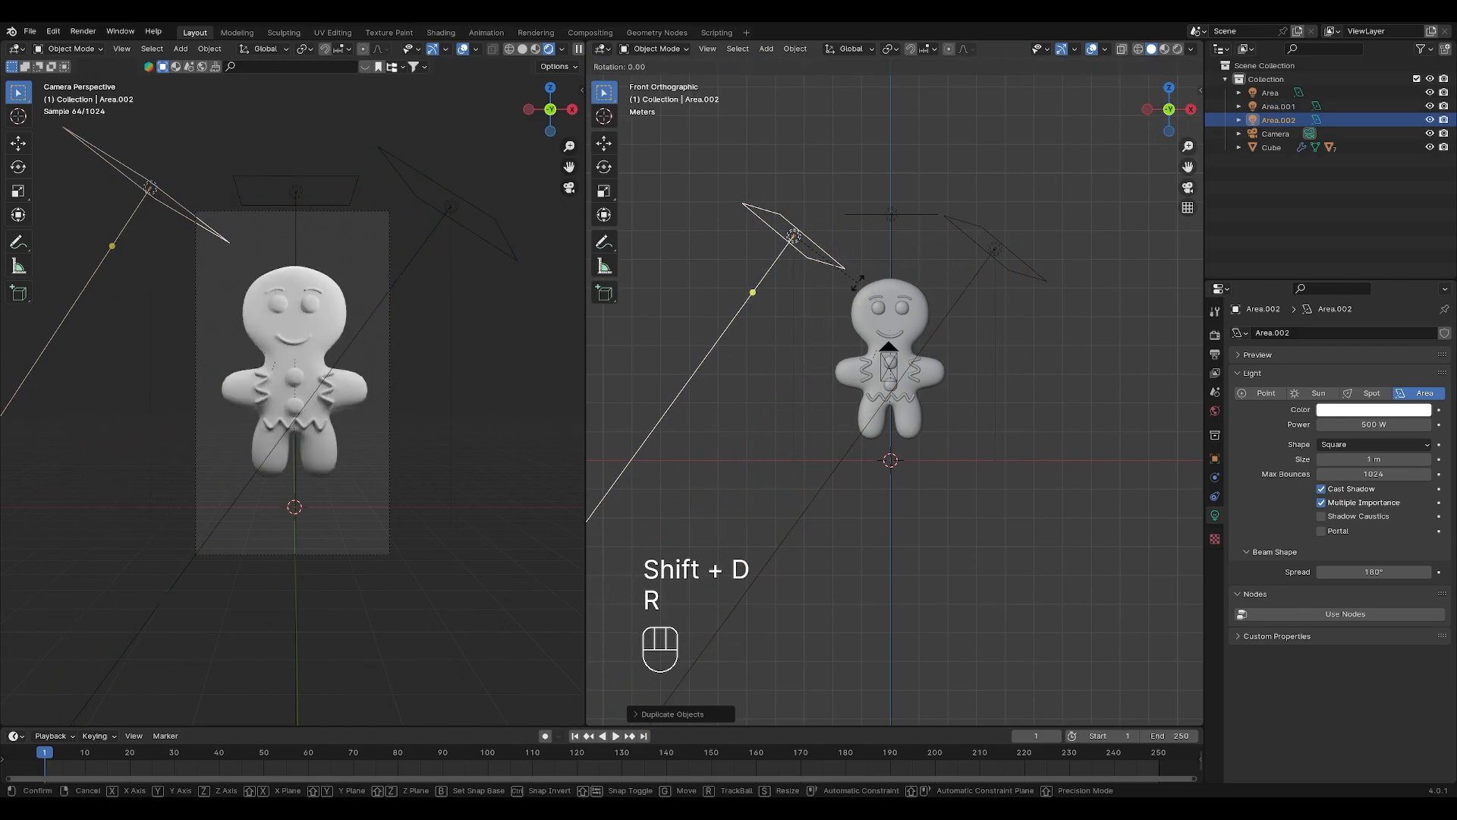
key(KP_8)
key(KP_0)
key(KP_Enter)
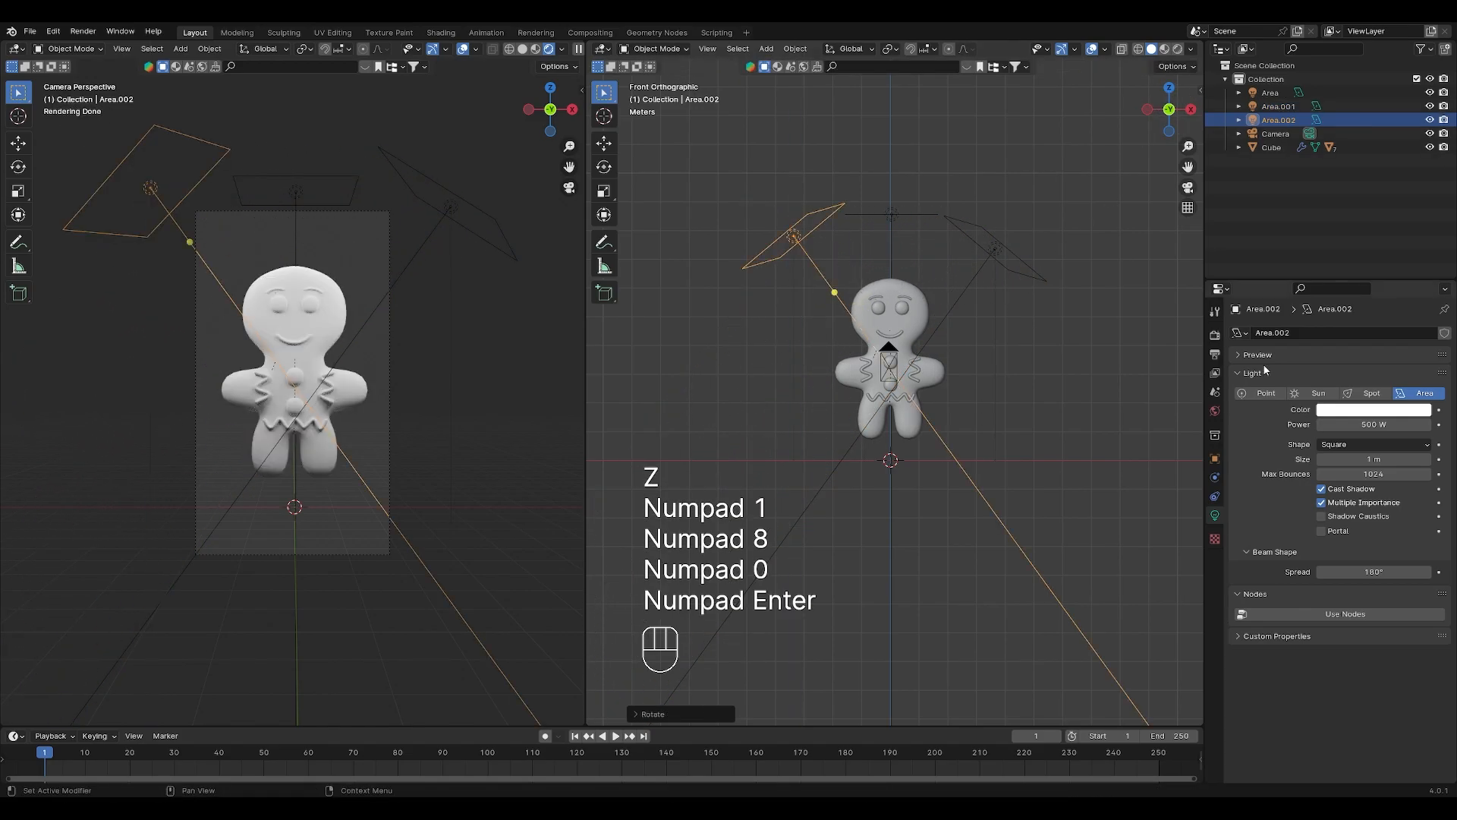
- Set the new area light's power to 200 W
click(1359, 425)
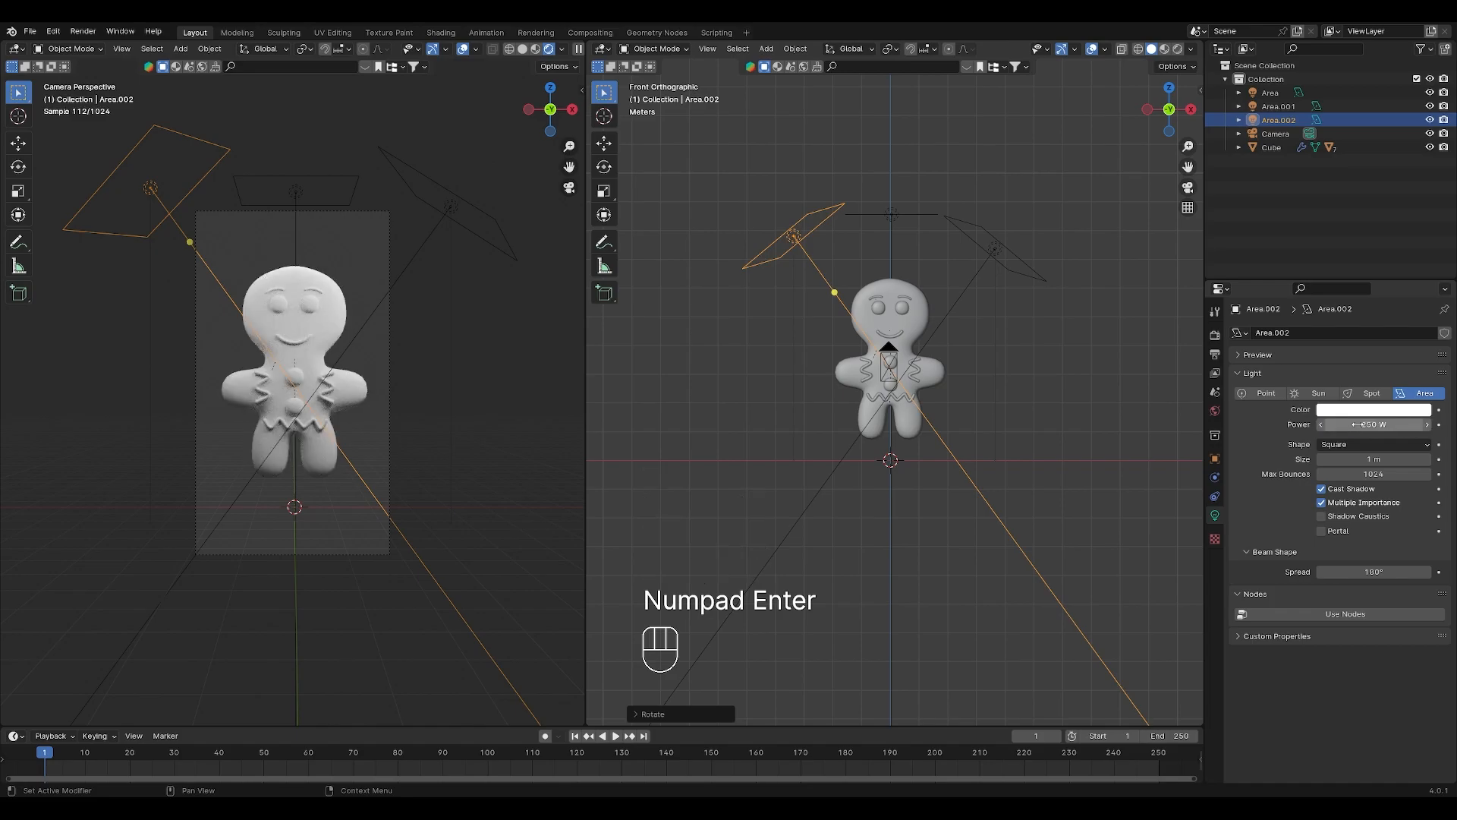
key(Return)
click(1370, 425)
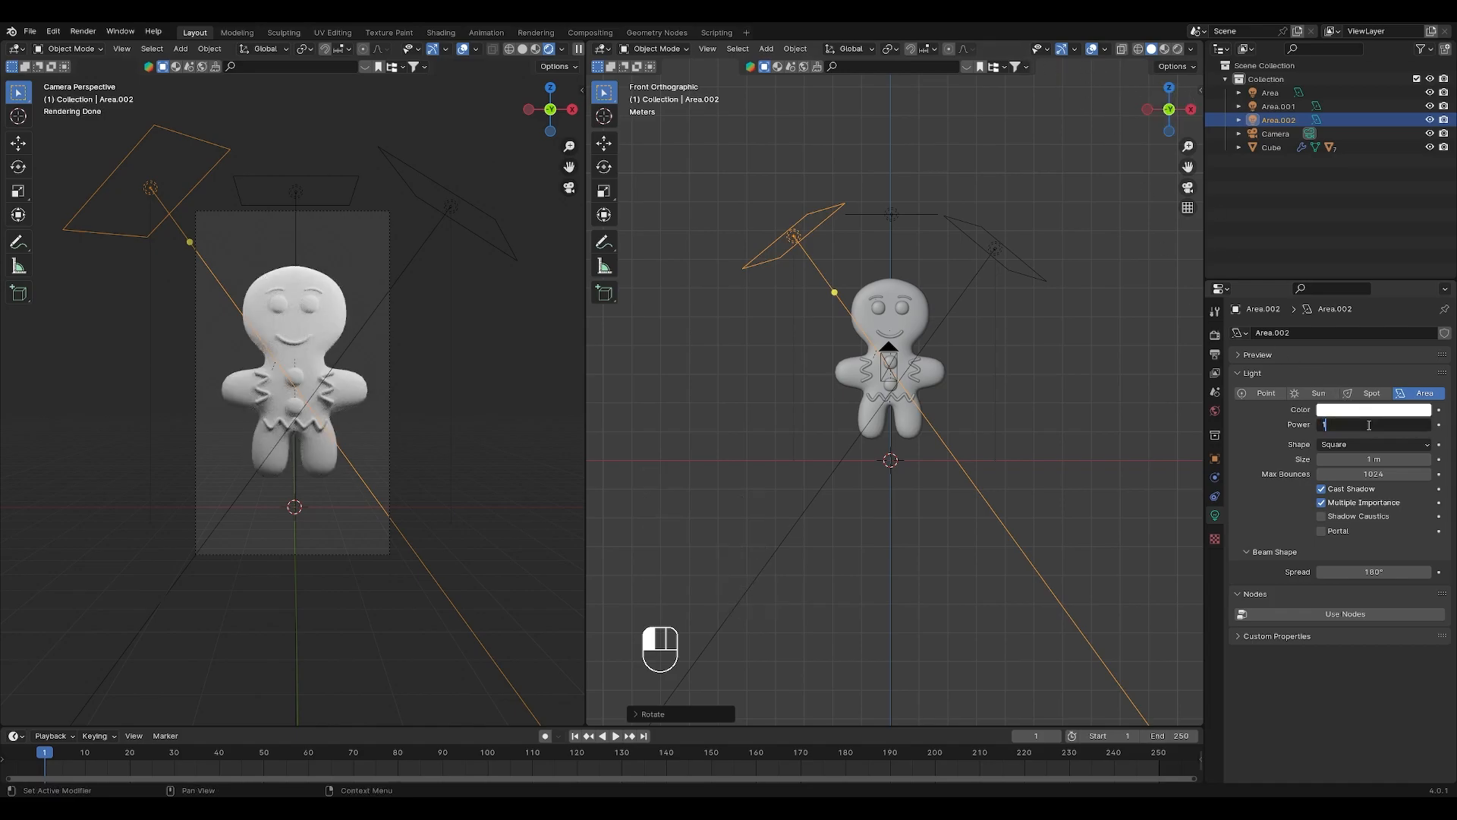
text(200)
key(Return)
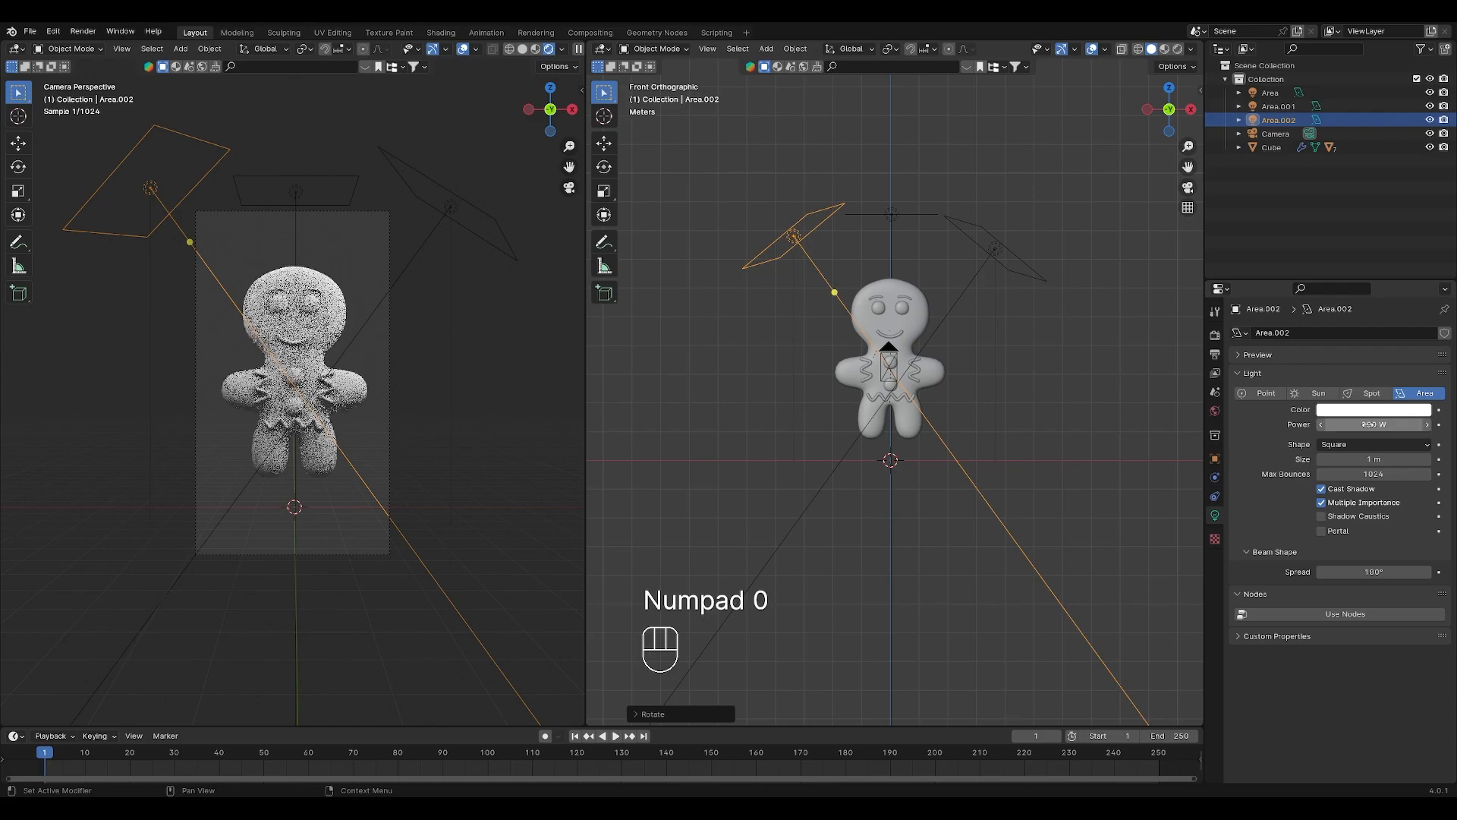
- Shift the 200 W area light farther from the character and turn it inward in the top view, and save the file
click(1170, 89)
key(r)
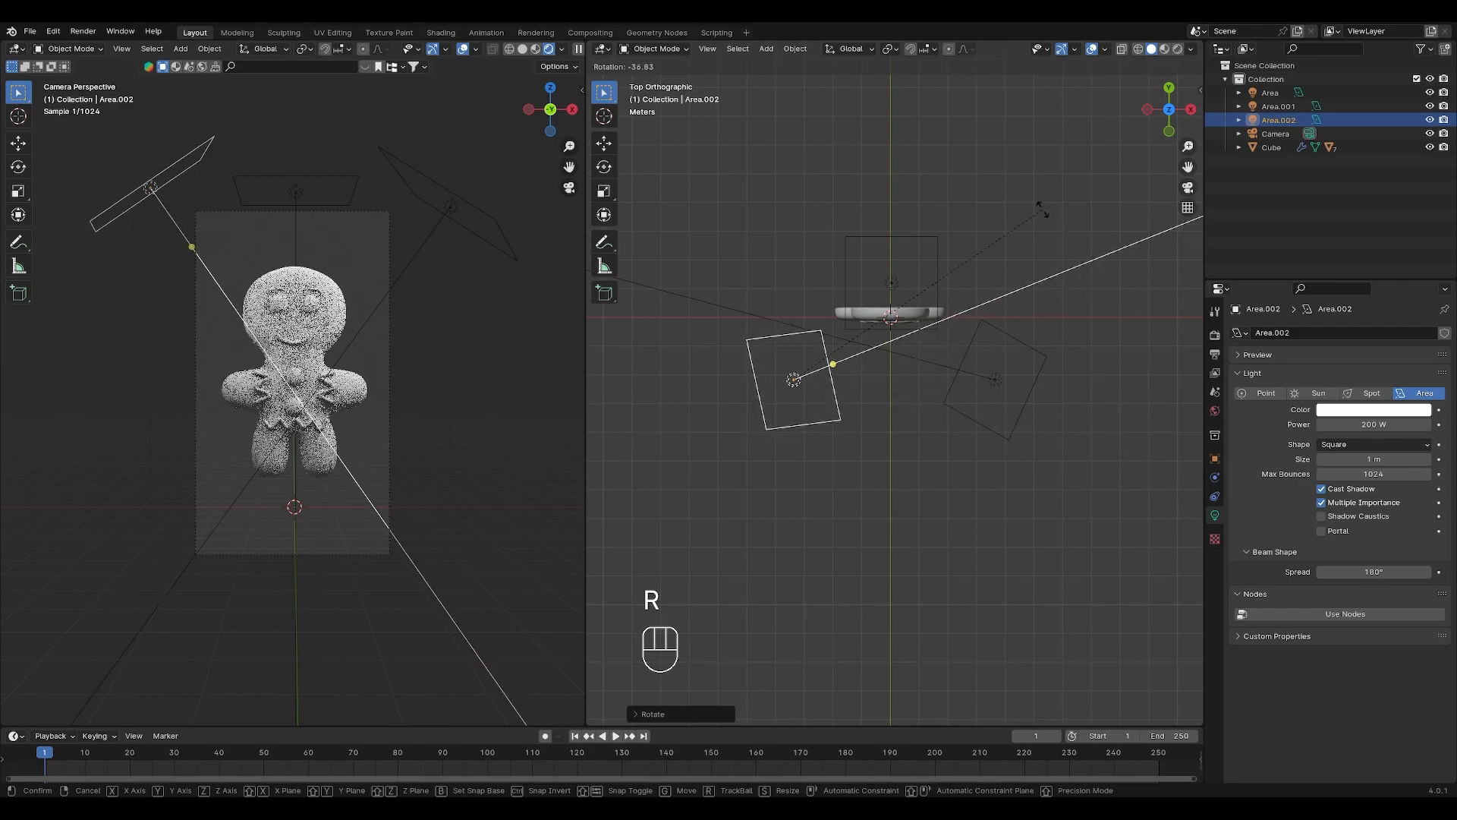
key(g)
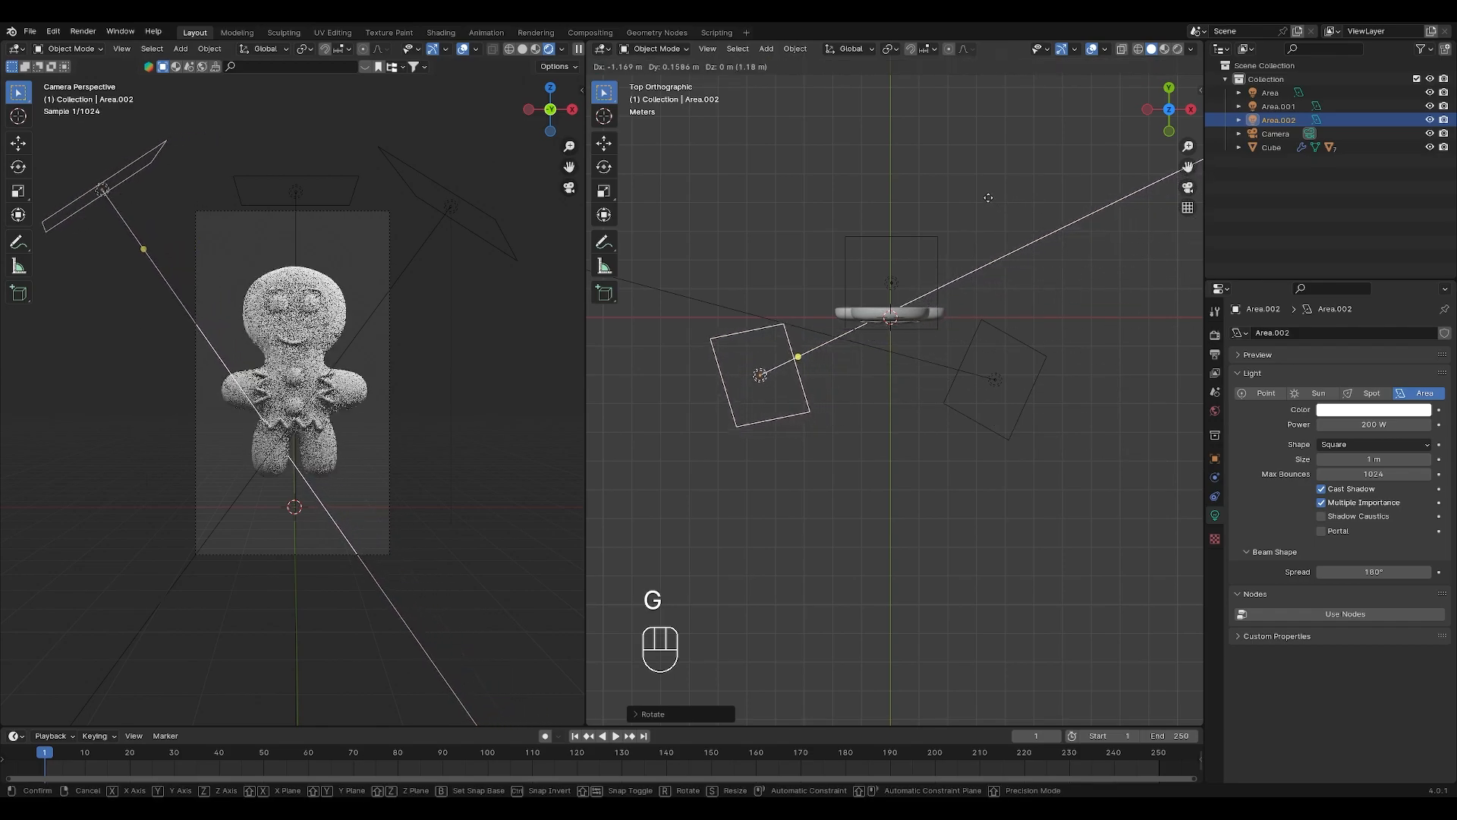
click(1001, 228)
key(r)
key(g)
key(r)
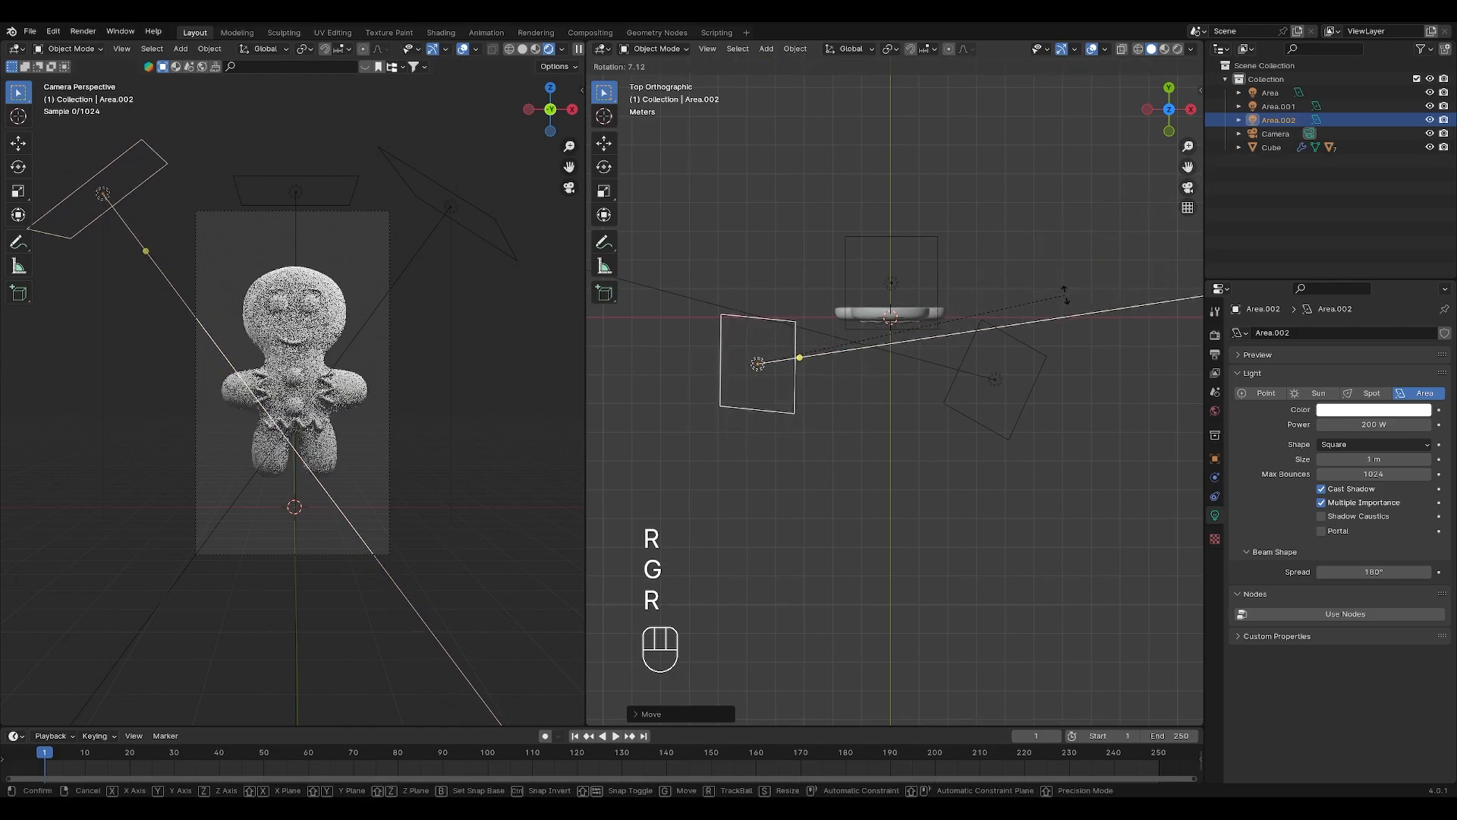
click(1064, 299)
key(ctrl)
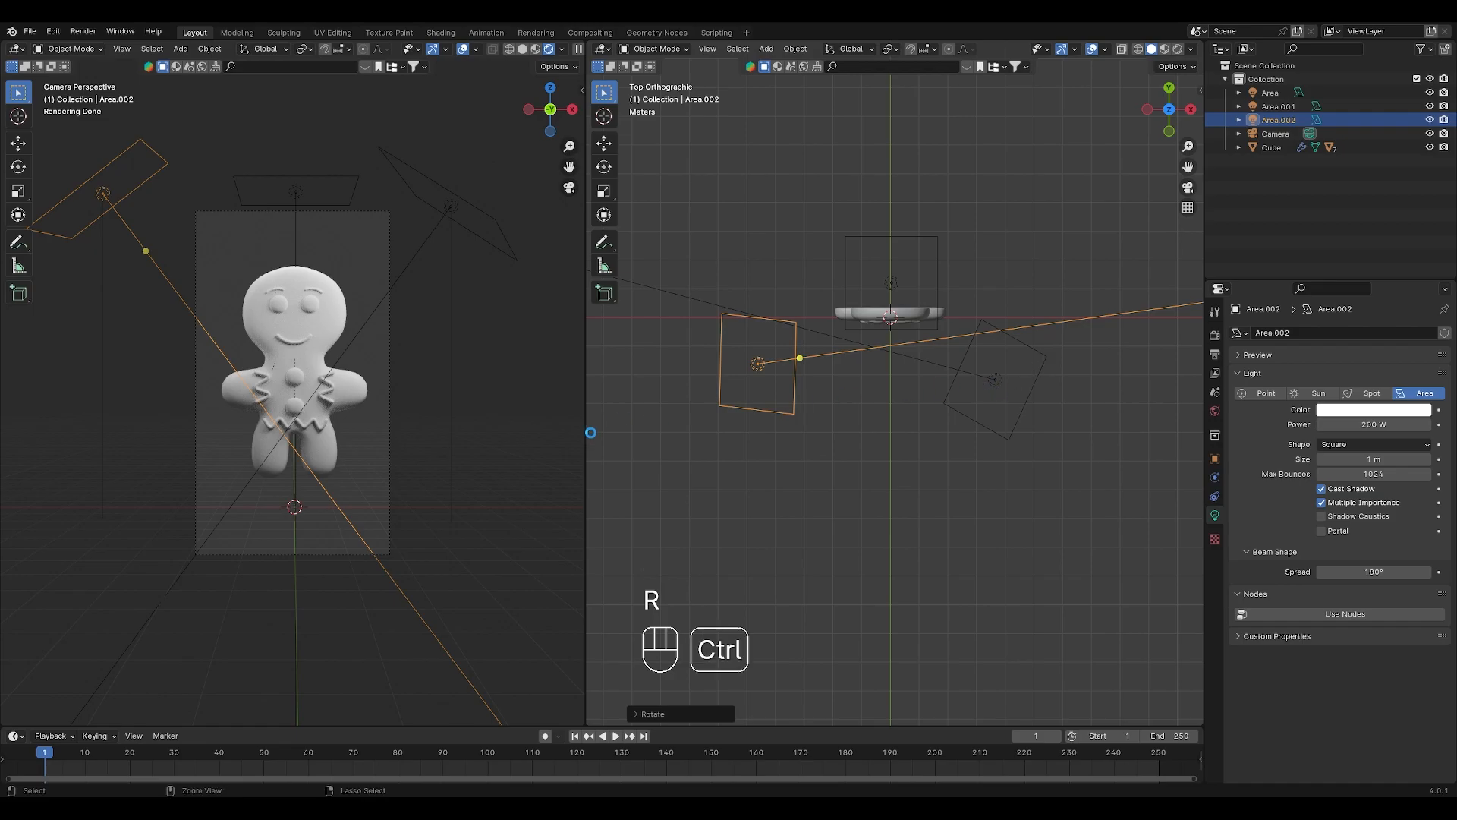
key(ctrl+s)
- Move the original overhead area light farther behind the character, tilt it toward the character in the side view, and save the file
click(375, 369)
scroll(385, 381, up, 3)
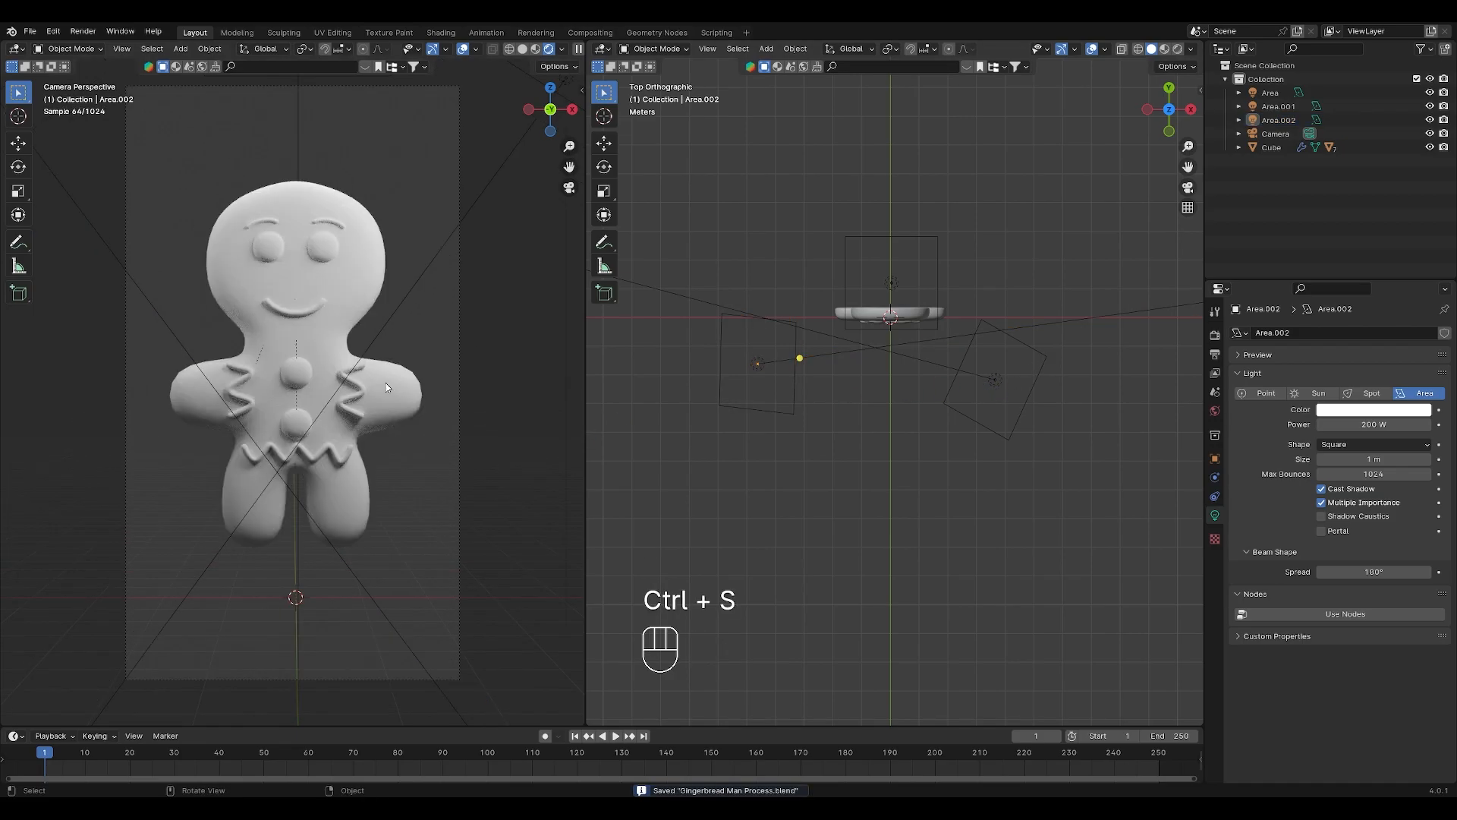
click(895, 287)
key(g)
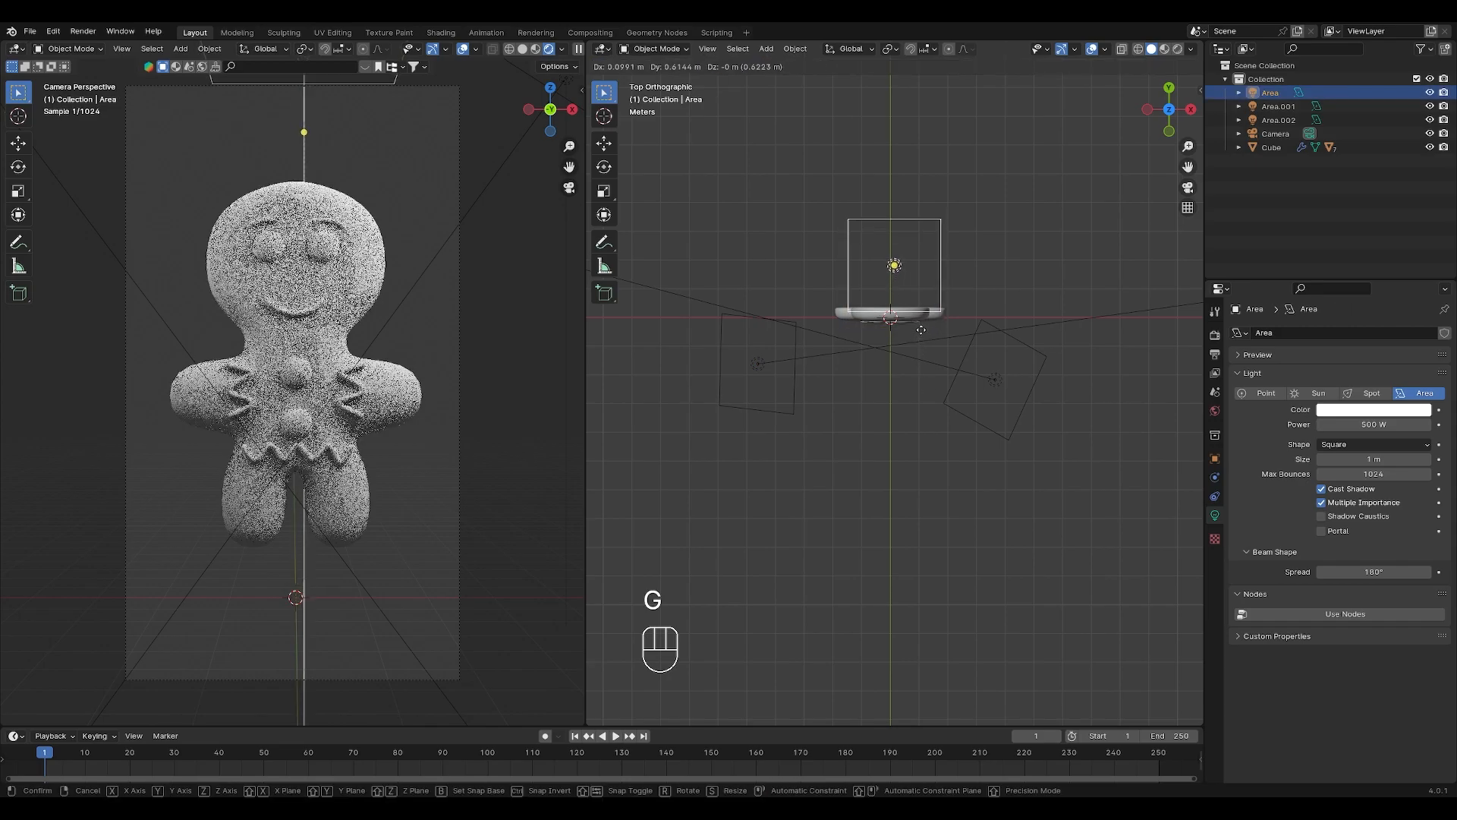
click(916, 308)
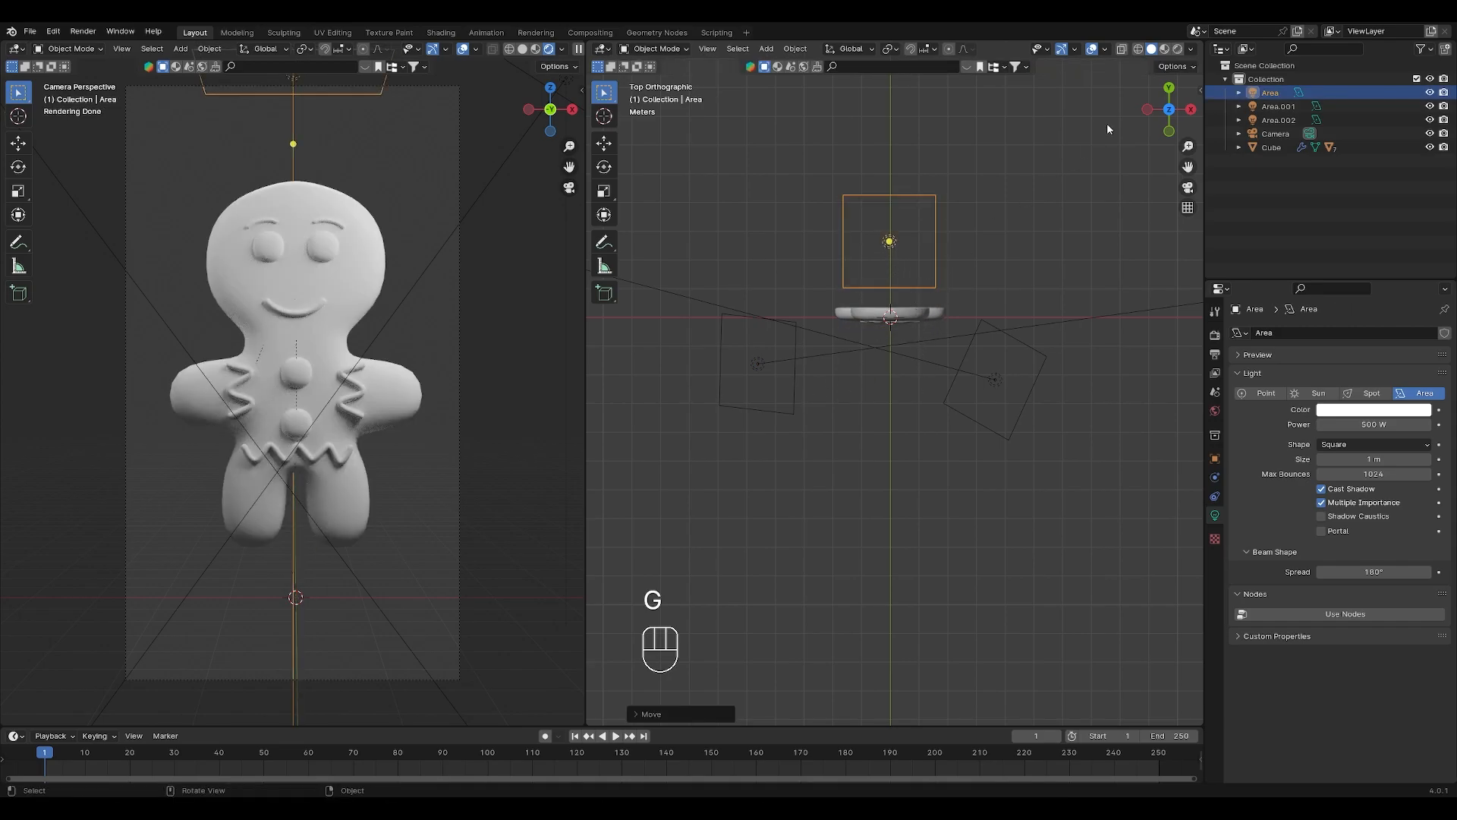
click(1147, 109)
key(r)
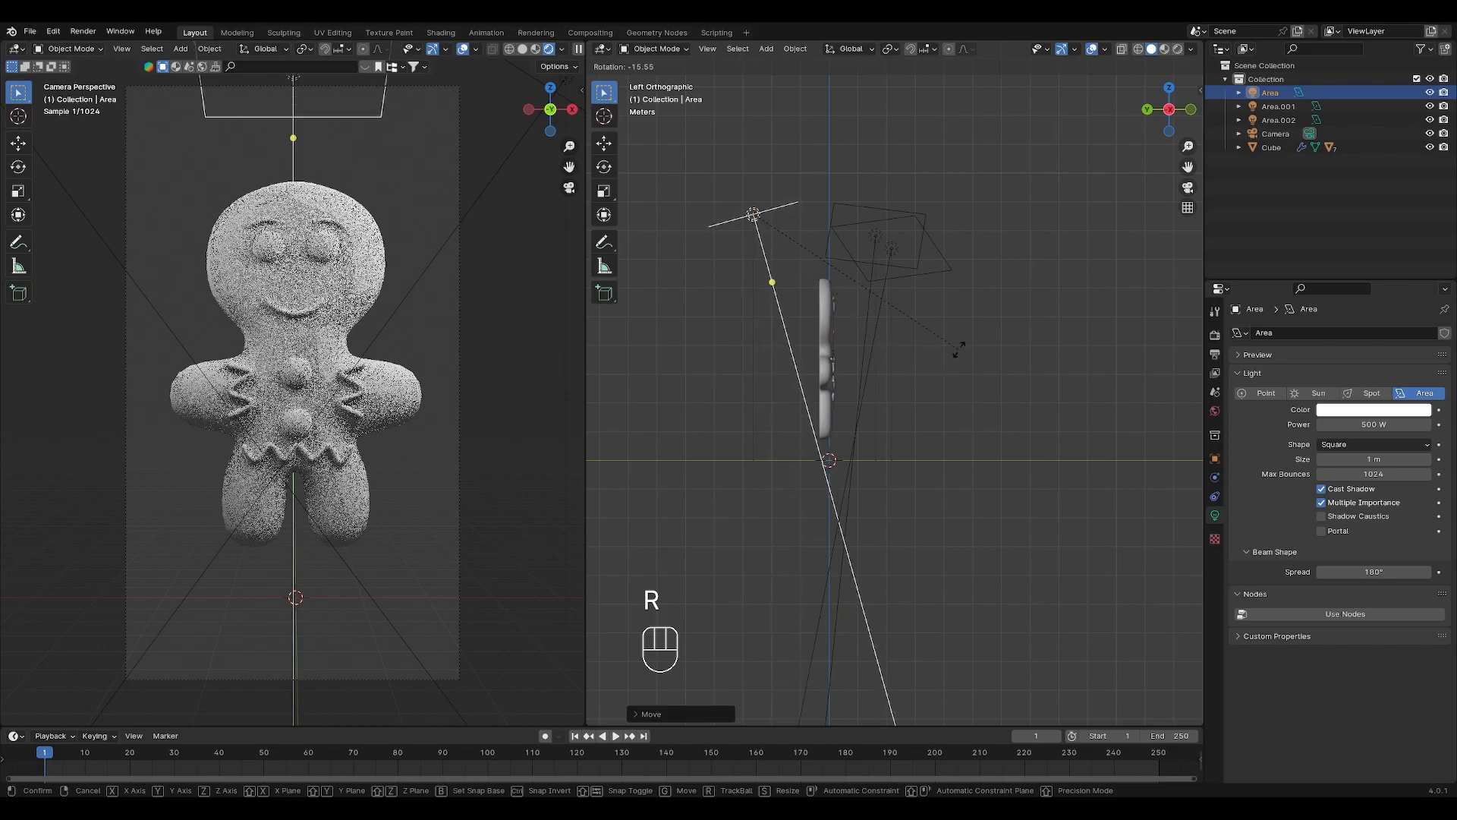
click(979, 335)
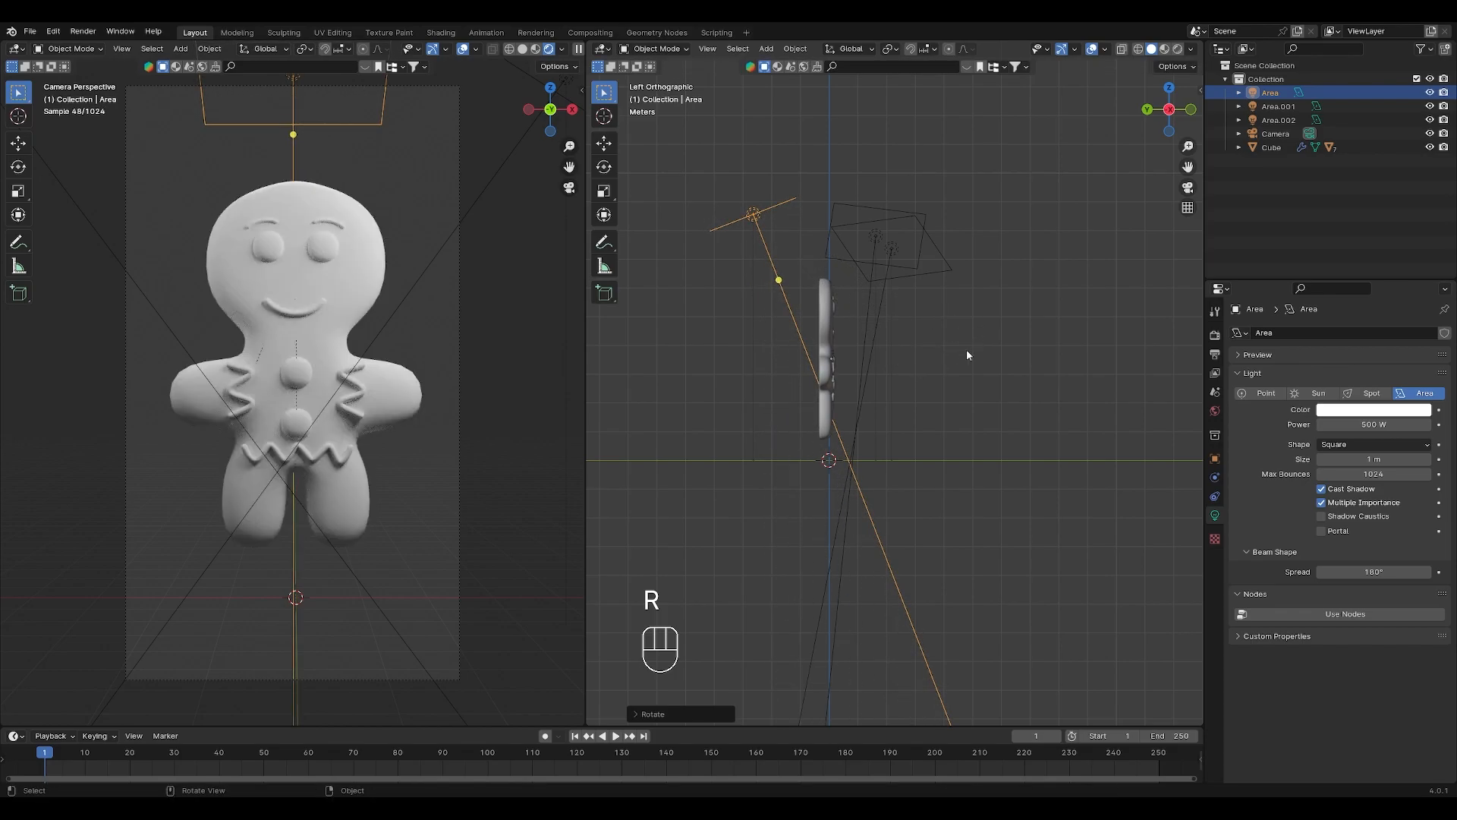
key(ctrl+s)
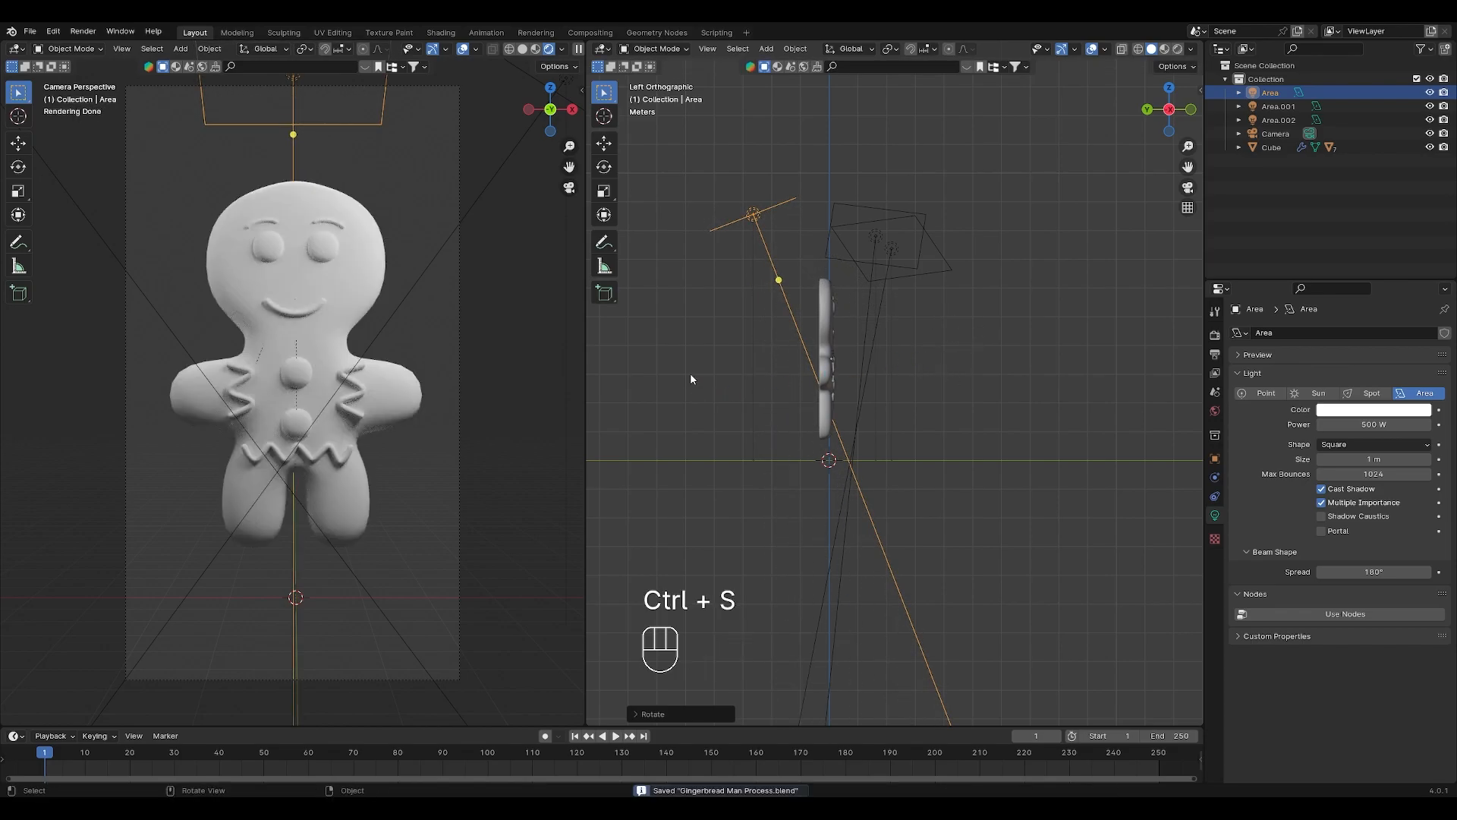
- Lower the back light along Z to about head height, tilt it further toward the character, and save the file
key(g)
key(z)
click(762, 347)
key(r)
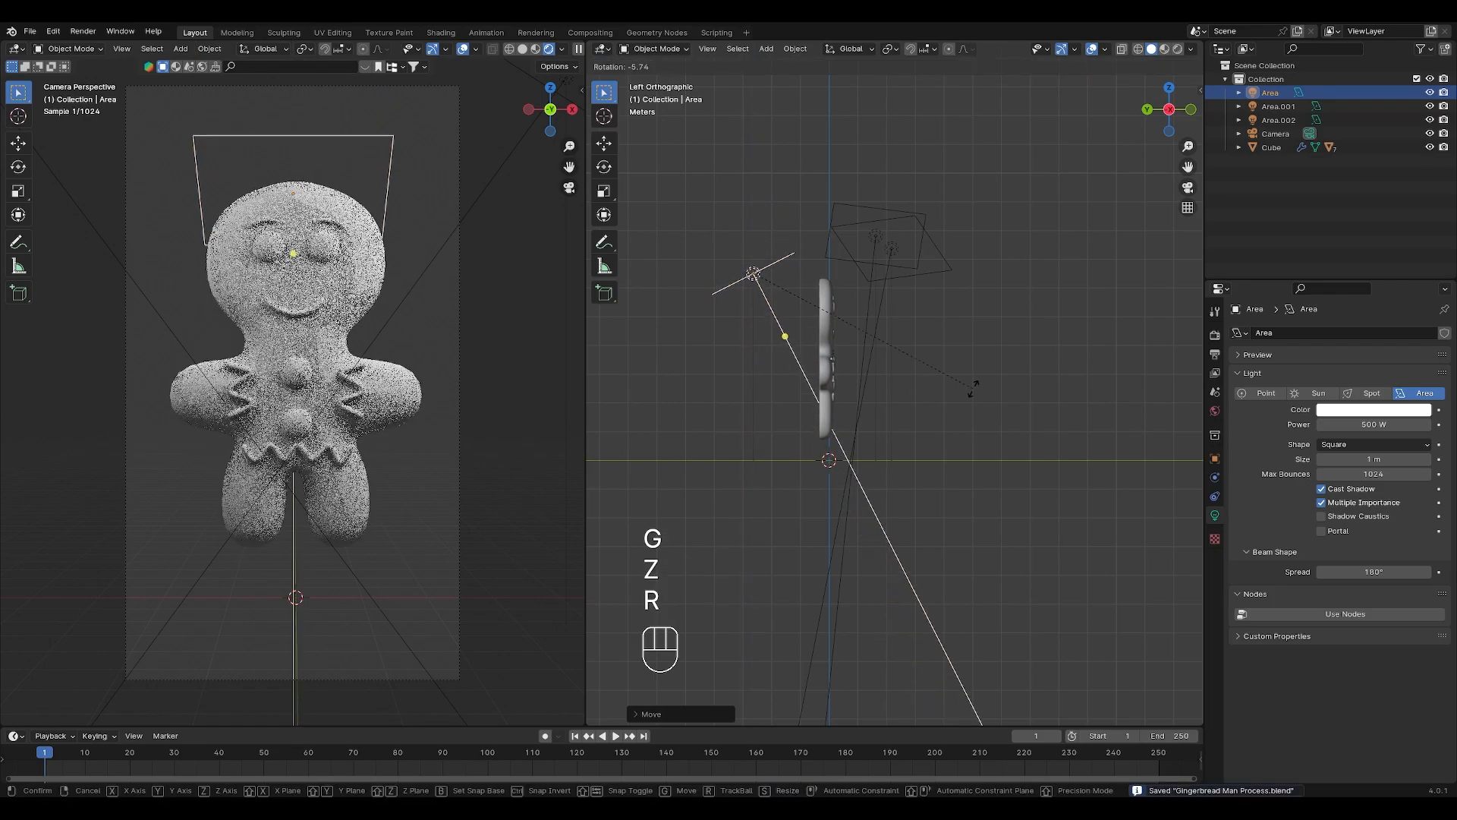
click(1007, 293)
key(ctrl)
key(ctrl+s)
- Switch to the Shading workspace and show its viewport through the camera in rendered shading
scroll(1010, 289, down, 4)
middle_drag(1033, 289, 925, 306)
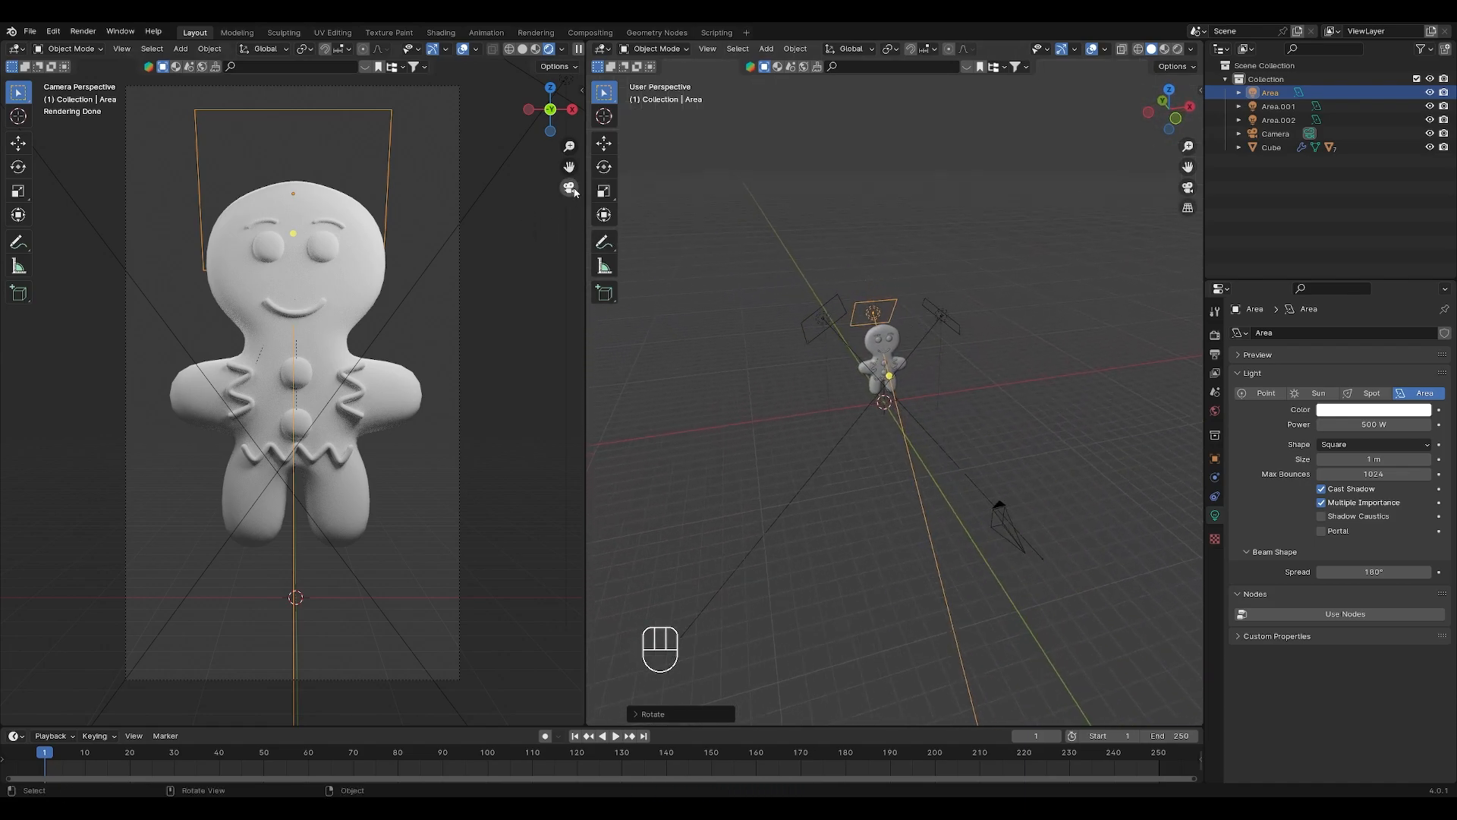
click(441, 34)
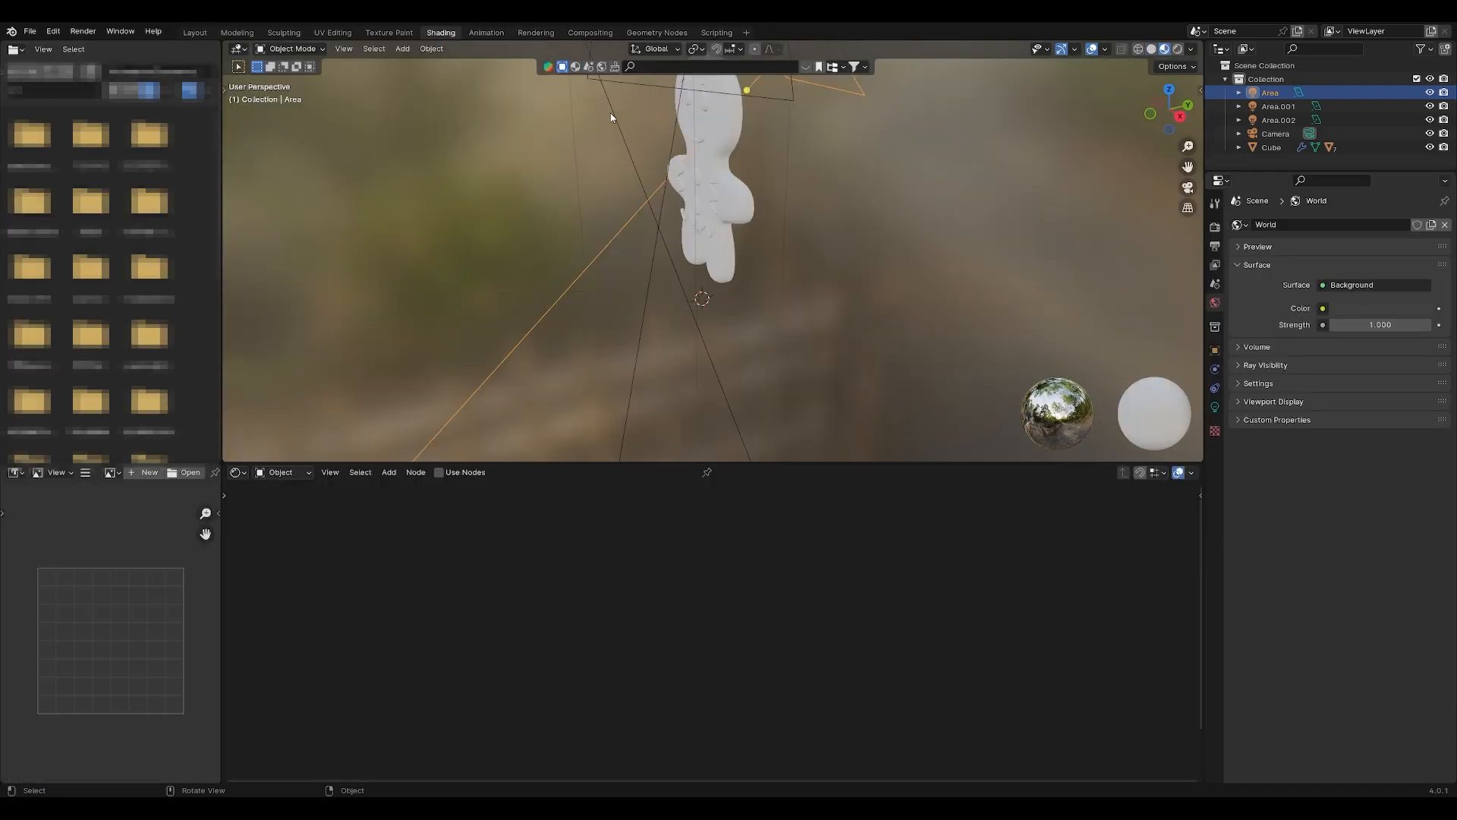
click(1178, 48)
click(1188, 187)
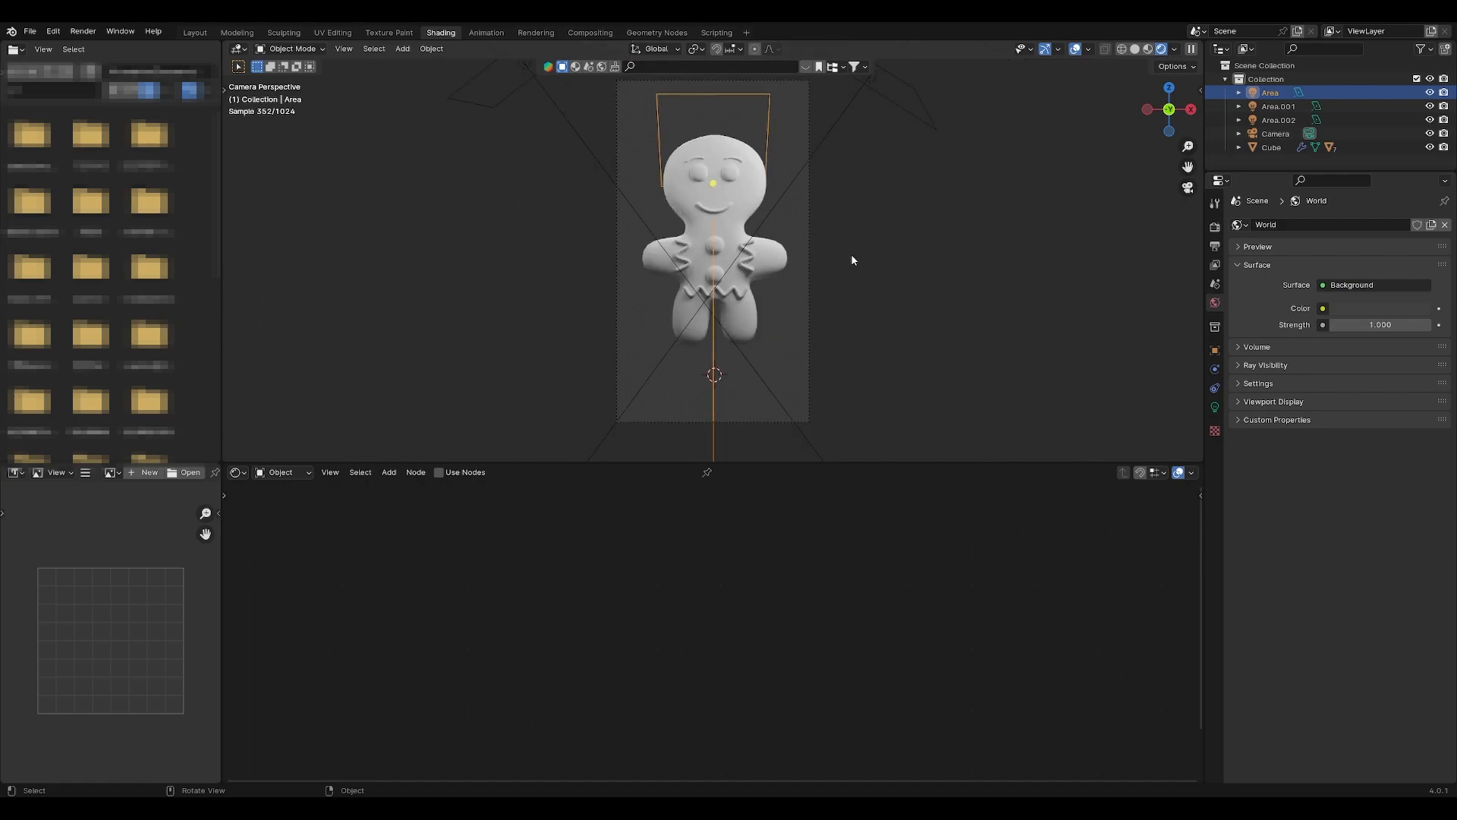
scroll(843, 250, down, 1)
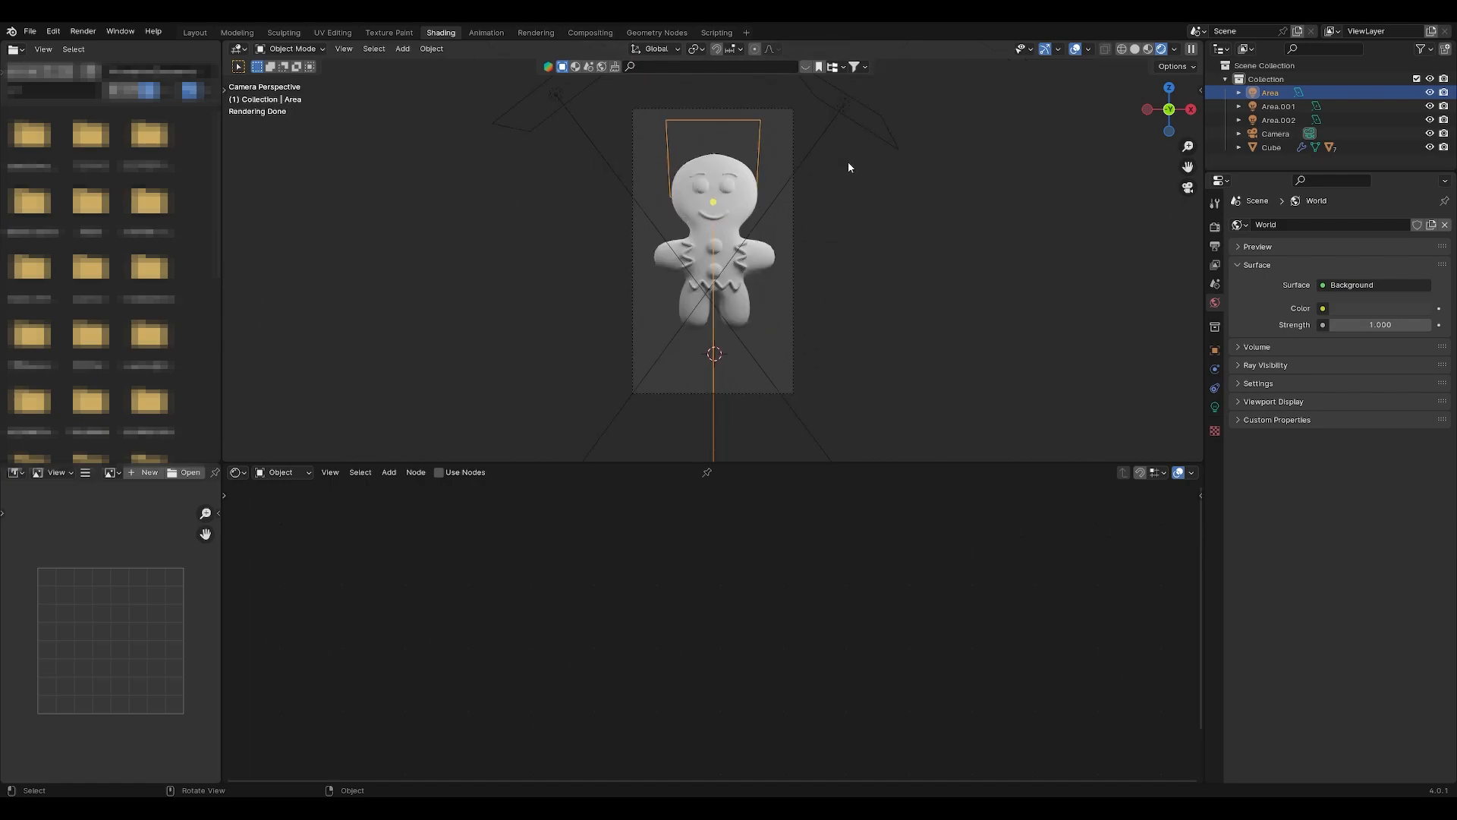
shift+middle_drag(848, 161, 841, 208)
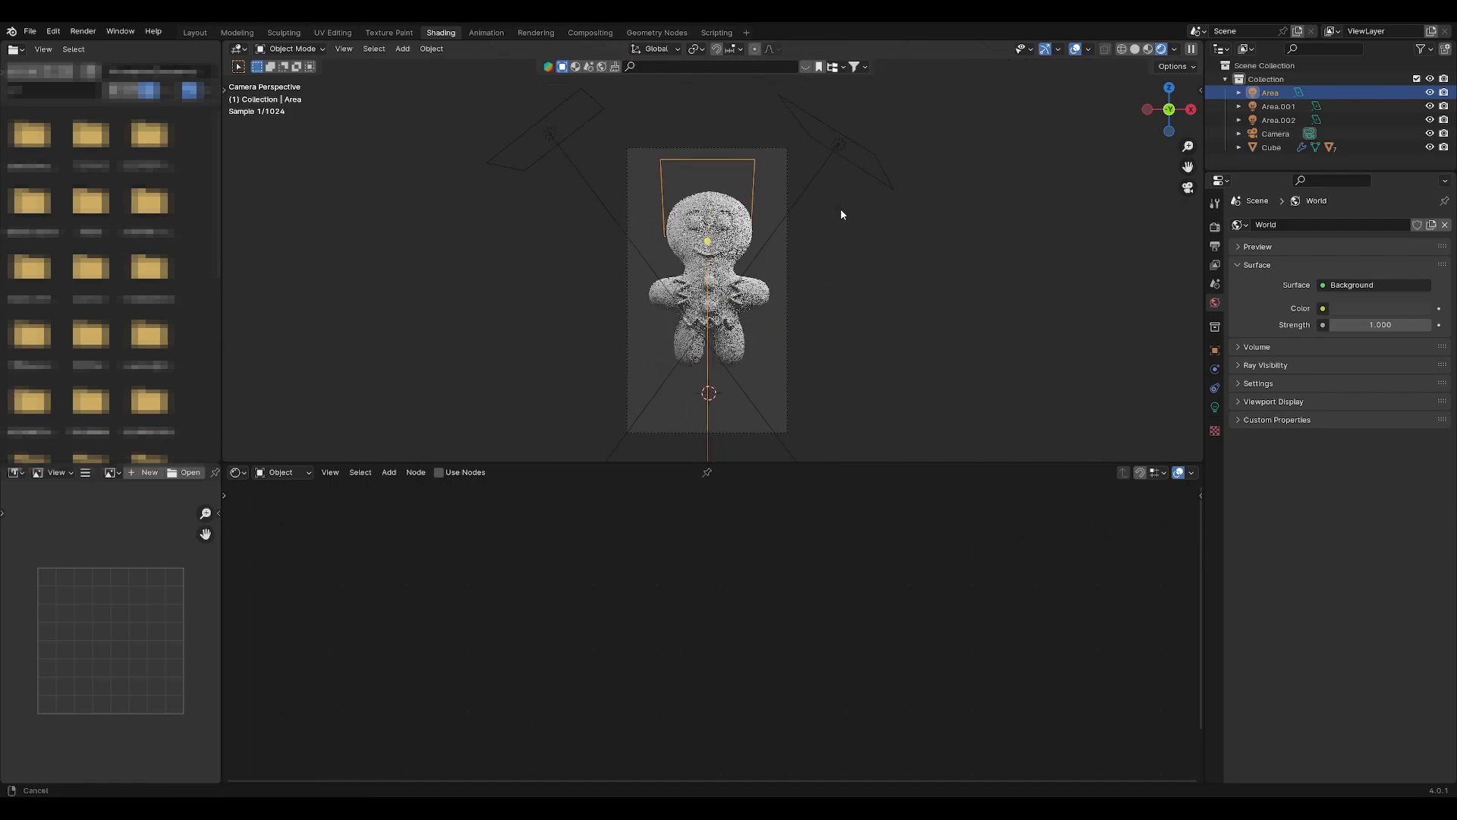
- Select the character and rename its material to "gingerbread"
click(750, 326)
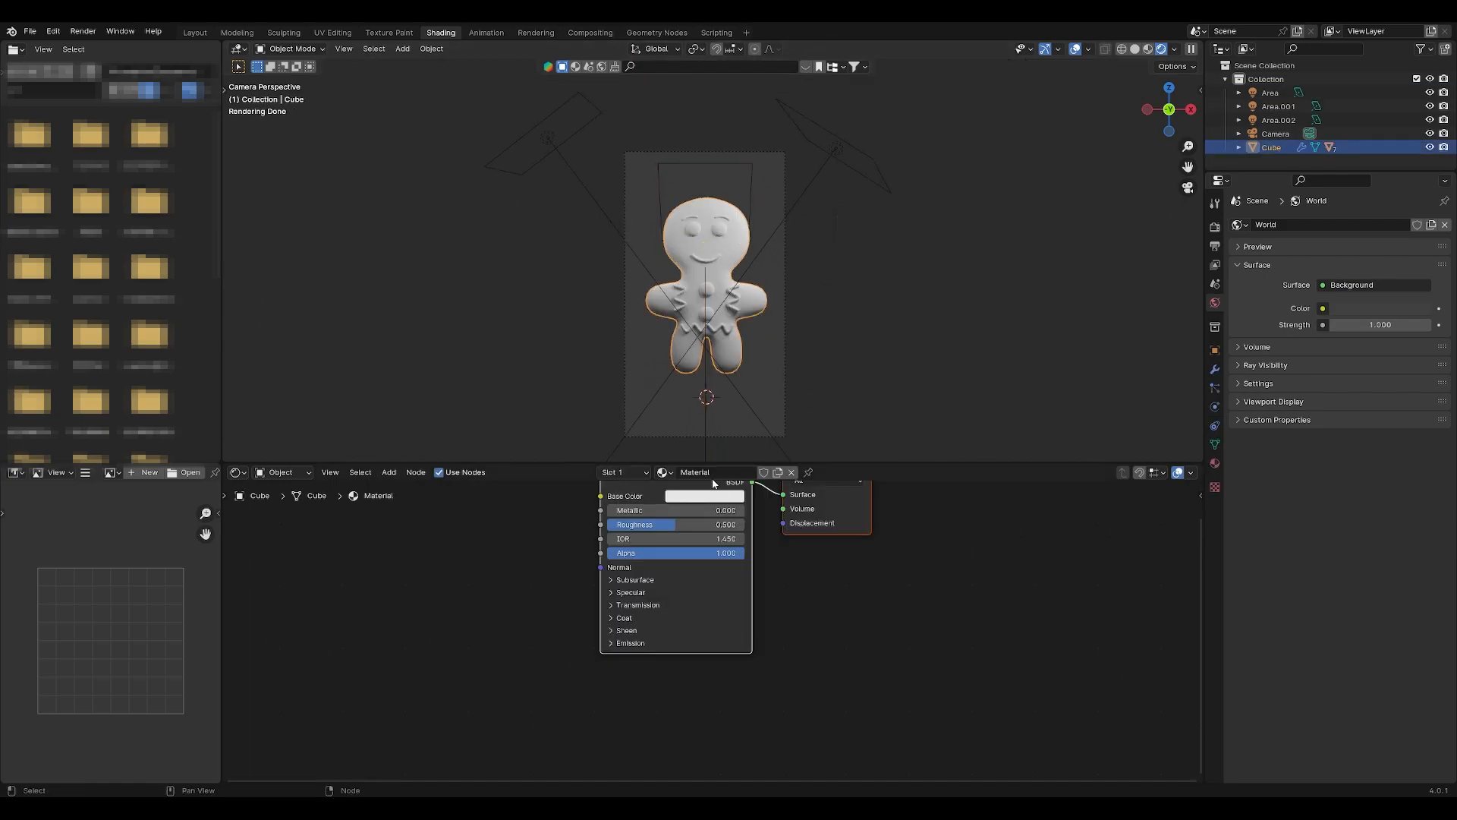
click(712, 472)
key(Return)
scroll(683, 558, down, 3)
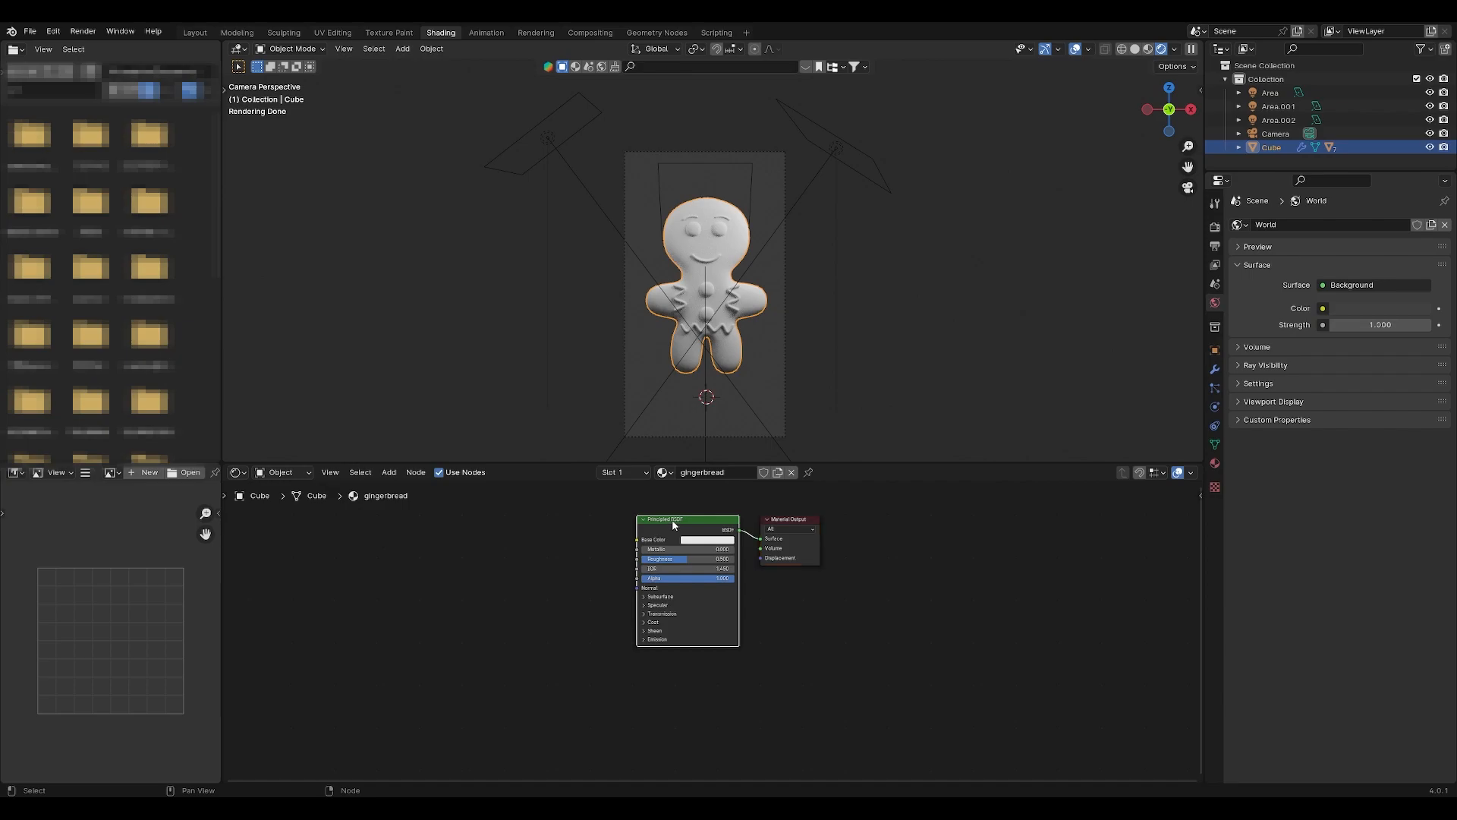
- Add a Noise Texture node and place it ahead of the Principled BSDF in the gingerbread material
key(shift+a)
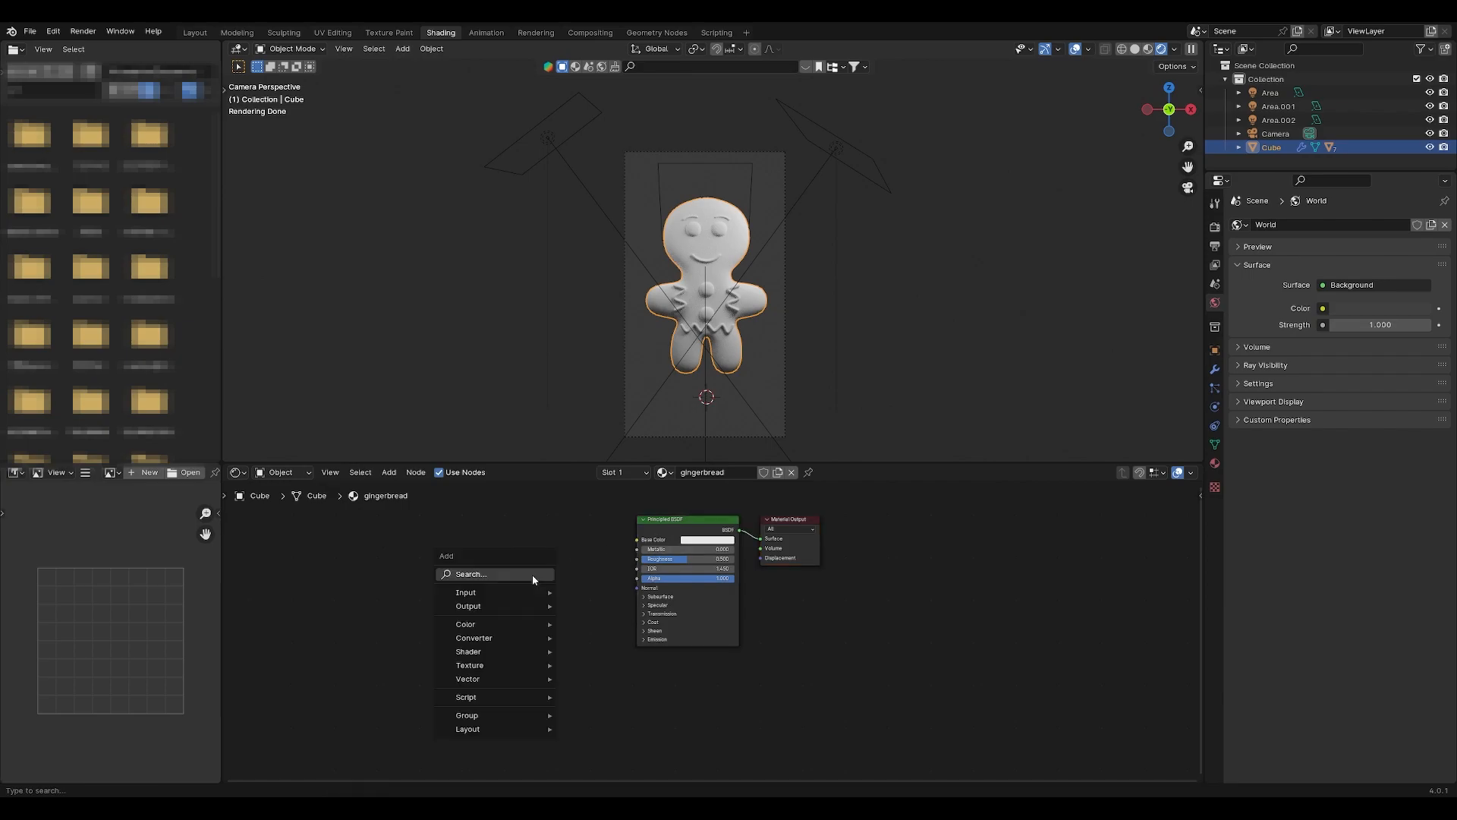
click(532, 575)
text(noise)
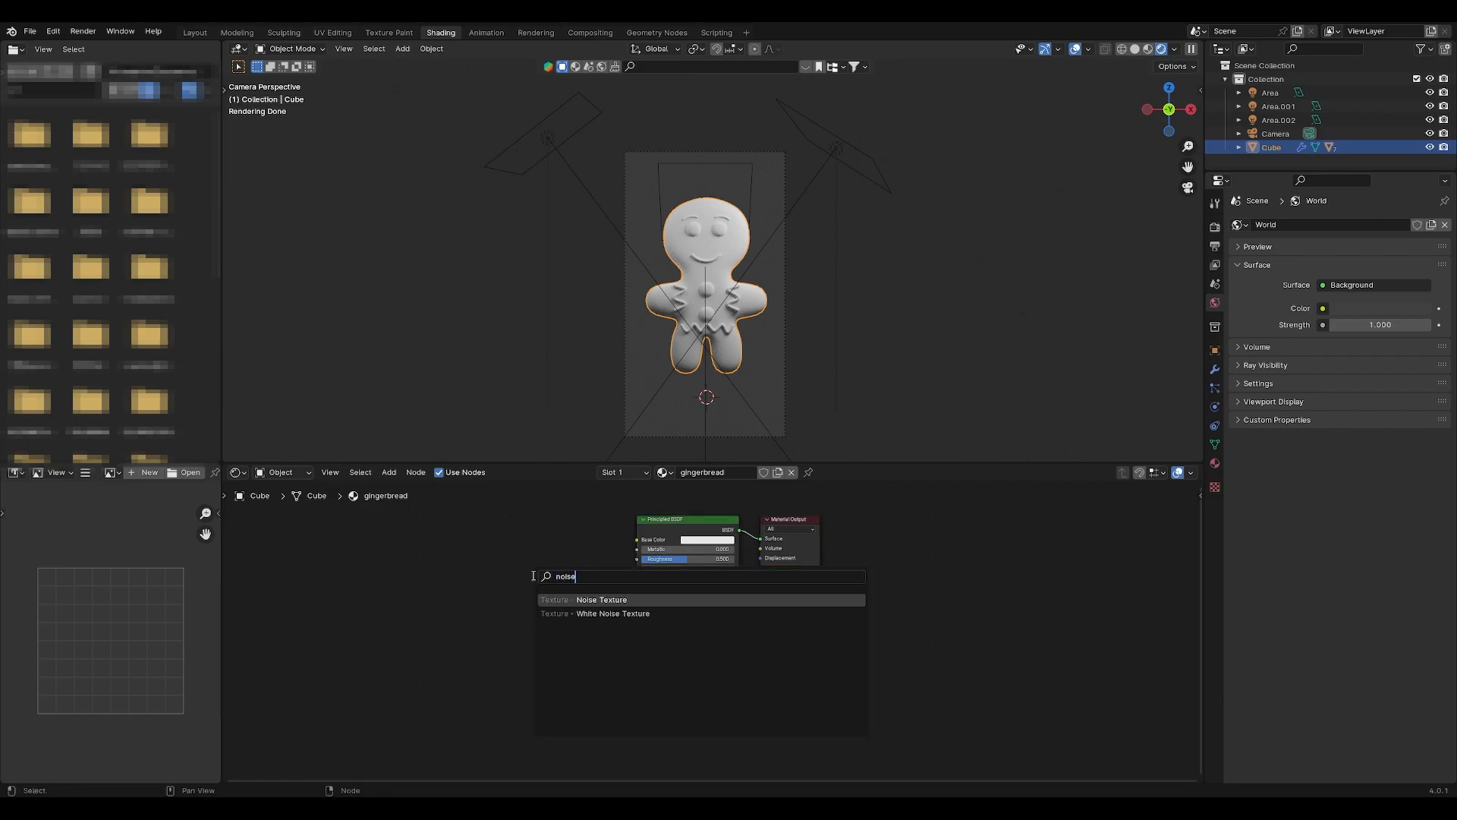
key(Return)
click(418, 574)
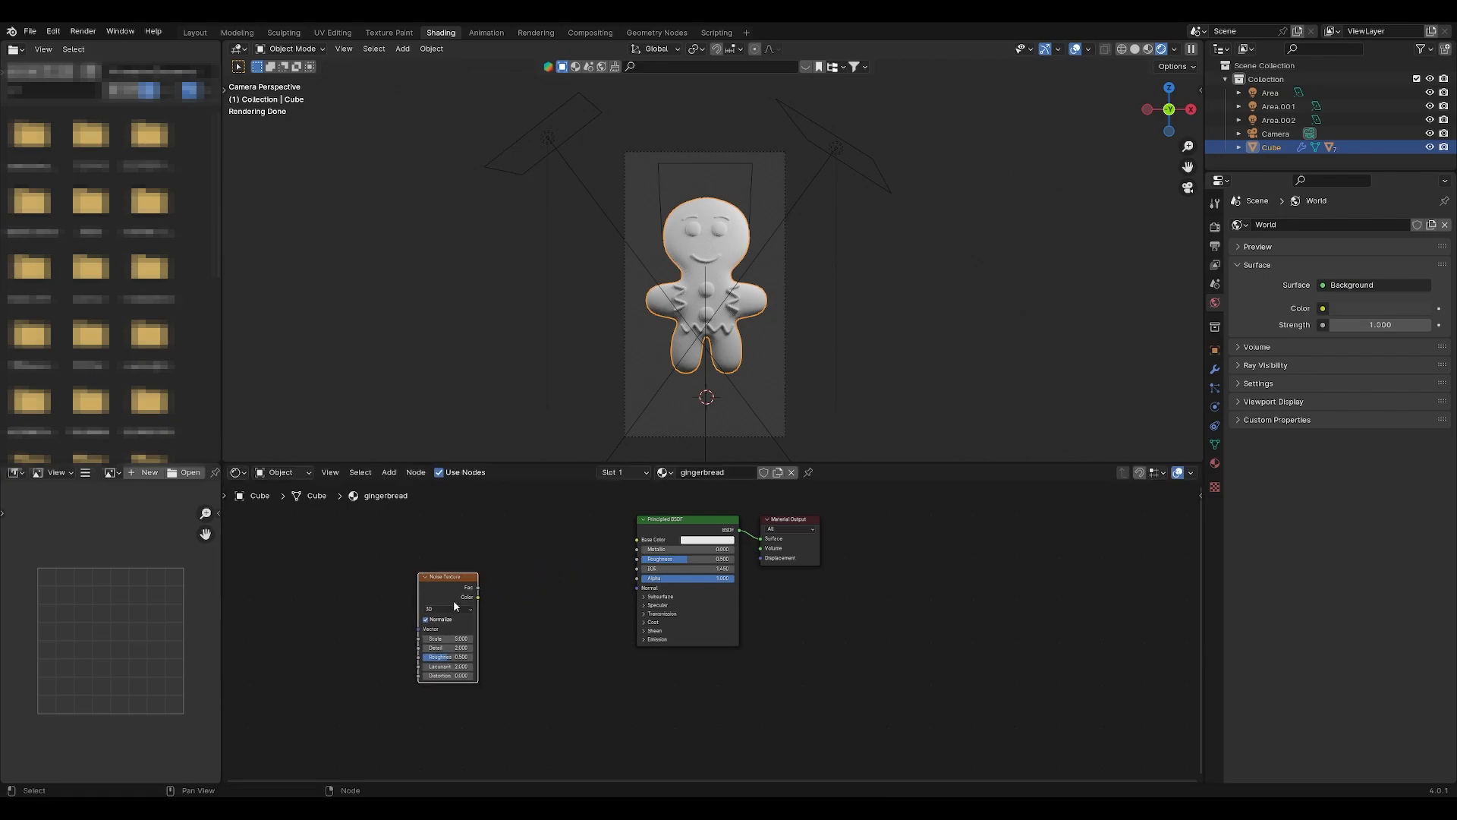
- Add mapping nodes to the Noise Texture, delete the Mapping node, and link Texture Coordinate's Object output to the noise's Vector input
key(ctrl+t)
click(367, 593)
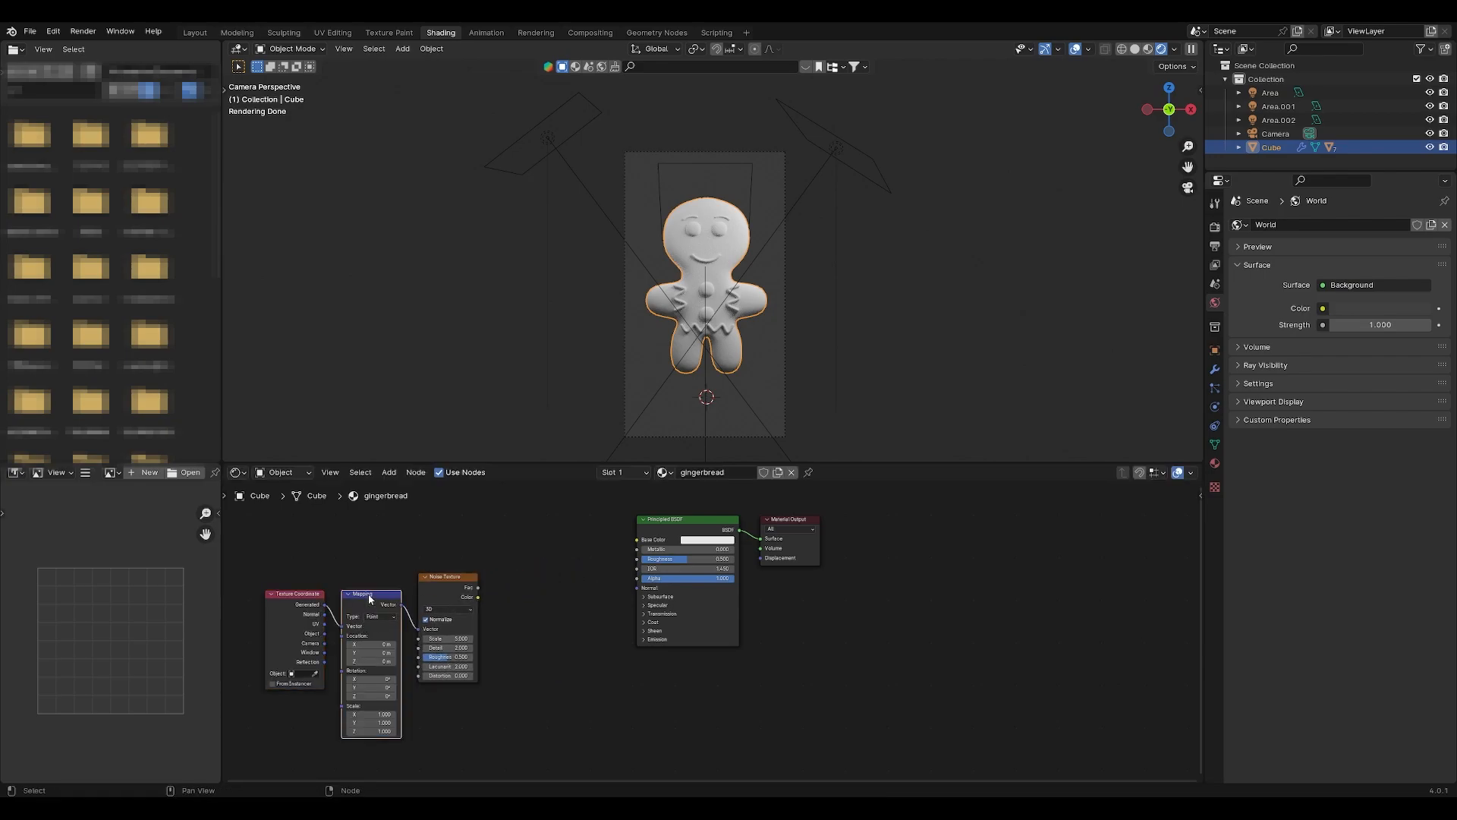
key(x)
drag(325, 634, 422, 629)
- Connect the Noise Texture's Fac output to the Principled BSDF's Base Color and zoom in on the character's render
drag(478, 587, 637, 540)
scroll(697, 389, up, 2)
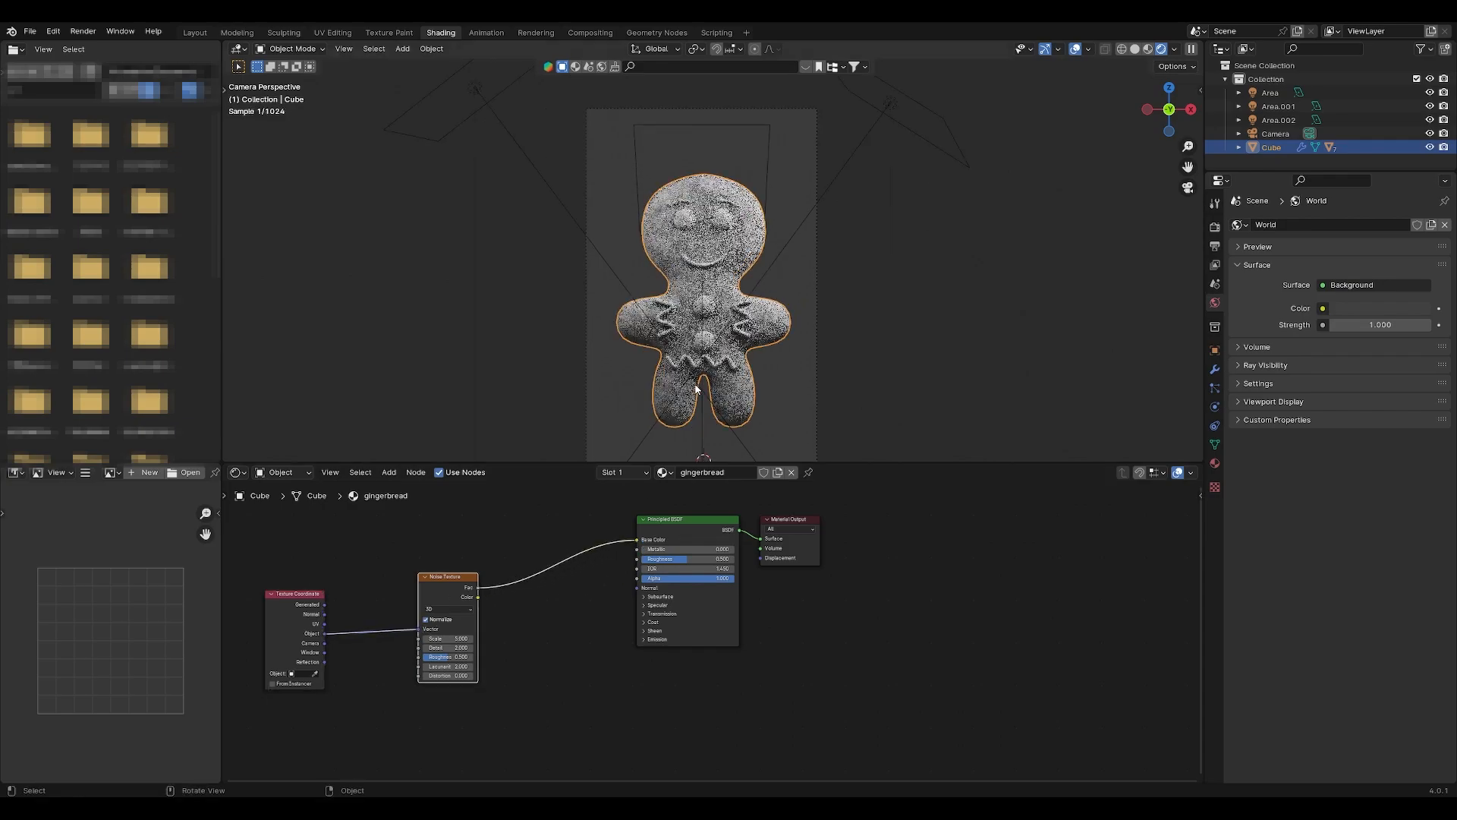
scroll(697, 389, up, 4)
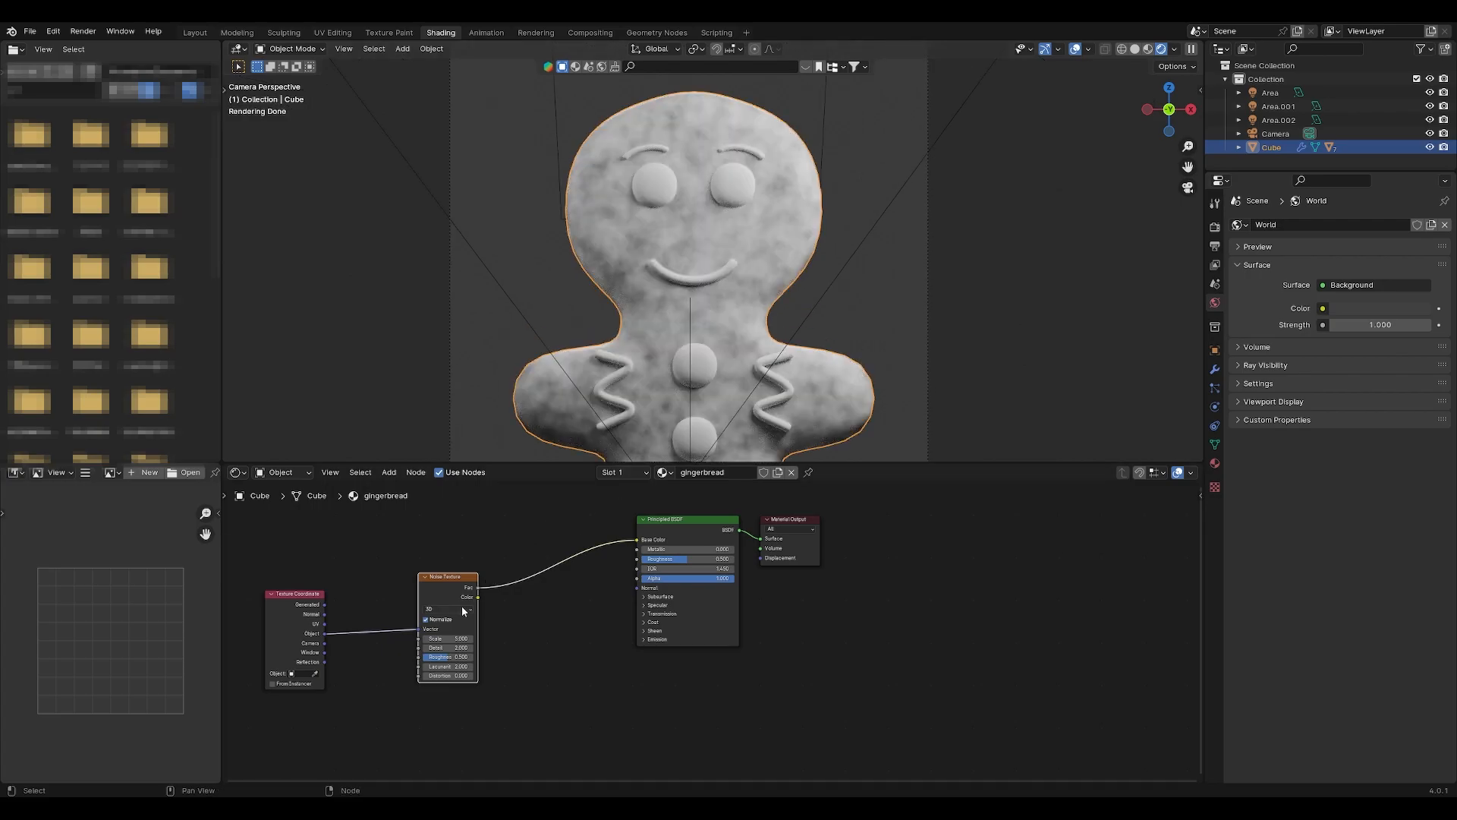
- Set the Noise Texture's Scale to 20 and Detail to 15, and move the node closer to the Texture Coordinate node
click(459, 635)
text(20)
key(Return)
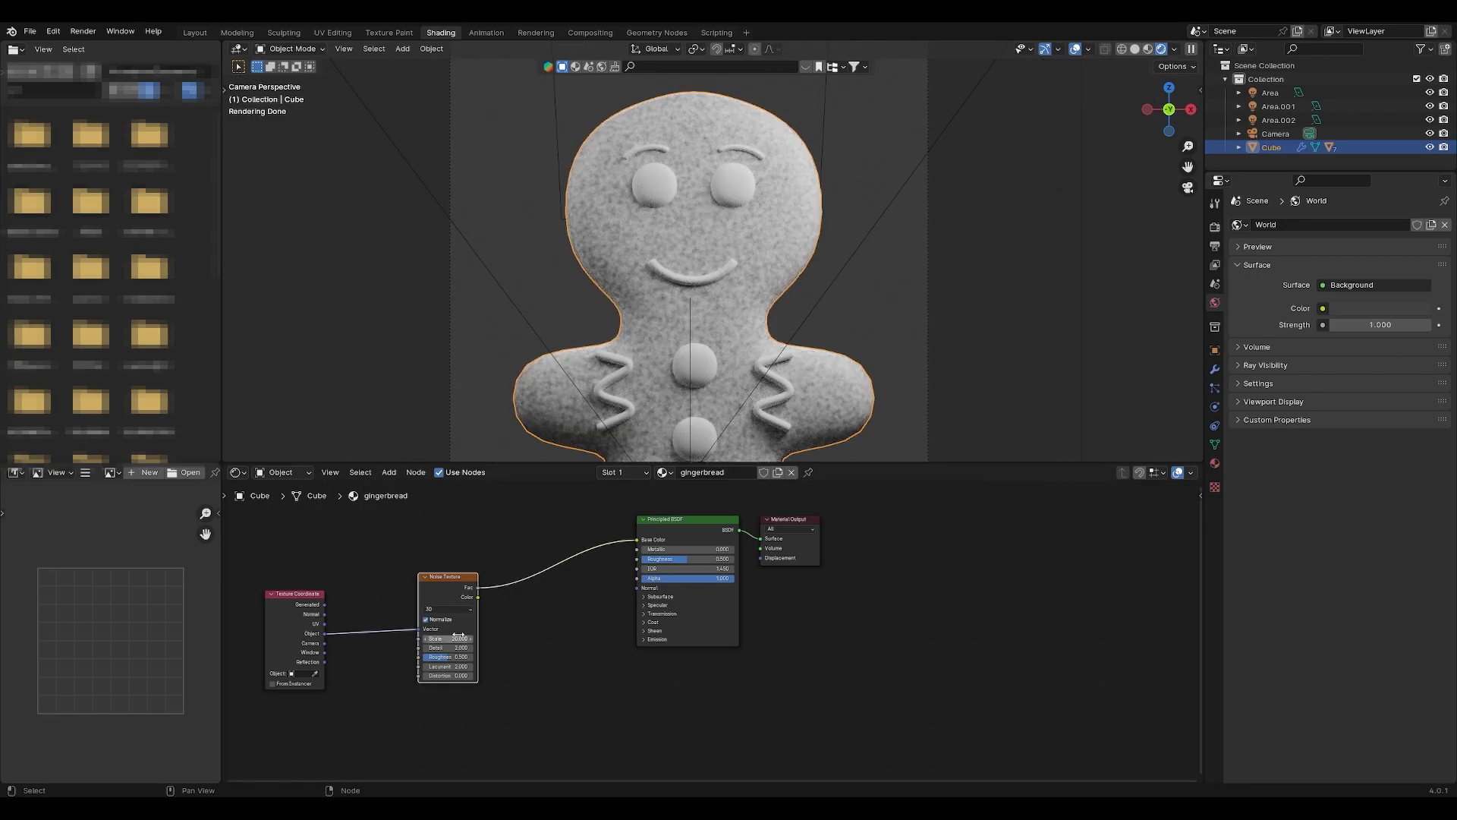
drag(452, 585, 441, 588)
drag(443, 650, 562, 649)
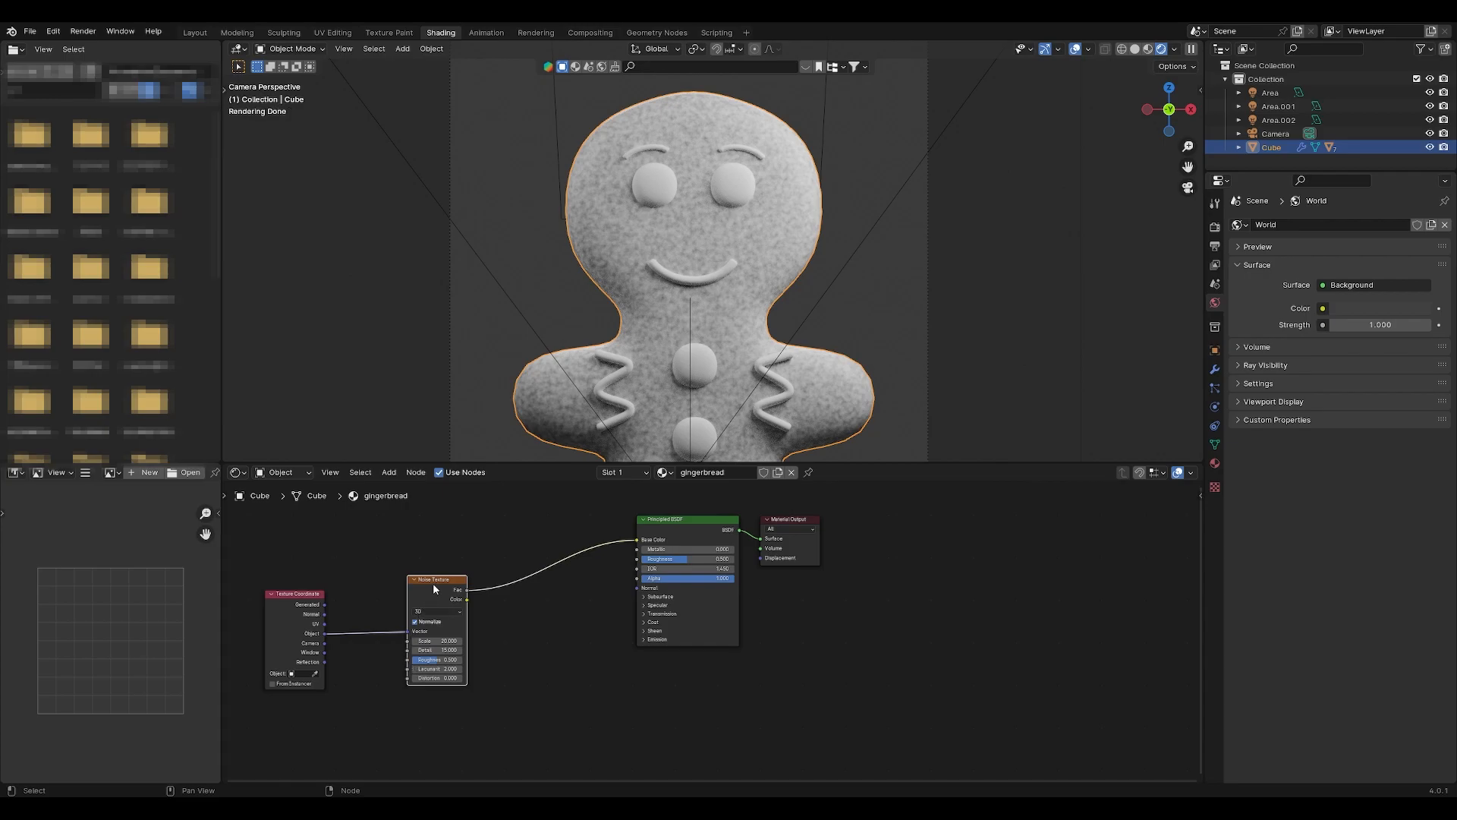
drag(438, 588, 409, 583)
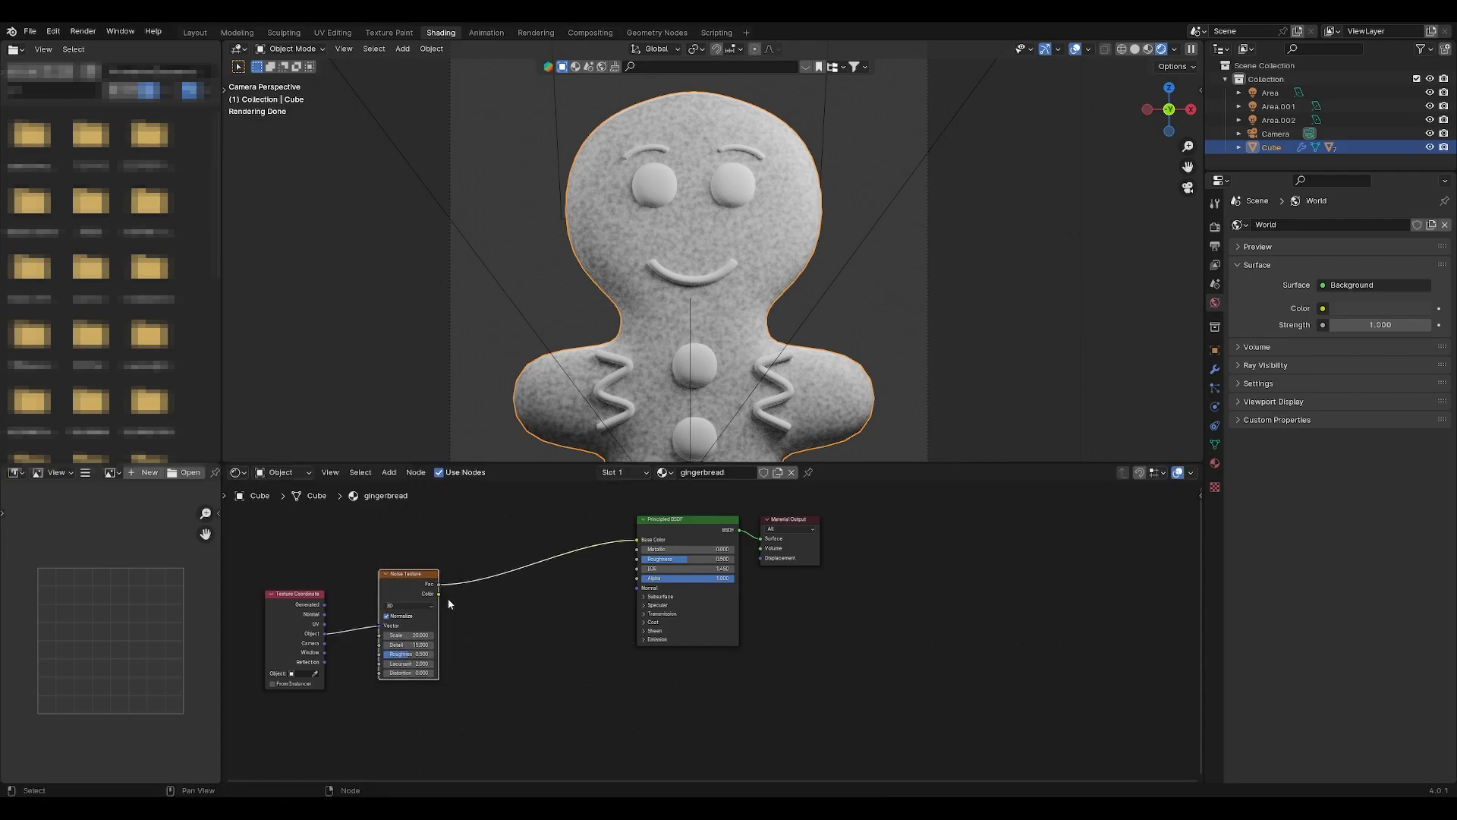
- Increase the Noise Texture's Scale to 30 for a finer pattern
scroll(453, 599, up, 1)
click(396, 636)
text(30)
key(Return)
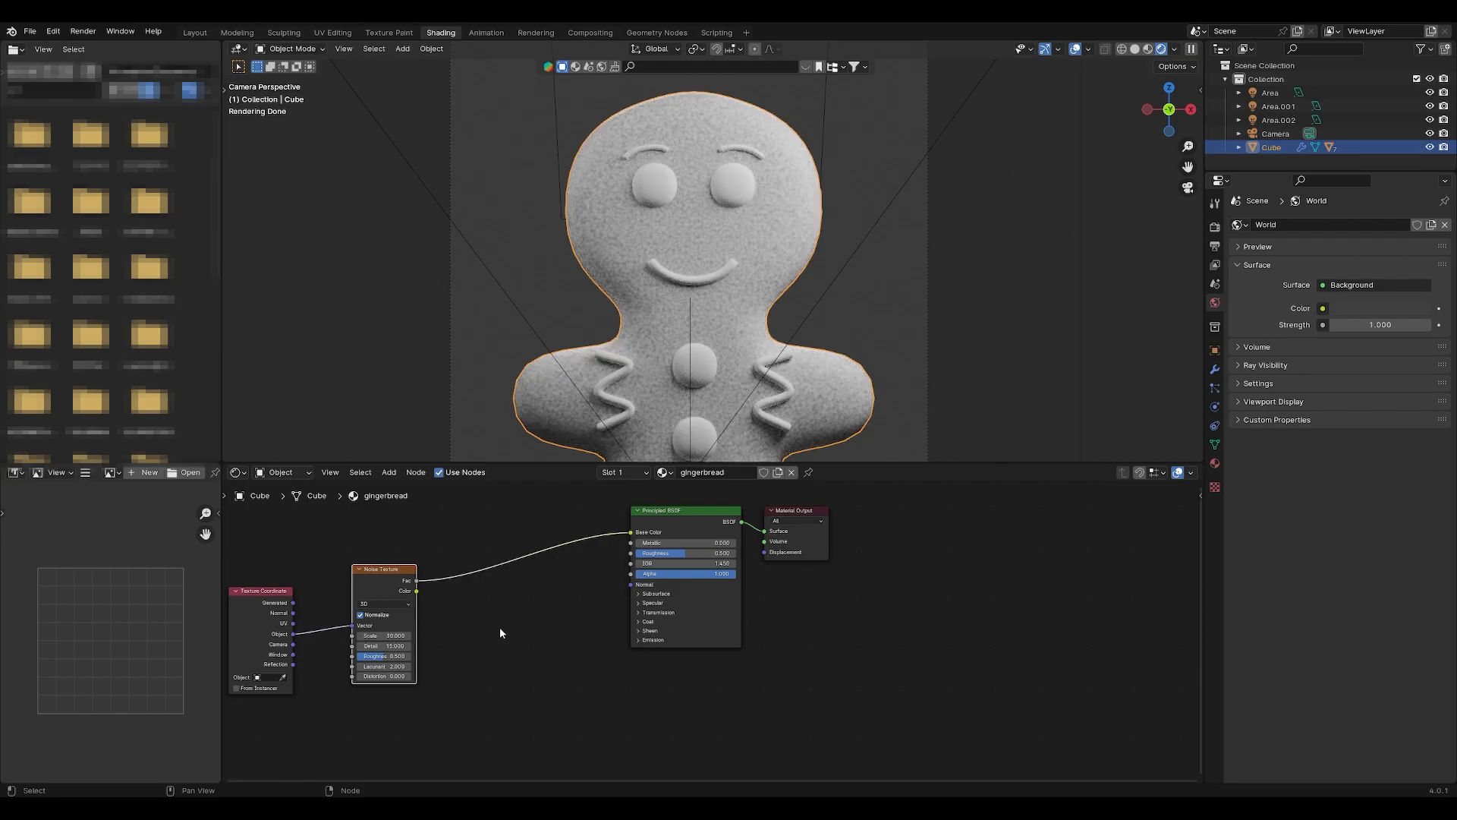
- Insert a Mix Color node between the Noise Texture and Principled BSDF, with the noise's Fac output driving its Factor input
key(shift+a)
text(mix)
click(516, 649)
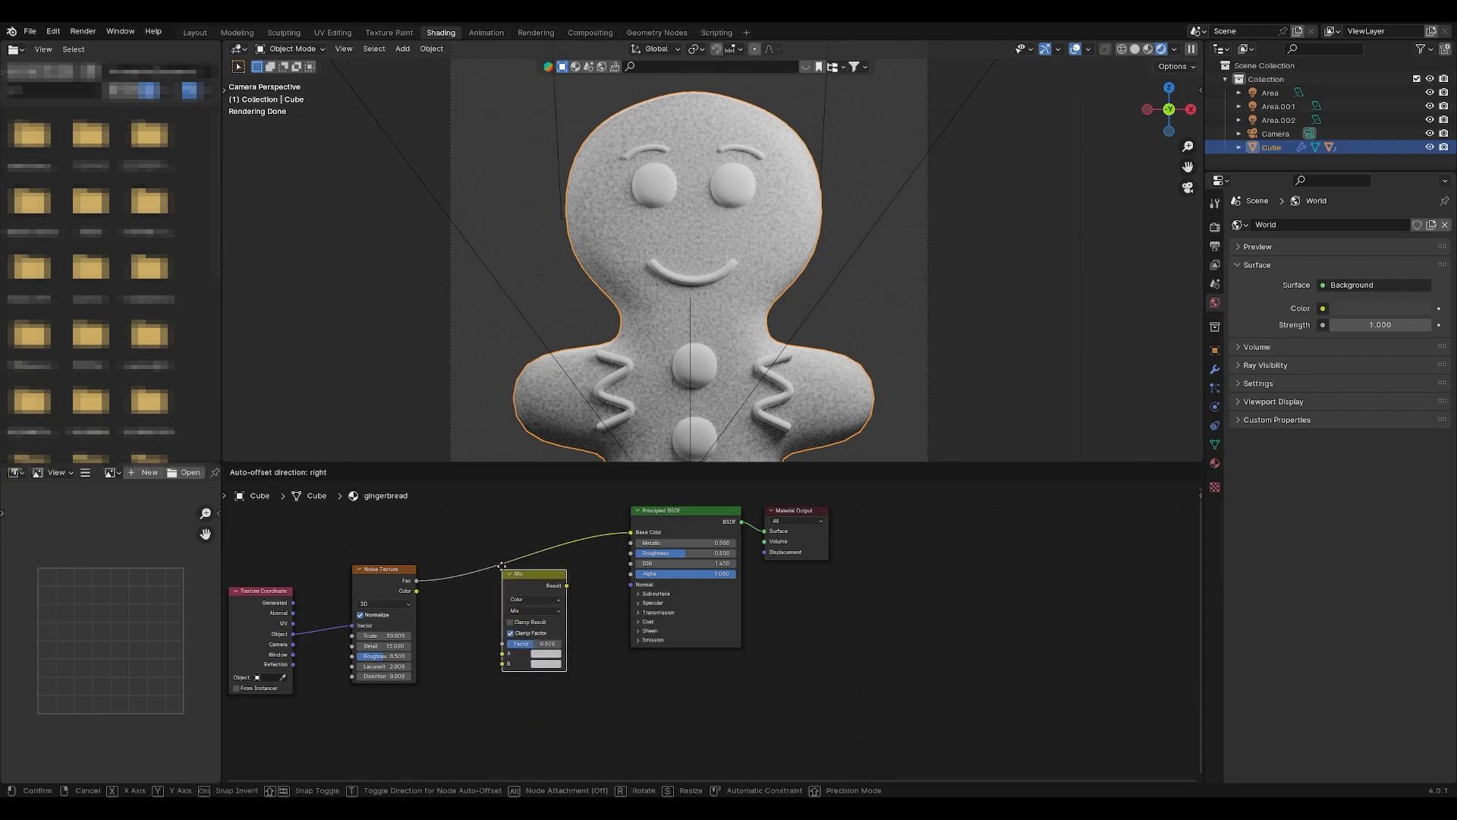
click(516, 626)
click(520, 592)
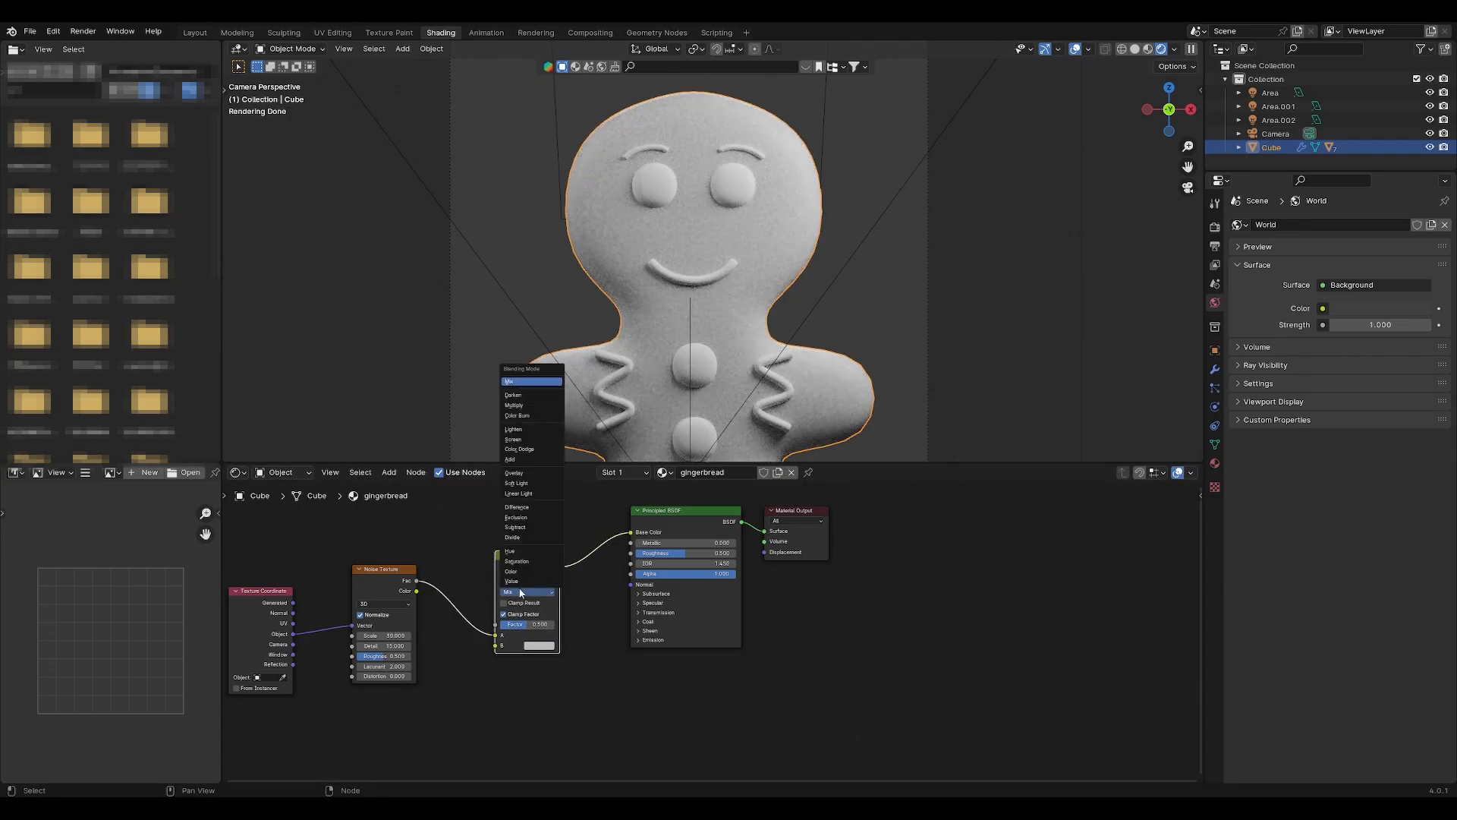
click(471, 486)
drag(498, 636, 496, 624)
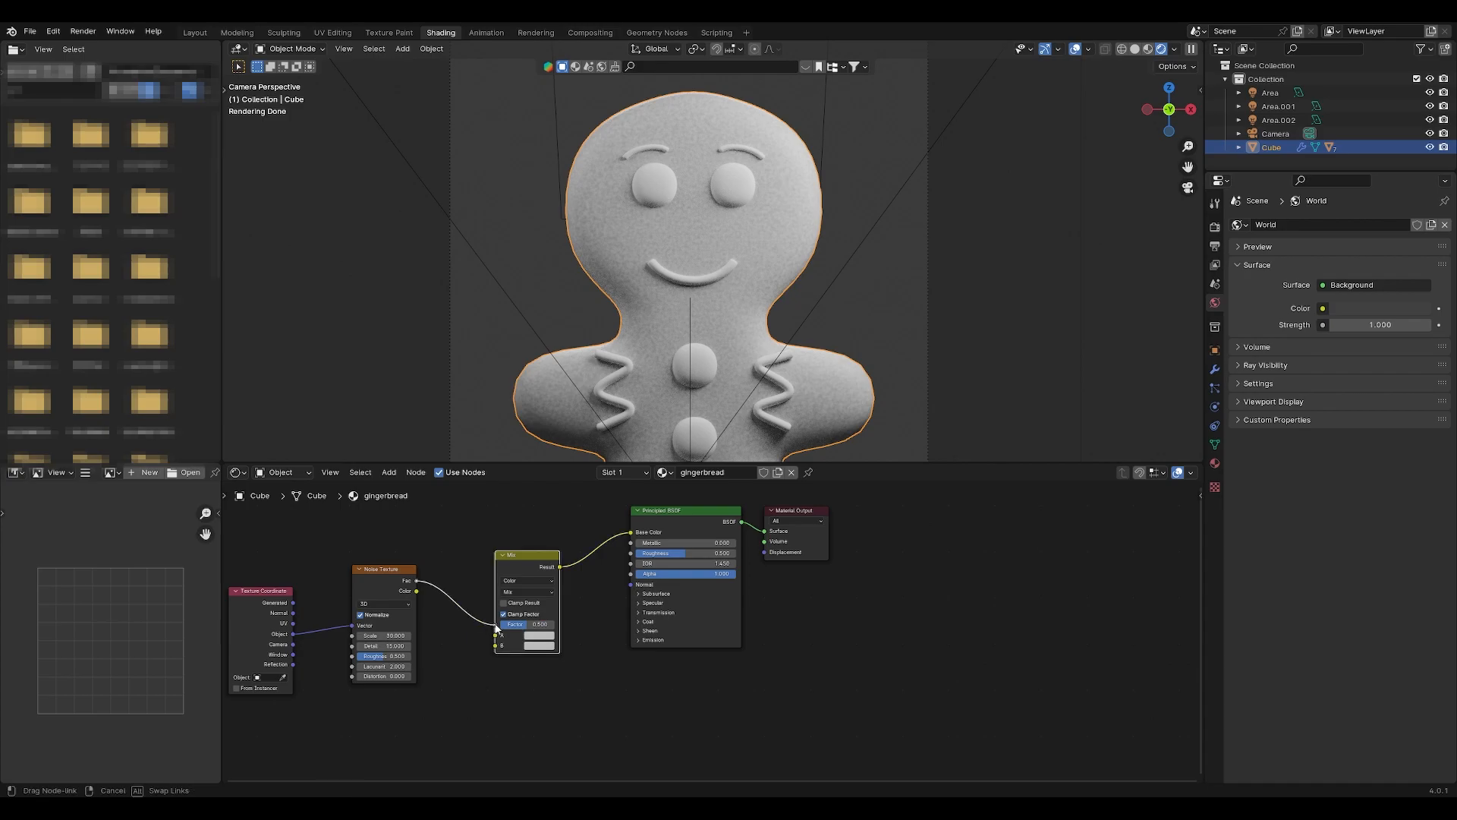
- Set the Mix node's color A to a dark reddish brown and color B to a lighter, muted reddish brown
click(539, 636)
drag(564, 555, 616, 533)
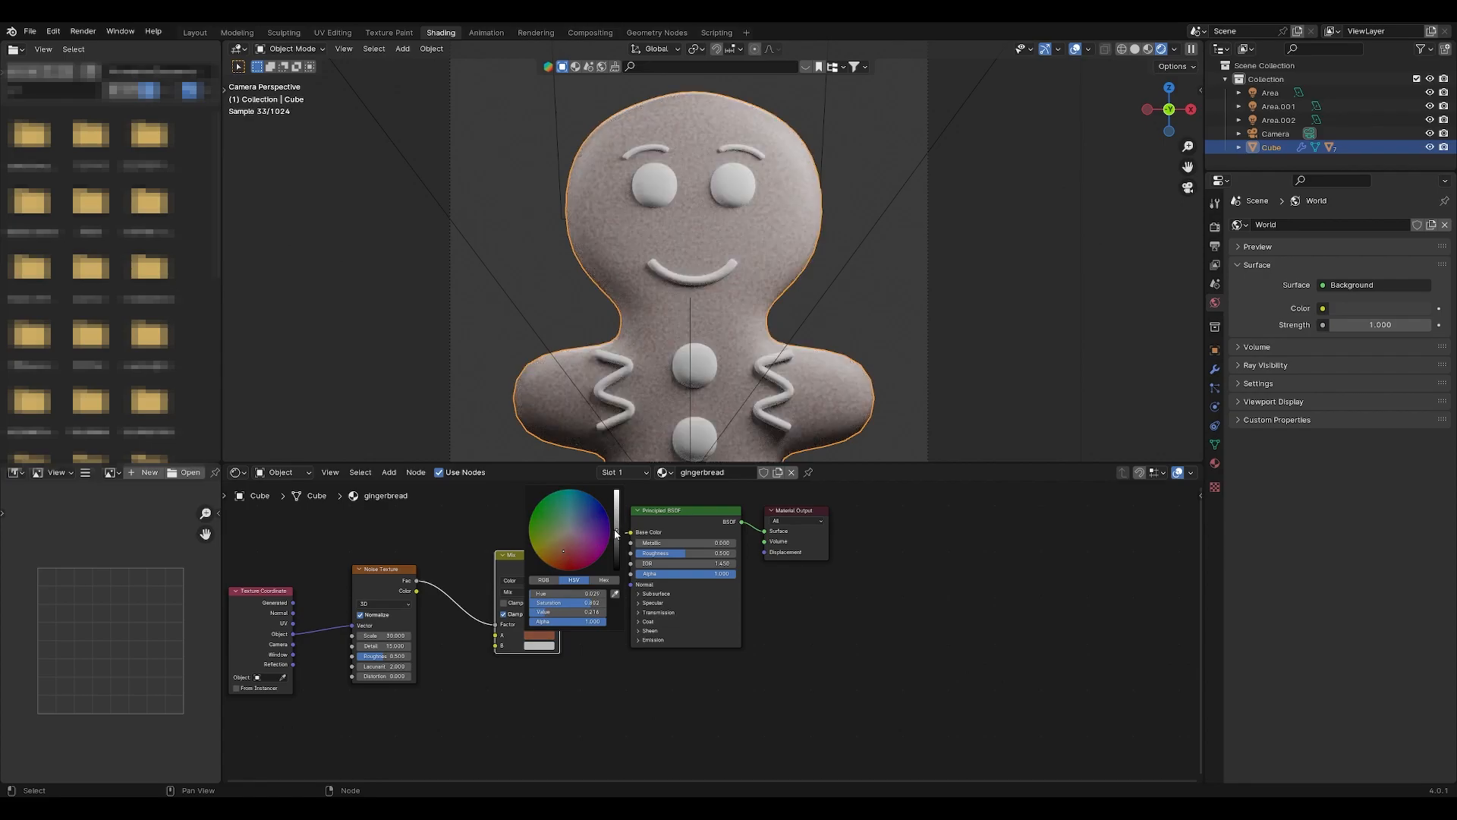
drag(542, 638, 571, 613)
click(540, 645)
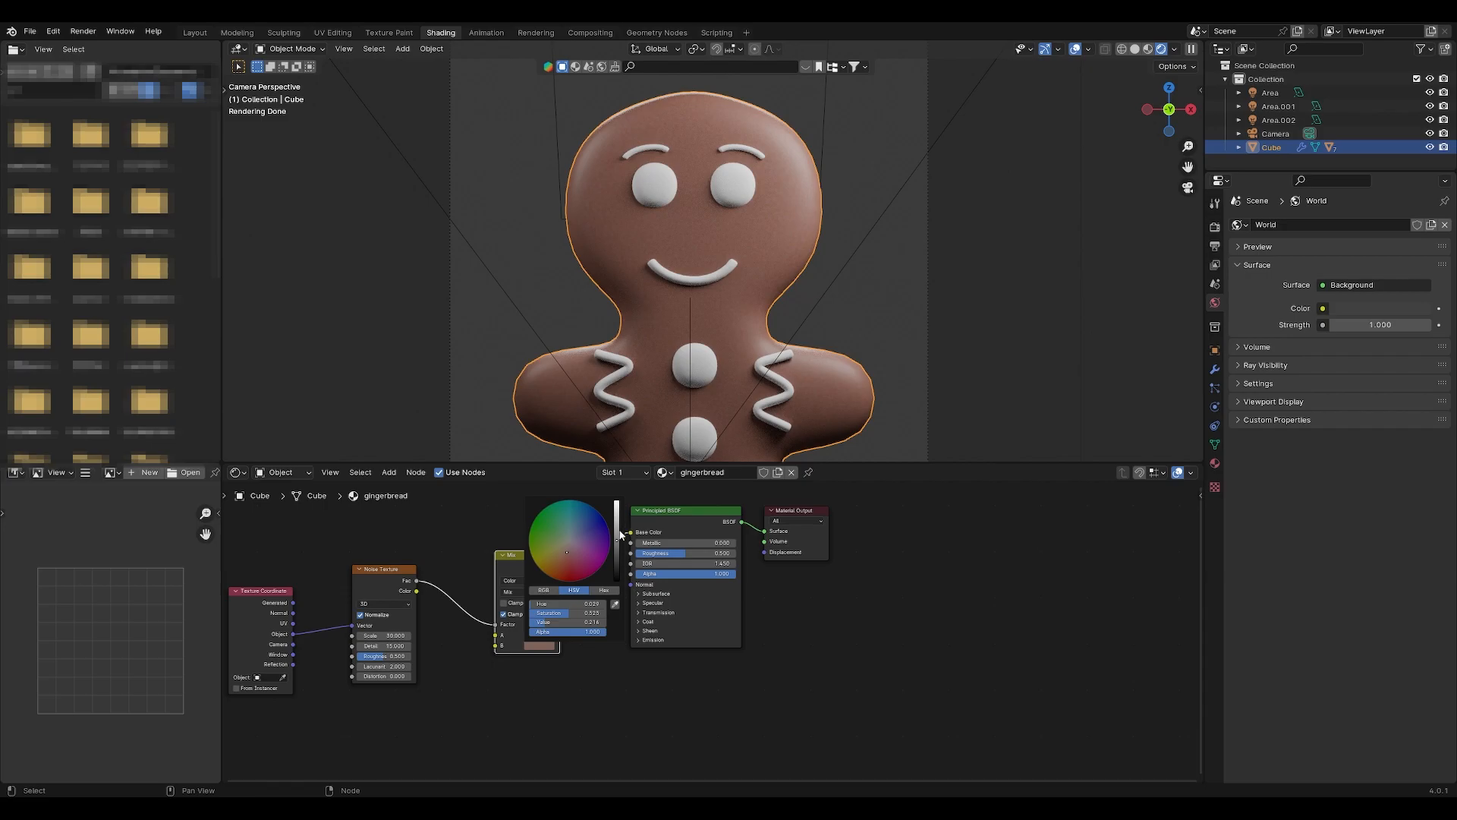
drag(620, 535, 617, 531)
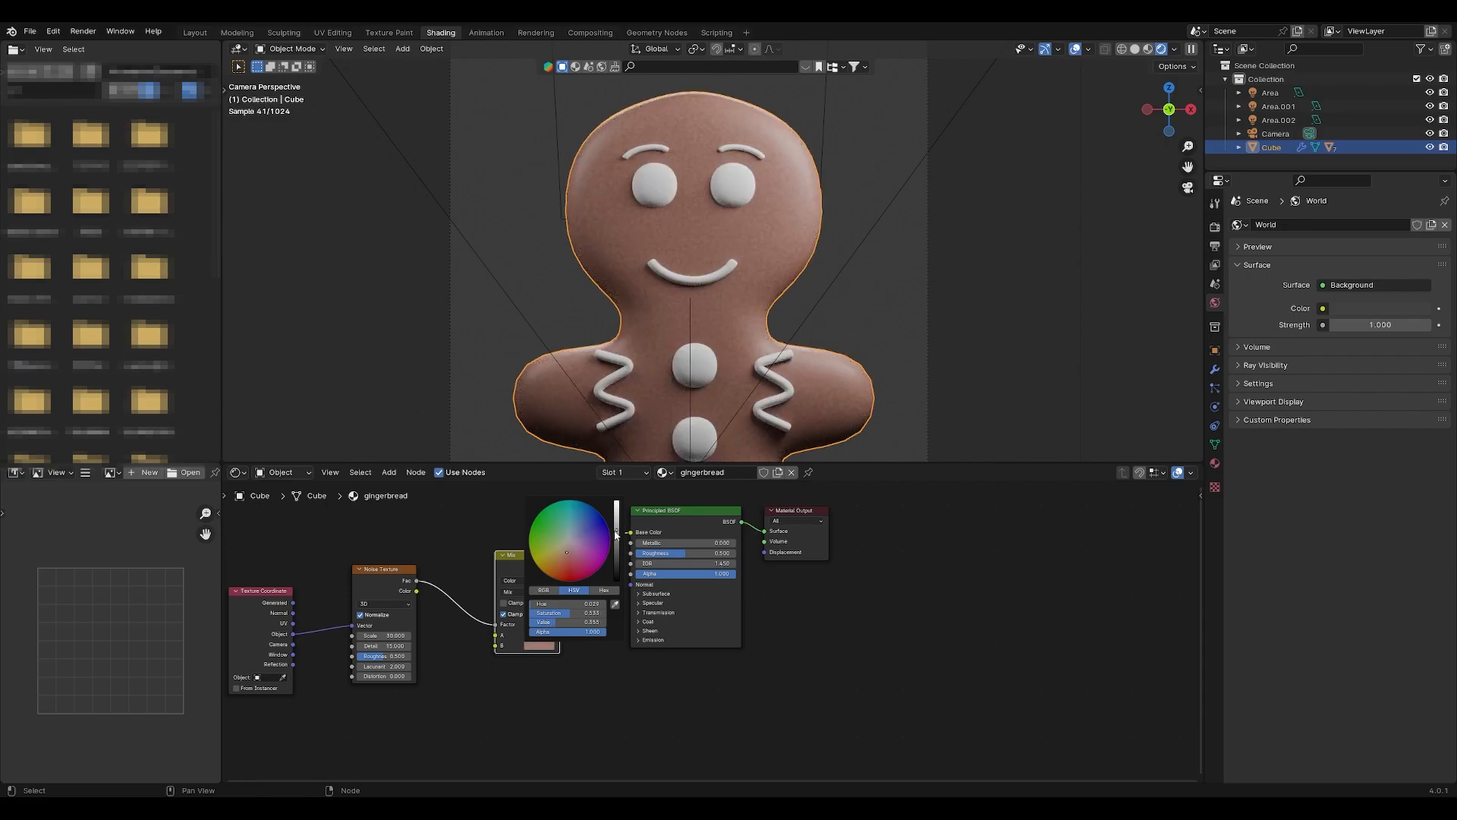
drag(619, 536, 618, 540)
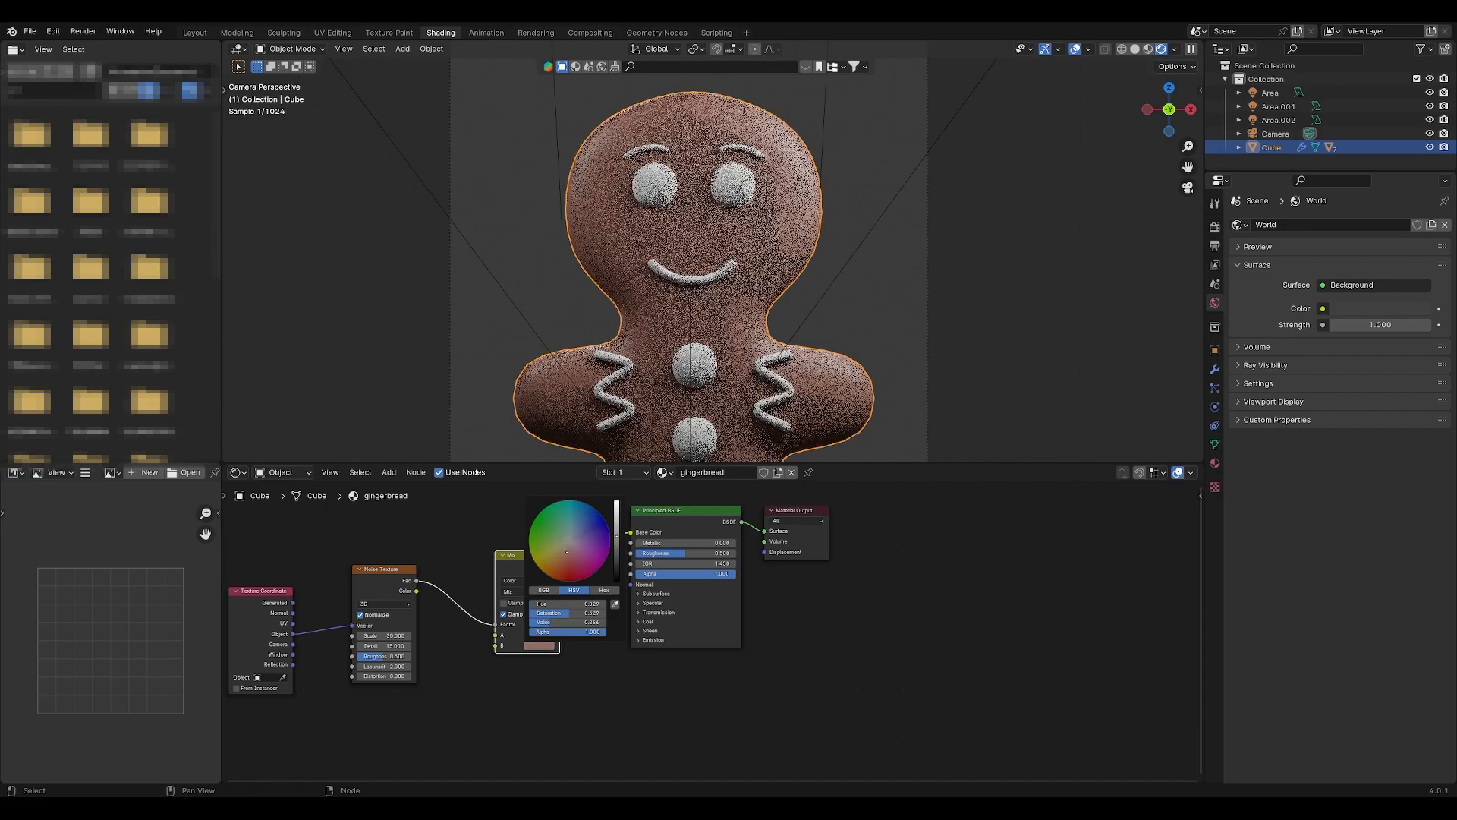
- Refine the Mix node's colors, darkening brown A and shifting color B to a warmer golden brown
click(550, 647)
drag(563, 554, 563, 551)
click(536, 637)
drag(616, 537, 616, 542)
click(552, 644)
click(557, 558)
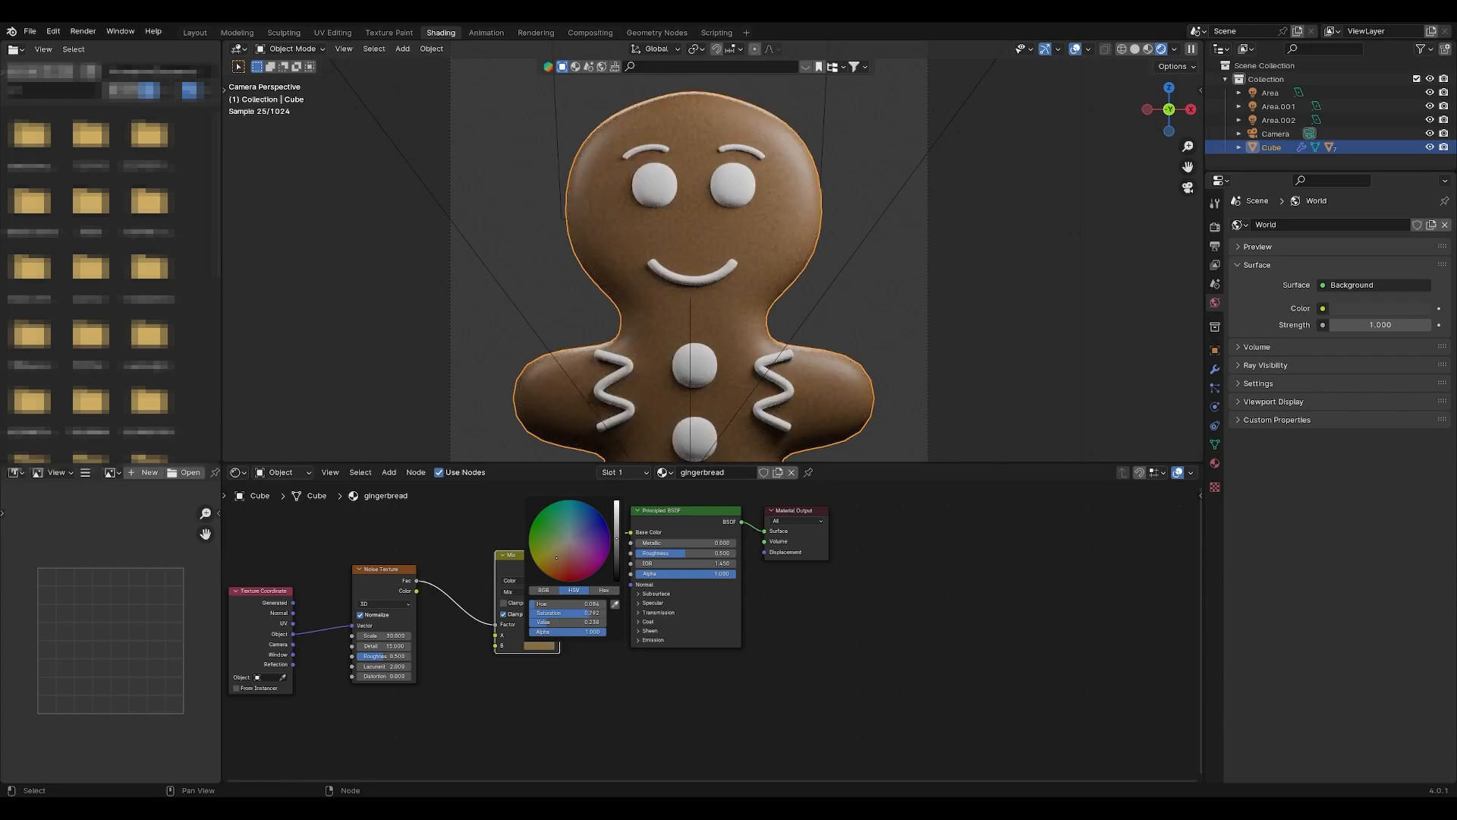
- Add a Bump node, linking the noise's Fac output to its Height and its Normal output to the Principled BSDF's Normal input
scroll(639, 410, down, 2)
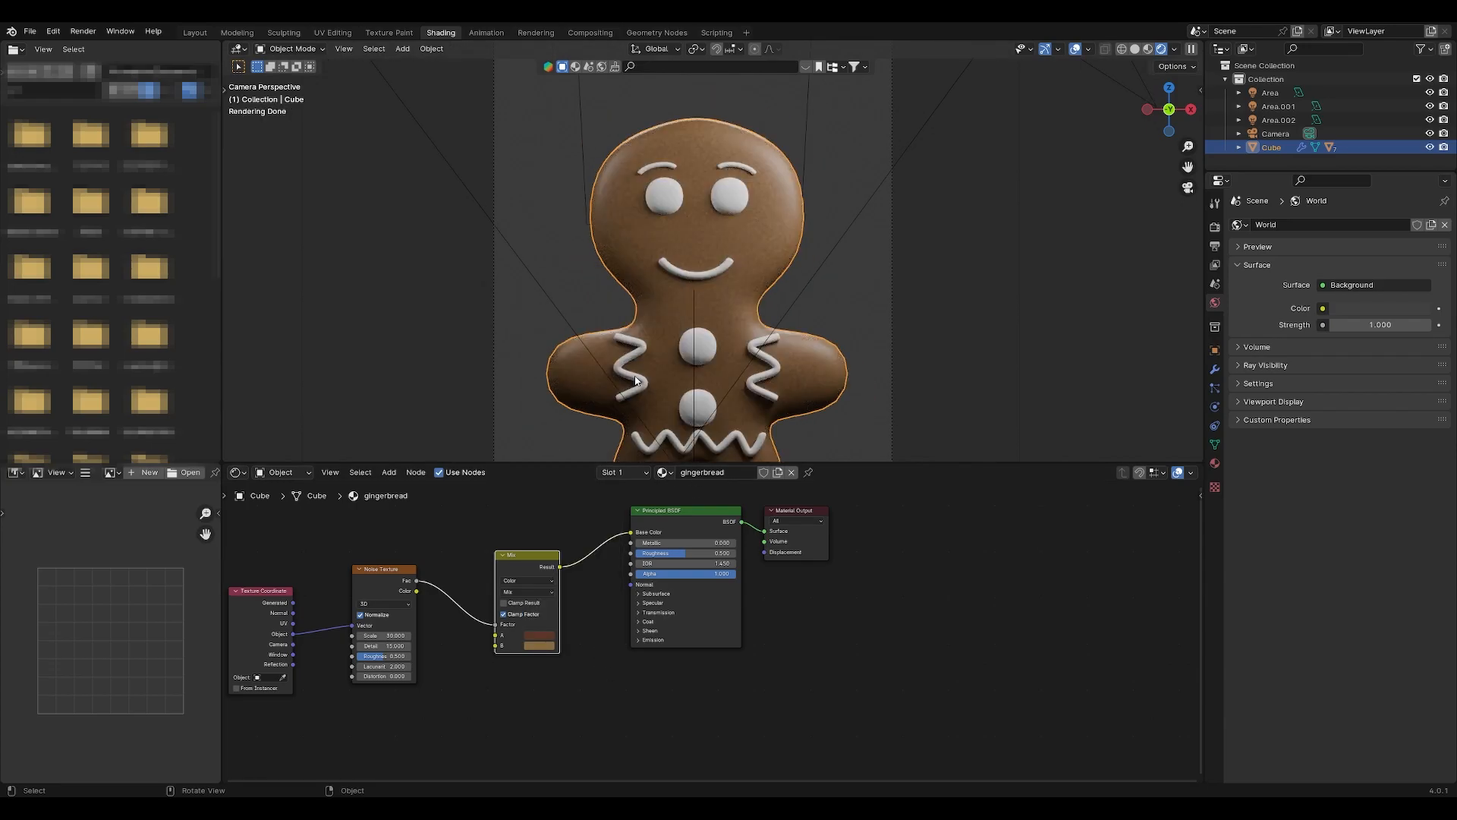
middle_drag(638, 385, 643, 405)
scroll(645, 408, up, 3)
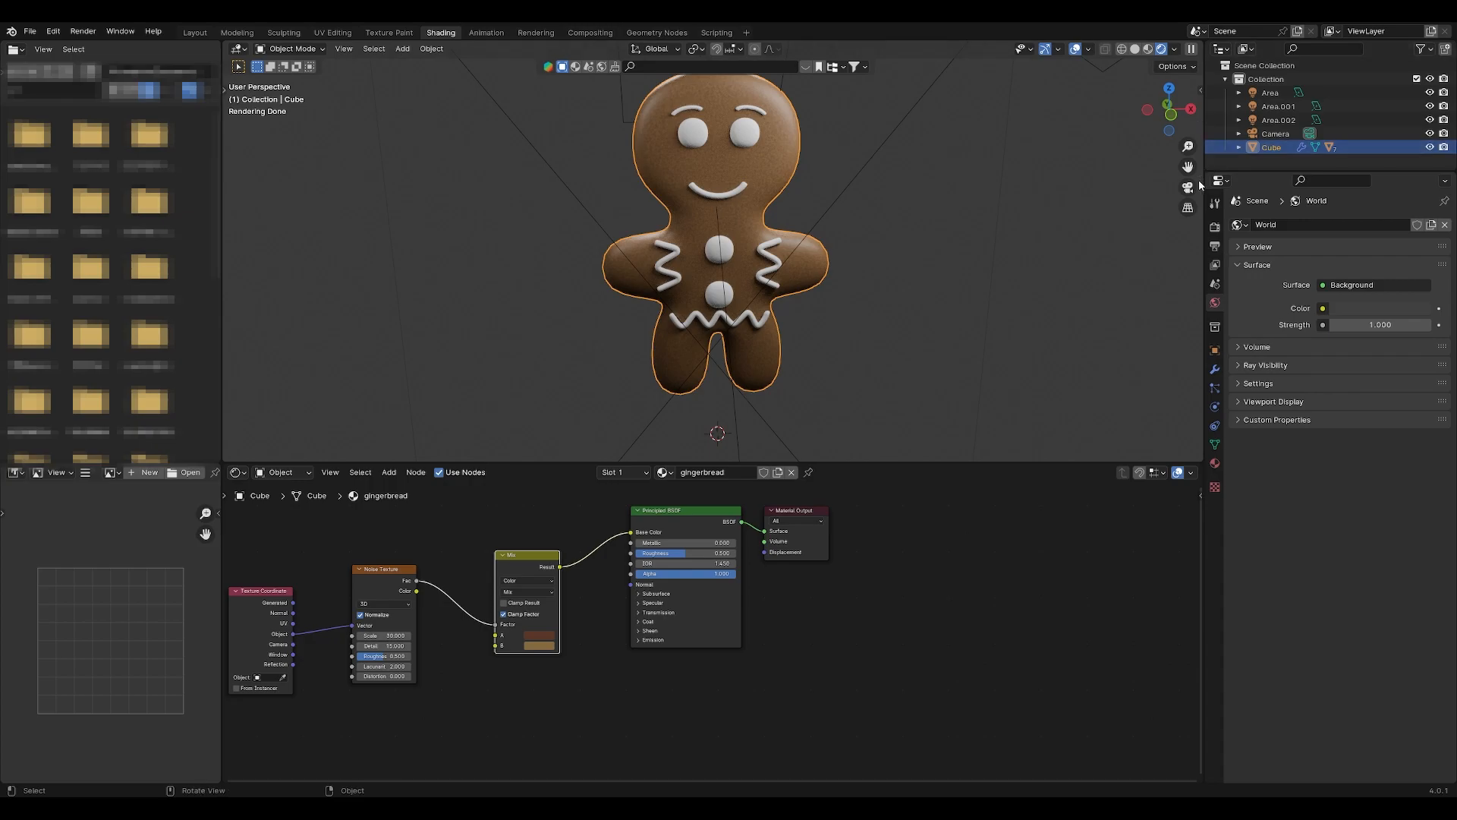
click(1188, 187)
scroll(972, 285, up, 2)
shift+middle_drag(837, 255, 840, 315)
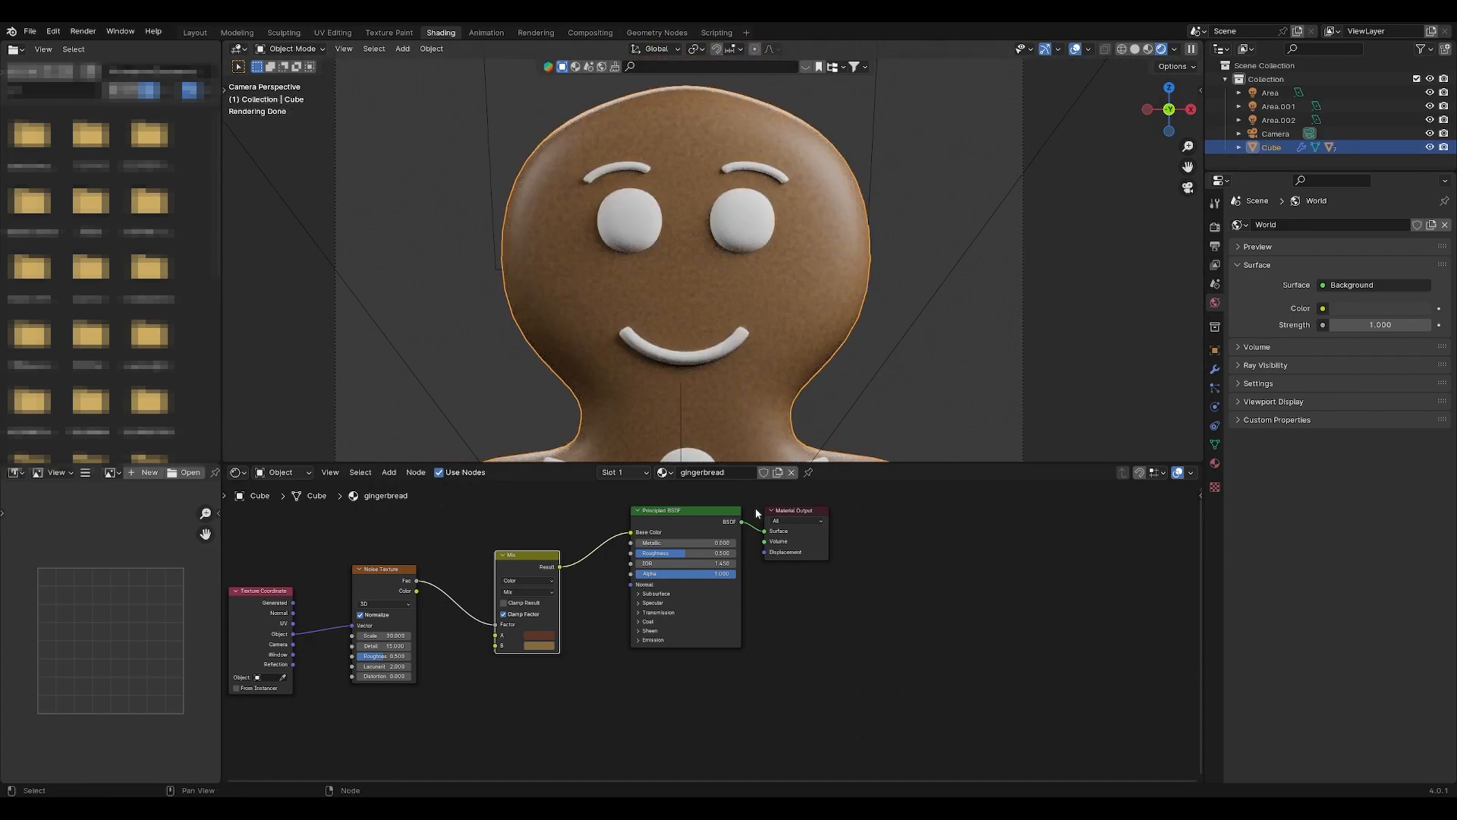
scroll(571, 614, down, 4)
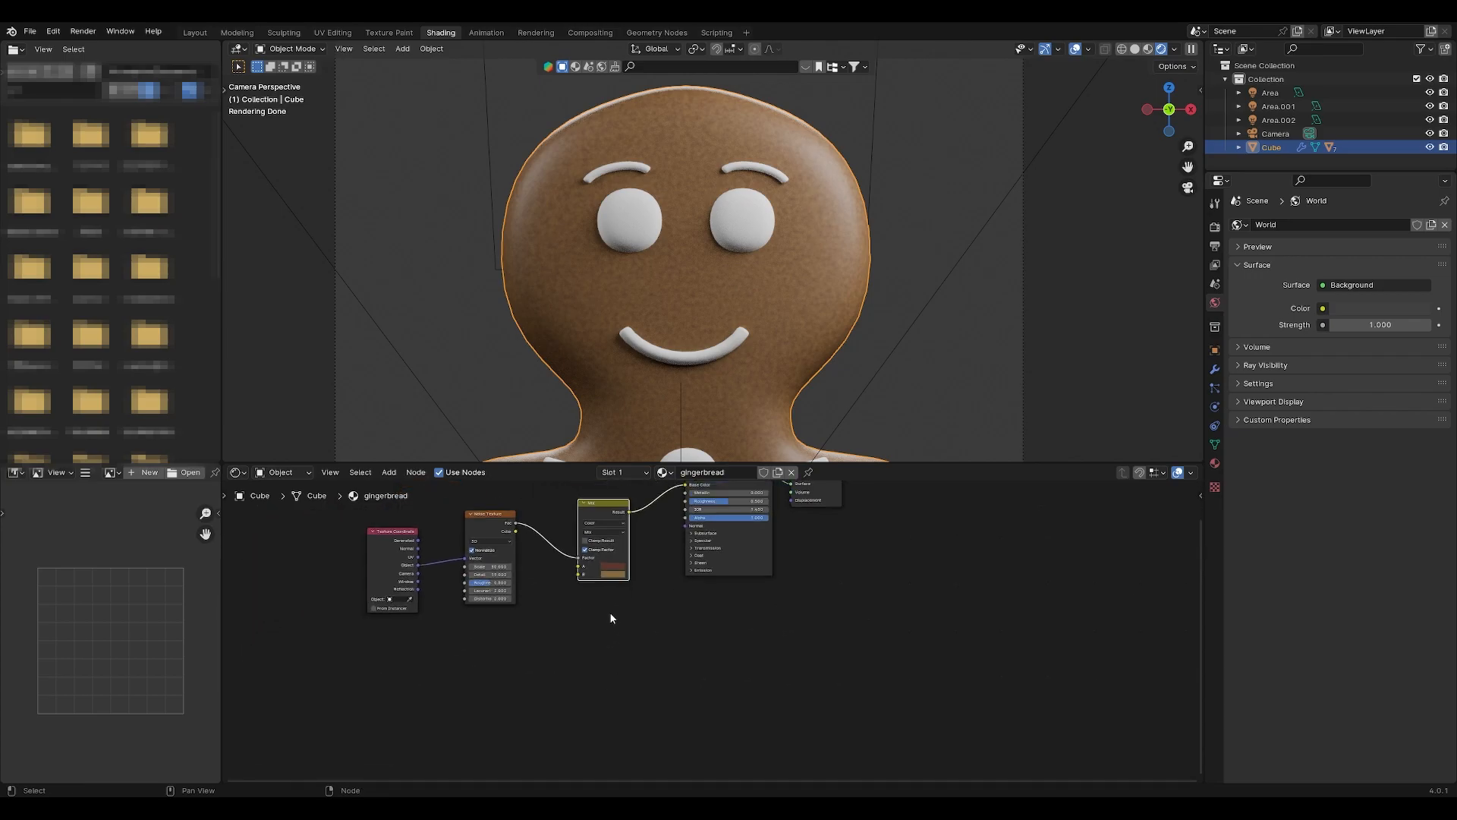
key(shift+a)
text(bum)
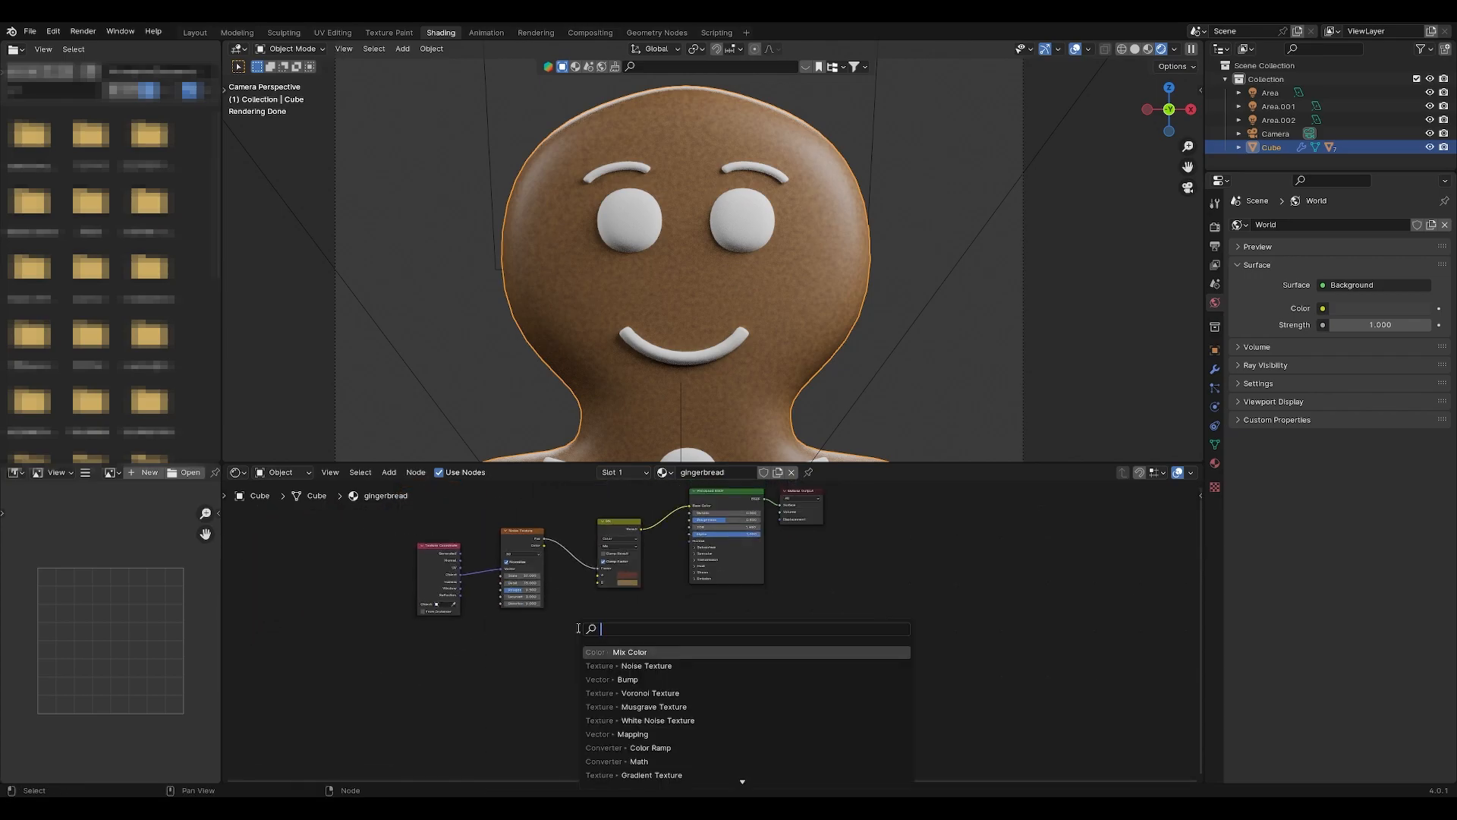
key(Return)
click(594, 642)
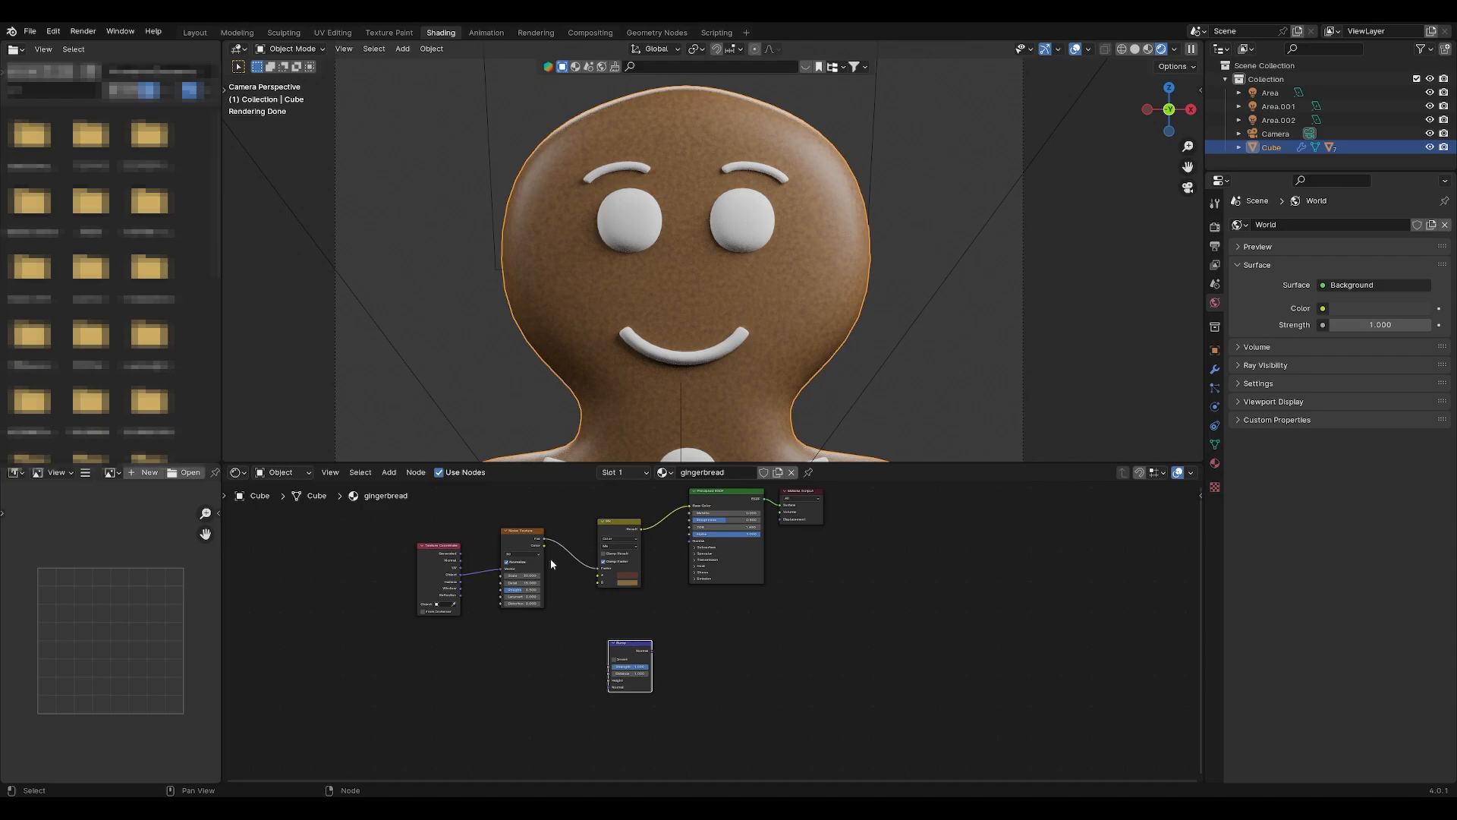
drag(545, 542, 690, 540)
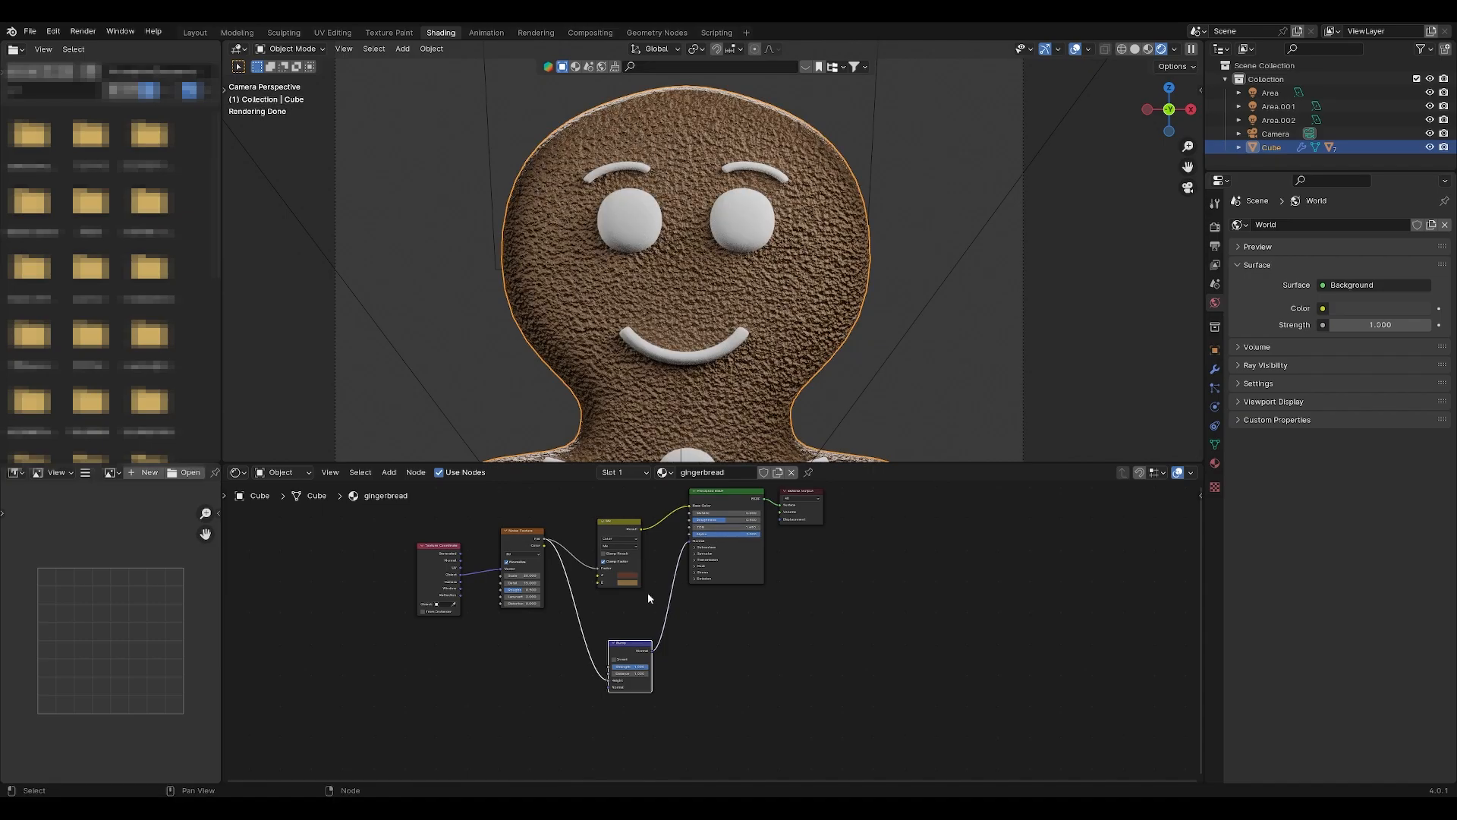
- Lower the Bump node's Strength, slightly raise the Principled BSDF's Roughness, and save the file
scroll(674, 639, up, 1)
mouse_move(637, 669)
mouse_down()
mouse_move(596, 669)
mouse_move(627, 670)
mouse_up()
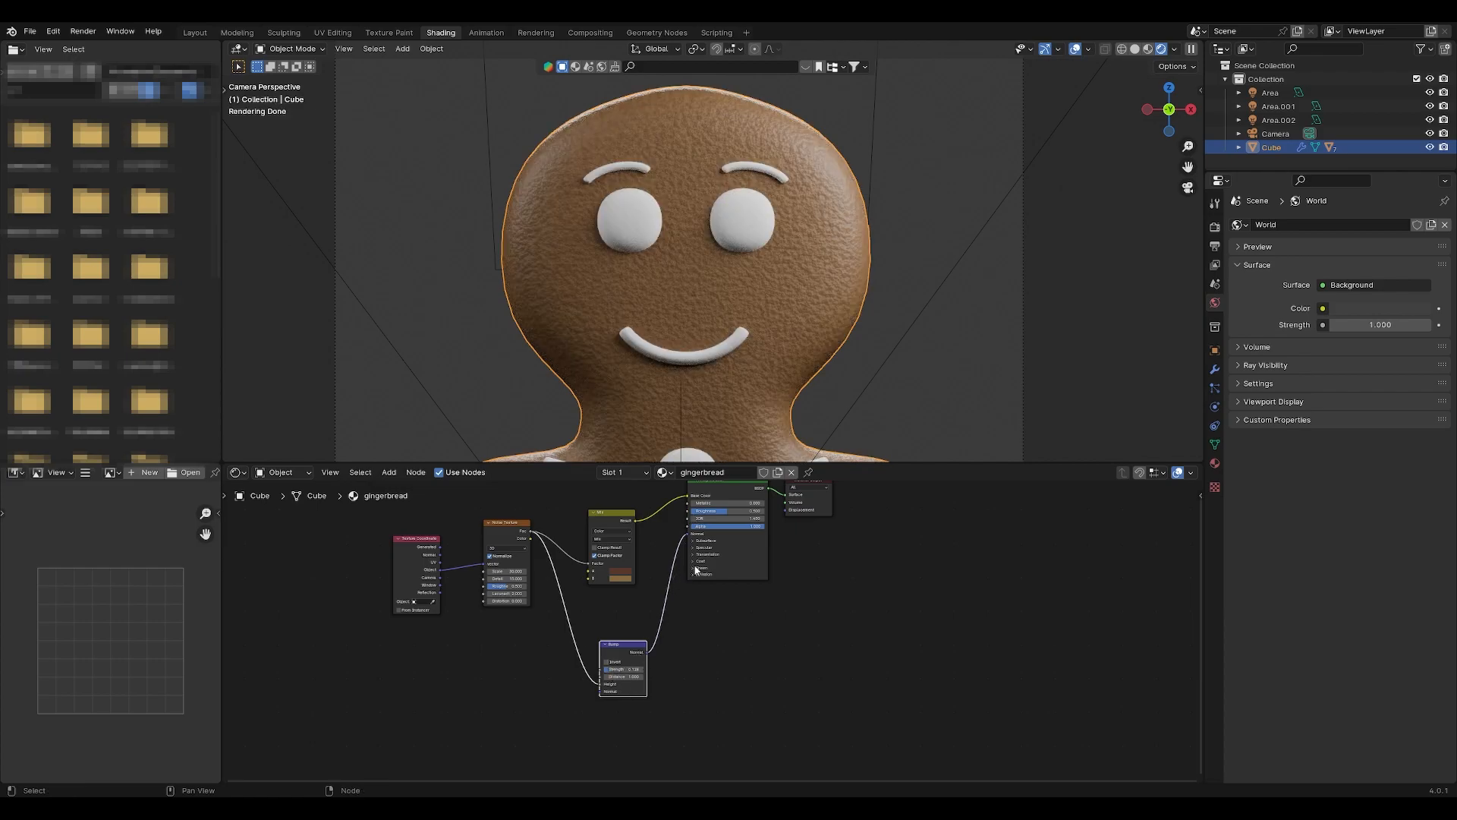
drag(732, 512, 746, 511)
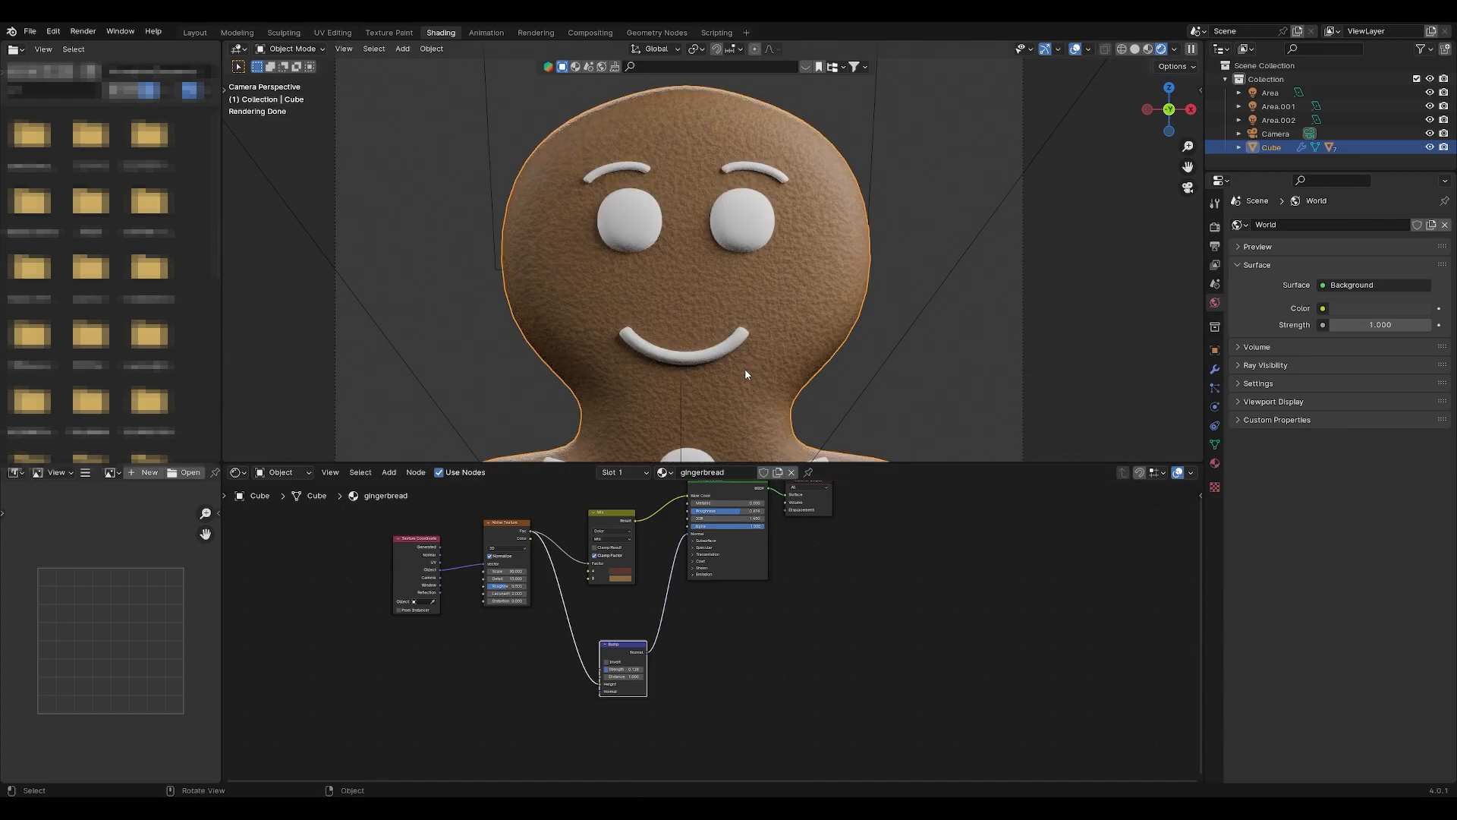
key(ctrl+s)
- Select the zigzag icing on the arms and give it a new material named "white frosting"
scroll(714, 350, down, 2)
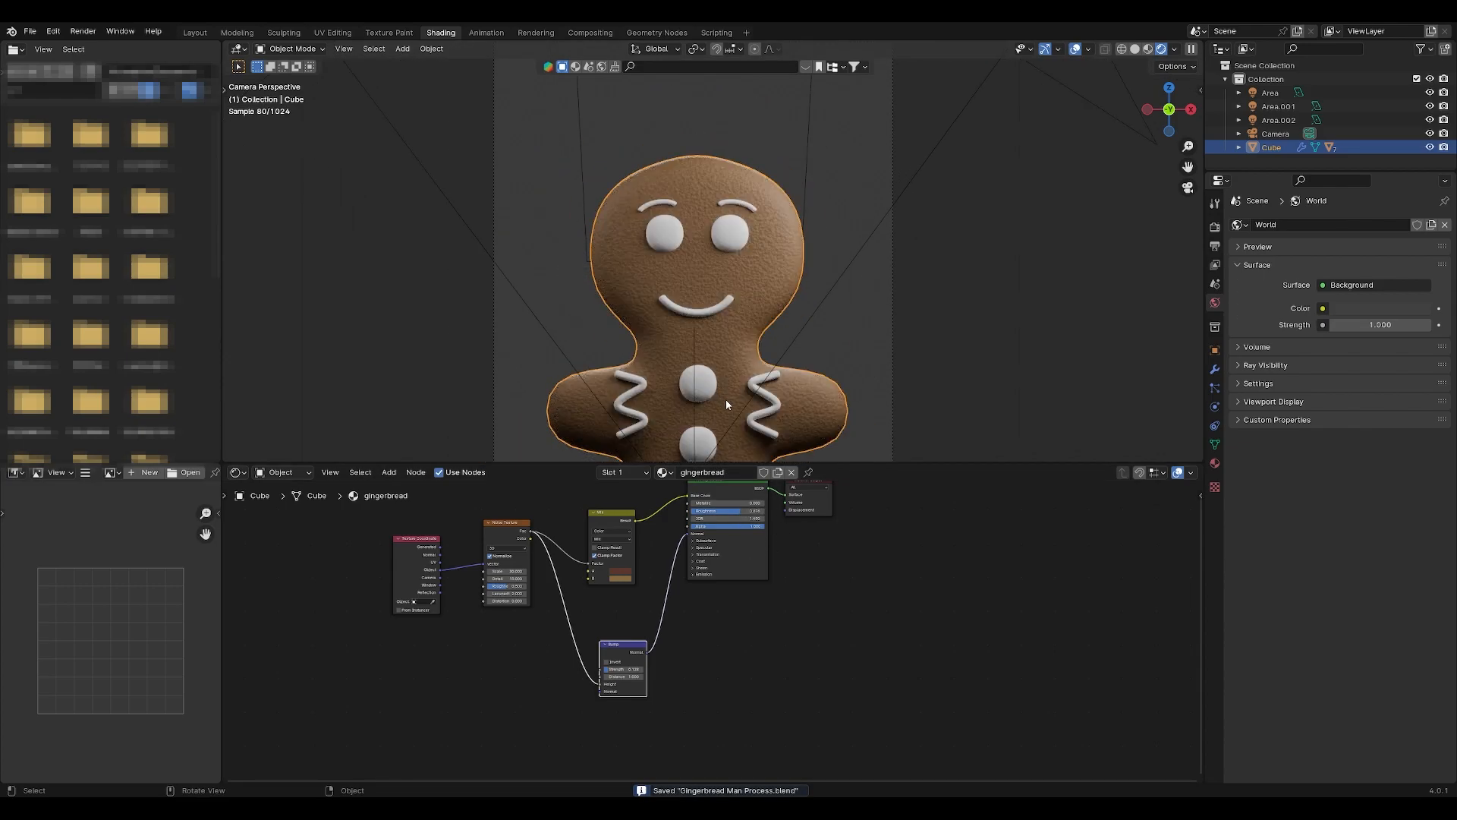
click(773, 403)
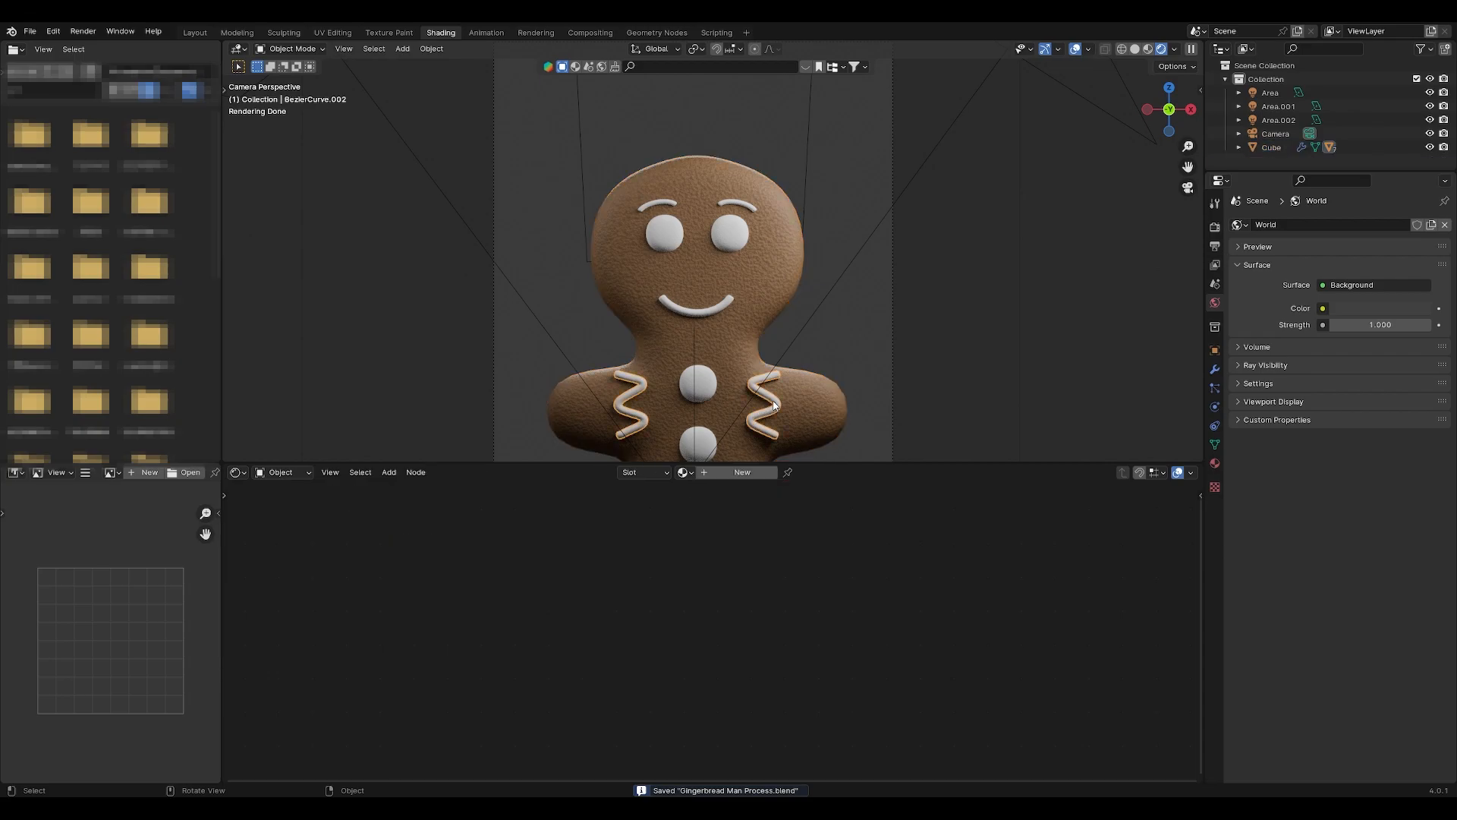
click(727, 472)
text(white frosting)
key(Return)
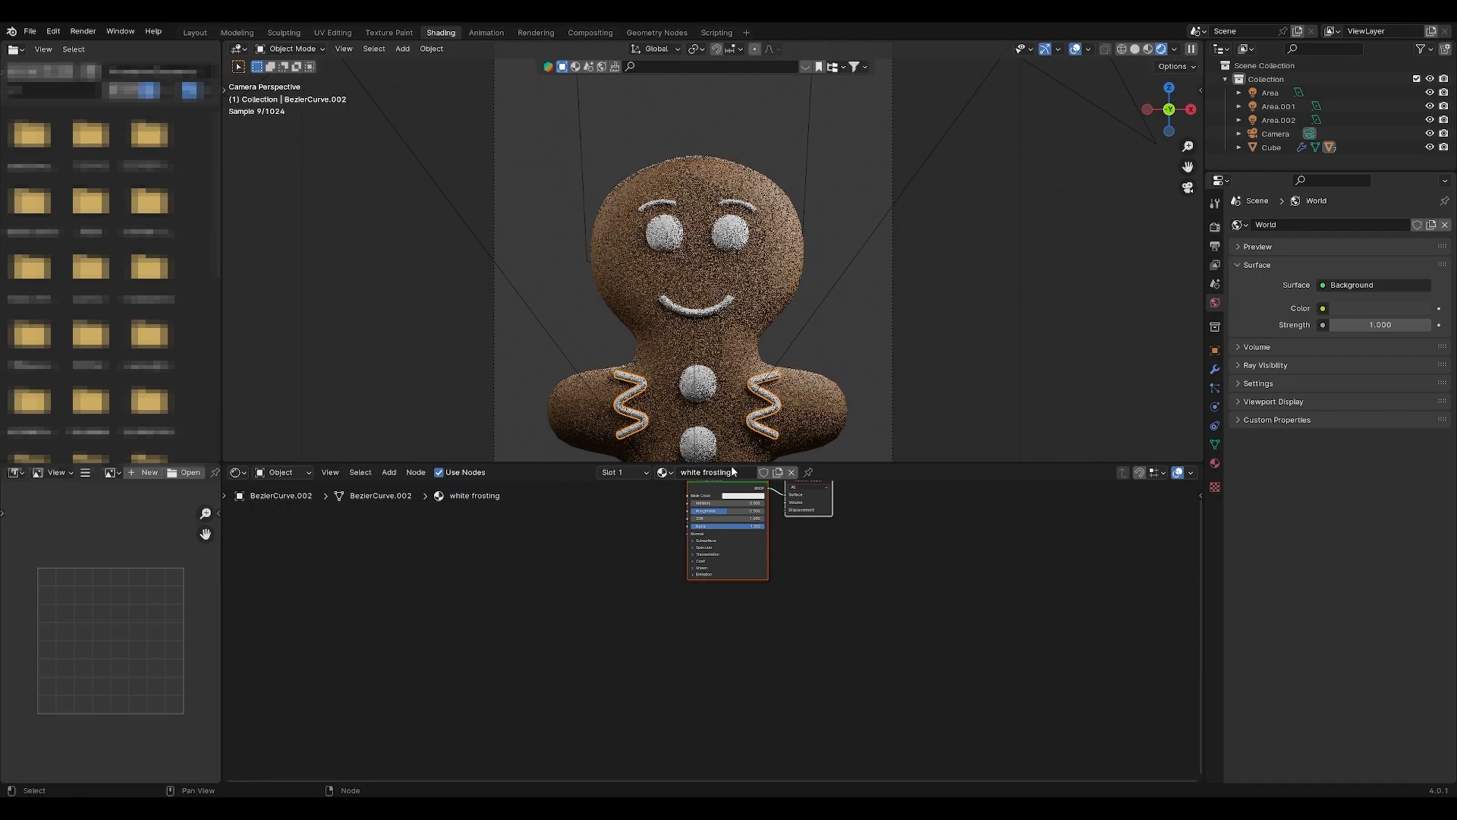
- Set the white frosting's Roughness to about 0.412 and slightly darken its white Base Color
scroll(592, 577, up, 3)
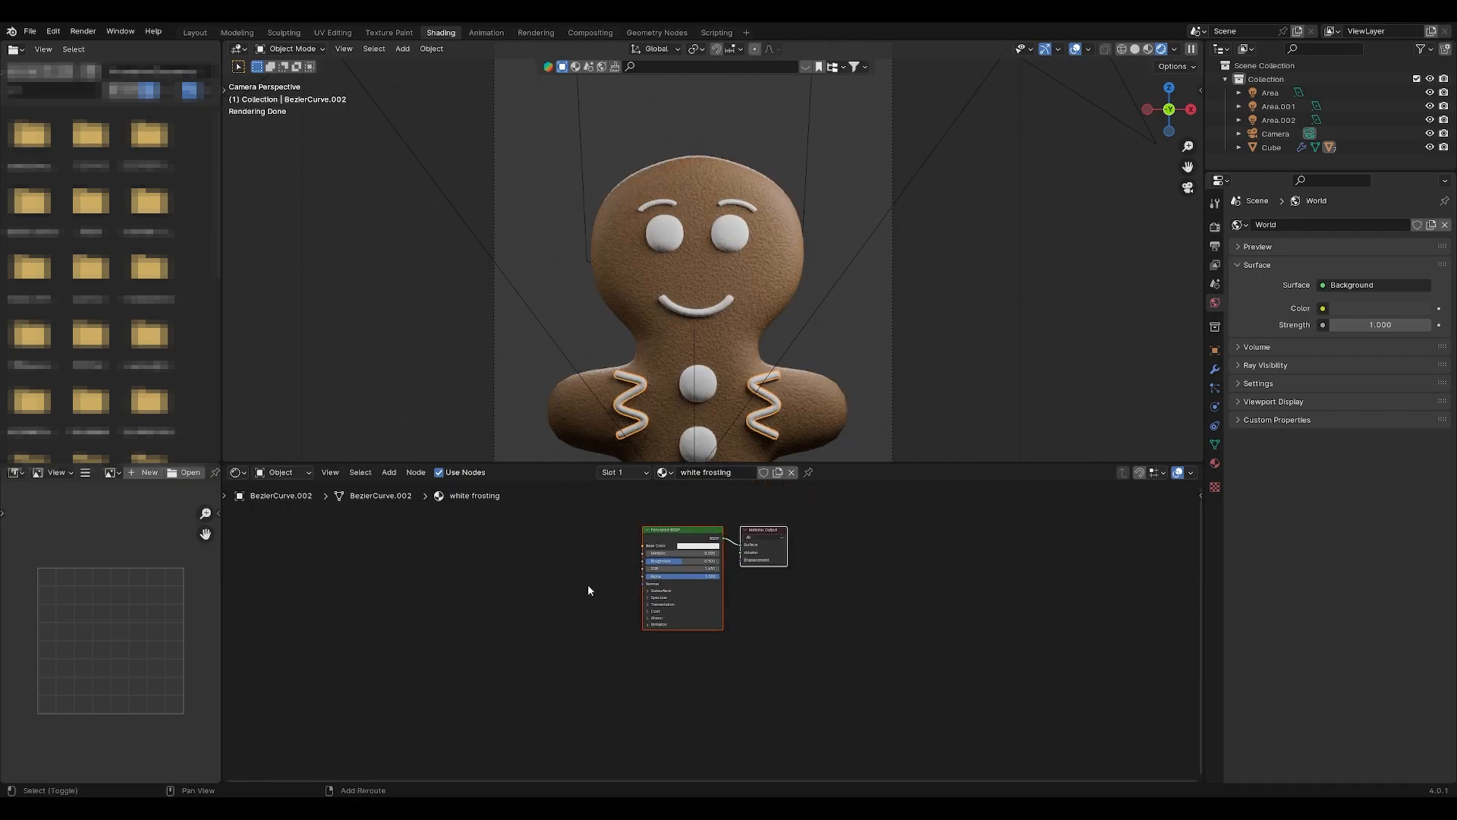
drag(683, 519, 668, 519)
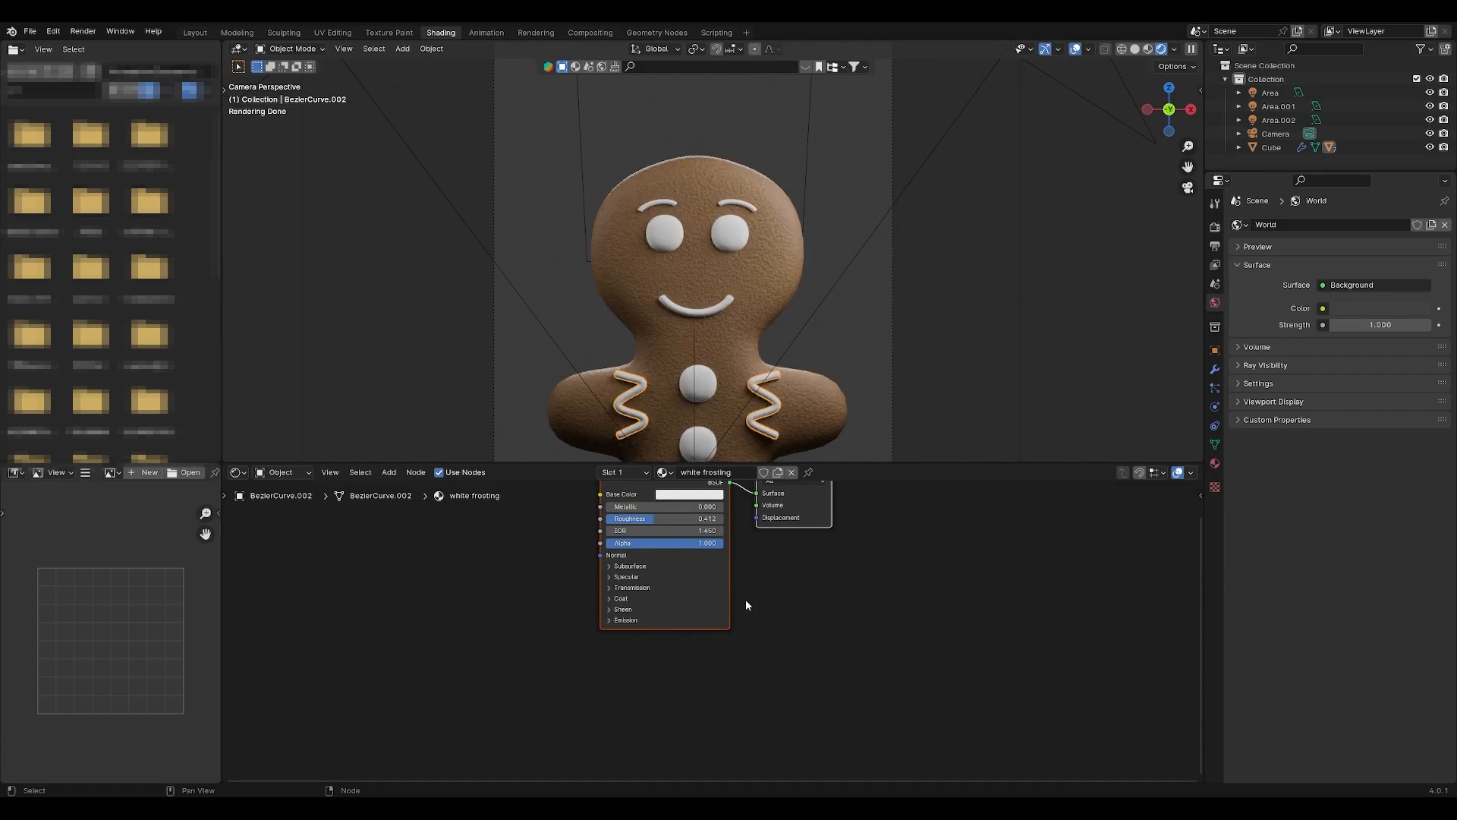
click(718, 494)
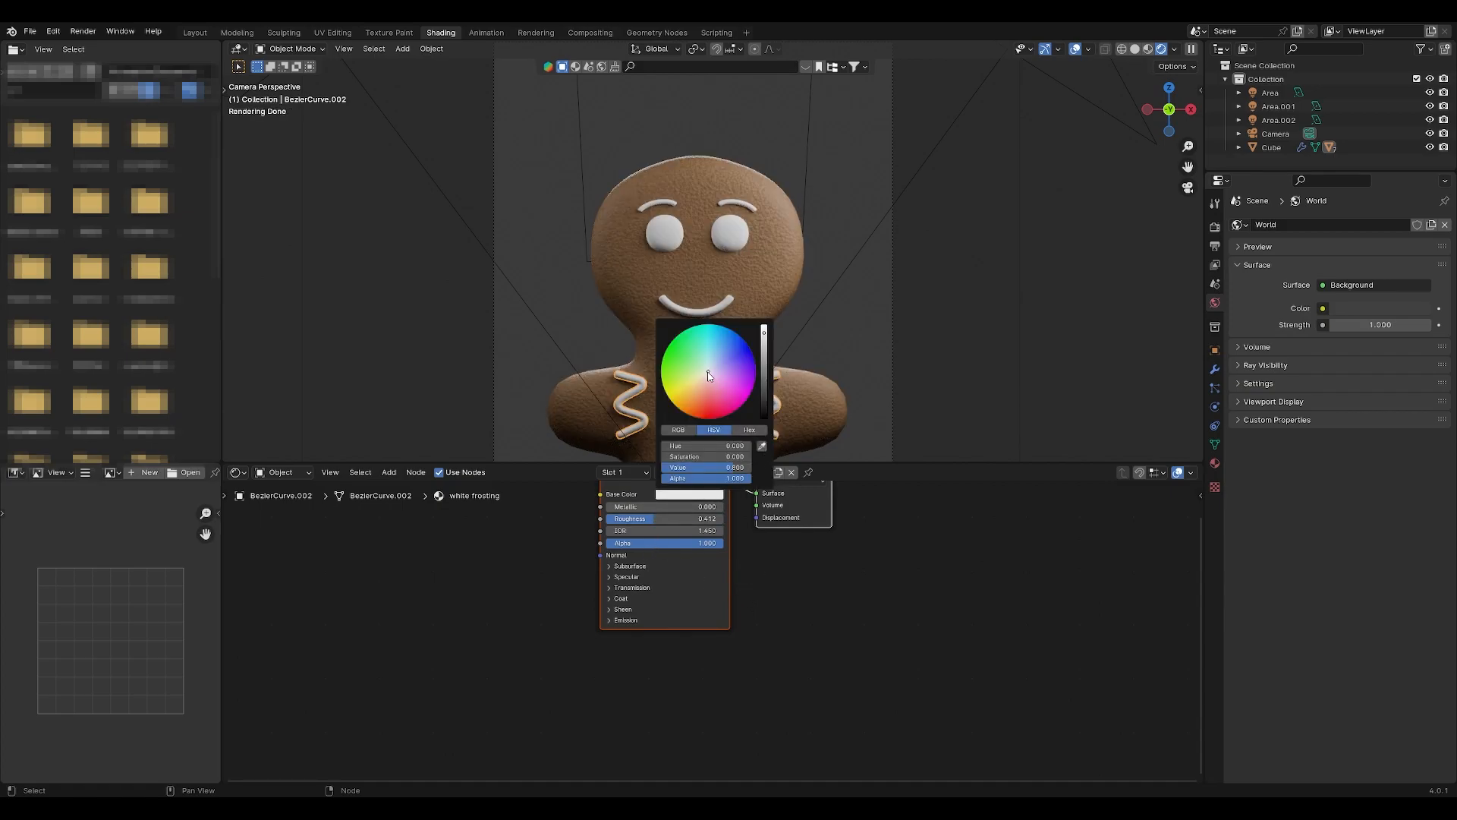
click(764, 339)
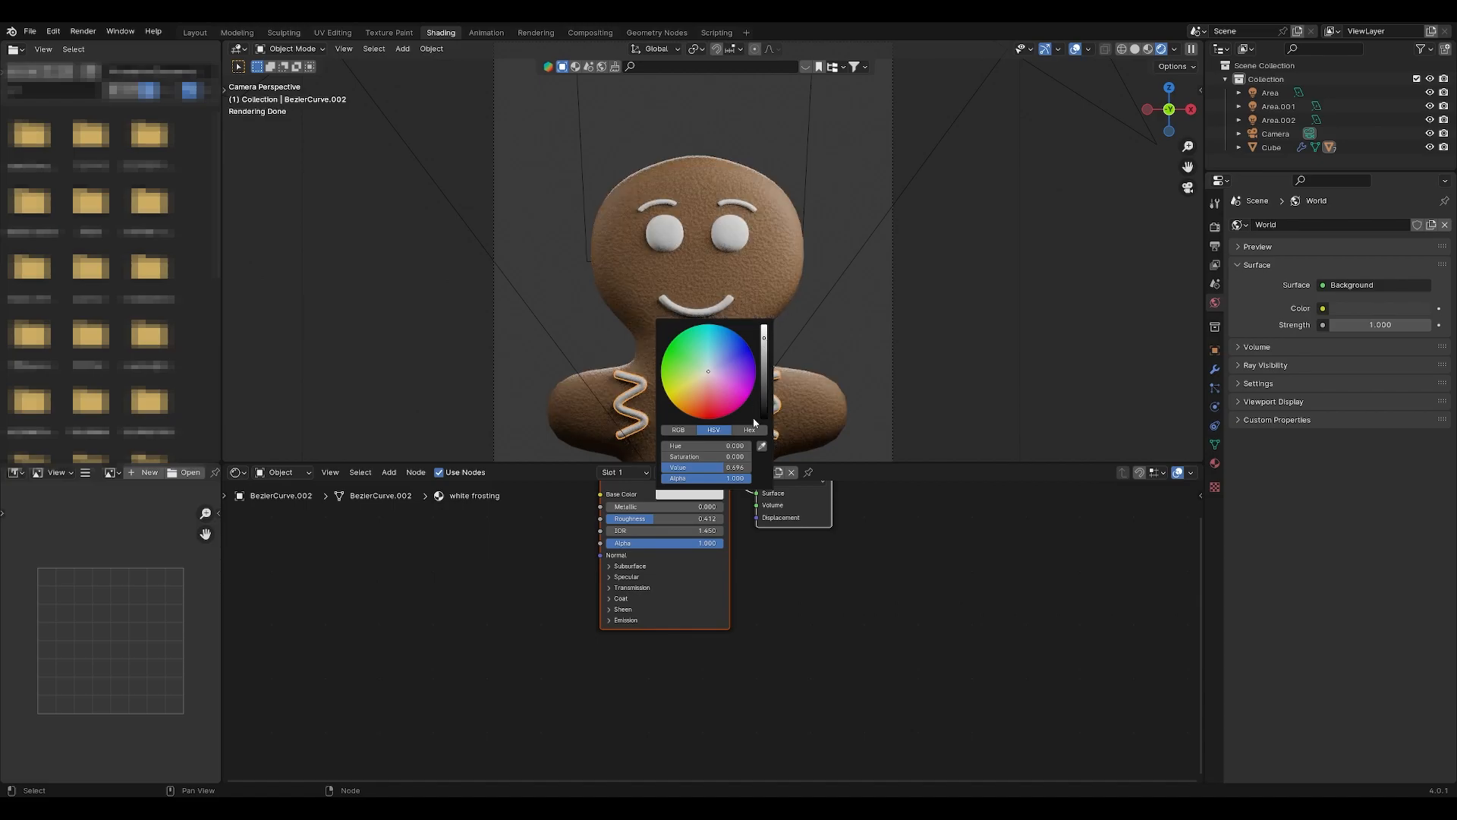
click(783, 599)
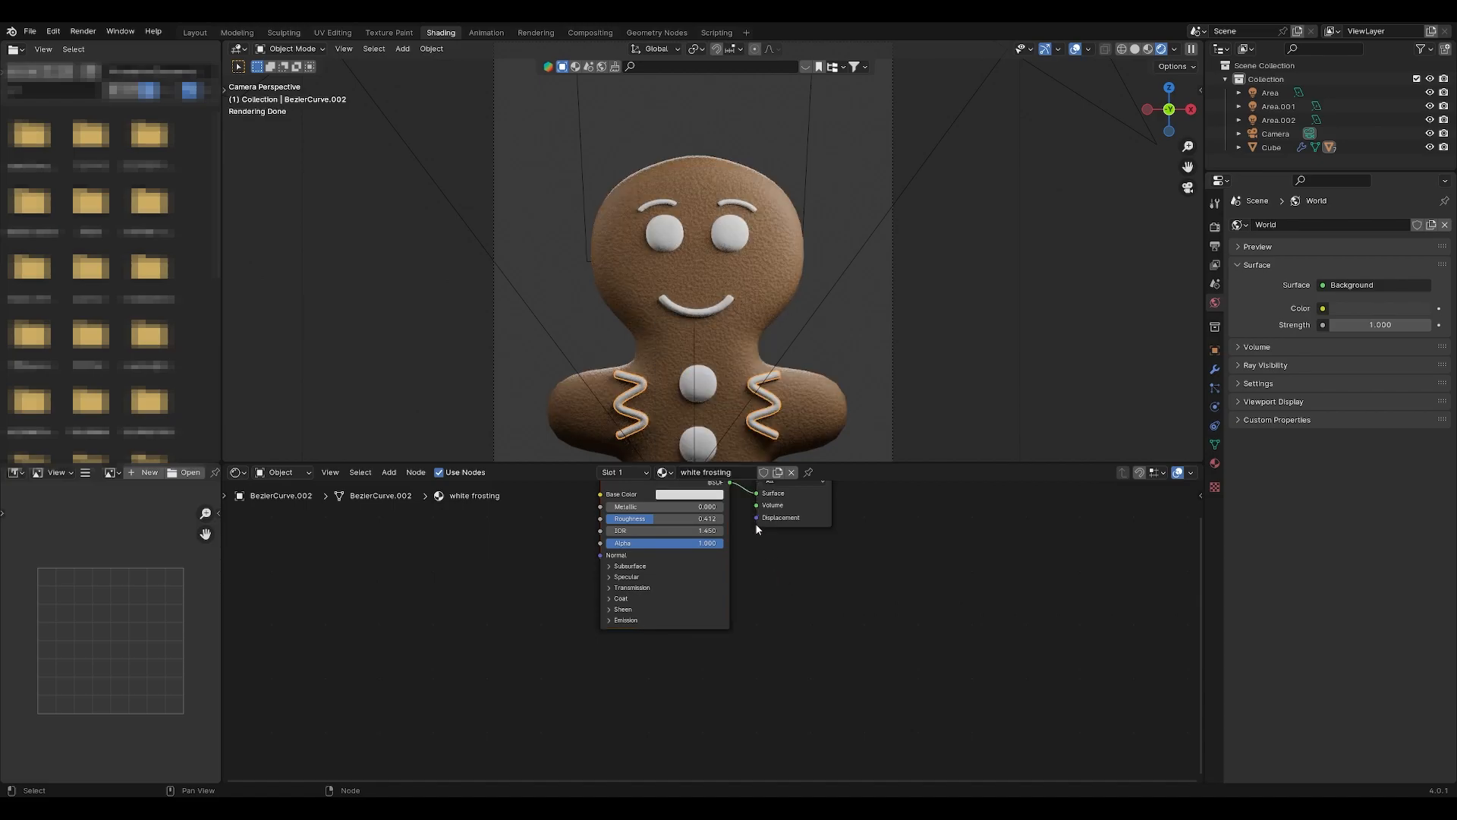
- Select the smile icing and give it a new material named "red frosting"
click(708, 315)
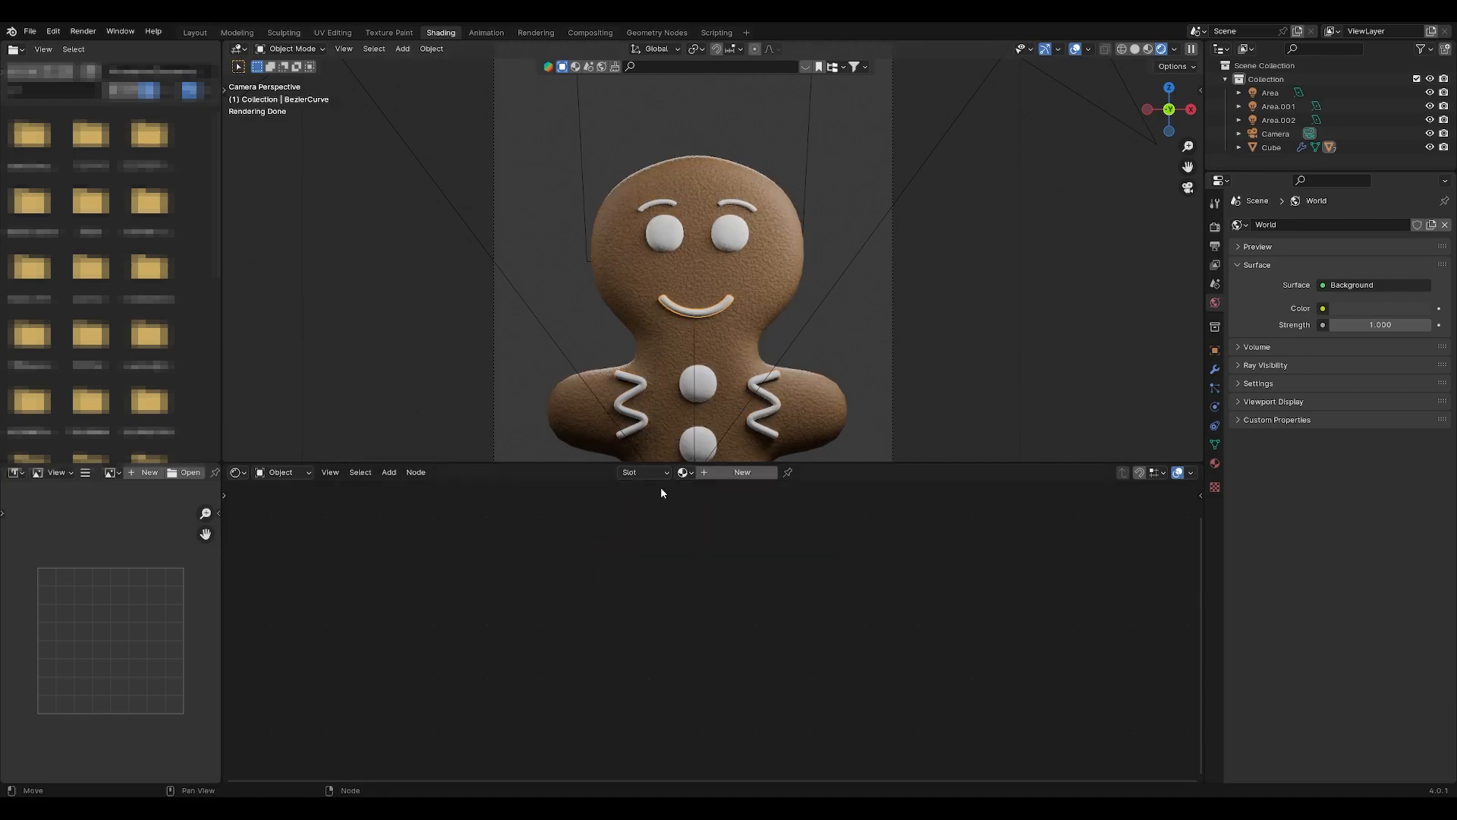
click(734, 477)
double_click(708, 473)
text(red frosting)
key(Return)
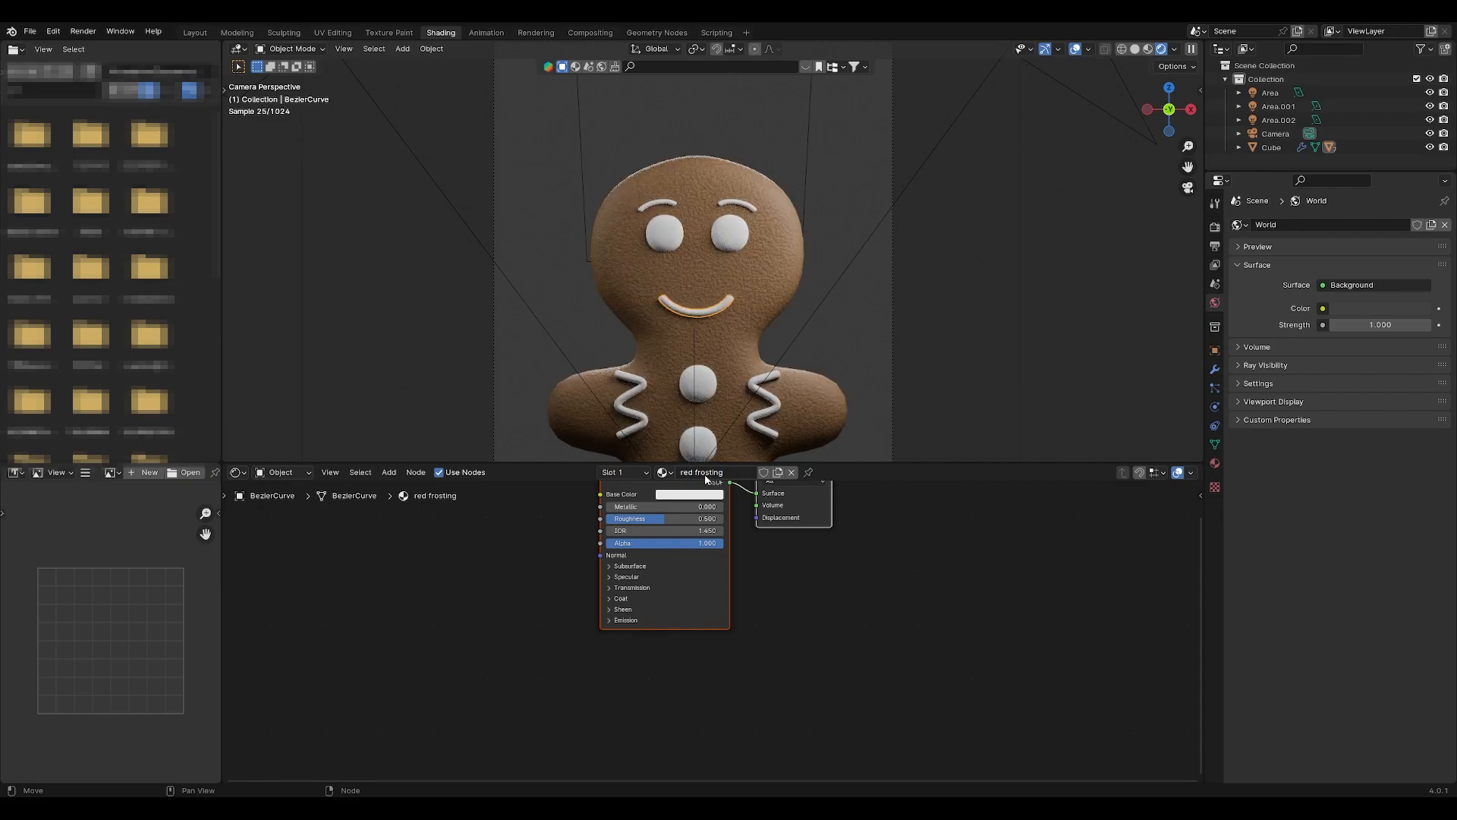
- Set the red frosting's Roughness to about 0.420 and its Base Color to a saturated red
drag(665, 521, 655, 520)
click(681, 494)
click(703, 392)
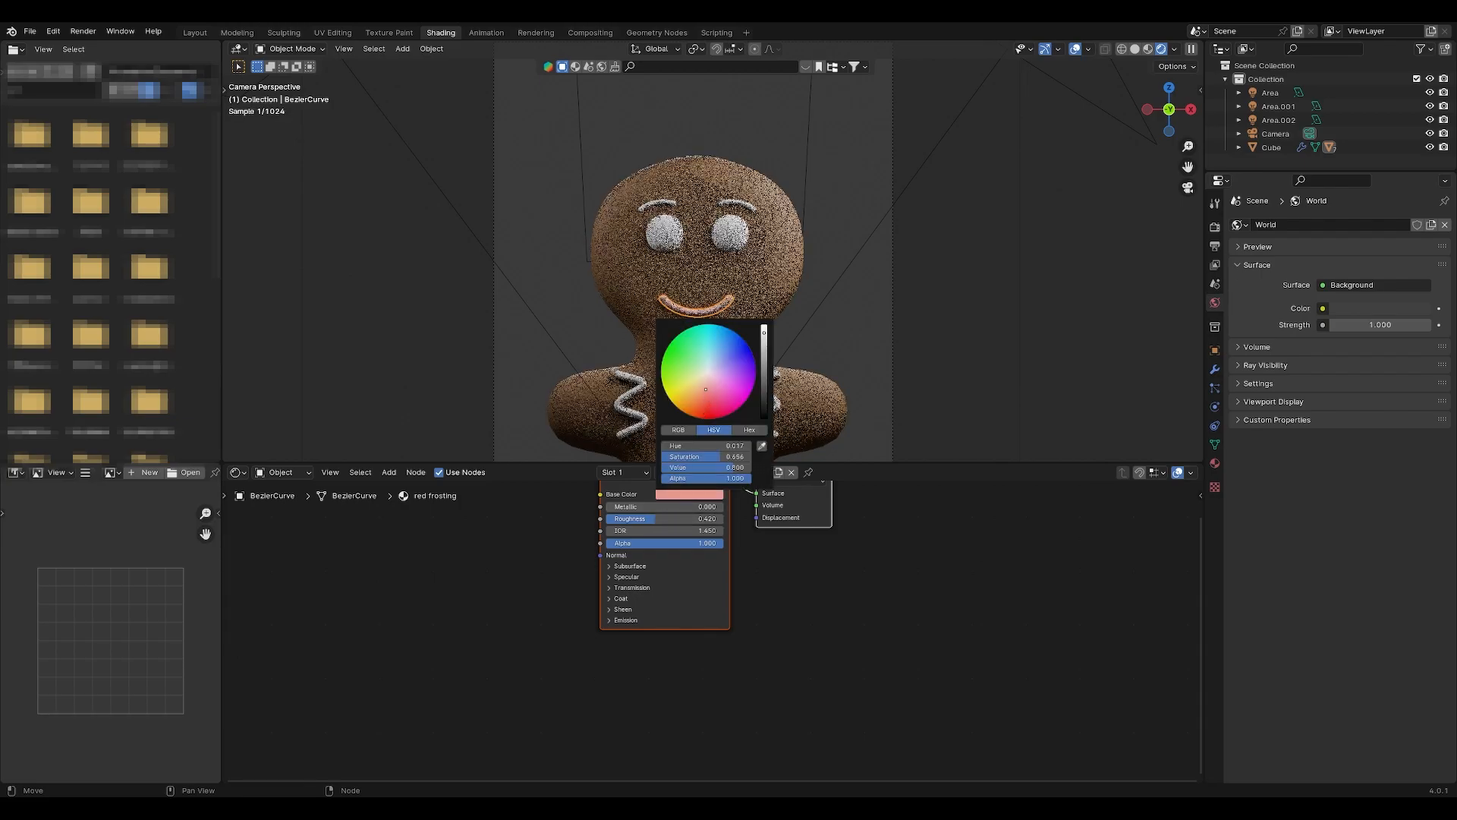
drag(703, 393, 705, 406)
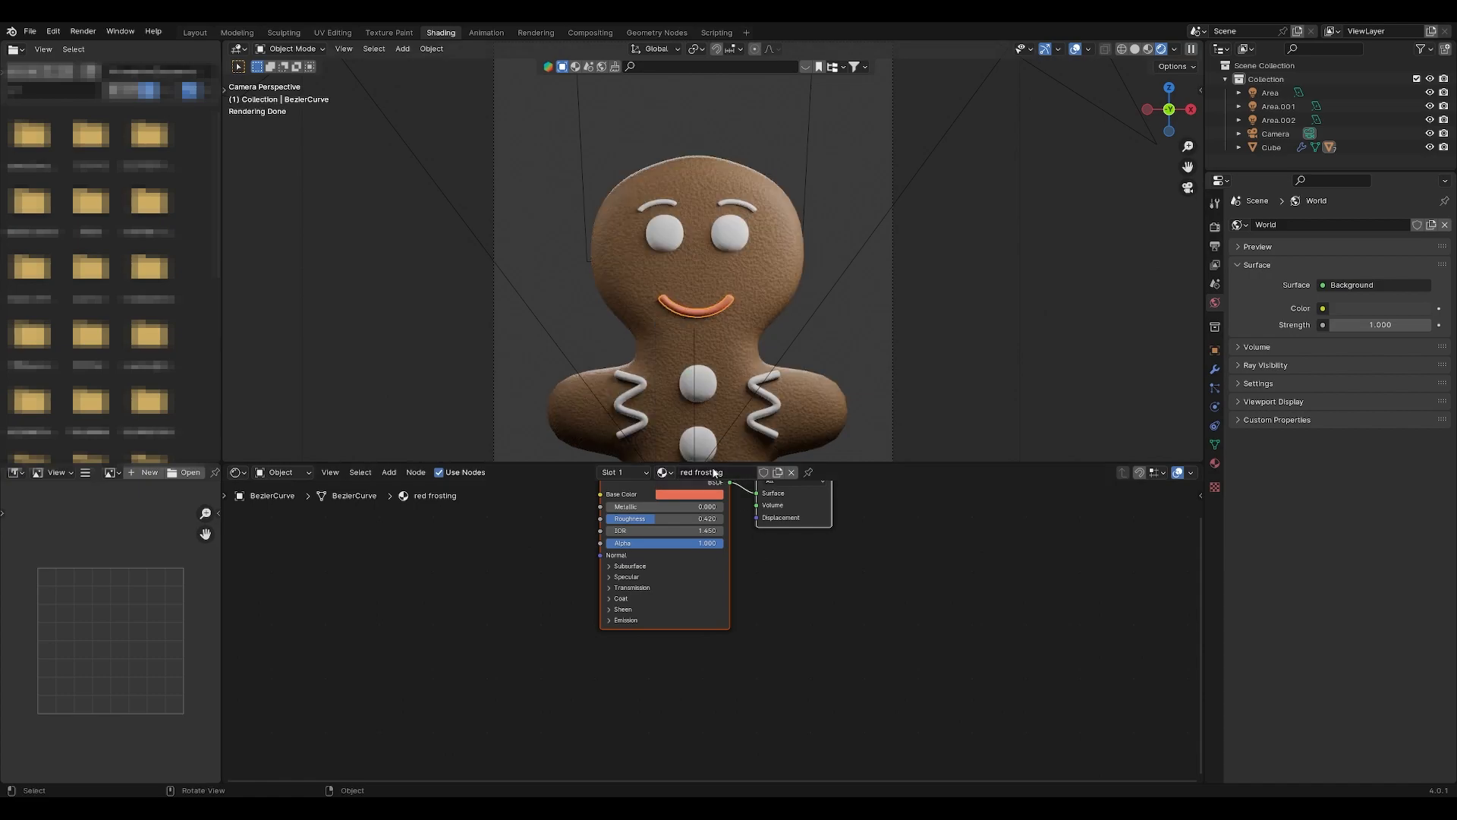
click(708, 494)
click(711, 417)
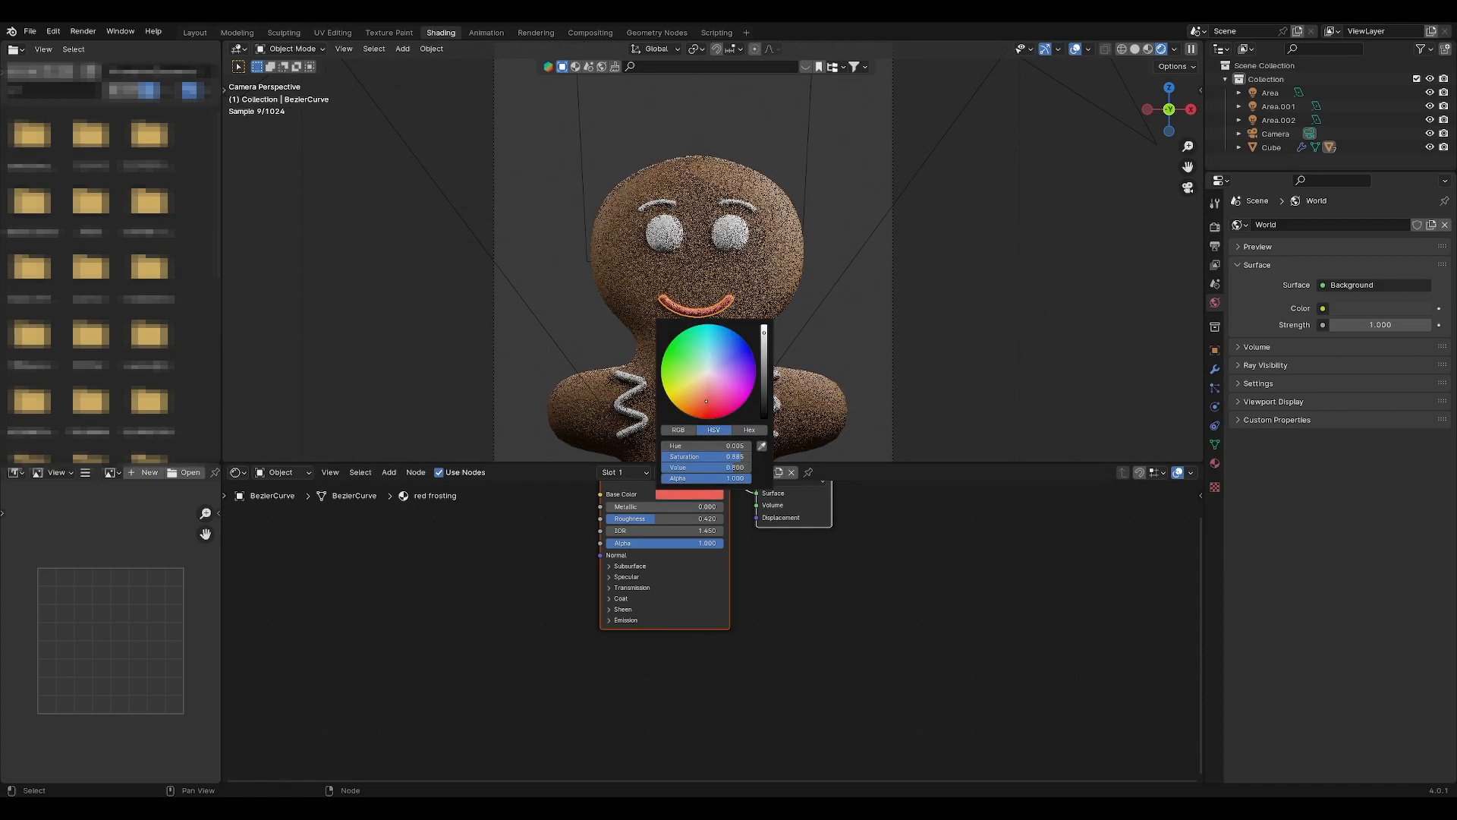
click(850, 603)
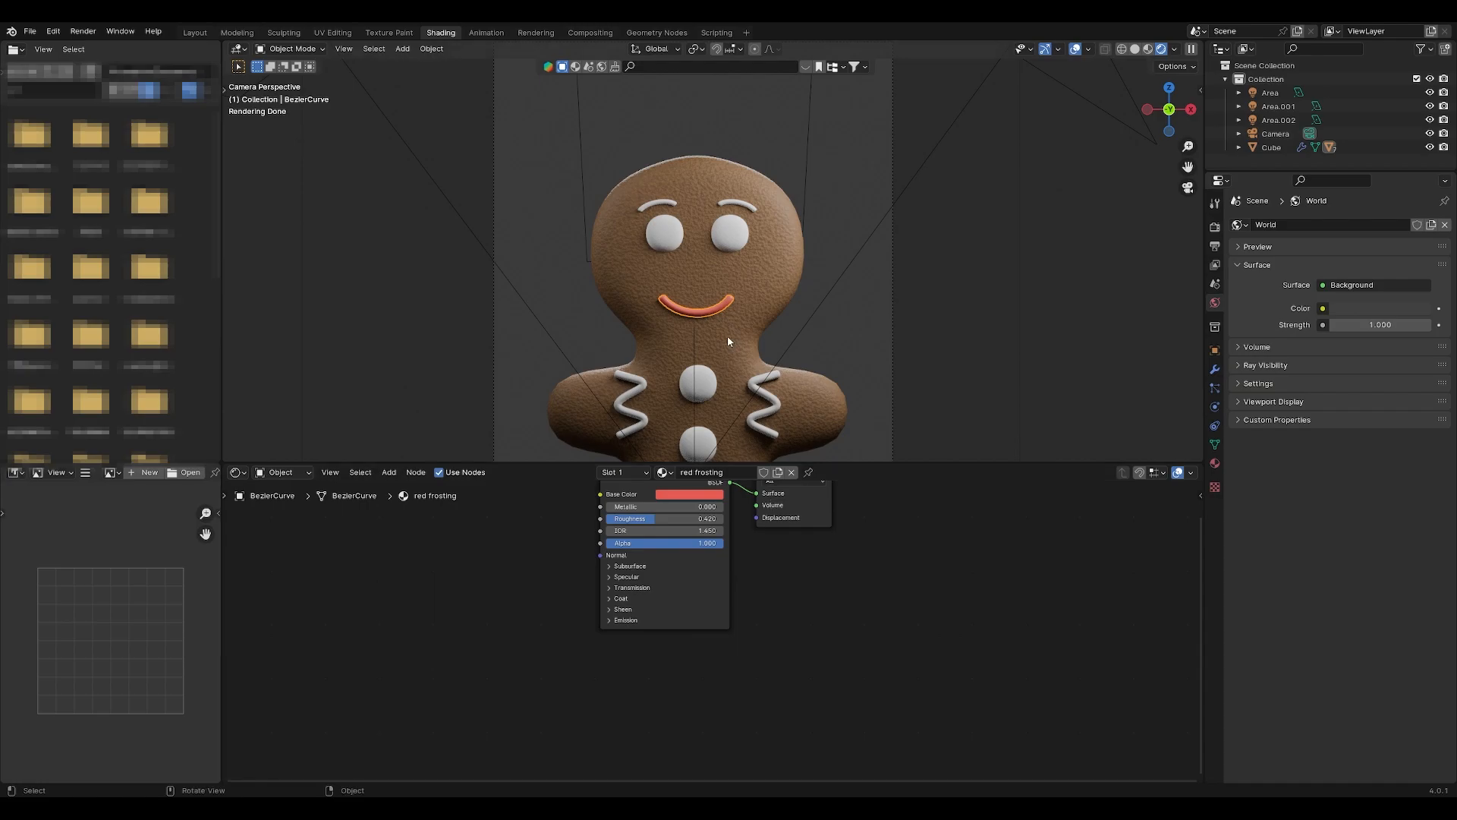
- Assign the eyebrow icing a separate copy of the red frosting material and rename the copy "blue frosting"
click(750, 211)
click(685, 472)
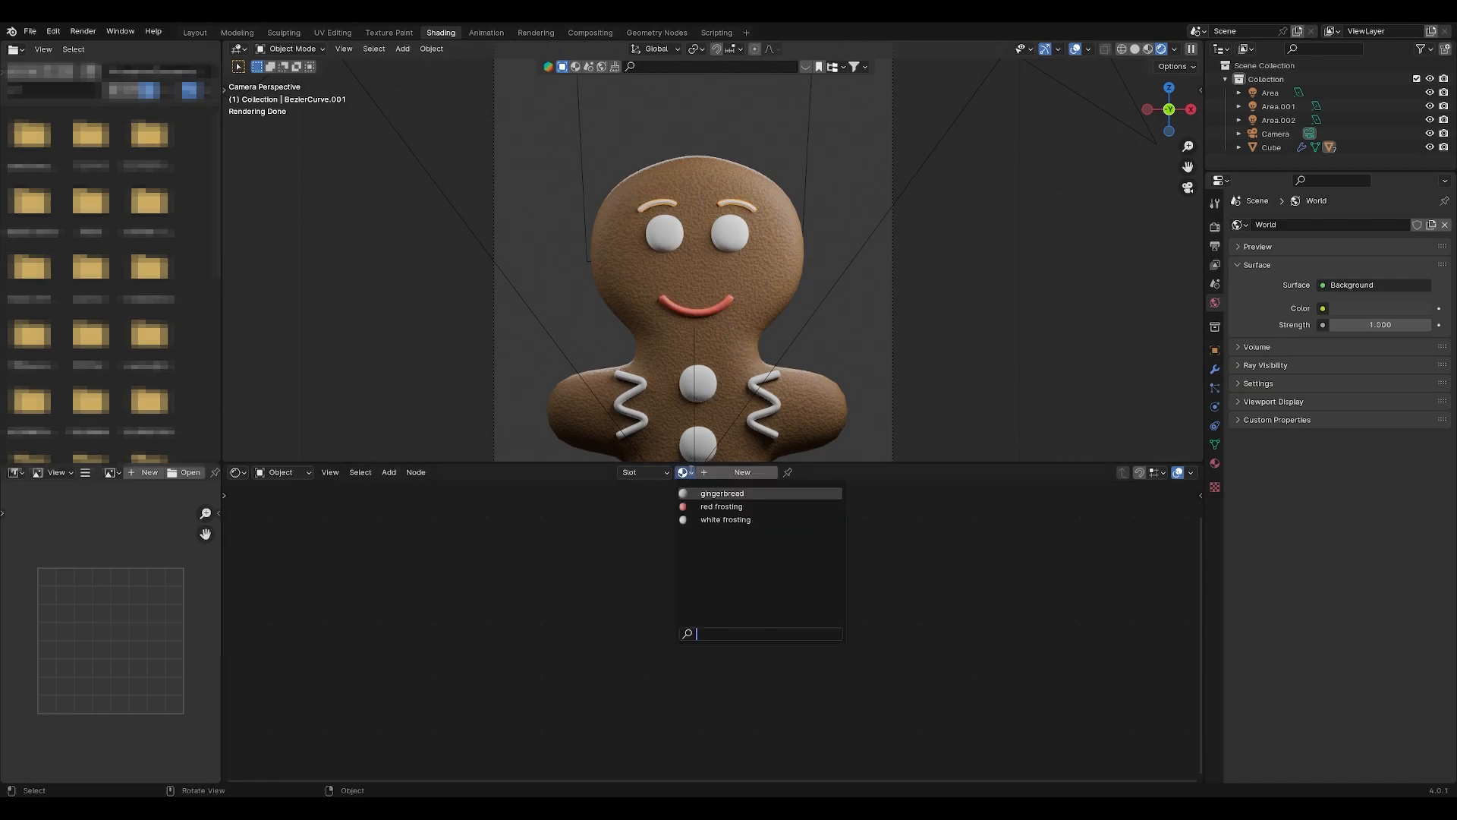
click(728, 507)
double_click(729, 472)
text(blue frosting)
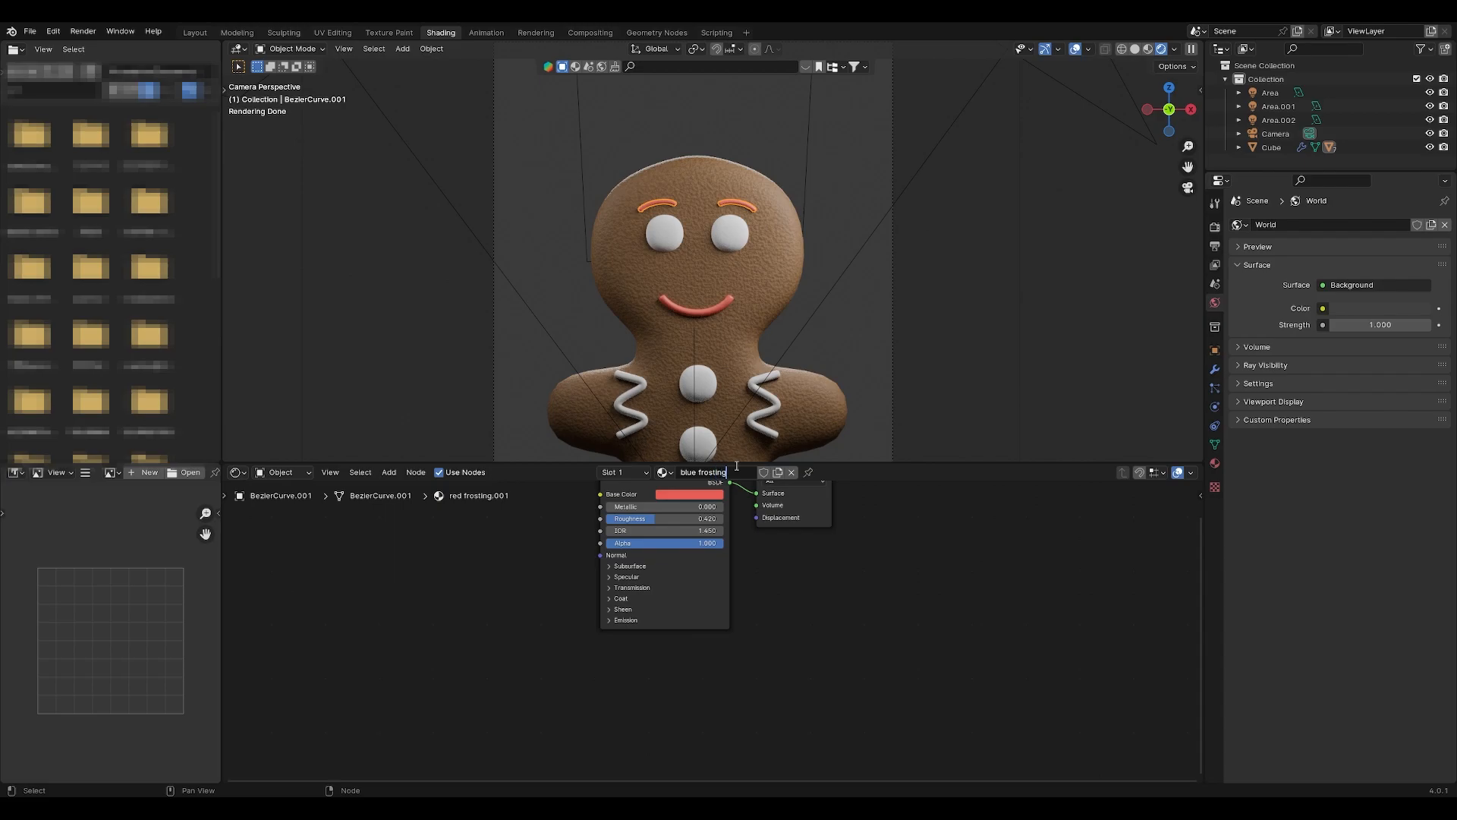
key(Return)
- Change the blue frosting's Base Color to a light sky blue
click(703, 495)
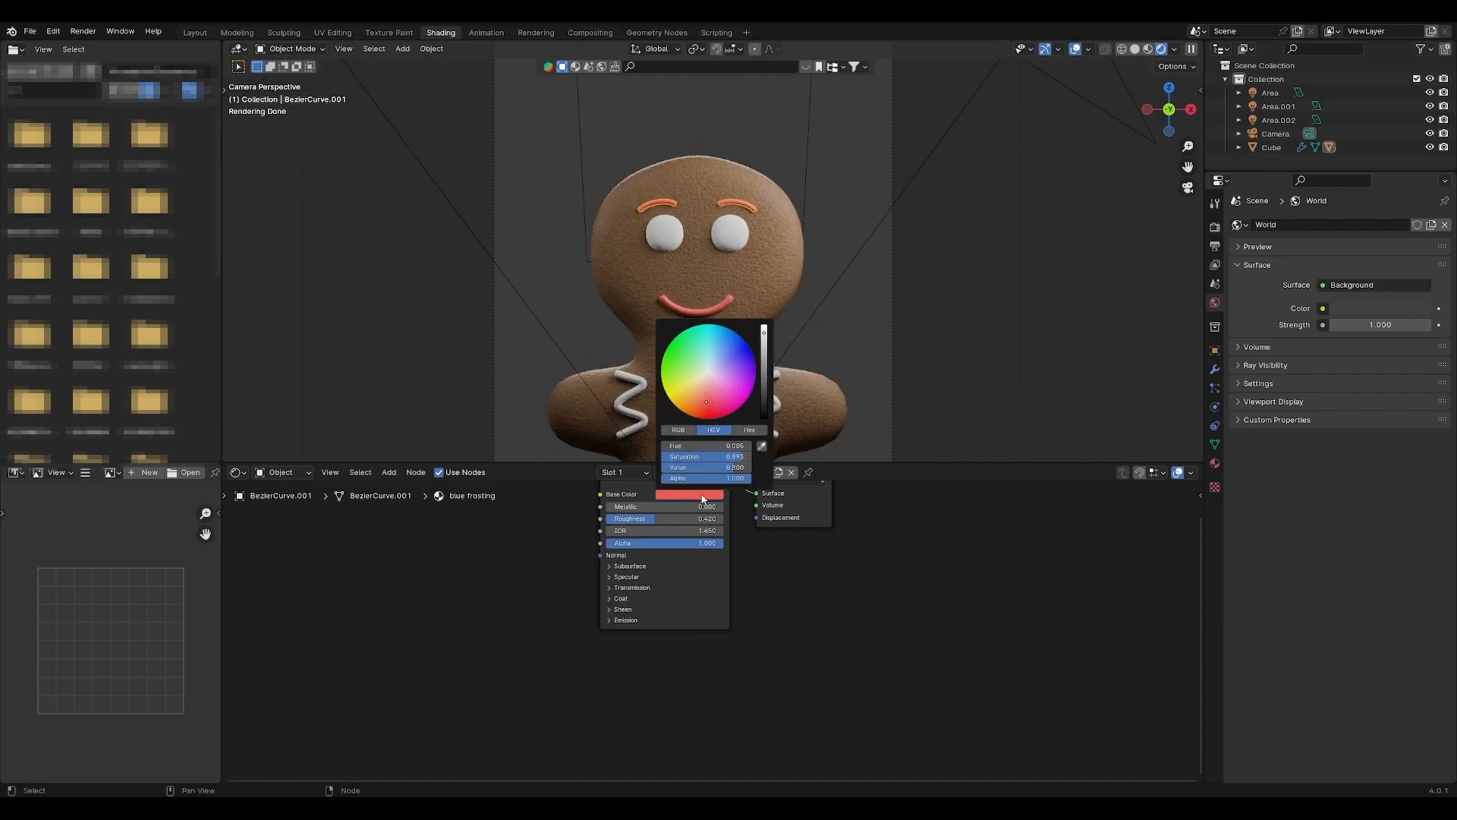
click(718, 357)
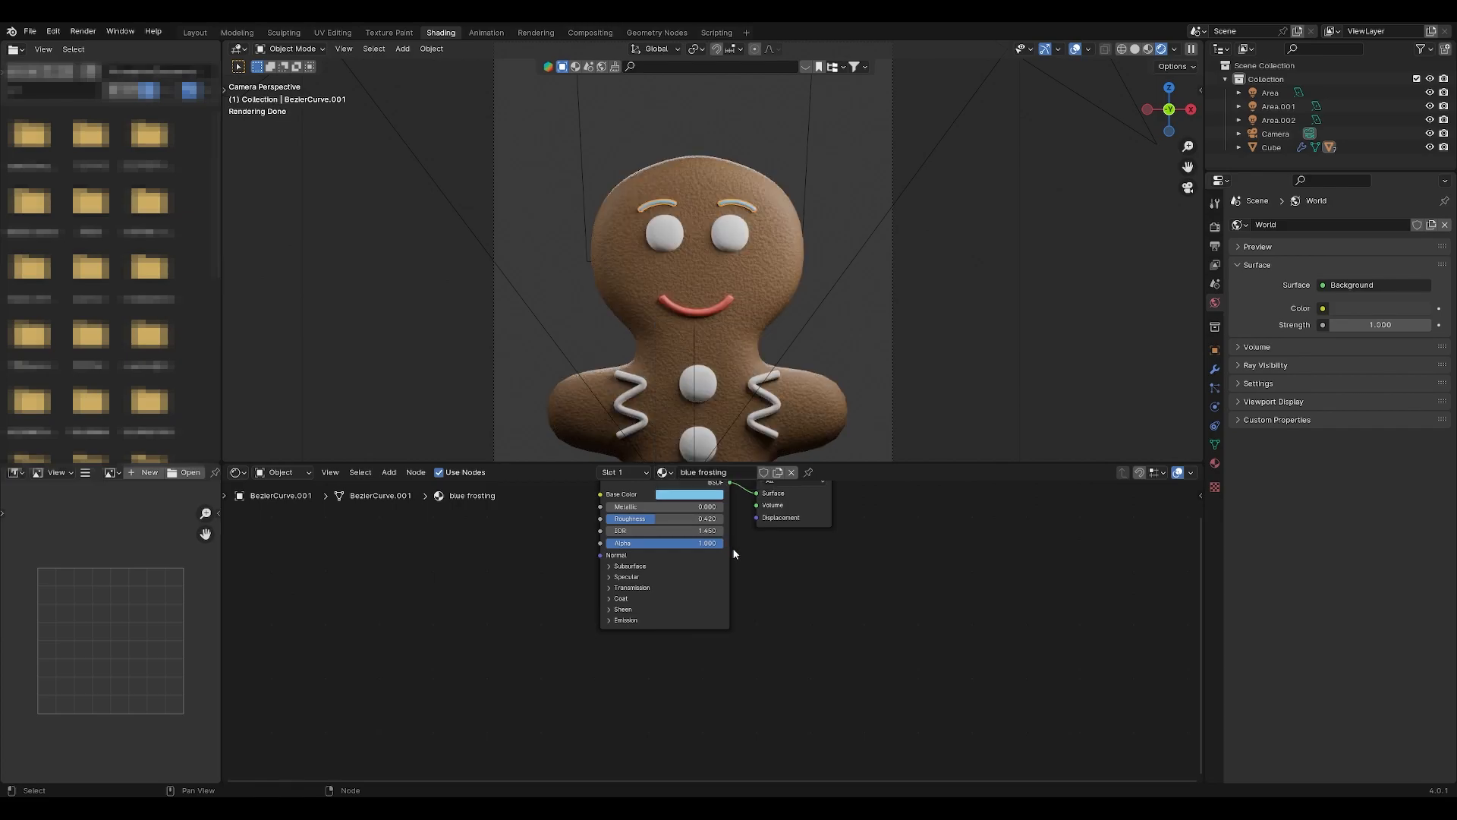
click(765, 291)
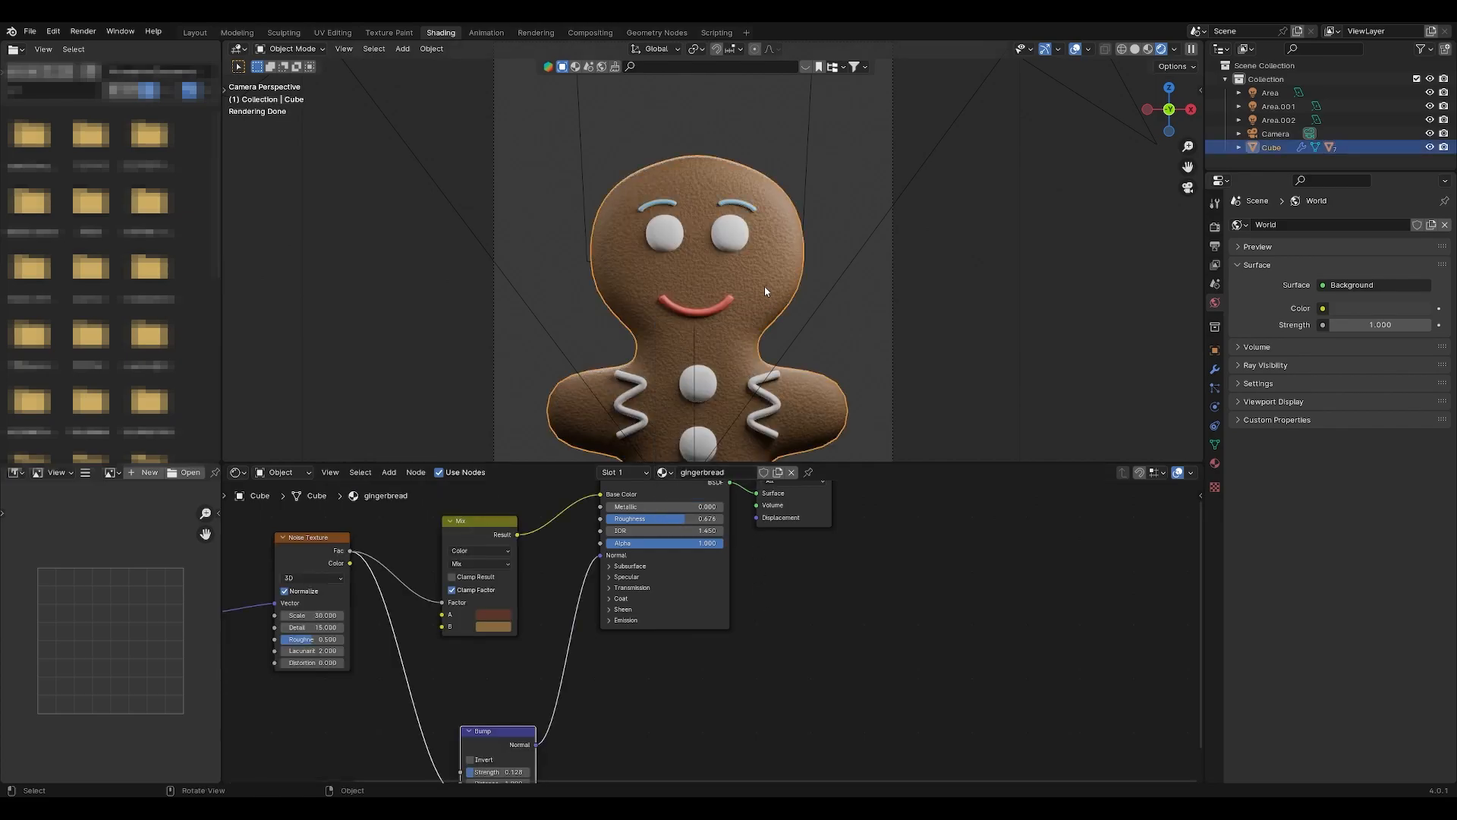
- Select the gingerbread man's eyes and assign them the existing white frosting material
click(737, 239)
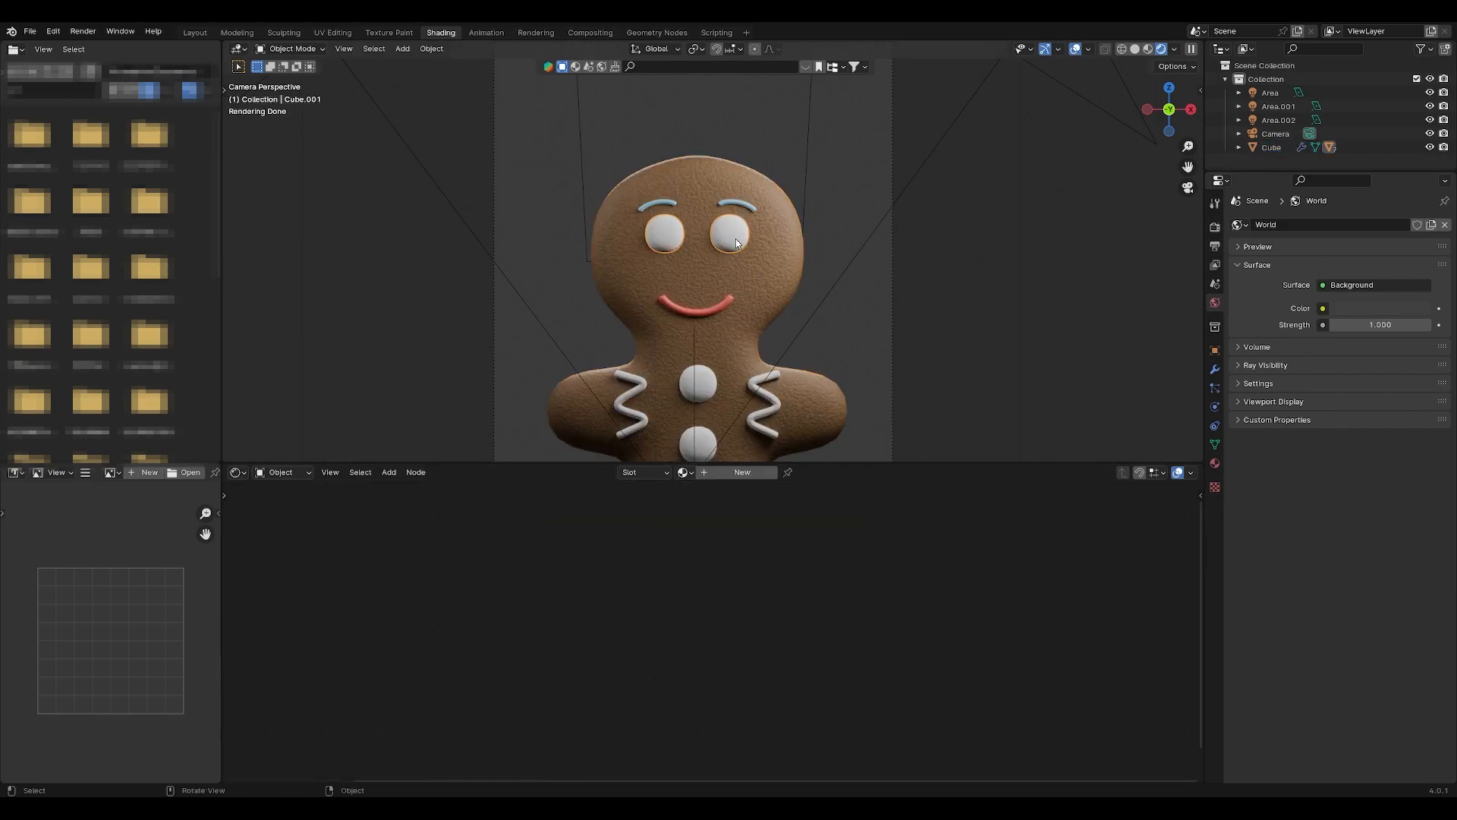
click(707, 477)
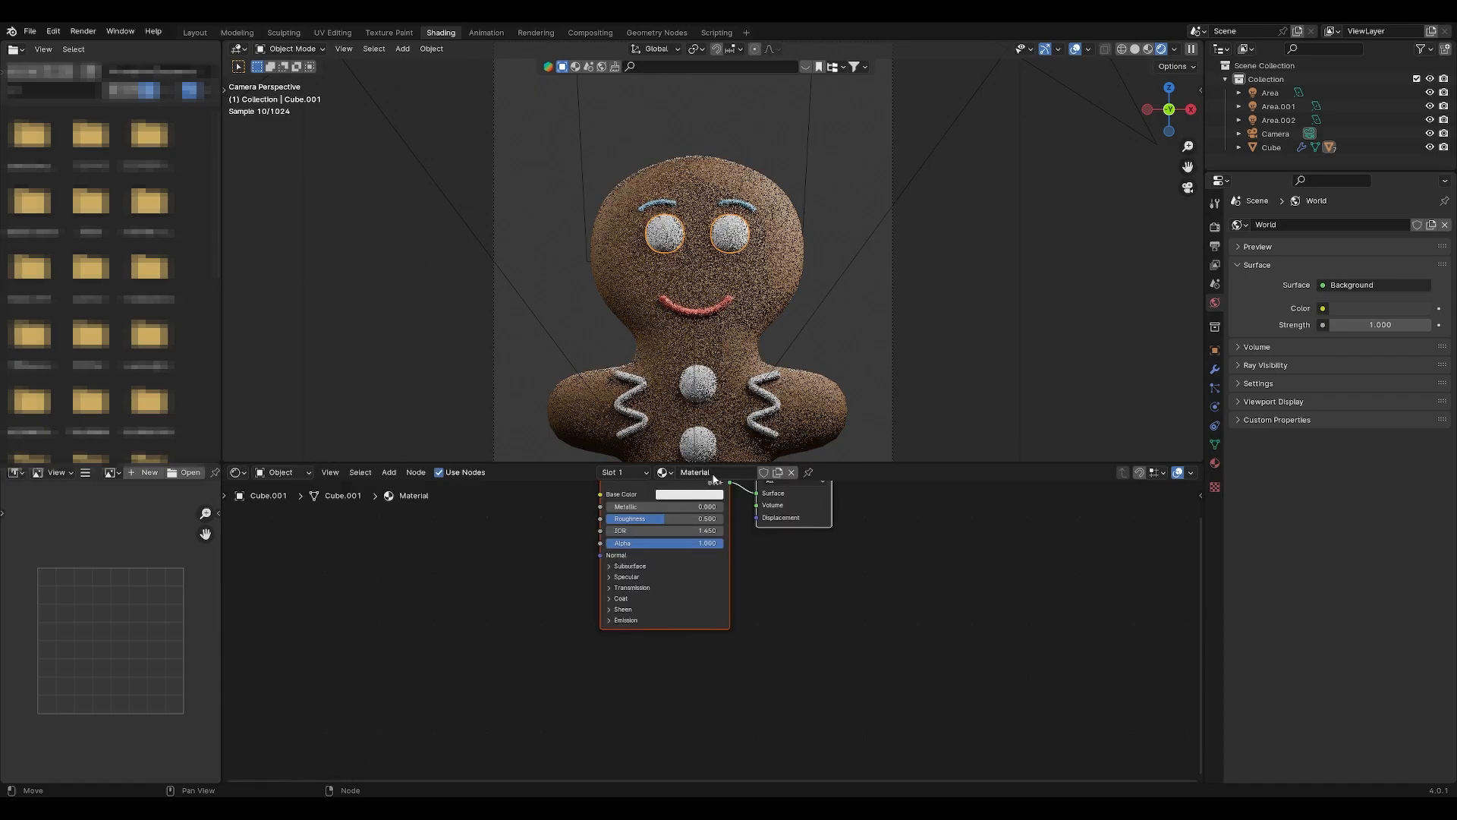
double_click(707, 473)
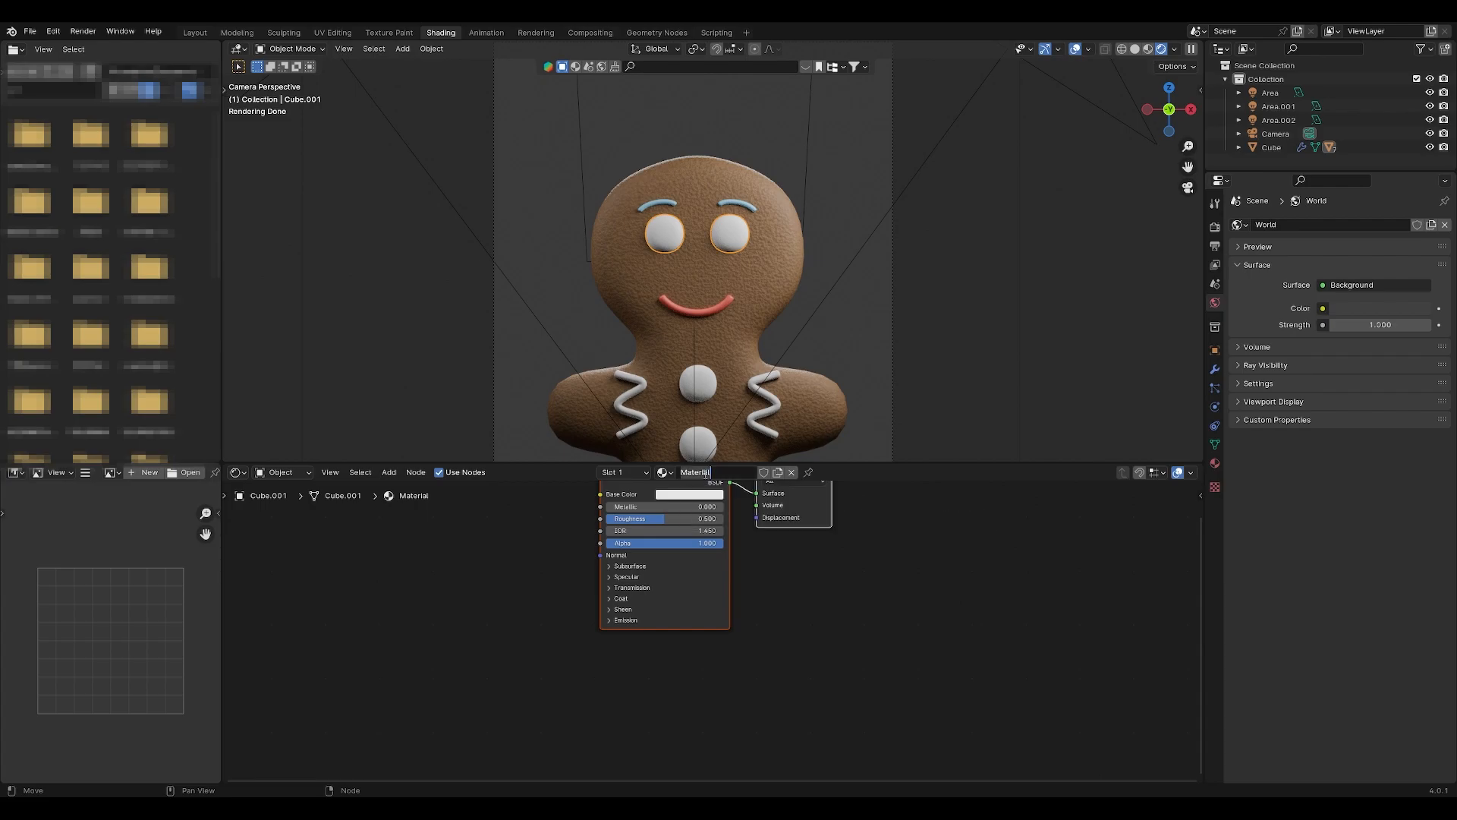
click(663, 472)
click(699, 544)
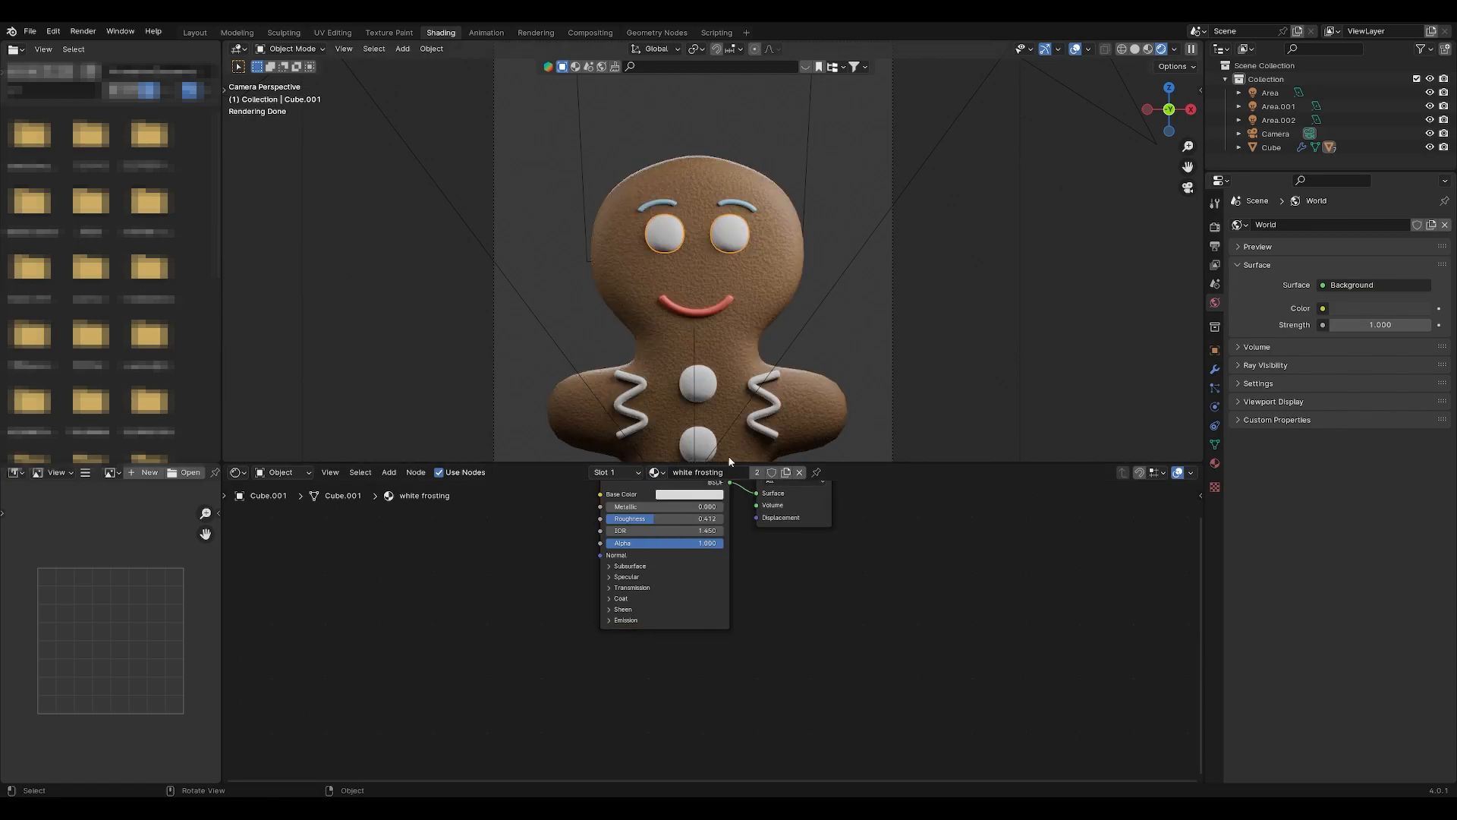
- Select the upper button on the gingerbread man's chest and assign it the existing red frosting material
click(711, 388)
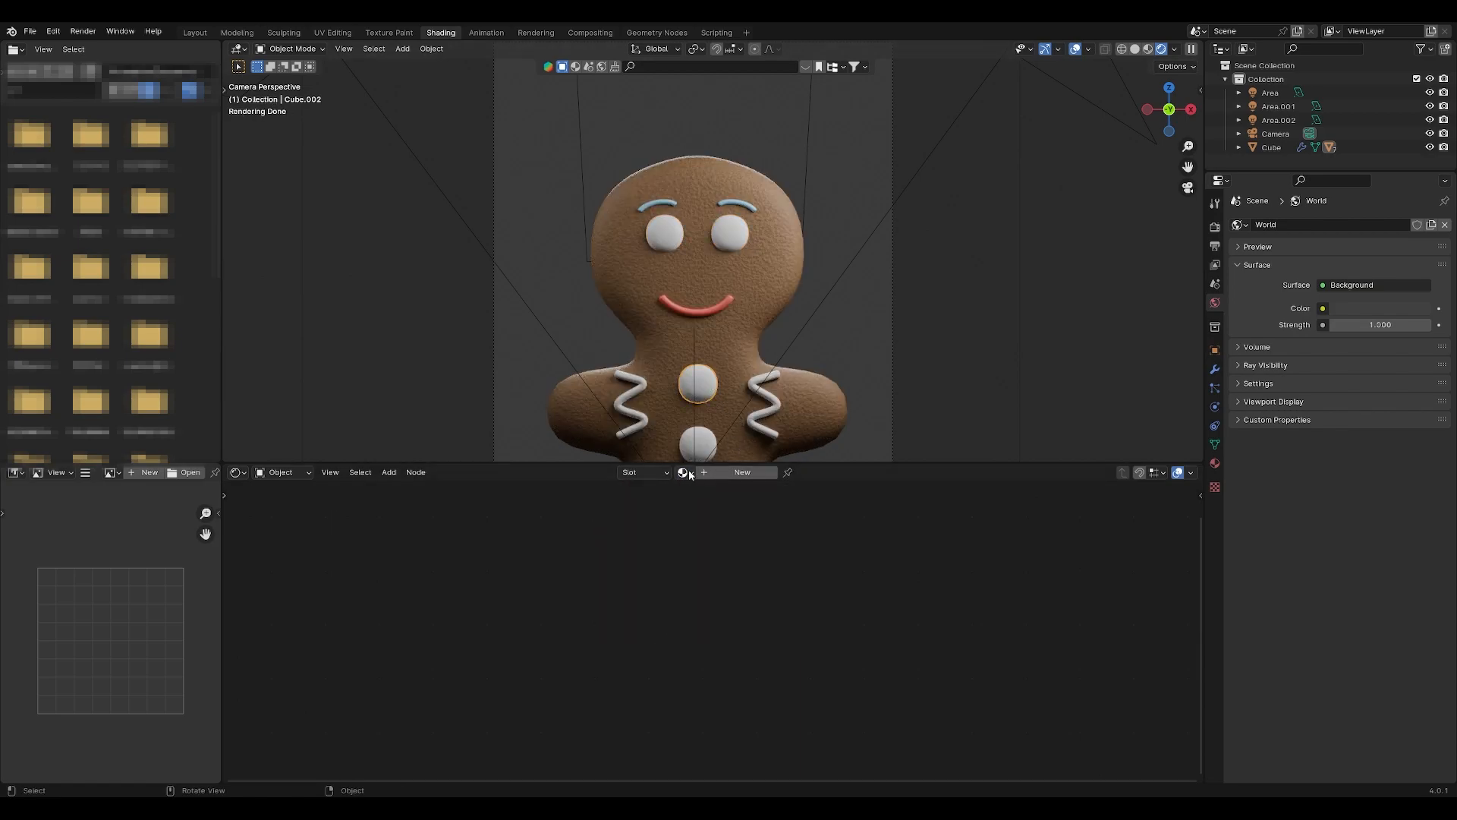
click(684, 472)
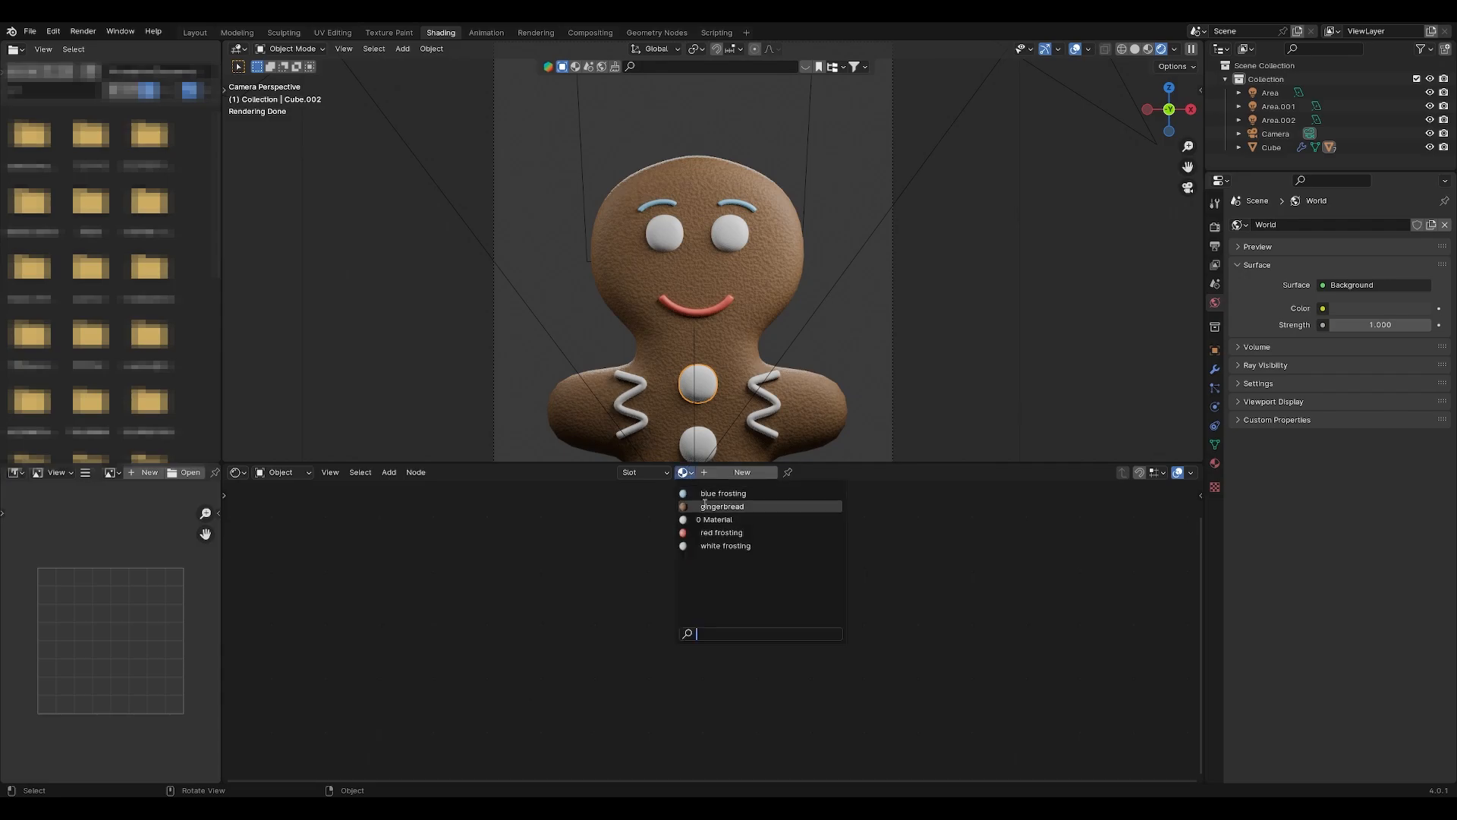
click(711, 531)
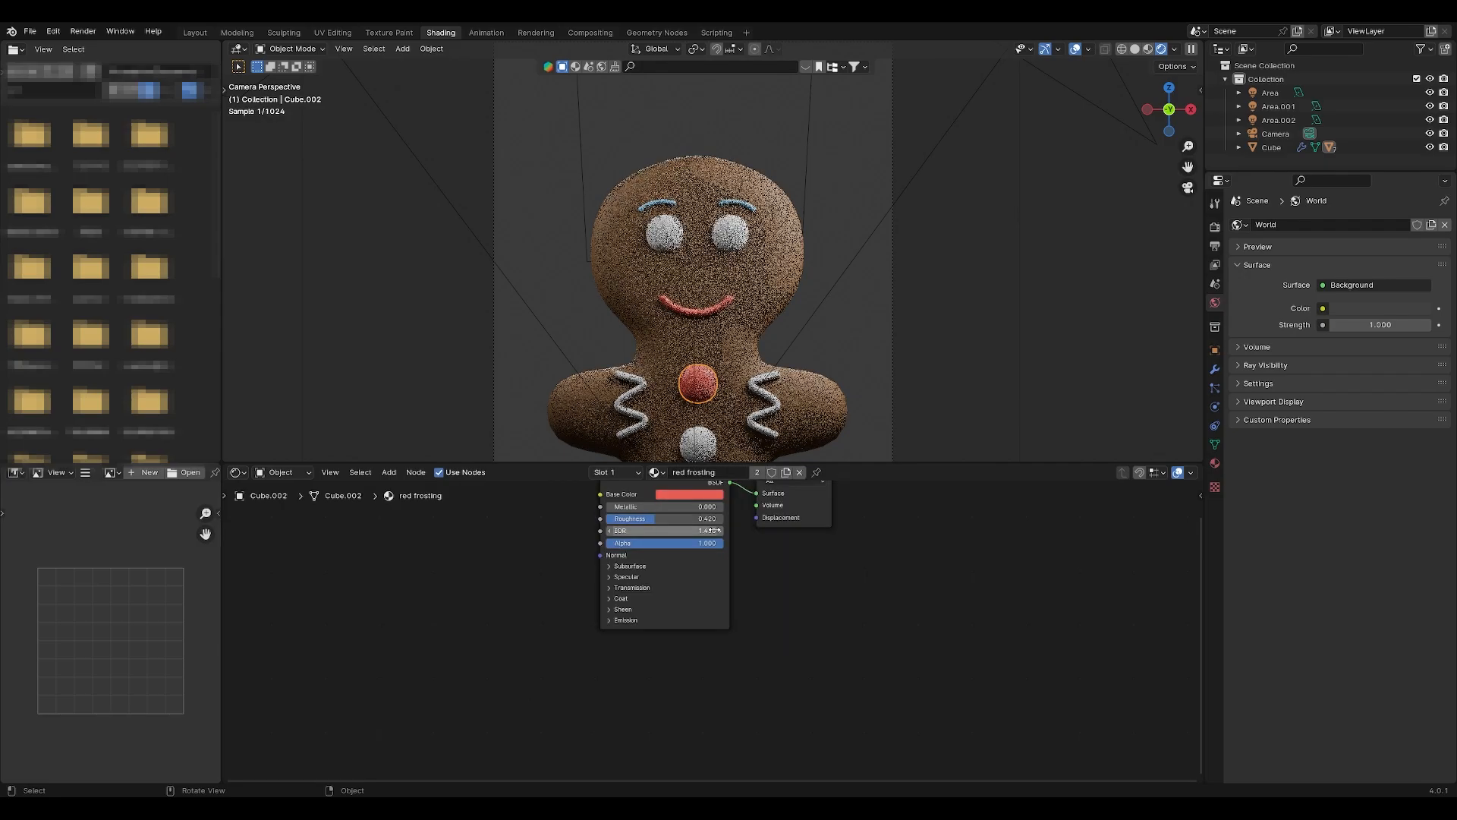
- Select the lower button on the gingerbread man's body and assign it the existing blue frosting material
click(698, 443)
click(685, 472)
click(725, 546)
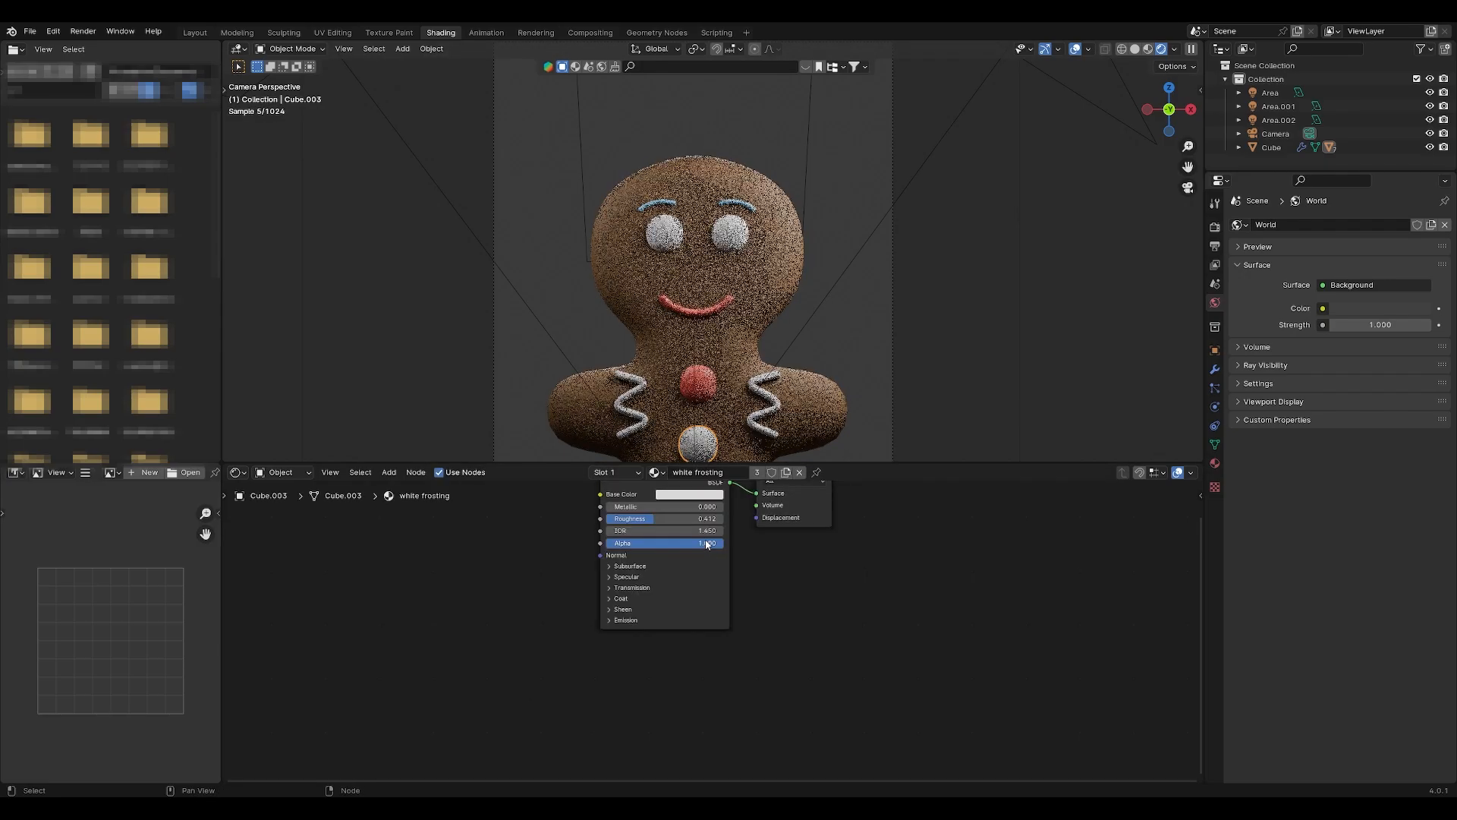
click(655, 472)
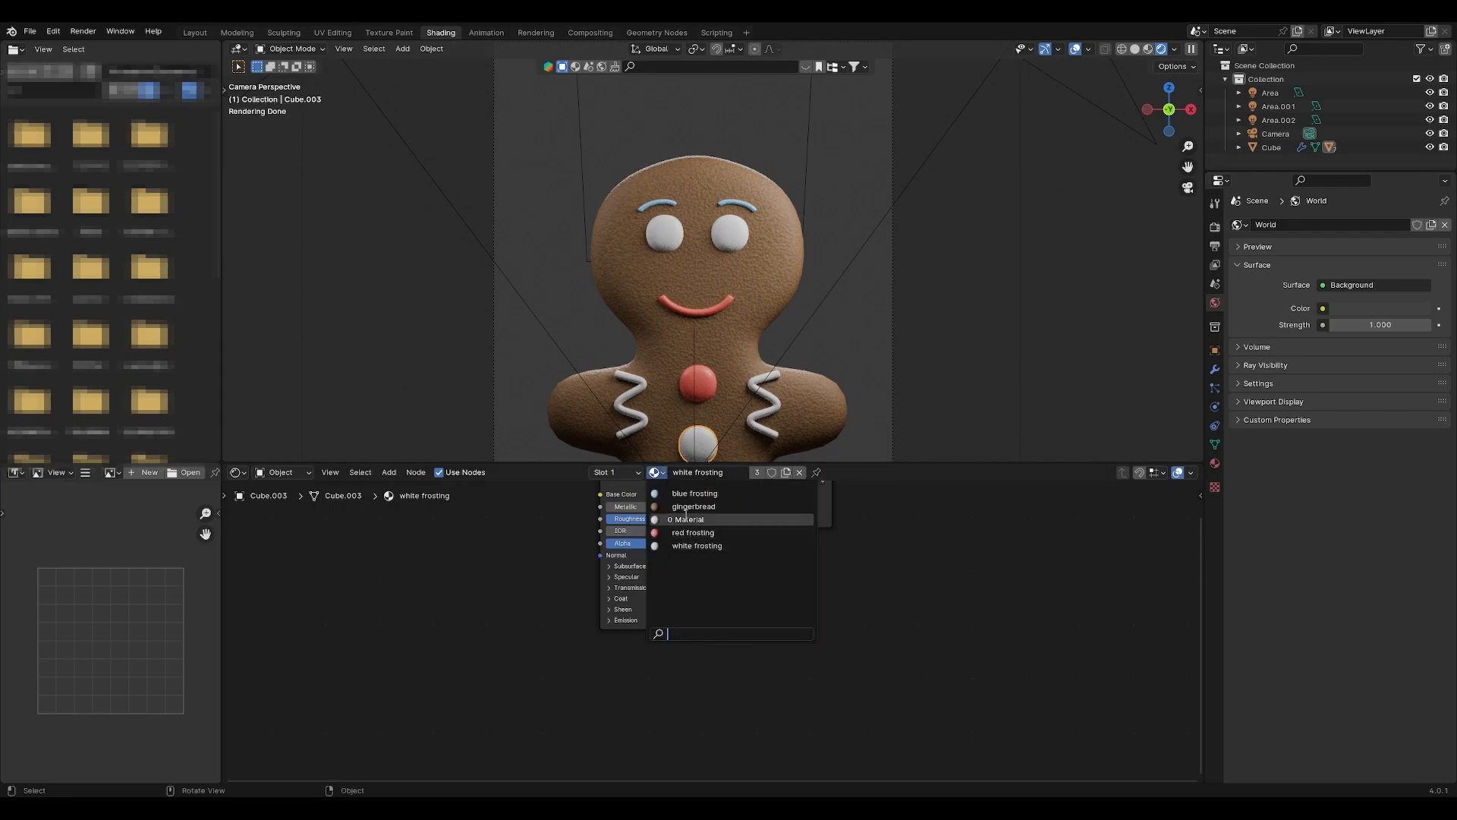
click(706, 492)
scroll(720, 414, down, 3)
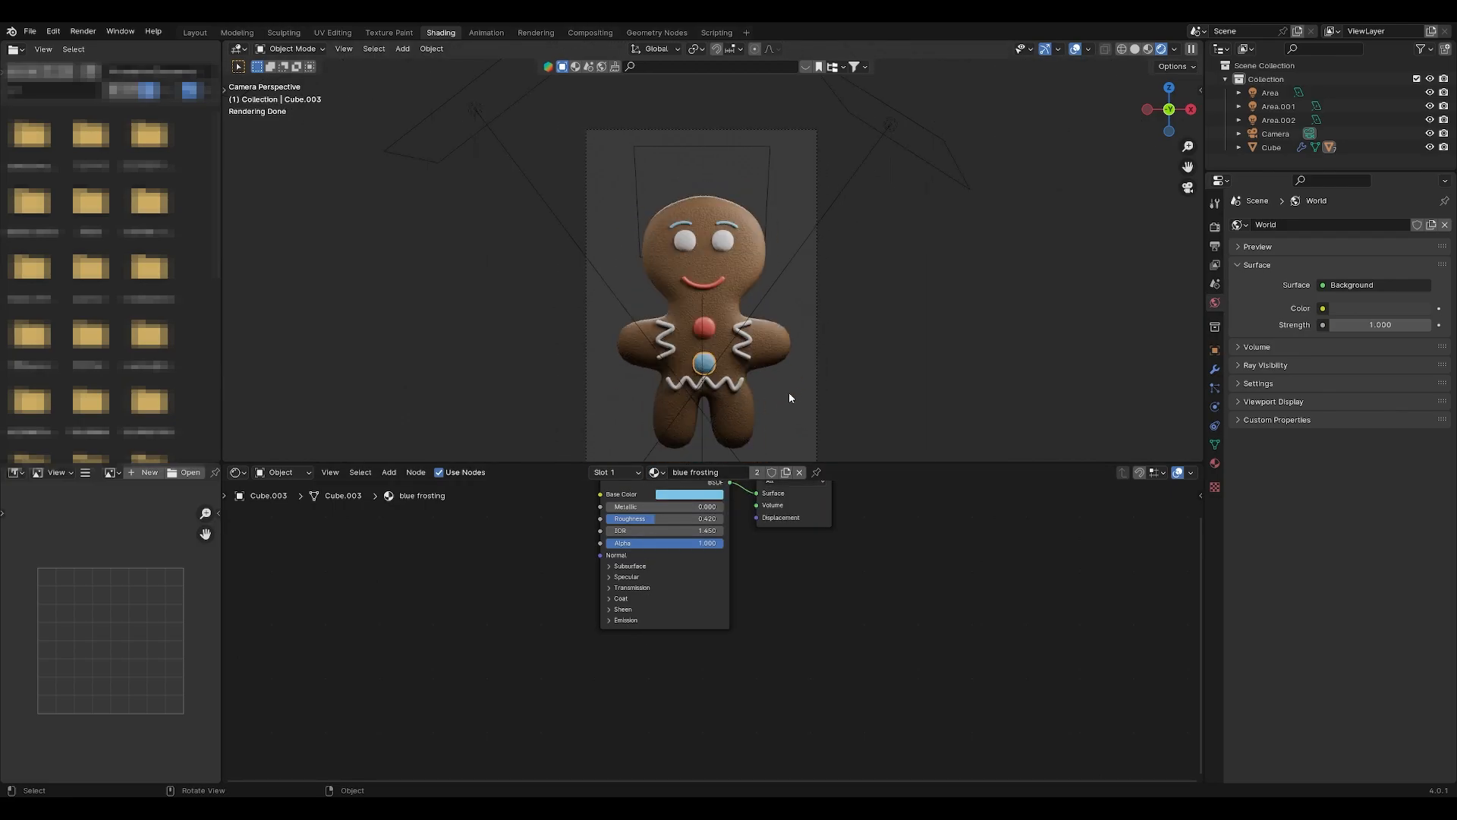
- Select the gingerbread body, return to the Layout workspace and save the file
click(784, 357)
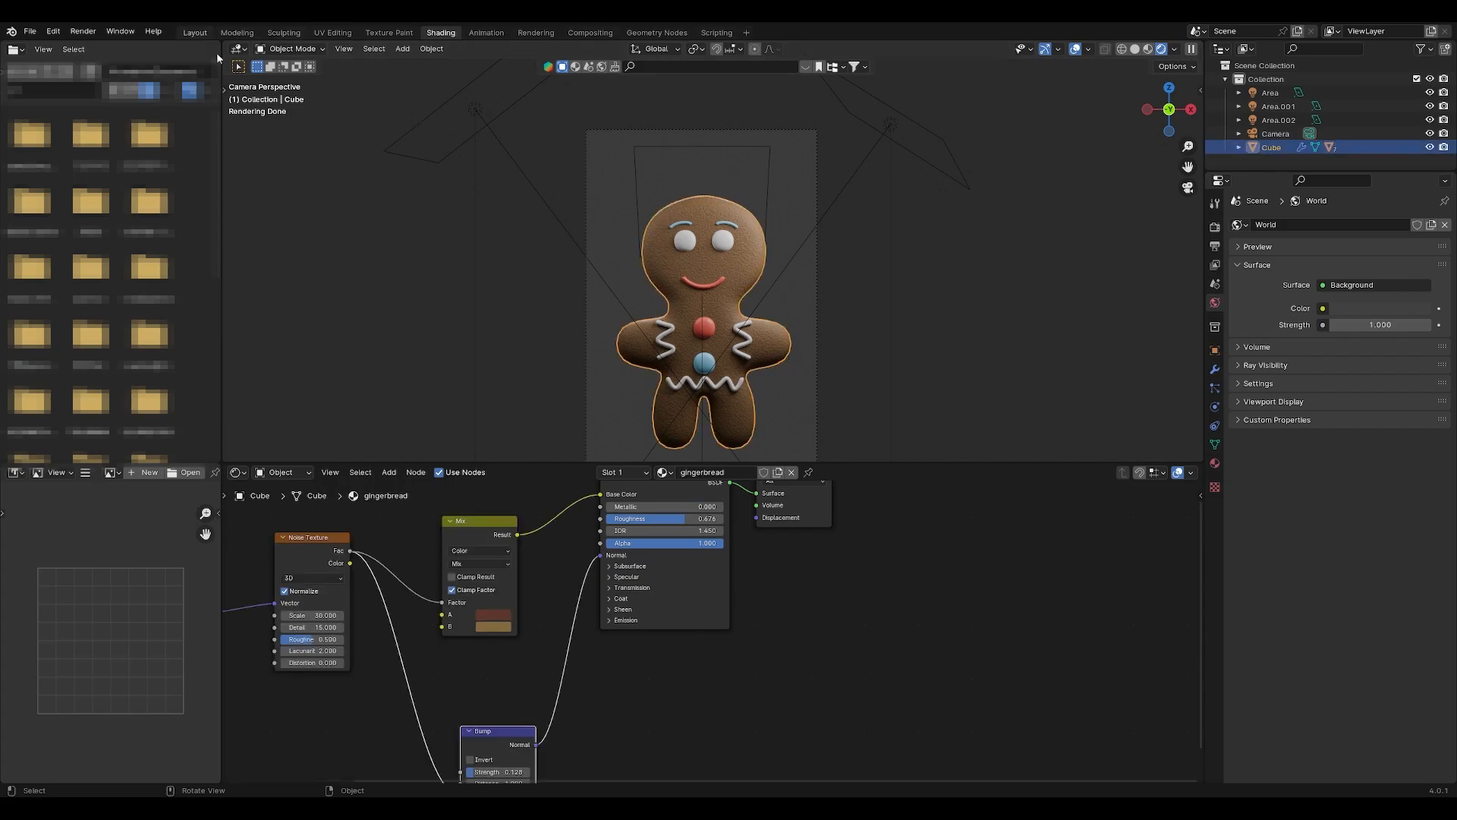
click(195, 33)
key(ctrl+s)
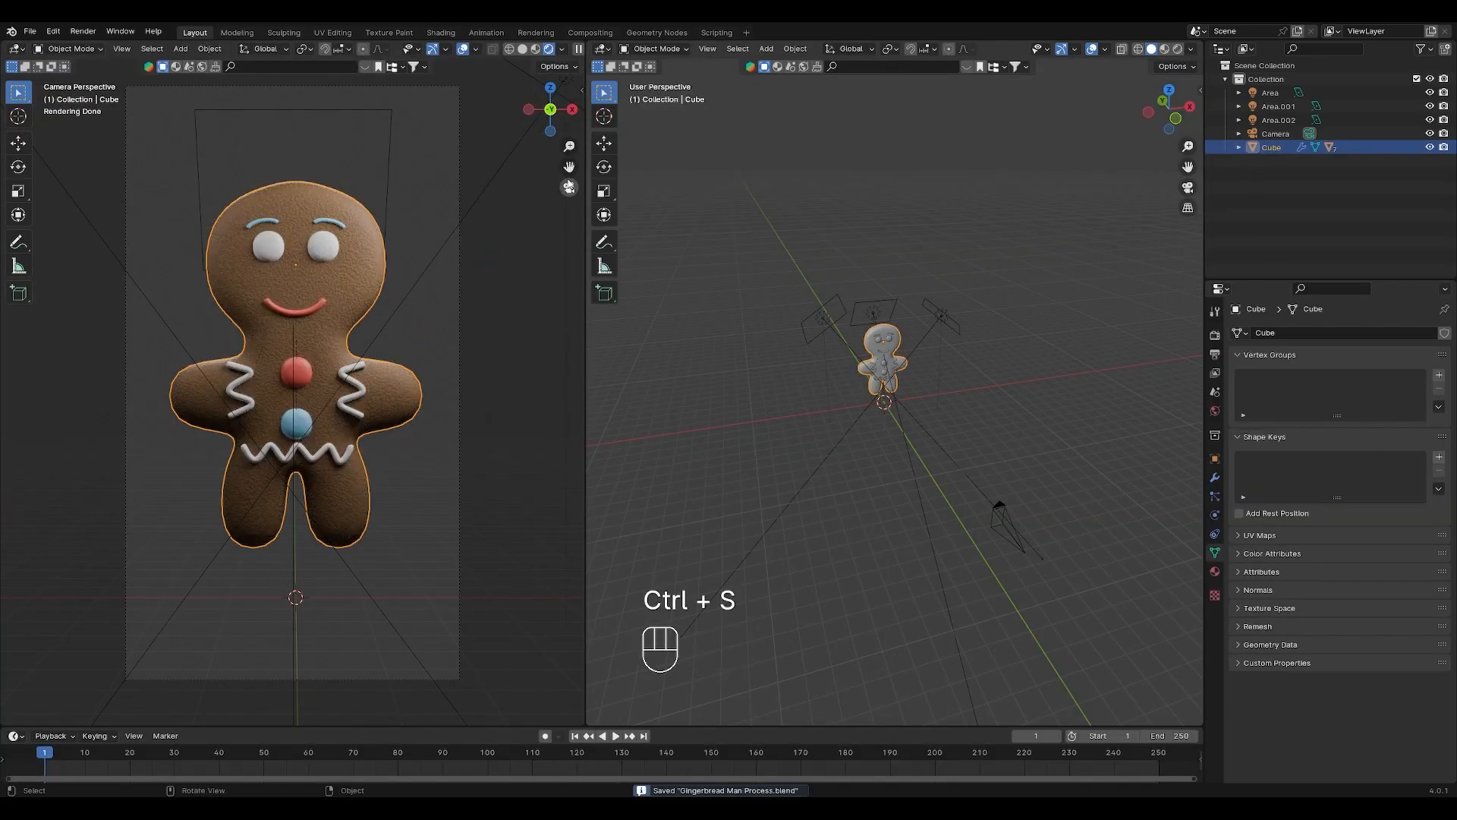
- Try rotating the gingerbread man together with its icing by about 12 degrees in the camera view
click(569, 187)
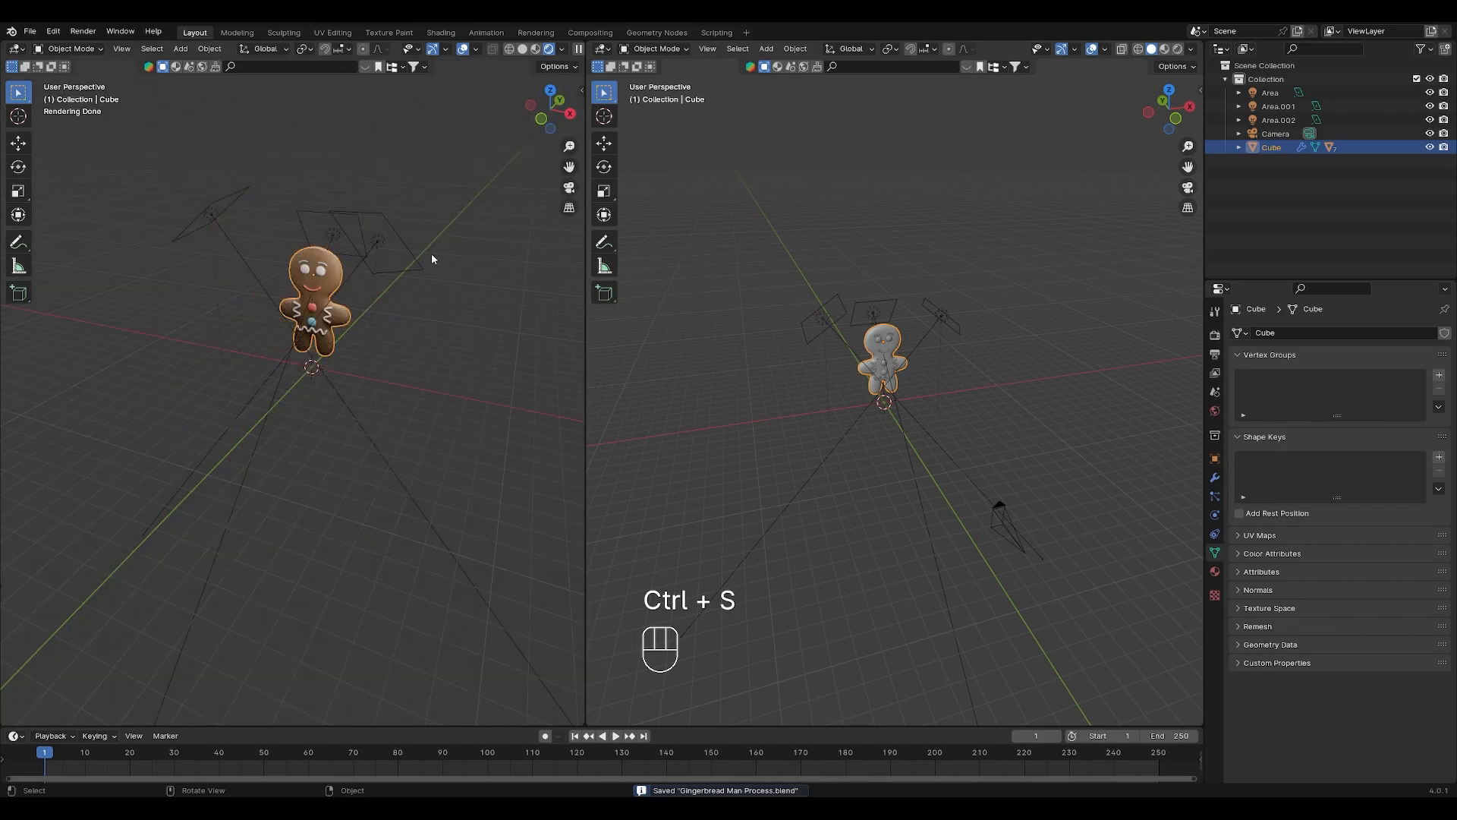
key(KP_0)
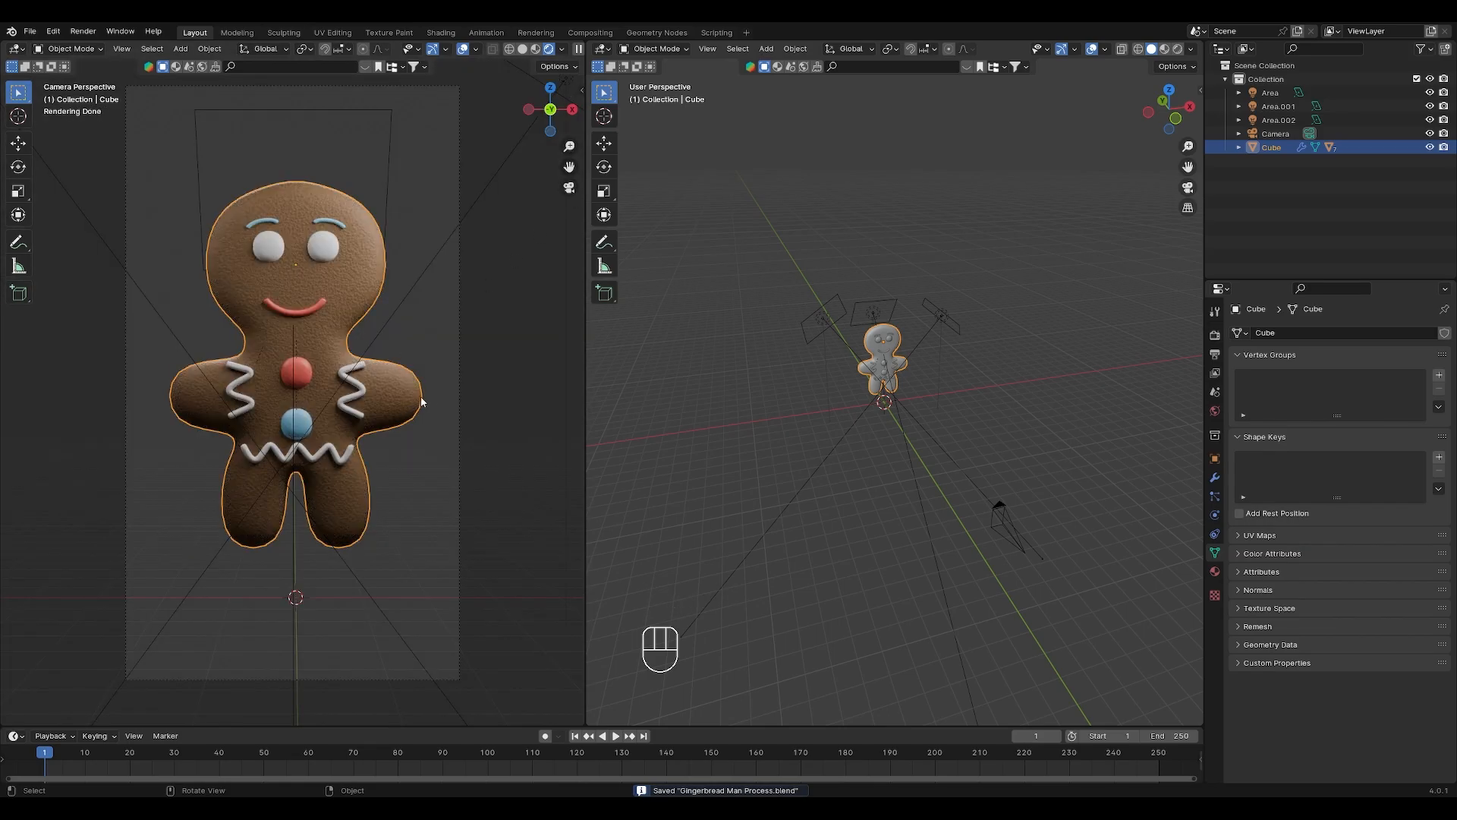
key(r)
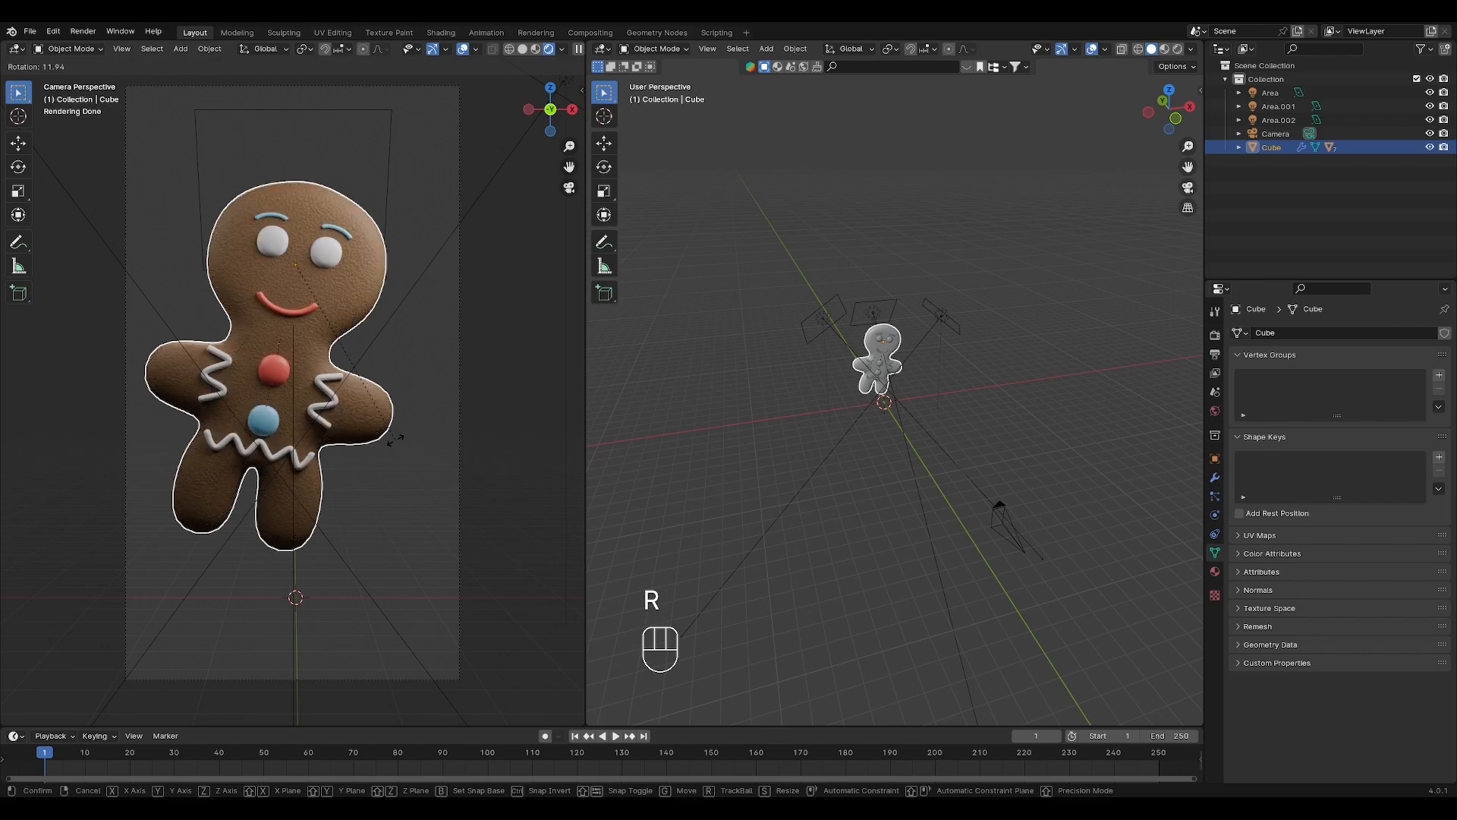
right_click(394, 439)
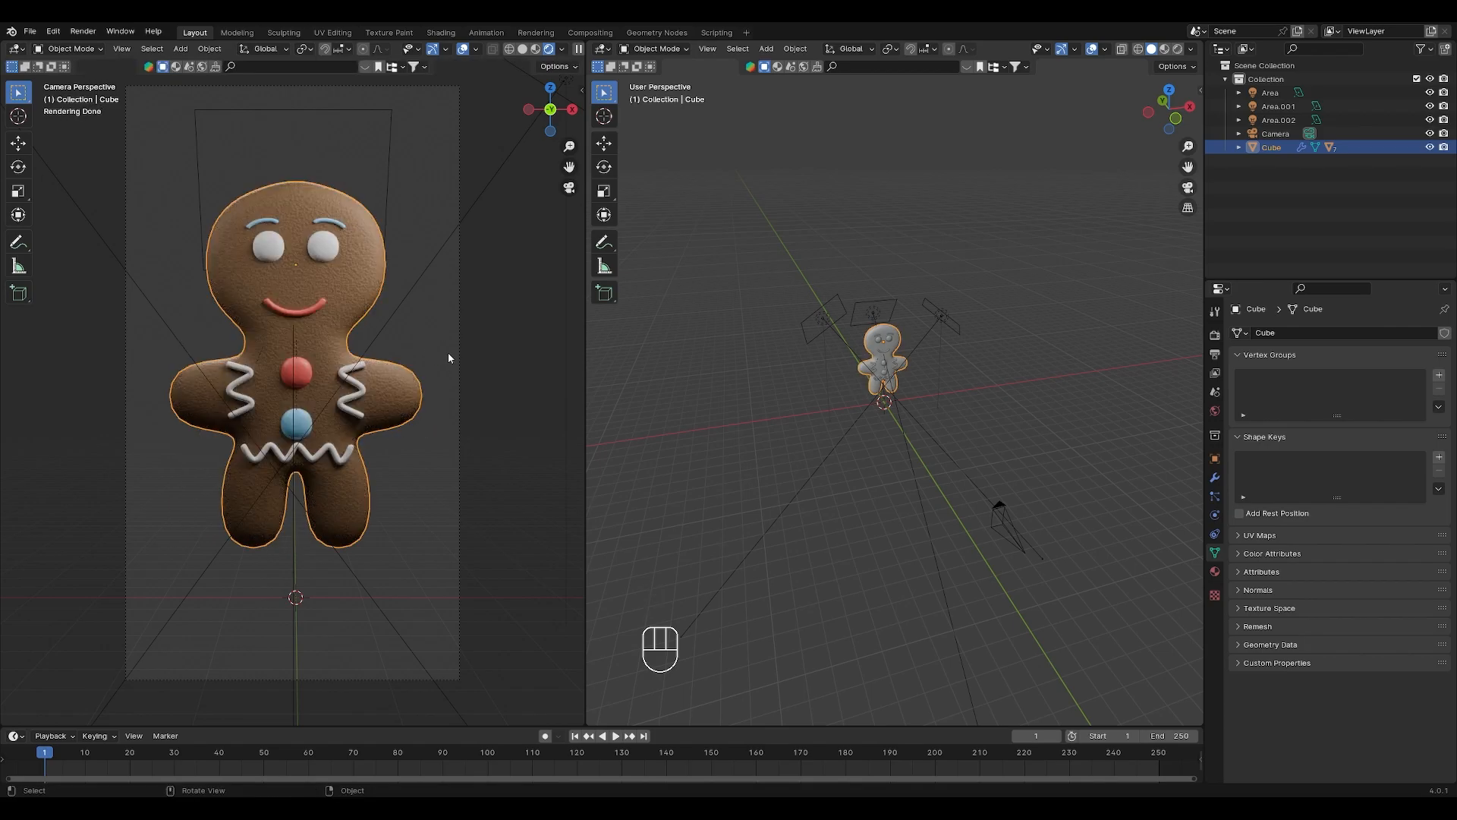